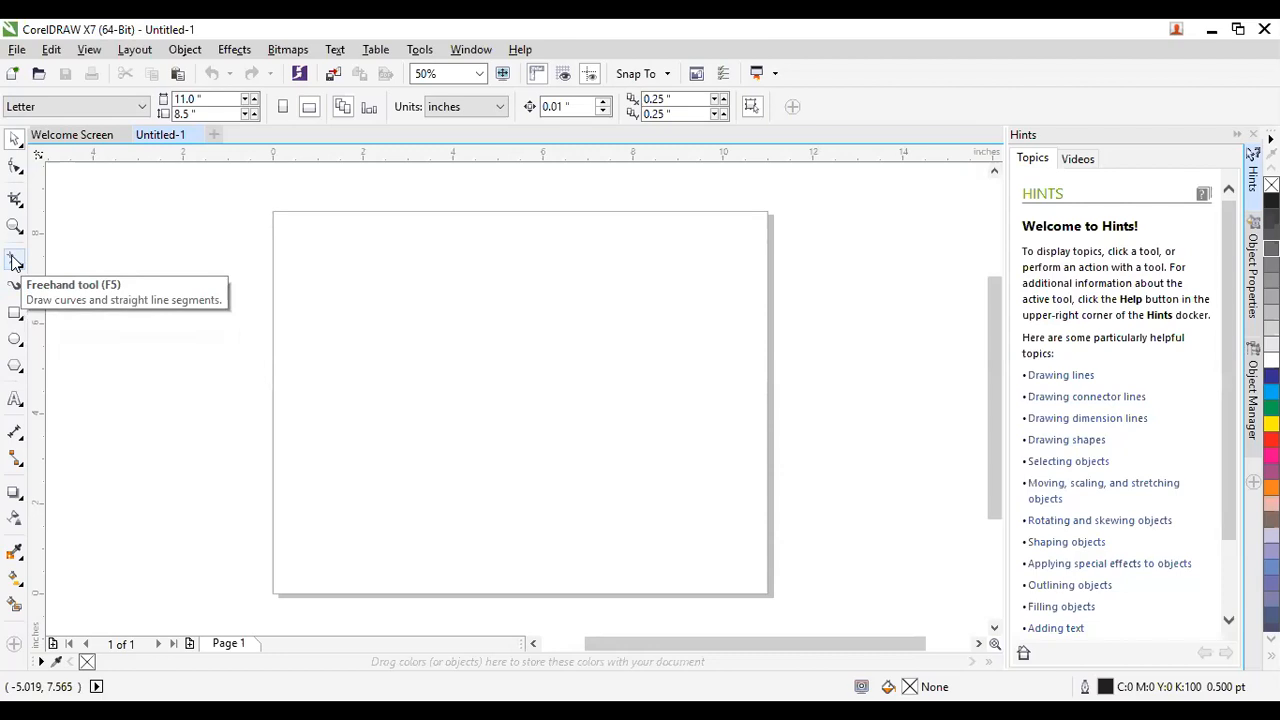
Draw a winding curve about 6.0 by 5.4 inches with the Freehand tool and try a larger looping stroke around it.
click(14, 260)
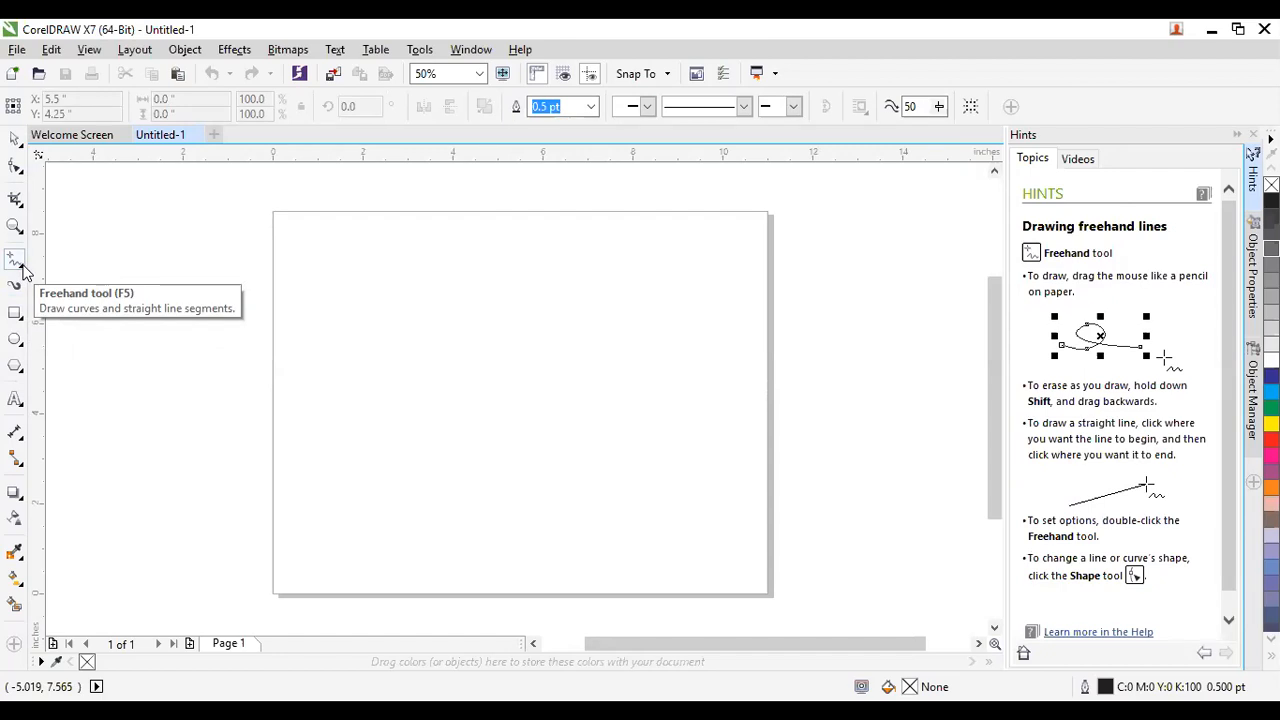
click(23, 266)
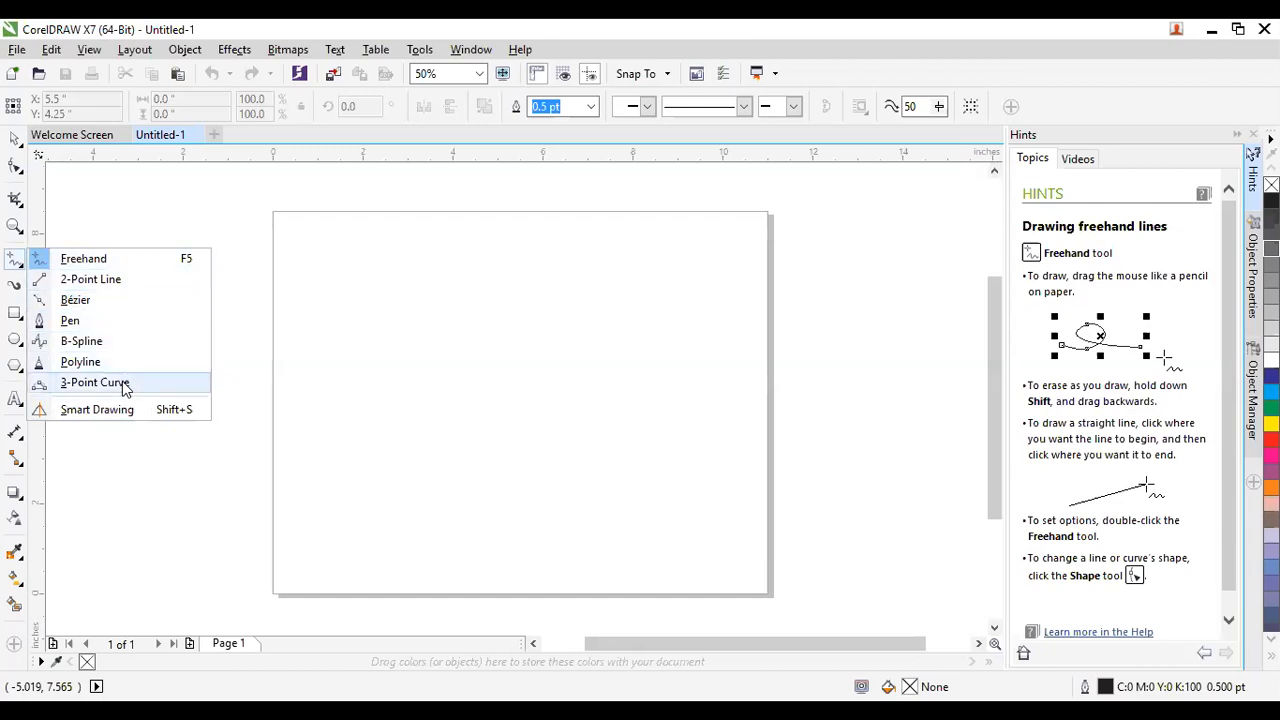
click(133, 262)
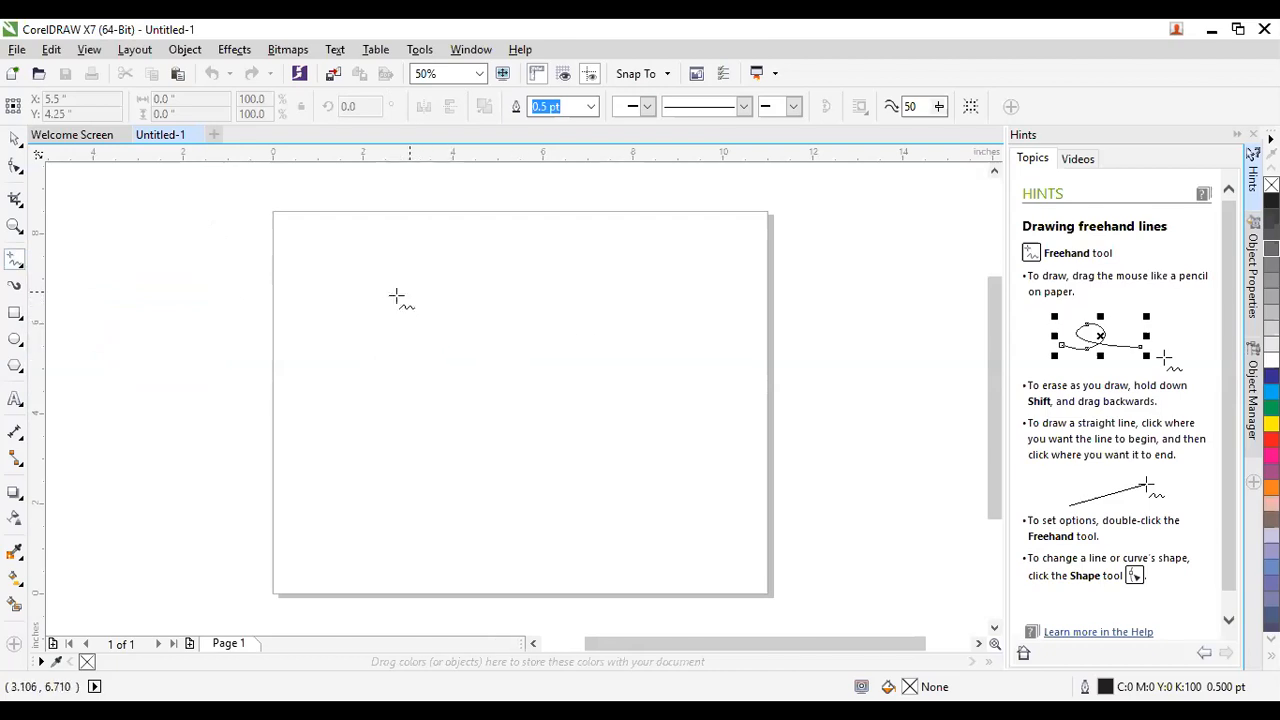
mouse_move(394, 326)
mouse_down()
mouse_move(467, 275)
mouse_move(473, 322)
mouse_move(441, 405)
mouse_move(656, 509)
mouse_up()
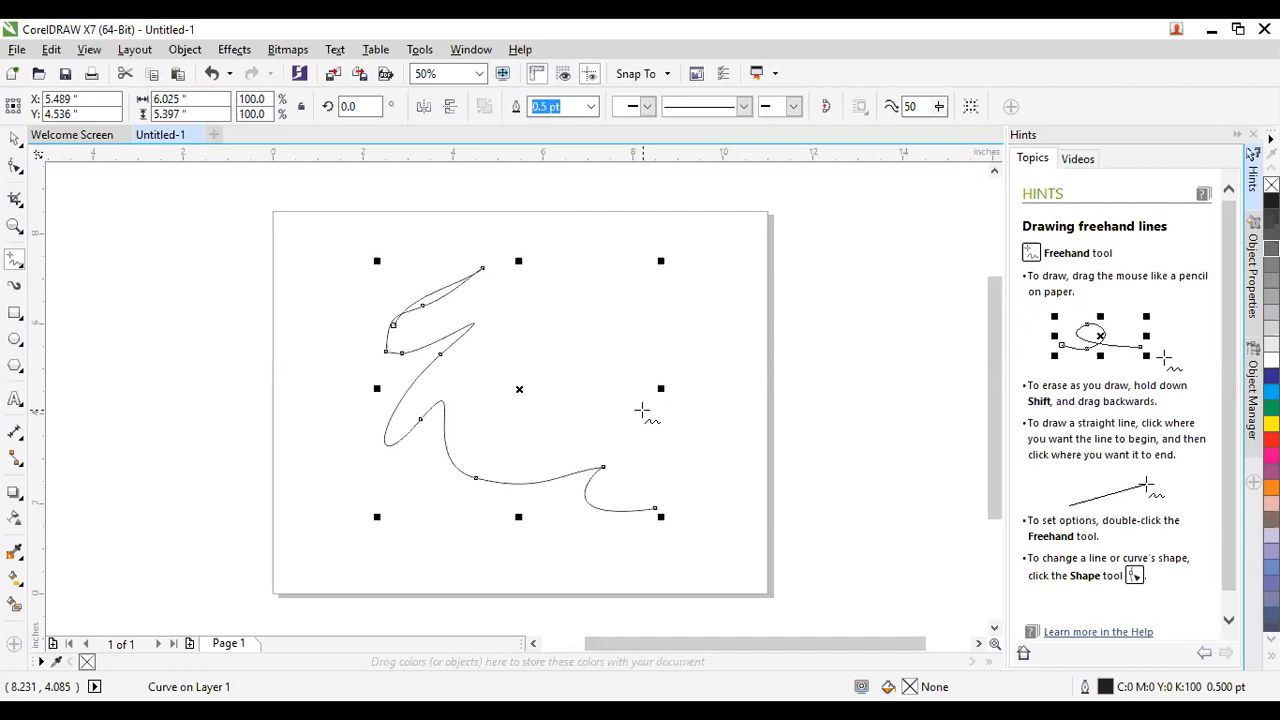
mouse_move(622, 299)
mouse_down()
mouse_move(546, 436)
mouse_move(228, 265)
mouse_up()
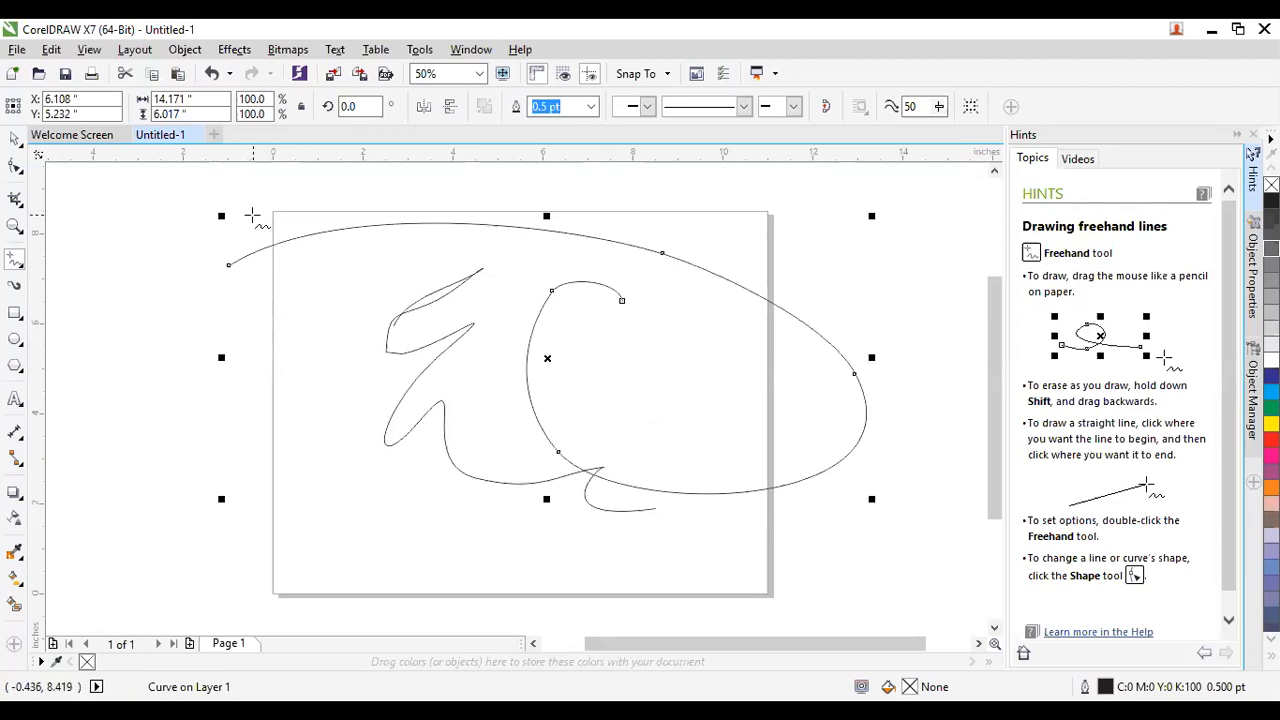
key(ctrl+z)
Draw two separate straight Freehand lines beside the winding curve, the lower one about 2.06 inches long.
click(453, 288)
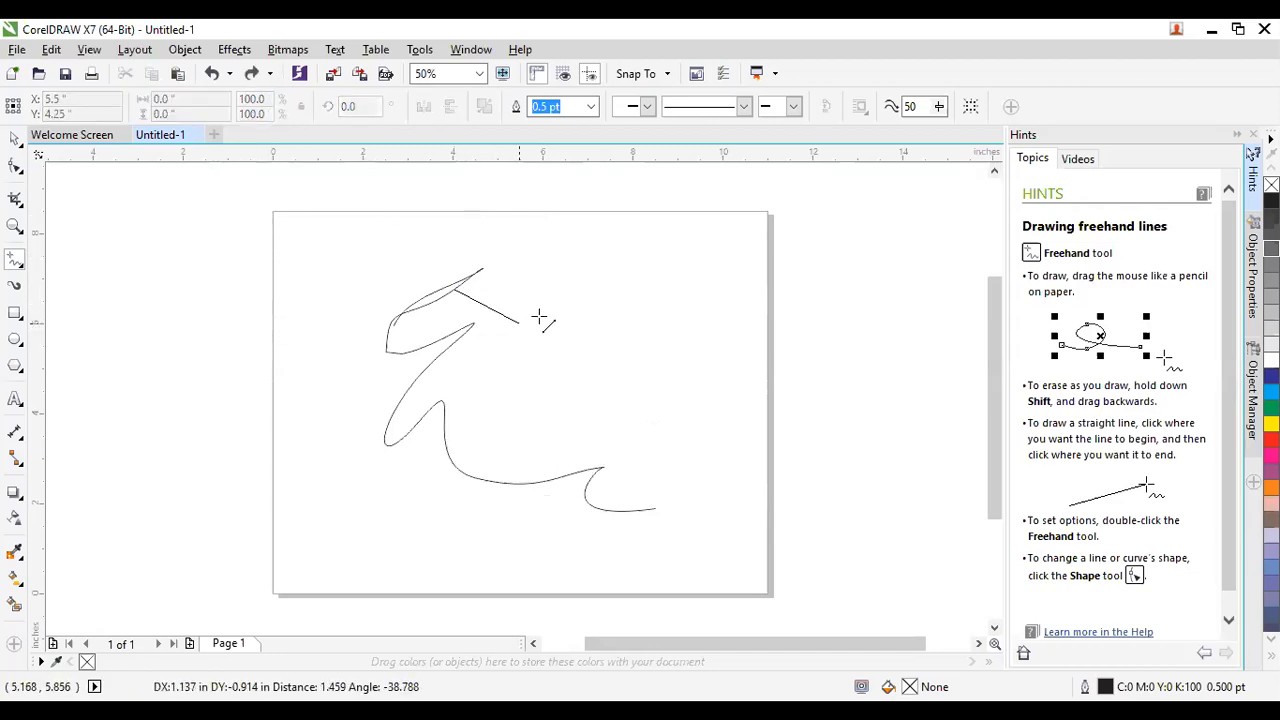
click(608, 316)
click(536, 381)
click(629, 386)
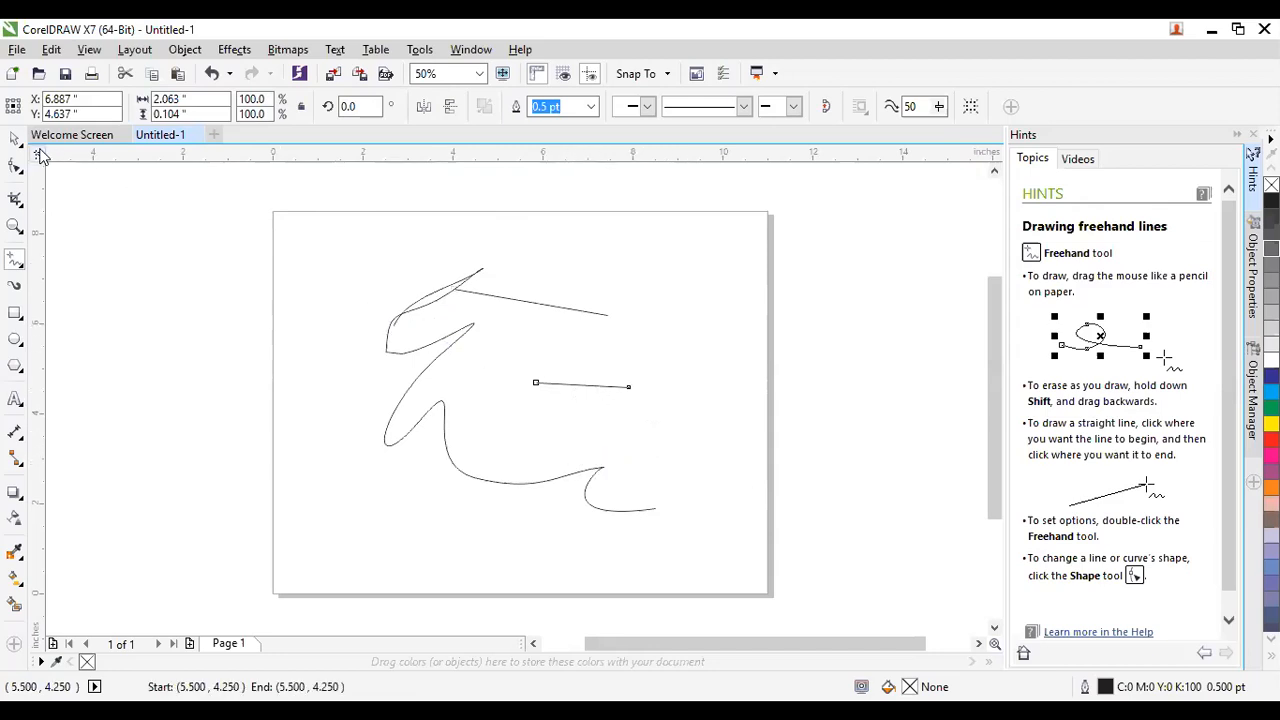
Undo both straight lines and the winding curve to clear the page.
key(ctrl+z)
key(ctrl+z)
key(ctrl+z)
key(ctrl+z)
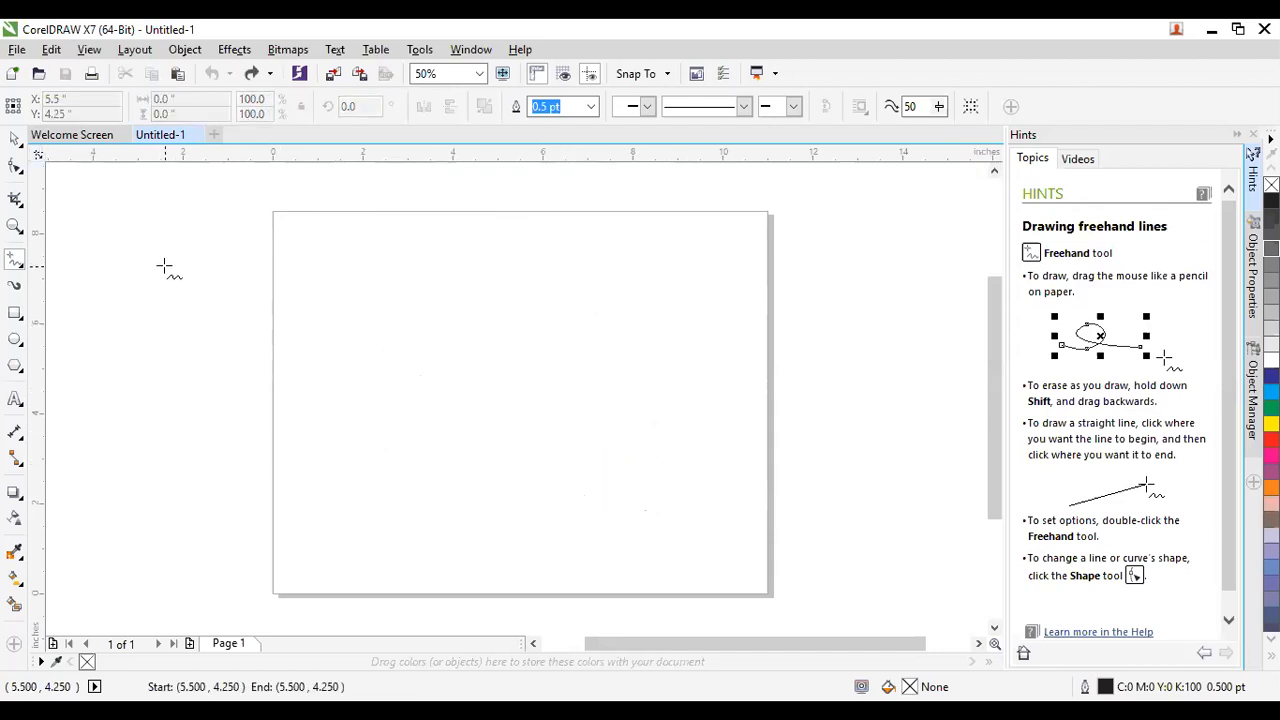
Draw a 9.25-inch horizontal straight Freehand line near the page's upper edge and a second one about 8.93 inches long just below it.
click(300, 275)
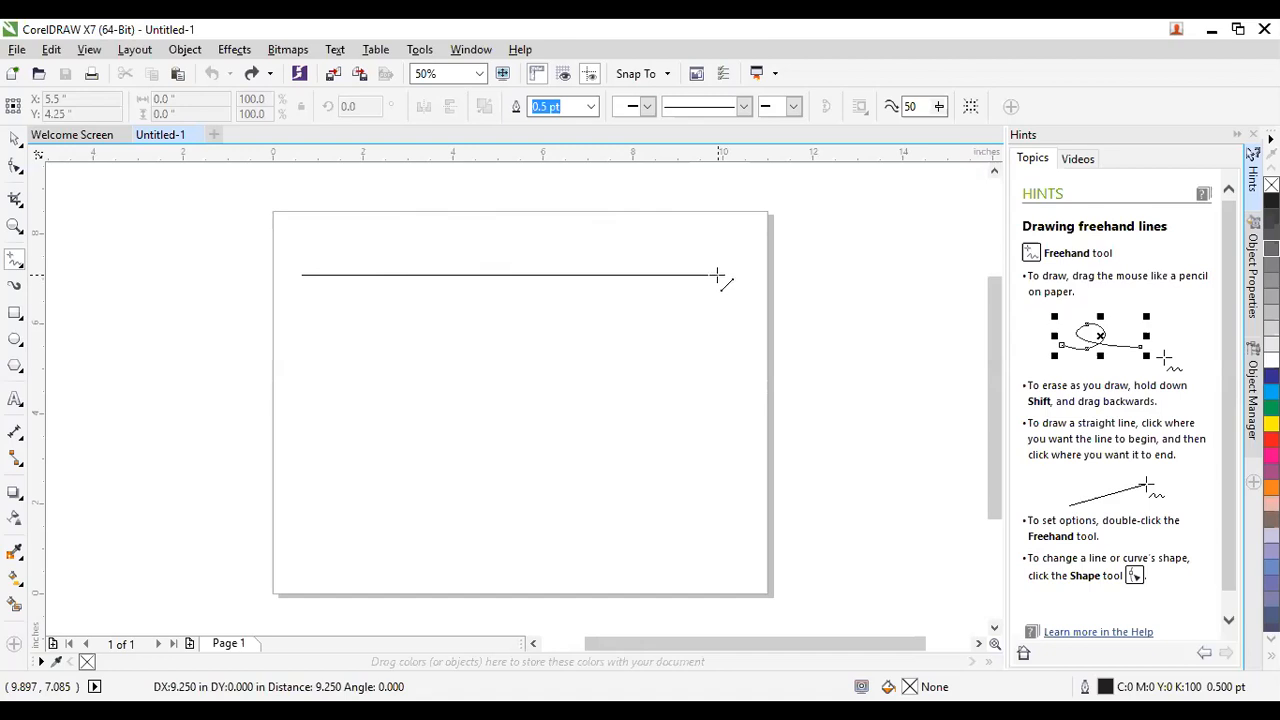
click(717, 275)
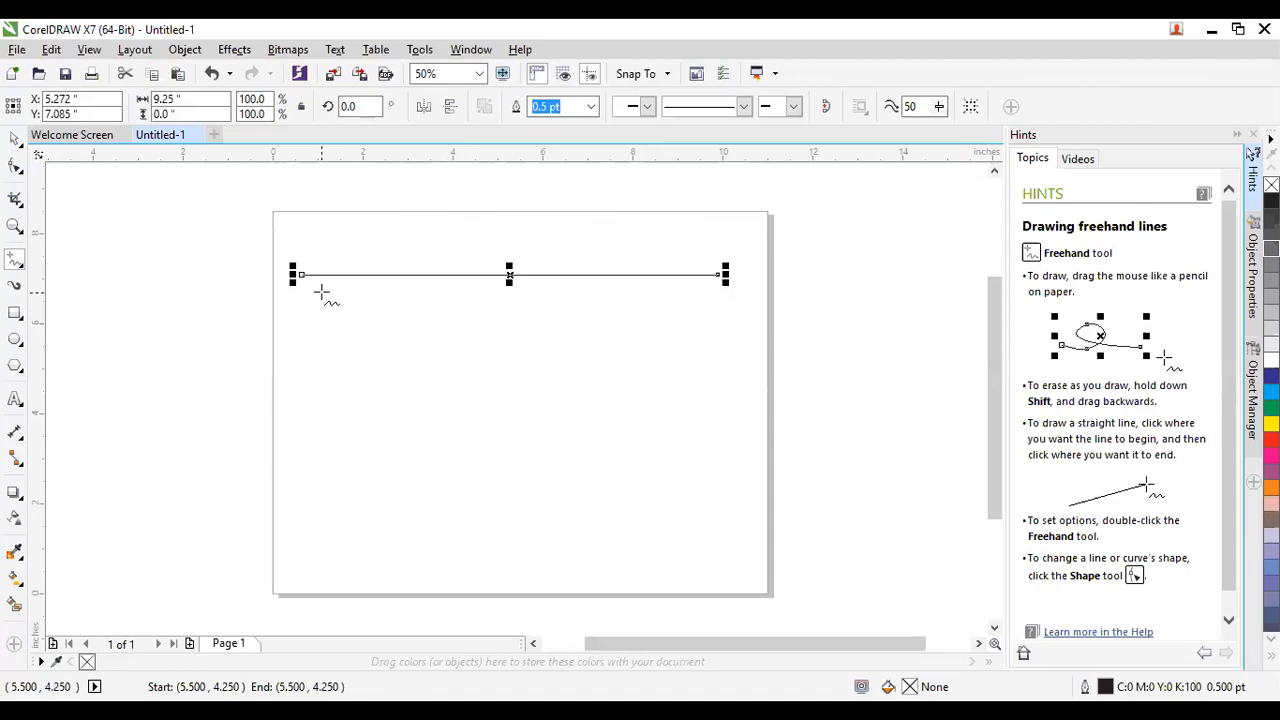
scroll(320, 292, up, 1)
scroll(336, 309, up, 1)
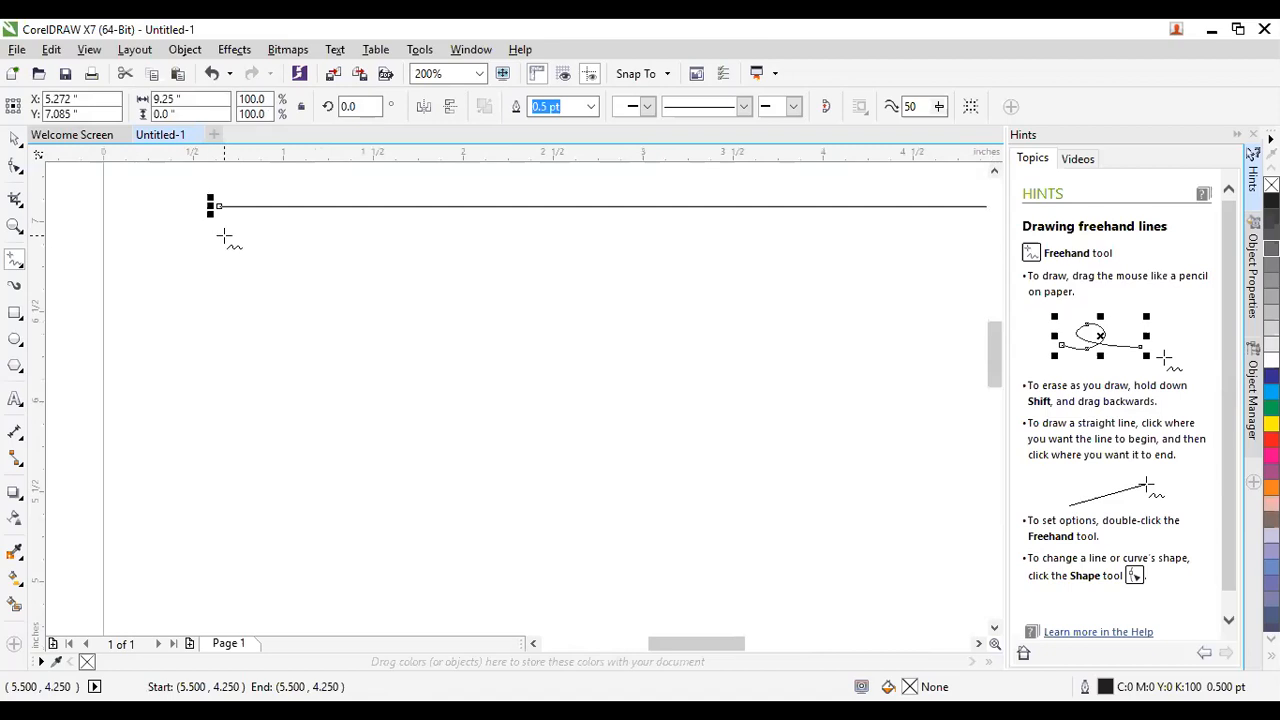
scroll(230, 212, up, 1)
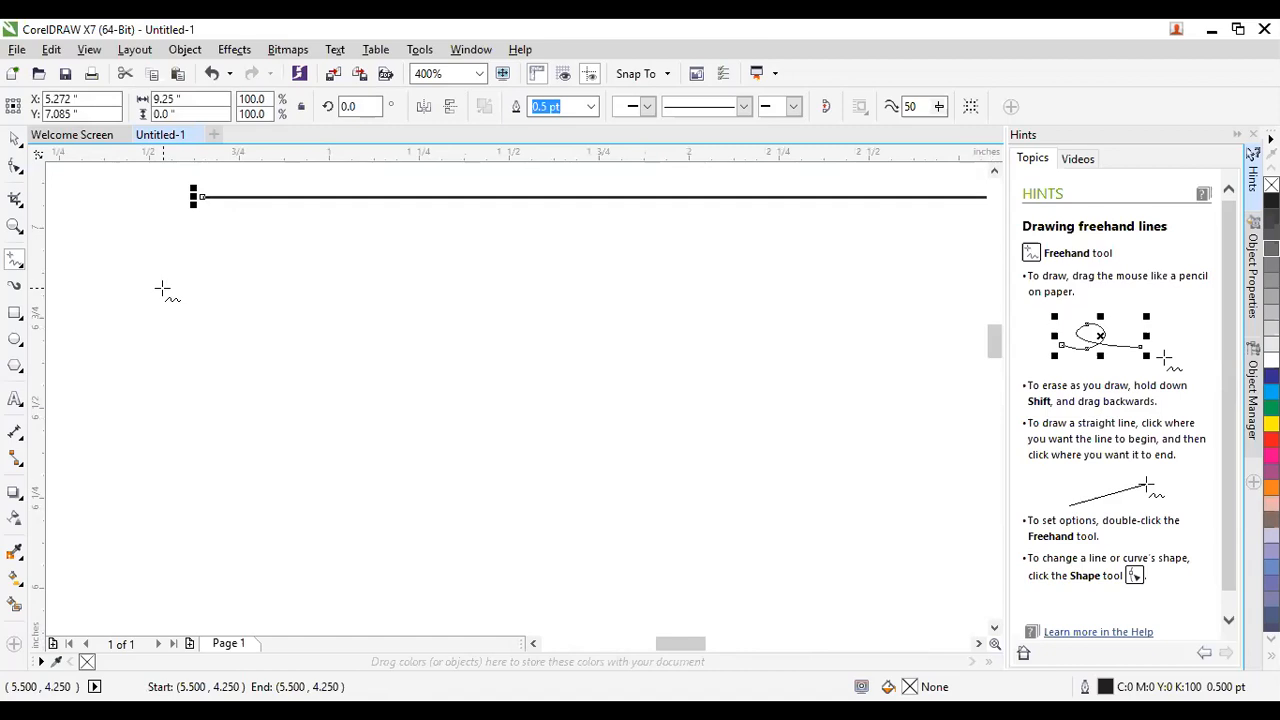
click(162, 289)
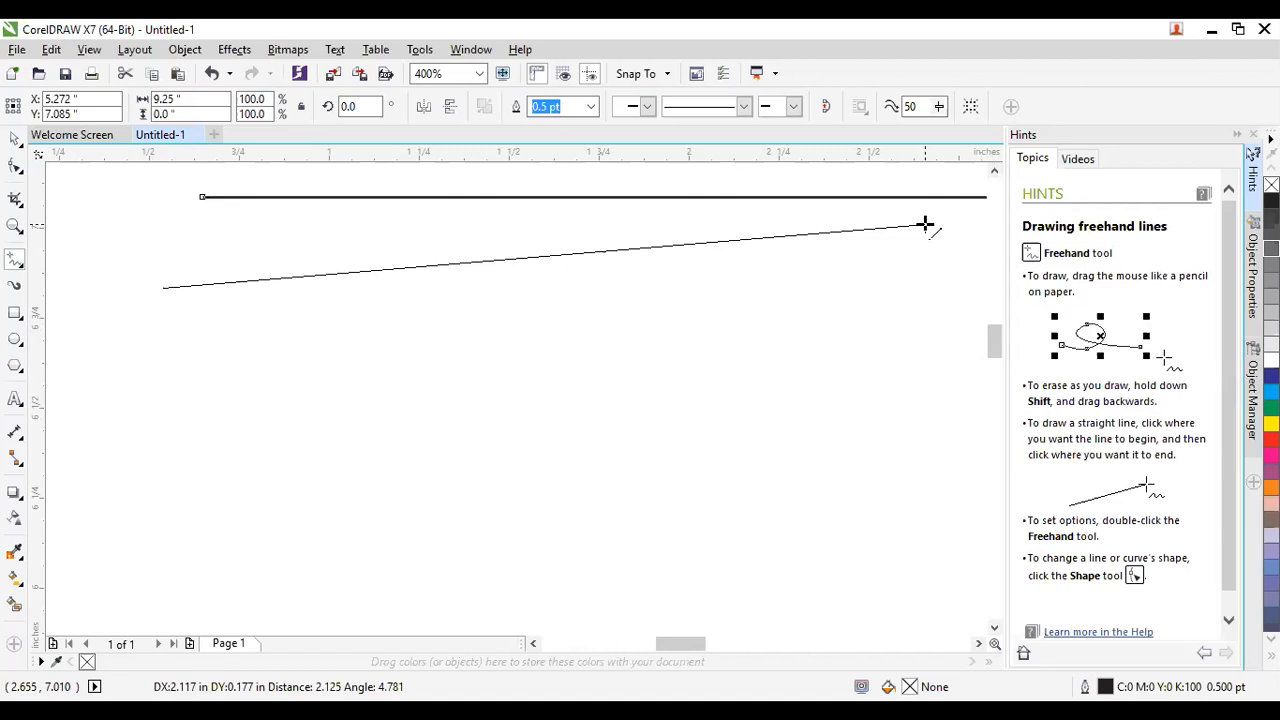
scroll(895, 265, down, 2)
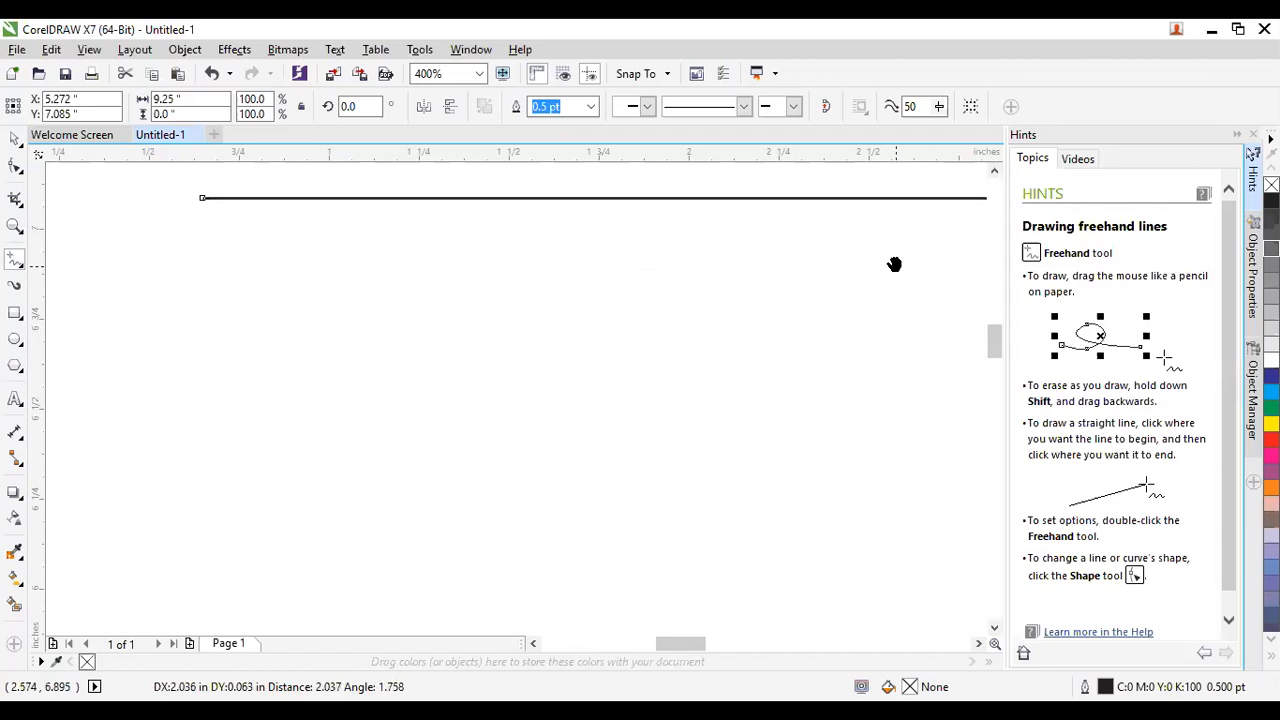
scroll(440, 412, down, 1)
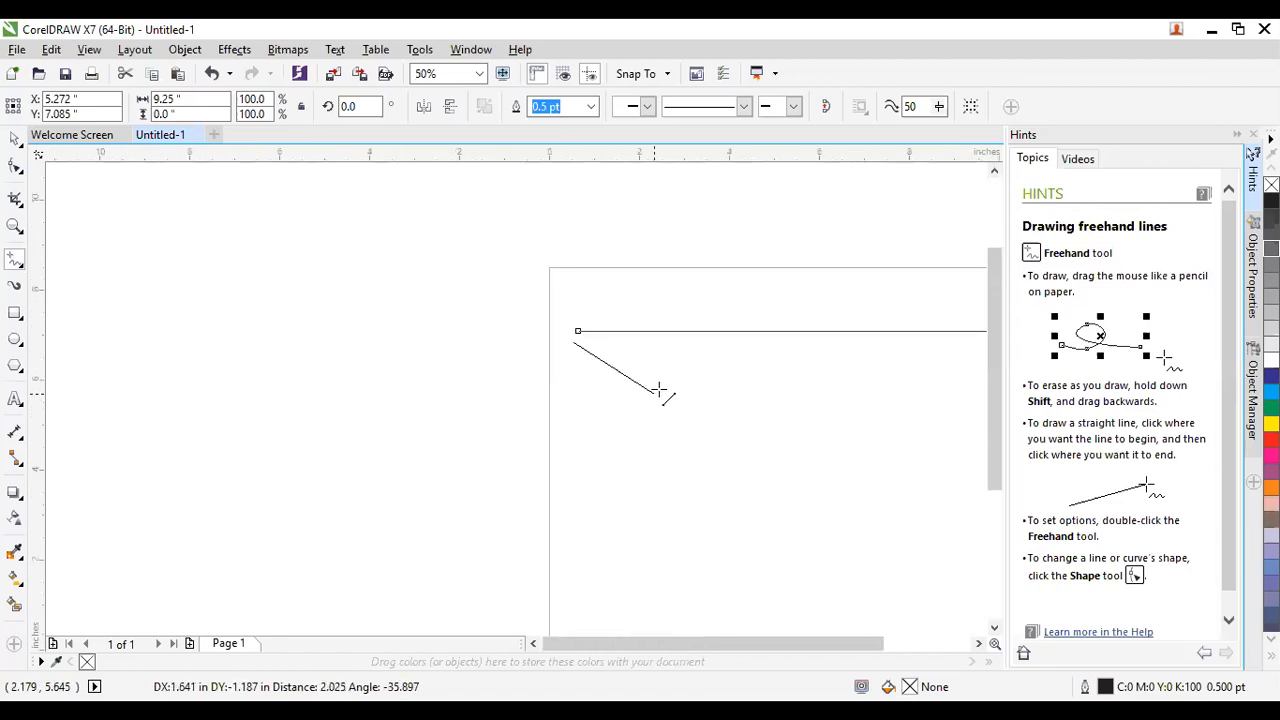
click(975, 344)
Draw a third horizontal straight line about 6.69 inches long below the first two with the Freehand tool.
scroll(706, 409, right, 2)
scroll(457, 406, down, 1)
scroll(484, 388, up, 1)
scroll(484, 388, up, 1)
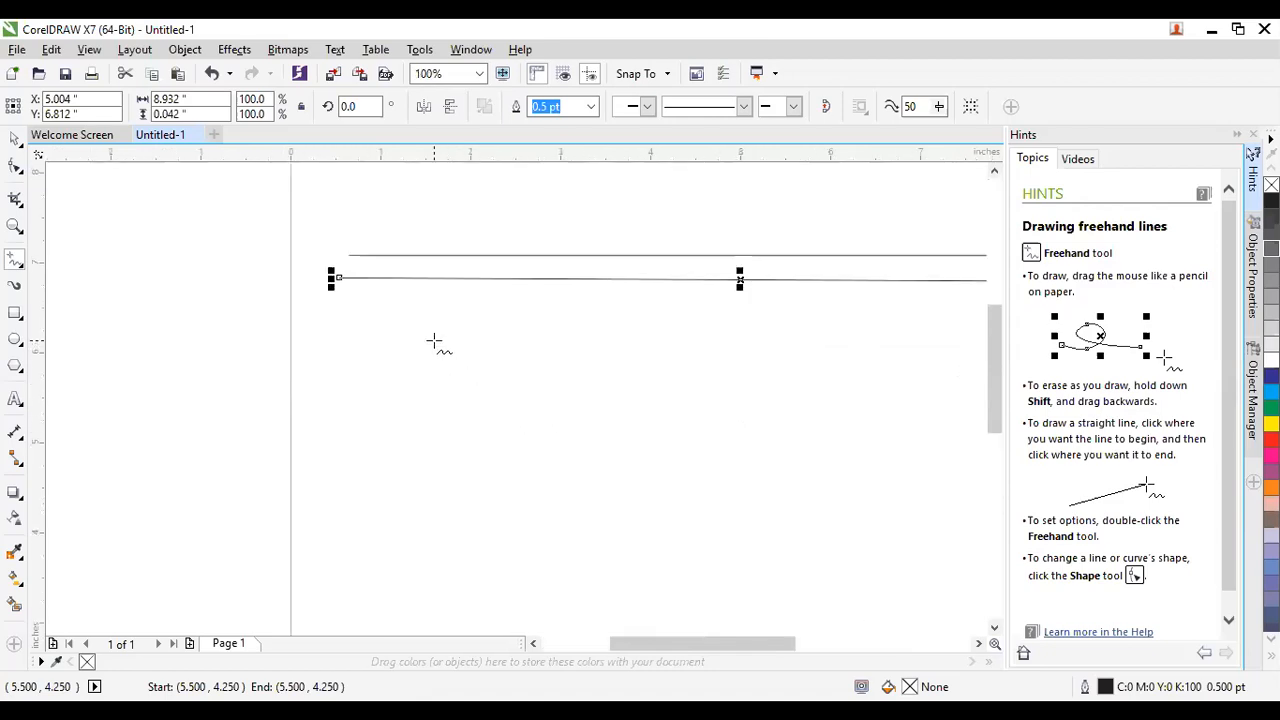
click(321, 354)
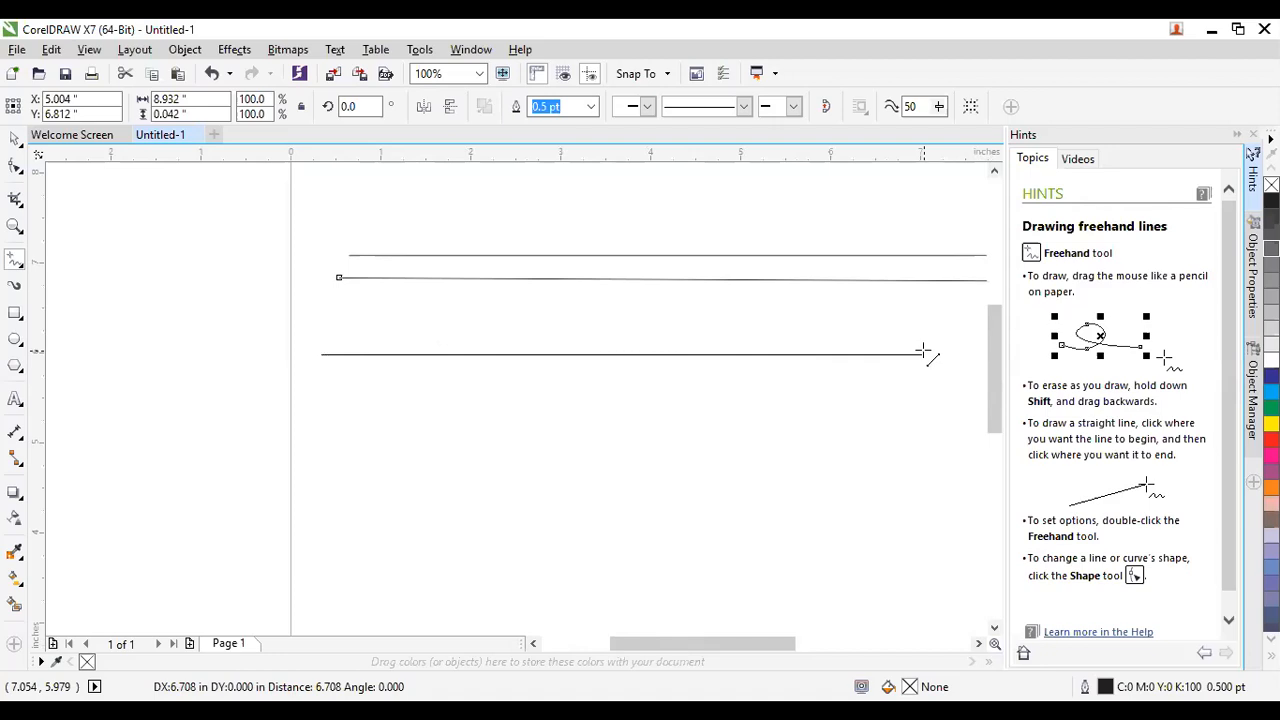
click(922, 353)
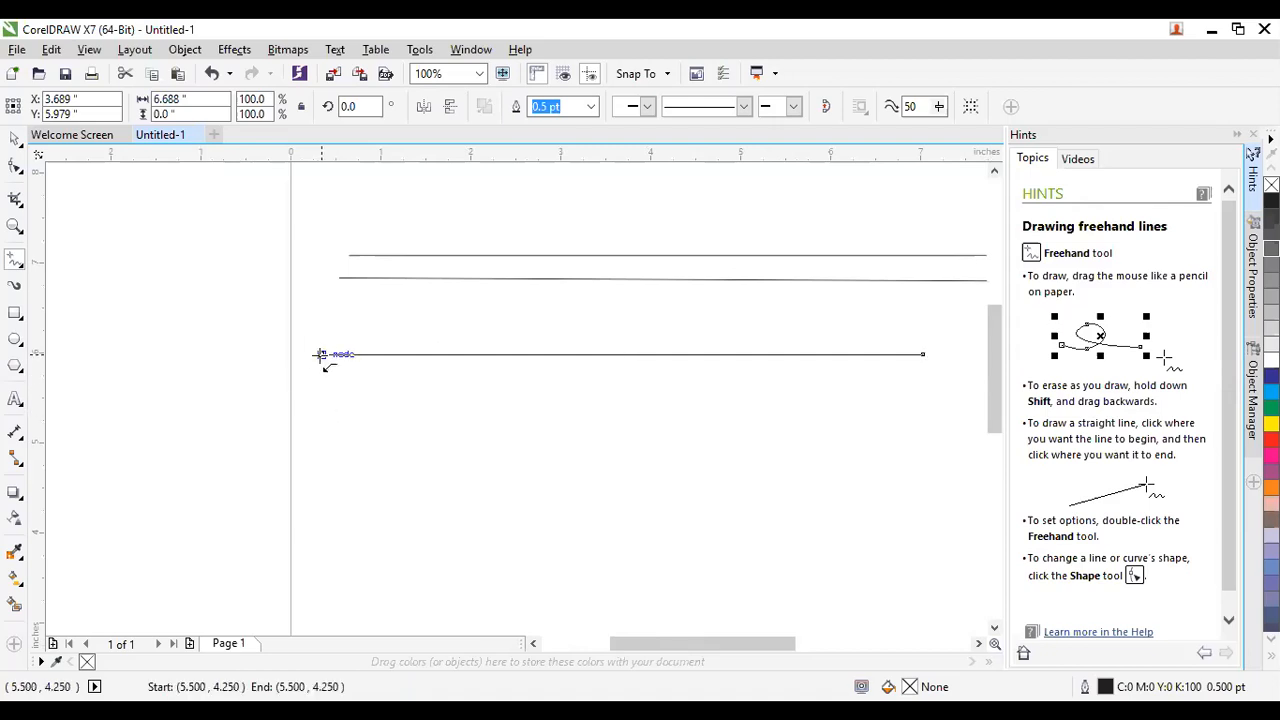
Try extending the third line with freehand curves from its end nodes, and undo the attempts.
mouse_move(319, 355)
mouse_down()
mouse_move(417, 519)
mouse_move(466, 575)
mouse_up()
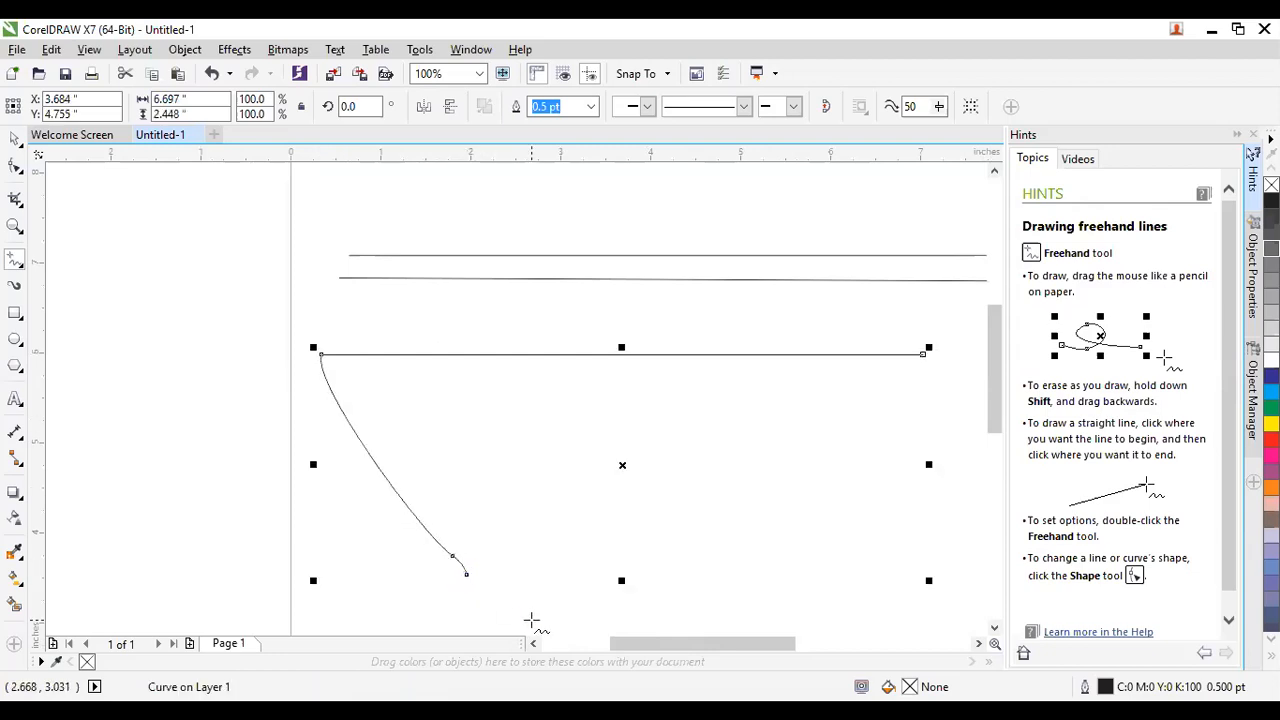
key(ctrl+z)
mouse_move(320, 355)
mouse_down()
mouse_move(408, 520)
mouse_move(460, 583)
mouse_up()
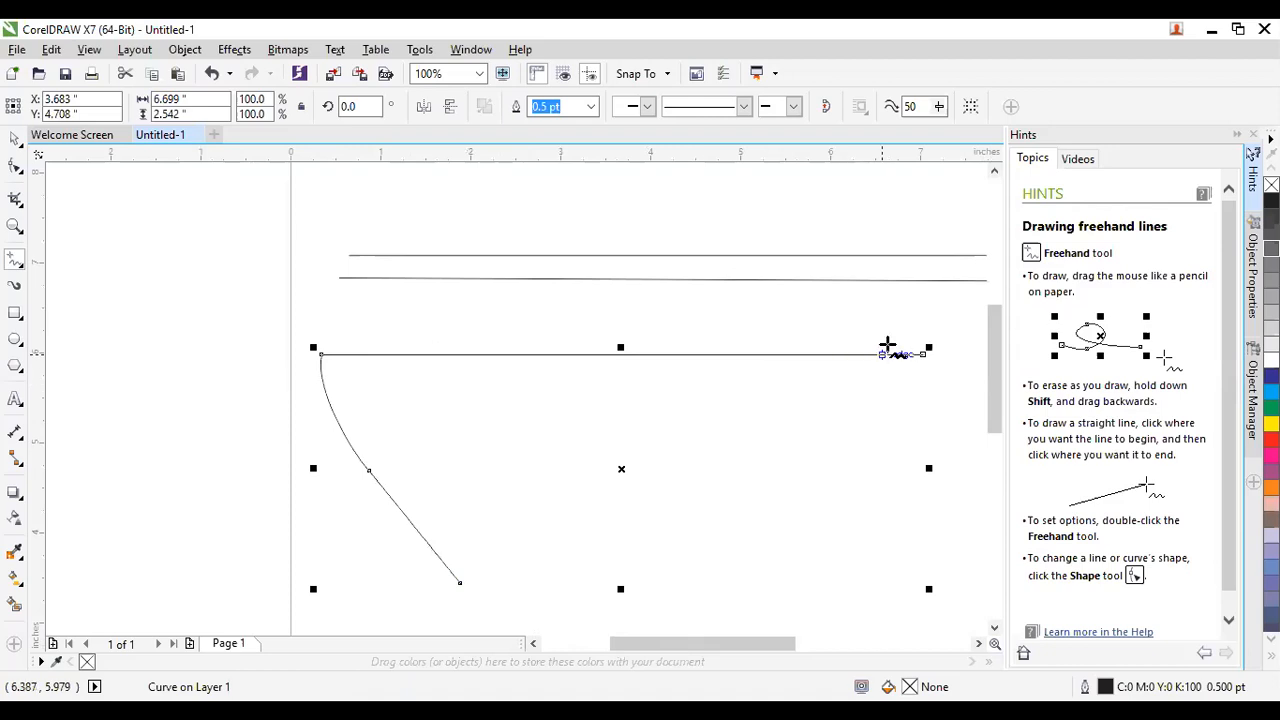
mouse_move(921, 354)
mouse_down()
mouse_move(704, 489)
mouse_move(371, 636)
mouse_move(429, 582)
mouse_move(458, 590)
mouse_up()
key(ctrl+z)
mouse_move(471, 437)
mouse_down()
mouse_move(483, 552)
mouse_move(514, 417)
mouse_move(471, 441)
mouse_up()
key(ctrl+z)
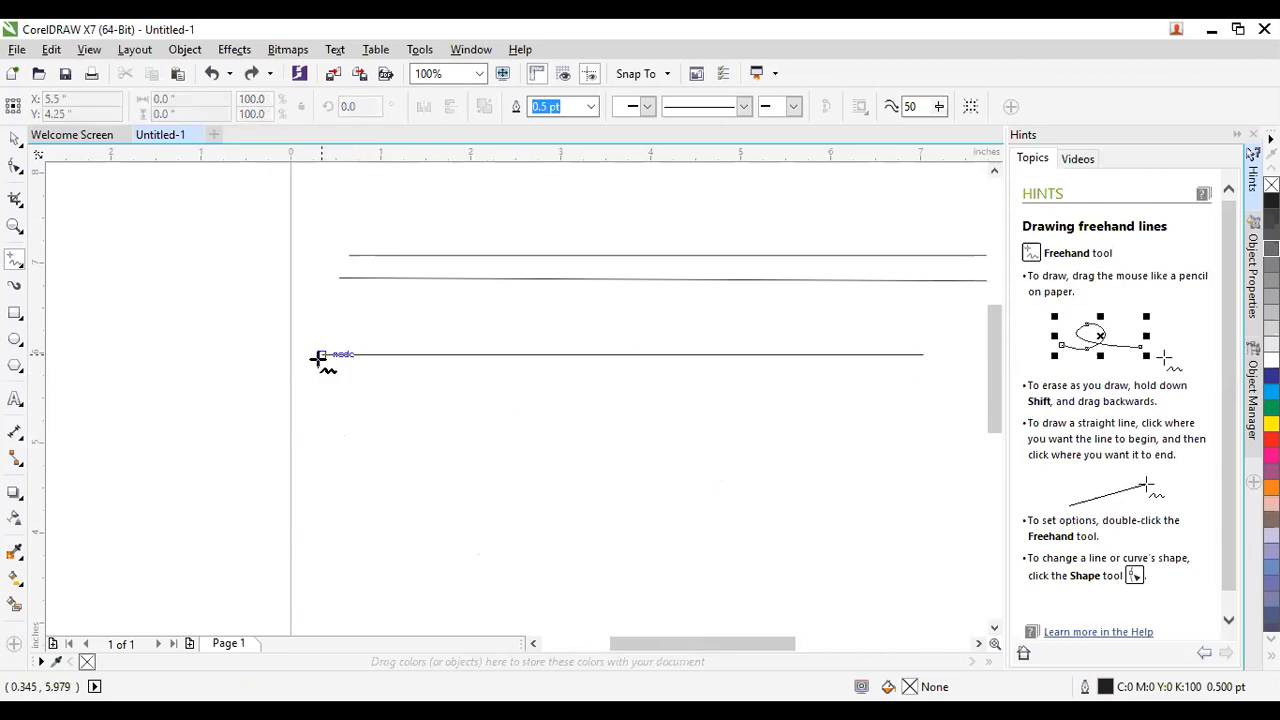
Choose the 2-Point Line tool, and select and delete all three lines on the page.
scroll(437, 331, down, 2)
scroll(443, 326, up, 2)
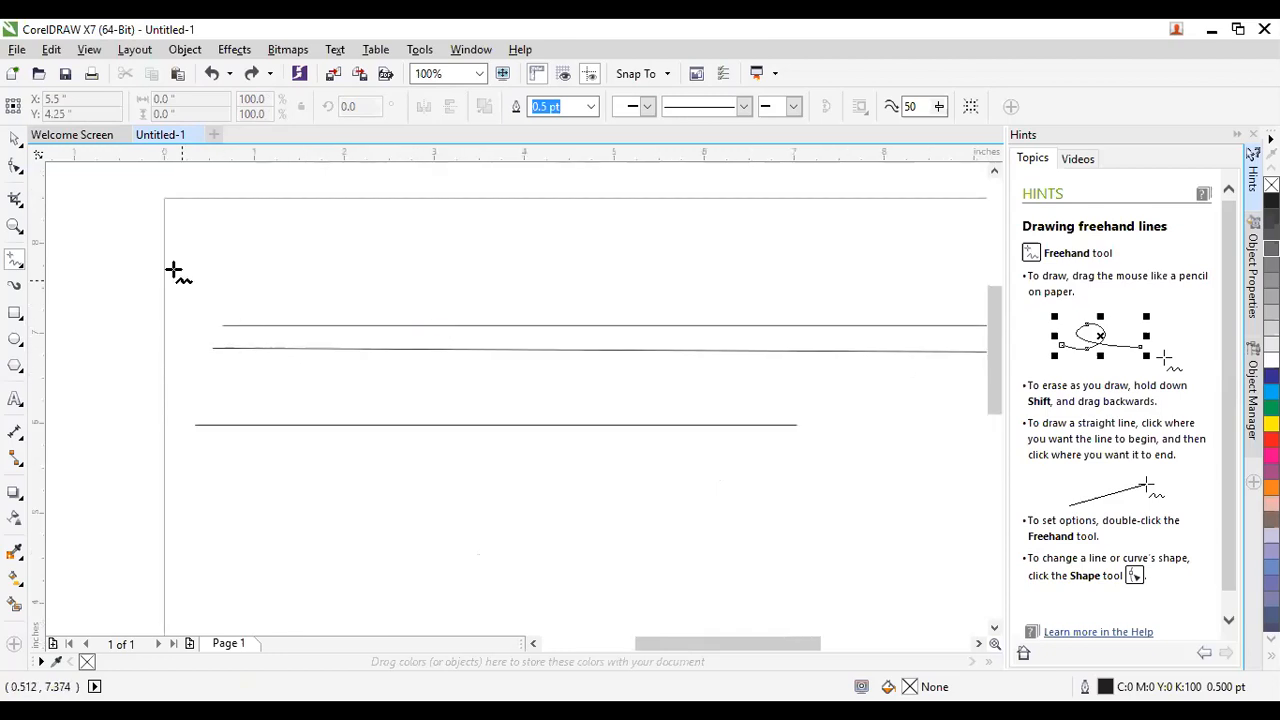
click(22, 266)
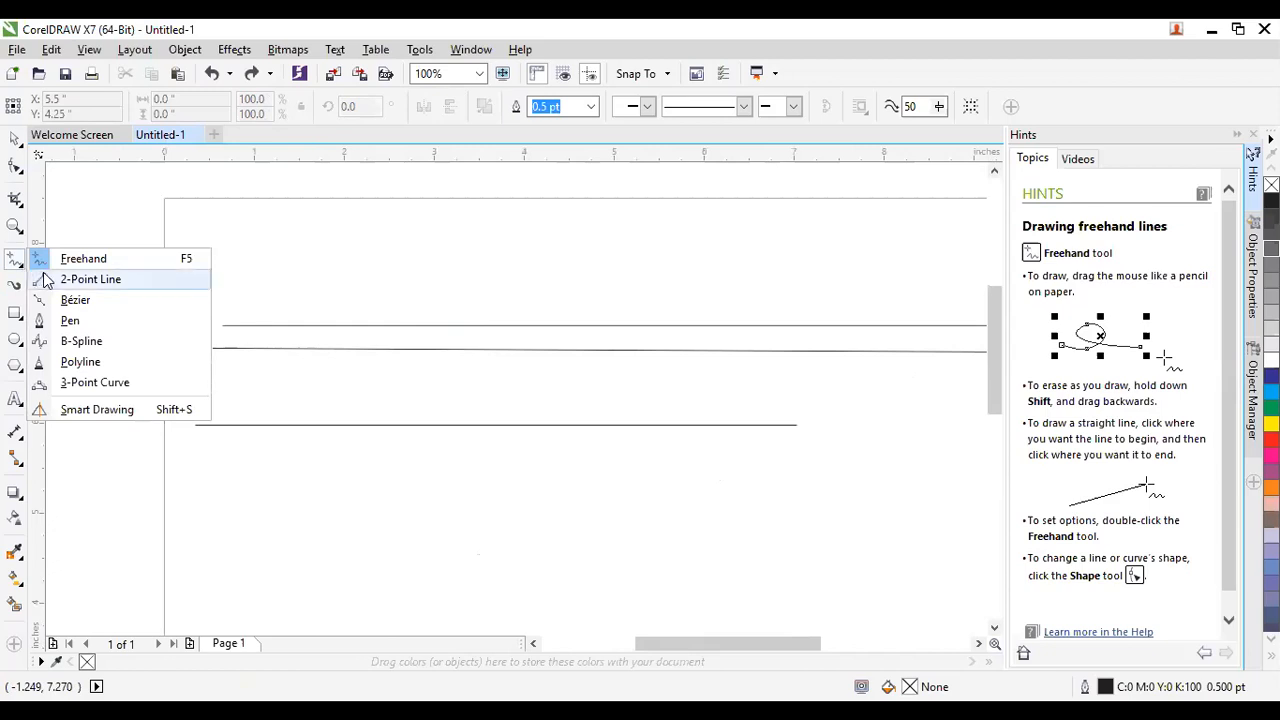
click(45, 277)
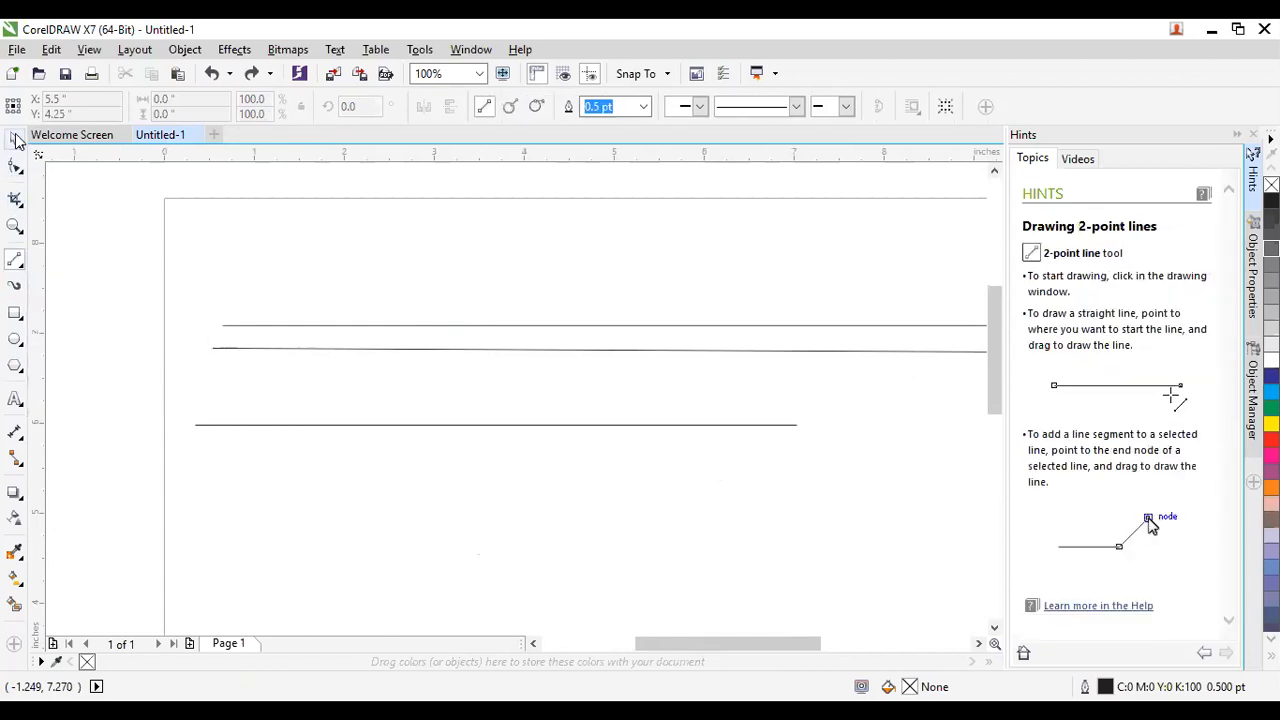
click(15, 140)
drag(91, 254, 1104, 564)
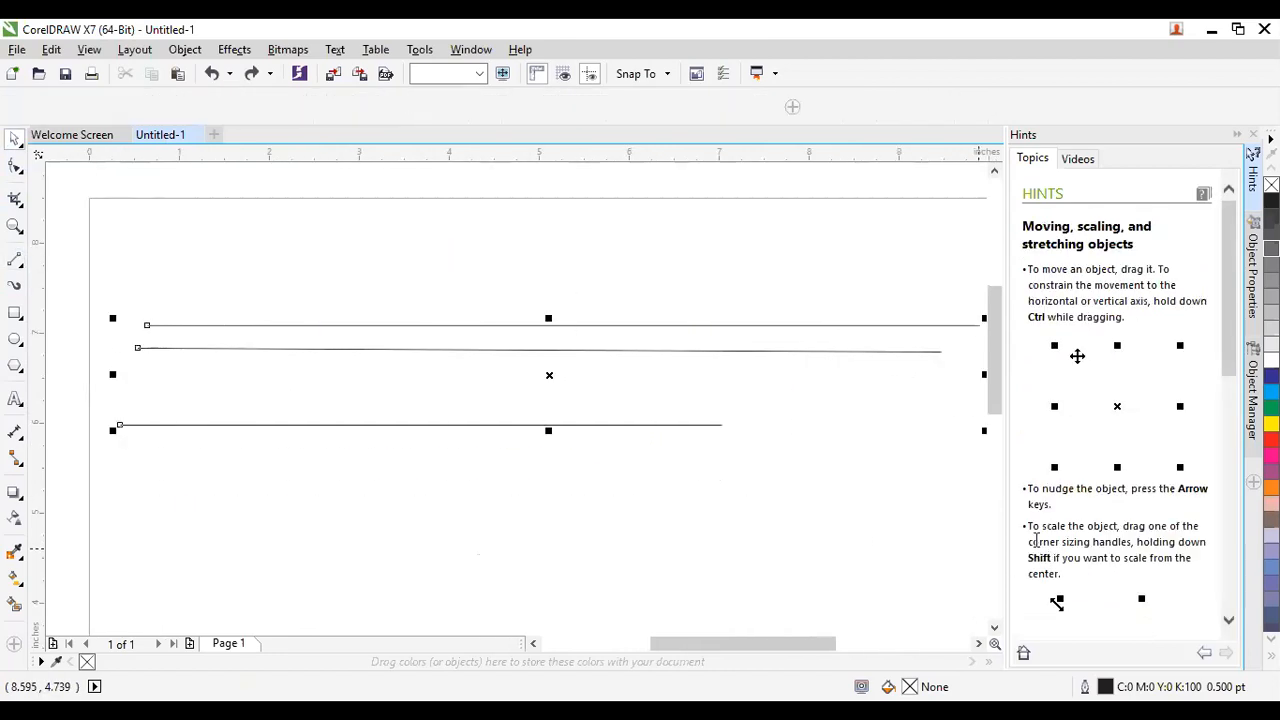
key(Delete)
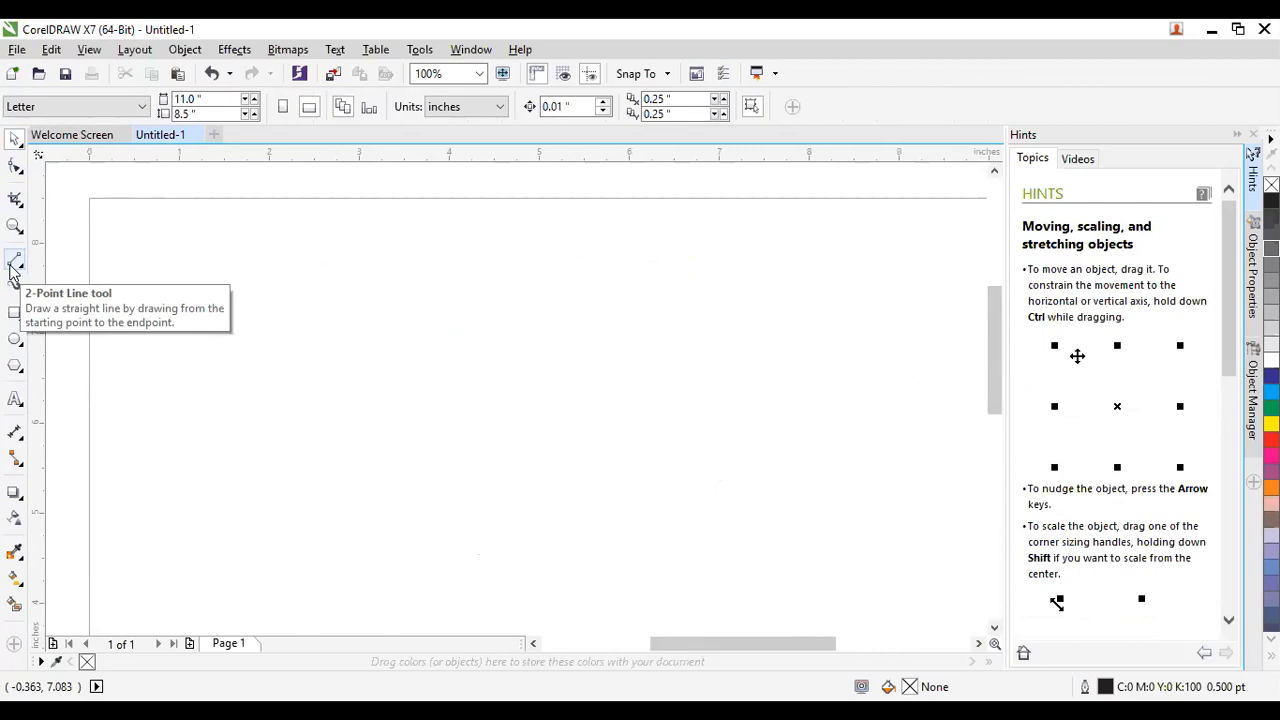
Draw two black-filled circles on the page, about 0.48 inch near its left edge and about 0.54 inch toward its right side.
scroll(392, 382, down, 2)
scroll(392, 382, up, 1)
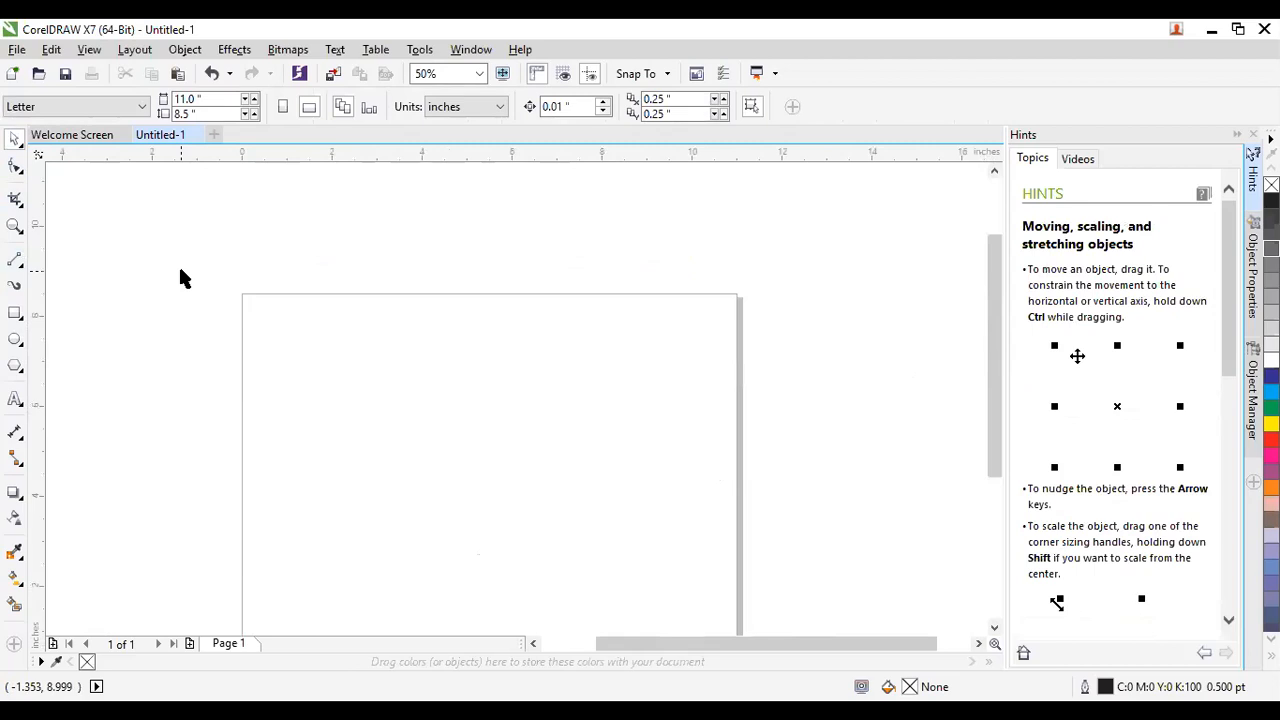
click(15, 258)
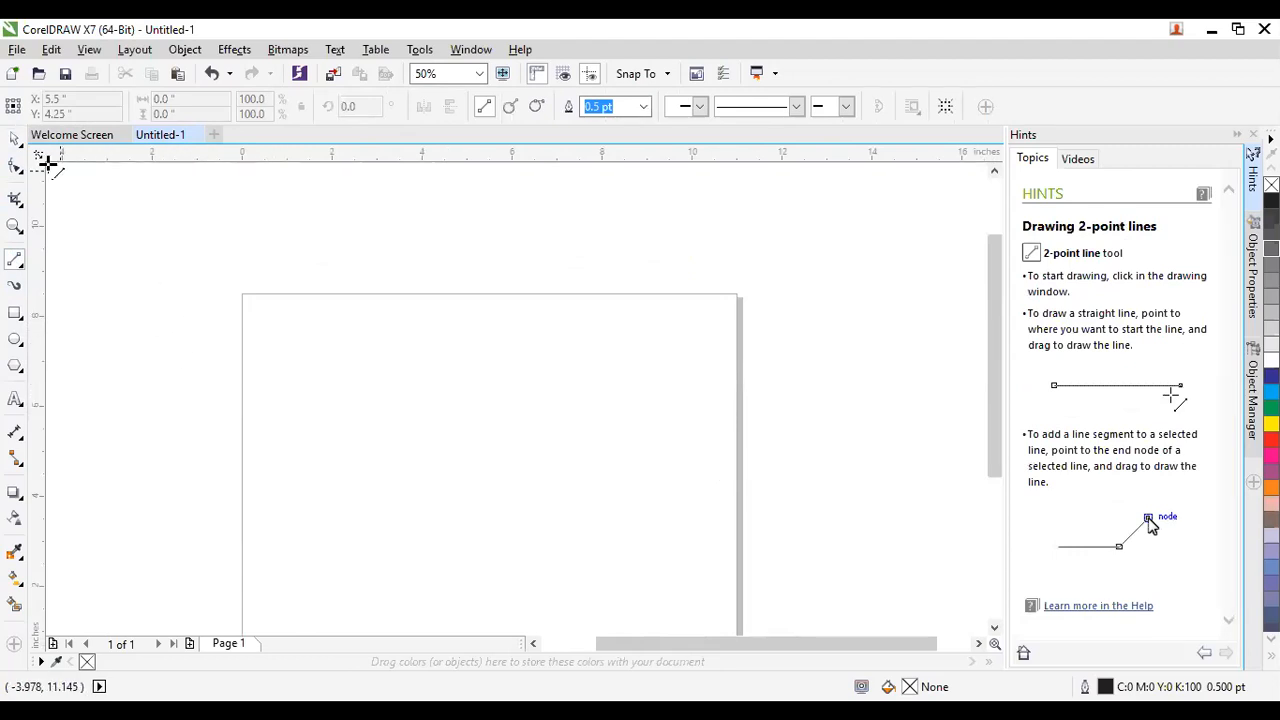
click(15, 140)
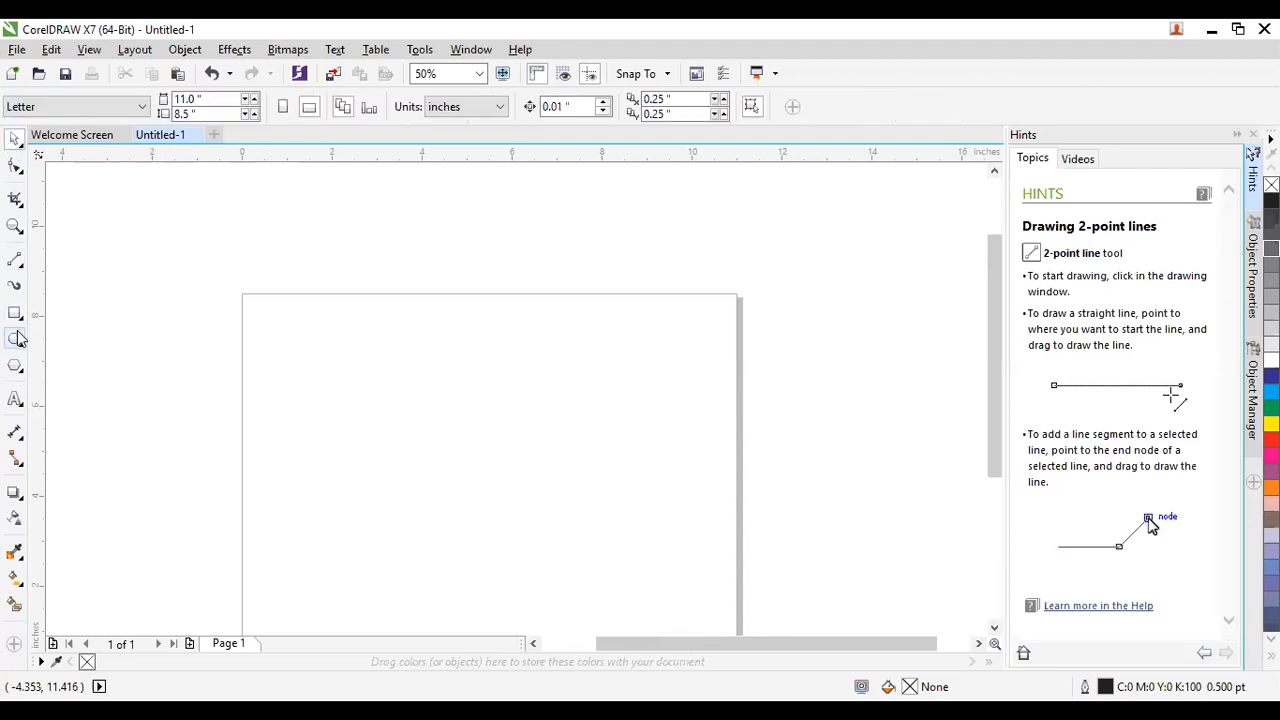
drag(257, 380, 278, 401)
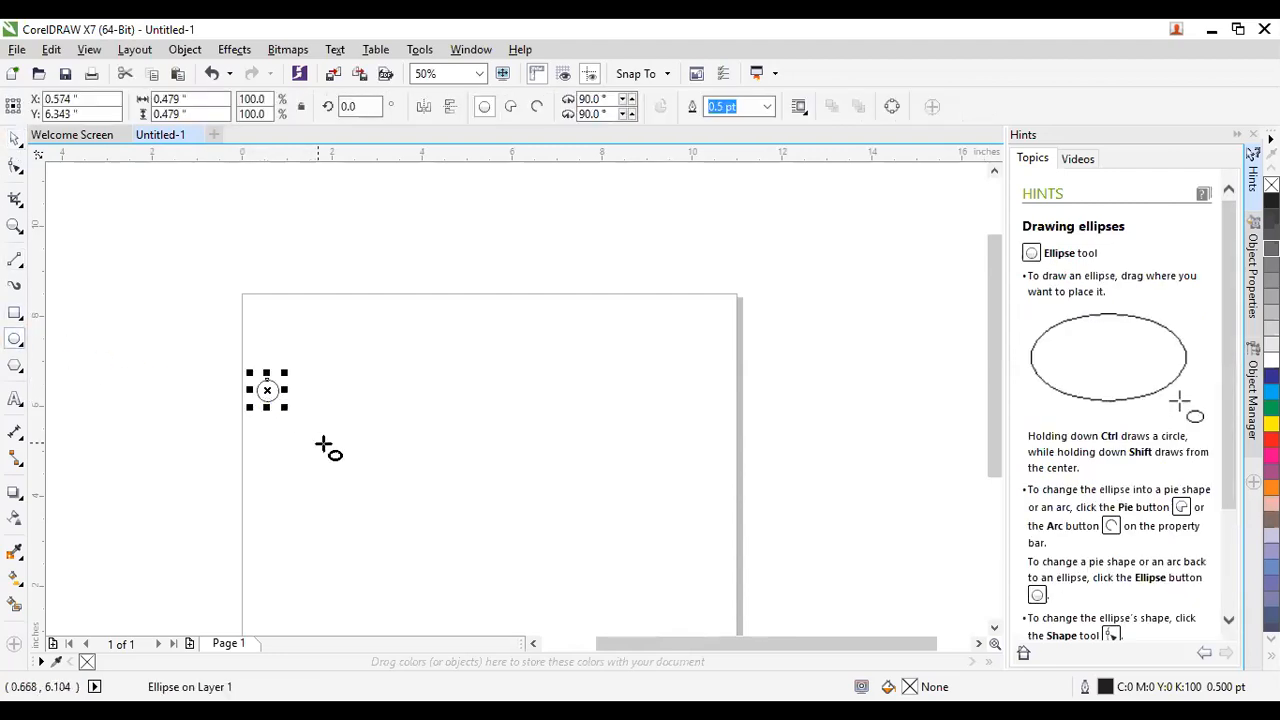
click(1271, 201)
drag(585, 369, 607, 392)
click(1271, 201)
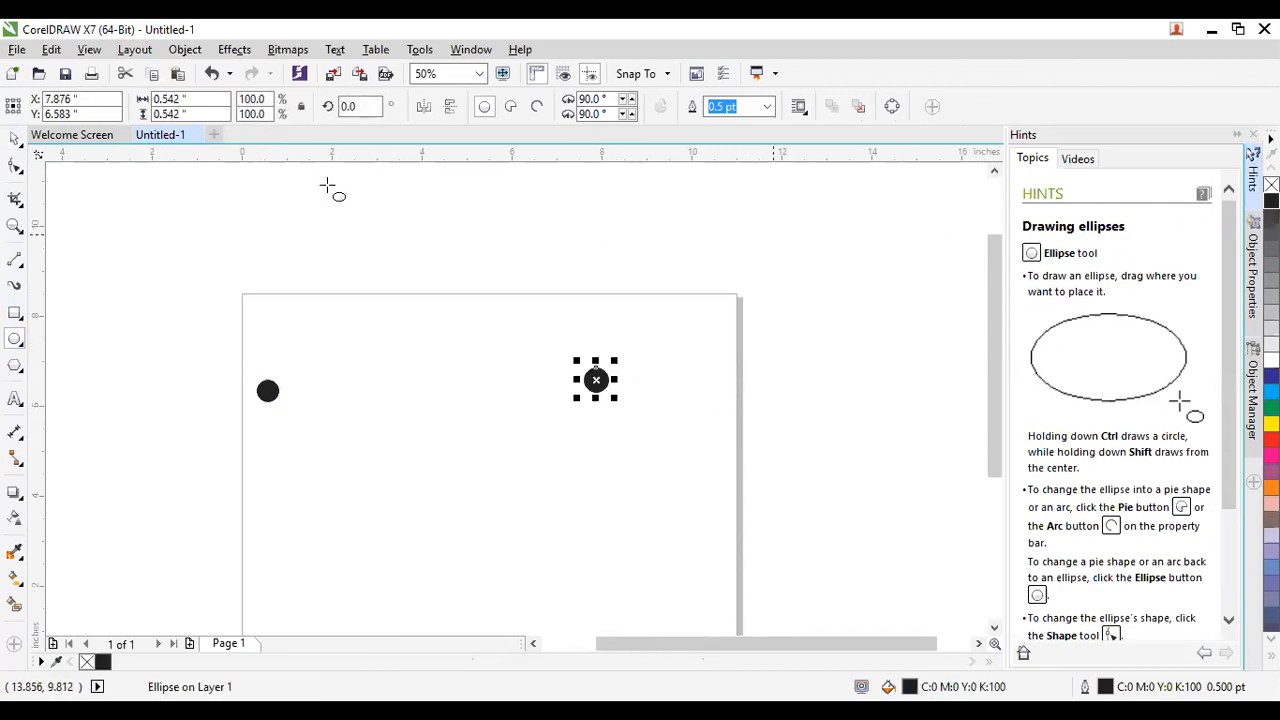
Select both black circles together and delete them from the page.
click(216, 396)
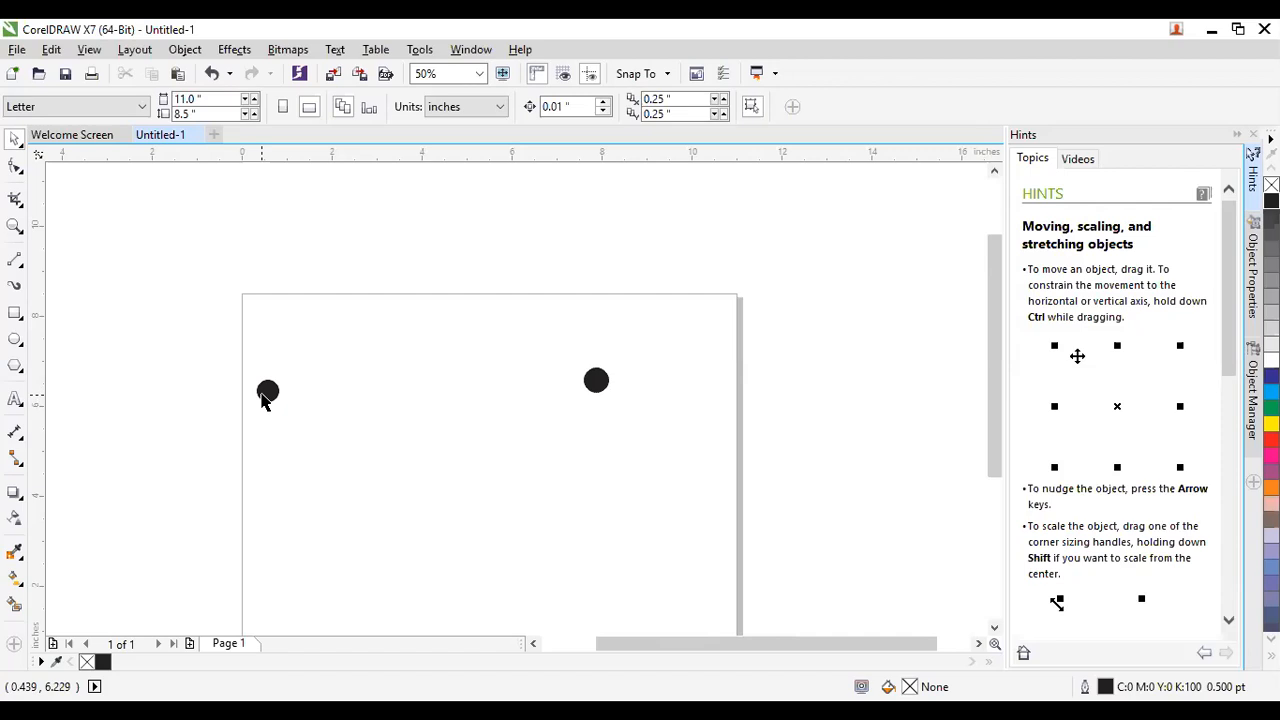
drag(212, 310, 801, 535)
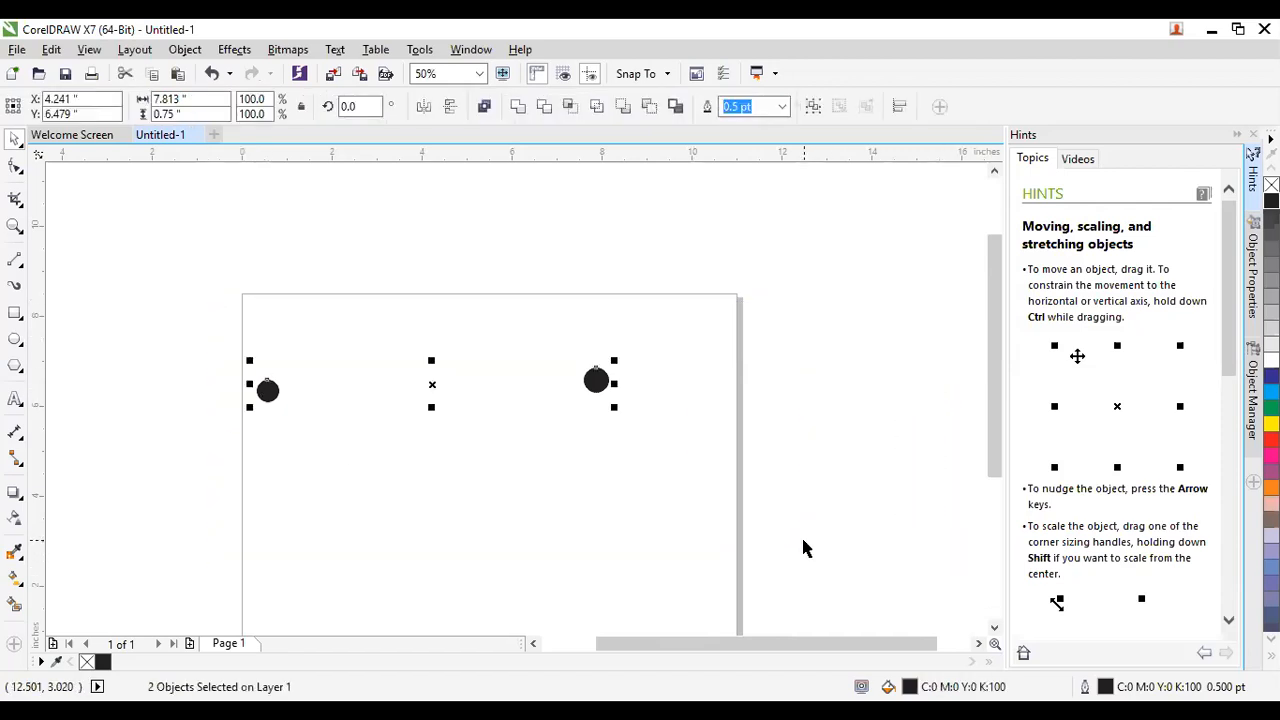
key(Delete)
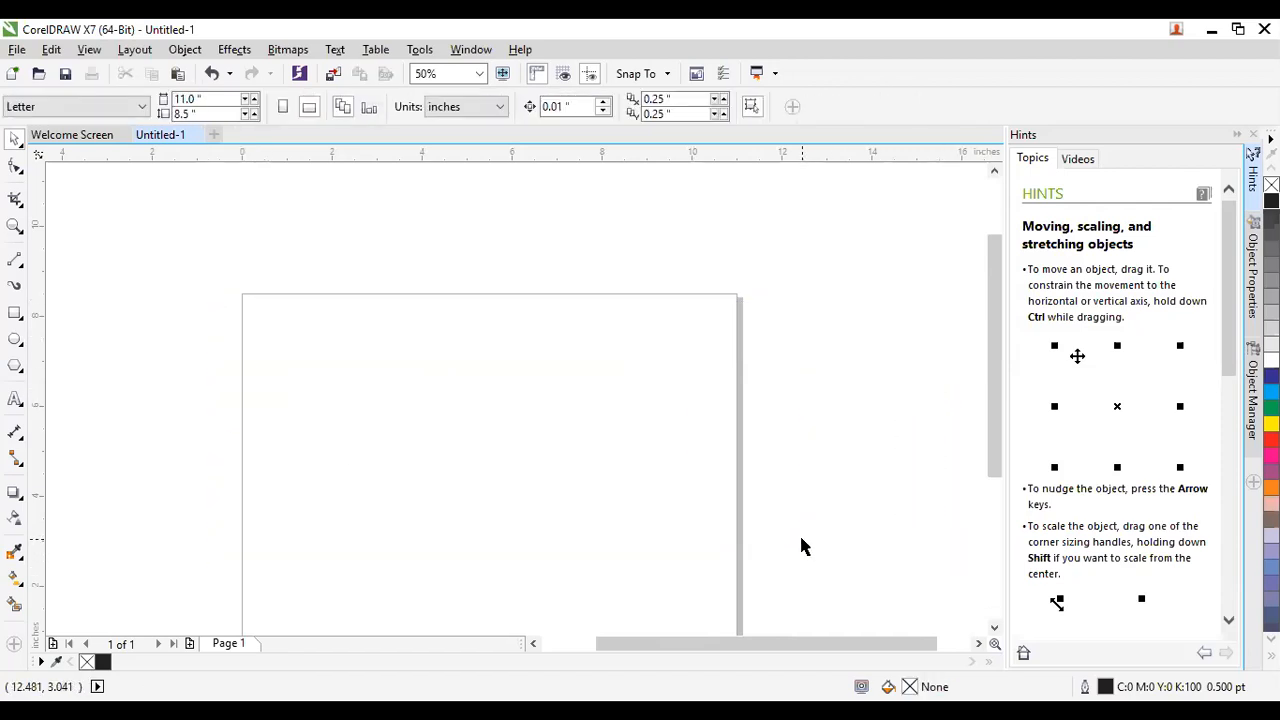
Draw two horizontal 2-point lines on the page, about 8.75 inches long and, above it, about 9.44 inches long.
click(16, 258)
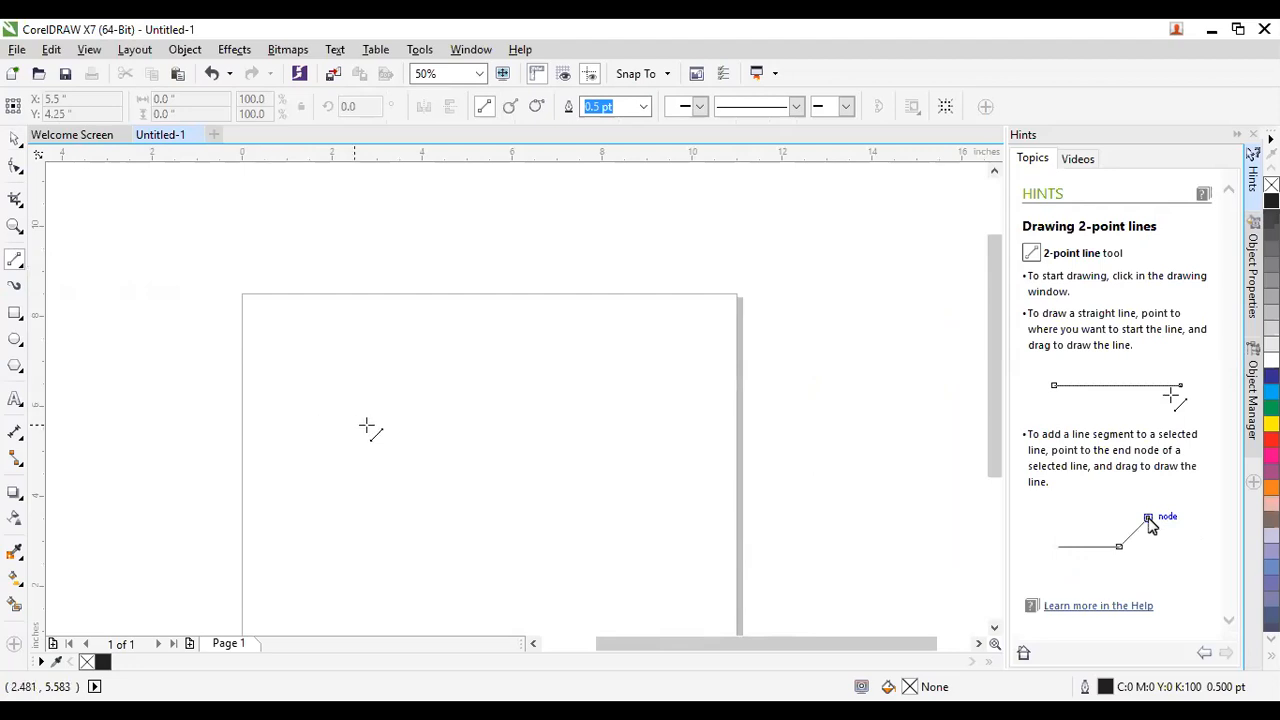
drag(256, 426, 651, 426)
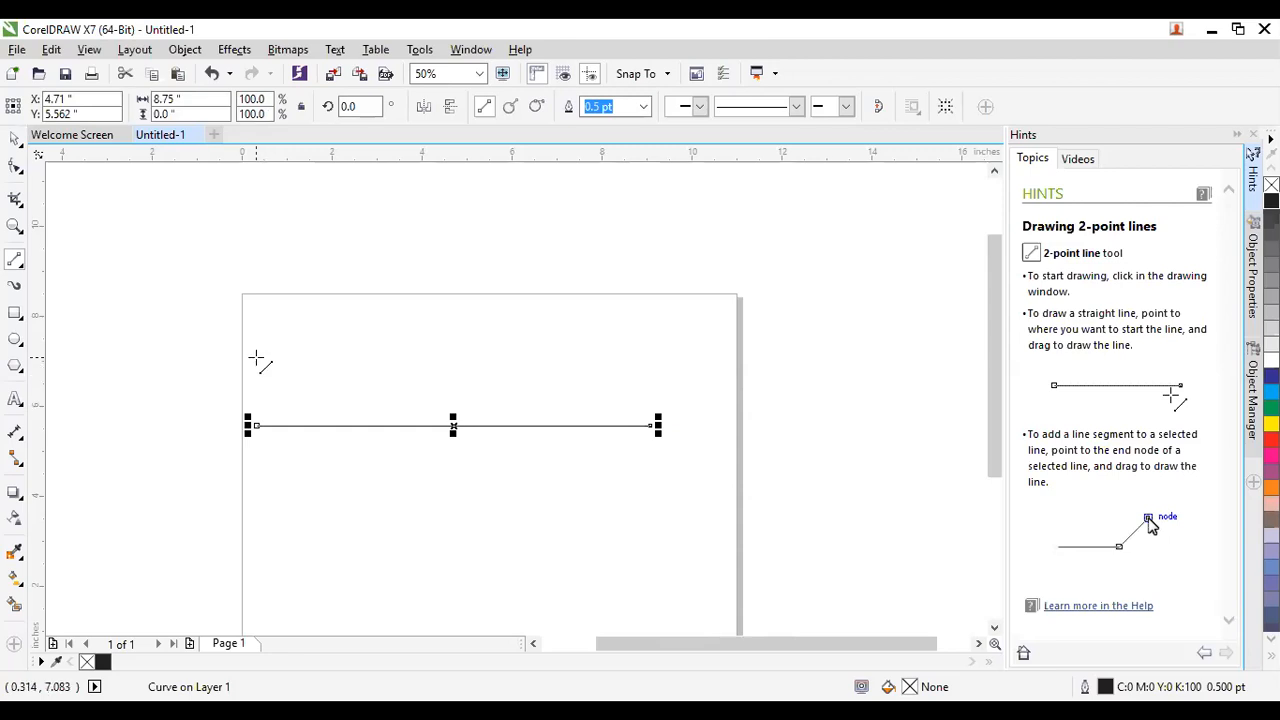
click(256, 358)
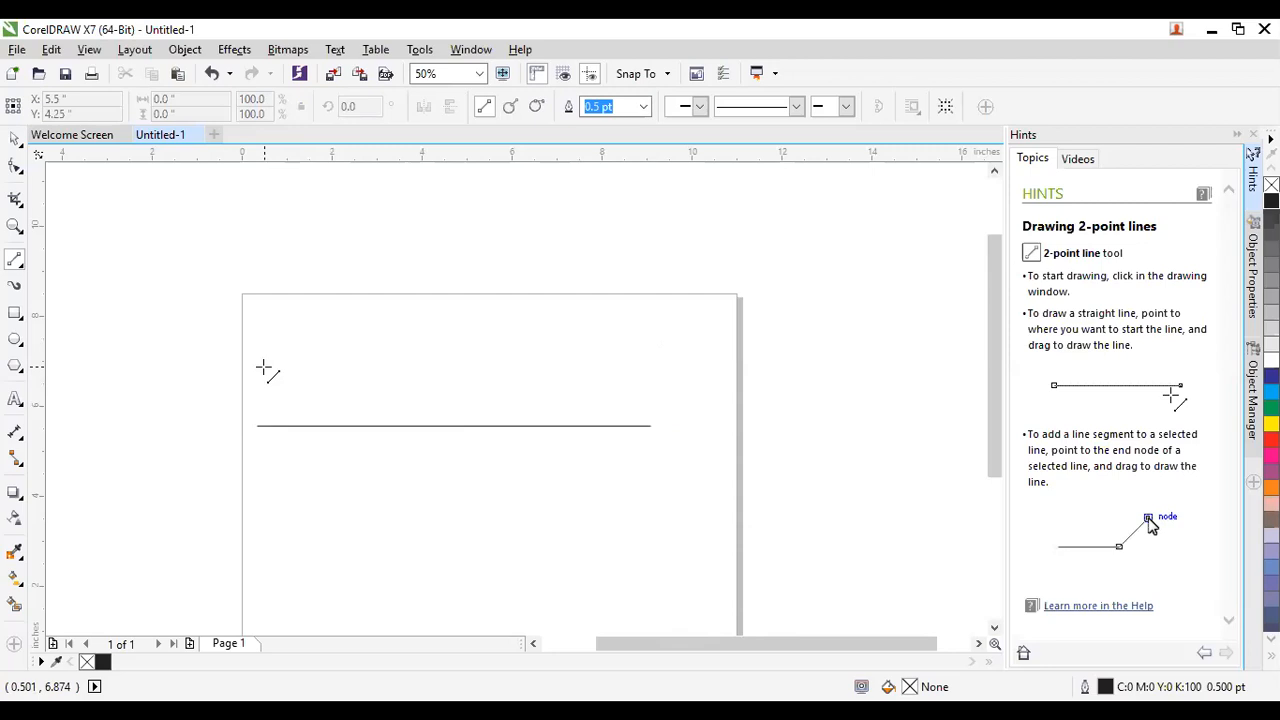
drag(266, 366, 690, 368)
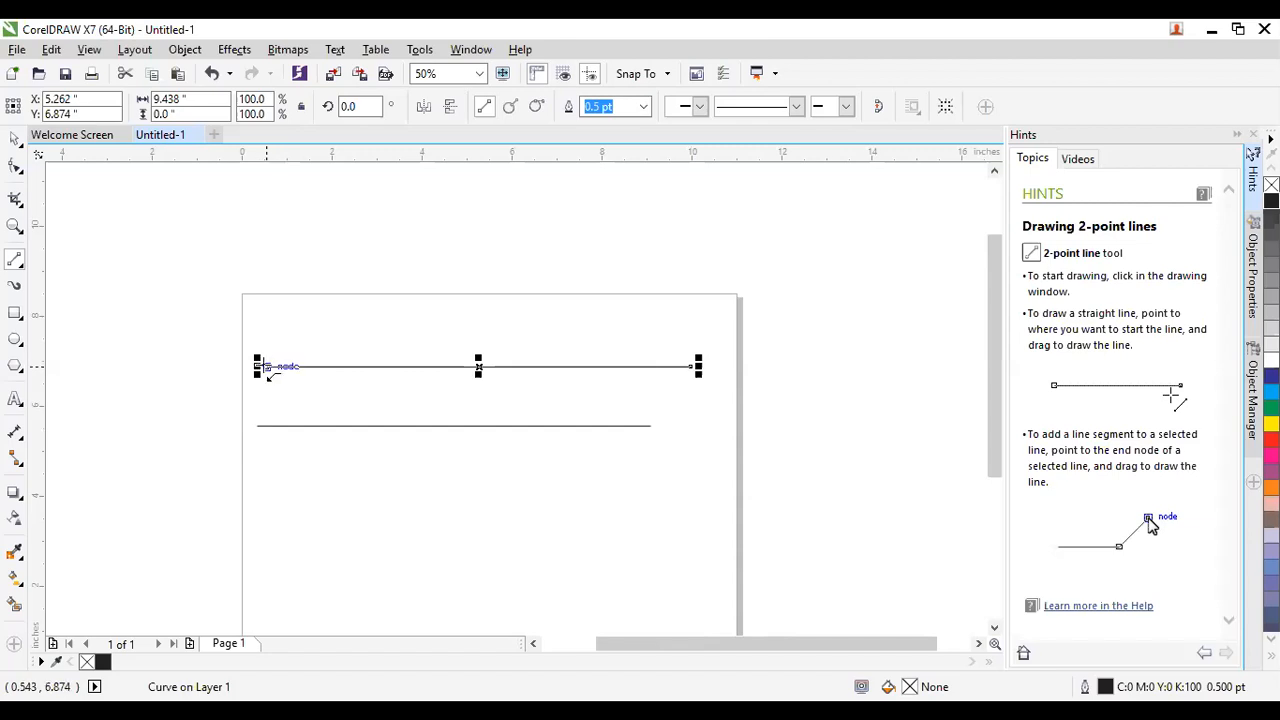
Examine the left end node of the upper line up close.
scroll(266, 370, up, 3)
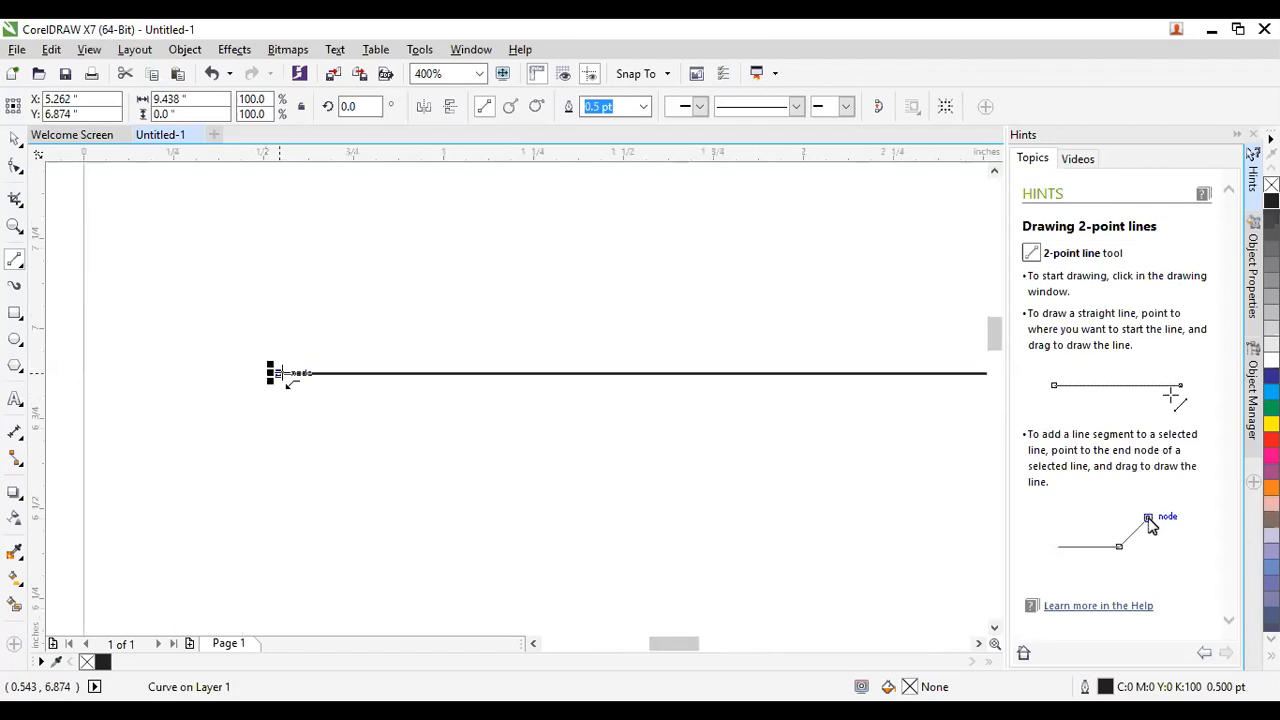
scroll(270, 373, down, 3)
scroll(274, 370, up, 1)
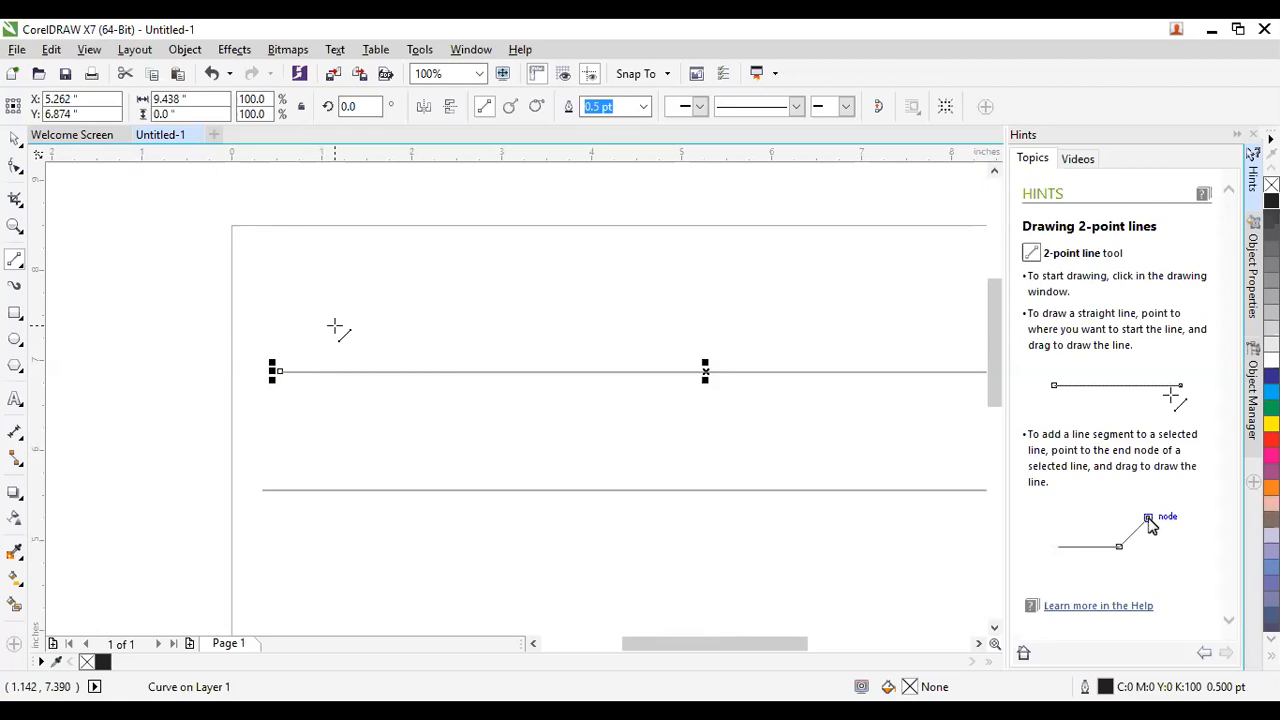
scroll(297, 358, down, 1)
scroll(298, 356, up, 2)
scroll(270, 372, down, 1)
scroll(270, 370, up, 3)
scroll(275, 365, down, 3)
scroll(277, 345, up, 1)
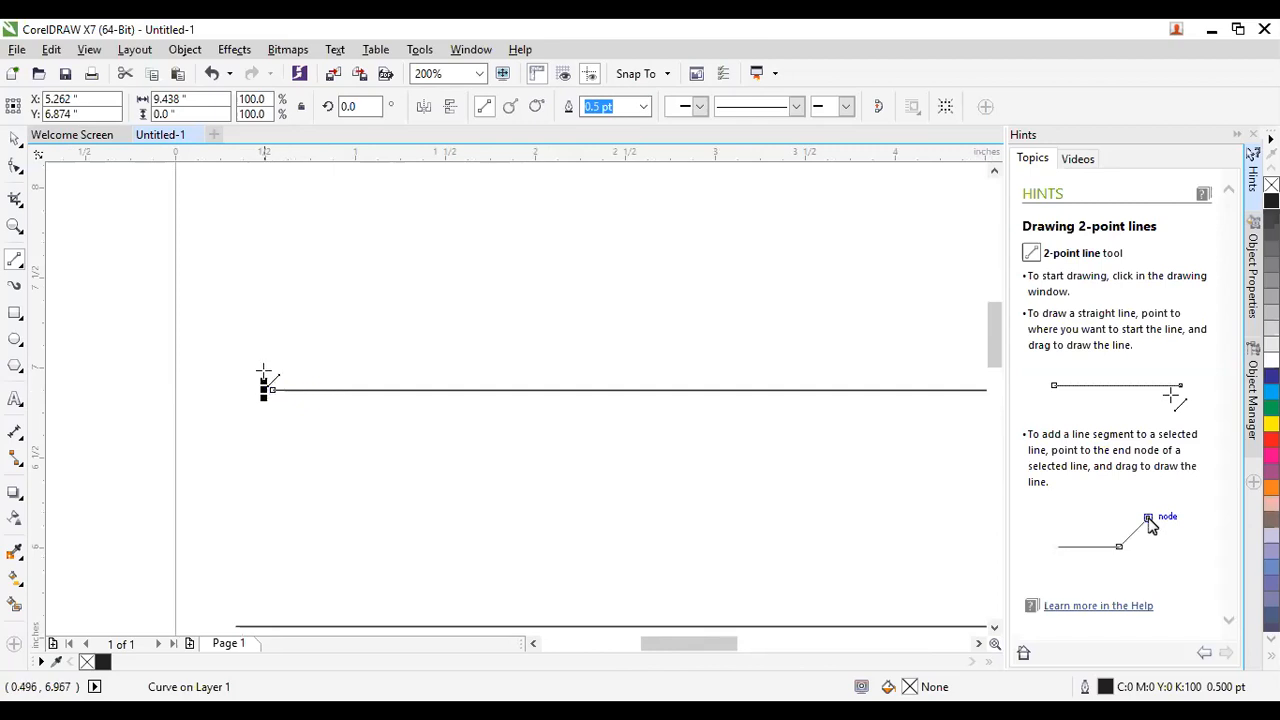
scroll(275, 380, down, 2)
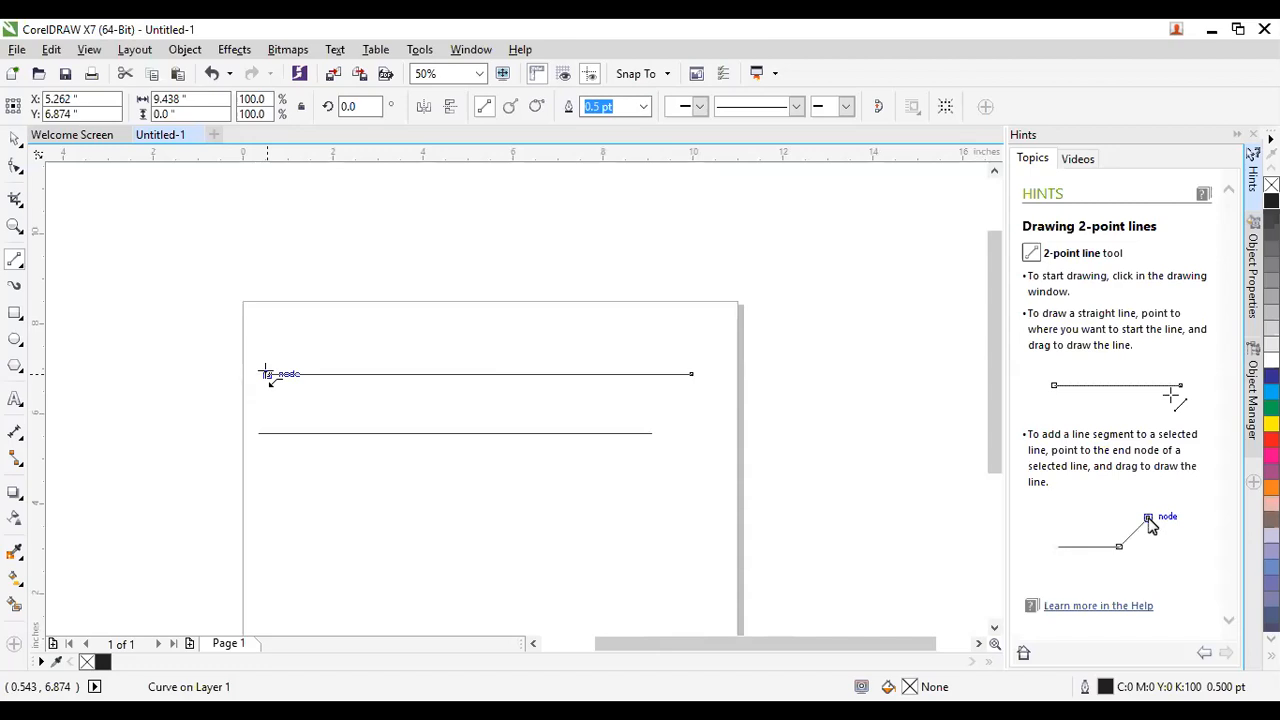
Try stretching the upper line past the page's left edge to about 10.67 inches, and undo the stretch.
click(266, 373)
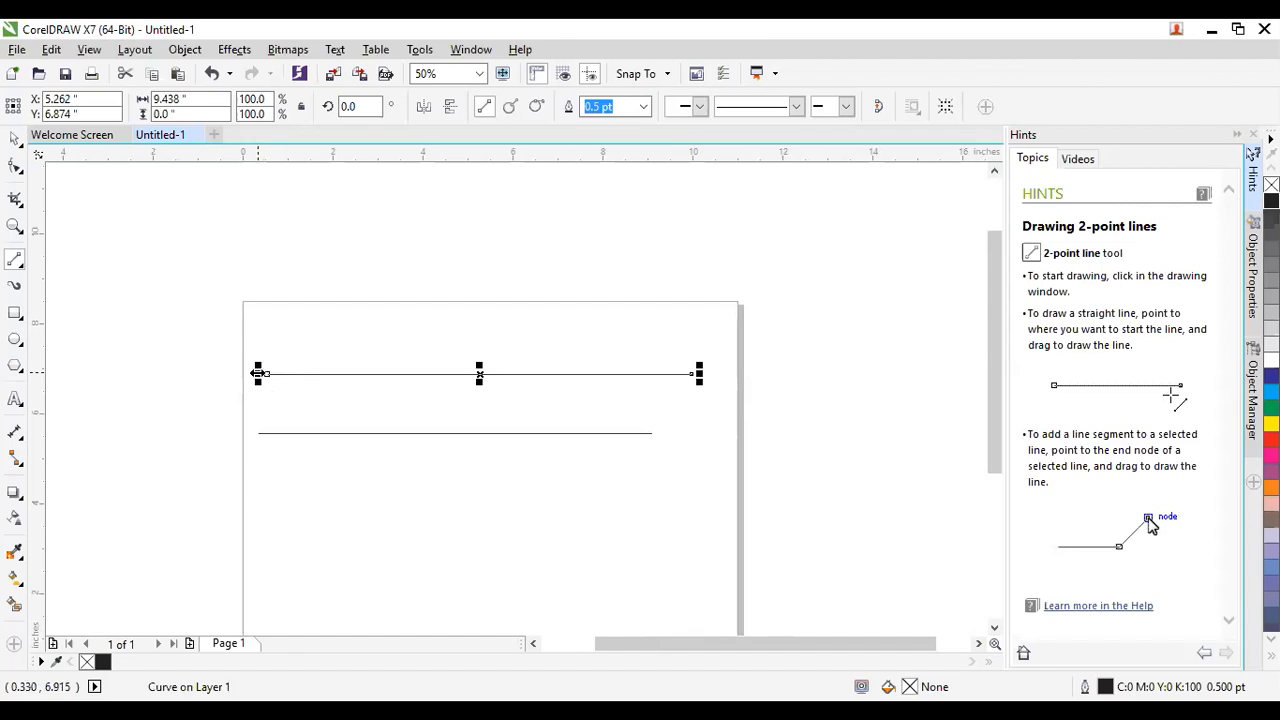
click(258, 373)
click(258, 373)
click(258, 373)
drag(258, 373, 203, 375)
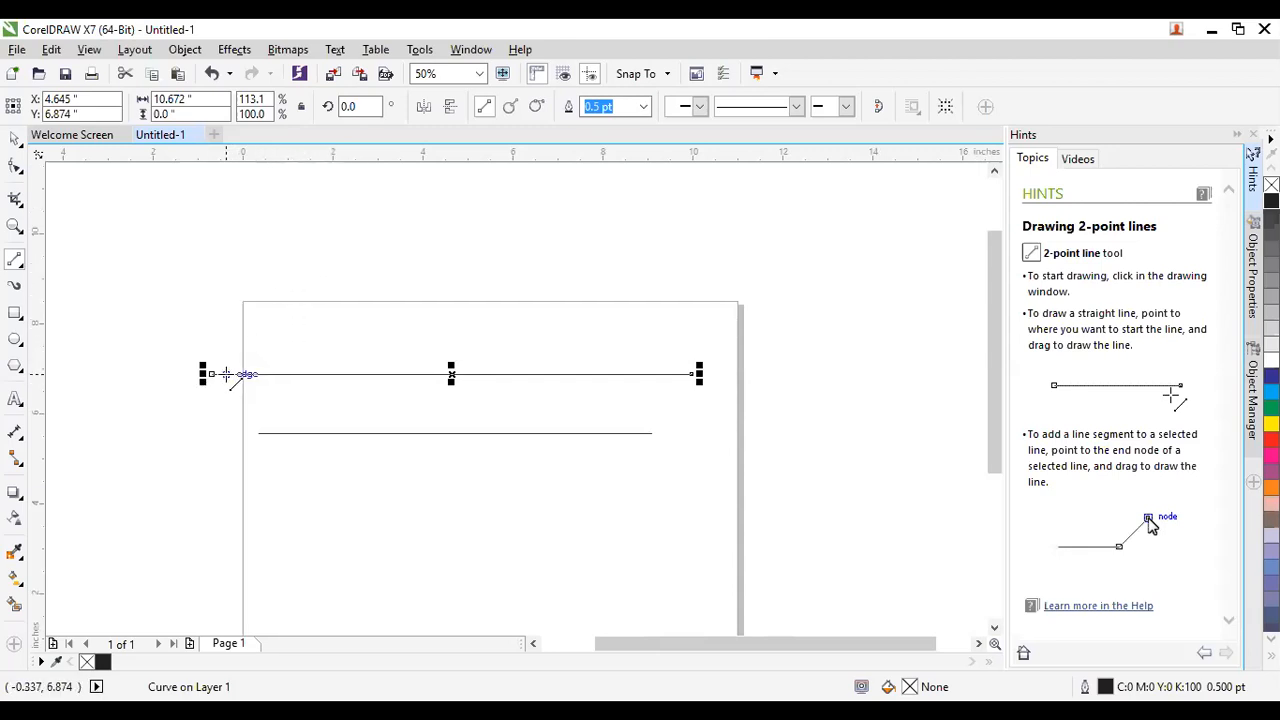
click(212, 73)
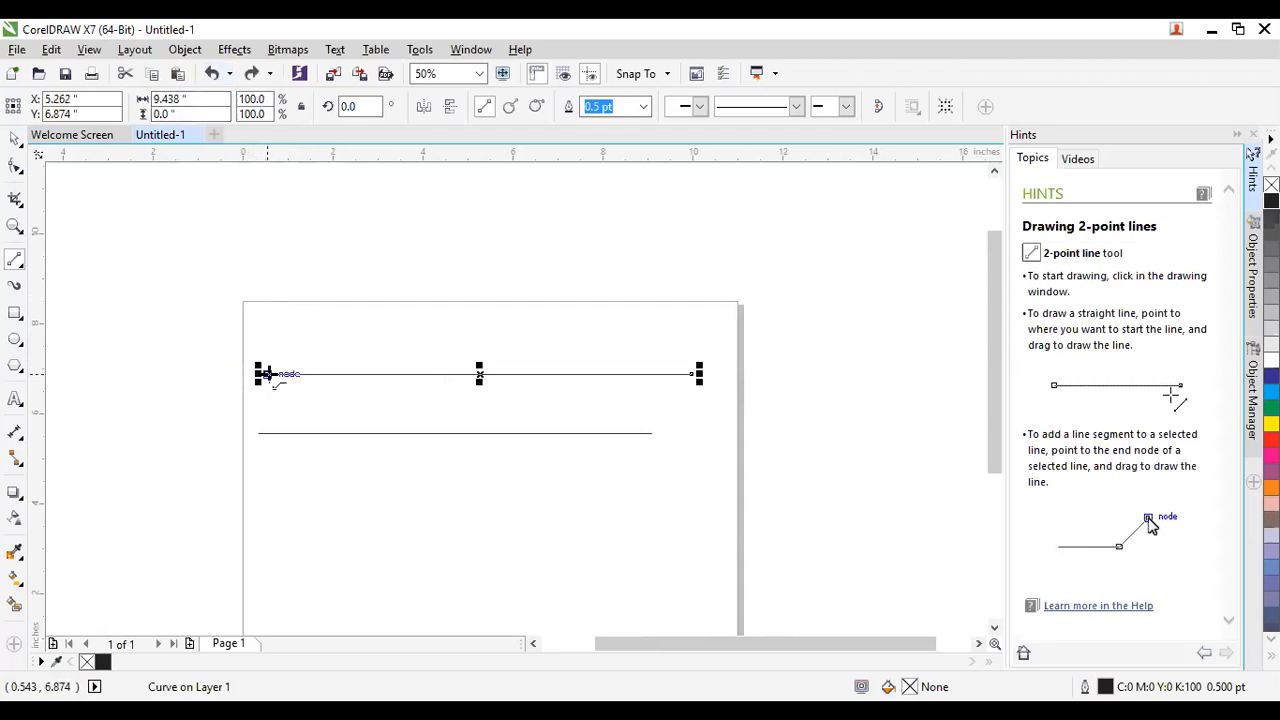
Draw a short diagonal 2-point line, about 1.42 by 1.04 inches, across the page's top edge, and remove it.
drag(267, 374, 267, 374)
drag(267, 374, 267, 374)
drag(473, 268, 411, 322)
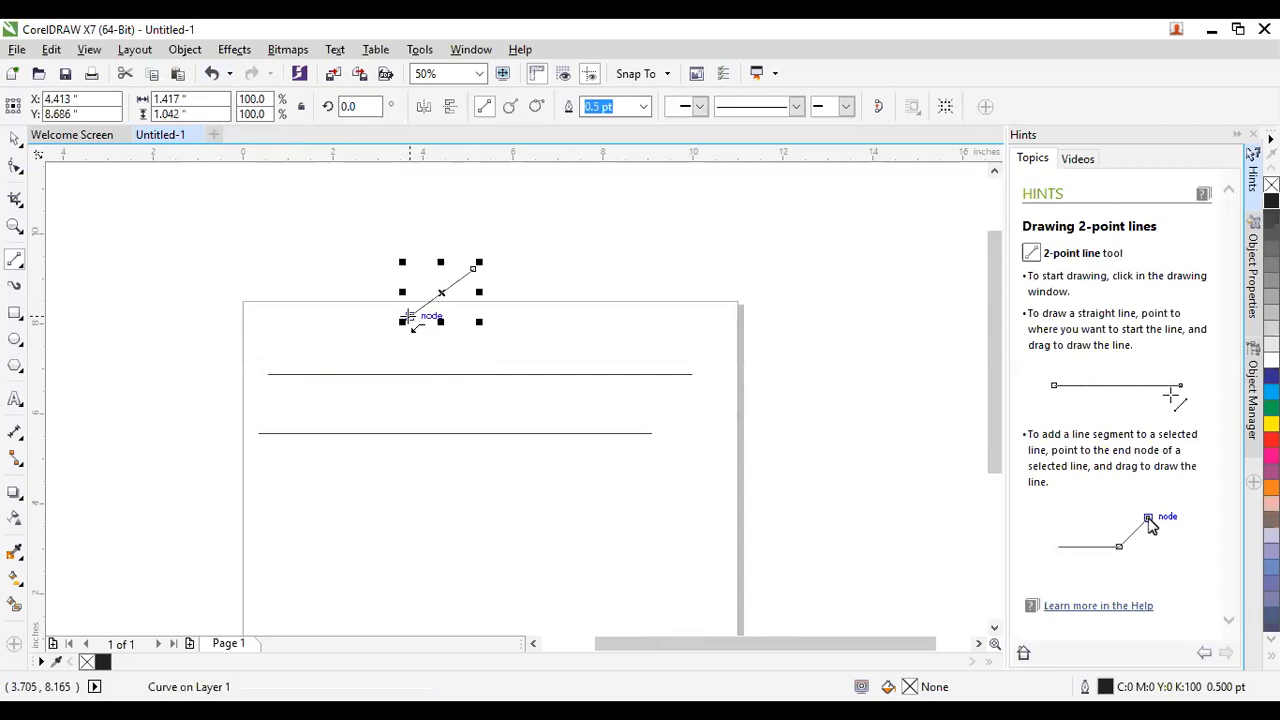
key(Delete)
Select the upper line and extend it from its left end node with a vertical segment about 1.46 inches tall.
click(301, 372)
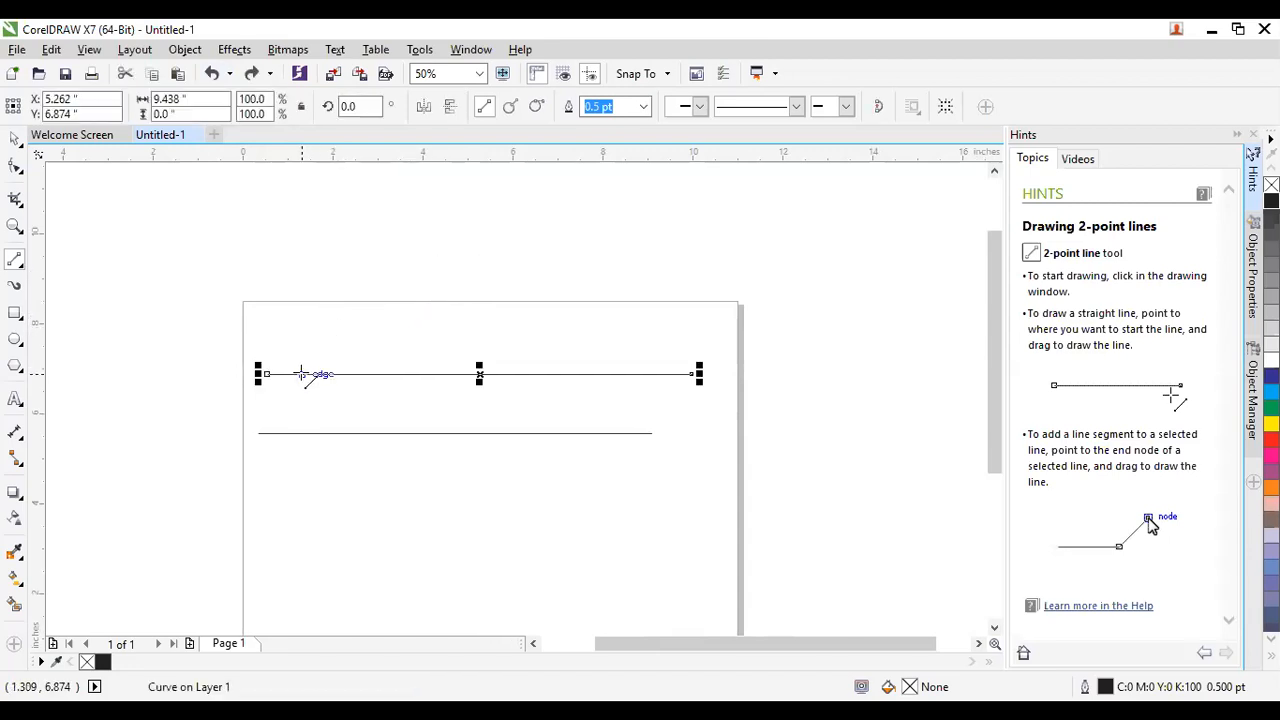
drag(265, 374, 266, 372)
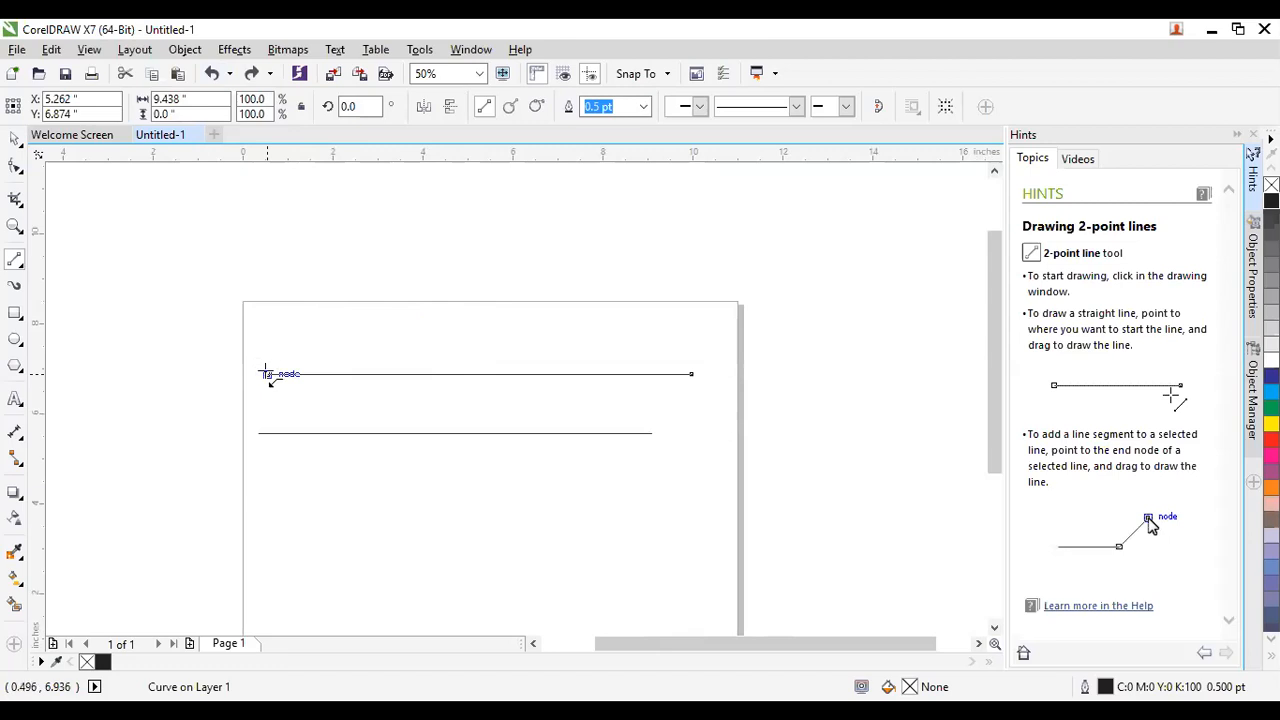
drag(265, 374, 266, 310)
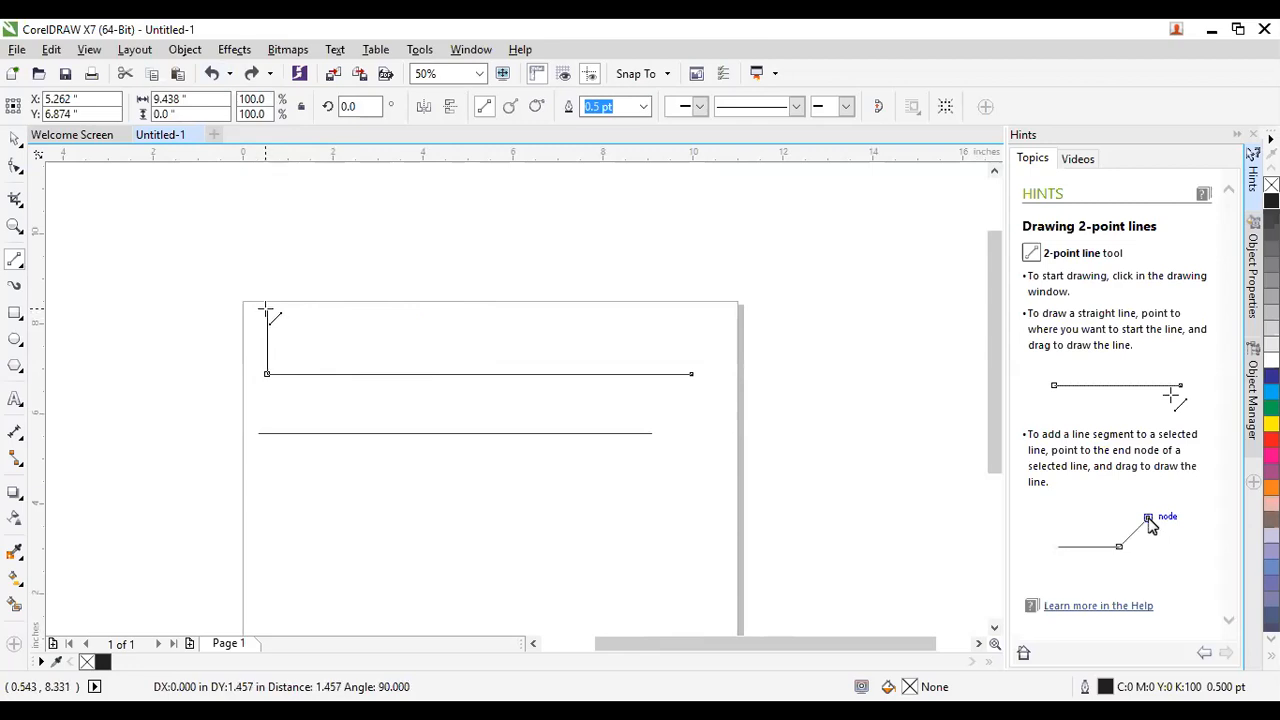
drag(266, 310, 265, 306)
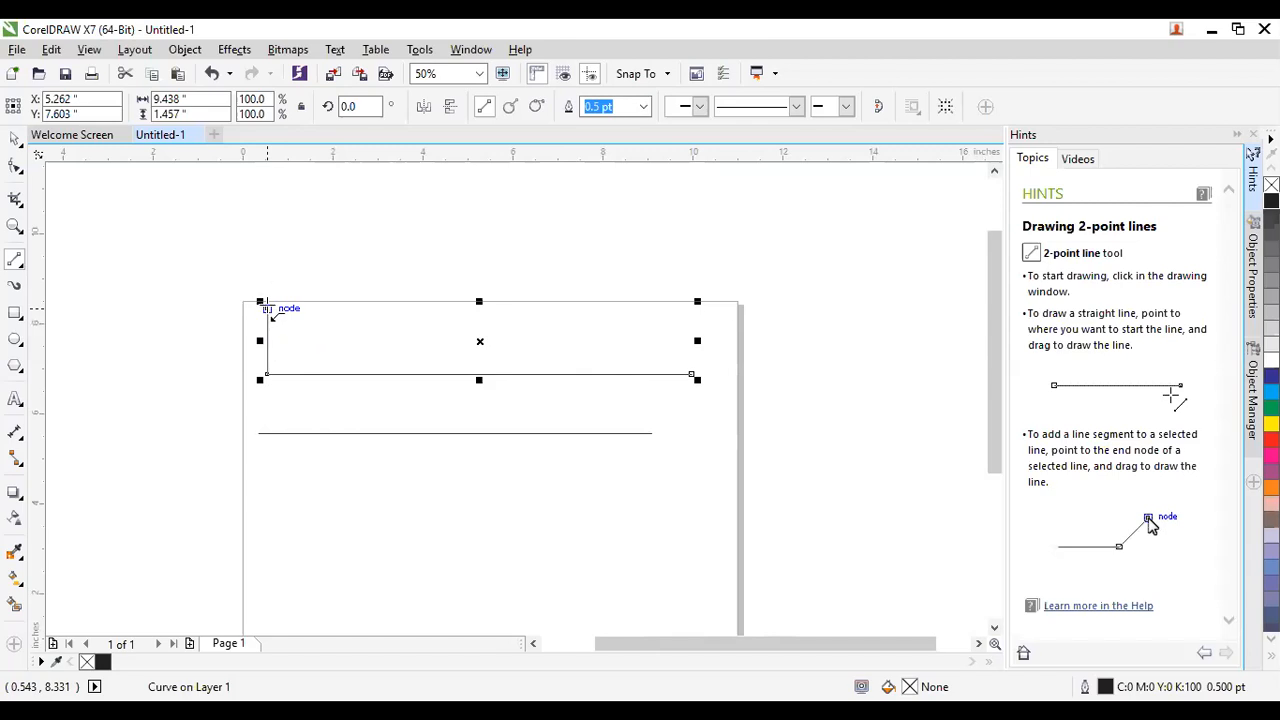
Move the connected L-shaped line slightly upward as one object with the Pick tool, and deselect it.
click(15, 138)
click(362, 305)
click(335, 374)
key(F10)
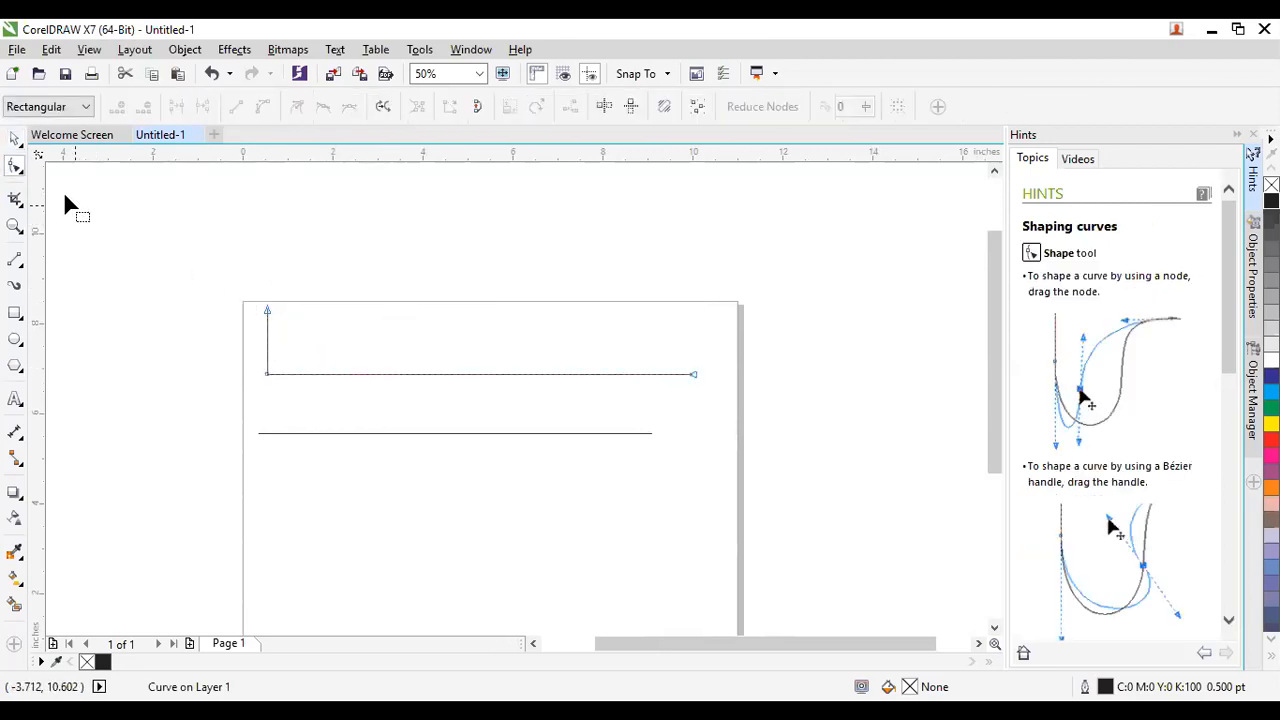
click(15, 138)
mouse_move(333, 374)
mouse_down()
mouse_move(338, 290)
mouse_move(333, 359)
mouse_up()
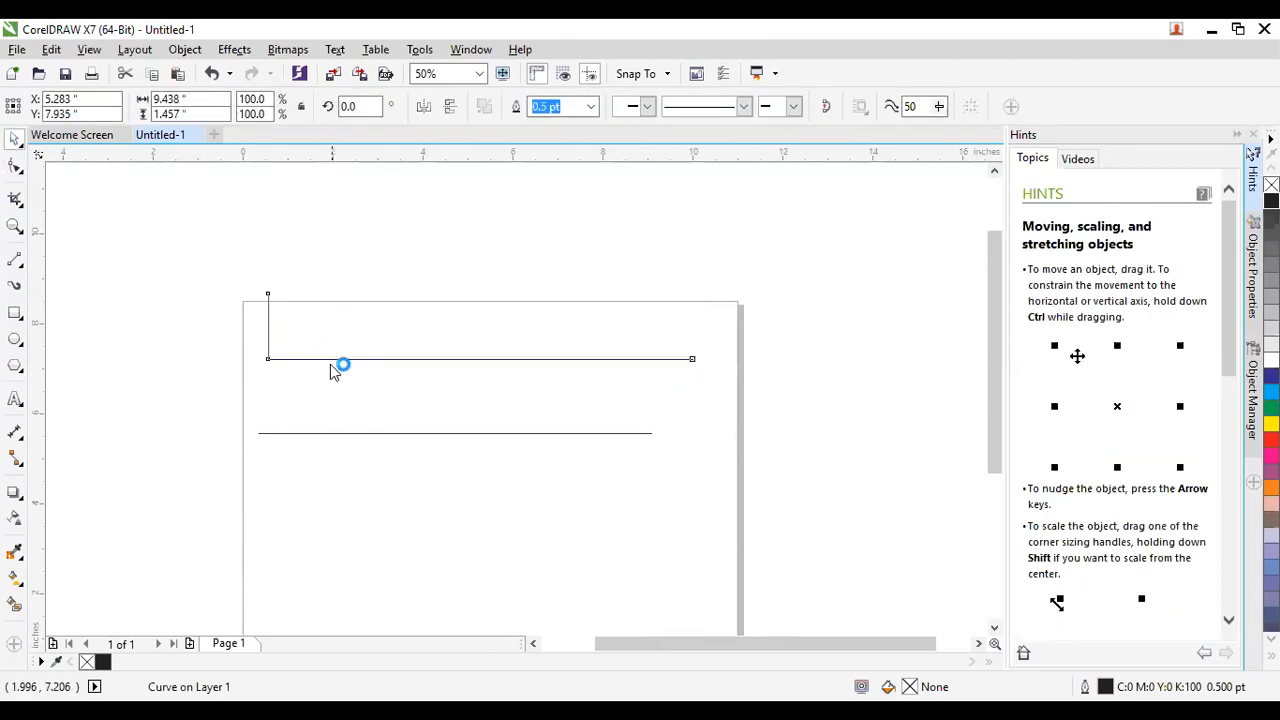
click(331, 361)
click(214, 342)
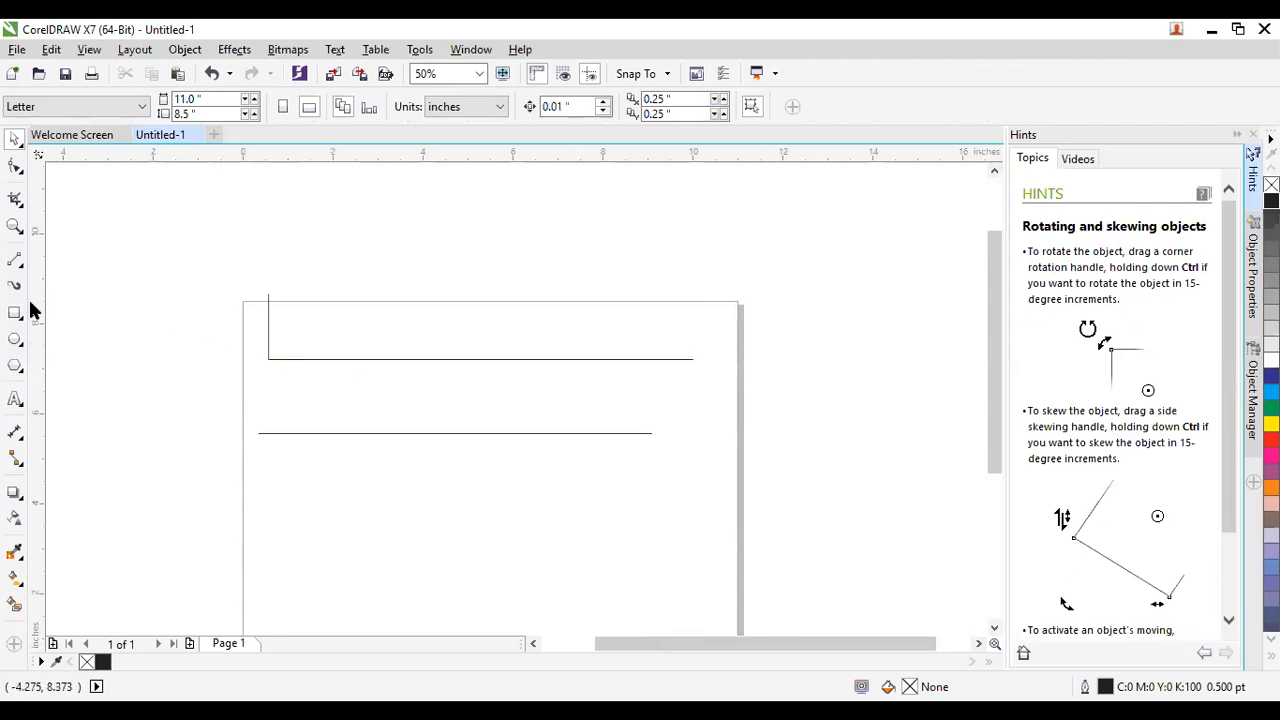
Undo the move of the L-shaped line and its added vertical segment.
key(ctrl+z)
key(ctrl+z)
key(ctrl+z)
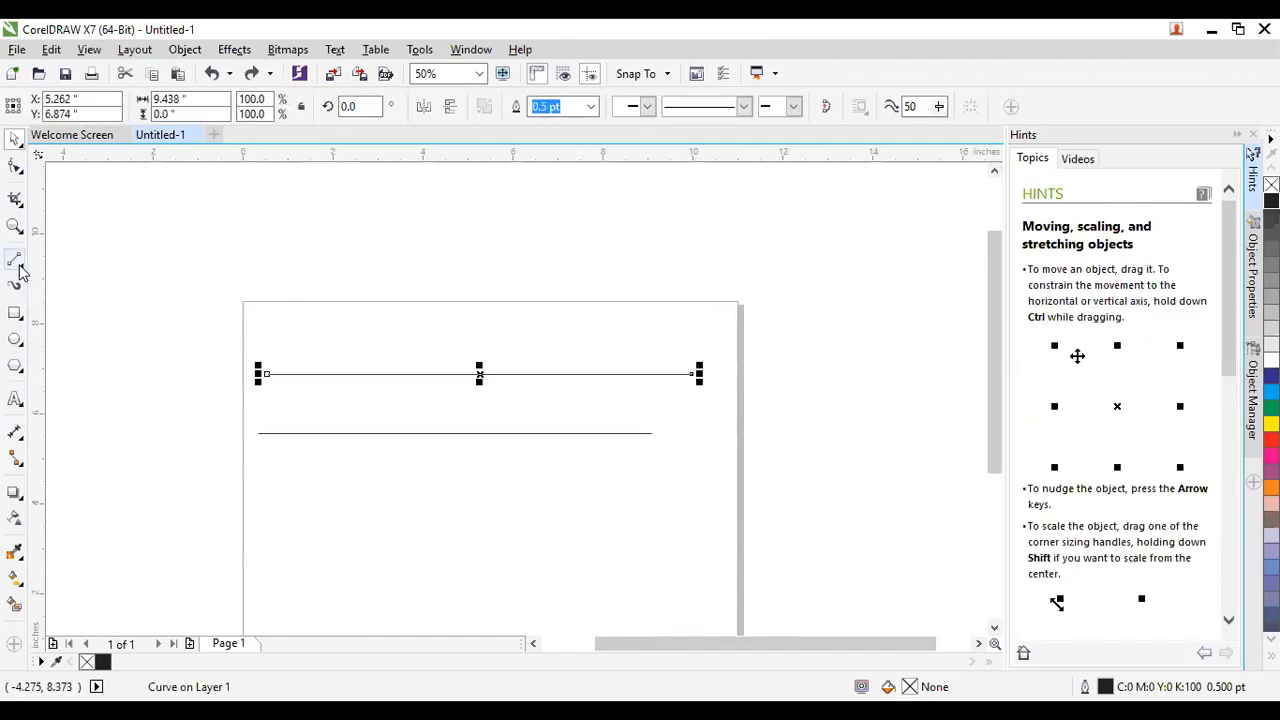
Draw a freehand curve about 10.9 inches wide and 1.94 inches high across the page's top edge, and deselect it.
click(20, 267)
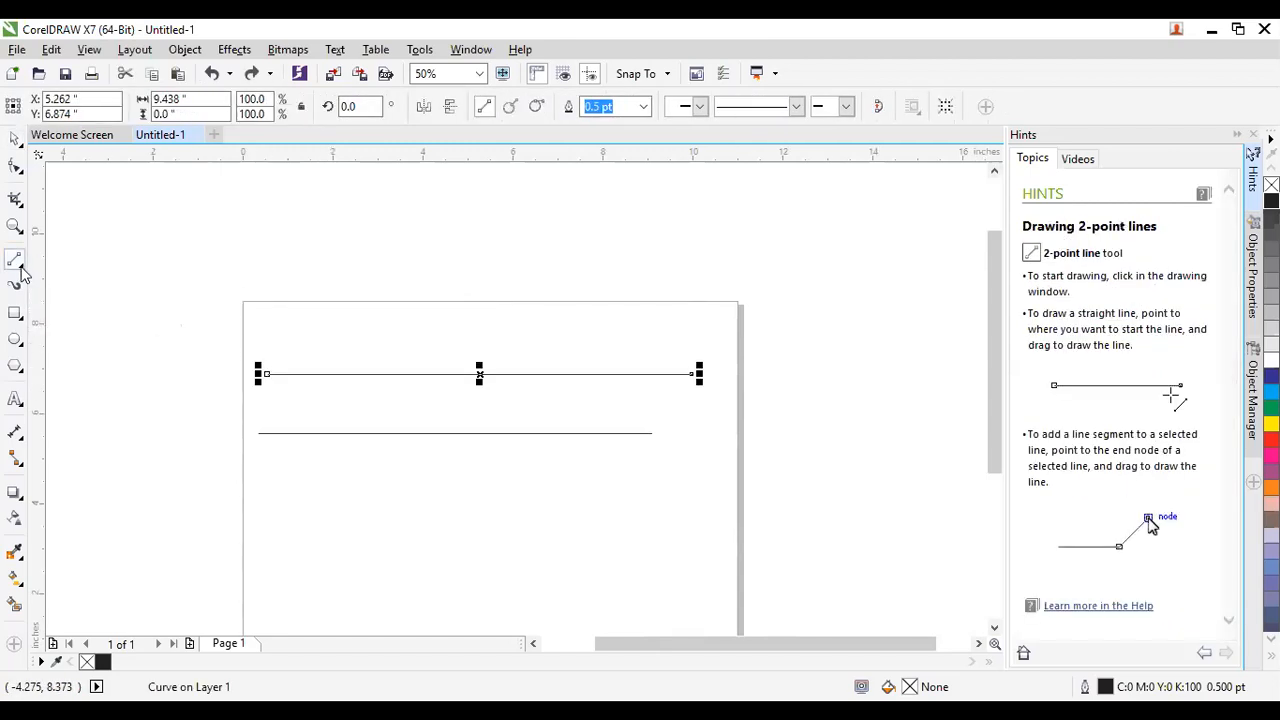
click(25, 272)
click(62, 258)
mouse_move(256, 270)
mouse_down()
mouse_move(584, 258)
mouse_move(745, 345)
mouse_up()
click(14, 140)
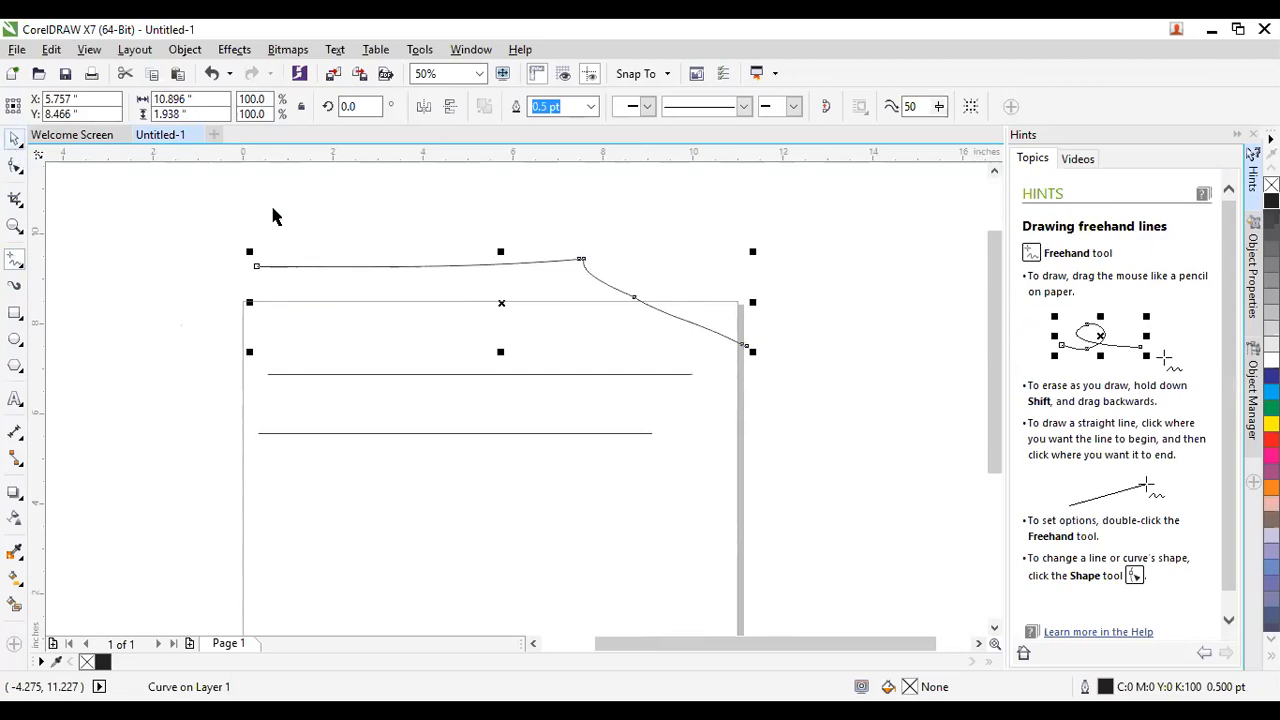
click(517, 295)
click(666, 244)
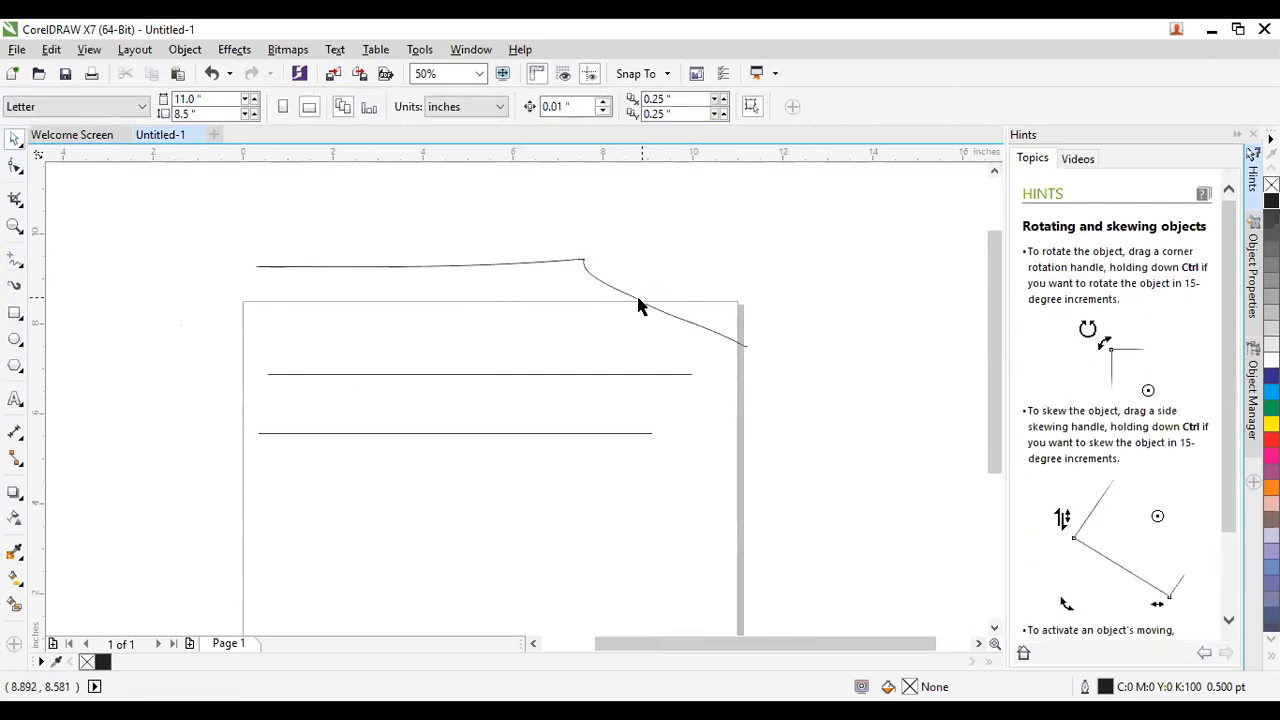
Move the freehand curve up and to the right, centring it at about X 6.18, Y 8.97 inches.
scroll(587, 266, up, 1)
scroll(586, 264, down, 1)
scroll(586, 266, up, 1)
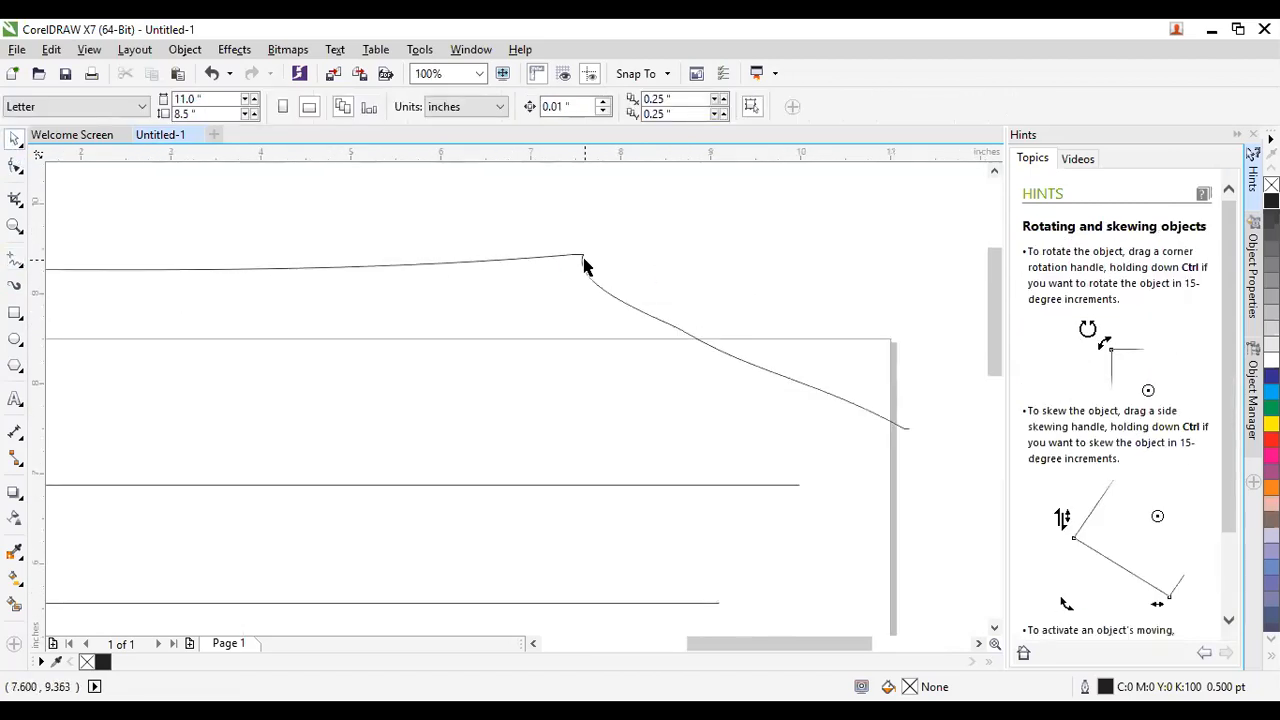
click(580, 258)
scroll(655, 322, down, 1)
scroll(625, 290, up, 1)
scroll(627, 288, up, 1)
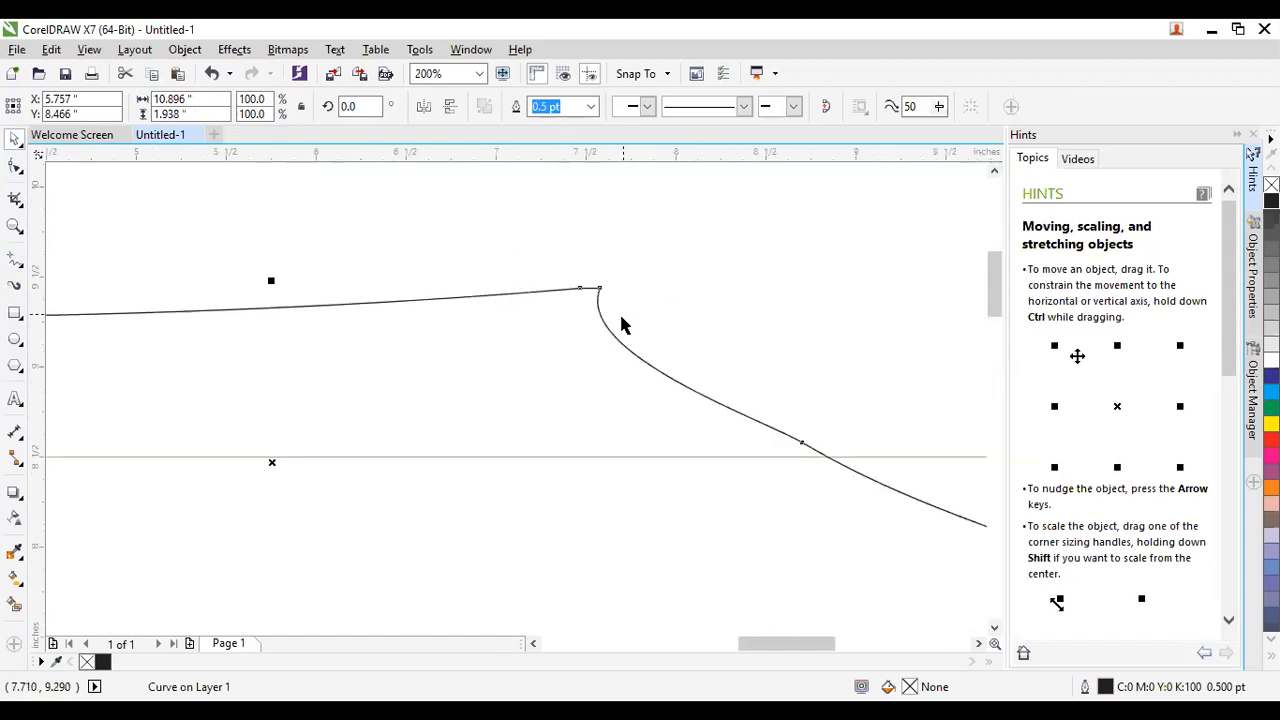
drag(614, 337, 689, 249)
scroll(760, 355, down, 2)
scroll(795, 345, up, 1)
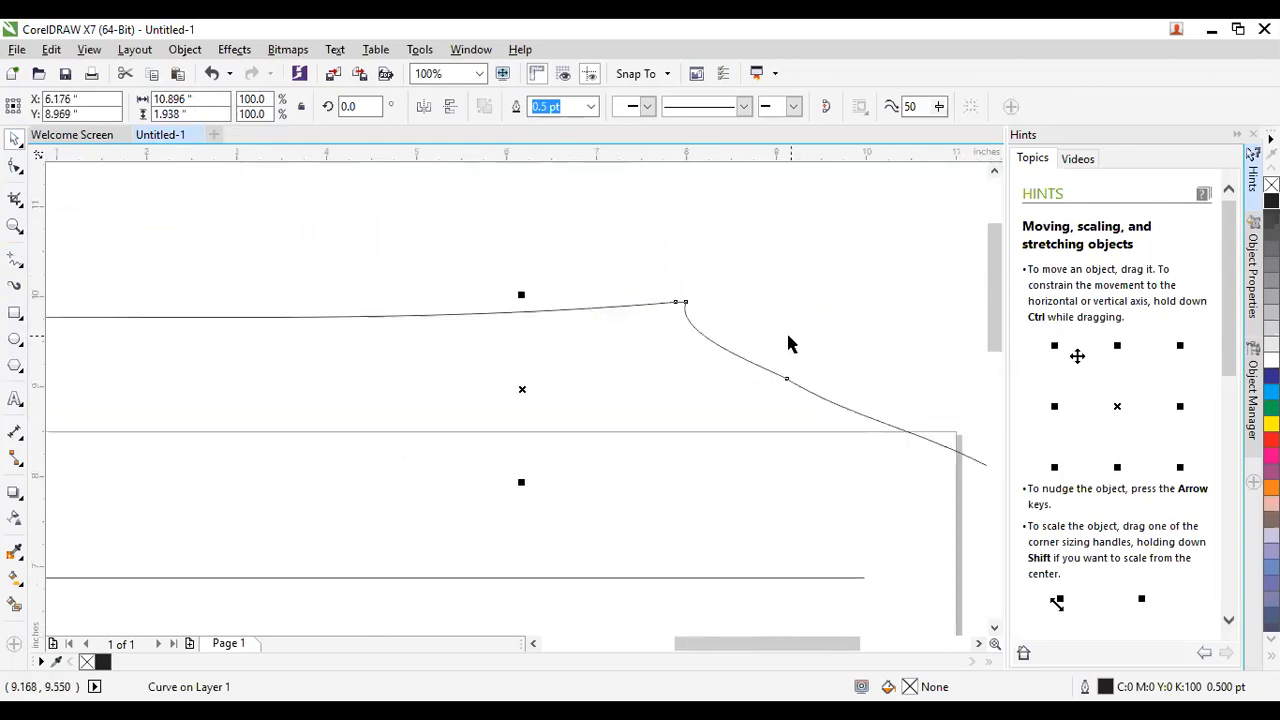
scroll(928, 380, down, 1)
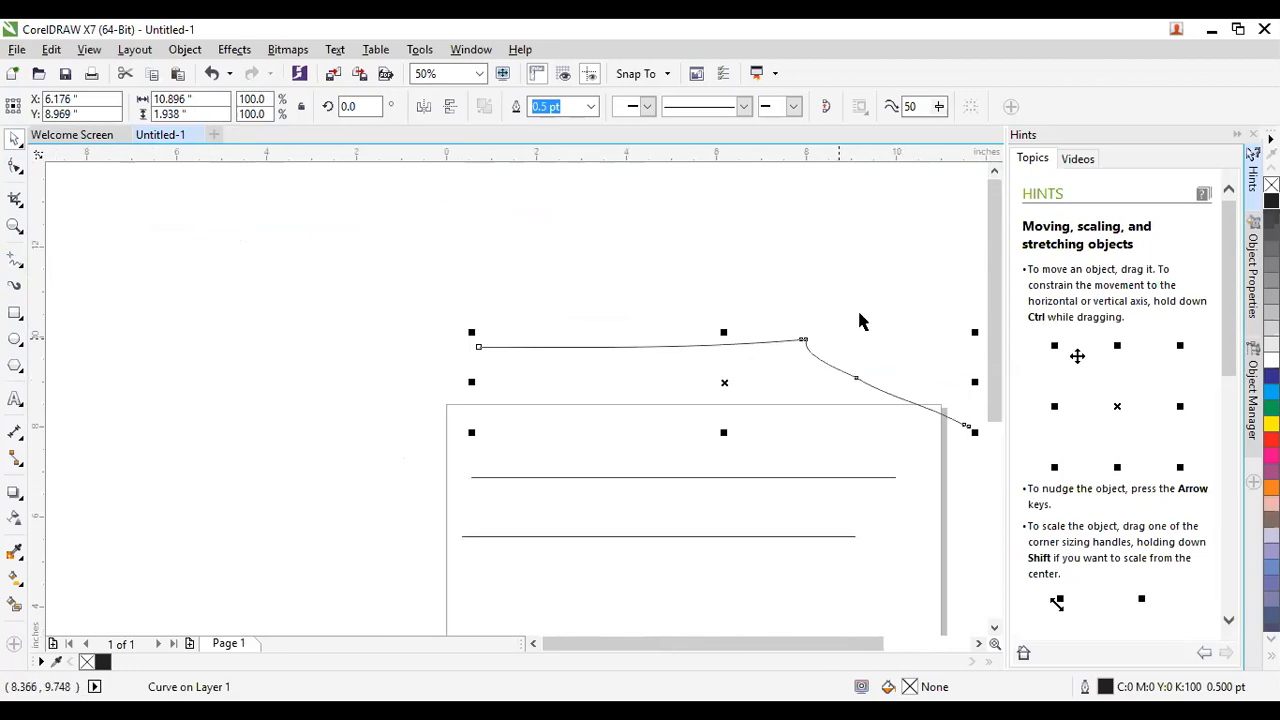
Close the freehand curve with a straight segment, and undo everything back to before the curve was drawn.
click(825, 106)
click(829, 280)
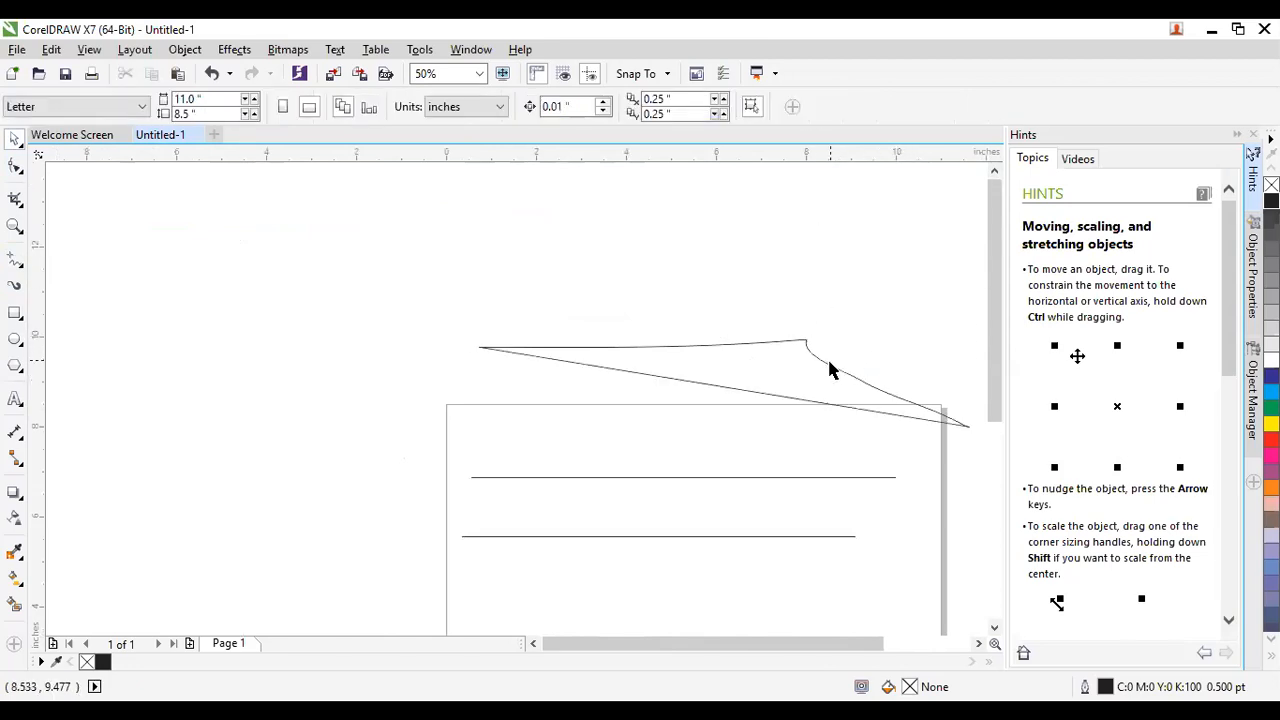
click(773, 376)
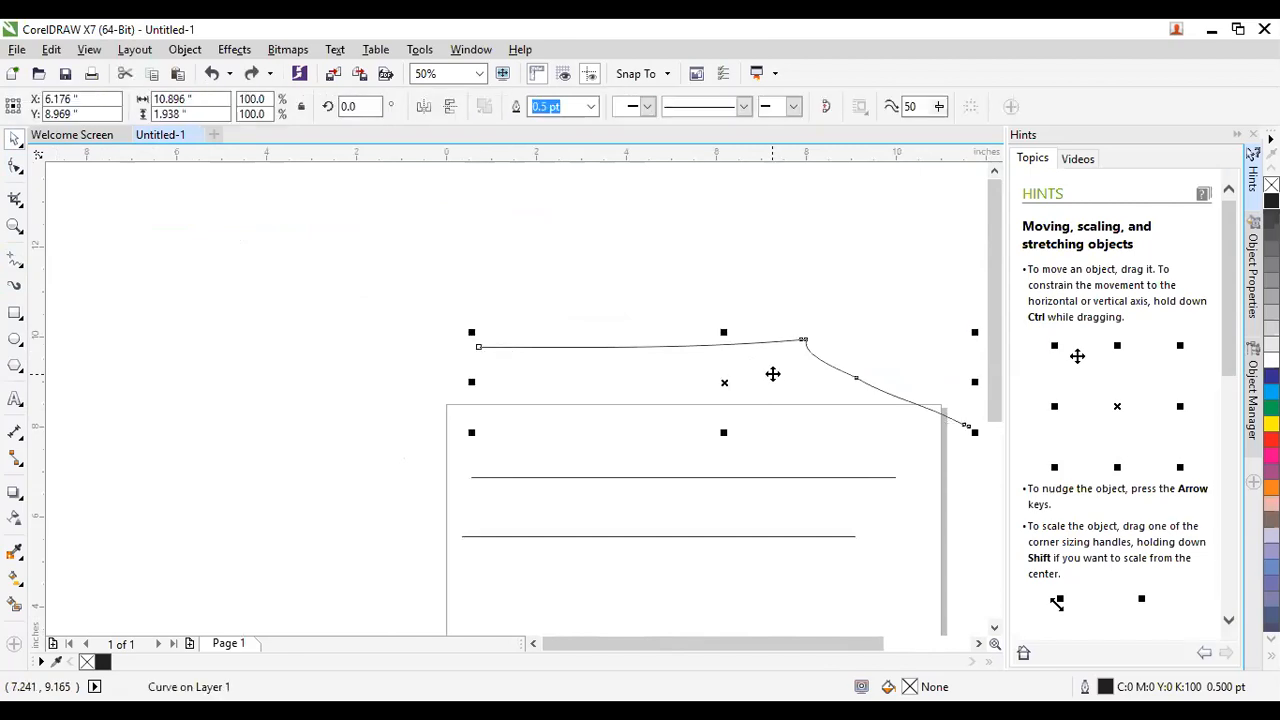
key(ctrl+z)
key(ctrl+z)
key(ctrl+z)
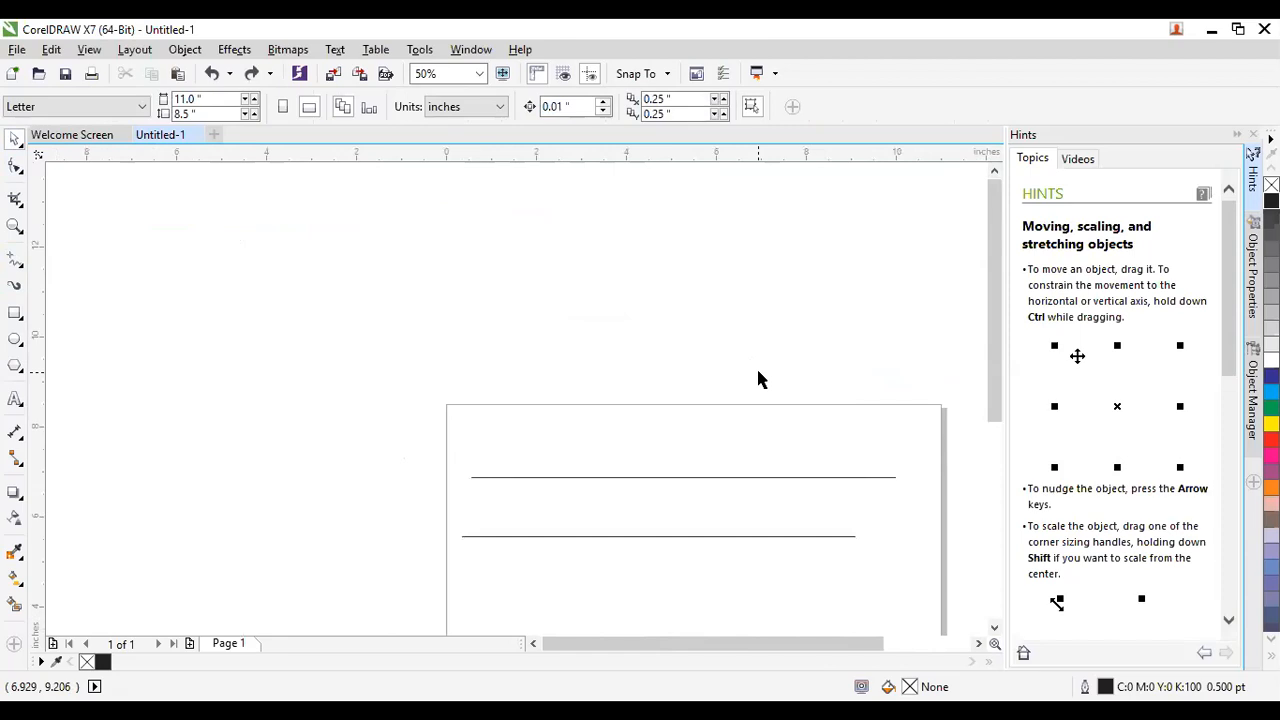
Select the upper horizontal line and try to extend it from its left end node with the Freehand tool.
click(486, 477)
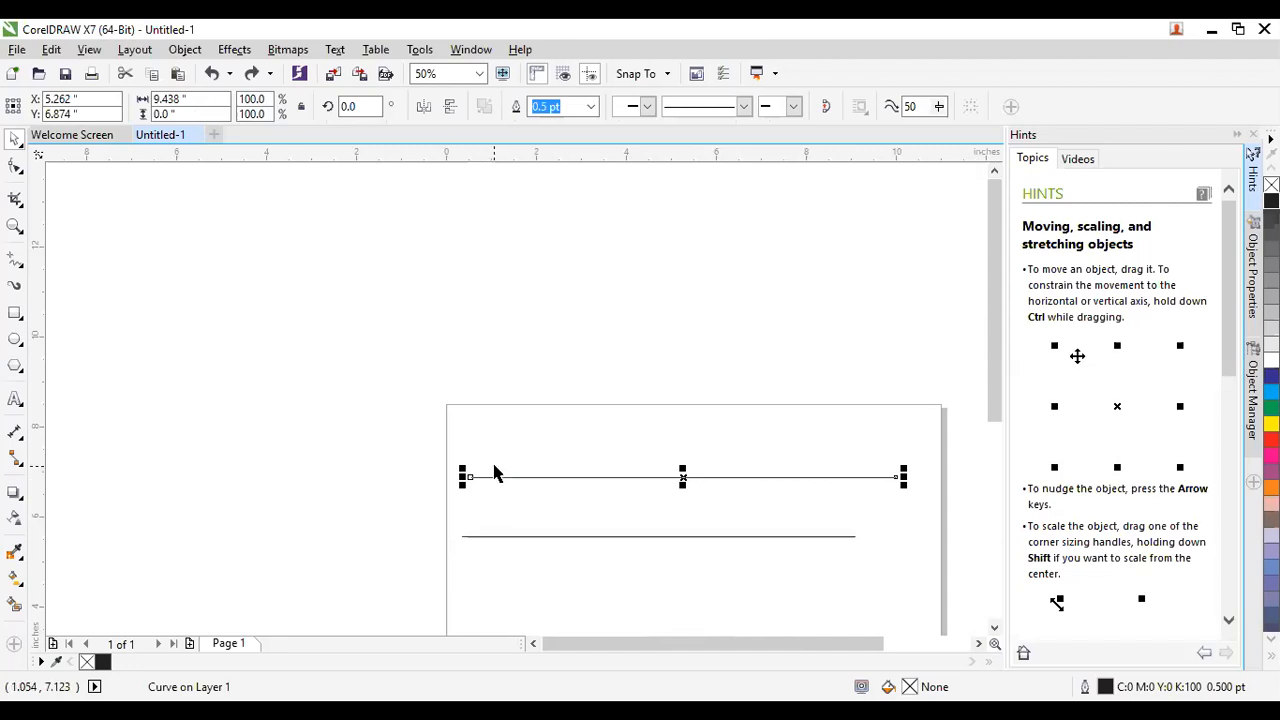
click(15, 259)
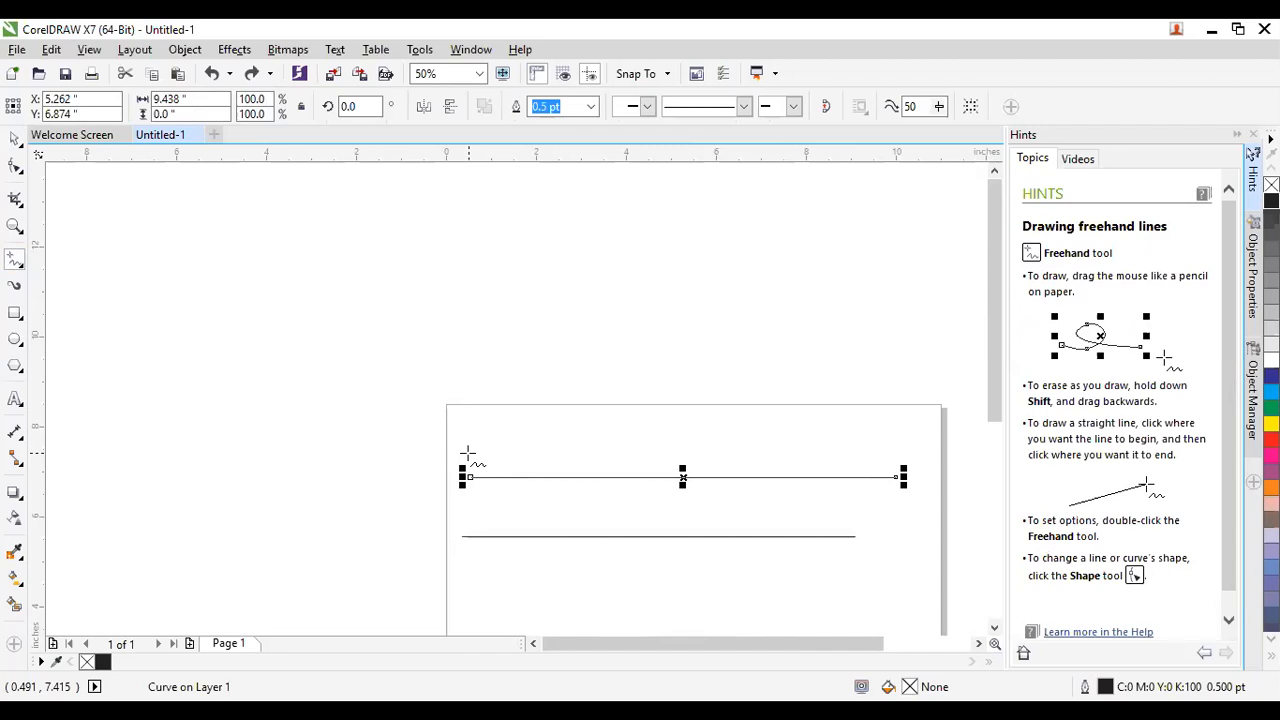
scroll(471, 481, up, 2)
scroll(334, 382, down, 2)
scroll(340, 388, up, 2)
scroll(360, 394, down, 1)
scroll(377, 369, down, 1)
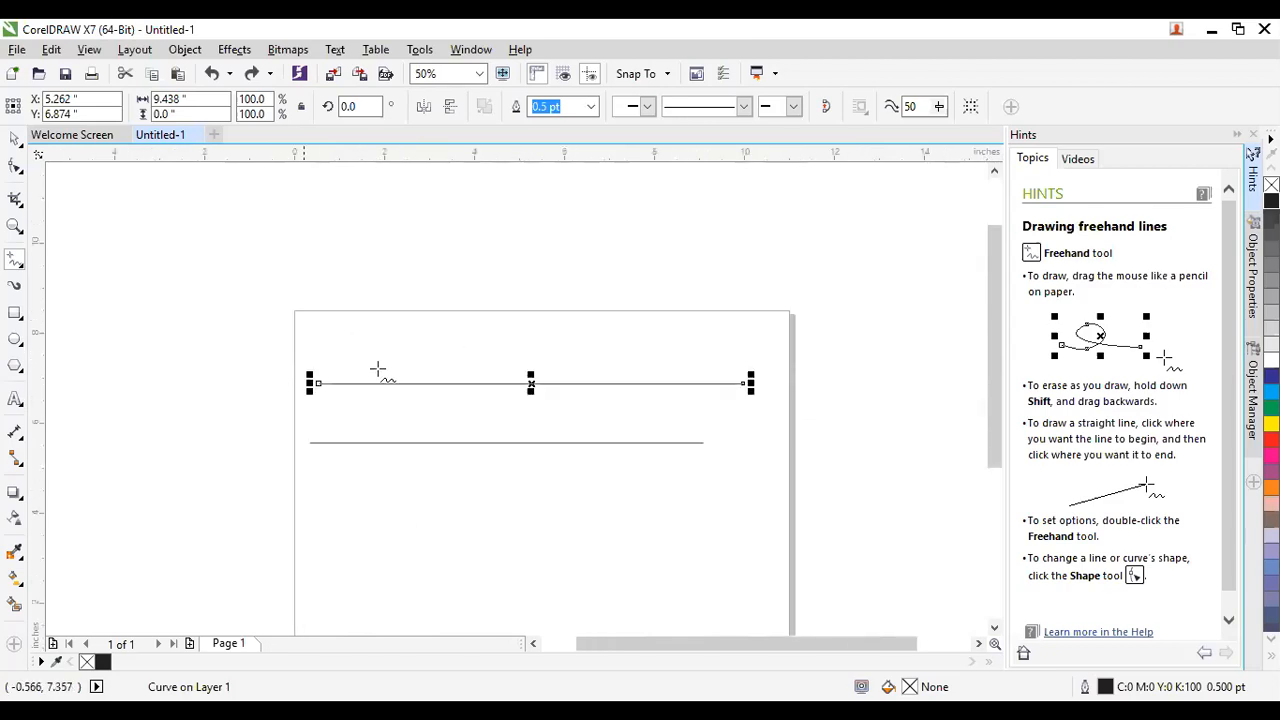
scroll(334, 362, up, 1)
scroll(344, 348, down, 1)
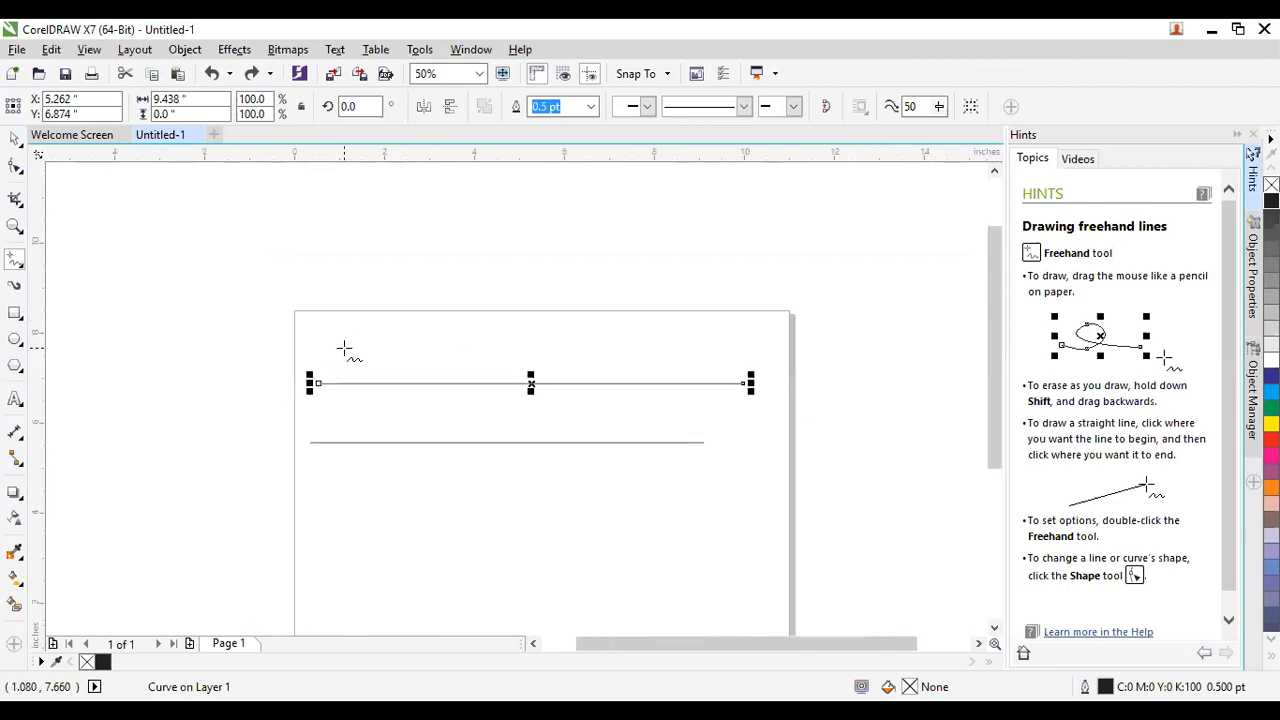
scroll(312, 382, up, 1)
scroll(313, 384, down, 1)
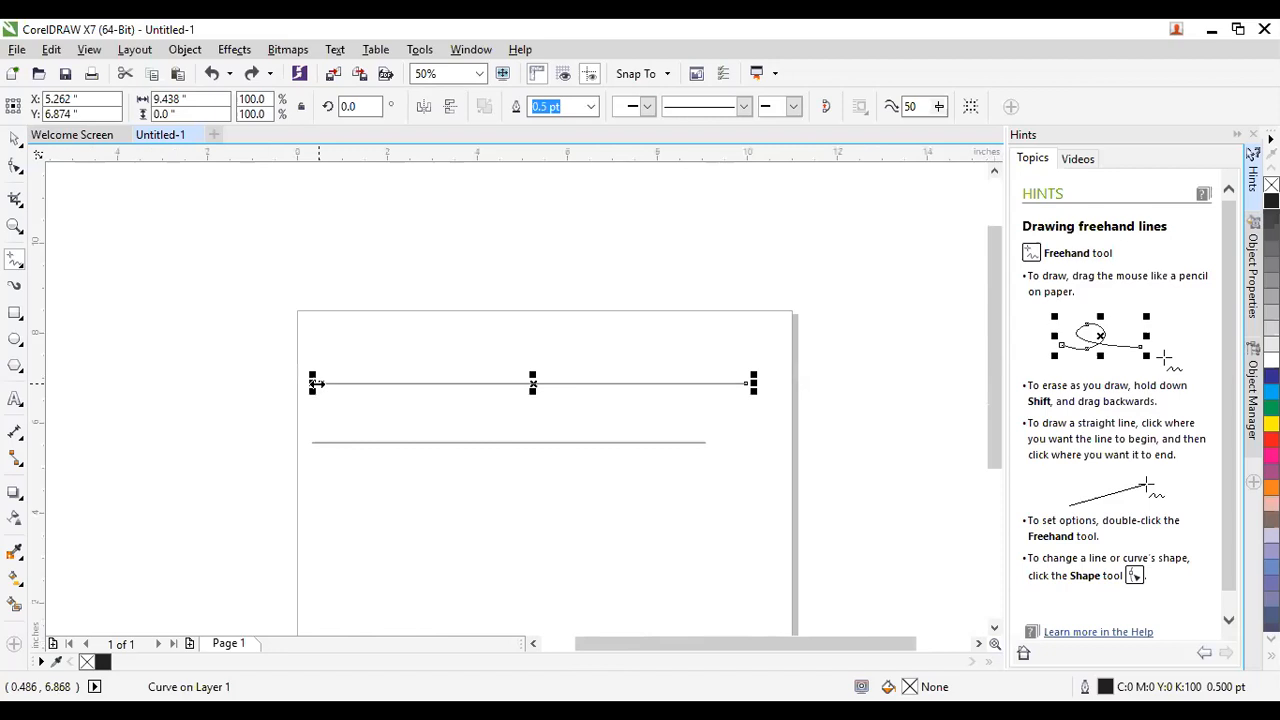
click(319, 383)
mouse_move(319, 383)
mouse_down()
mouse_move(325, 335)
mouse_move(321, 383)
mouse_up()
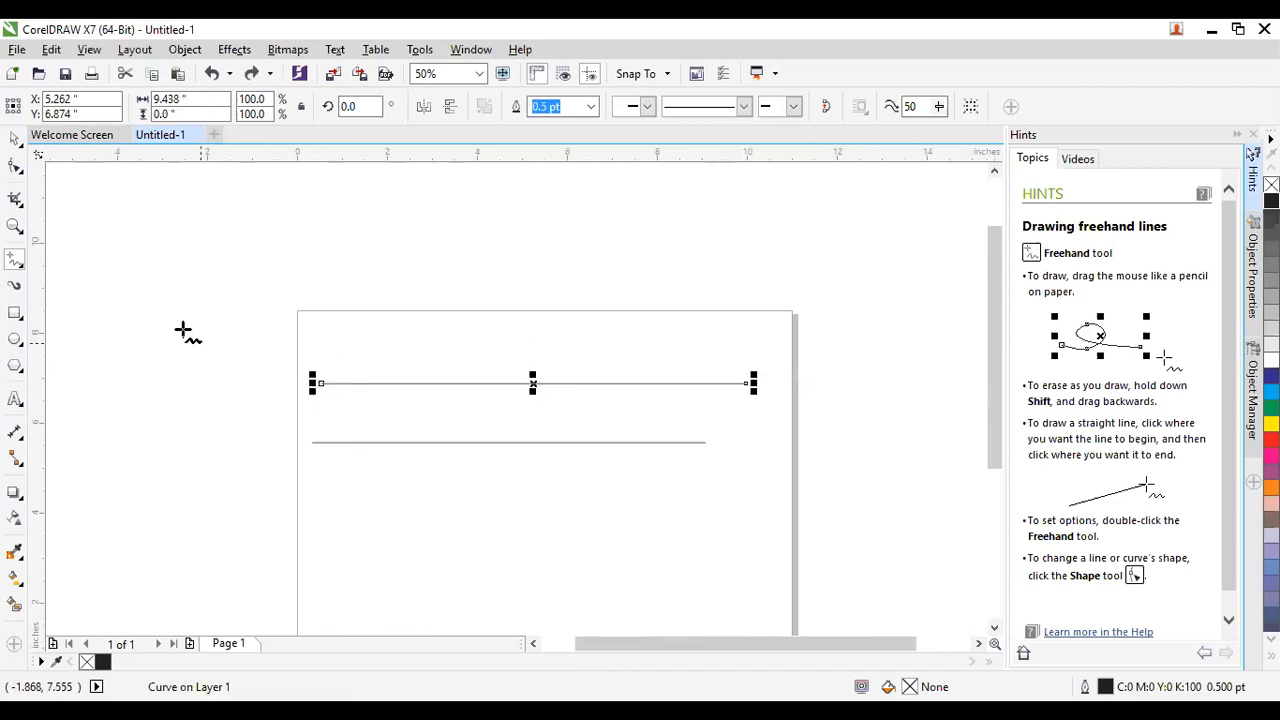
Extend the upper line from its end nodes with the 2-Point Line tool into a closed four-sided shape about 9.48 by 1.04 inches.
click(22, 266)
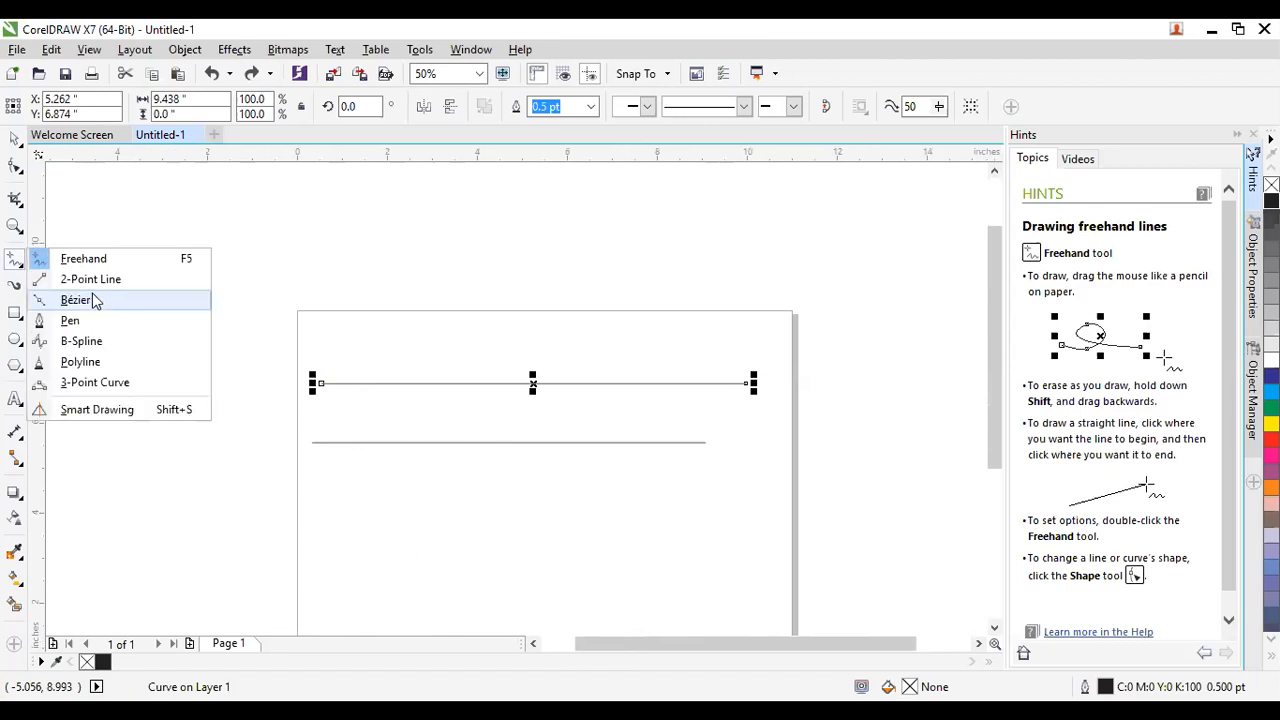
click(94, 280)
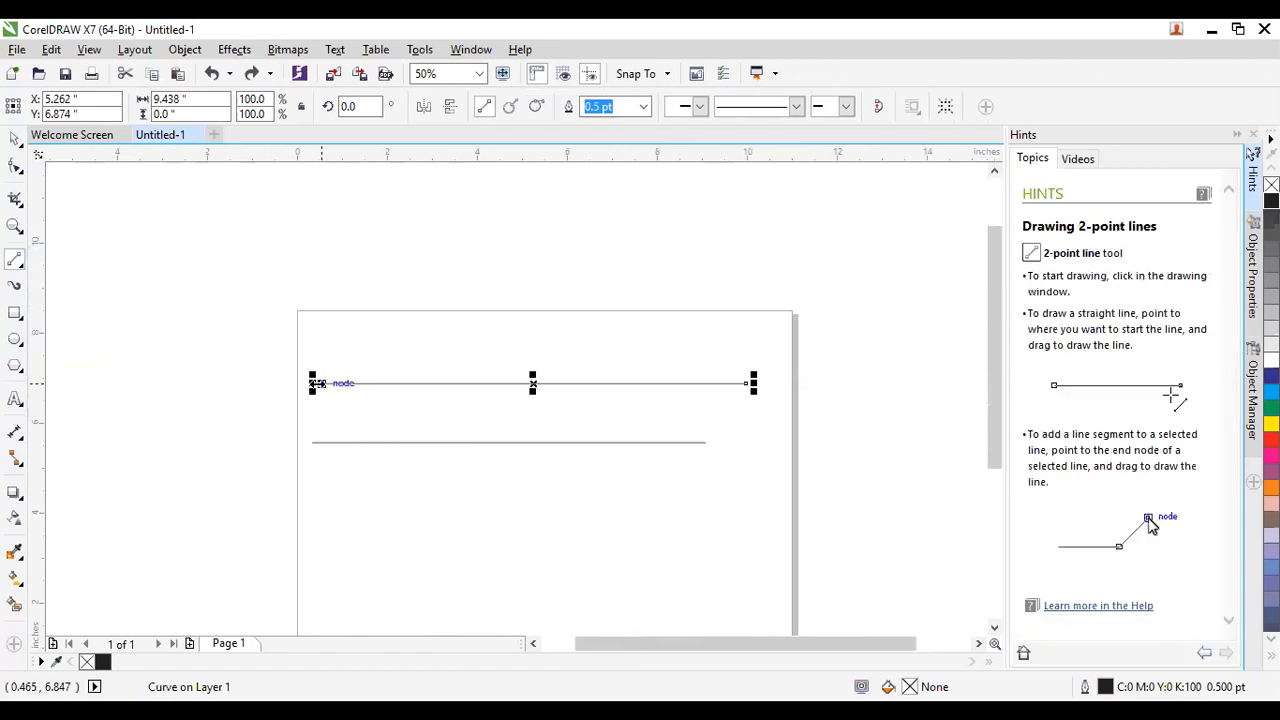
drag(318, 383, 325, 342)
drag(321, 337, 734, 394)
key(ctrl+z)
key(ctrl+z)
drag(323, 330, 749, 383)
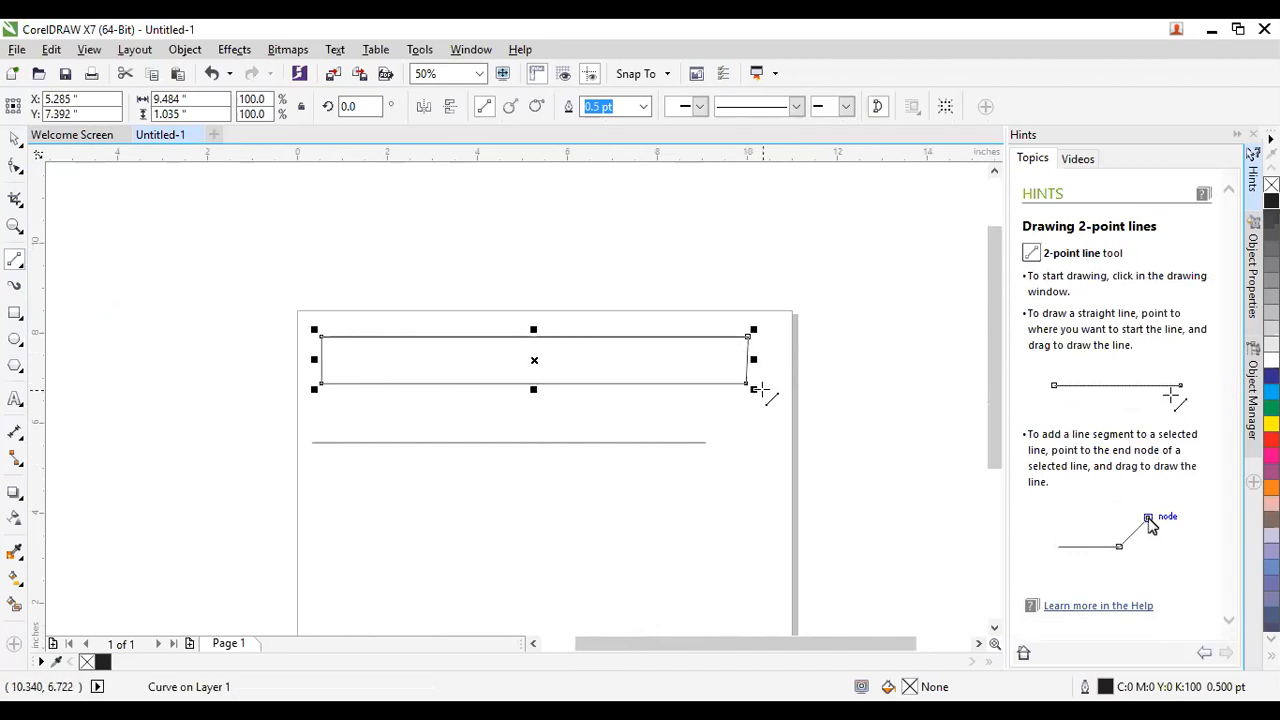
Delete the closed four-sided shape and the remaining horizontal line, leaving the page empty.
click(15, 138)
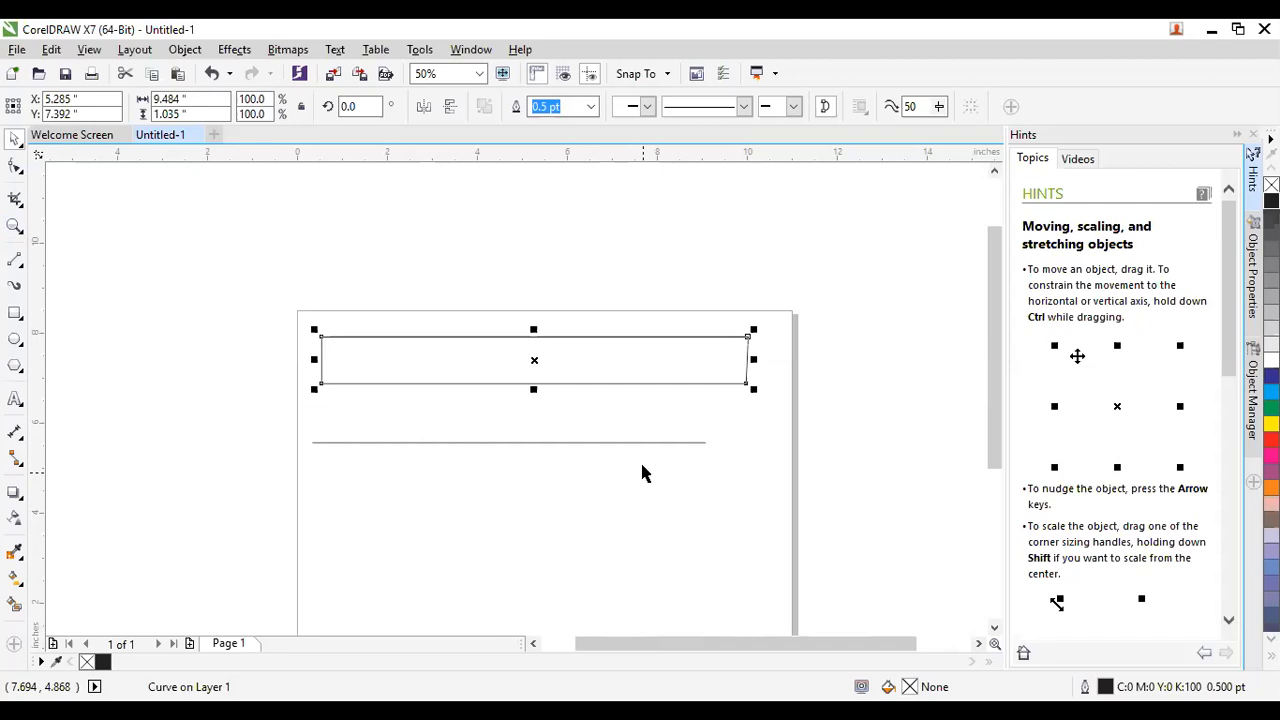
key(Delete)
drag(788, 346, 146, 506)
key(Delete)
Draw two nearly flat curves about 7.38 and 6.98 inches wide with the 3-Point Curve tool, undoing each one.
click(21, 268)
click(20, 265)
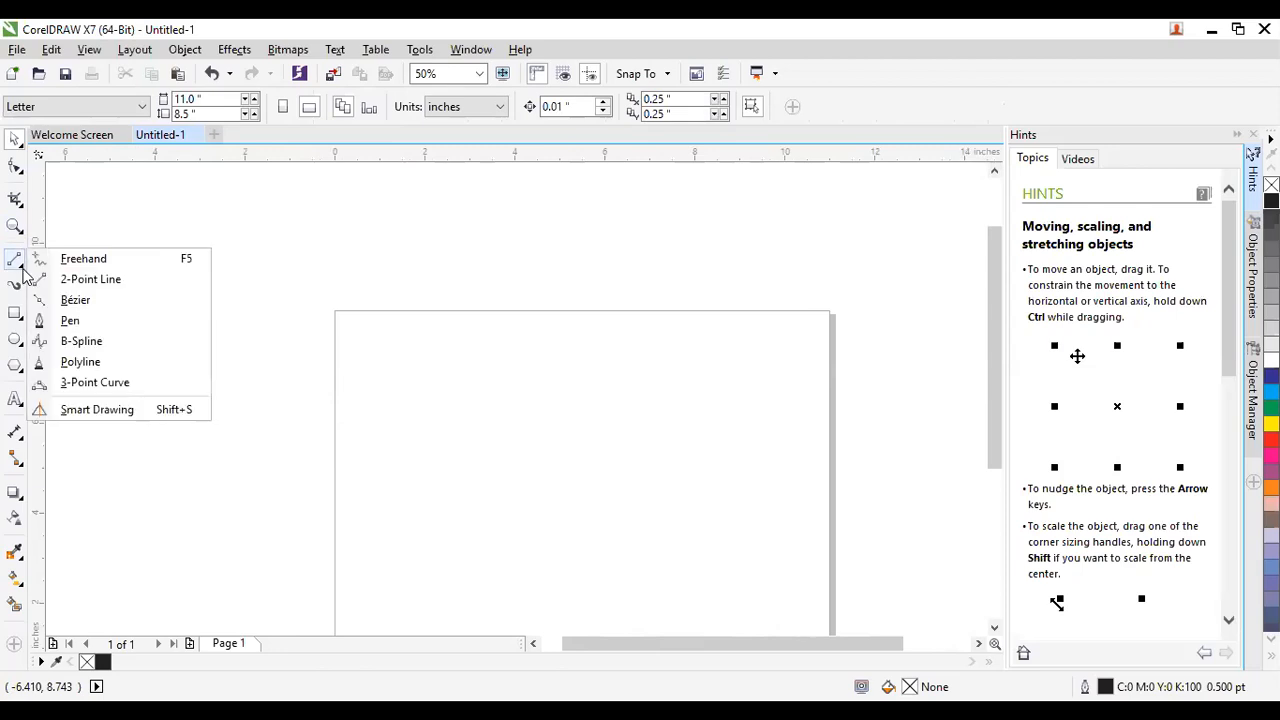
click(100, 383)
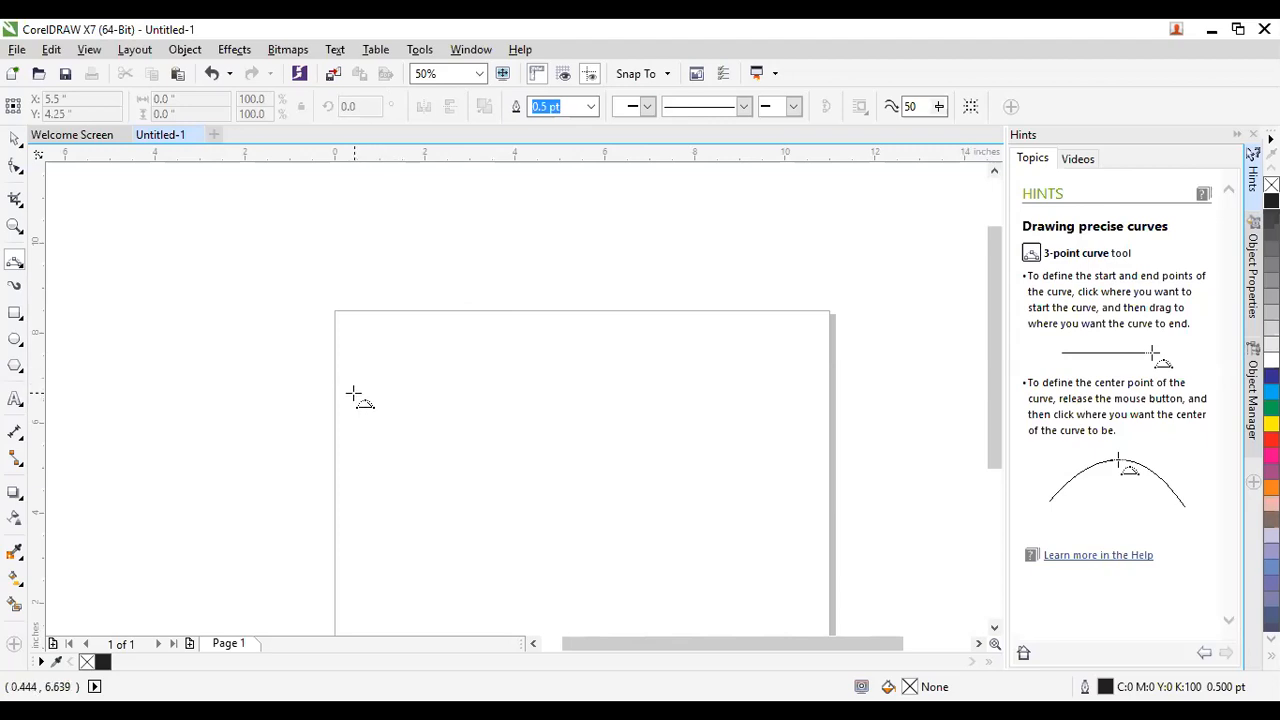
drag(353, 393, 686, 403)
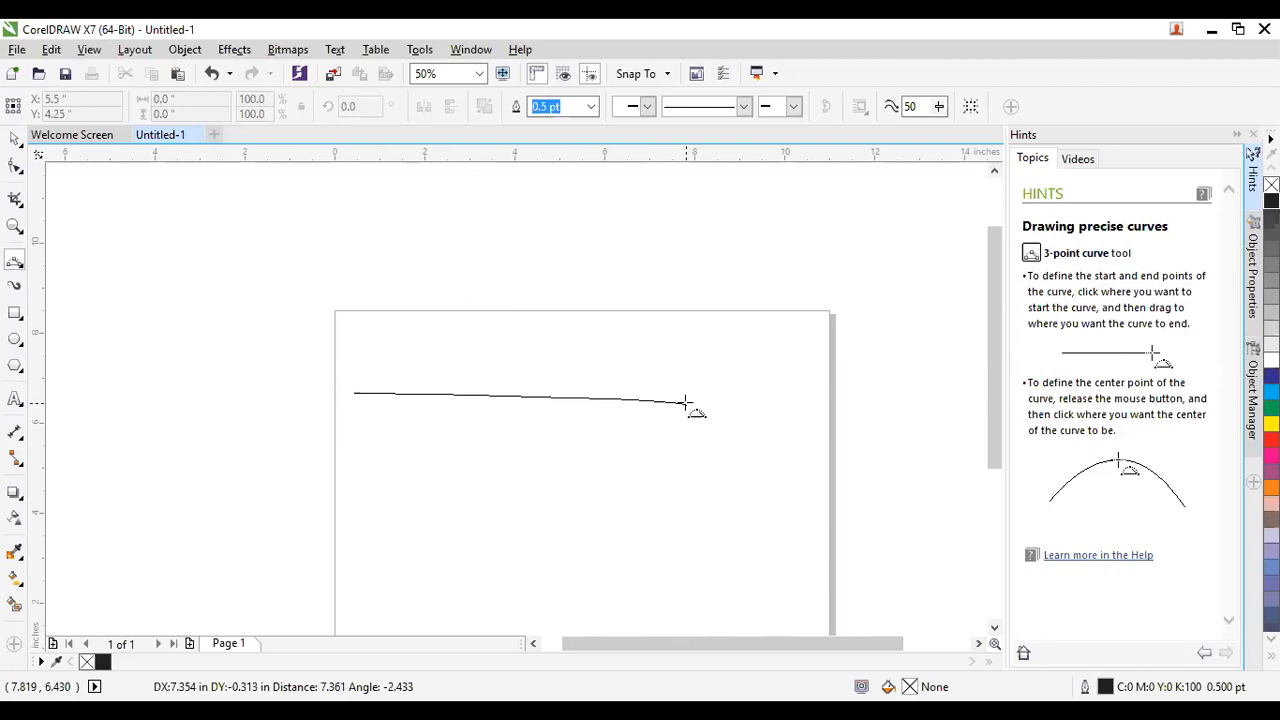
click(686, 403)
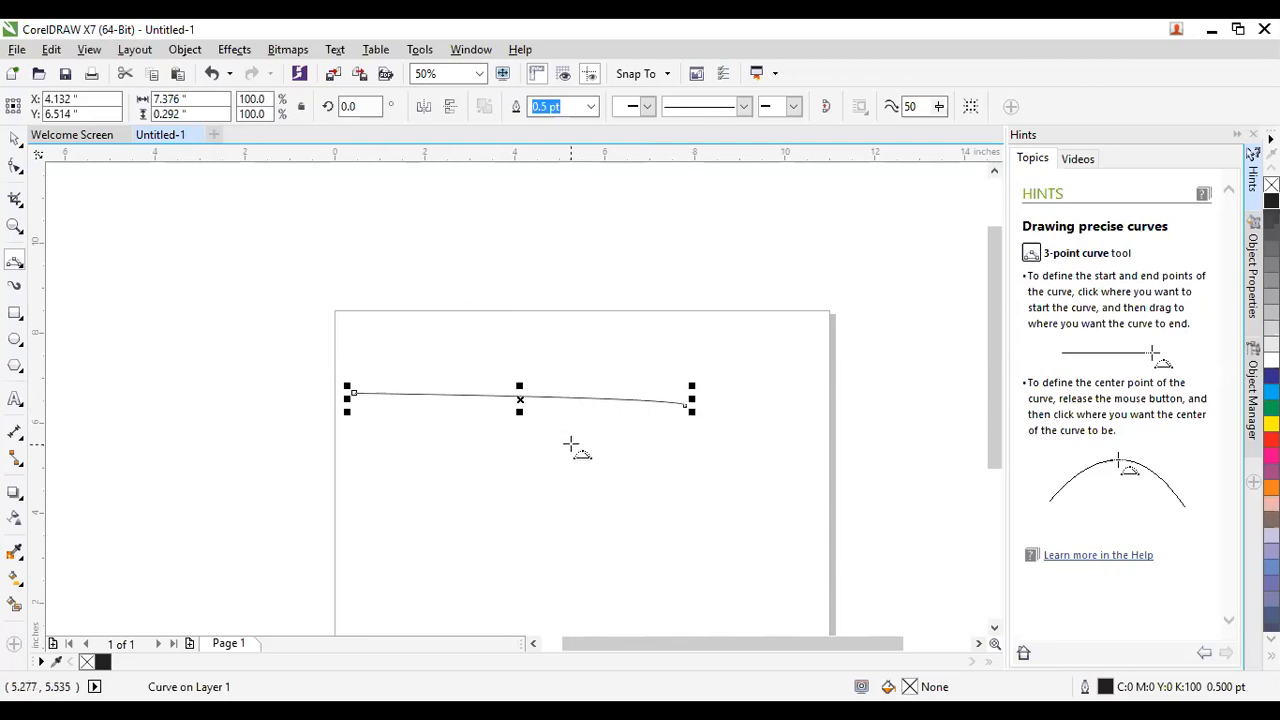
key(ctrl+z)
drag(418, 413, 733, 398)
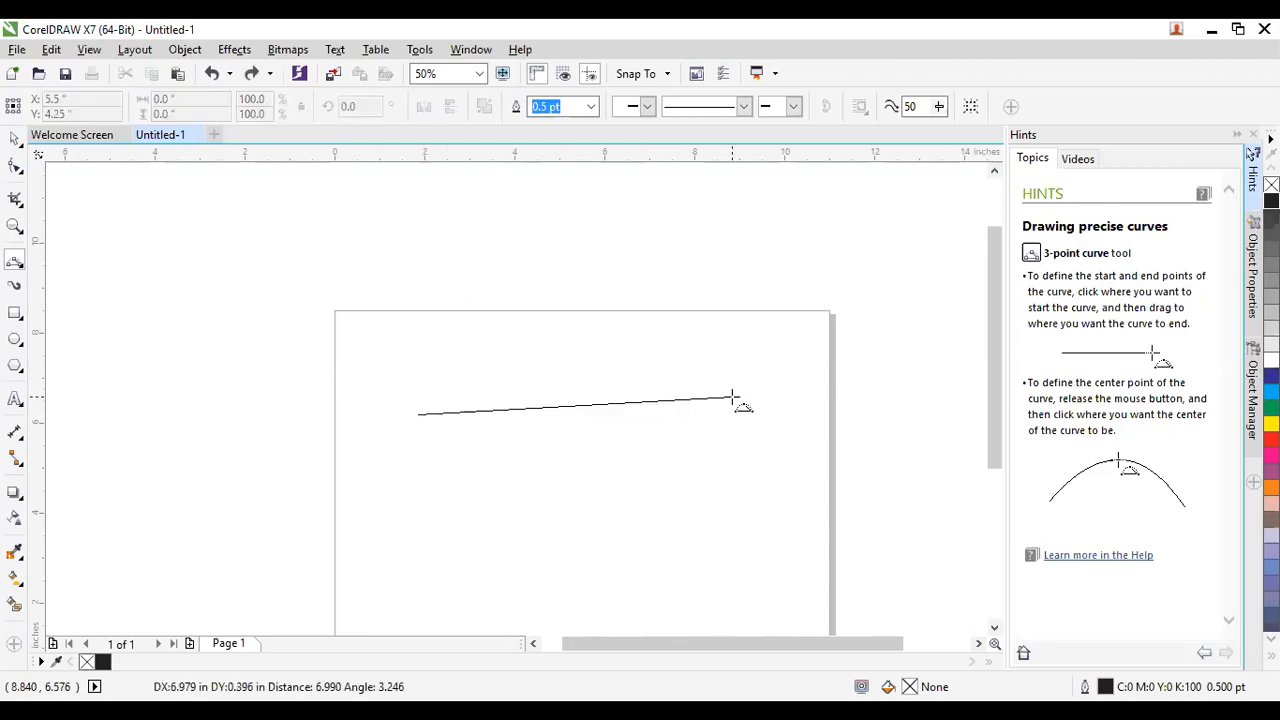
click(733, 401)
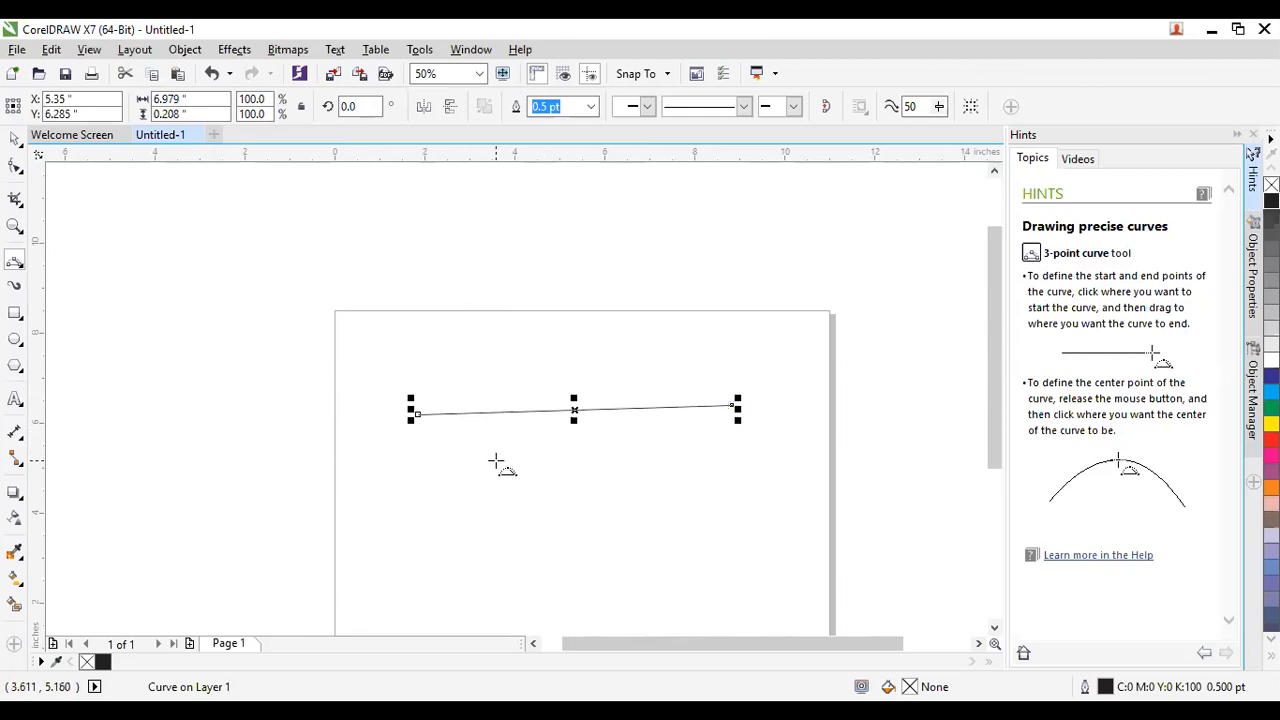
key(Escape)
key(ctrl+z)
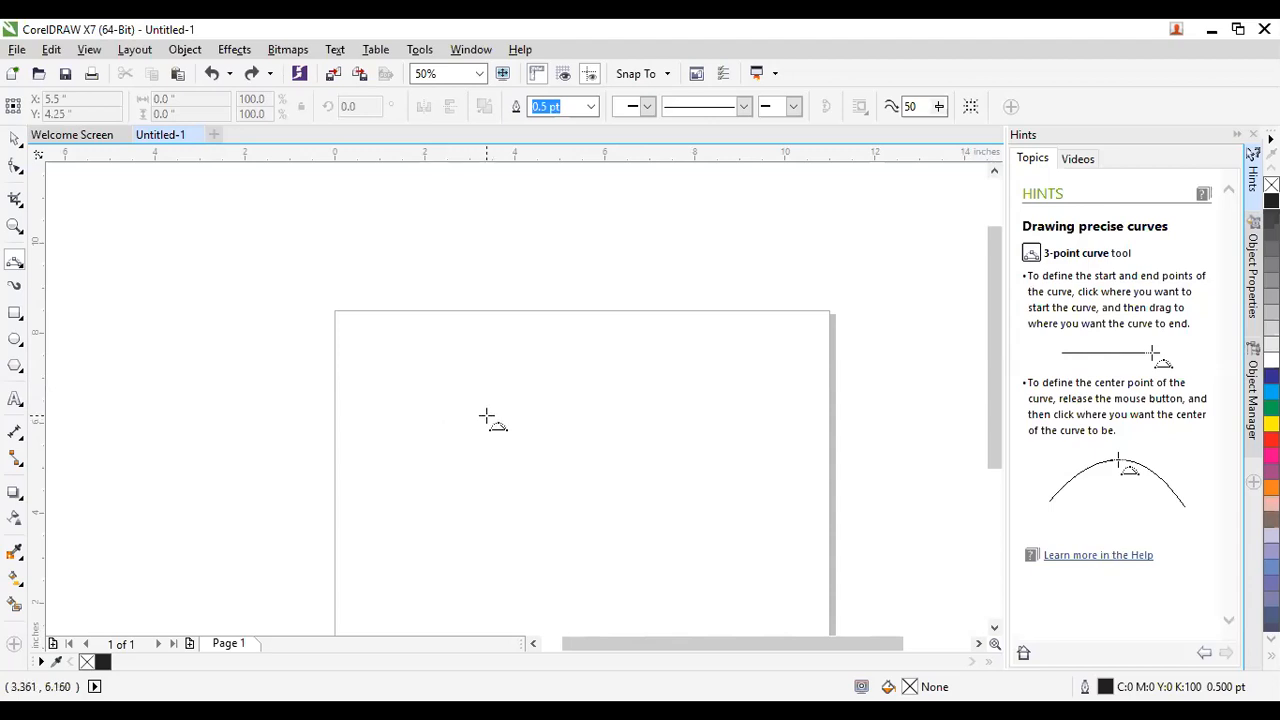
Draw an upward-bowed 3-point curve about 5.02 inches wide and 0.94 inches high in the page's upper middle.
drag(457, 422, 681, 420)
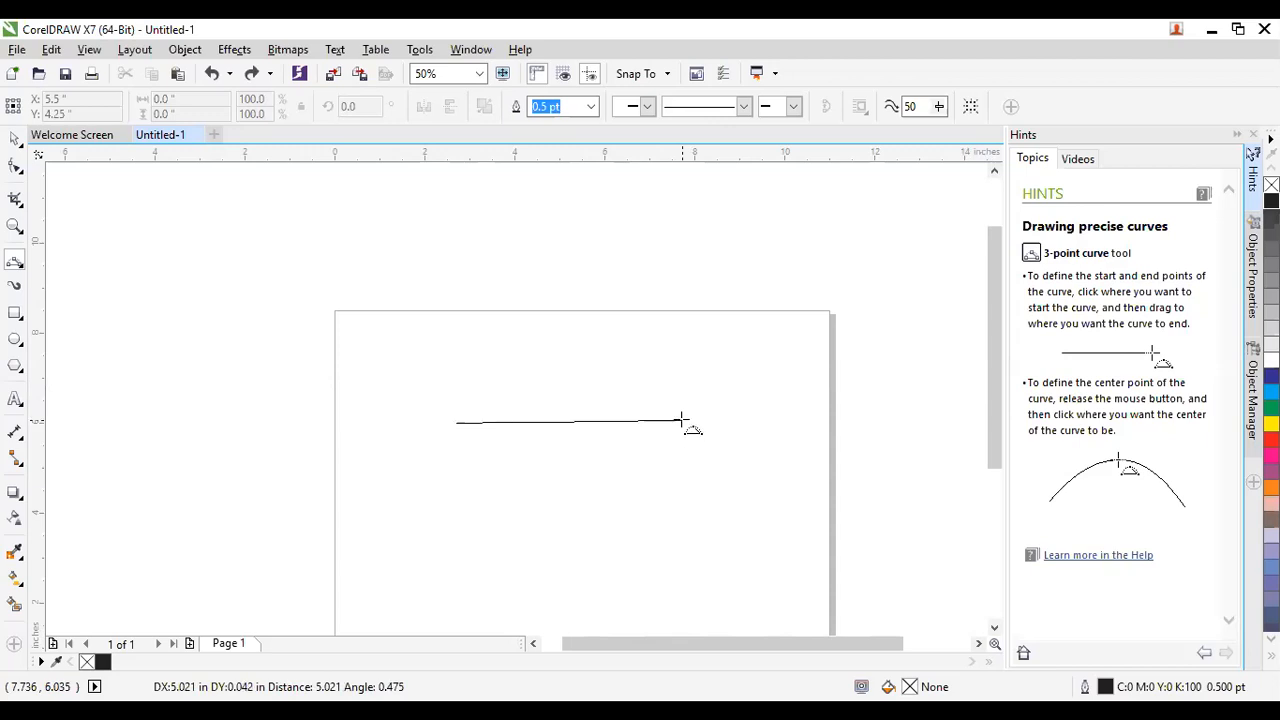
drag(681, 420, 684, 421)
drag(686, 421, 686, 420)
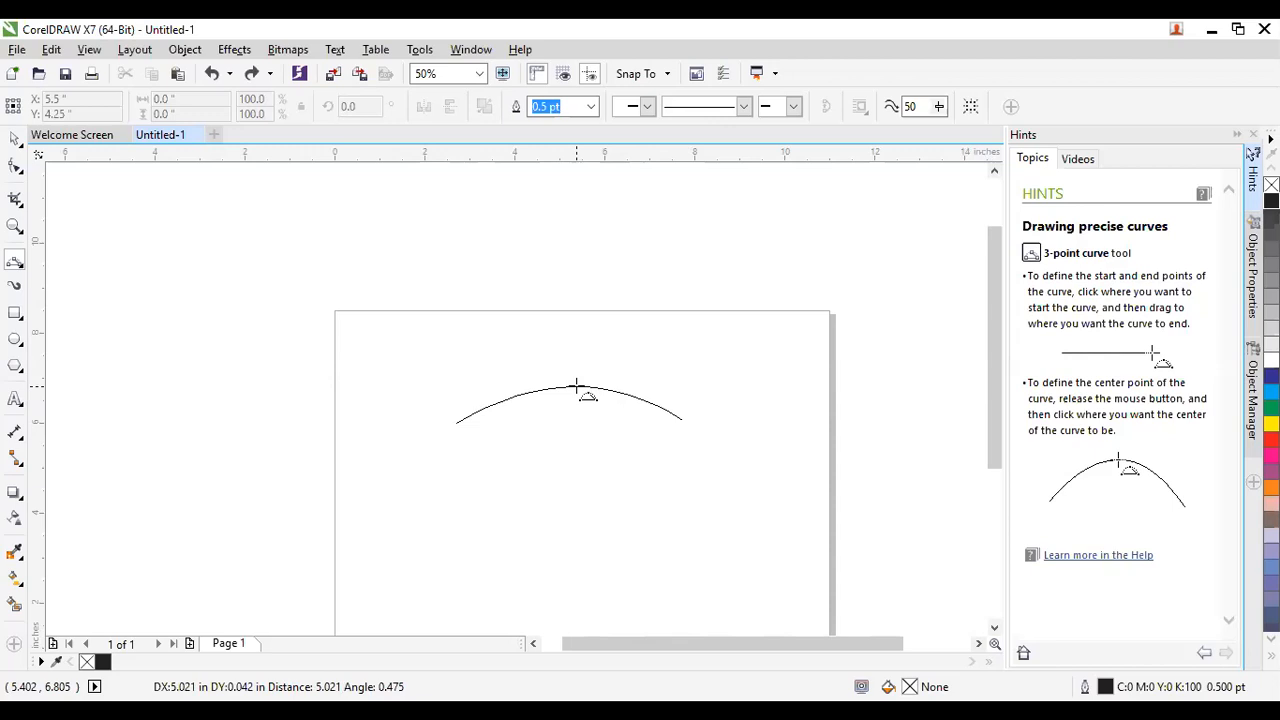
click(575, 381)
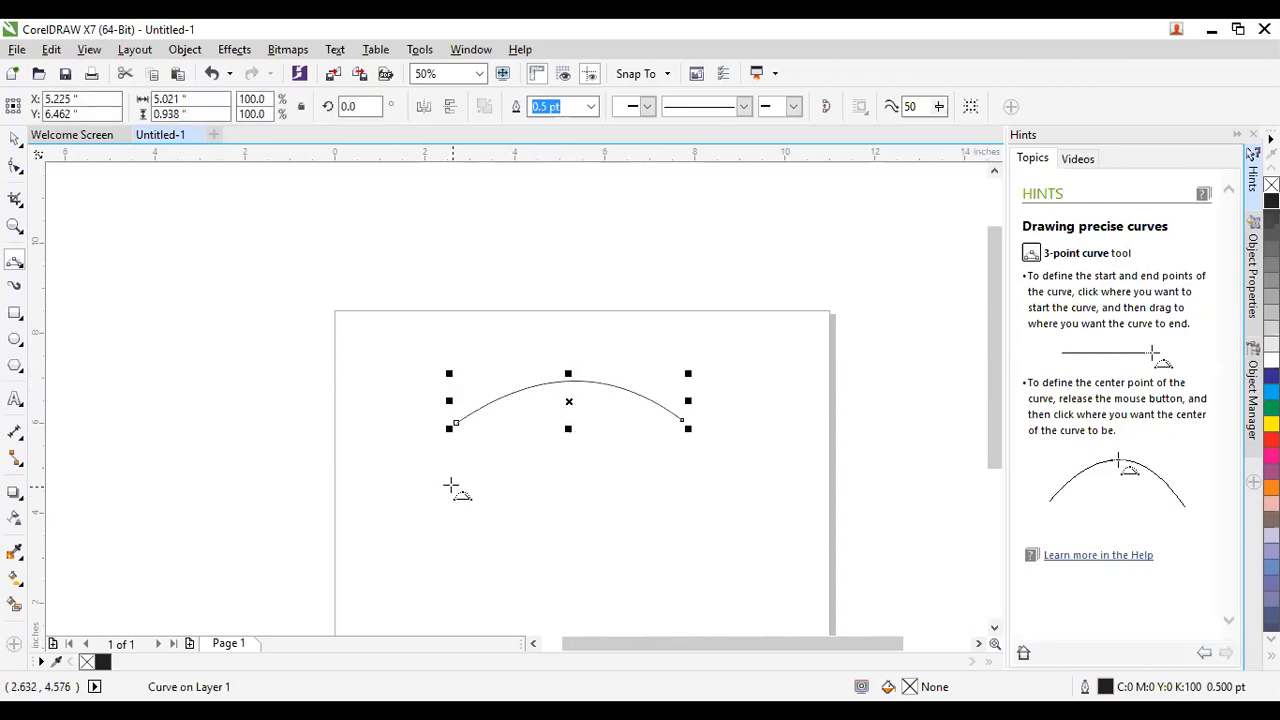
Draw a downward-bowed 3-point curve about 5.08 by 0.88 inches below the arch, and an upward-bowed one about 5.38 by 1.45 inches across the page's top edge.
drag(451, 486, 680, 490)
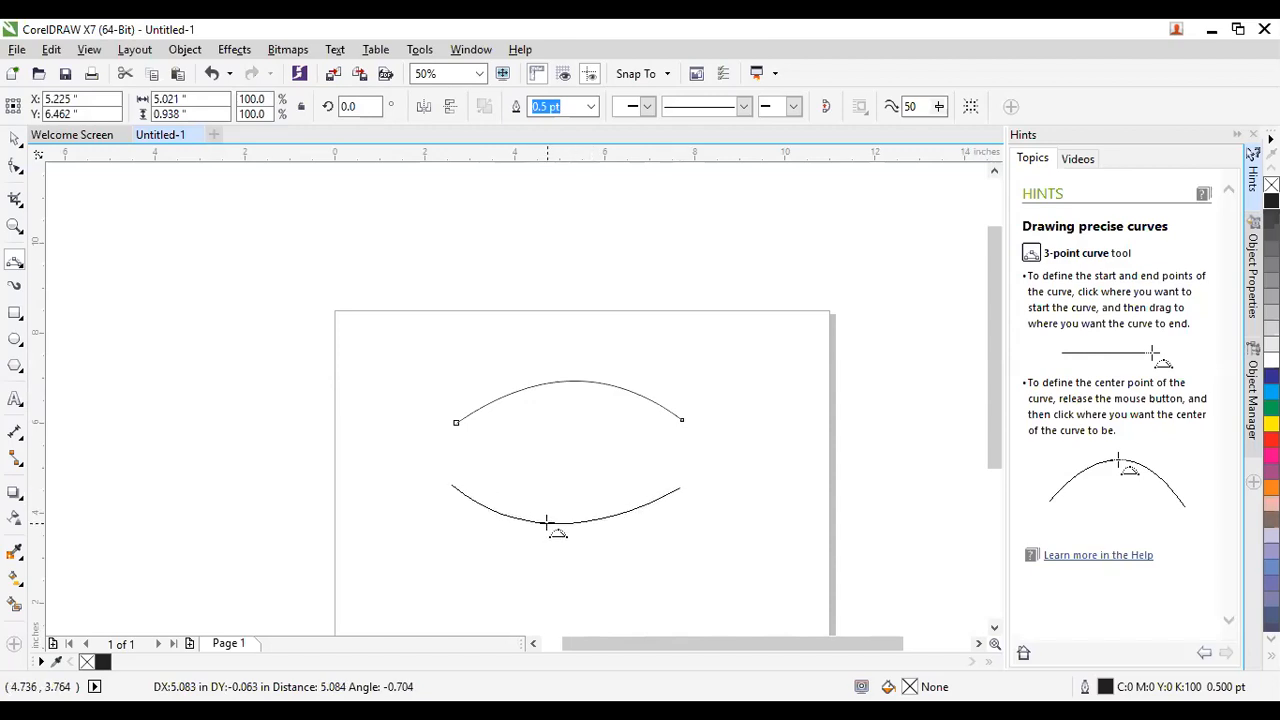
click(560, 525)
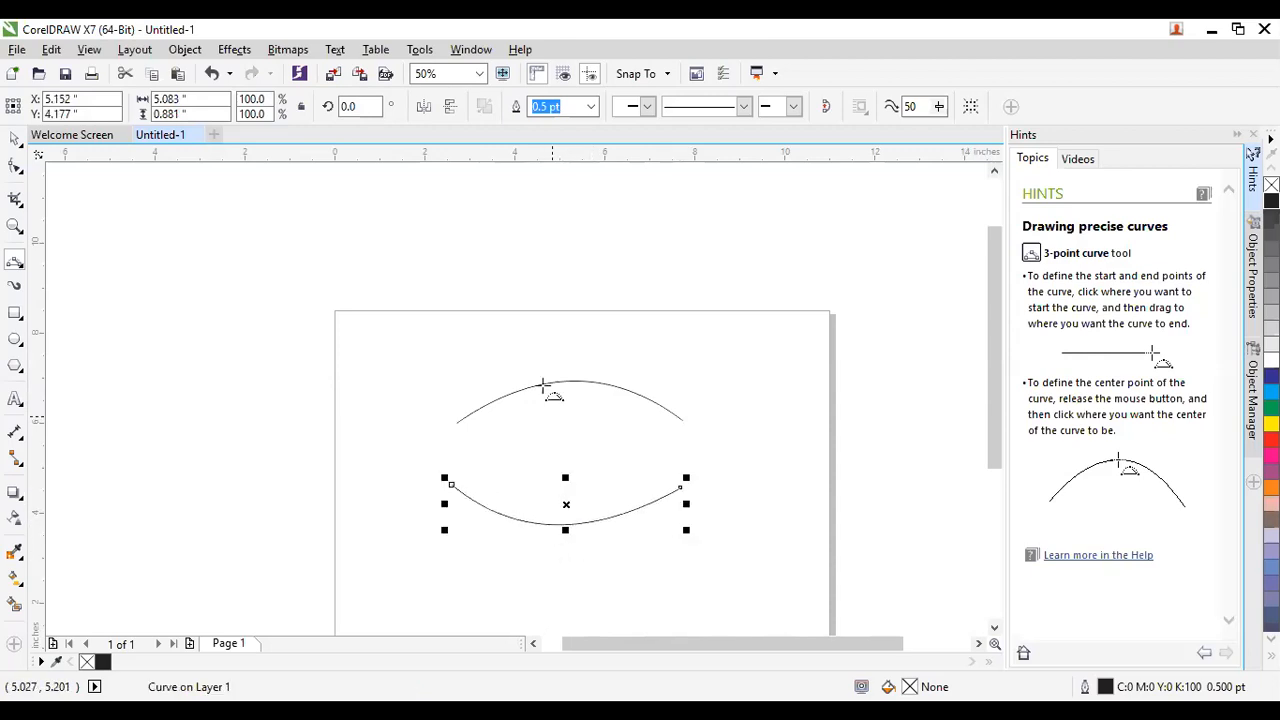
drag(436, 317, 677, 298)
click(548, 252)
Draw a 3-point curve about 2.19 by 3.52 inches near the page's right edge, close it with an opposite curve between its end nodes, and deselect it.
drag(772, 358, 716, 517)
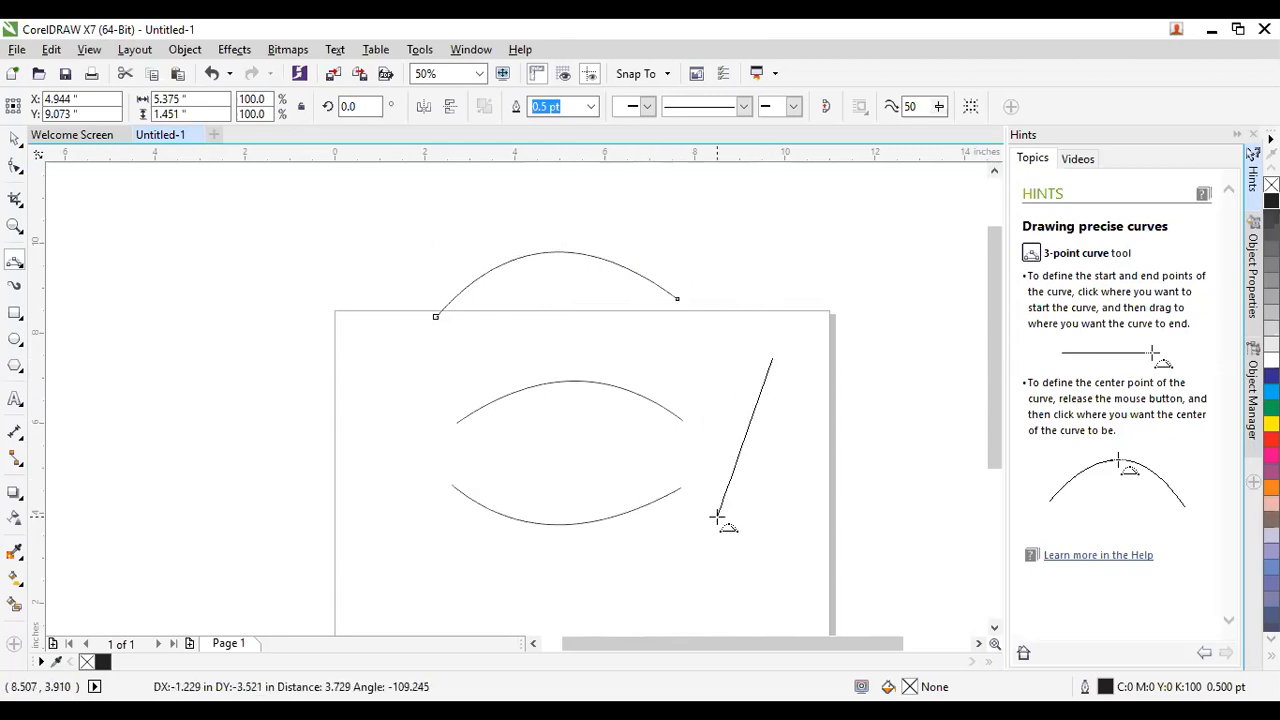
click(815, 436)
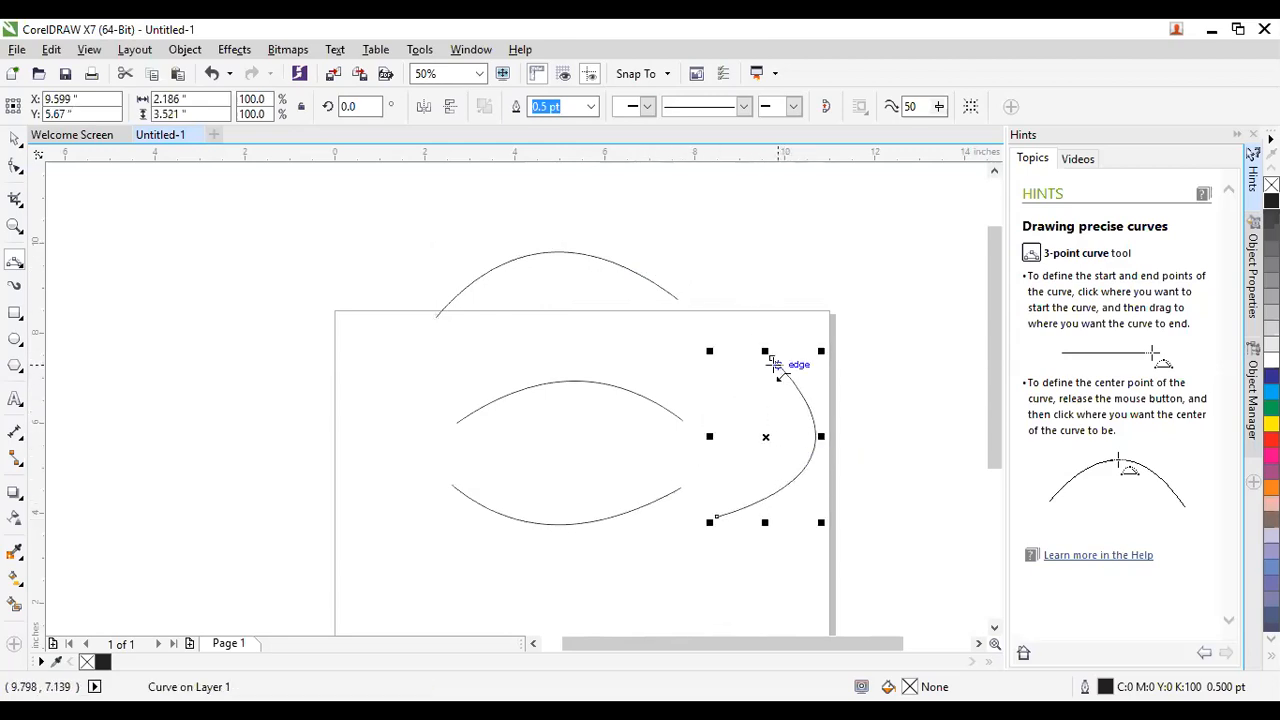
drag(772, 358, 717, 517)
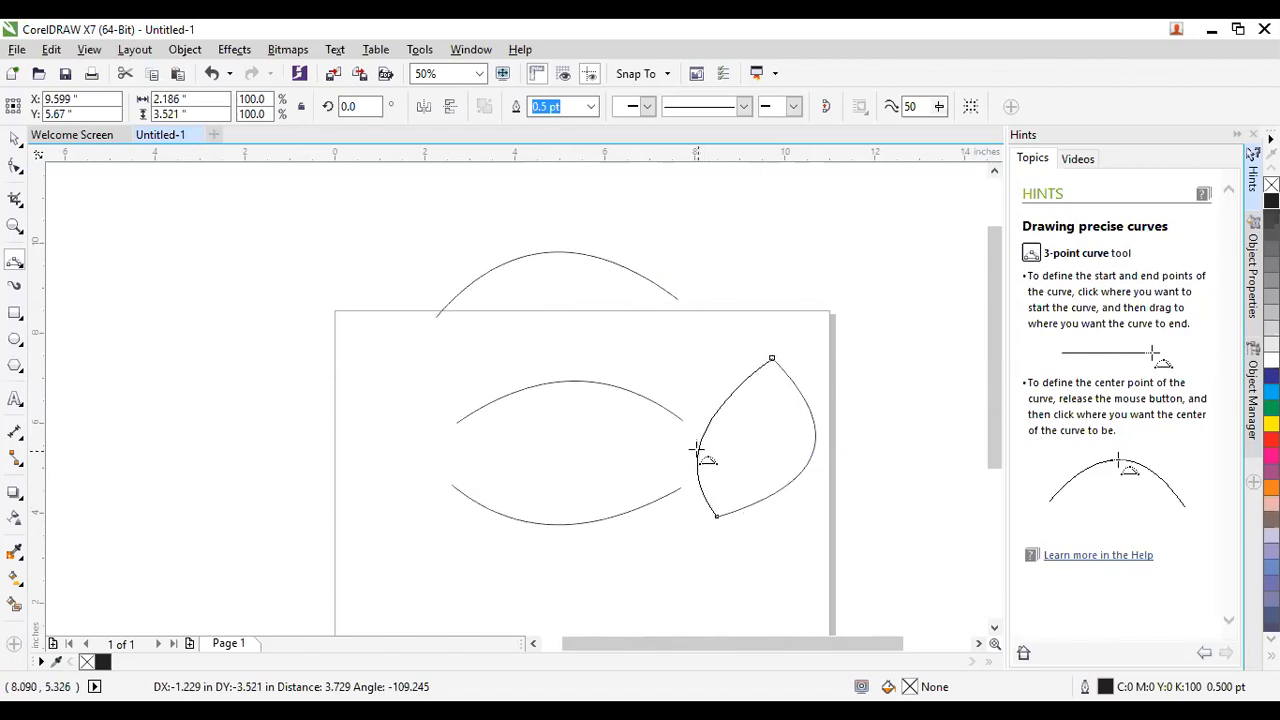
click(691, 438)
click(741, 541)
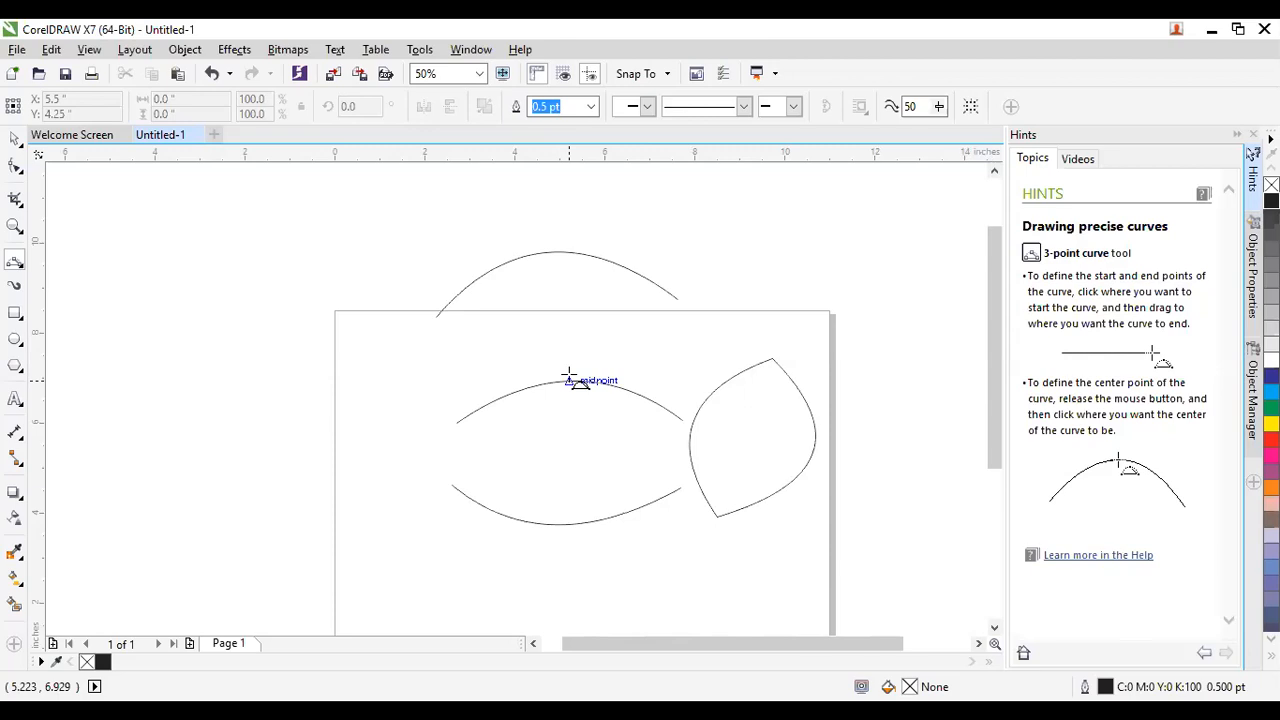
Draw a straight, slightly slanted line about 1.08 by 5.63 inches with the 3-Point Curve tool, well left of the page.
scroll(568, 378, down, 1)
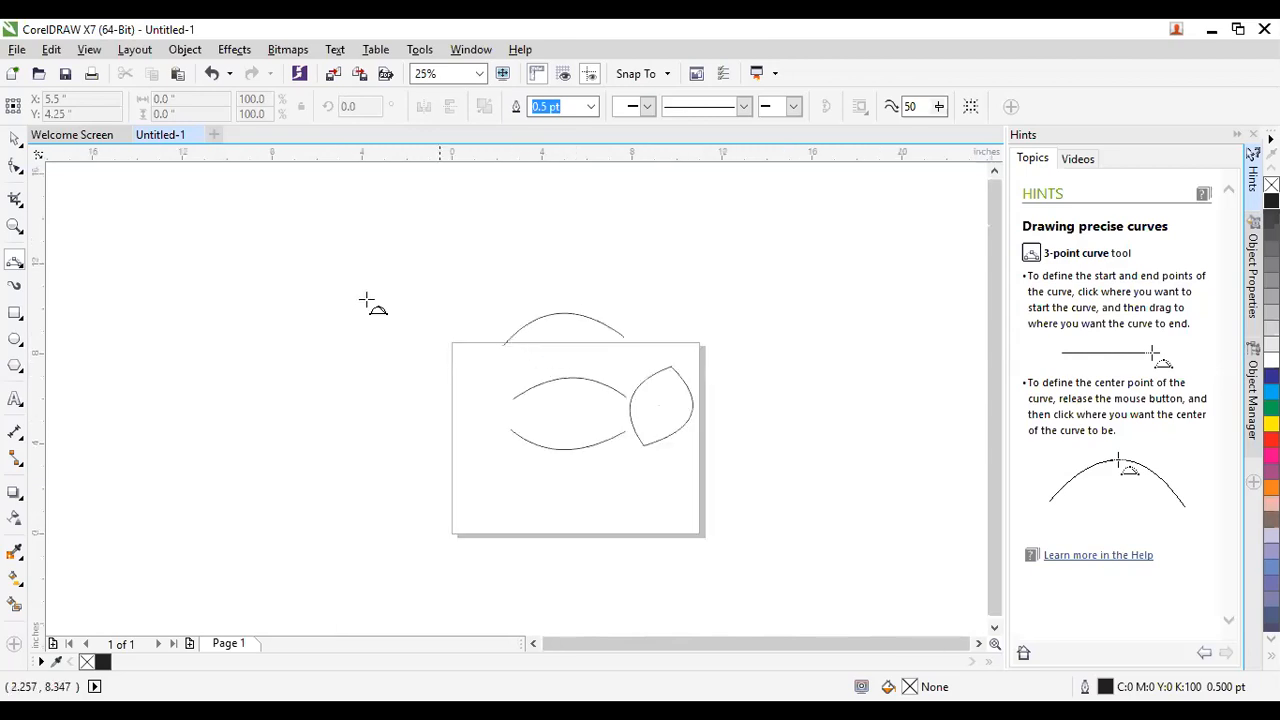
drag(272, 318, 295, 440)
click(290, 426)
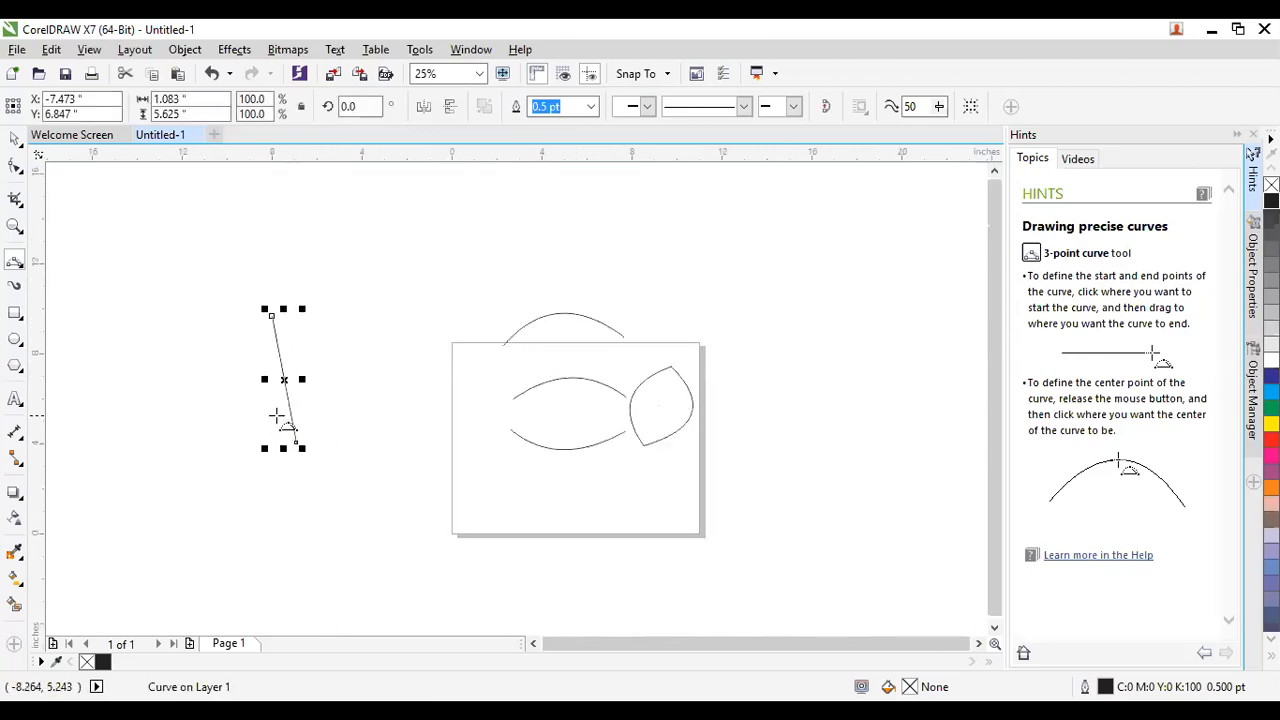
Draw a closed leaf shape about 5.43 by 8.38 inches from two opposite 3-point curves, between the slanted line and the page.
drag(376, 237, 397, 421)
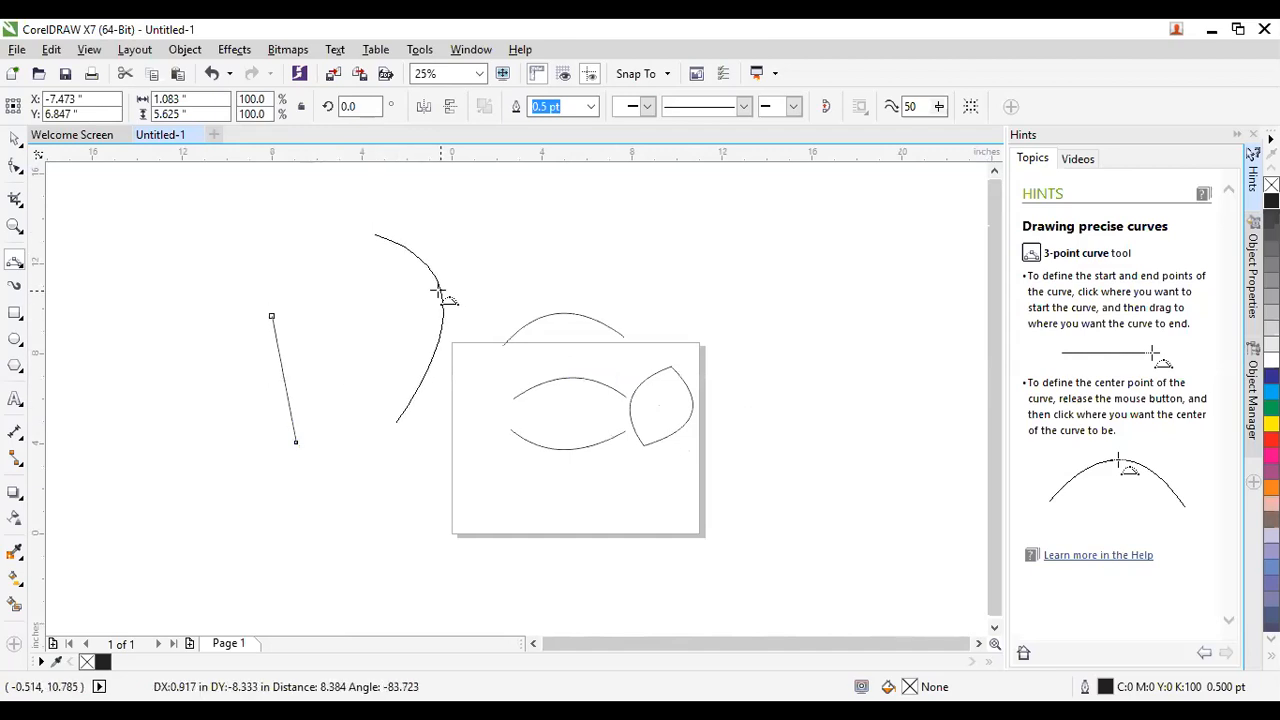
click(445, 328)
drag(374, 234, 396, 422)
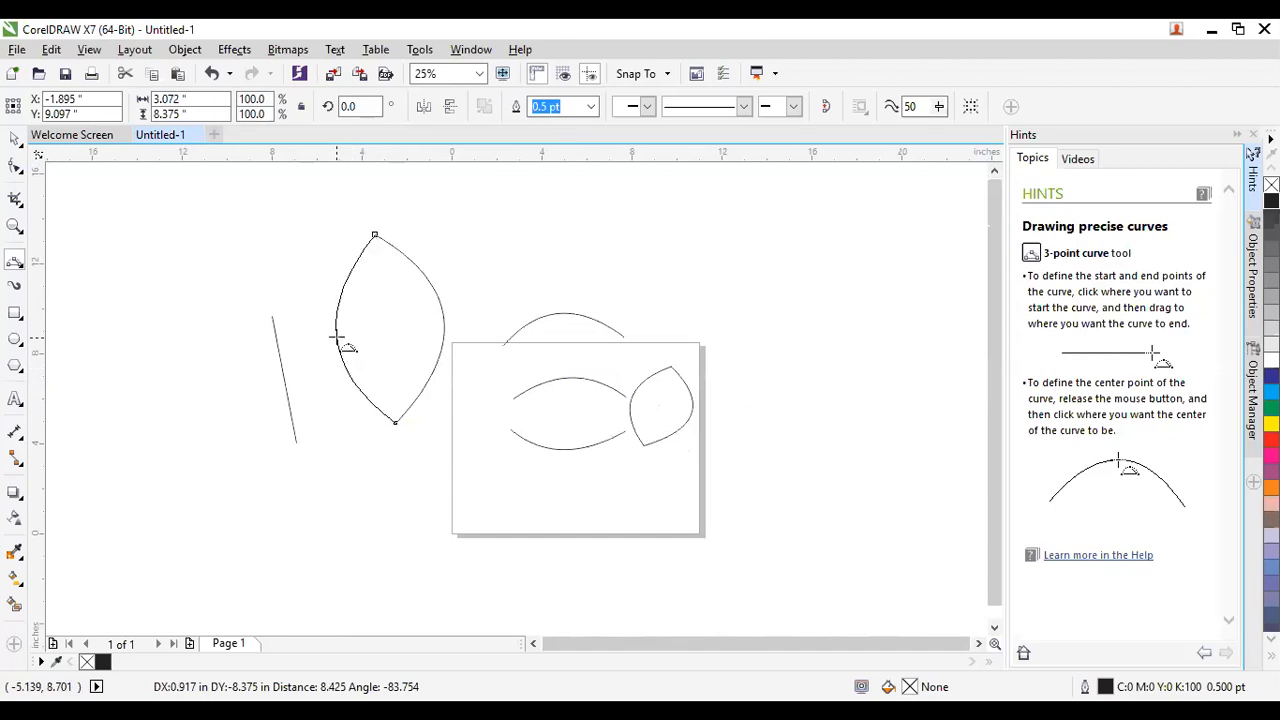
click(323, 380)
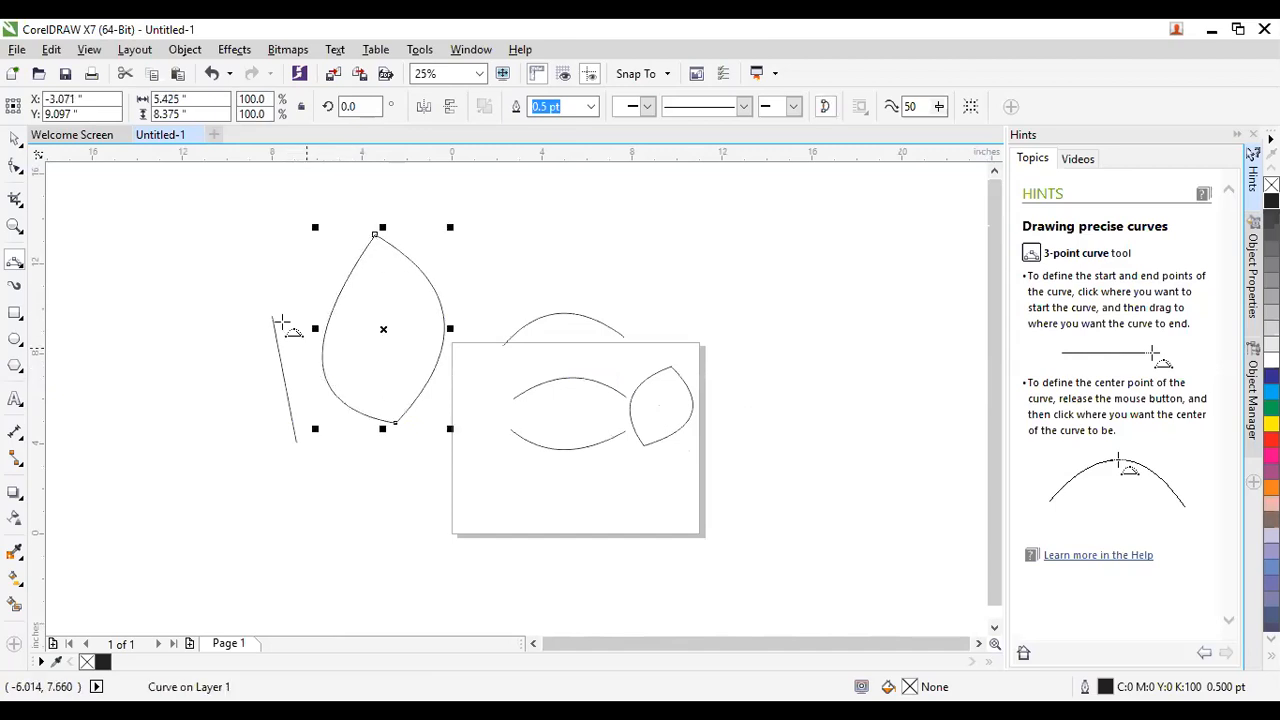
Round the upper half of the closed leaf shape by adjusting both curve handles of its top node with the Shape tool.
click(15, 165)
drag(139, 196, 382, 298)
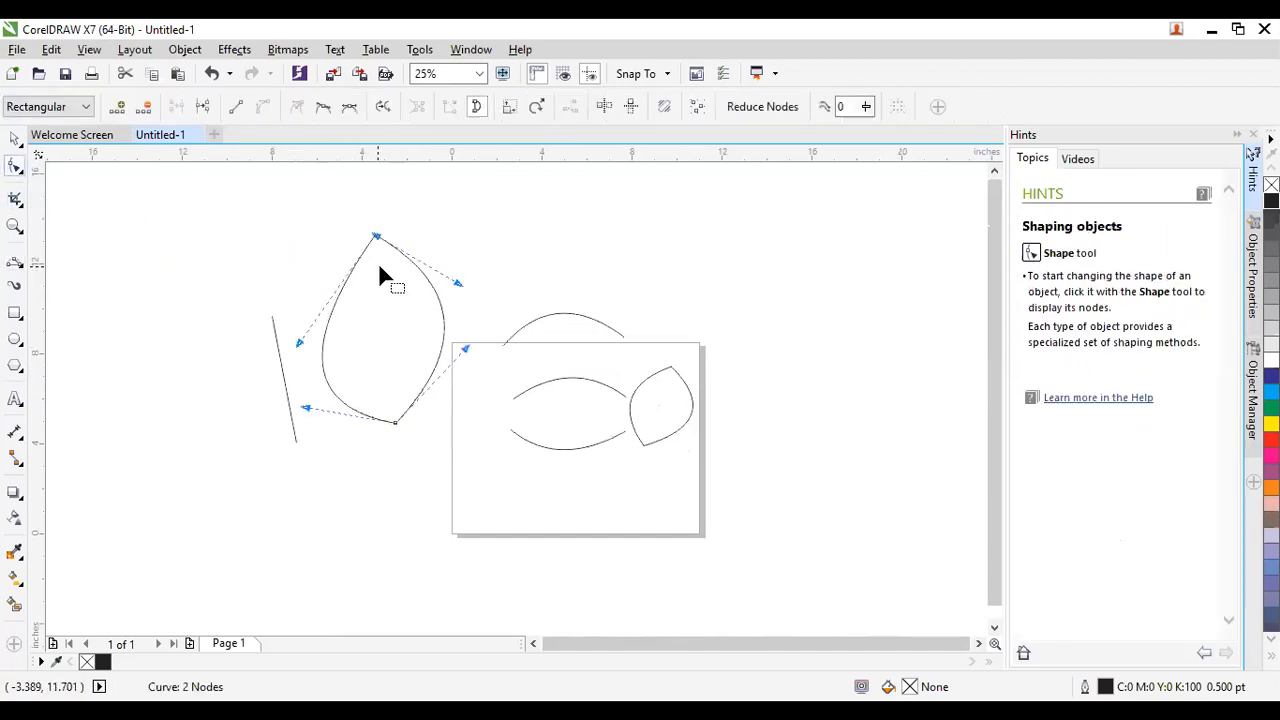
drag(299, 343, 234, 265)
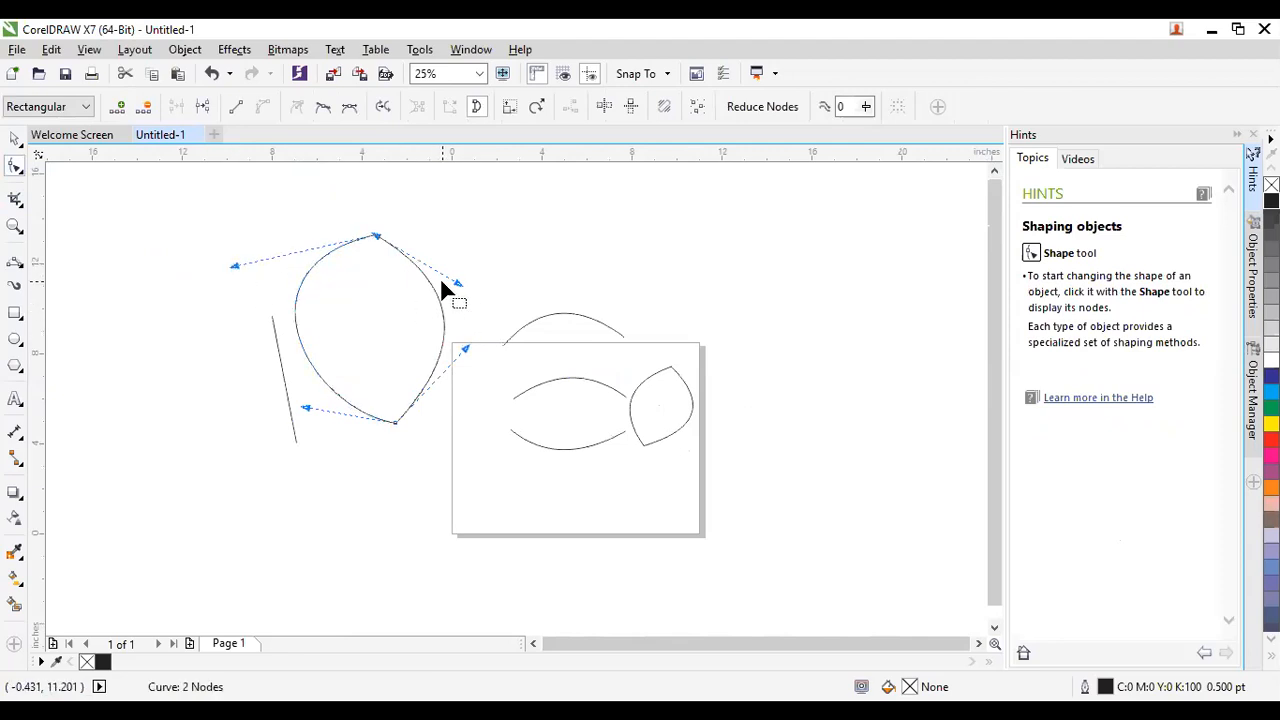
click(455, 290)
drag(314, 200, 514, 329)
drag(456, 284, 467, 245)
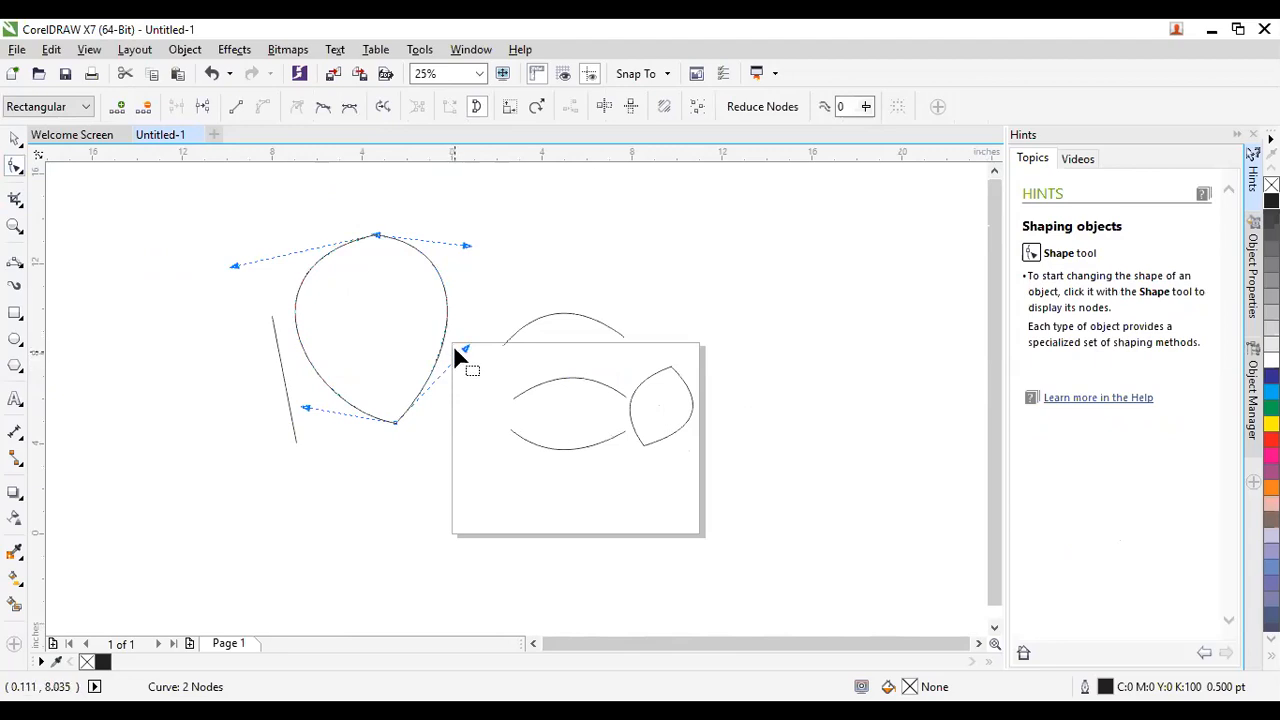
Spread both handles of the leaf's bottom node and raise a top handle, making a near-circle about 8.58 by 8.52 inches.
drag(464, 349, 505, 388)
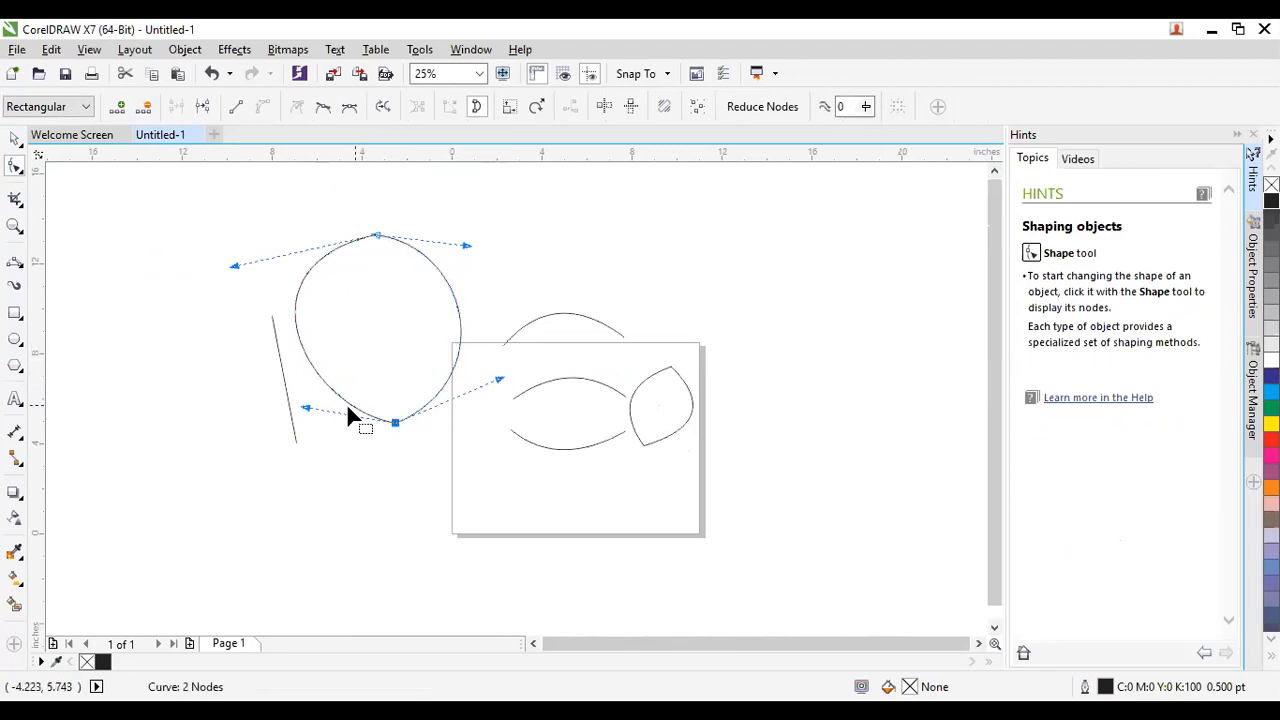
drag(306, 410, 283, 445)
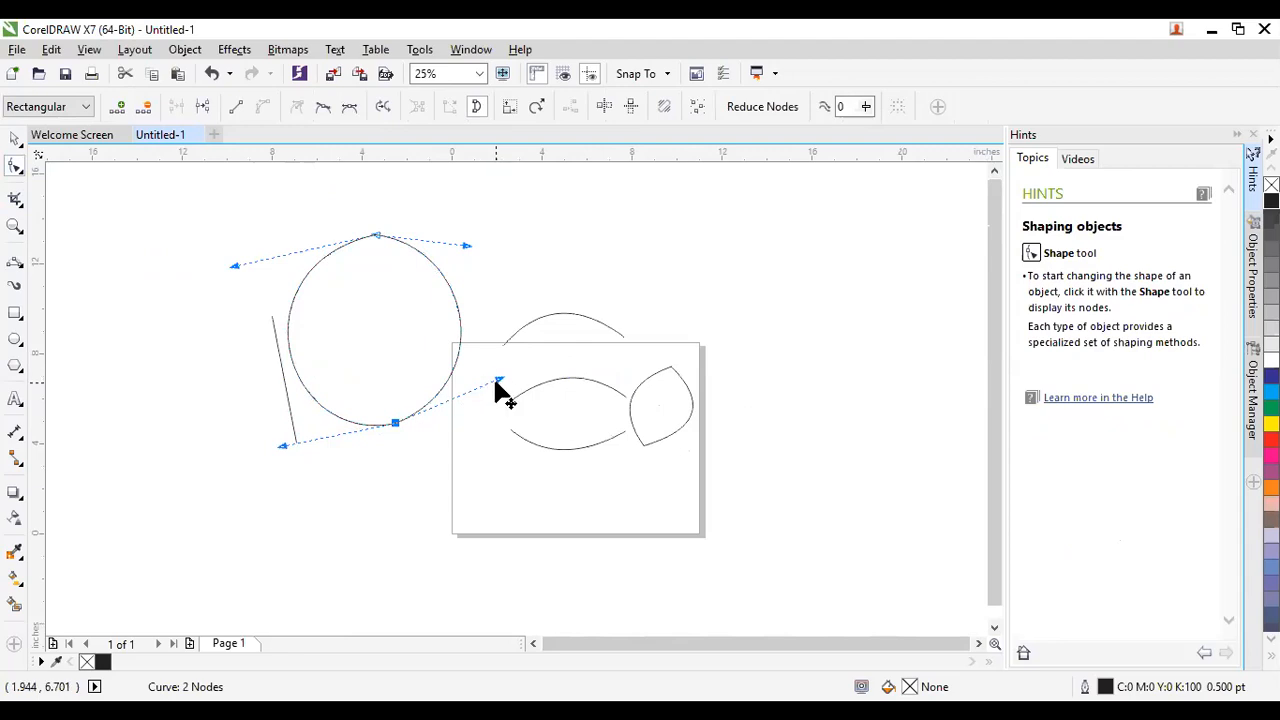
drag(498, 379, 536, 384)
click(536, 384)
drag(337, 211, 426, 283)
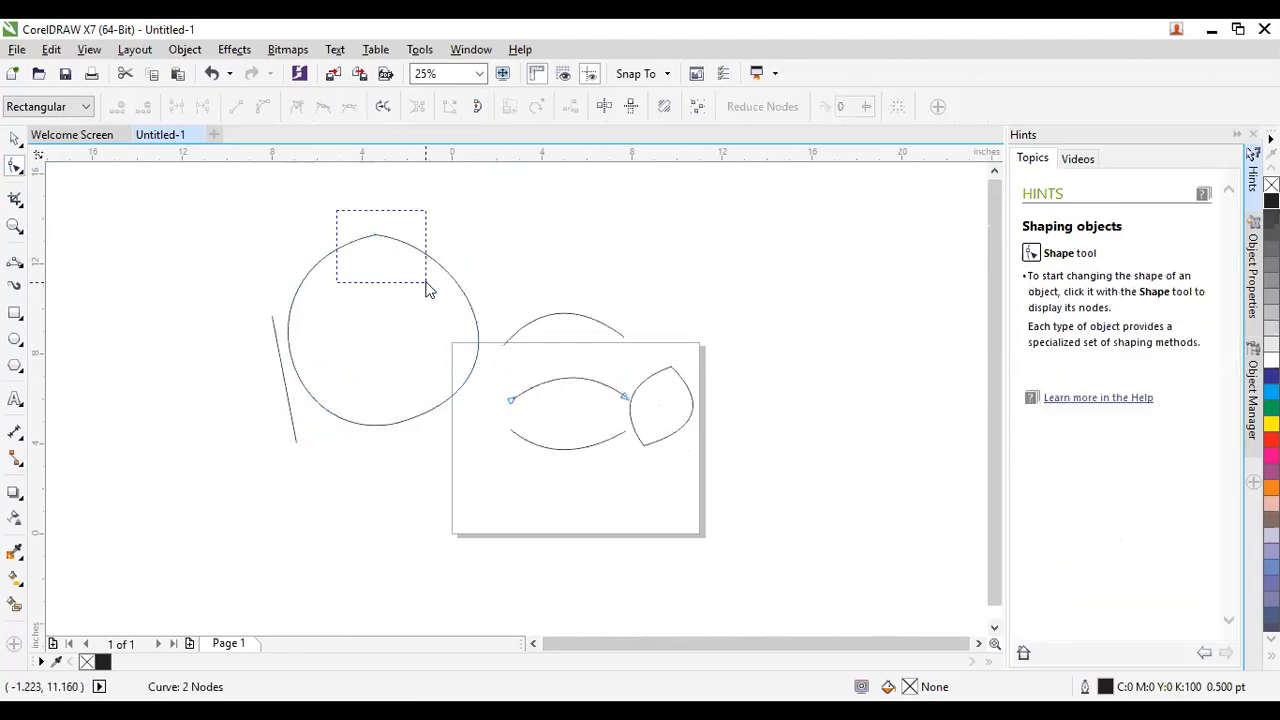
click(376, 237)
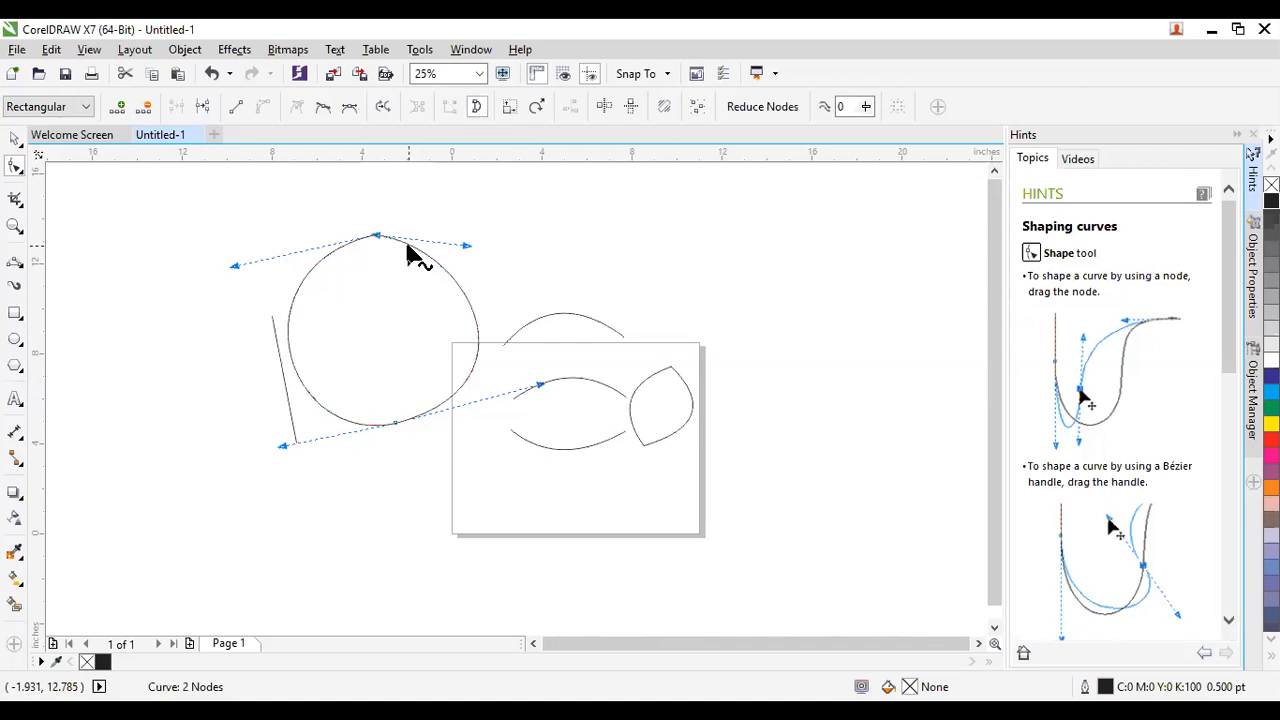
drag(471, 245, 471, 214)
Move the near-circular shape to the far side of the slanted line, and delete the line.
click(15, 138)
click(229, 261)
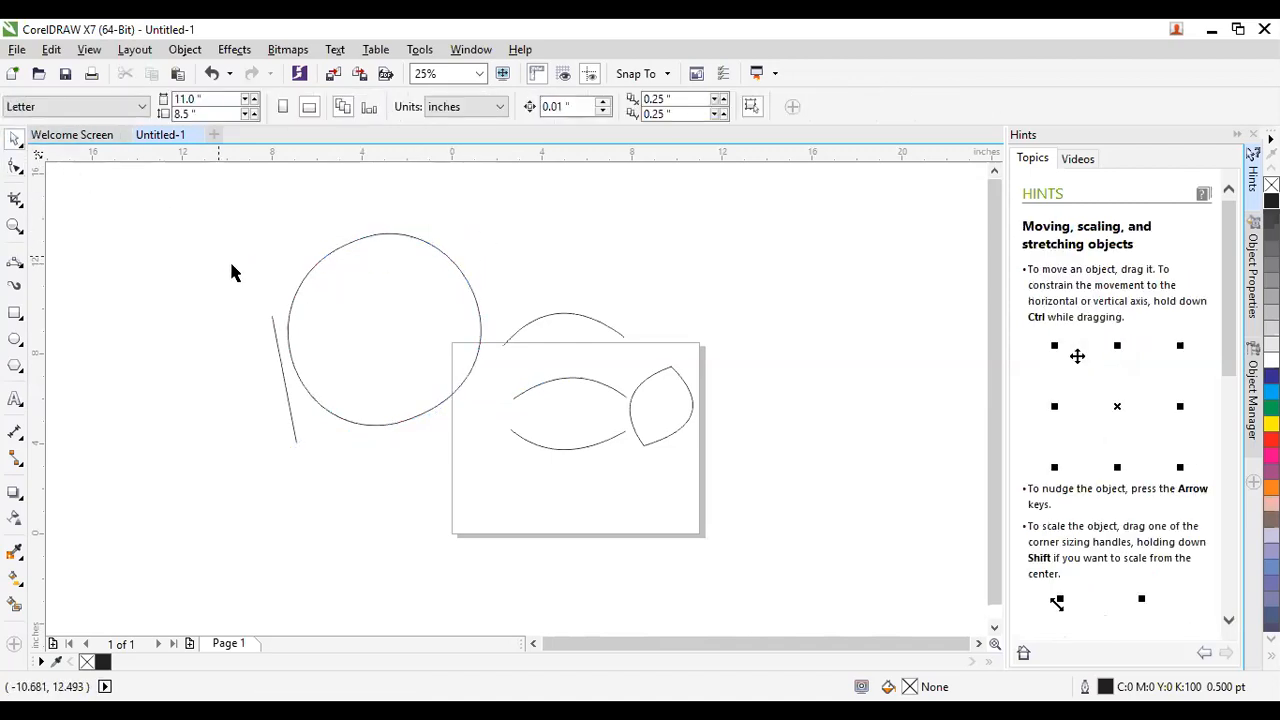
click(386, 369)
drag(391, 333, 165, 388)
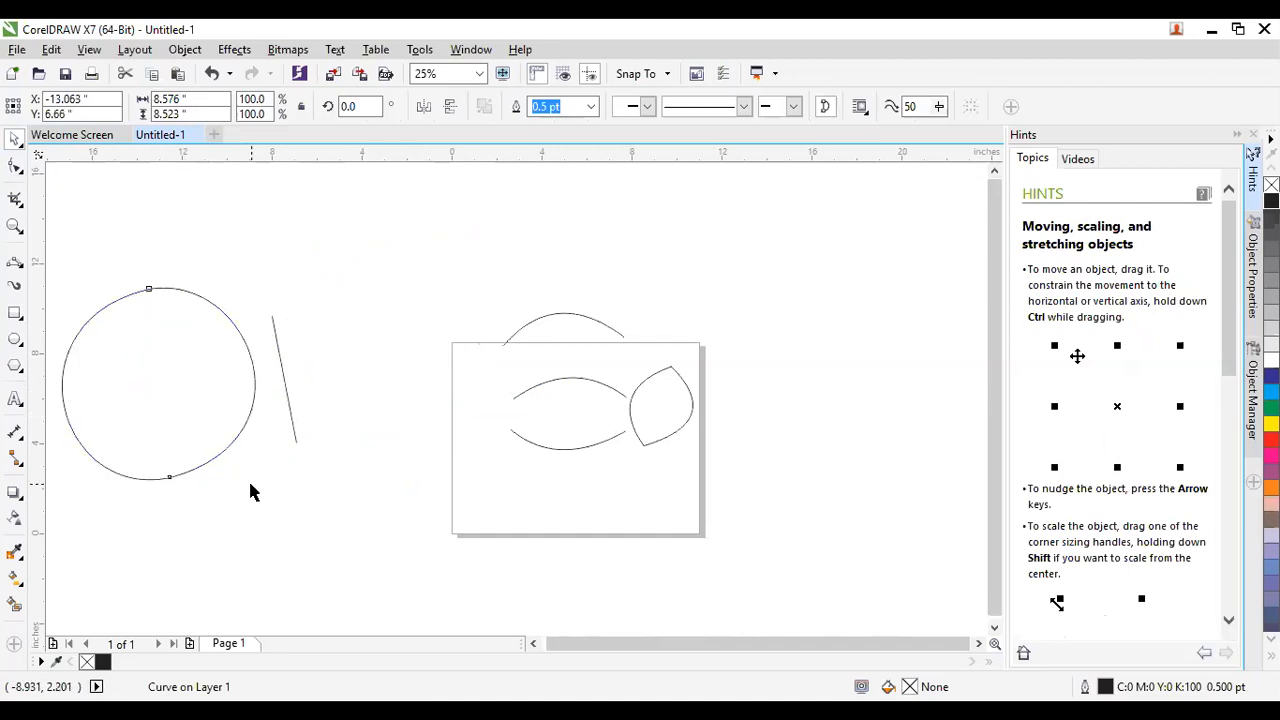
click(250, 488)
drag(306, 274, 213, 555)
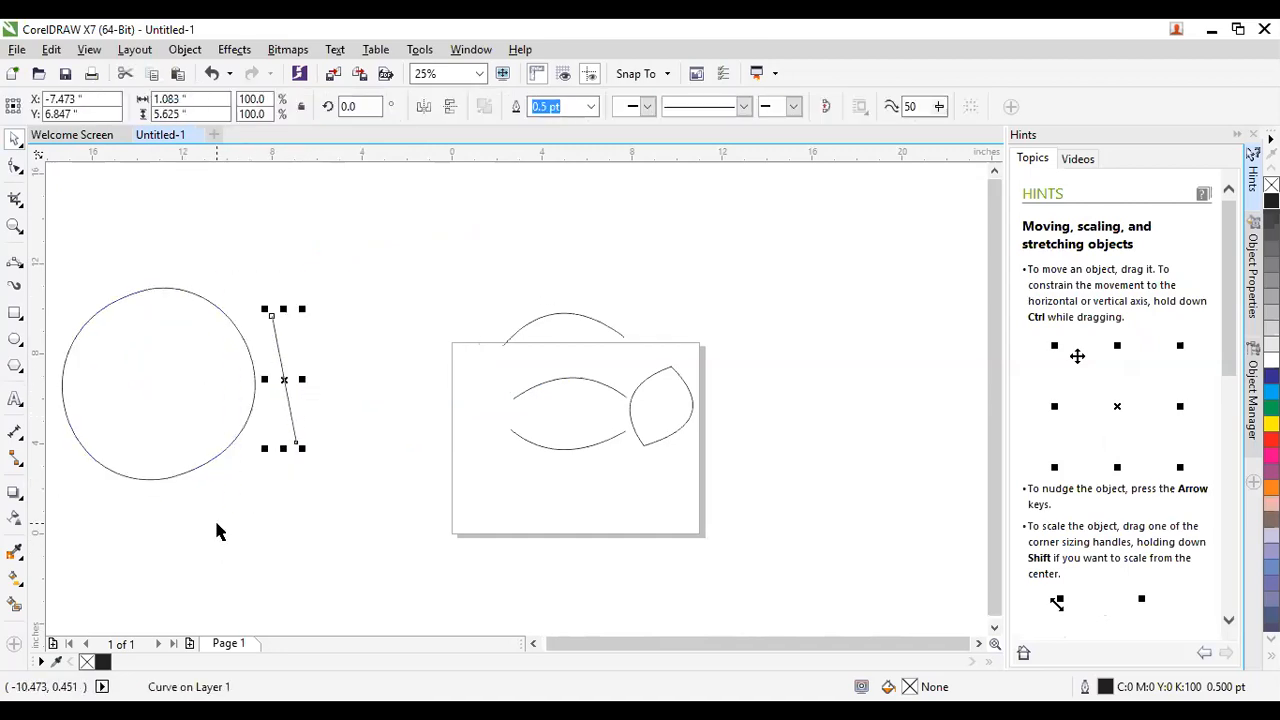
key(Delete)
Move the near-circular shape back toward the page, and delete all the remaining objects.
click(180, 406)
drag(180, 406, 283, 399)
click(231, 456)
click(164, 360)
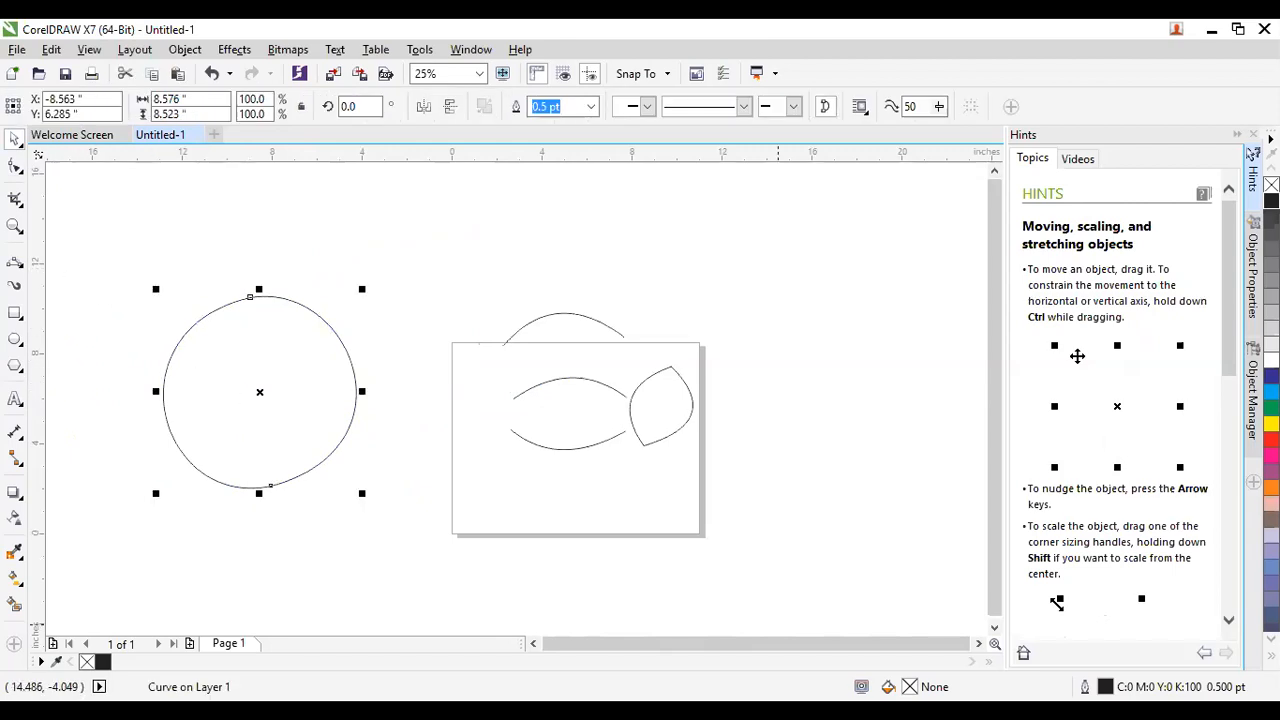
drag(112, 263, 743, 614)
key(Delete)
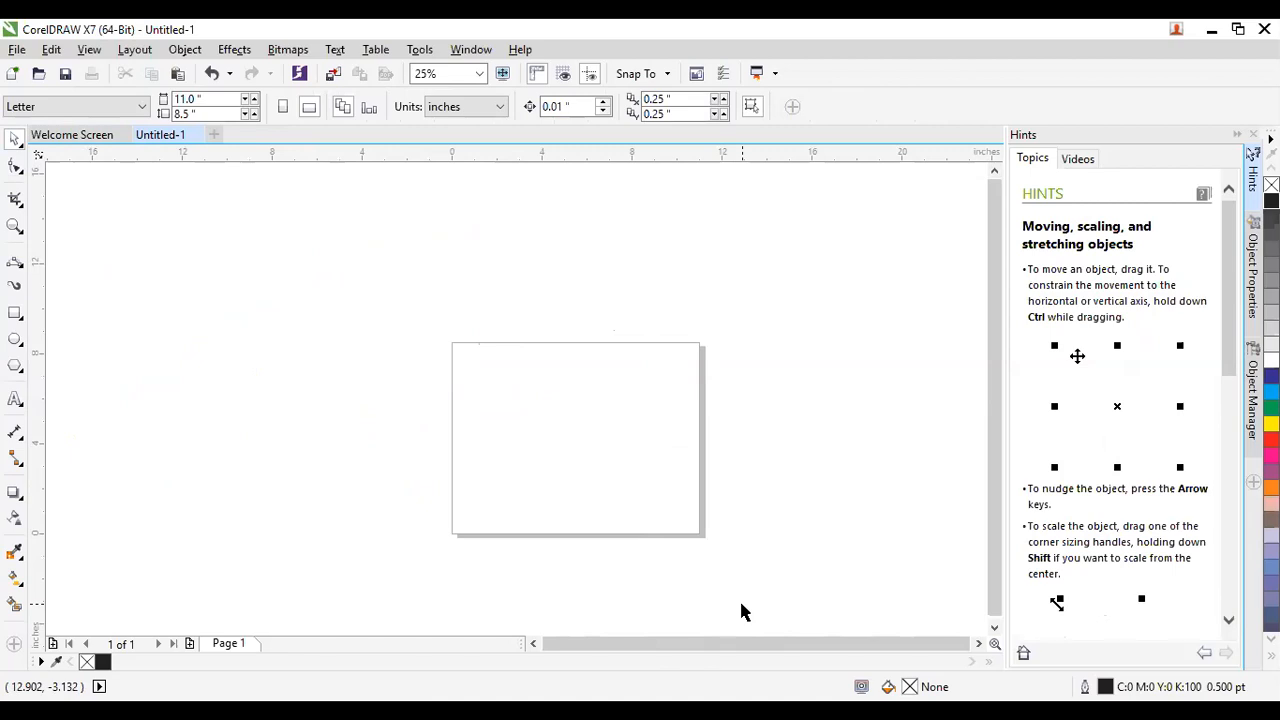
Draw a closed B-spline of seven control points, about 14.38 by 9.91 inches, over the page's upper part, and undo it.
click(20, 268)
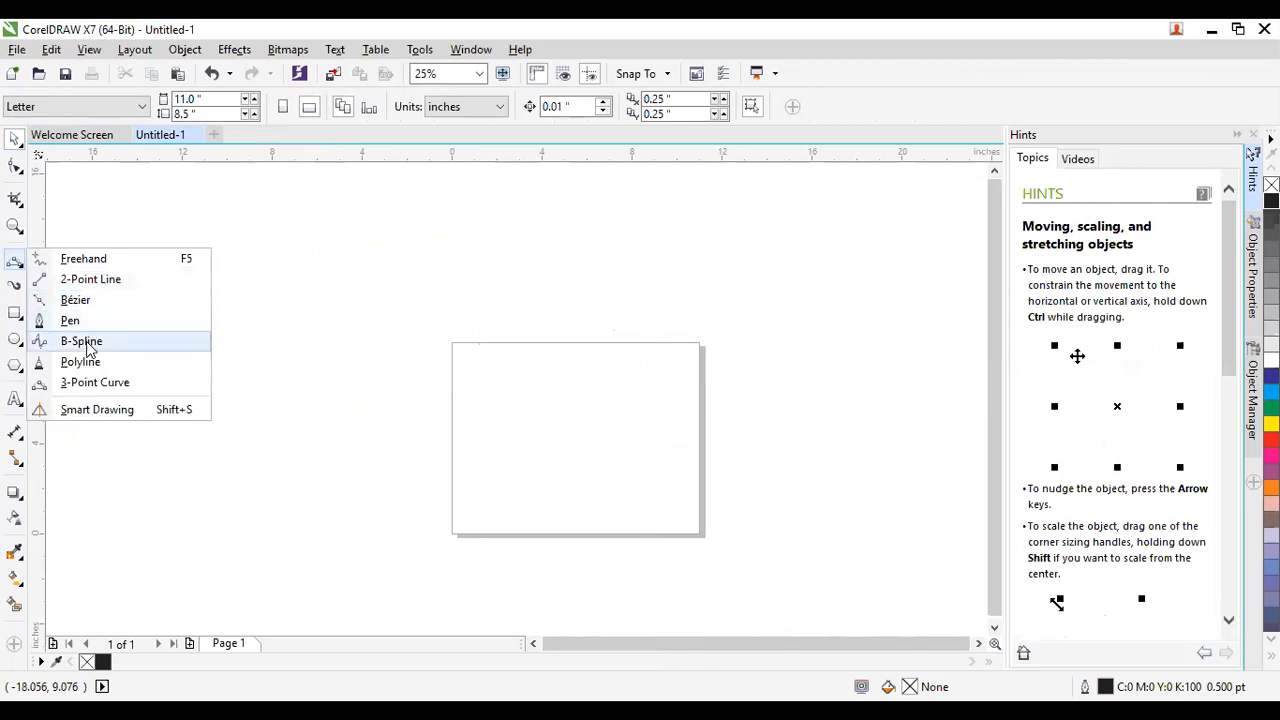
click(88, 345)
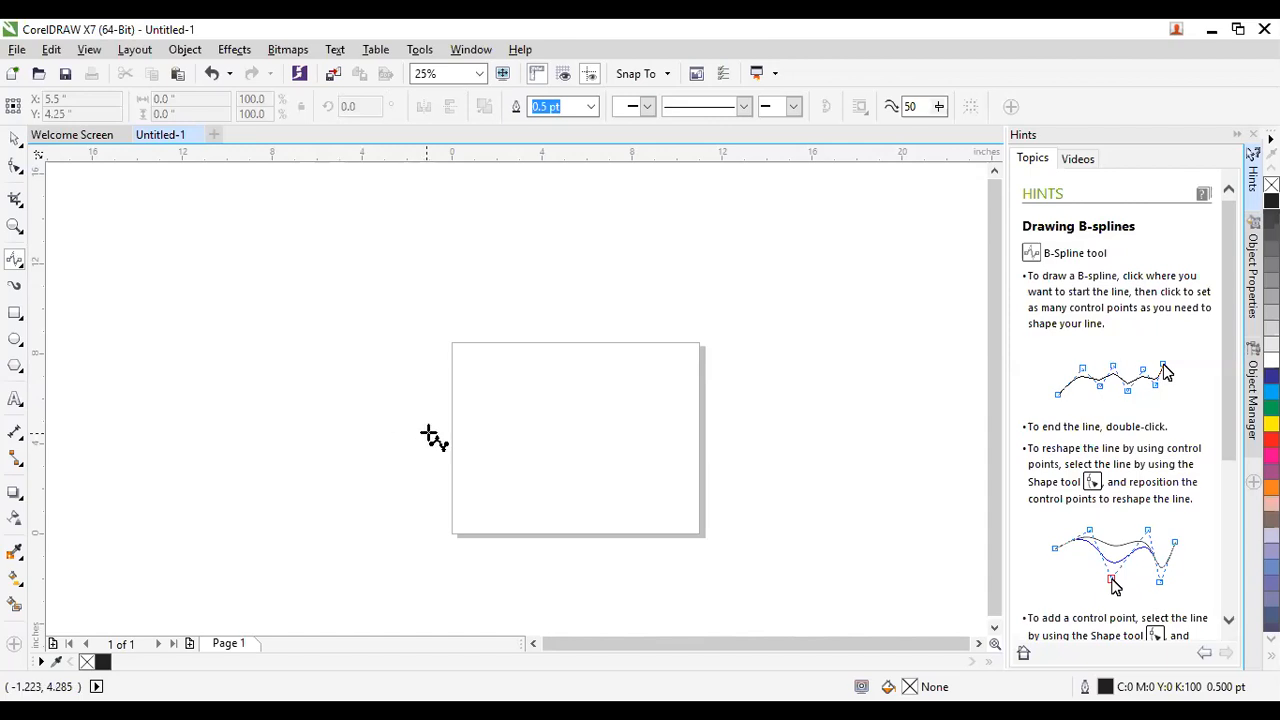
scroll(400, 414, up, 2)
scroll(486, 423, down, 2)
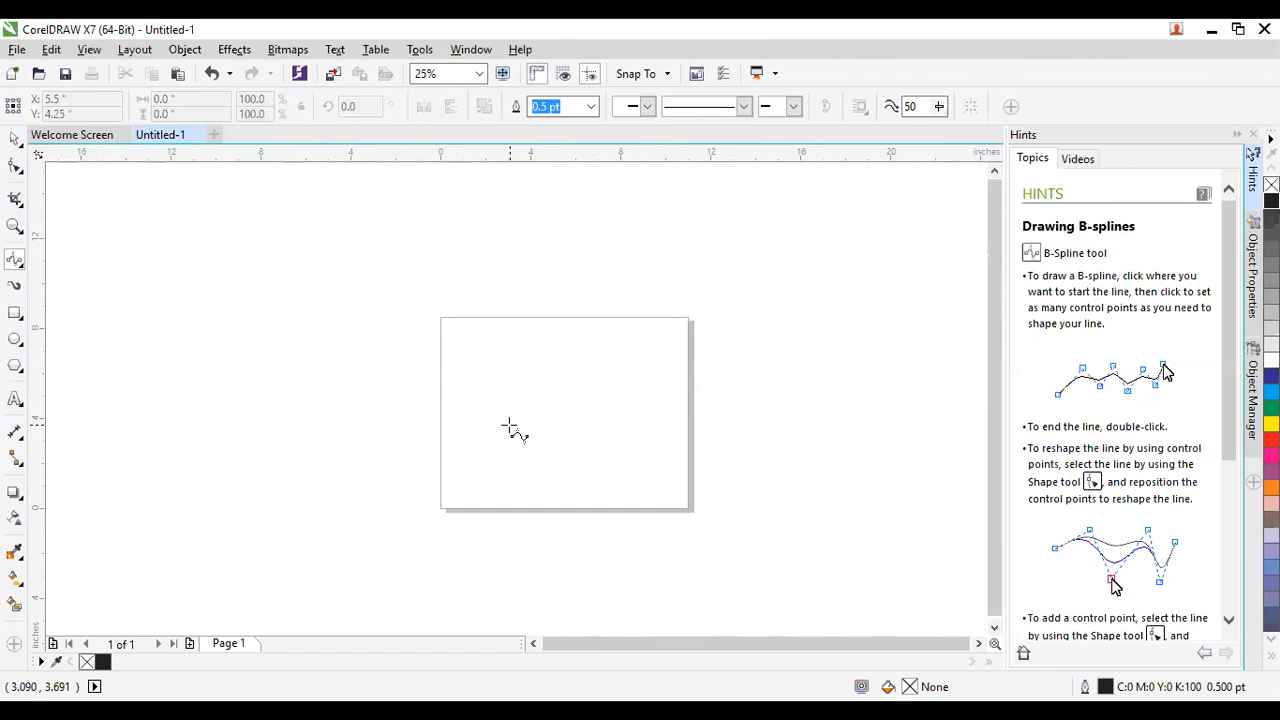
click(405, 452)
click(607, 418)
click(703, 370)
click(720, 258)
click(547, 214)
click(391, 271)
click(401, 373)
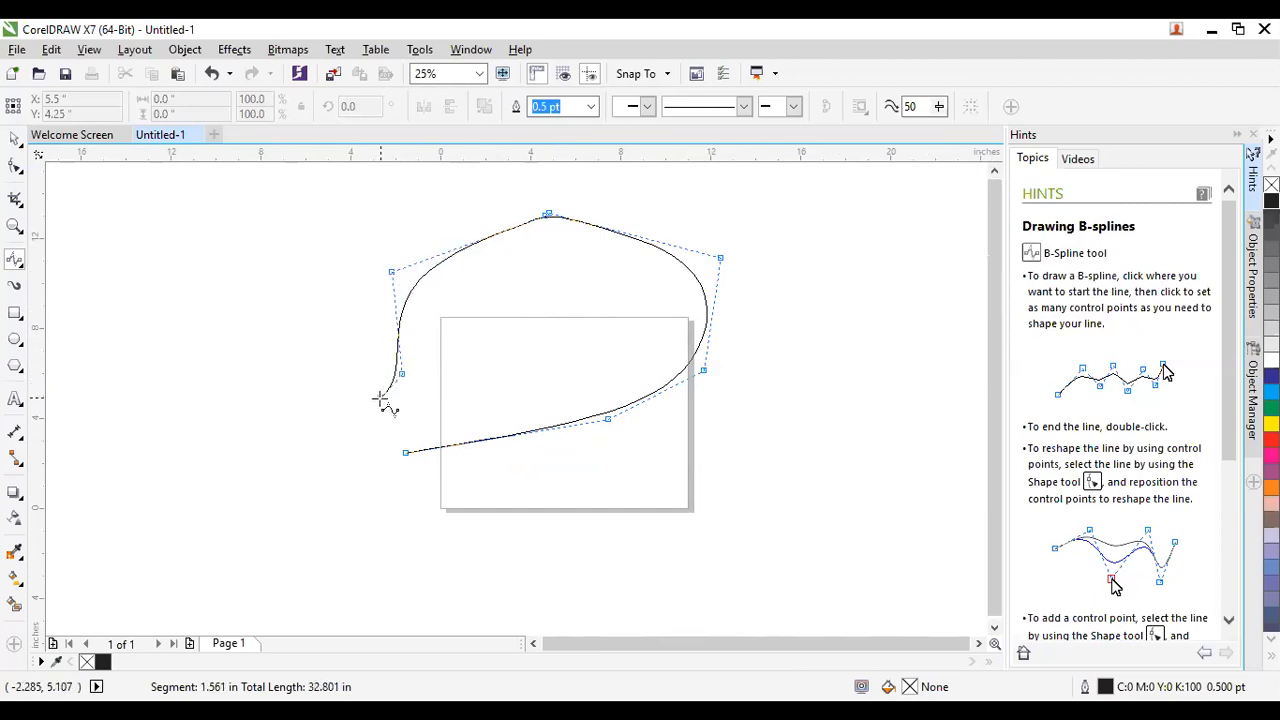
click(405, 452)
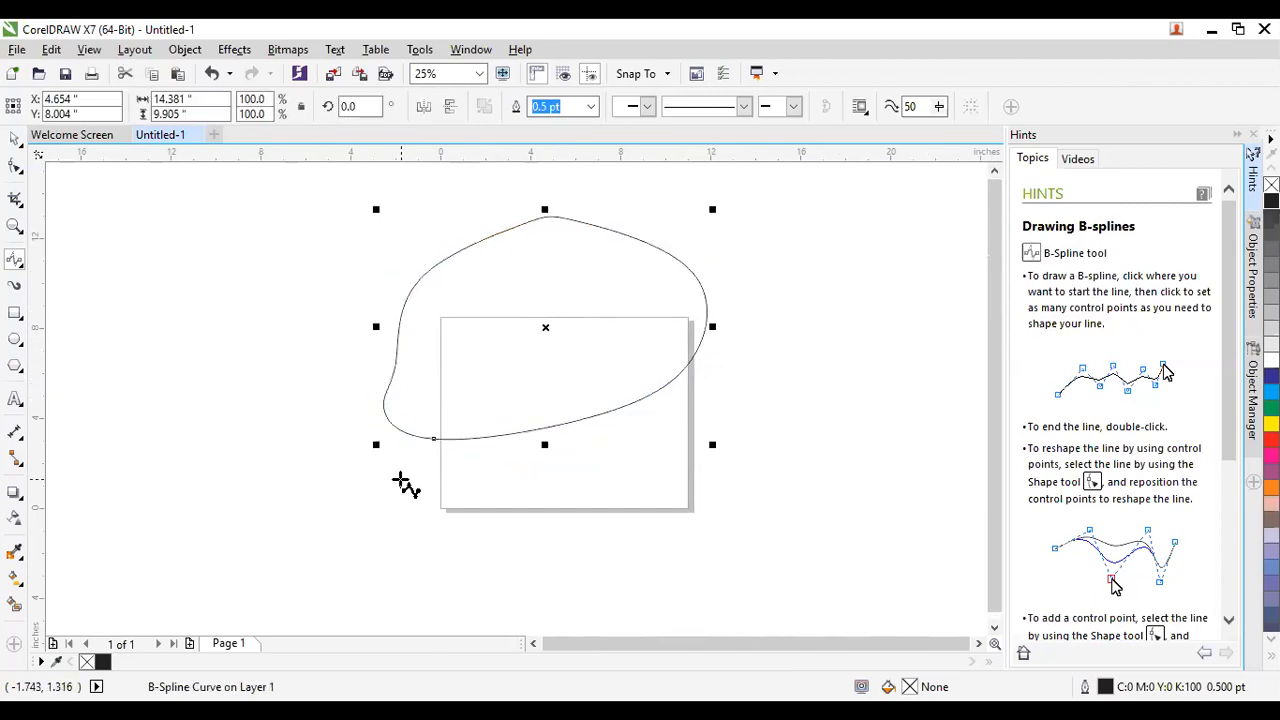
key(ctrl+z)
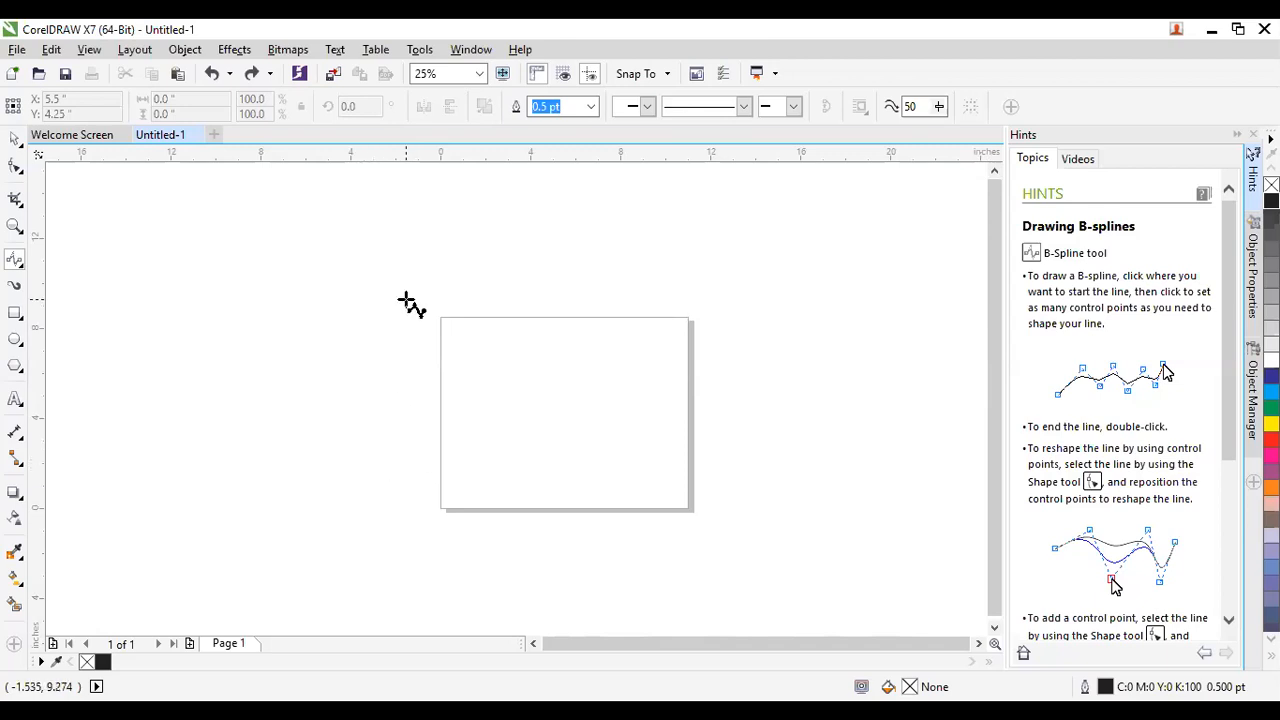
Draw a closed four-cornered B-spline about 10.83 by 8.83 inches across the page's upper edge, and undo it.
click(384, 264)
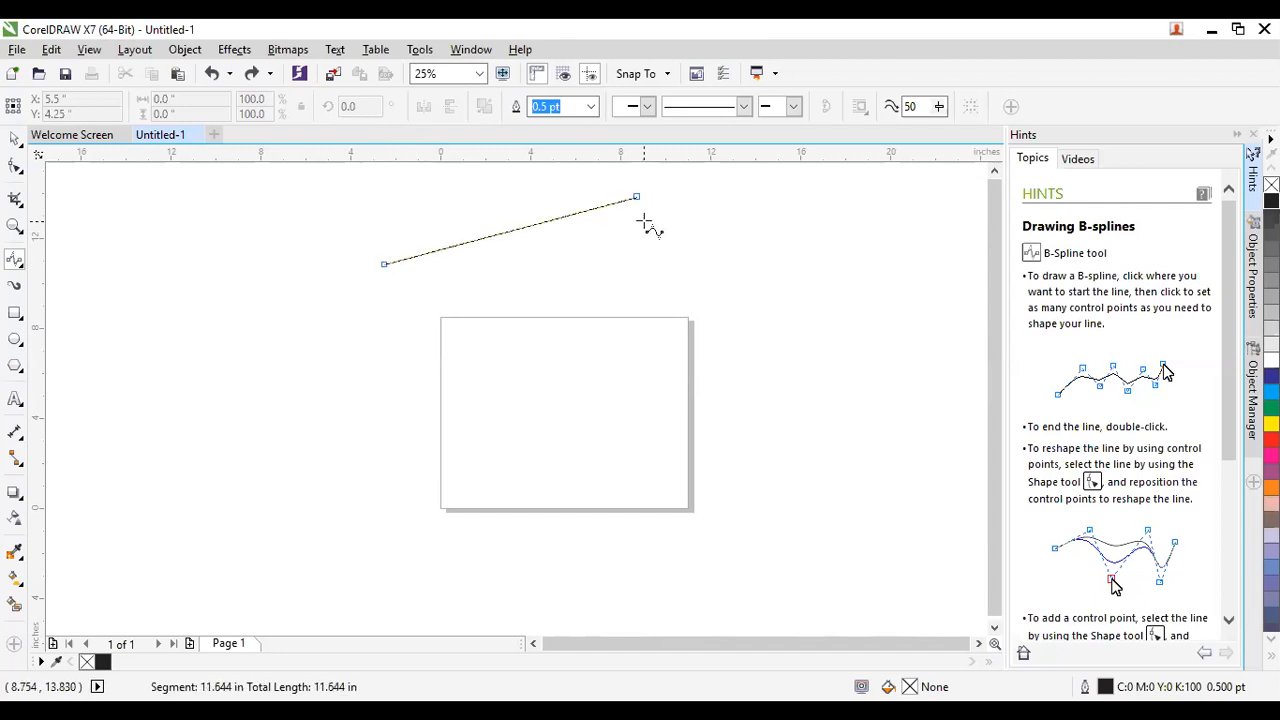
click(642, 196)
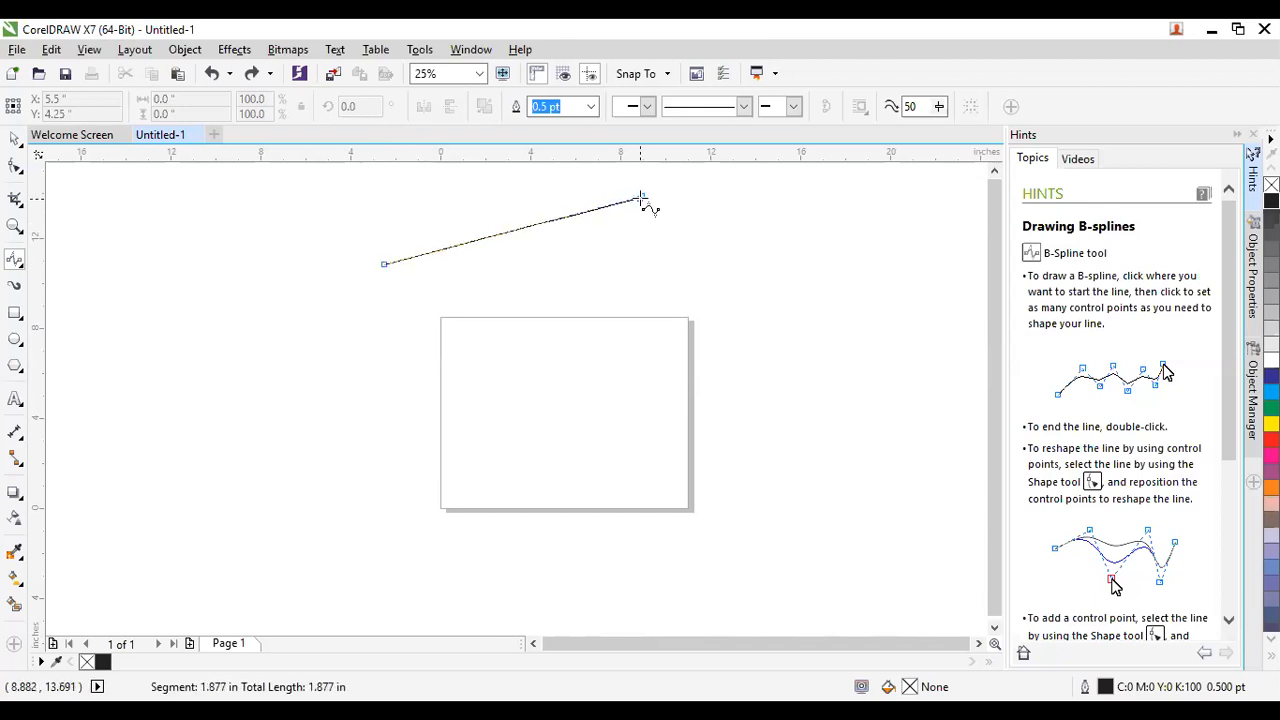
click(696, 370)
click(443, 432)
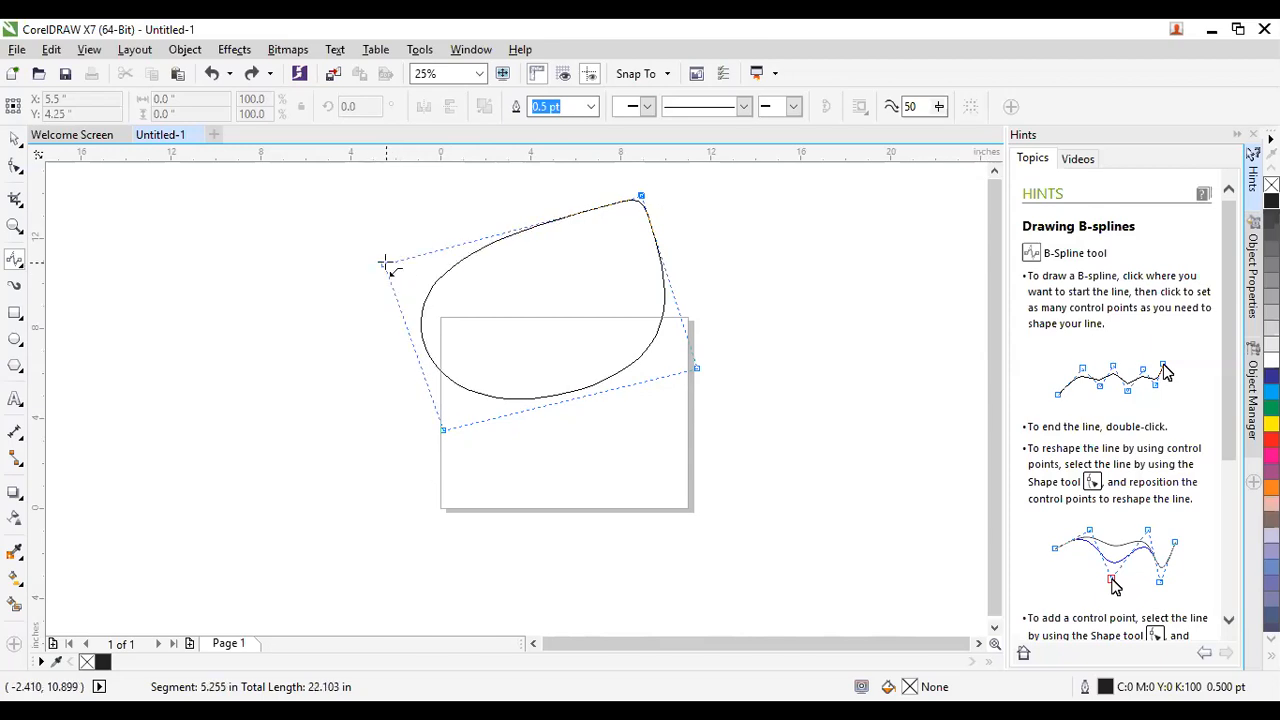
click(385, 262)
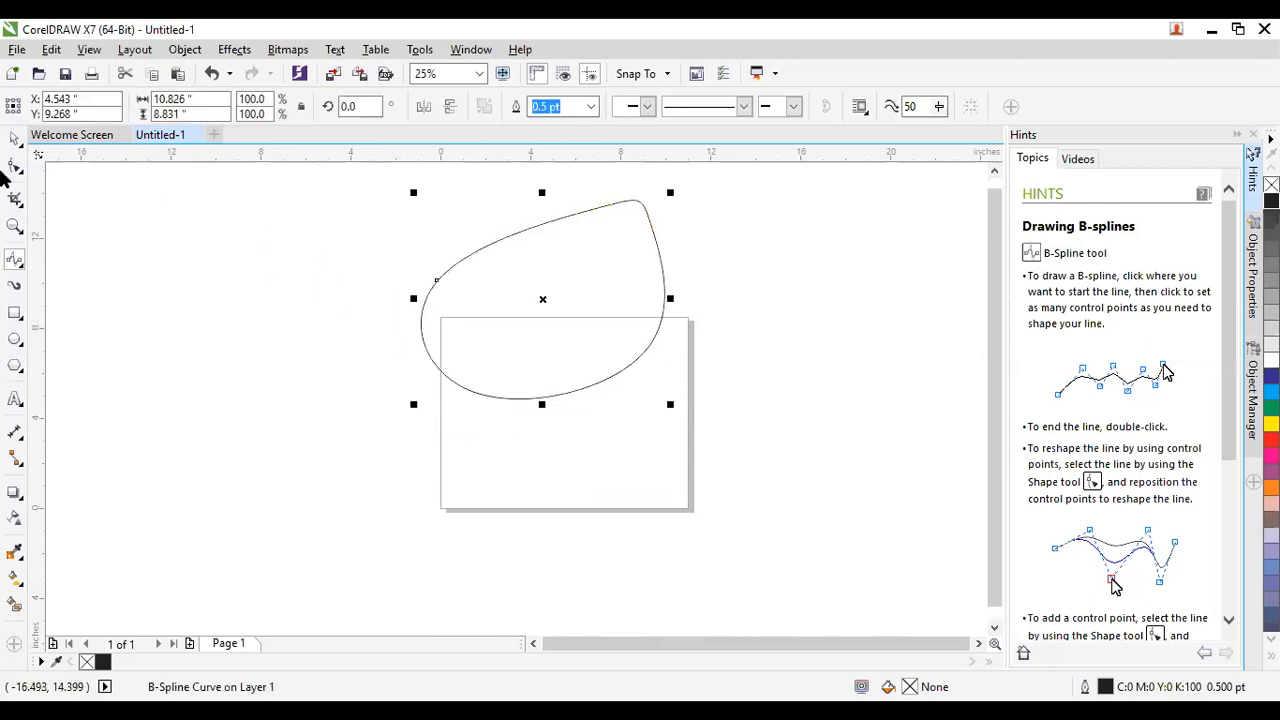
key(ctrl+z)
Draw a closed B-spline around the page from control points at the corners of a rectangle about 19.25 by 10.7 inches.
click(332, 336)
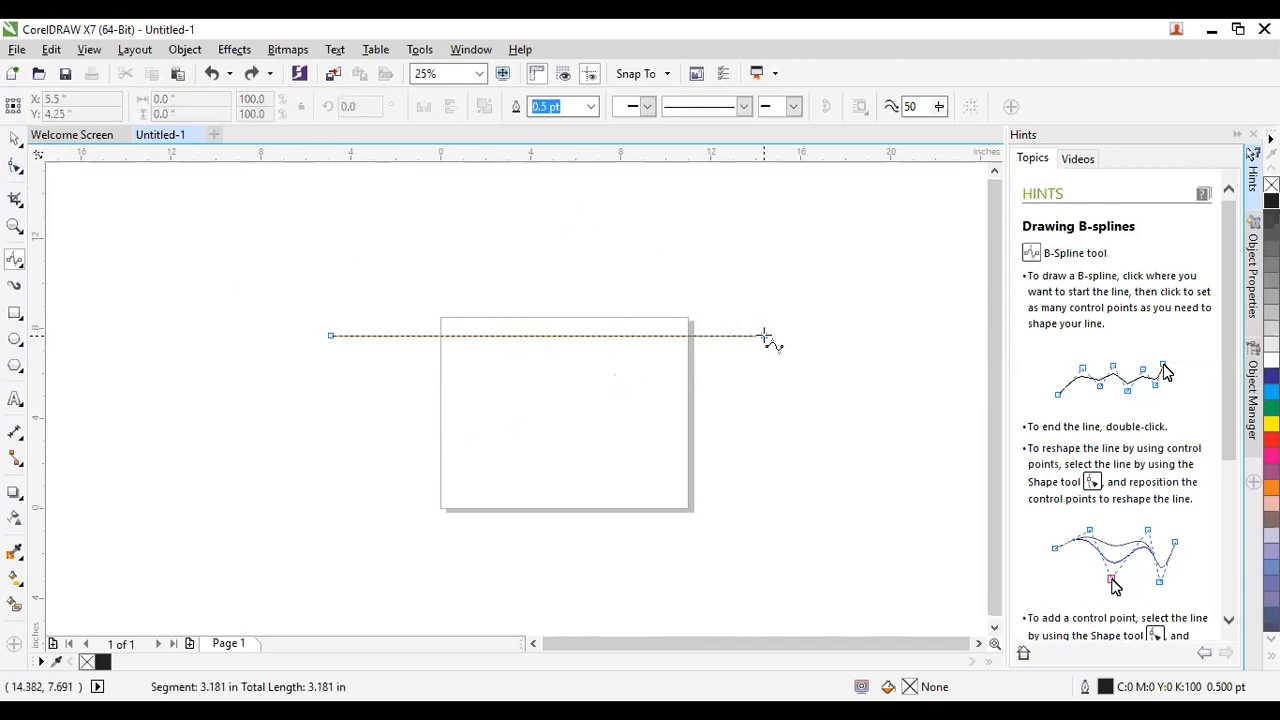
double_click(764, 336)
click(766, 335)
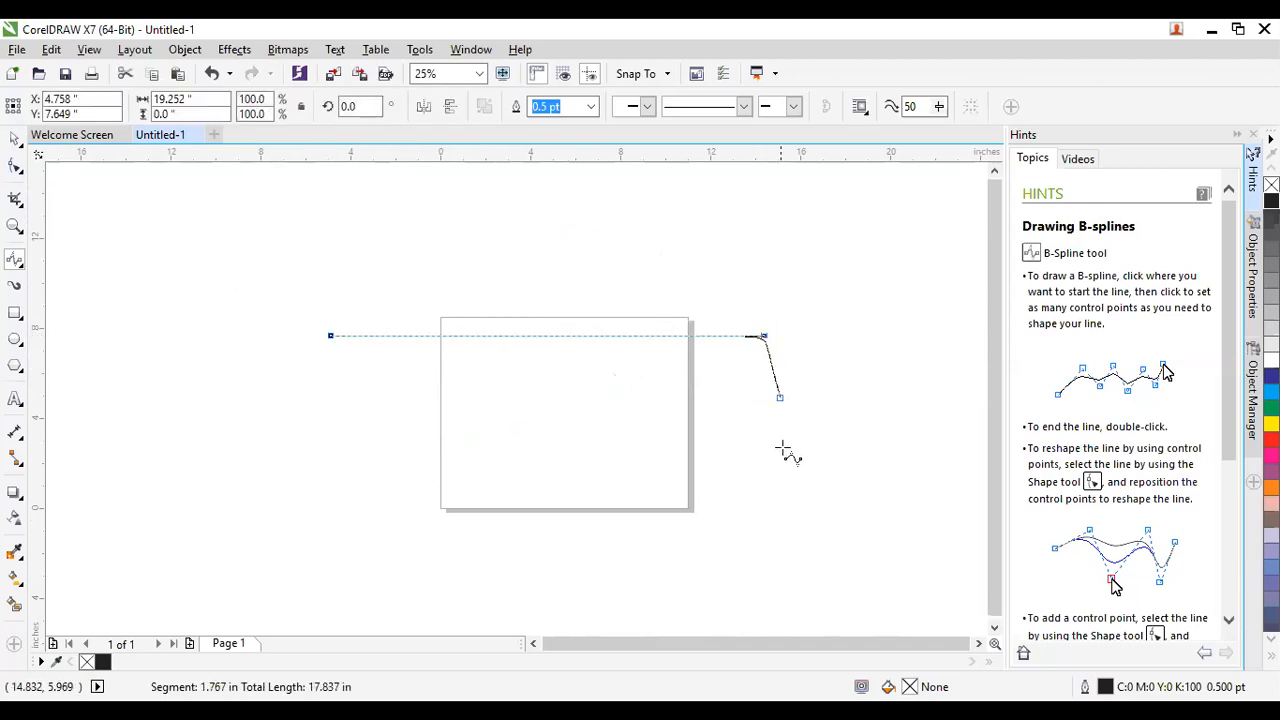
click(763, 575)
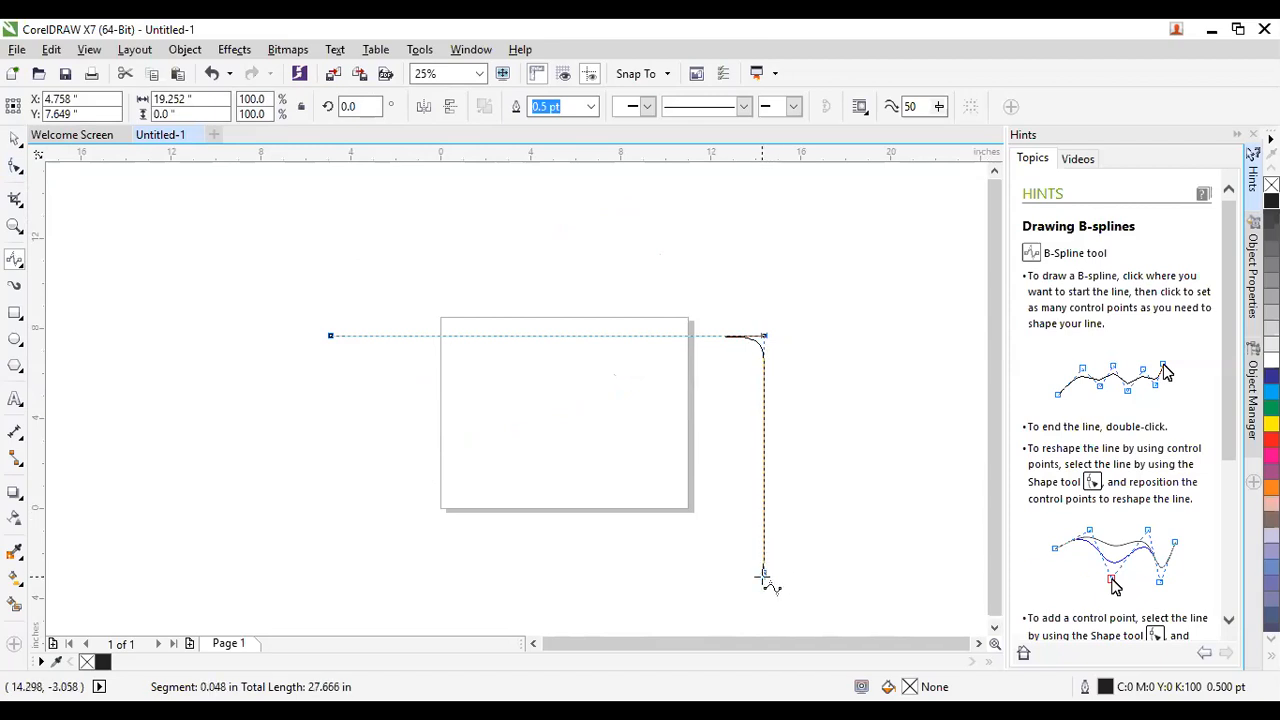
click(336, 575)
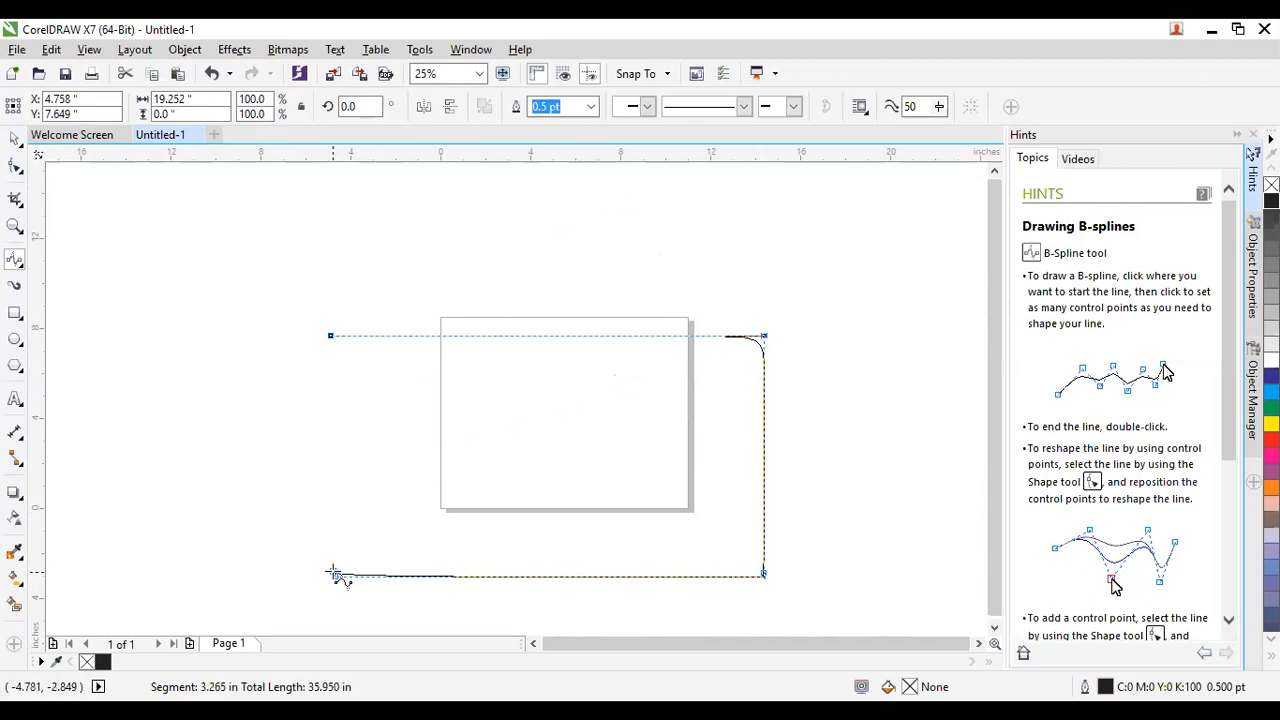
click(331, 337)
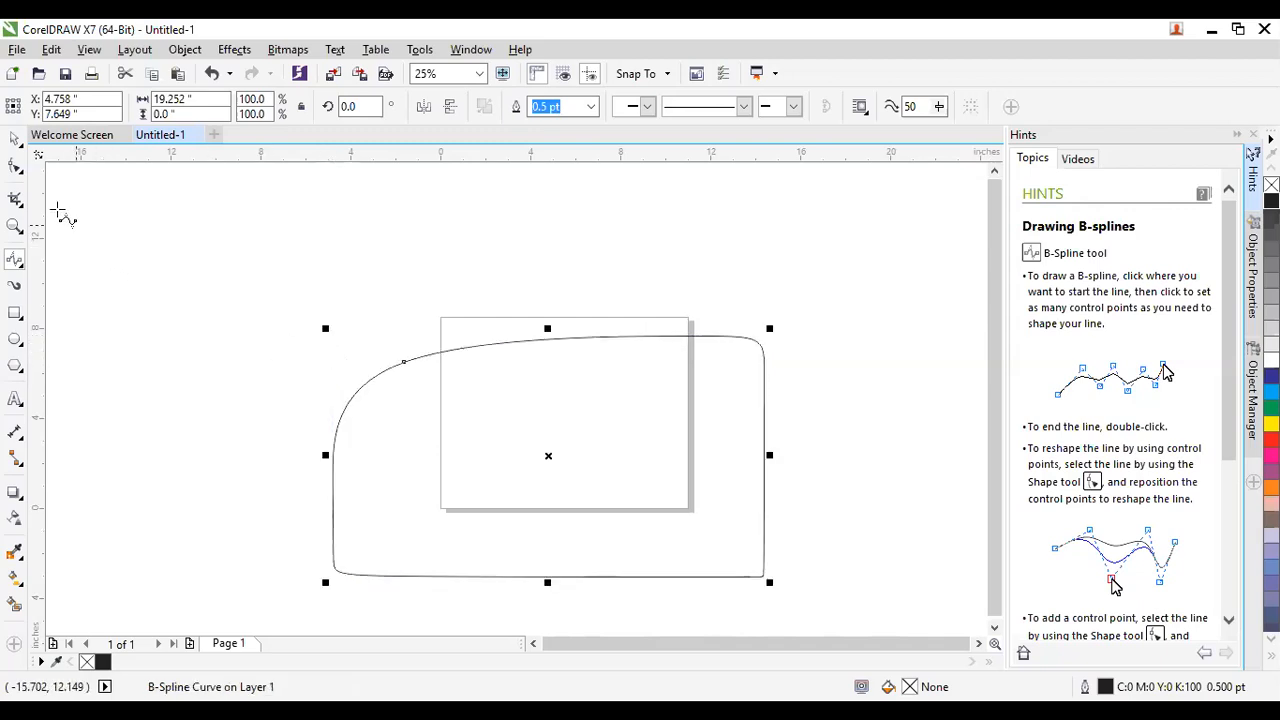
Clamp the control point at the B-spline's widely rounded upper-left corner to make it sharp, and deselect the curve.
click(15, 166)
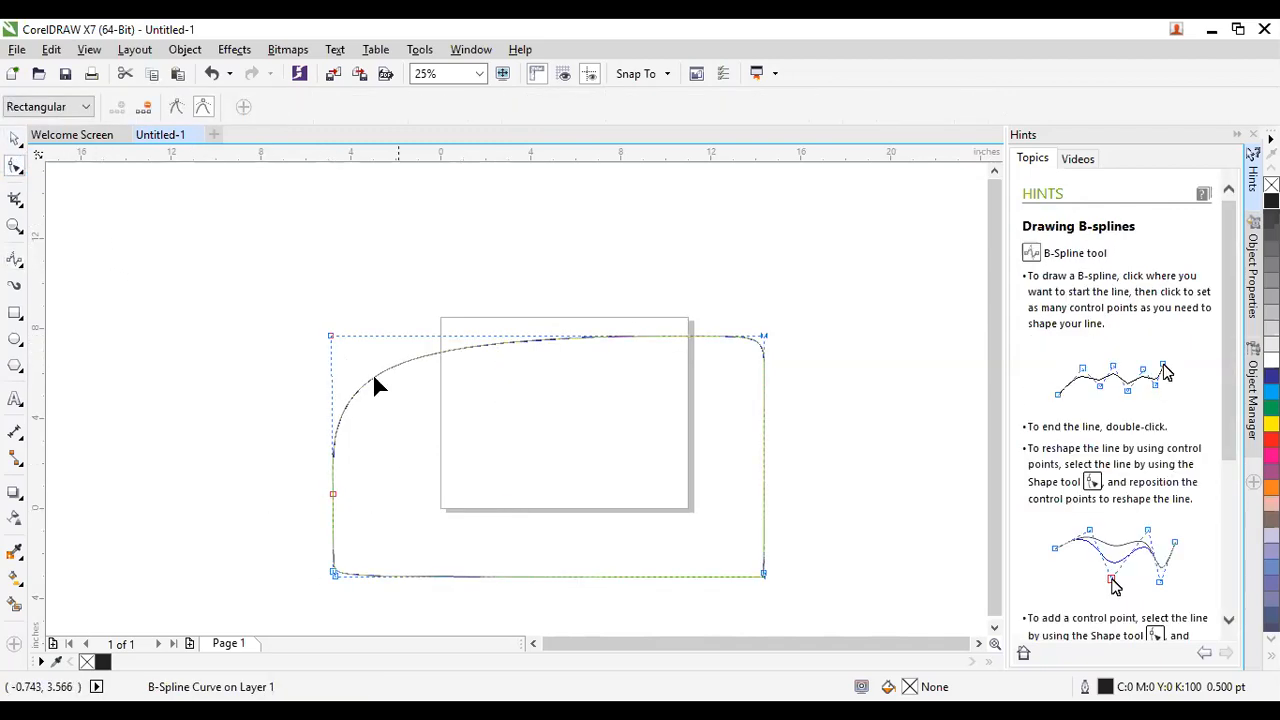
click(177, 107)
click(92, 197)
click(477, 425)
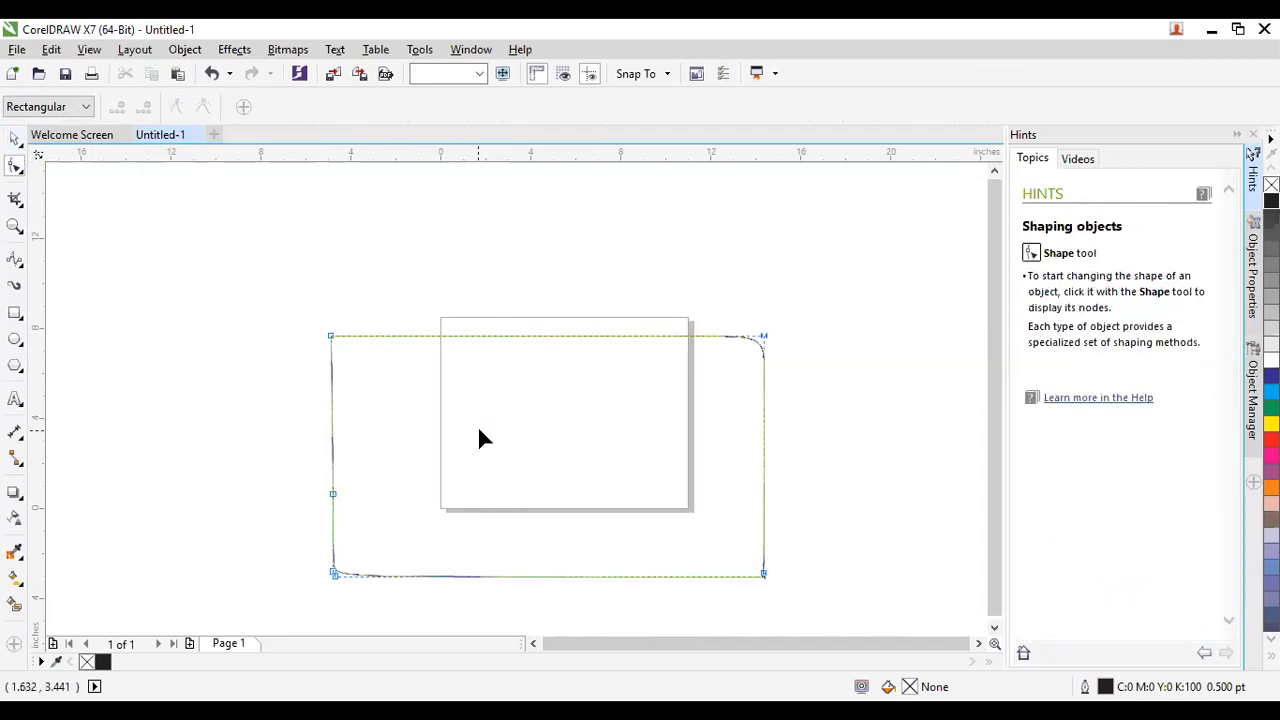
Select the rectangular B-spline around the page as an object and delete it.
click(14, 139)
click(158, 282)
click(346, 394)
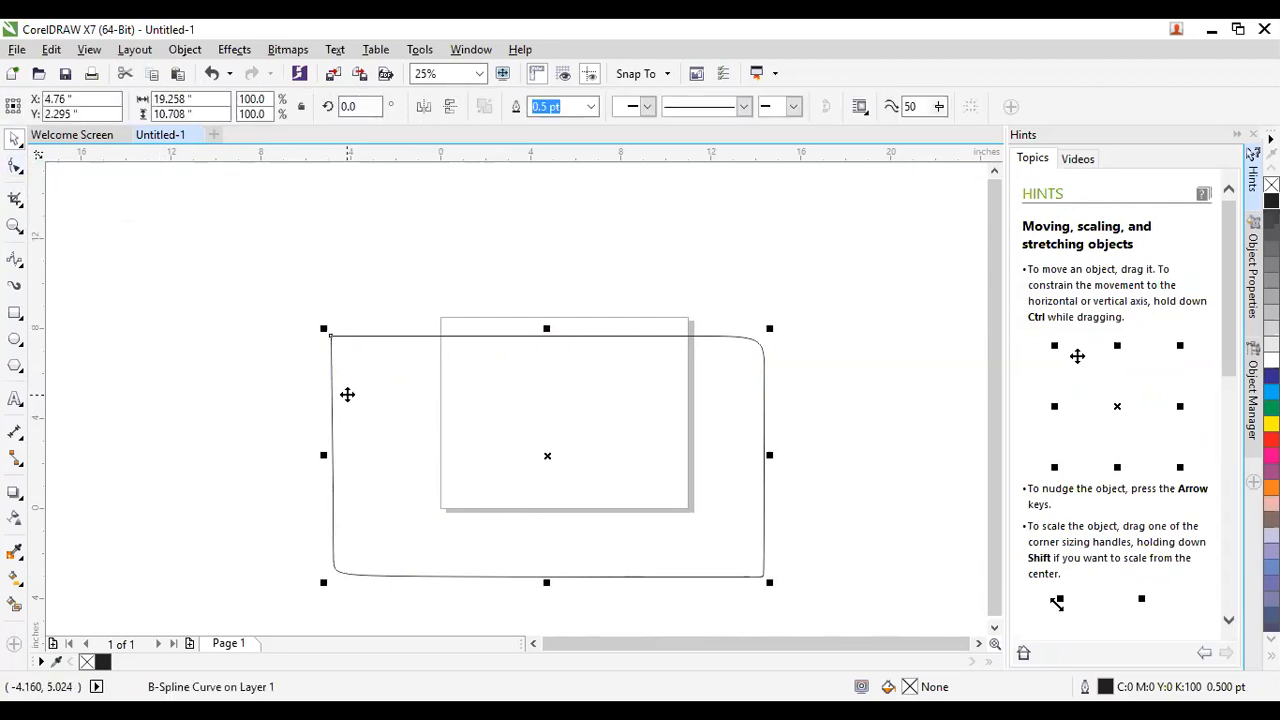
click(346, 393)
key(Delete)
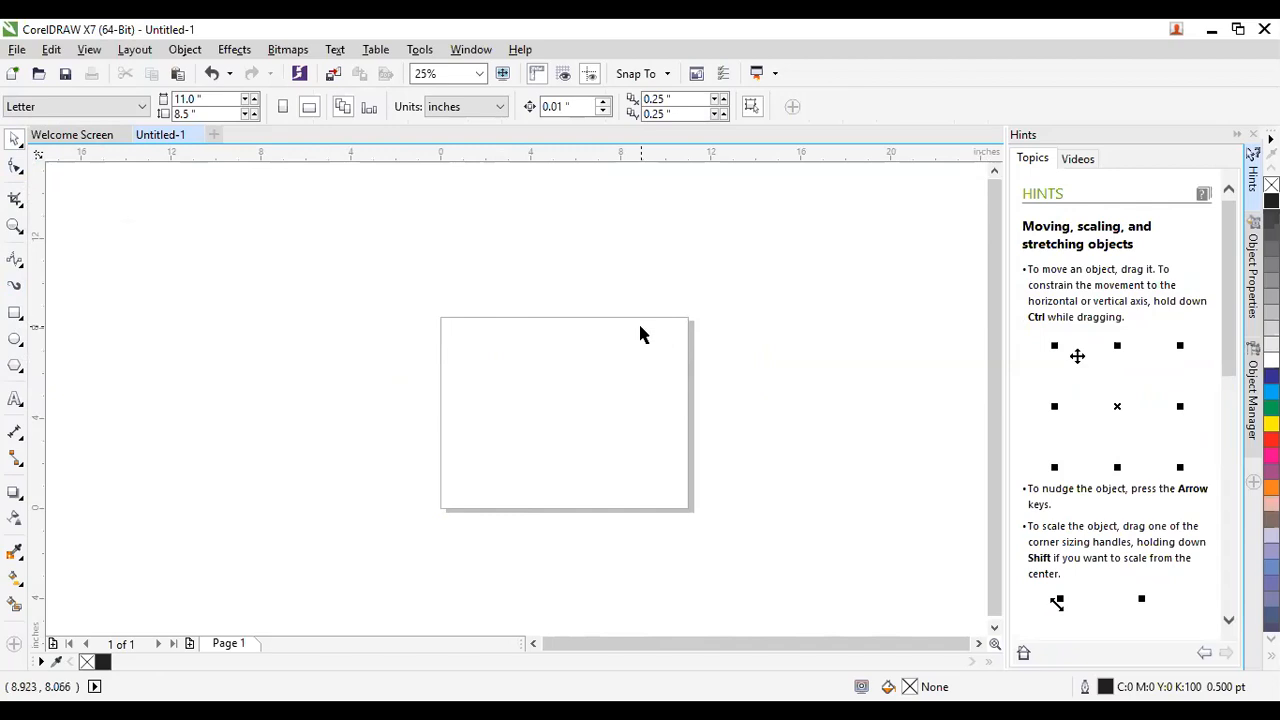
click(21, 268)
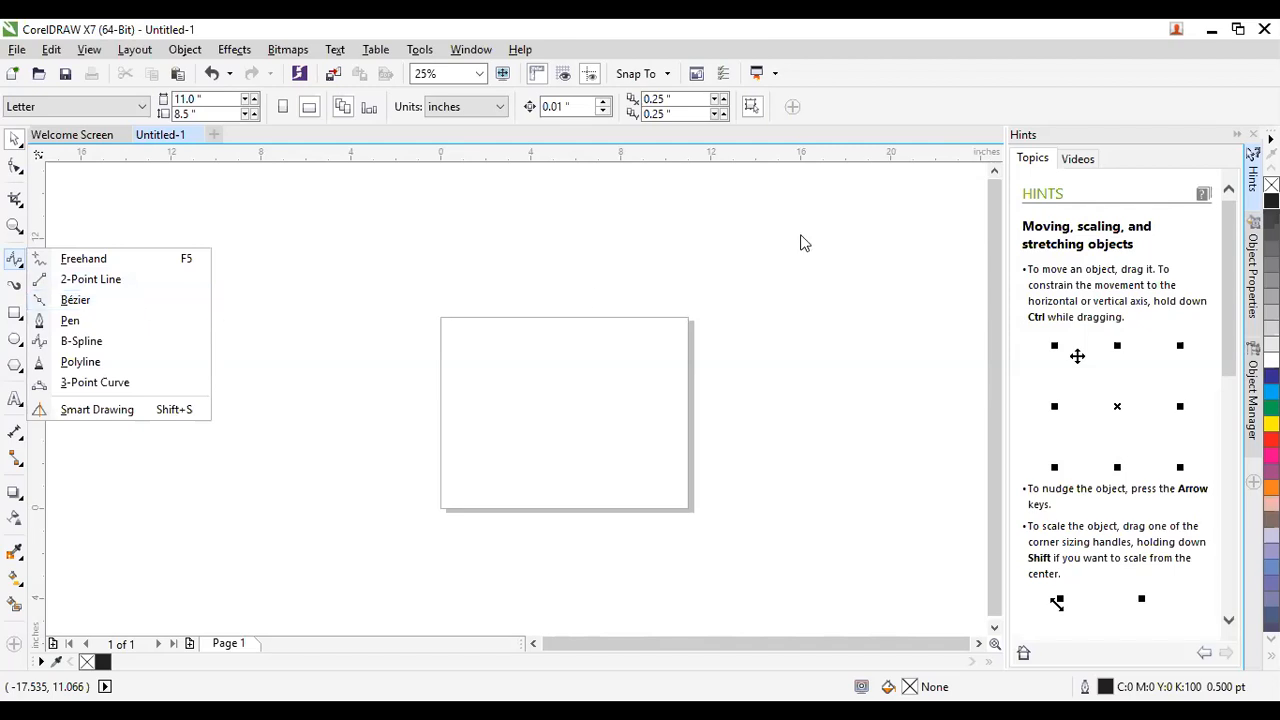
click(567, 388)
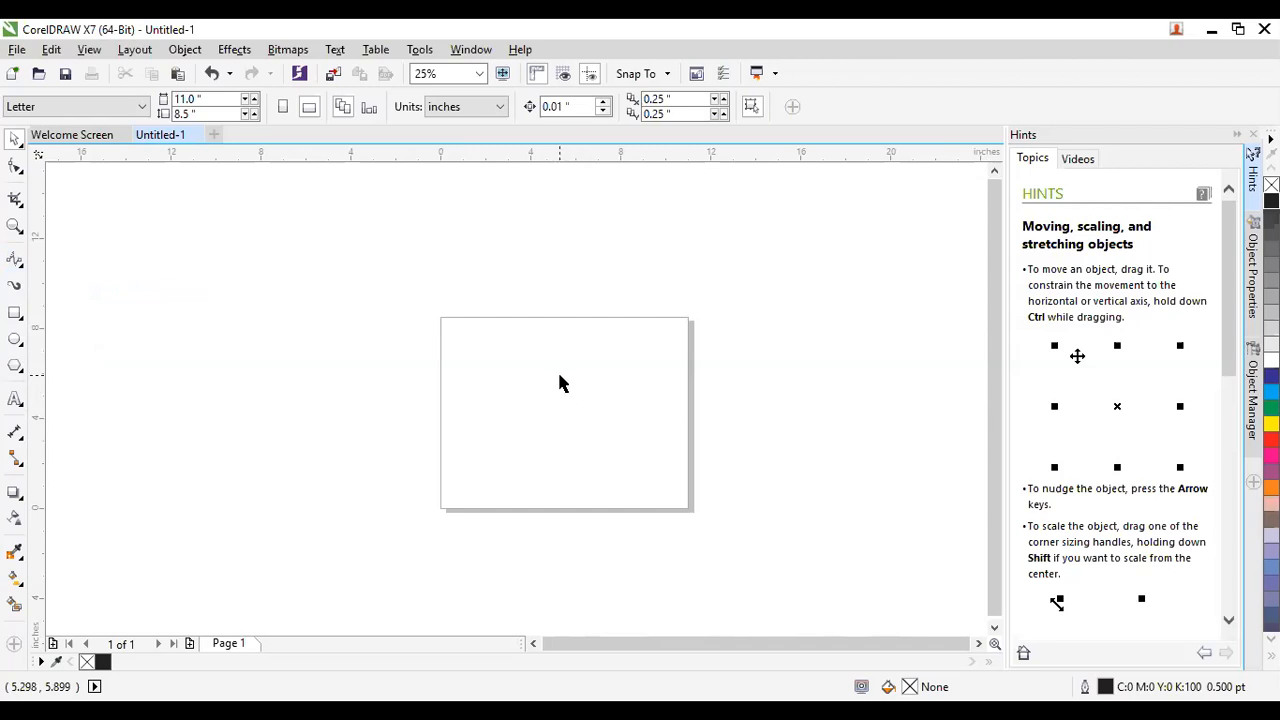
Bring the masked emoji bitmap, 3.556 by 3.556 inches, into the drawing at the page's lower-left corner, and maximize the window.
click(1236, 28)
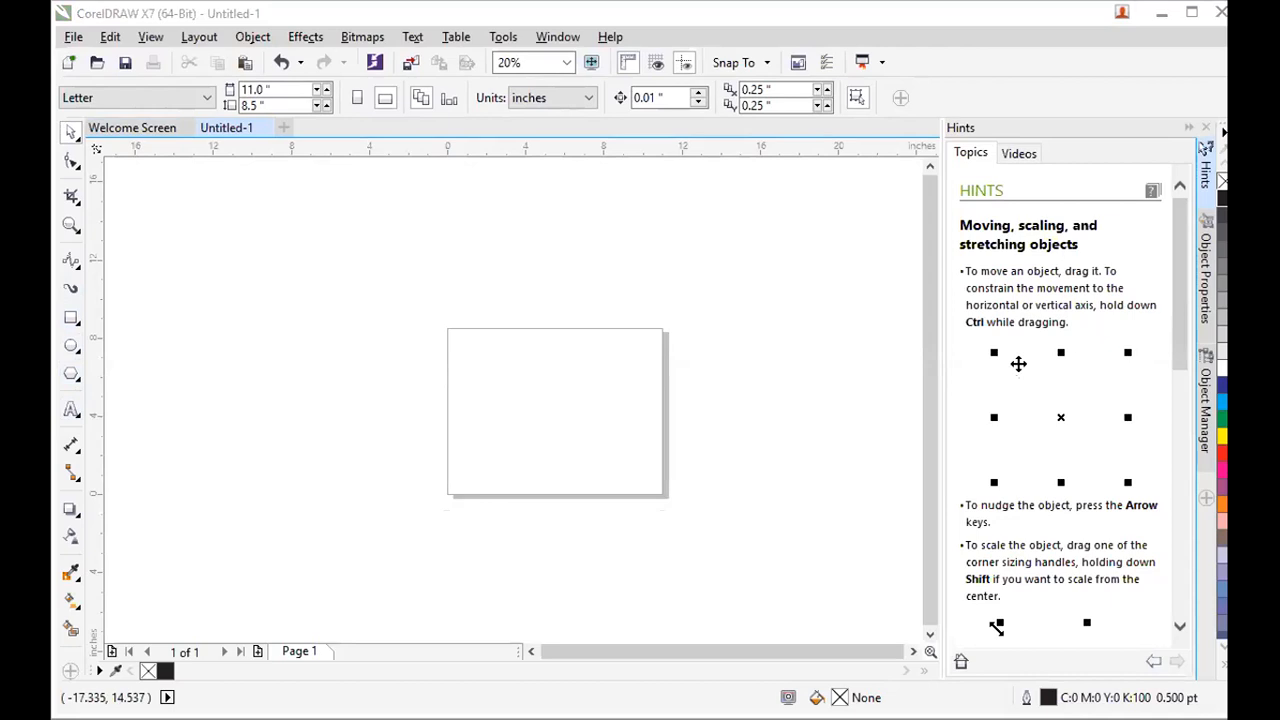
click(1188, 14)
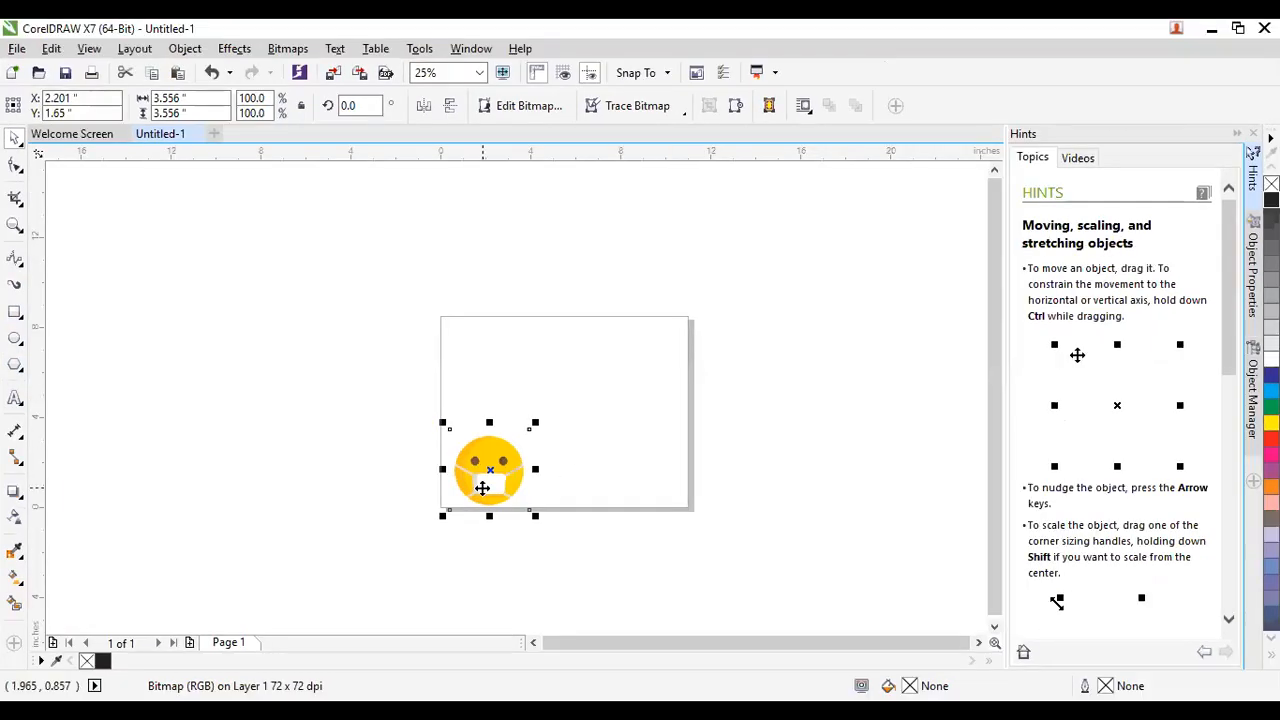
Move the emoji bitmap up to the middle of the page, centred at about X 5.95, Y 5.15 inches.
drag(490, 469, 575, 392)
scroll(552, 433, up, 1)
scroll(553, 440, down, 1)
scroll(587, 405, up, 1)
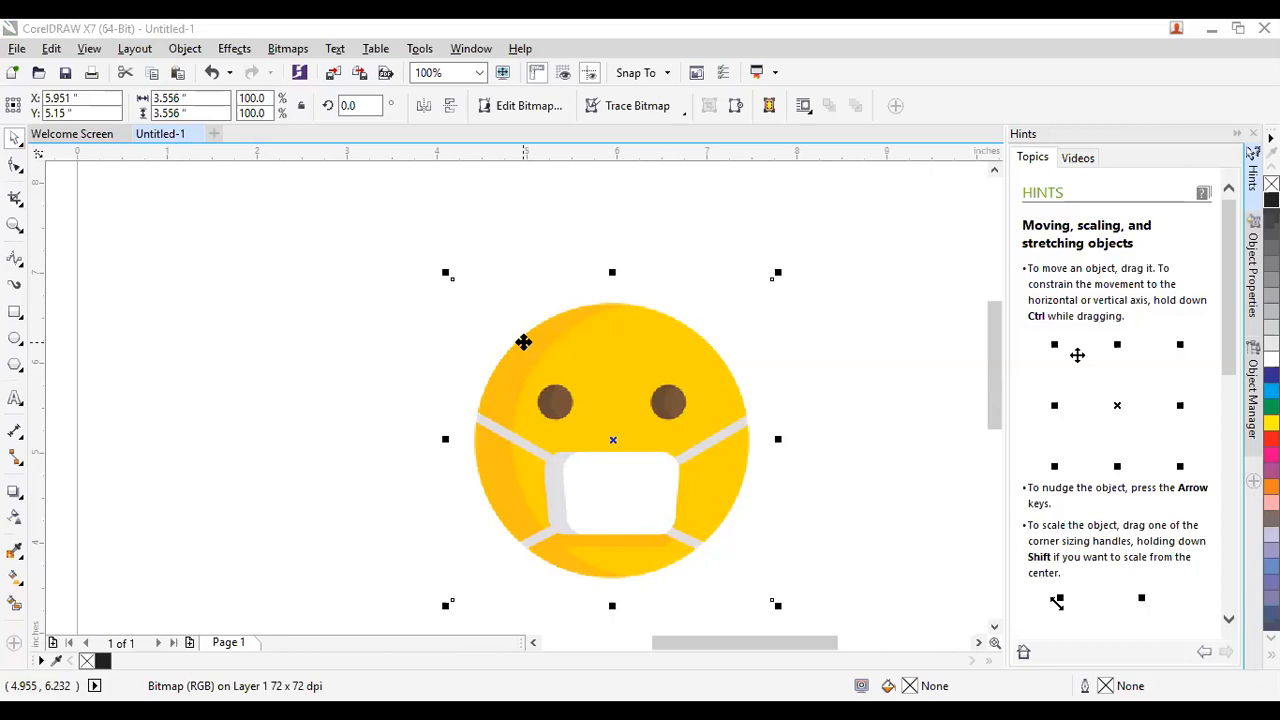
Switch from the B-Spline tool to the 3-Point Curve tool for tracing the emoji.
click(16, 258)
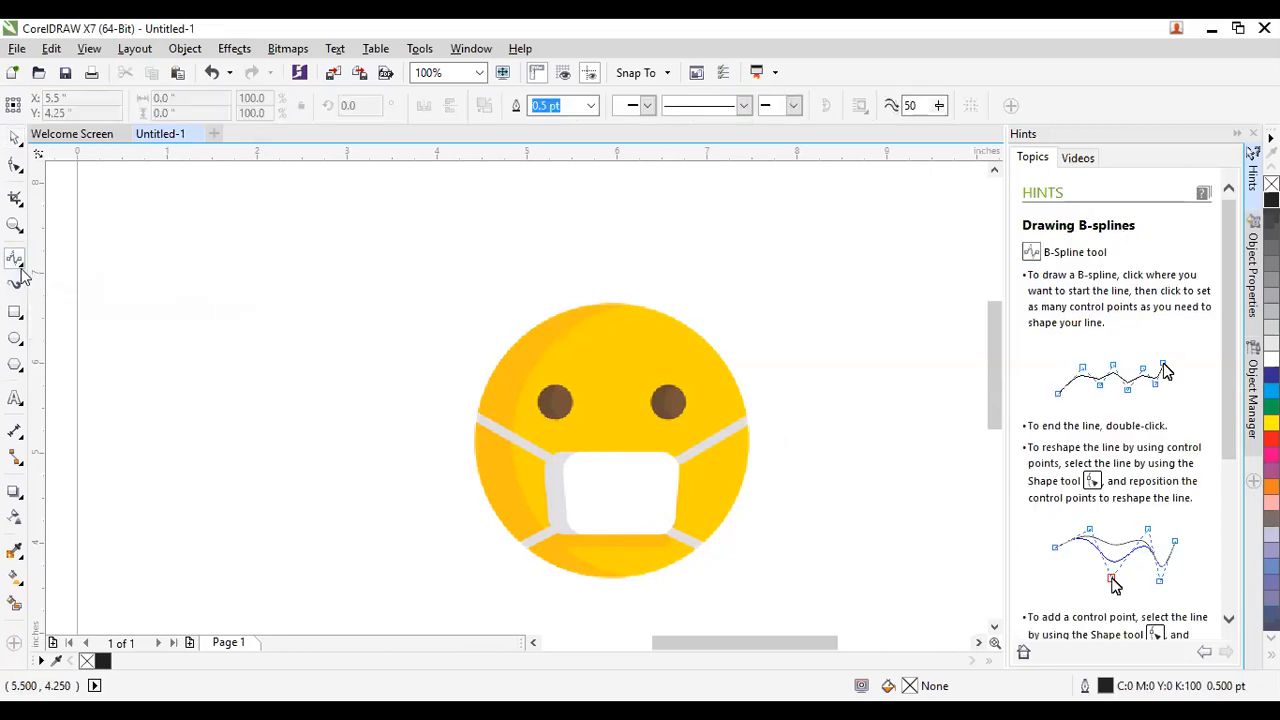
click(20, 268)
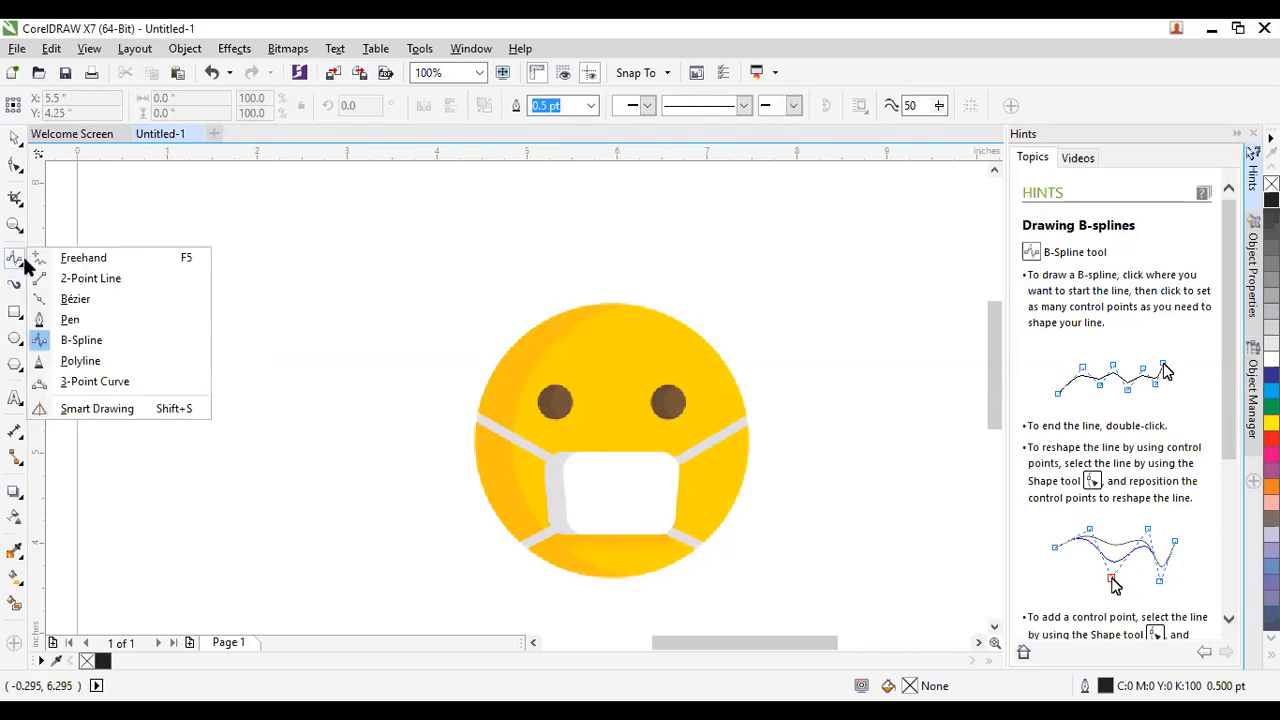
click(158, 381)
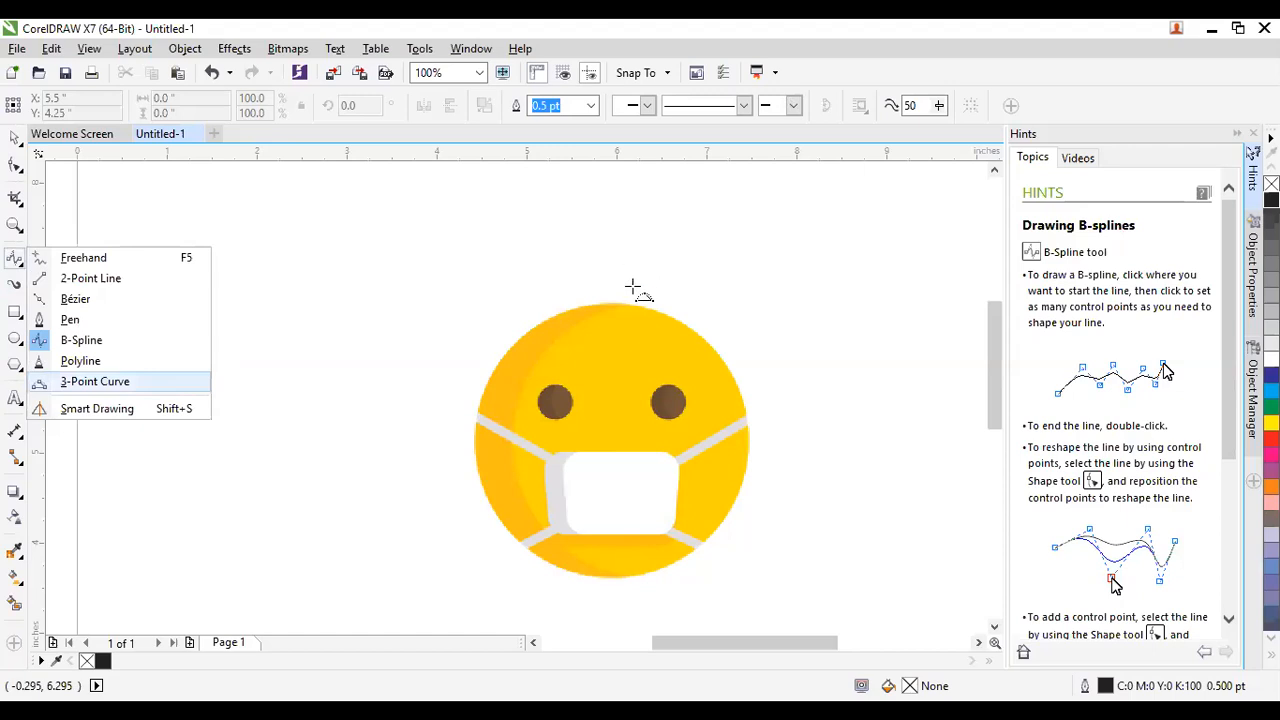
scroll(609, 323, up, 1)
scroll(425, 228, down, 1)
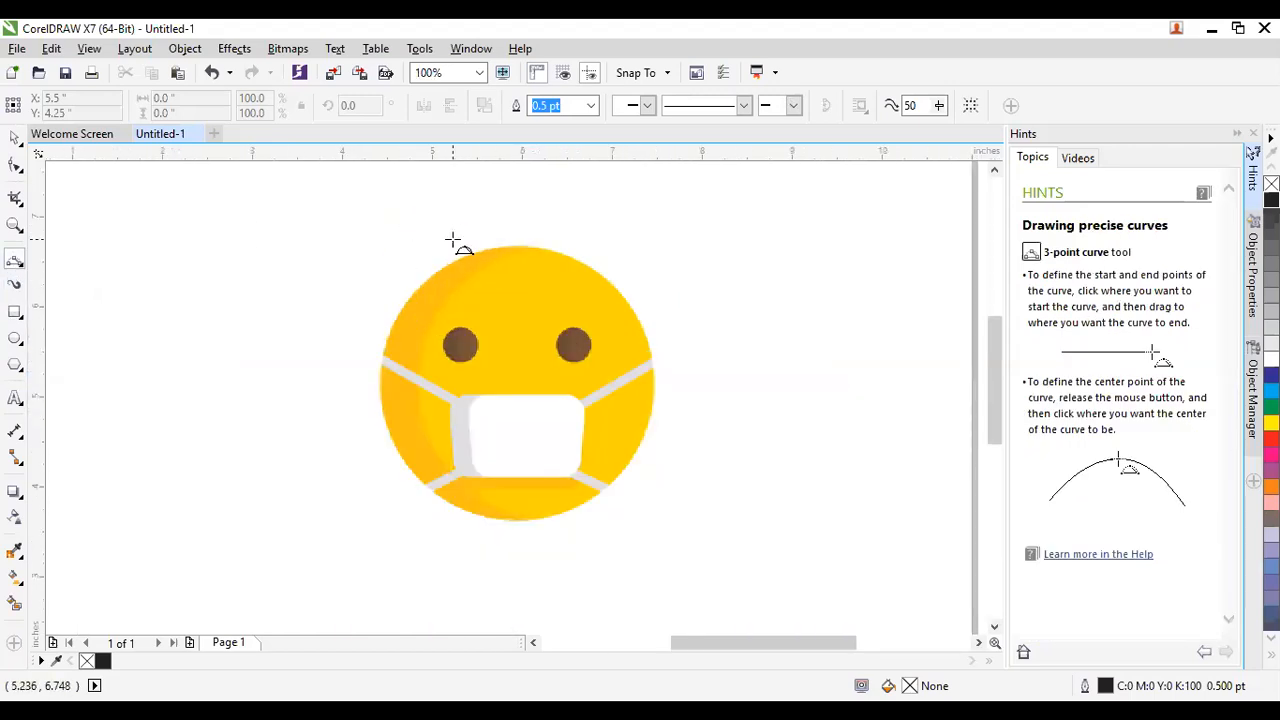
scroll(448, 260, up, 1)
scroll(484, 285, up, 1)
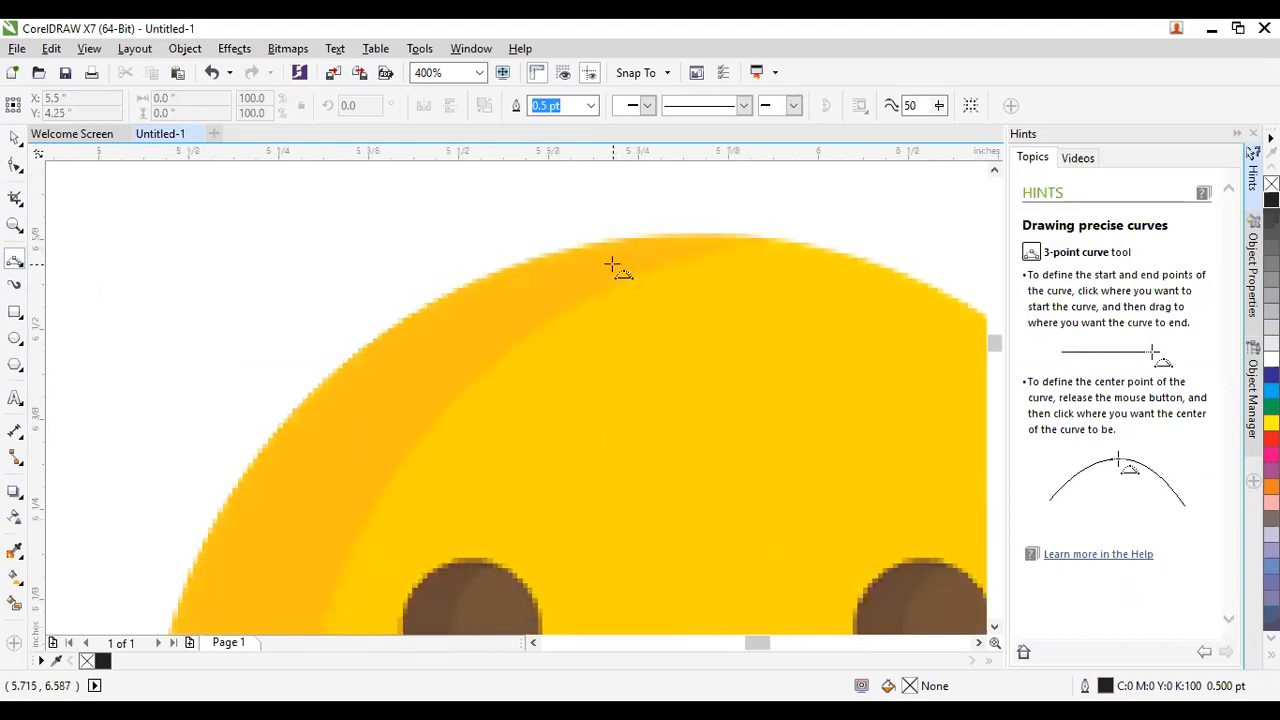
scroll(585, 268, up, 1)
scroll(349, 277, down, 1)
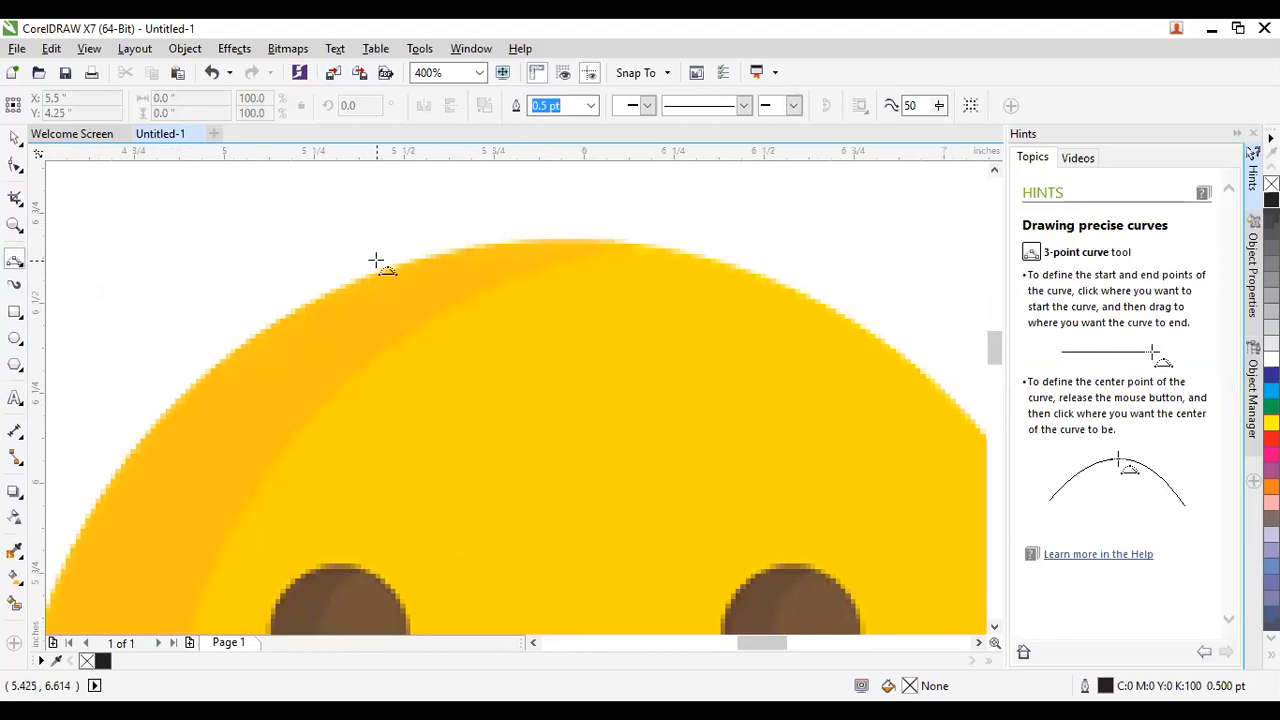
scroll(734, 380, down, 2)
scroll(734, 380, up, 2)
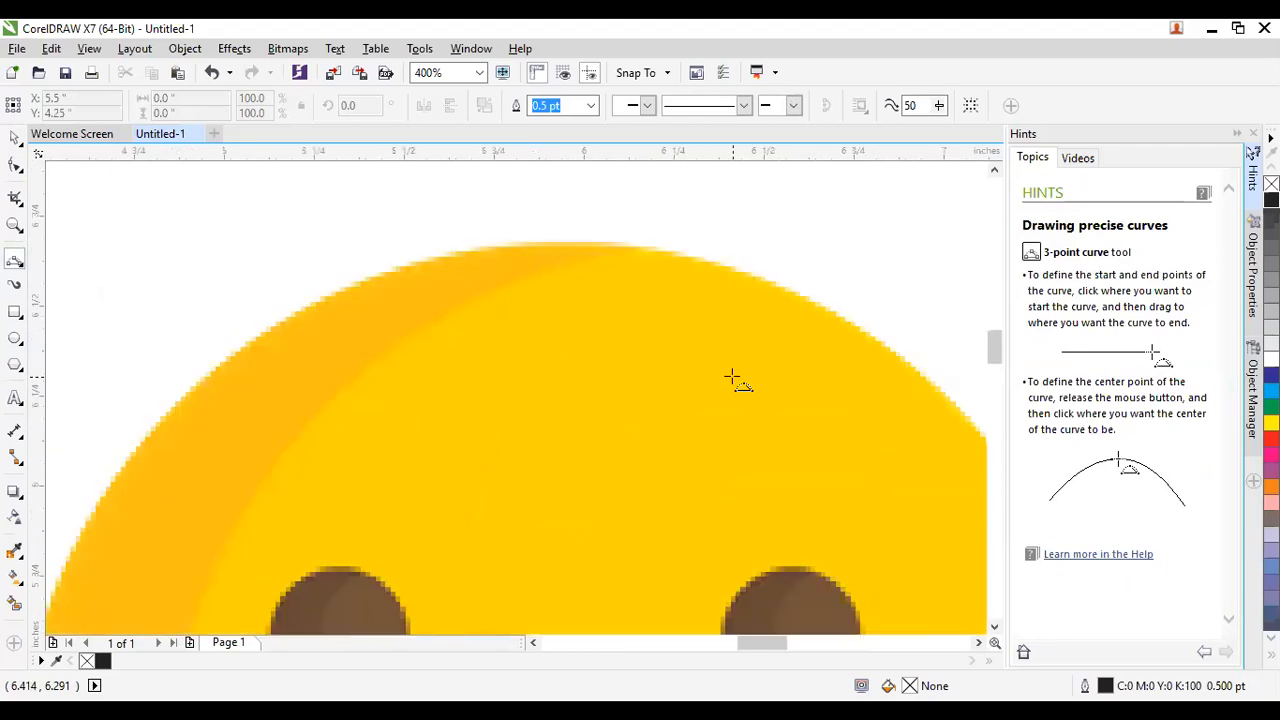
scroll(509, 289, down, 3)
scroll(509, 289, up, 1)
scroll(491, 252, up, 1)
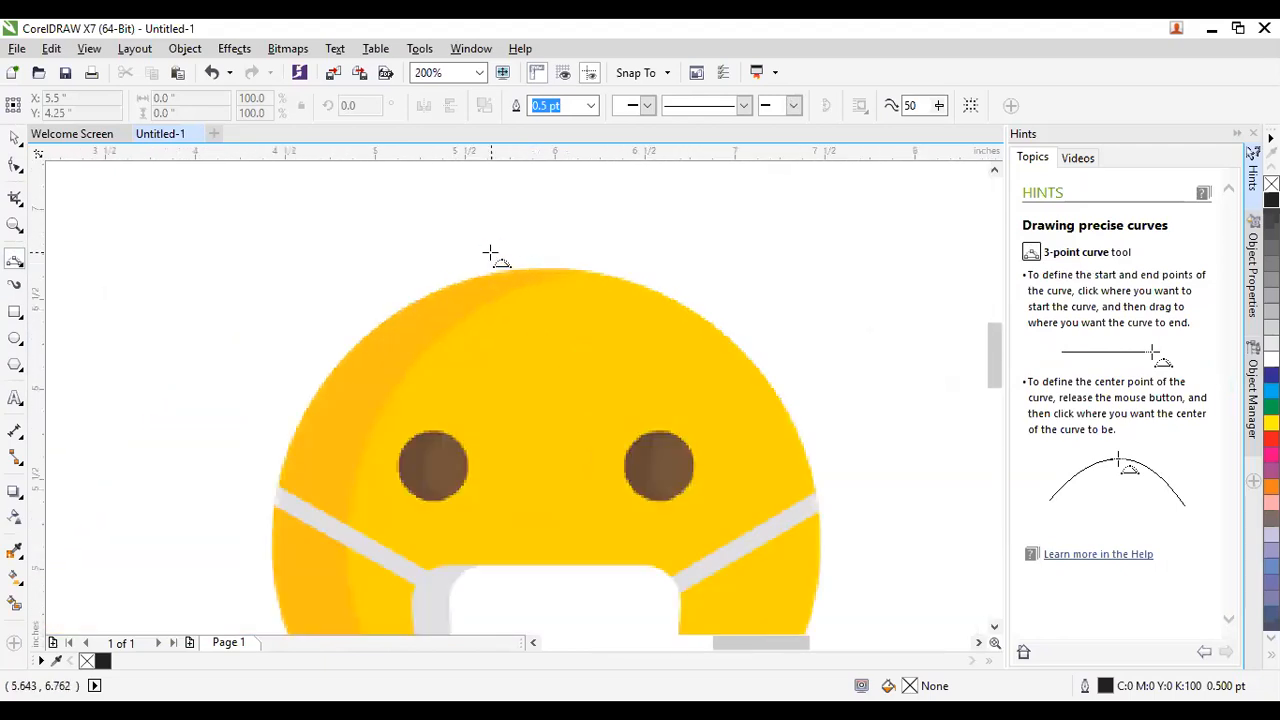
scroll(491, 256, up, 1)
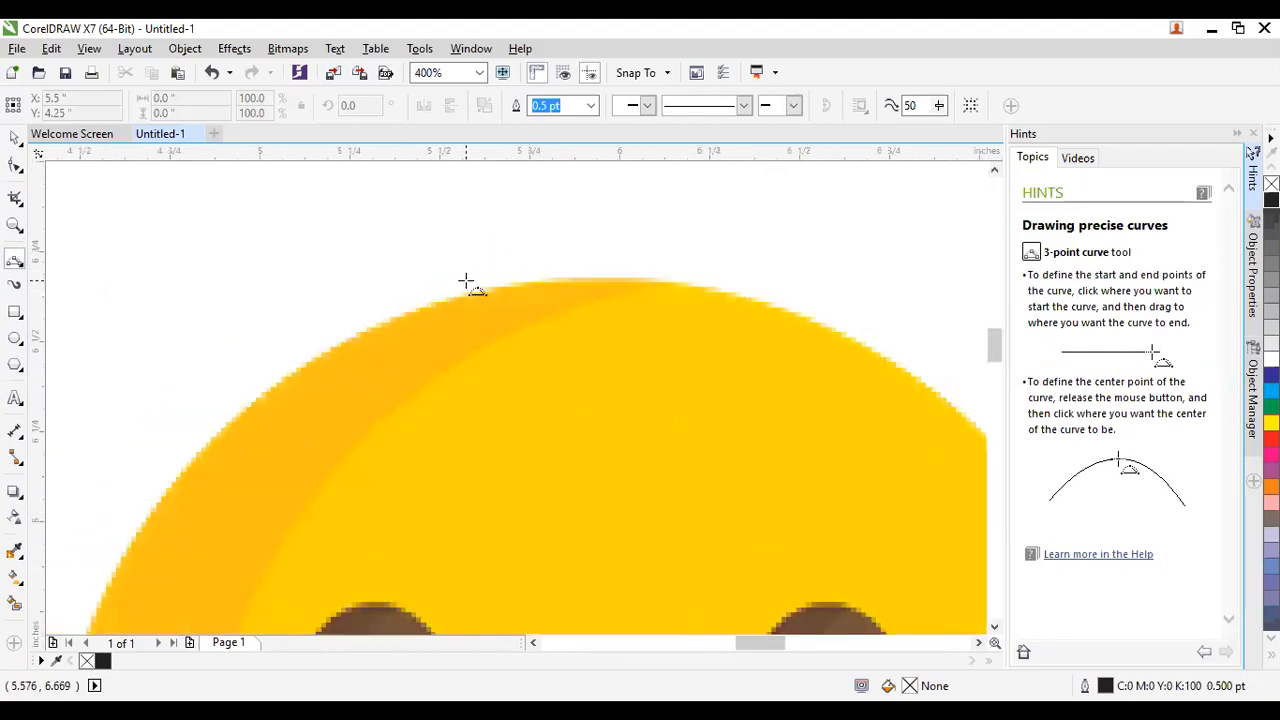
scroll(466, 287, up, 1)
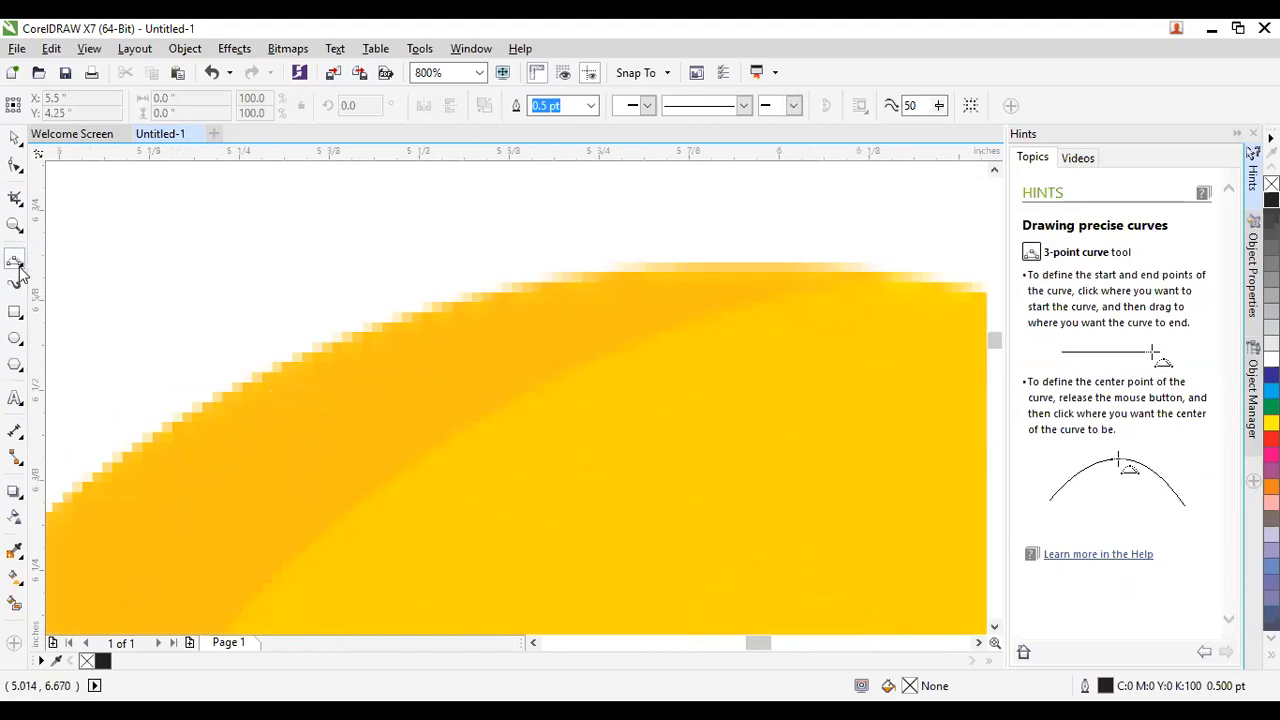
click(24, 264)
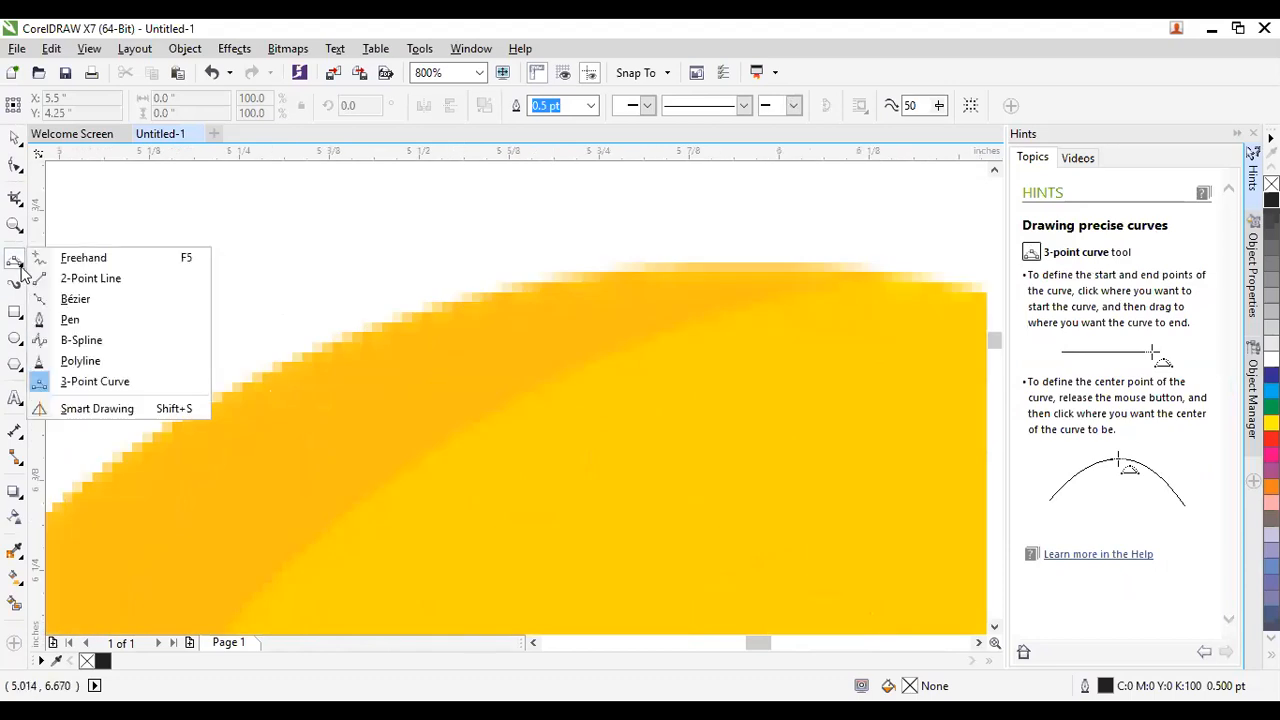
scroll(530, 344, down, 1)
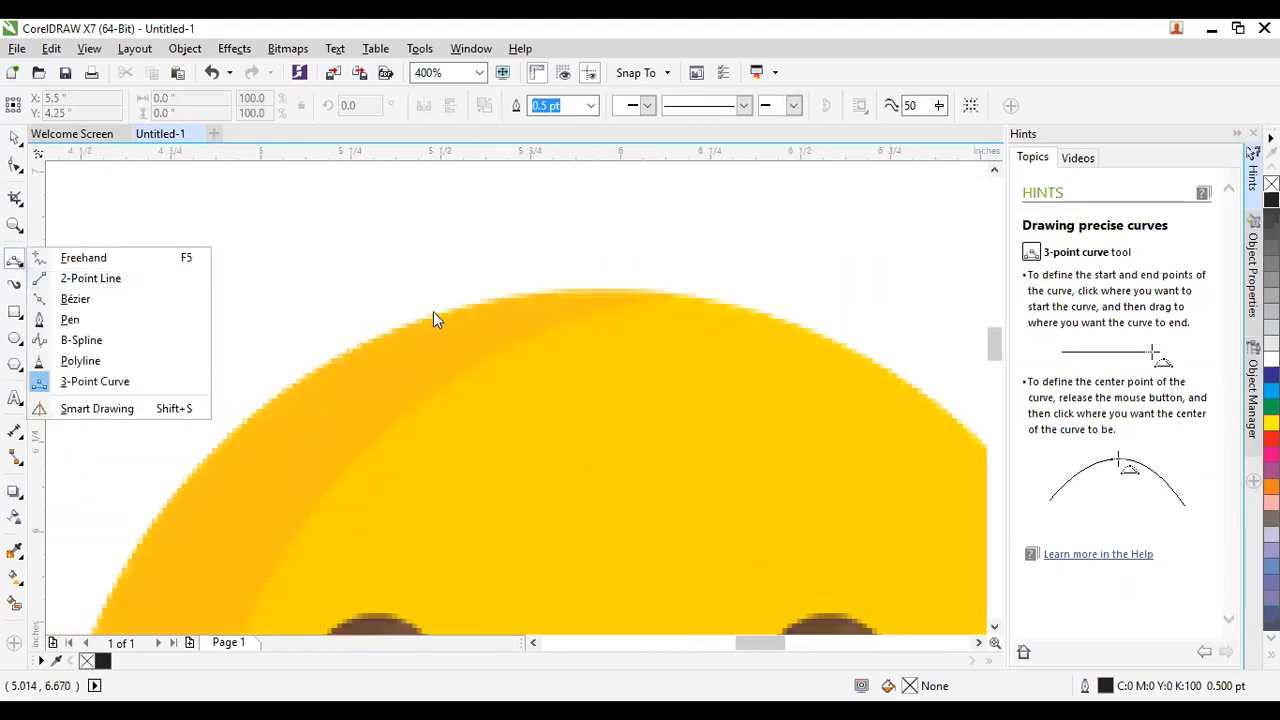
click(130, 381)
scroll(420, 289, down, 2)
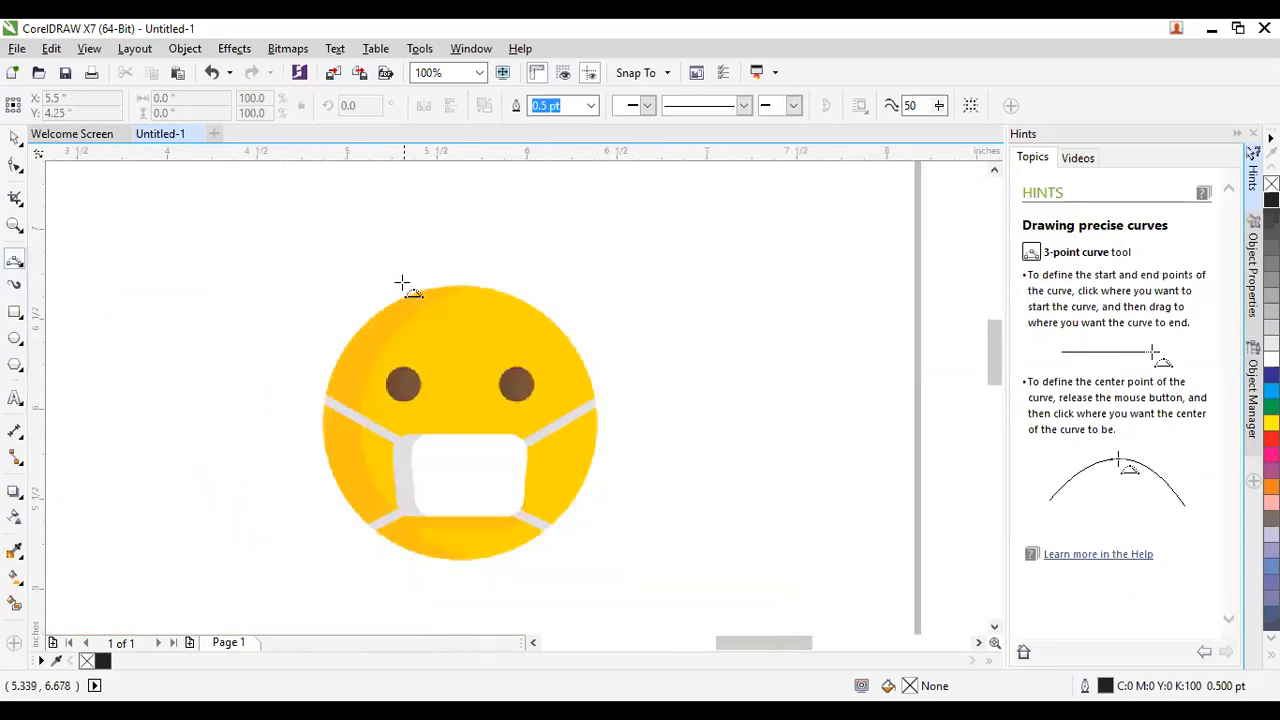
scroll(400, 283, up, 1)
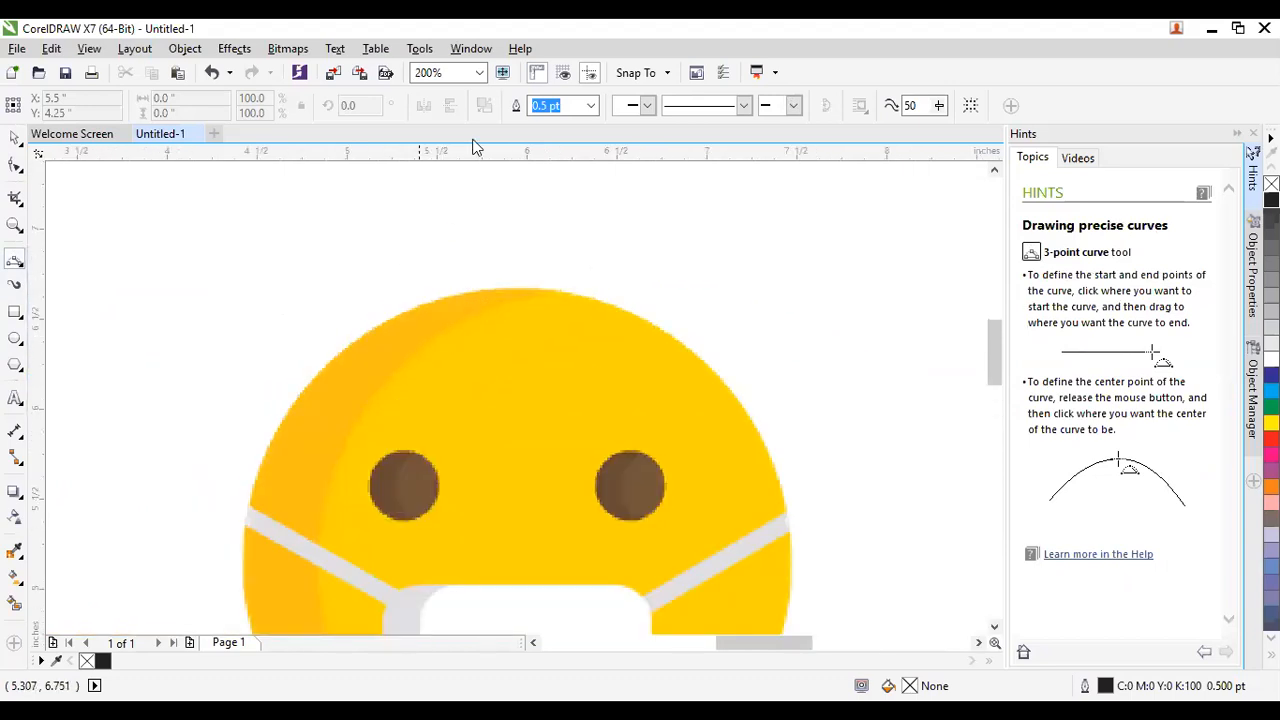
scroll(670, 231, down, 1)
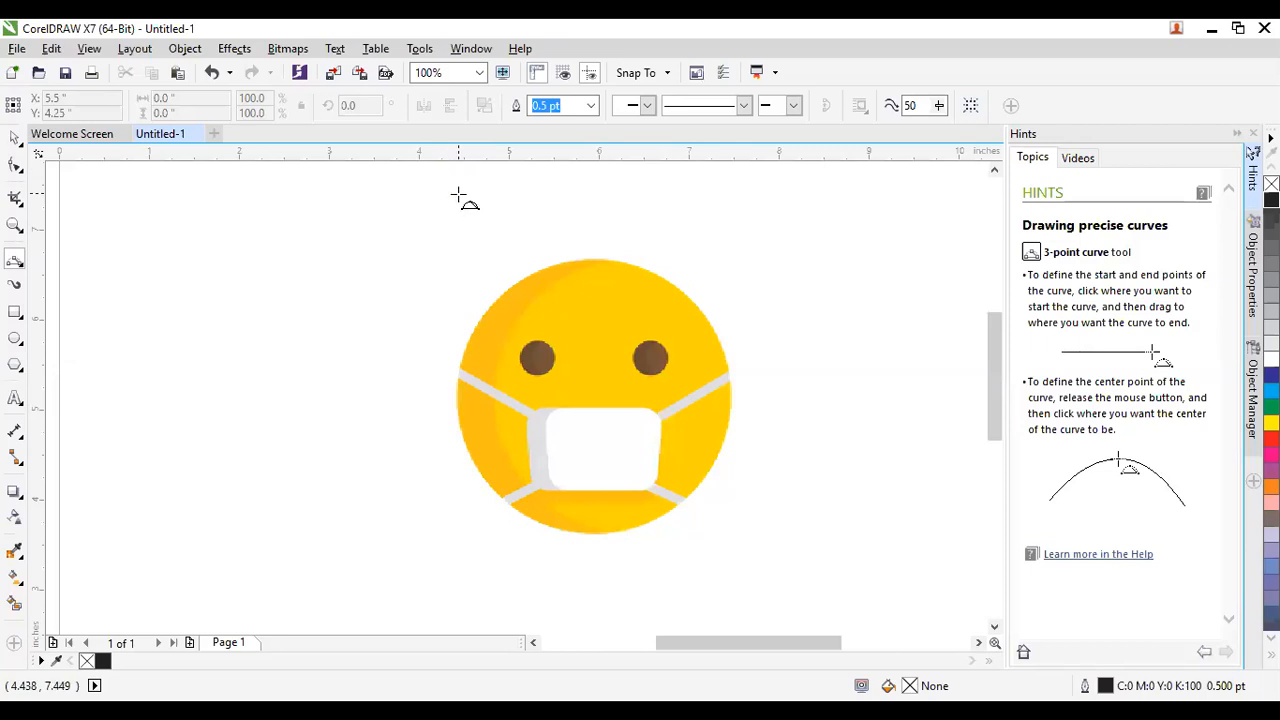
scroll(553, 260, up, 1)
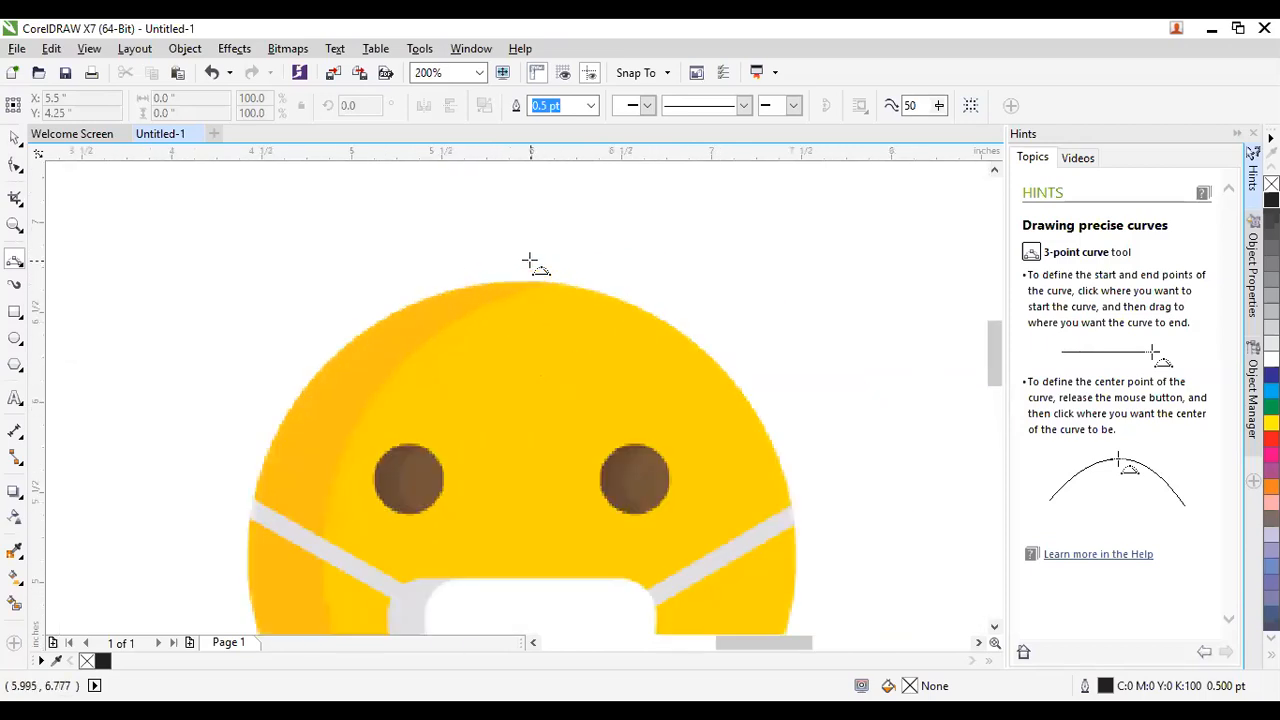
scroll(329, 337, up, 2)
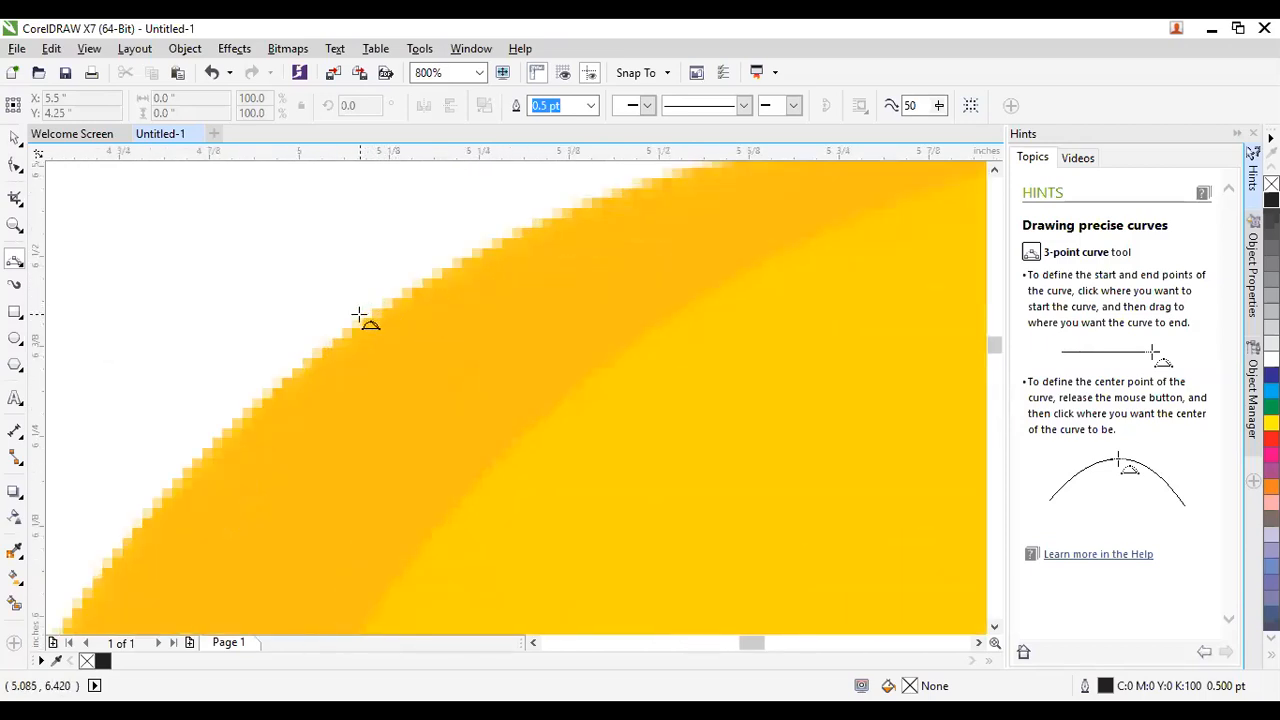
Try tracing the top of the emoji's outline with a 3-point curve about 1.14 inches wide, and undo it.
scroll(359, 316, down, 2)
scroll(362, 318, up, 1)
drag(360, 313, 769, 233)
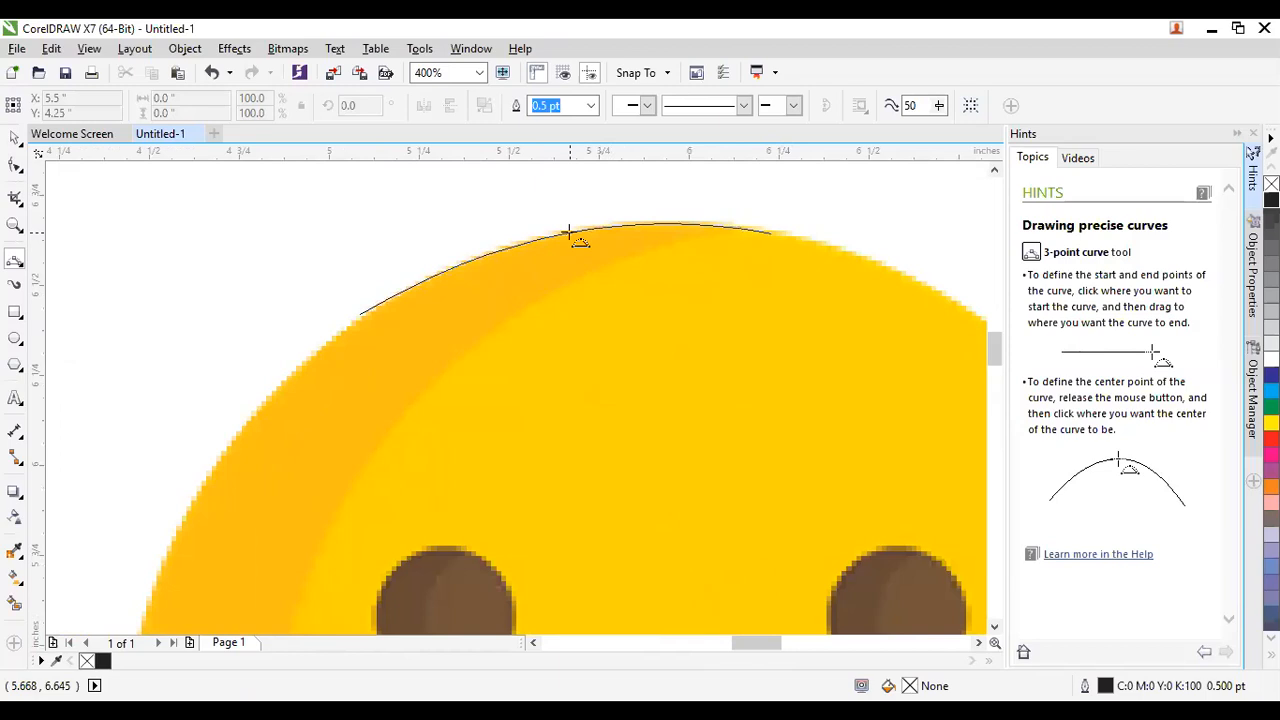
click(567, 231)
scroll(579, 203, down, 1)
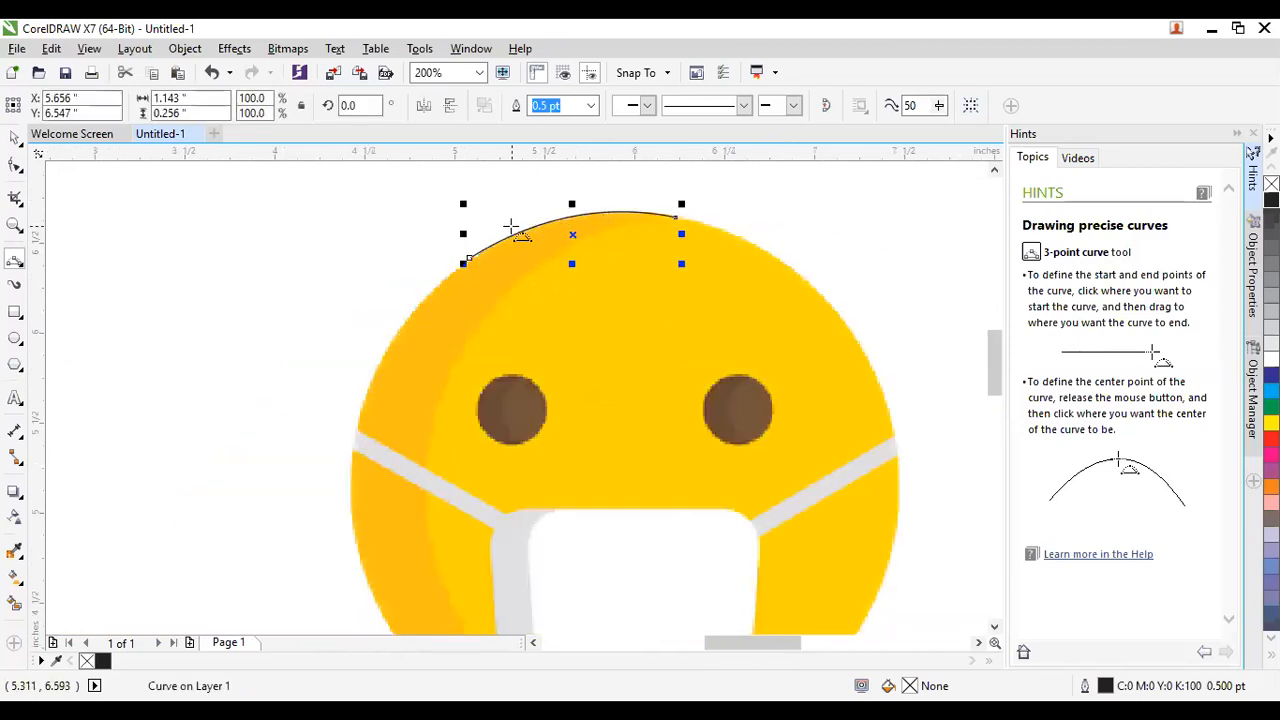
key(ctrl+z)
Trace the emoji's upper-left edge up to its top with a 3-point curve about 0.98 inch wide and 0.32 inch high.
scroll(560, 246, up, 1)
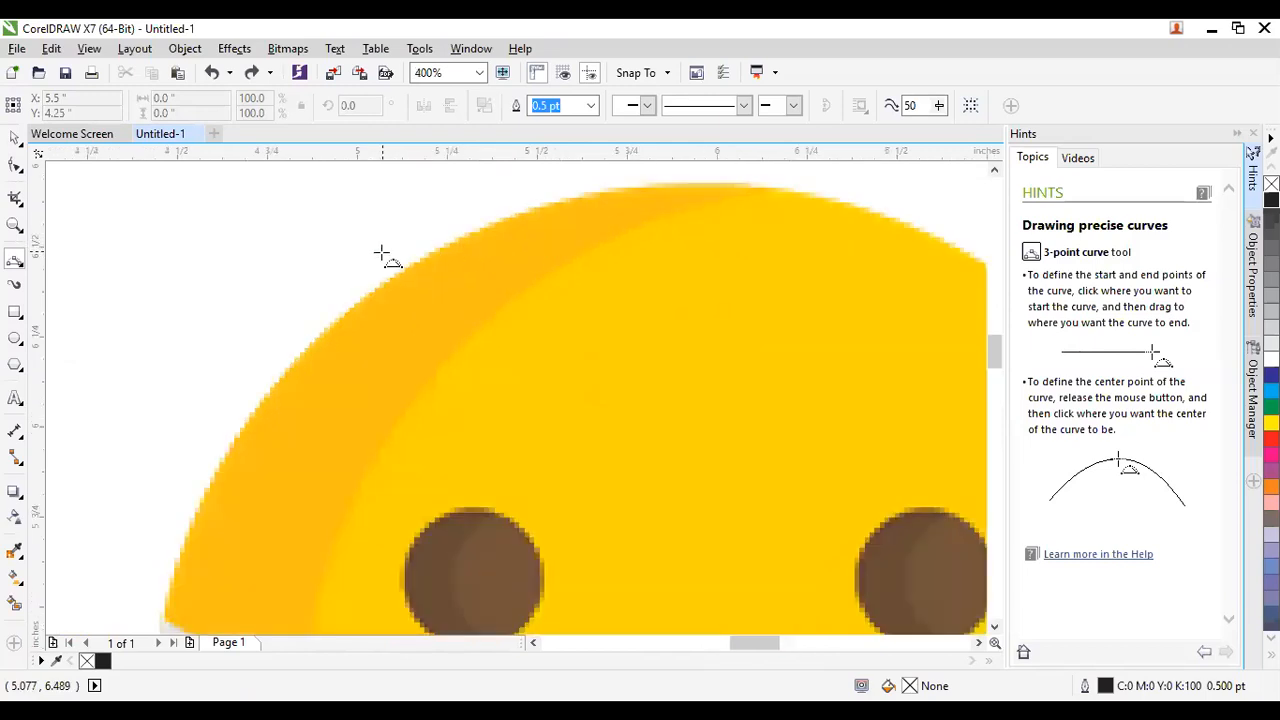
scroll(386, 257, down, 1)
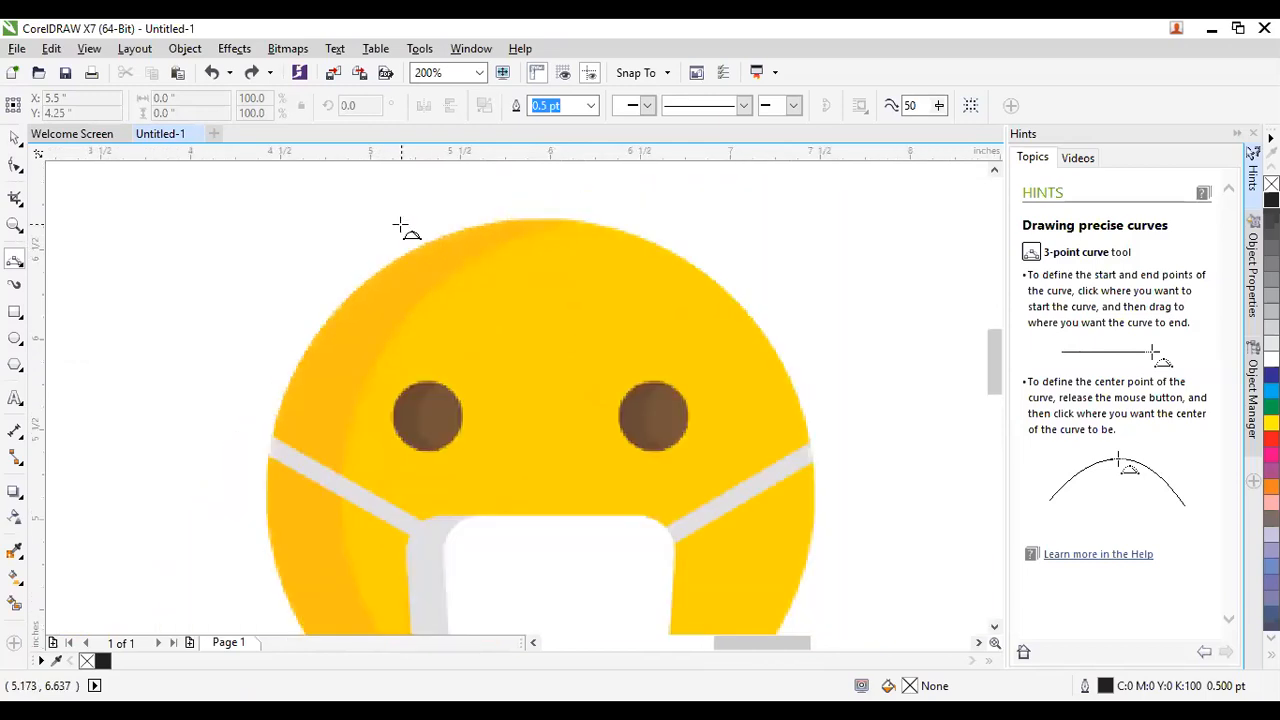
scroll(394, 240, up, 1)
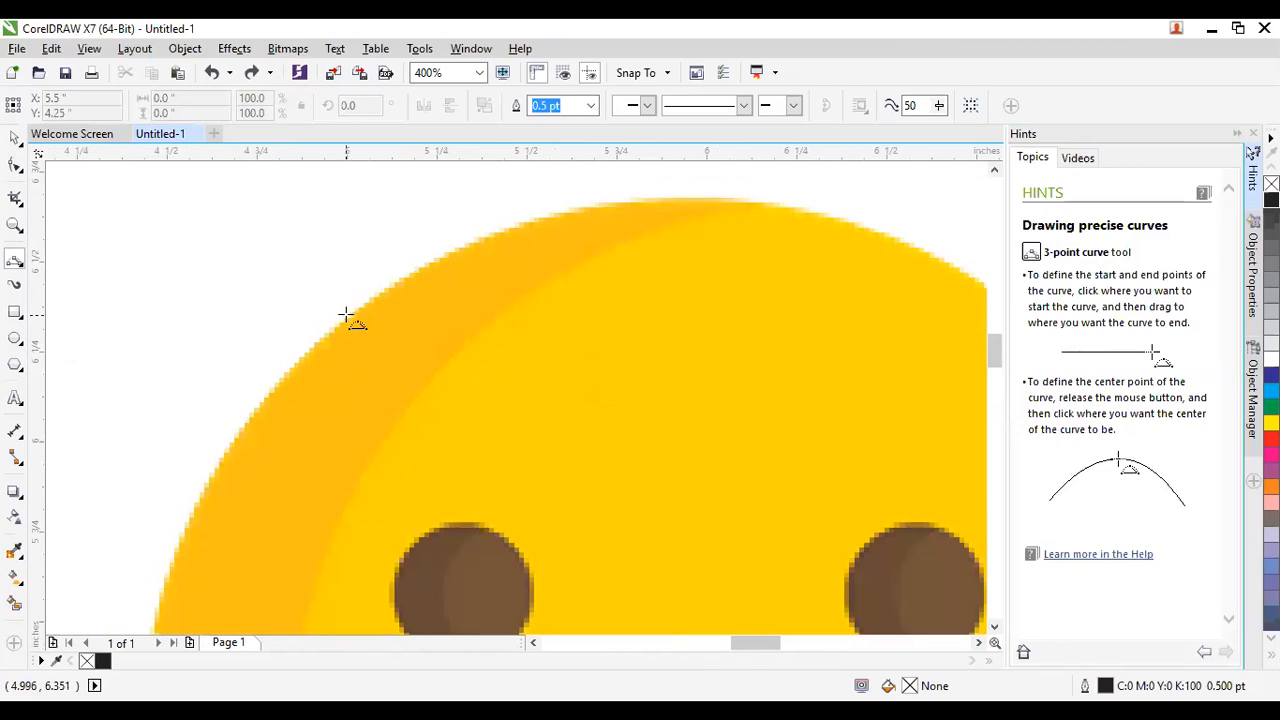
drag(345, 314, 699, 201)
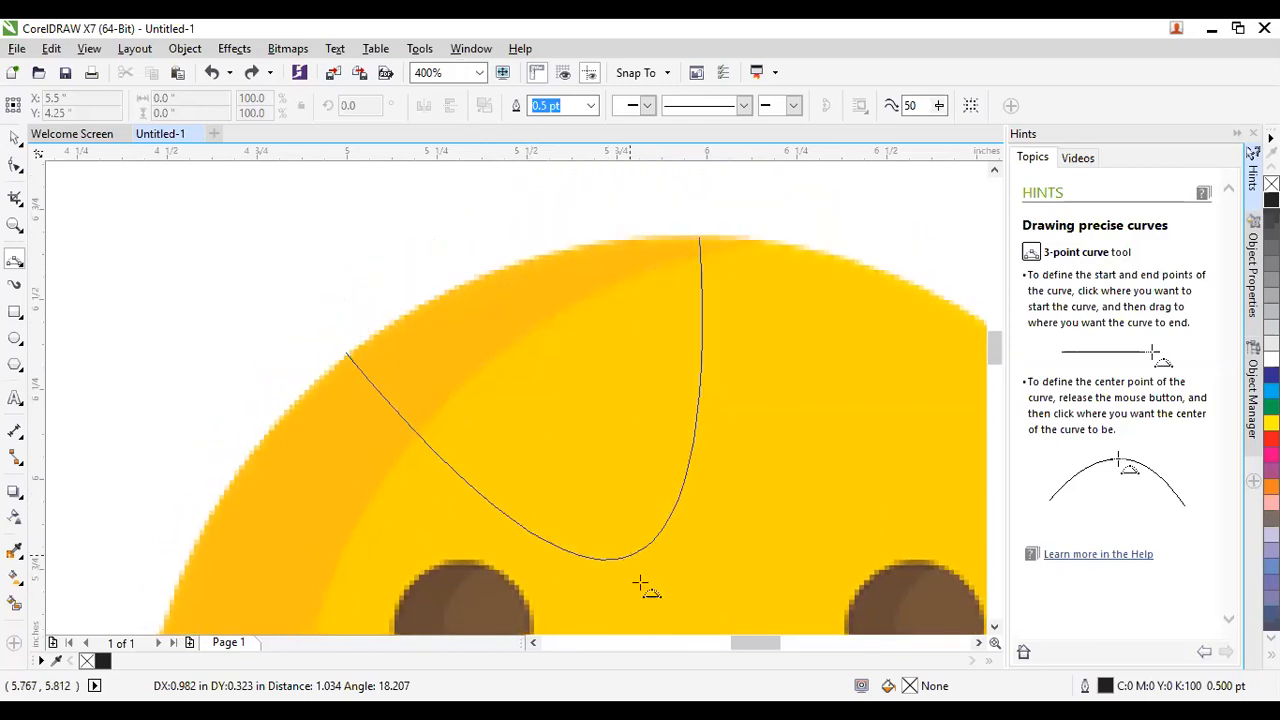
click(513, 264)
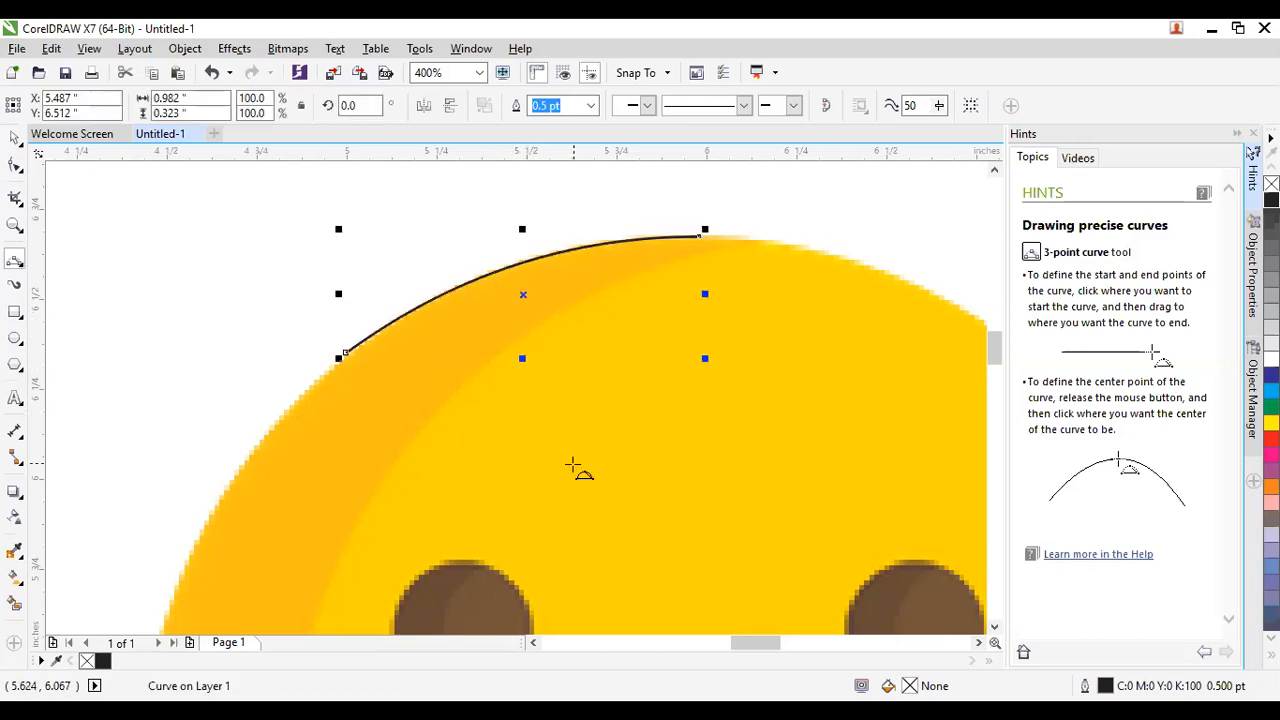
Try extending the traced curve from its end node at the emoji's top down the right edge, and undo the added segment.
scroll(591, 274, down, 4)
scroll(655, 220, up, 2)
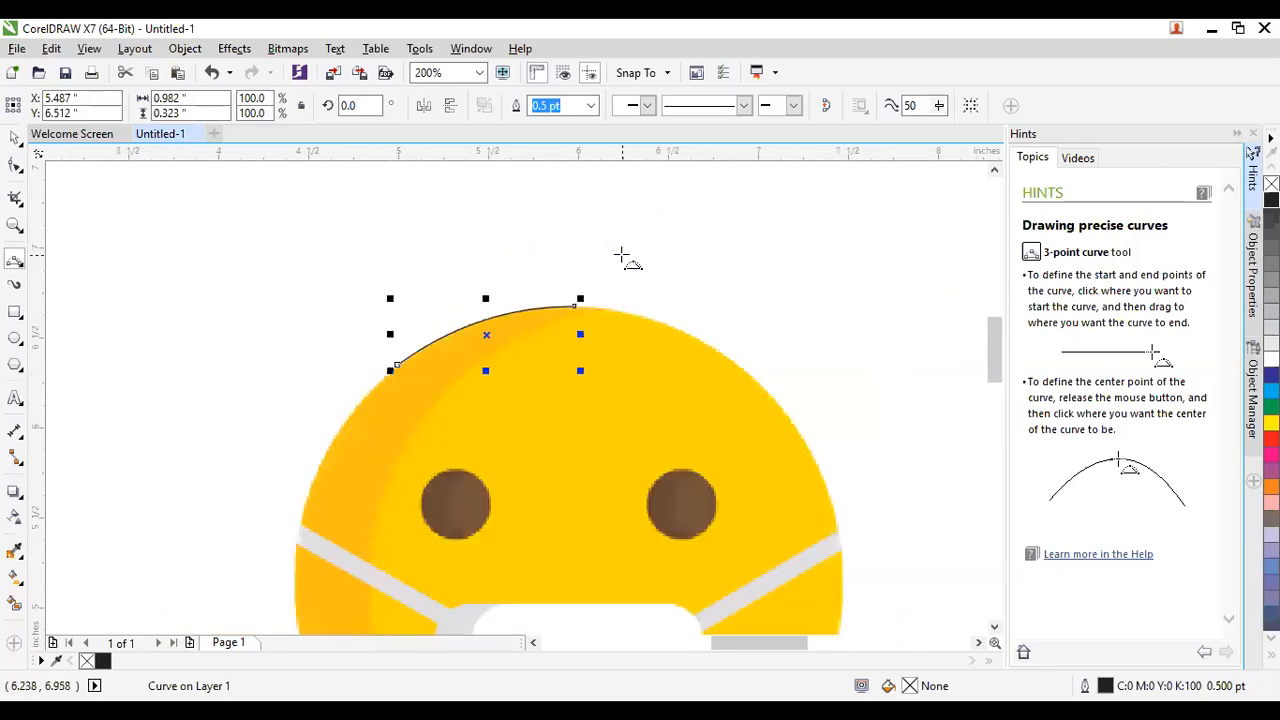
scroll(604, 300, up, 2)
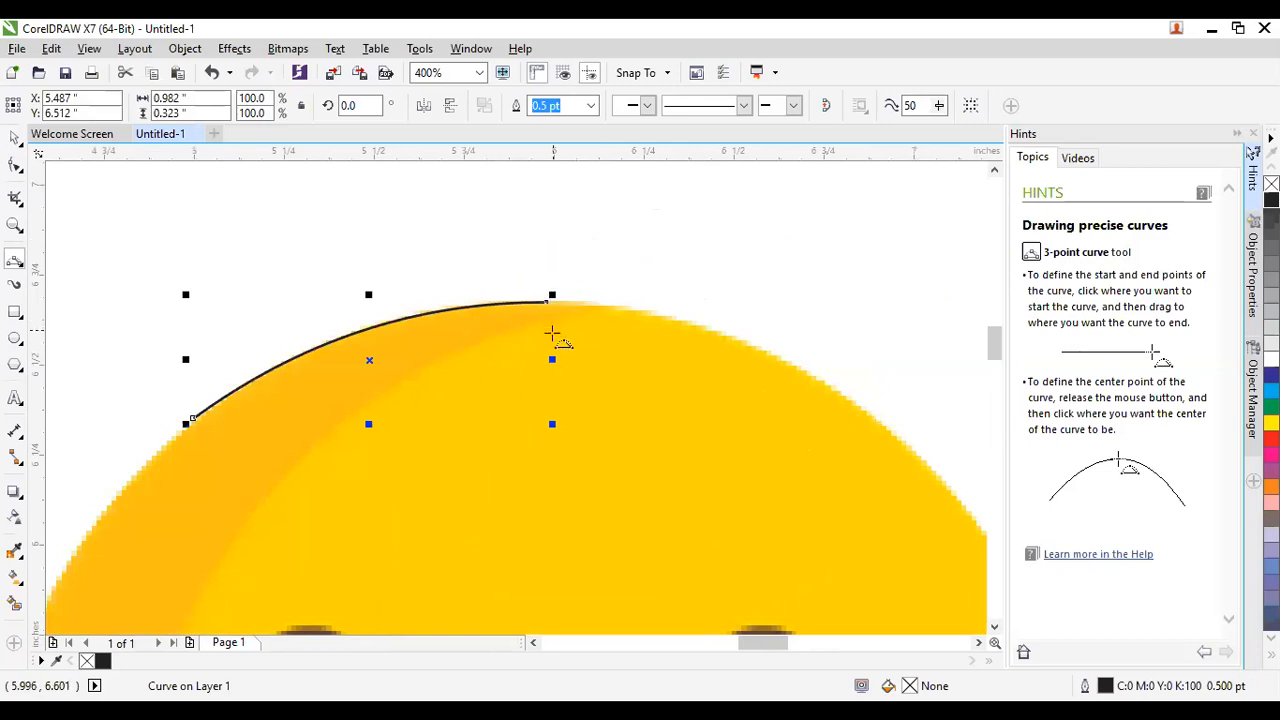
scroll(548, 302, up, 1)
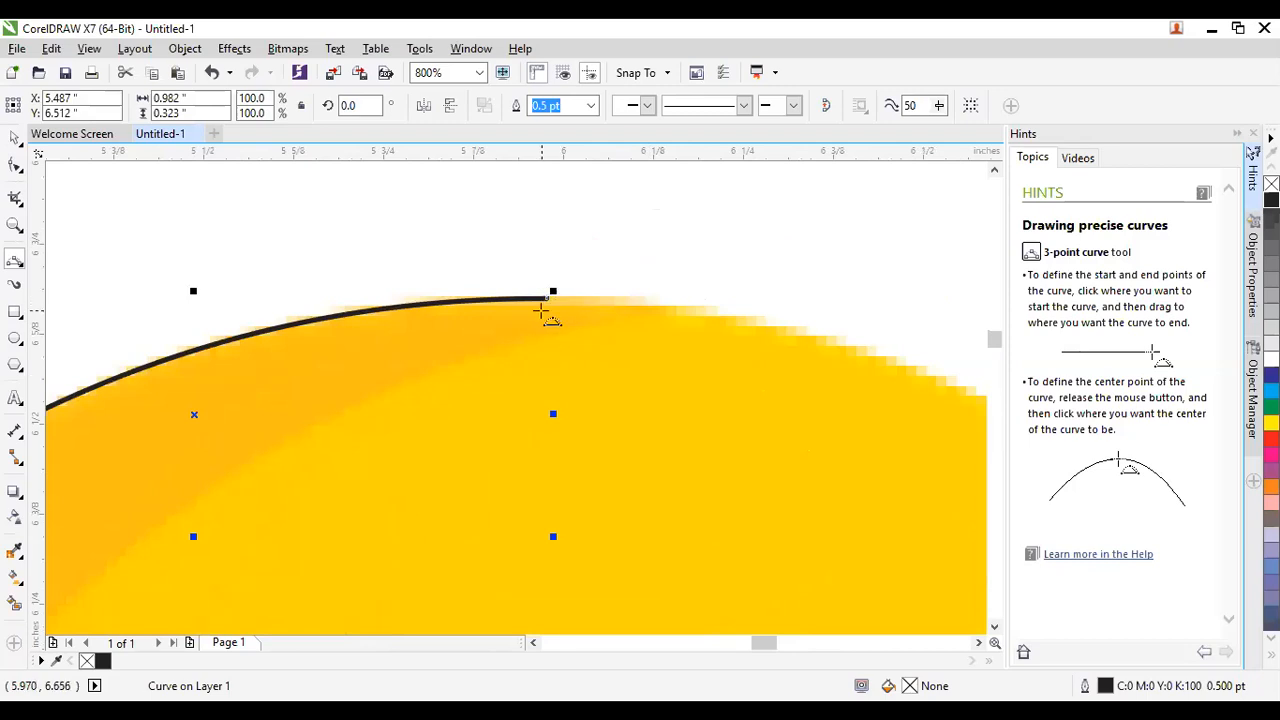
scroll(548, 298, down, 1)
scroll(550, 296, up, 1)
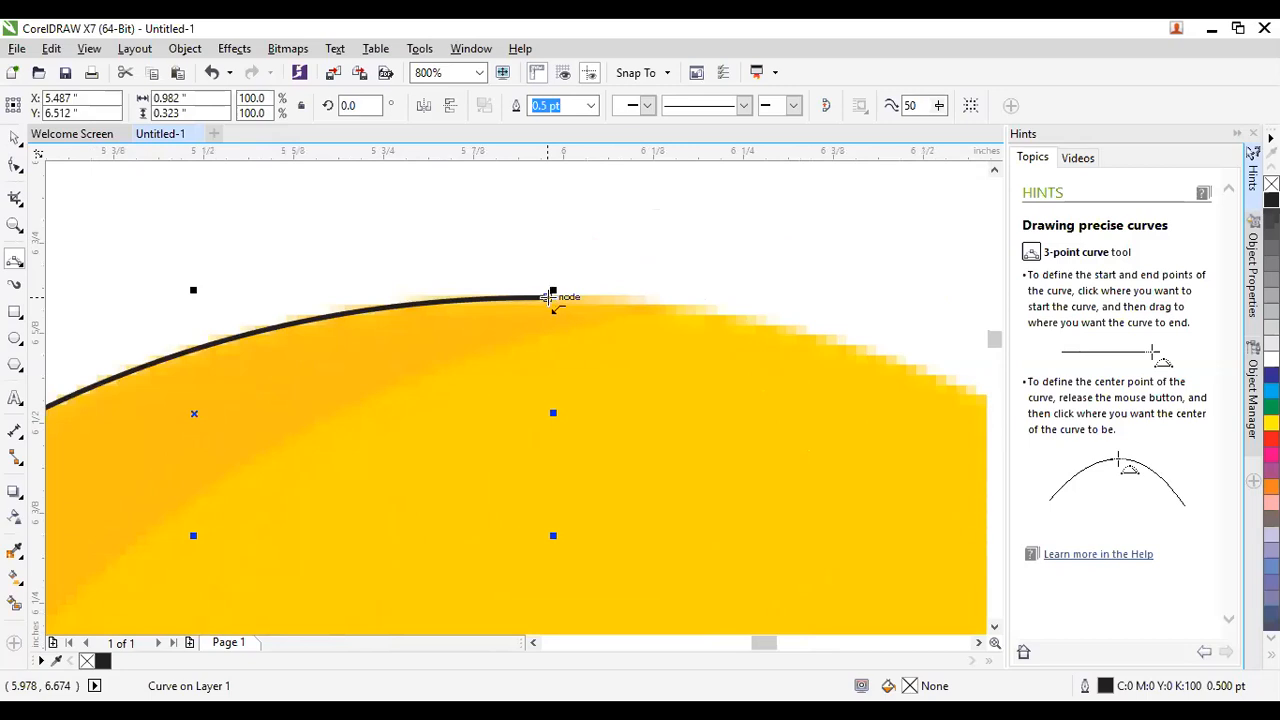
scroll(552, 297, down, 1)
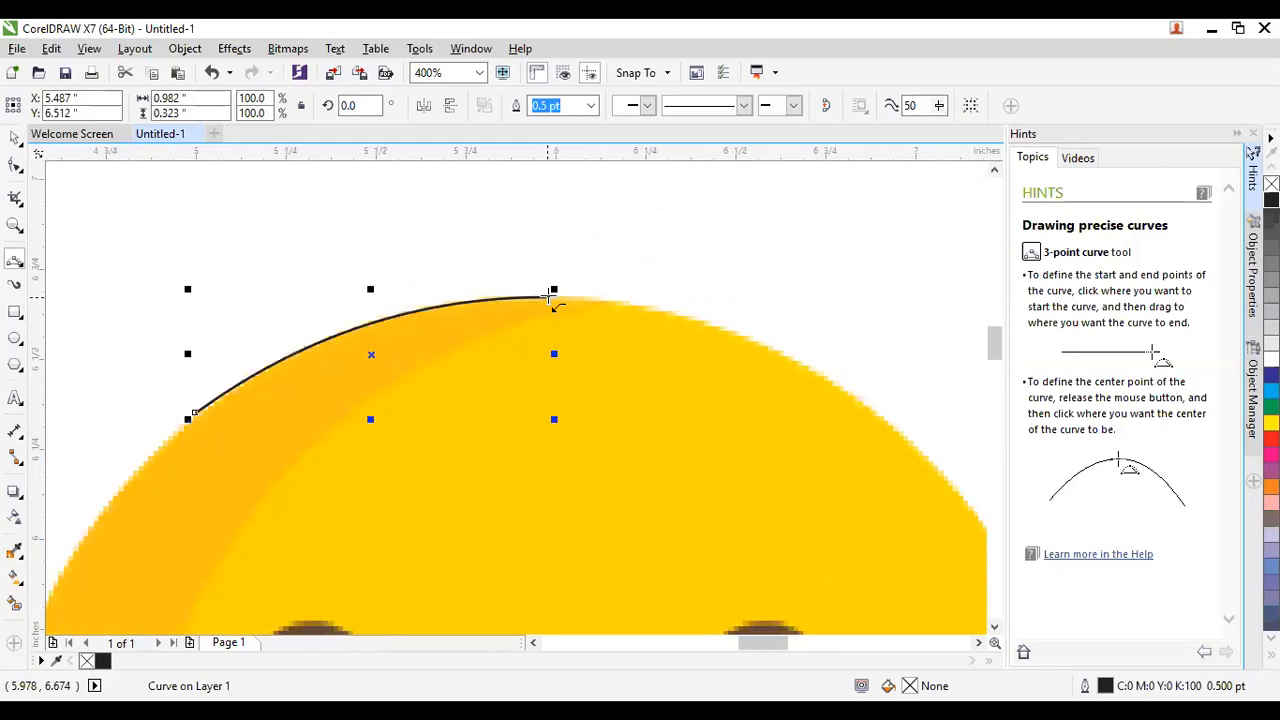
scroll(552, 297, up, 1)
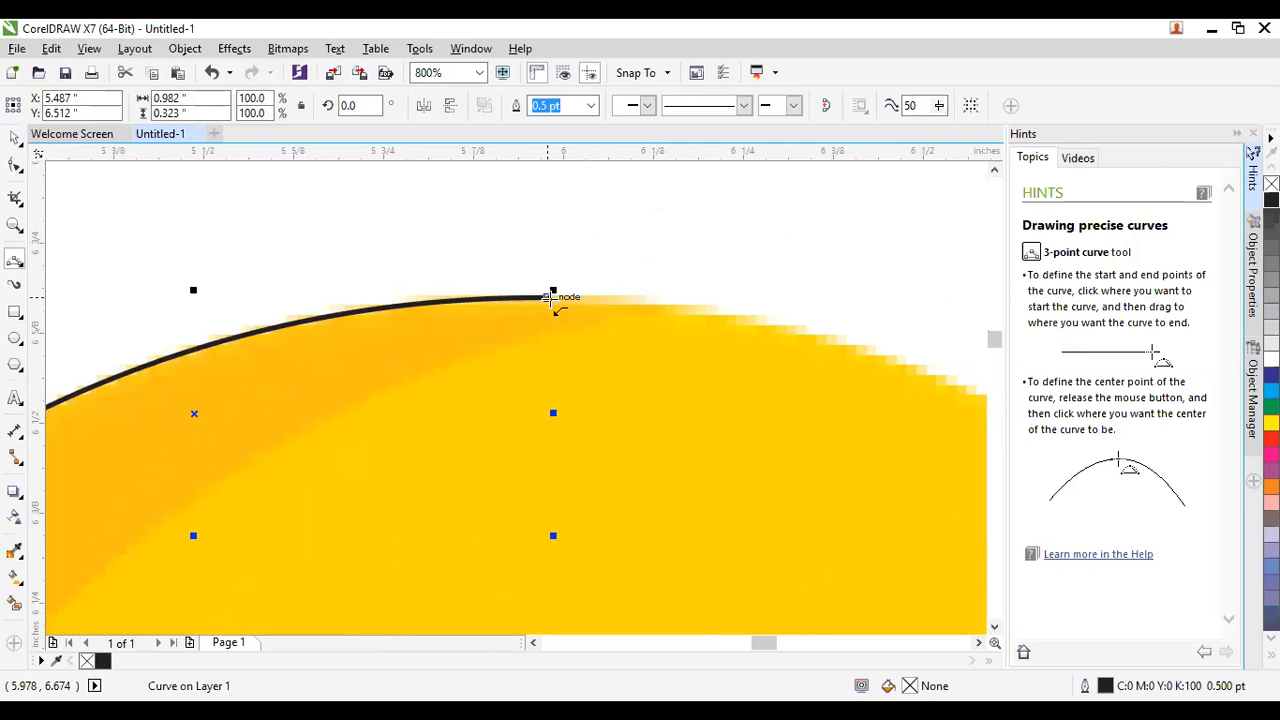
drag(552, 297, 920, 449)
click(920, 449)
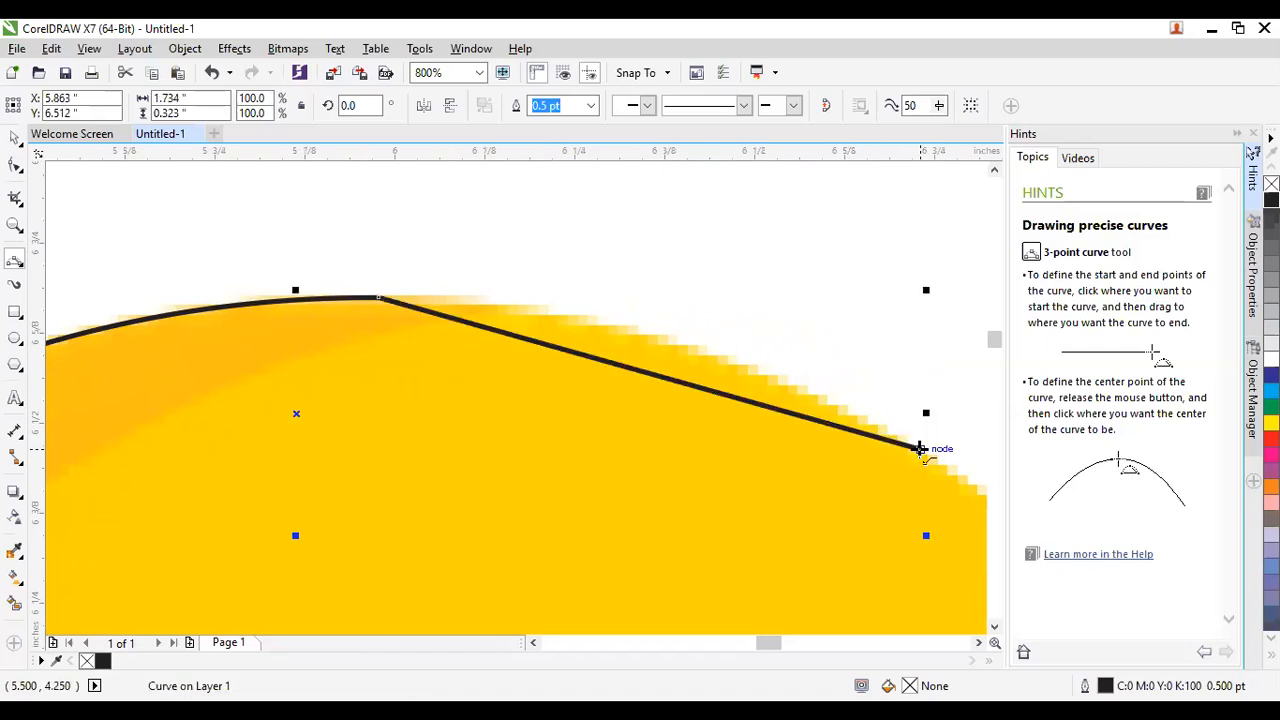
key(ctrl+z)
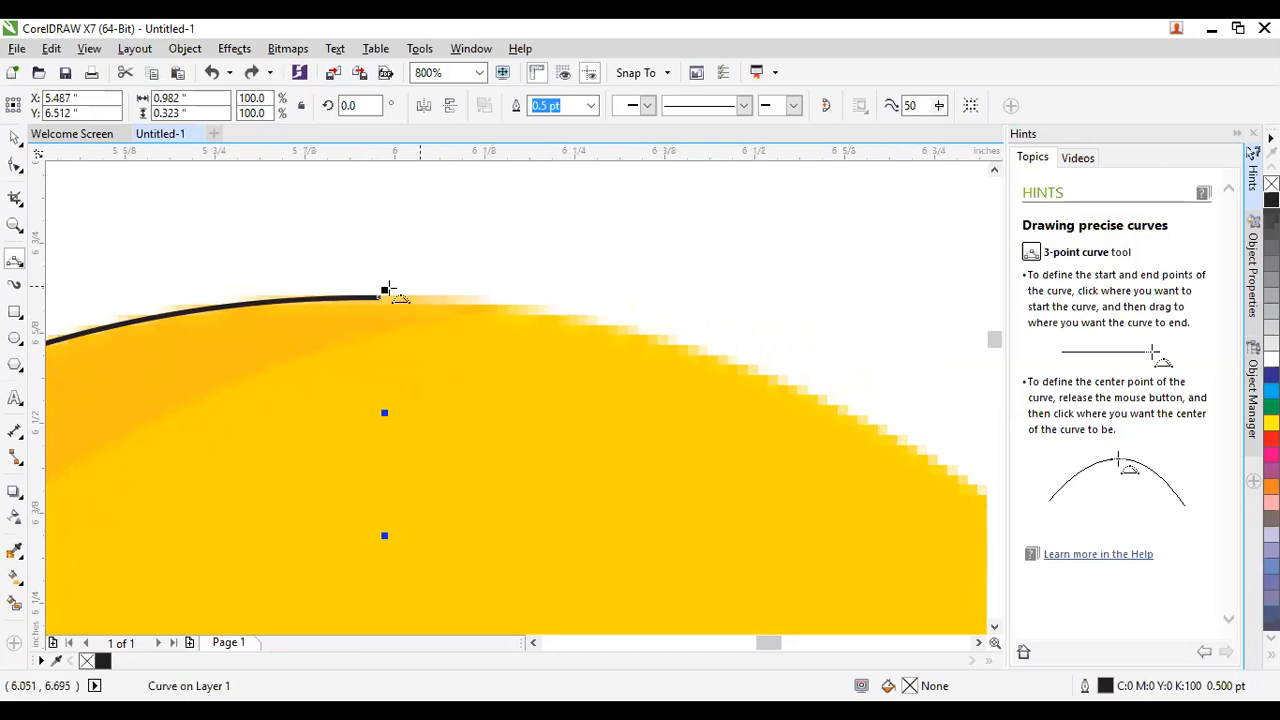
Continue the outline from the curve's end node with a 3-point curve along the emoji's upper-right edge, spanning about 0.67 inch.
drag(380, 296, 850, 412)
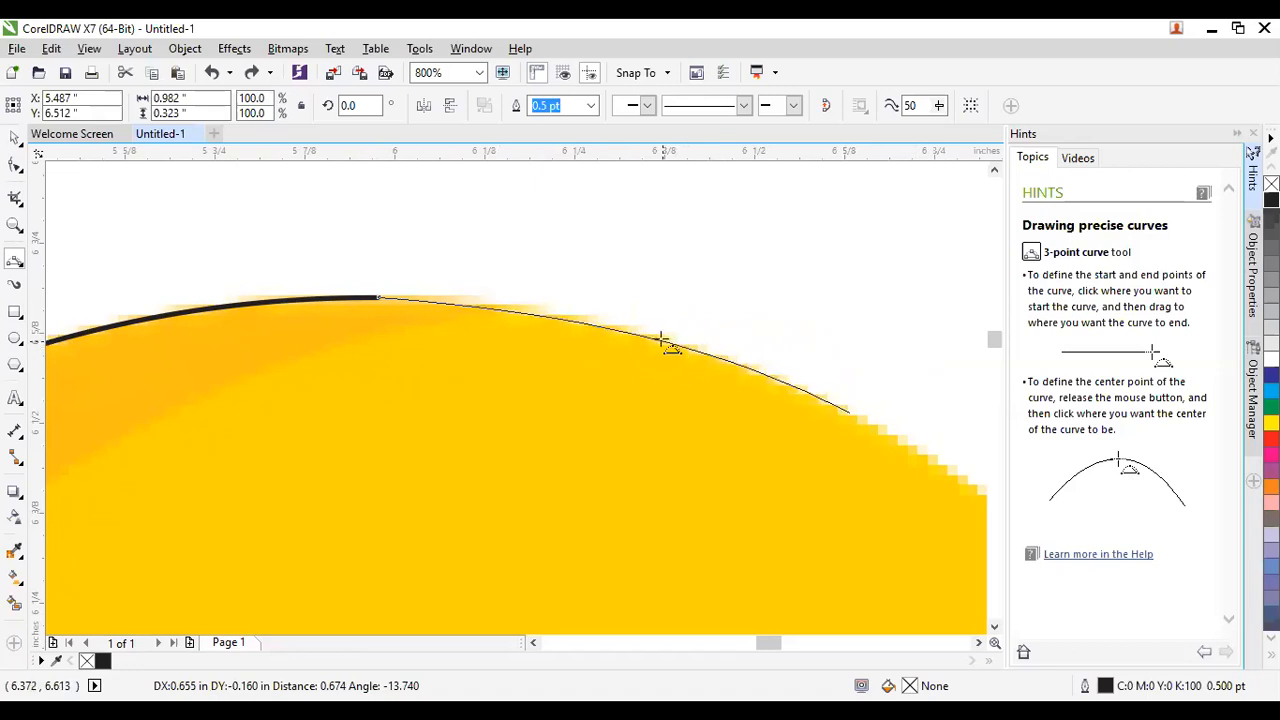
click(661, 339)
scroll(894, 337, down, 2)
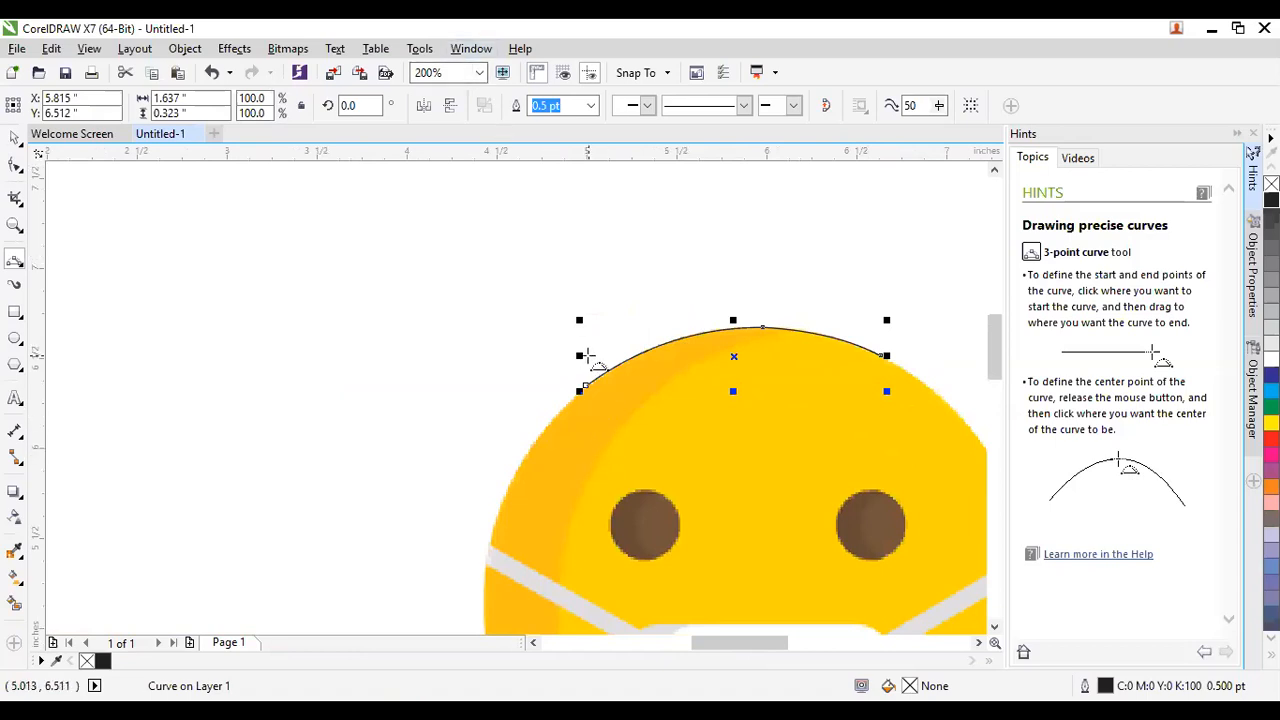
scroll(582, 413, up, 1)
scroll(568, 355, down, 1)
scroll(566, 345, up, 1)
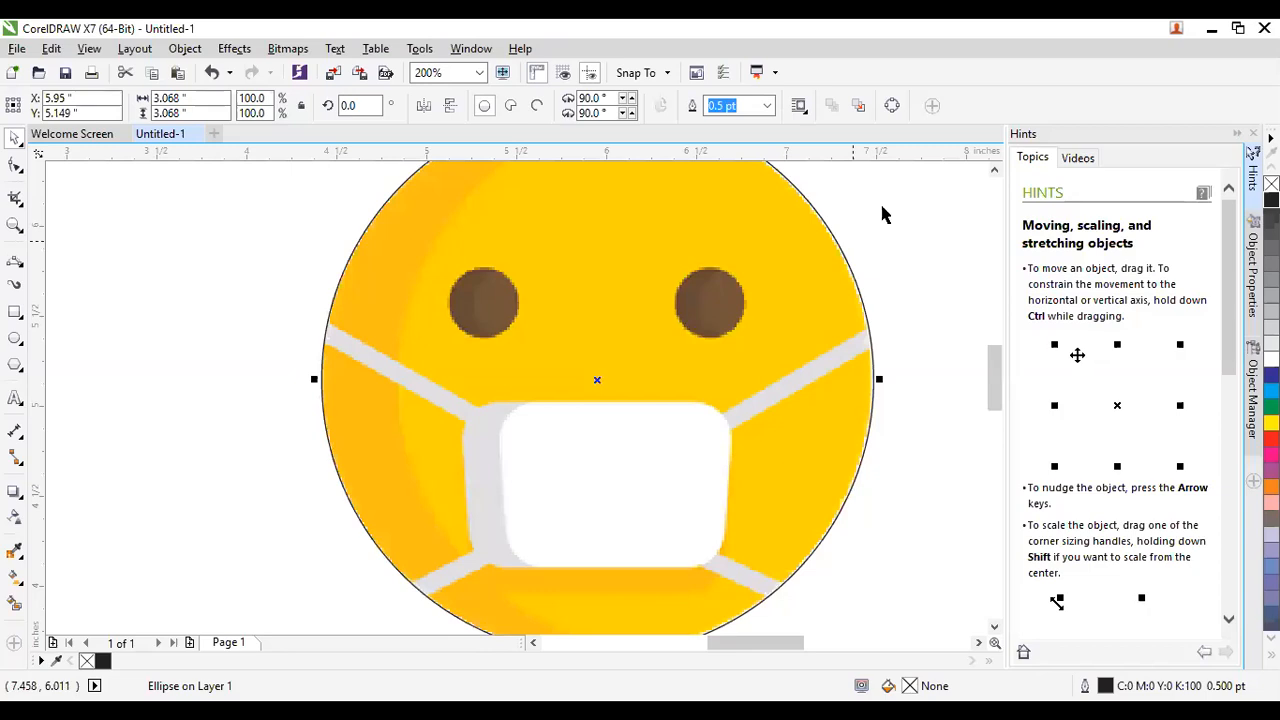
scroll(728, 366, down, 1)
scroll(726, 333, up, 1)
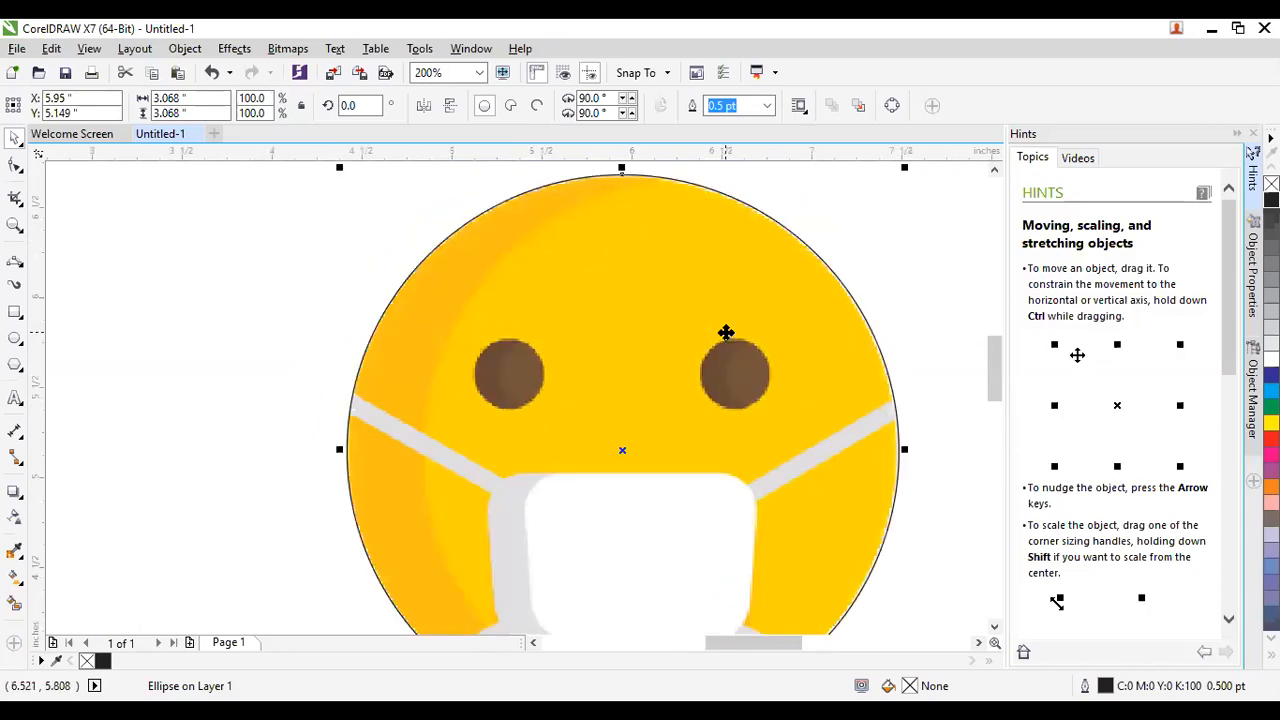
scroll(559, 289, down, 1)
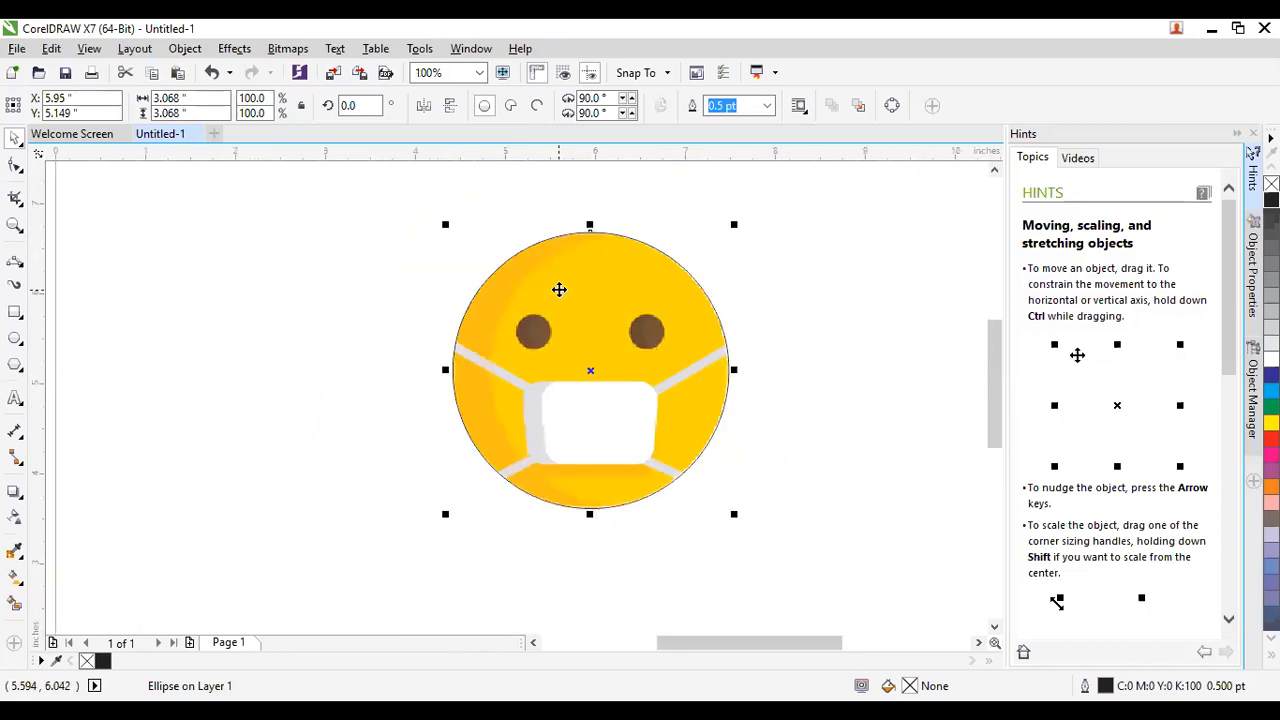
scroll(559, 289, up, 1)
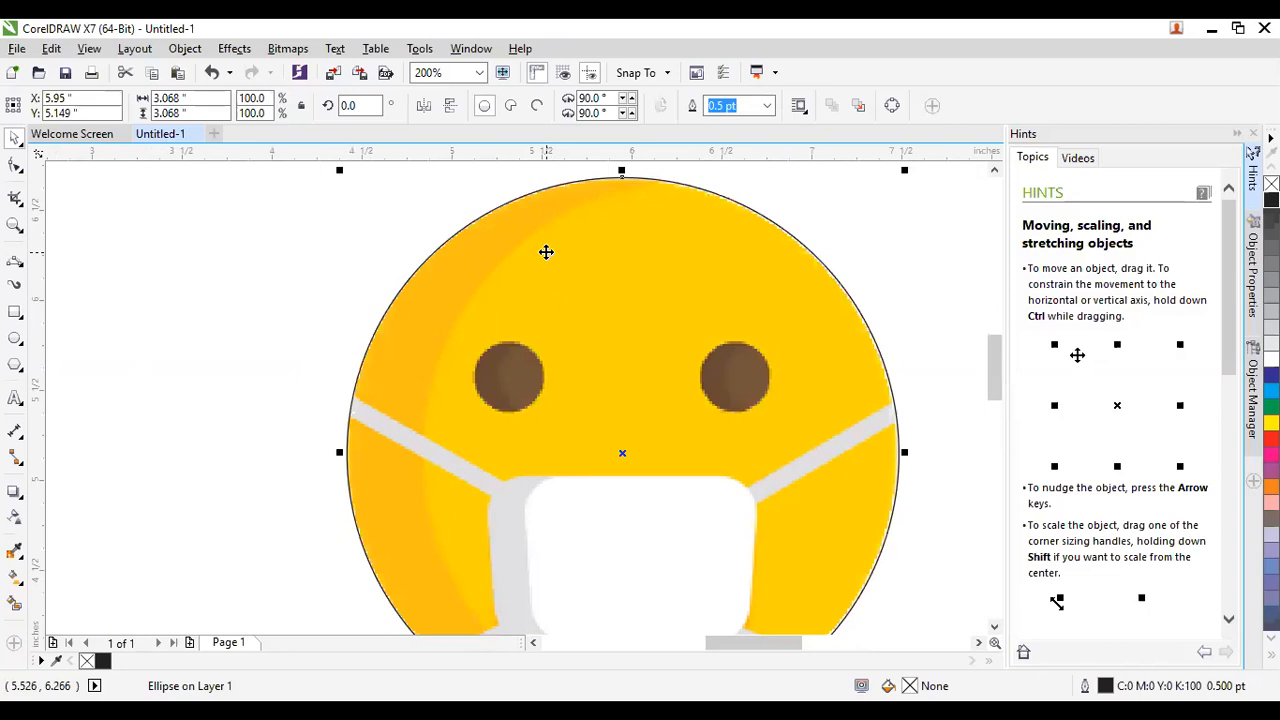
Activate the B-Spline tool and bring the blank area beside the emoji into view.
click(18, 264)
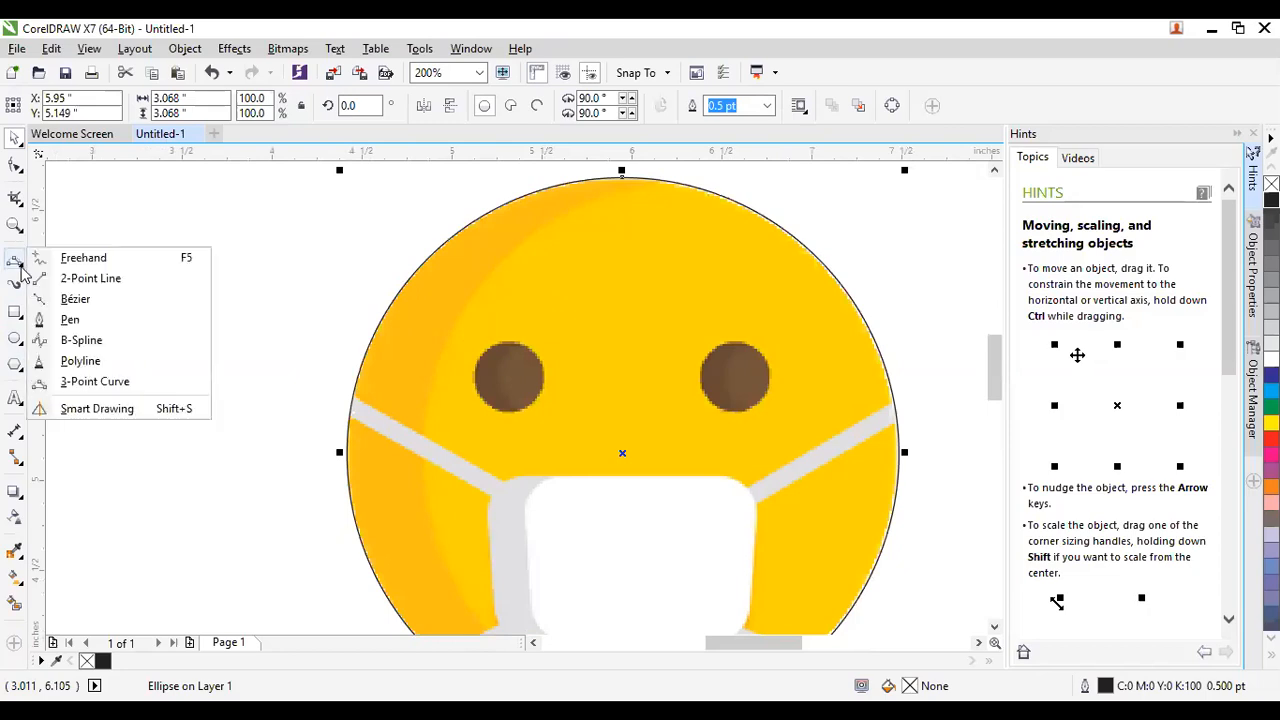
click(81, 340)
scroll(57, 337, left, 3)
Try drawing a short B-spline in the blank area beside the emoji's left edge, and undo it.
click(214, 343)
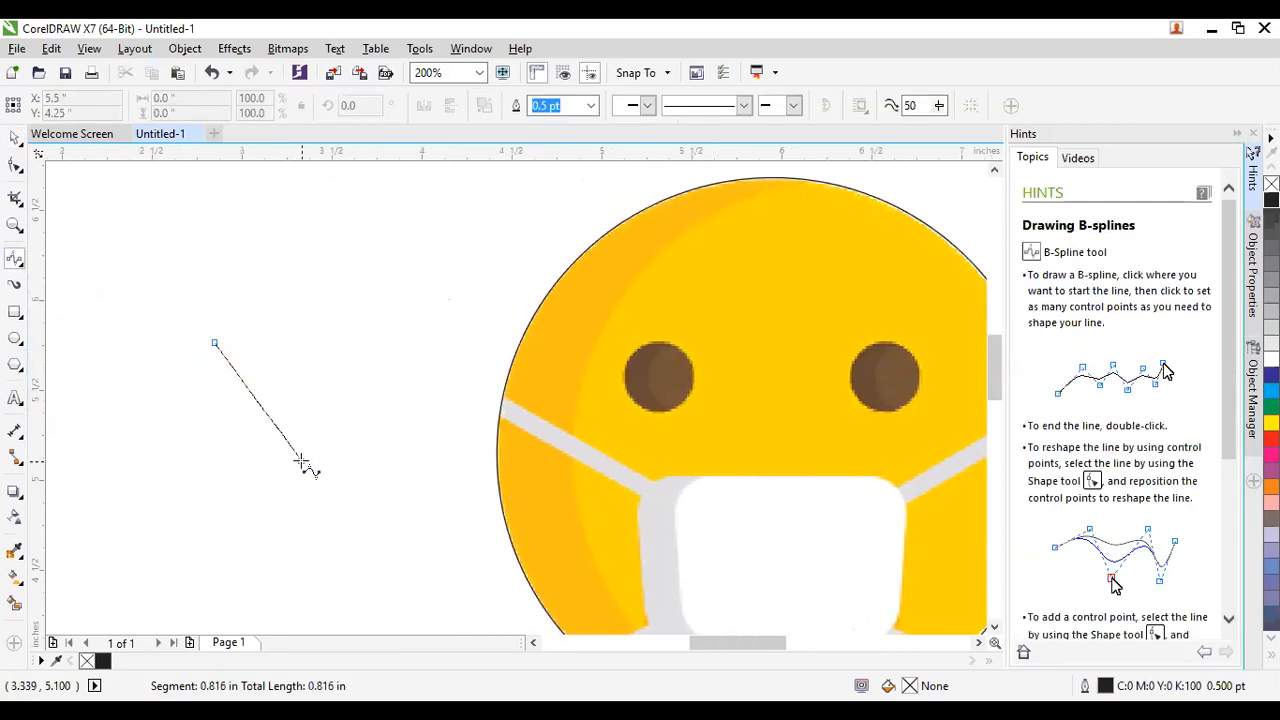
double_click(243, 368)
key(ctrl+z)
Try a B-spline from the circle's upper edge to the shading boundary beside the emoji's left eye, and undo it.
scroll(262, 405, down, 2)
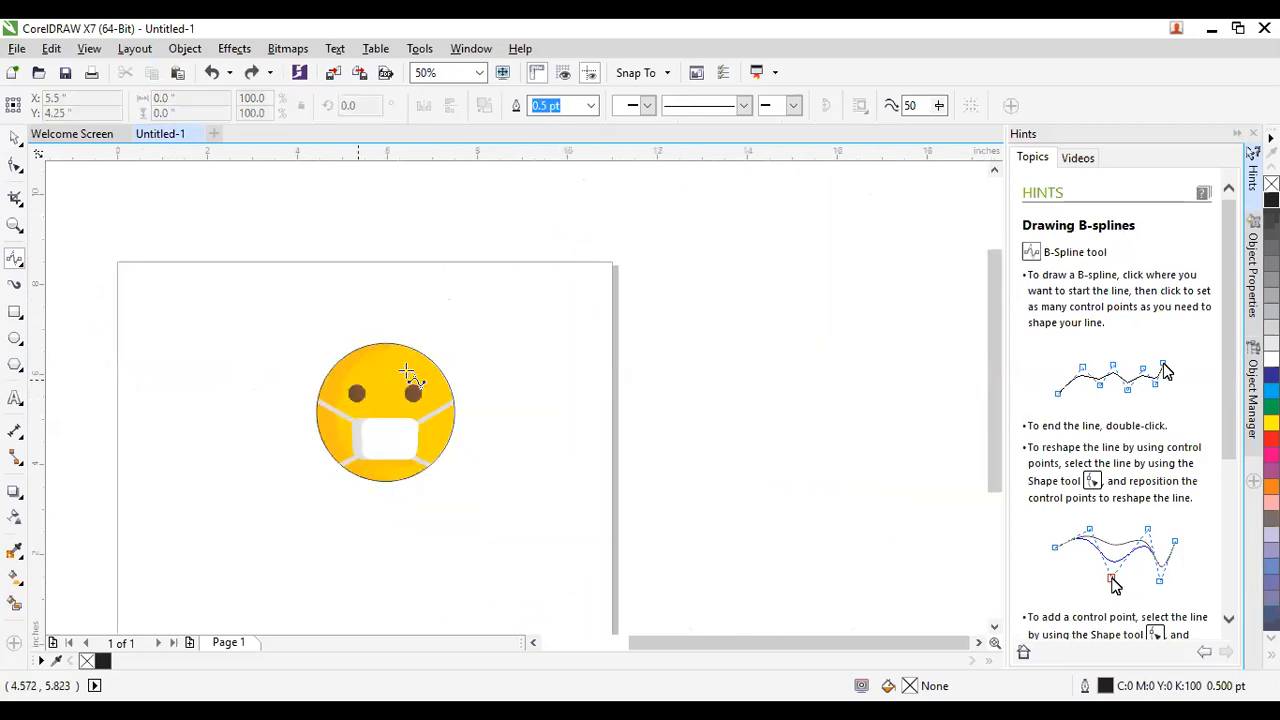
scroll(360, 385, up, 2)
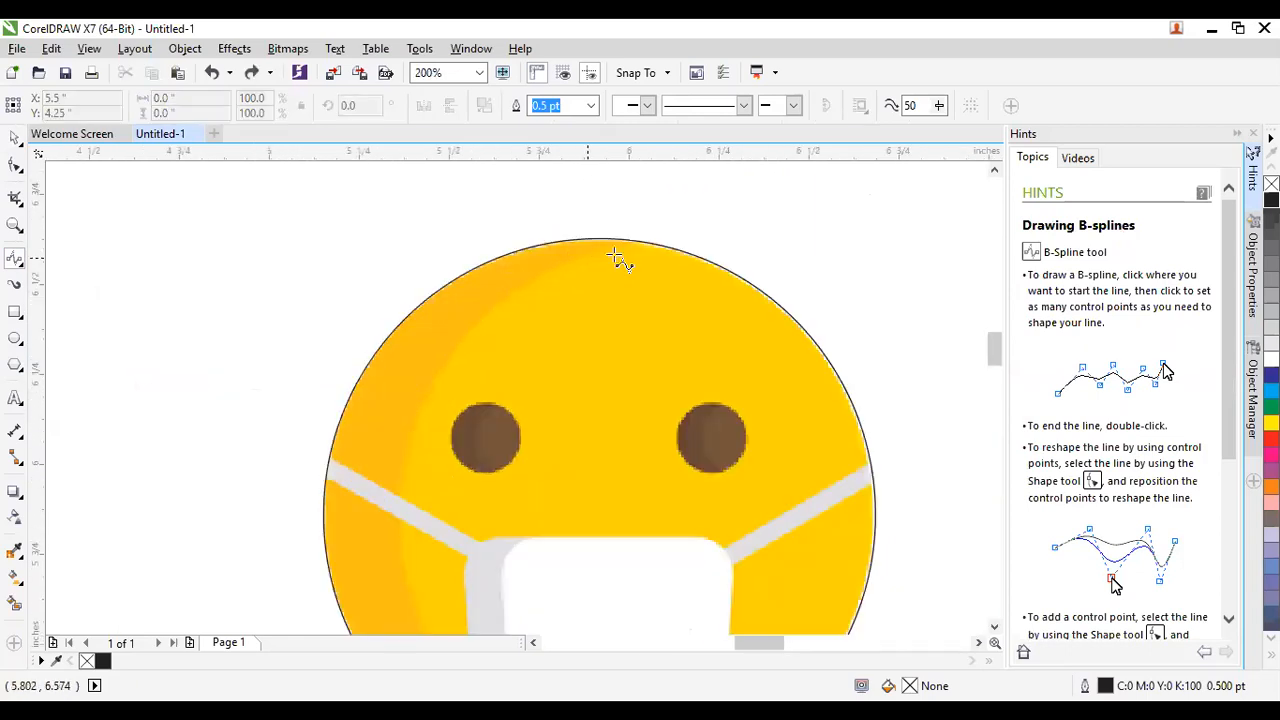
scroll(618, 258, up, 1)
scroll(700, 227, down, 1)
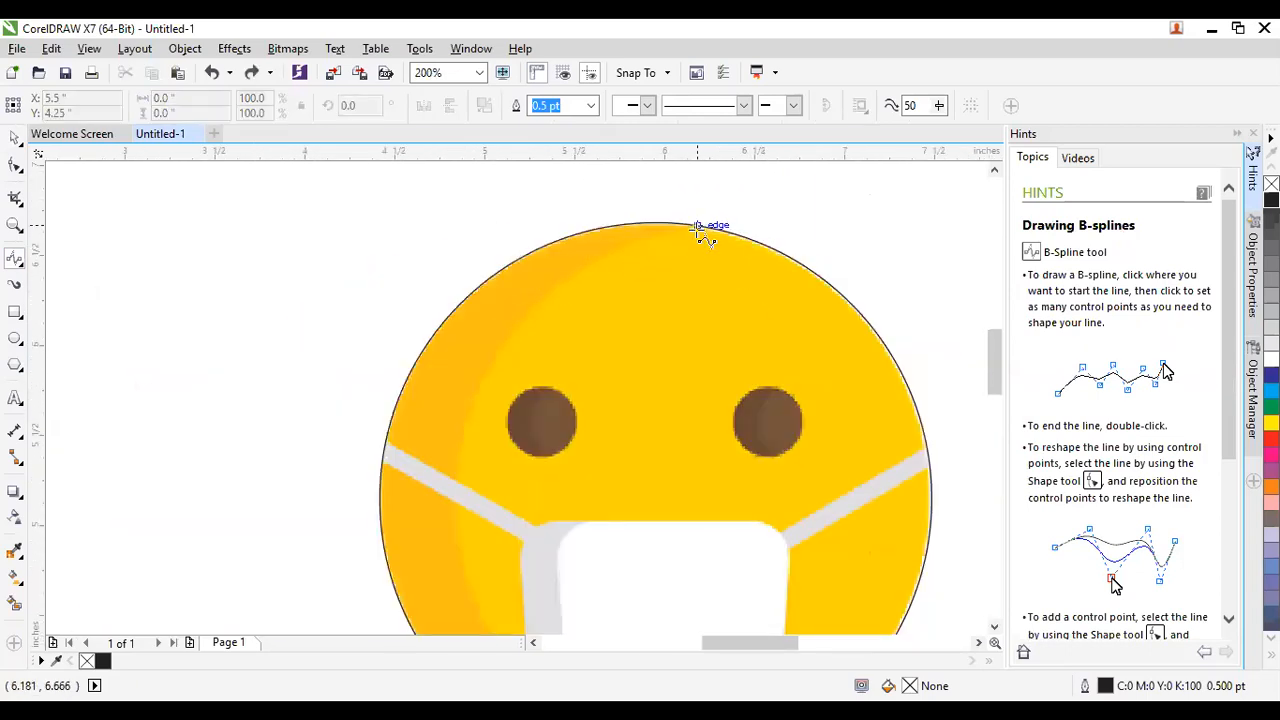
scroll(700, 226, up, 1)
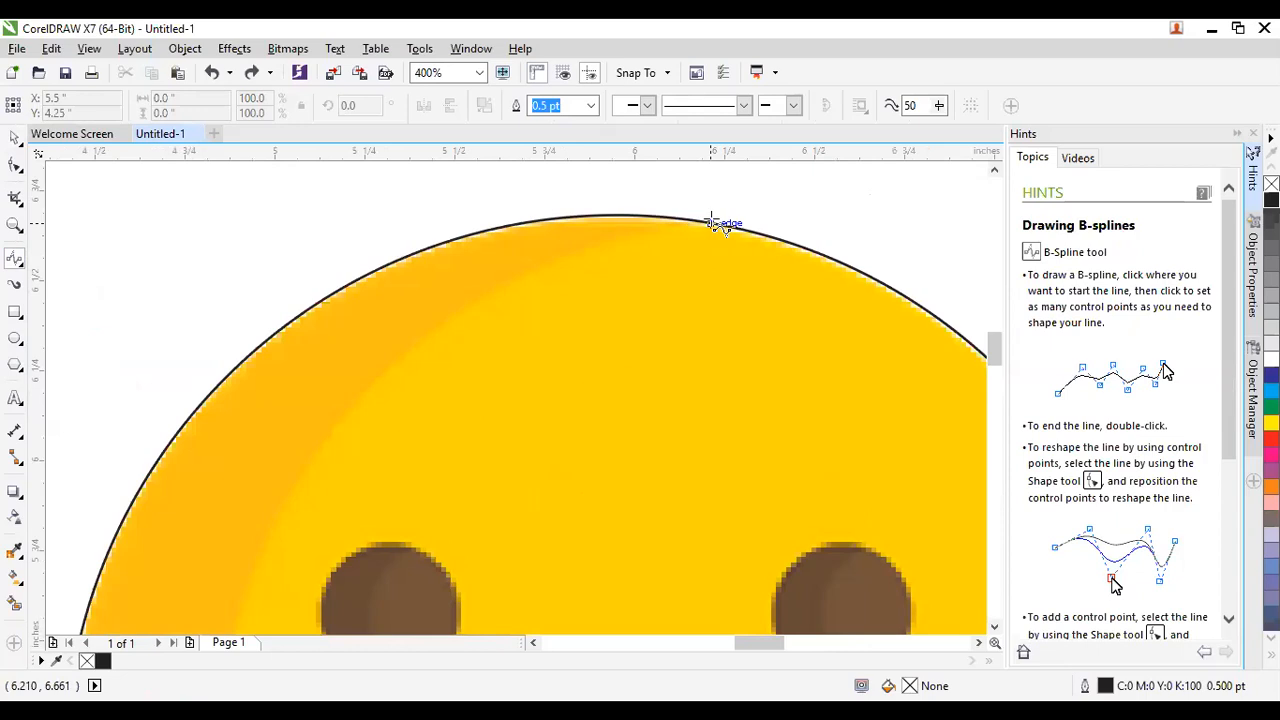
click(711, 222)
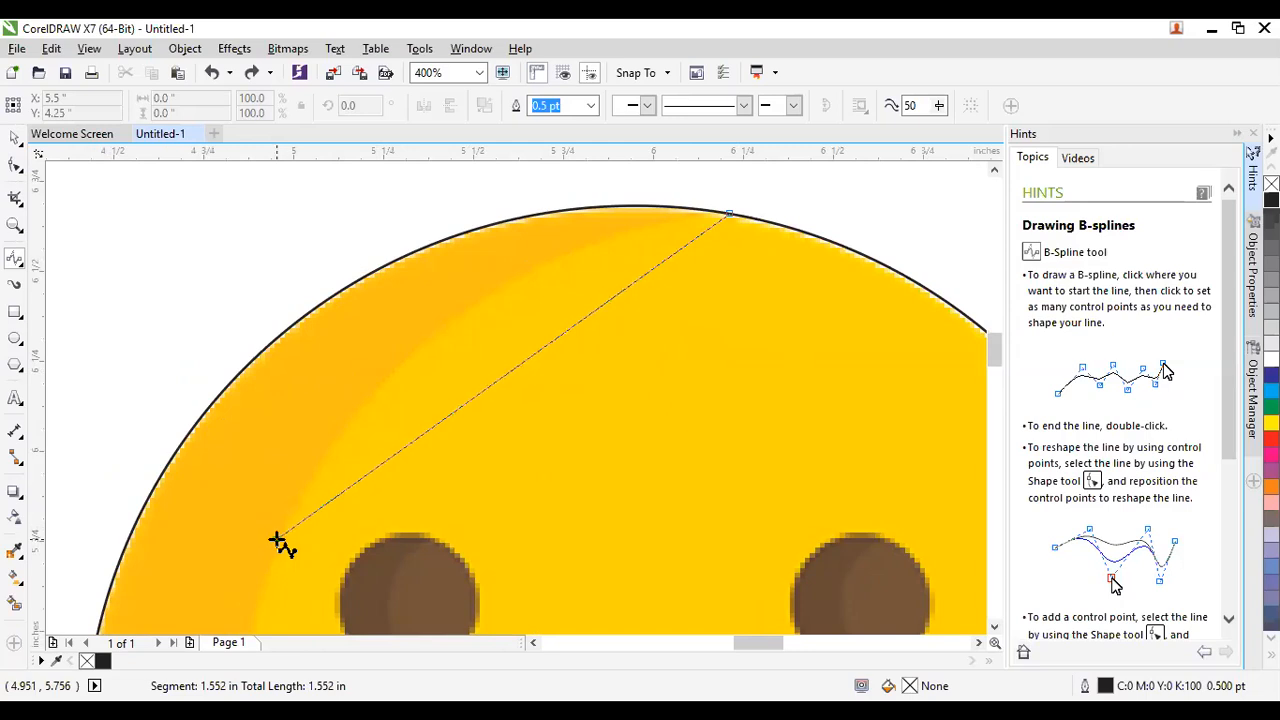
click(277, 541)
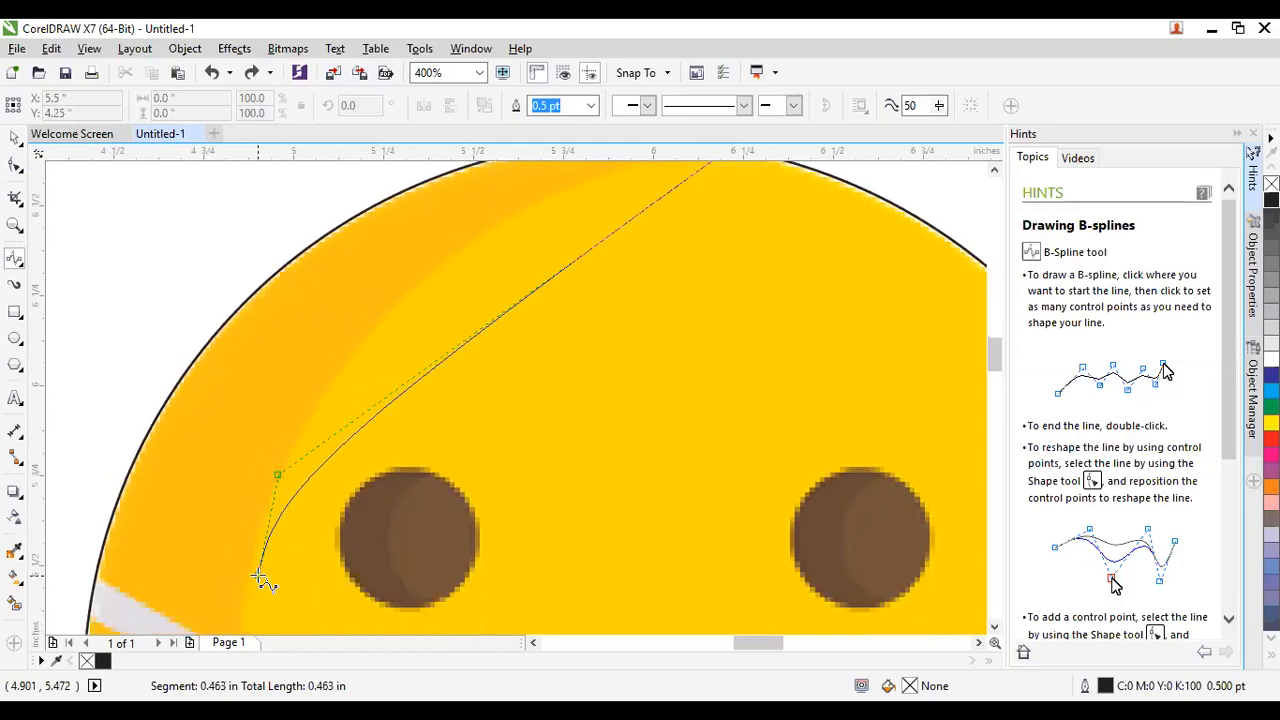
double_click(260, 582)
key(ctrl+z)
Start a B-spline on the circle's upper edge and place control points along the shading's inner boundary above the left eye.
scroll(333, 508, down, 1)
scroll(457, 380, up, 2)
scroll(477, 394, down, 1)
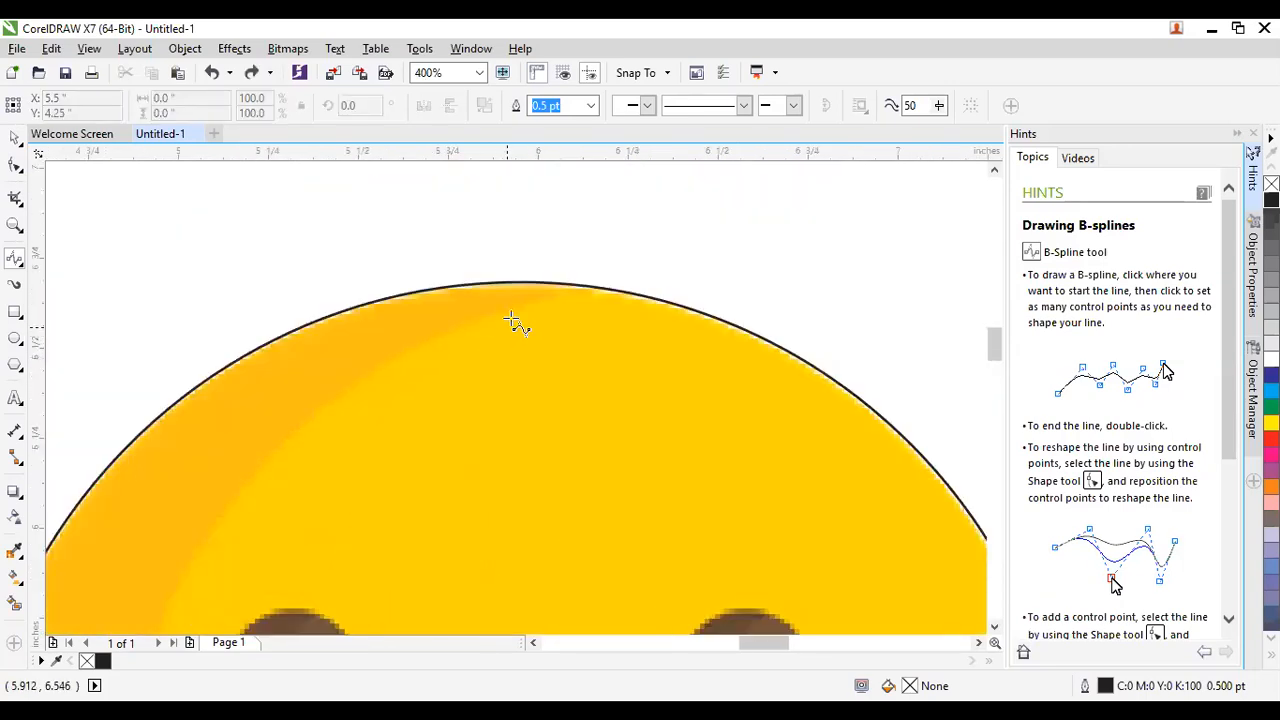
click(608, 289)
click(603, 288)
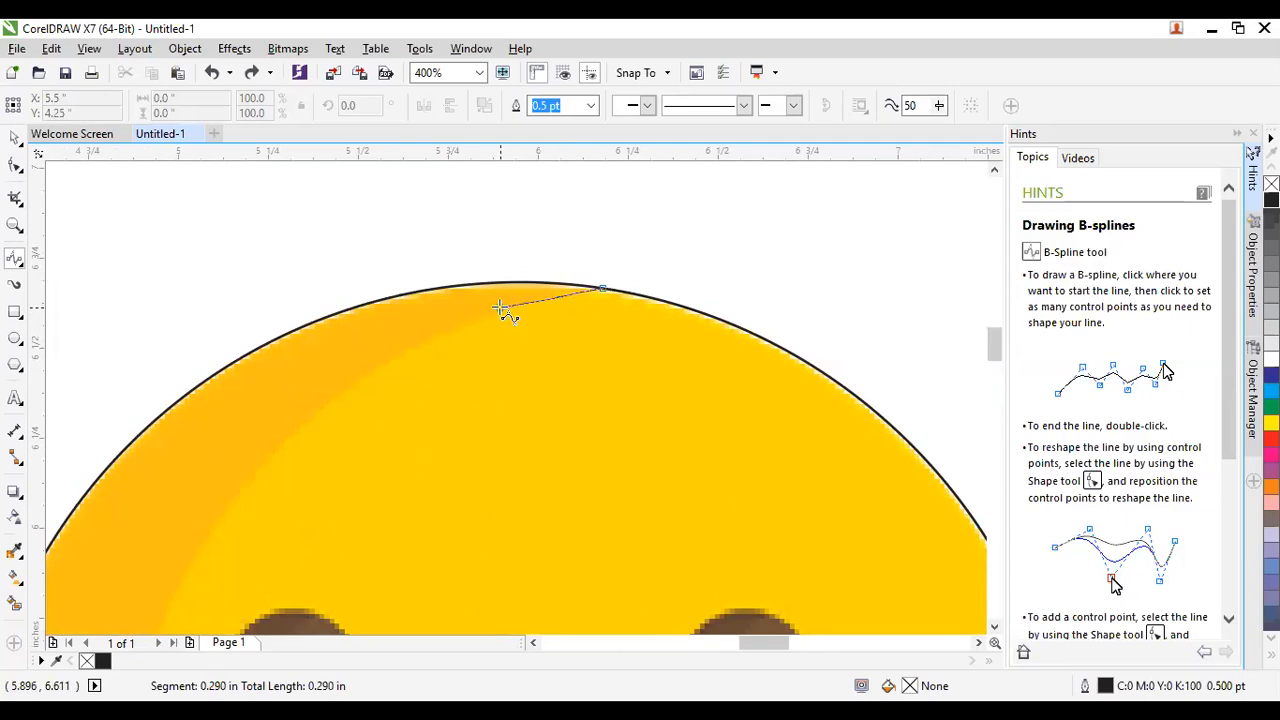
click(500, 309)
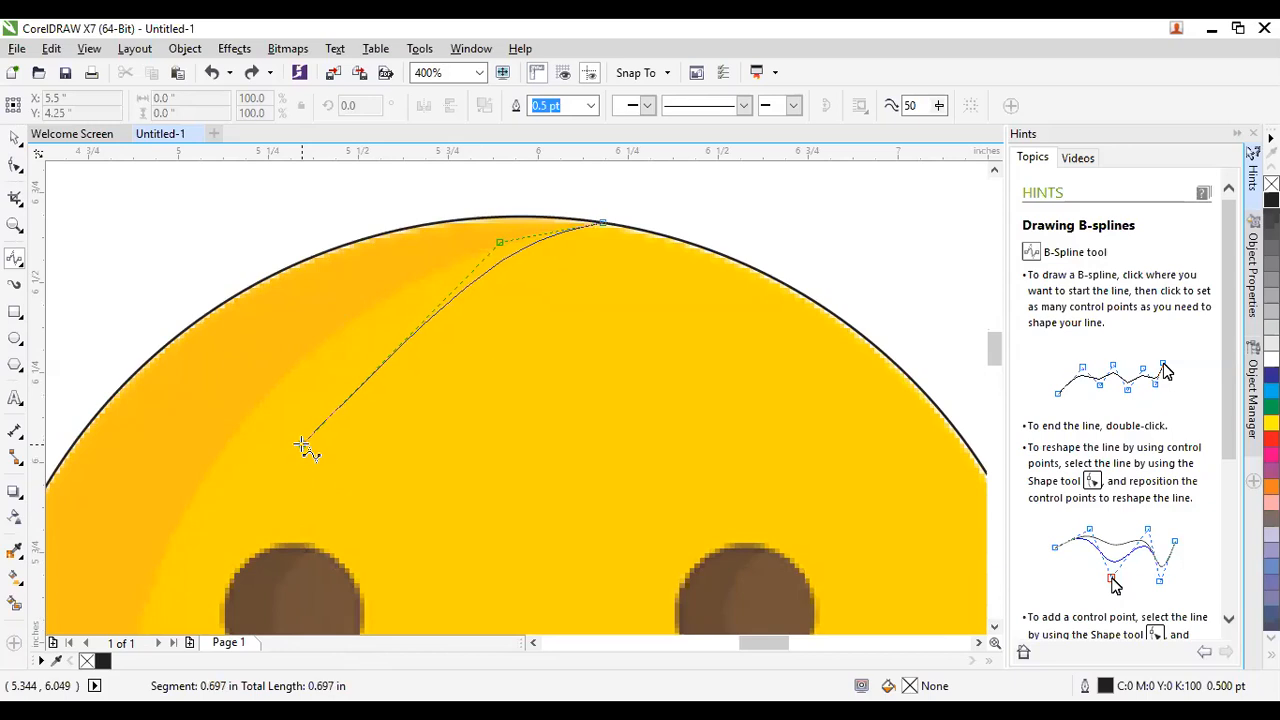
click(407, 287)
click(299, 360)
click(222, 447)
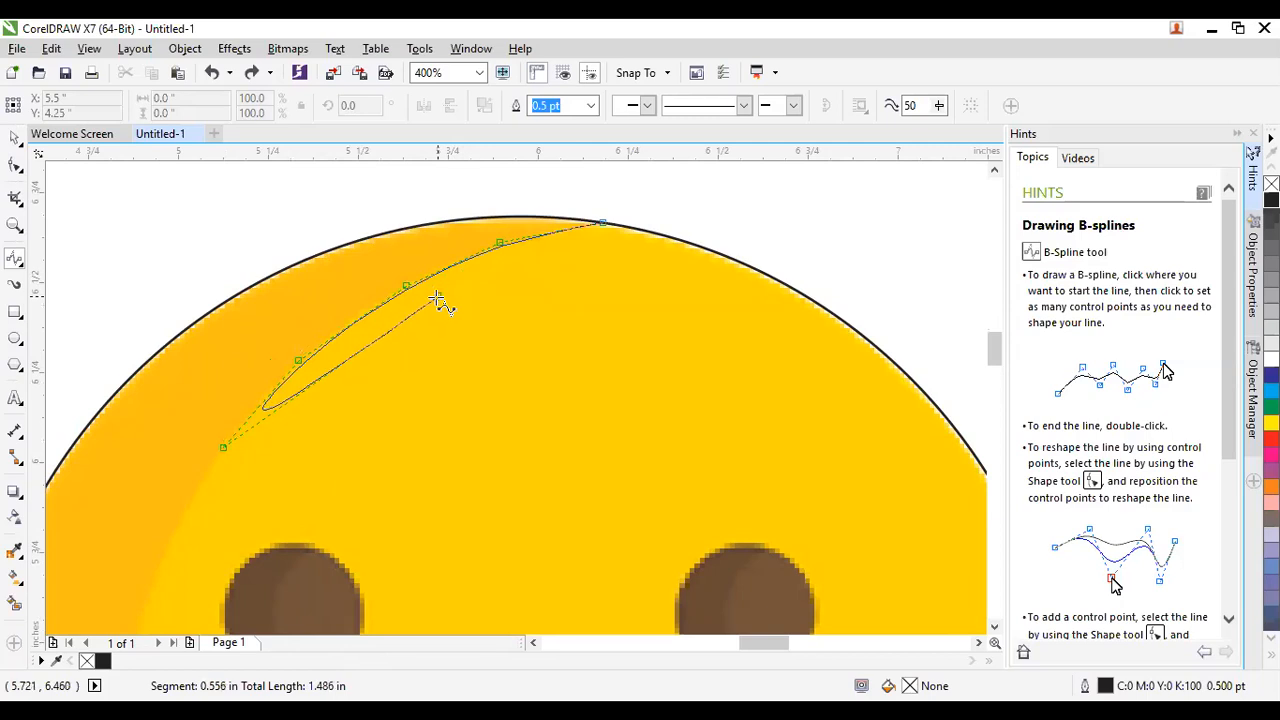
Continue the B-spline down the shading's inner boundary past the left eye, ending with a control point on the upper-left mask strap.
scroll(437, 300, down, 2)
scroll(397, 428, up, 1)
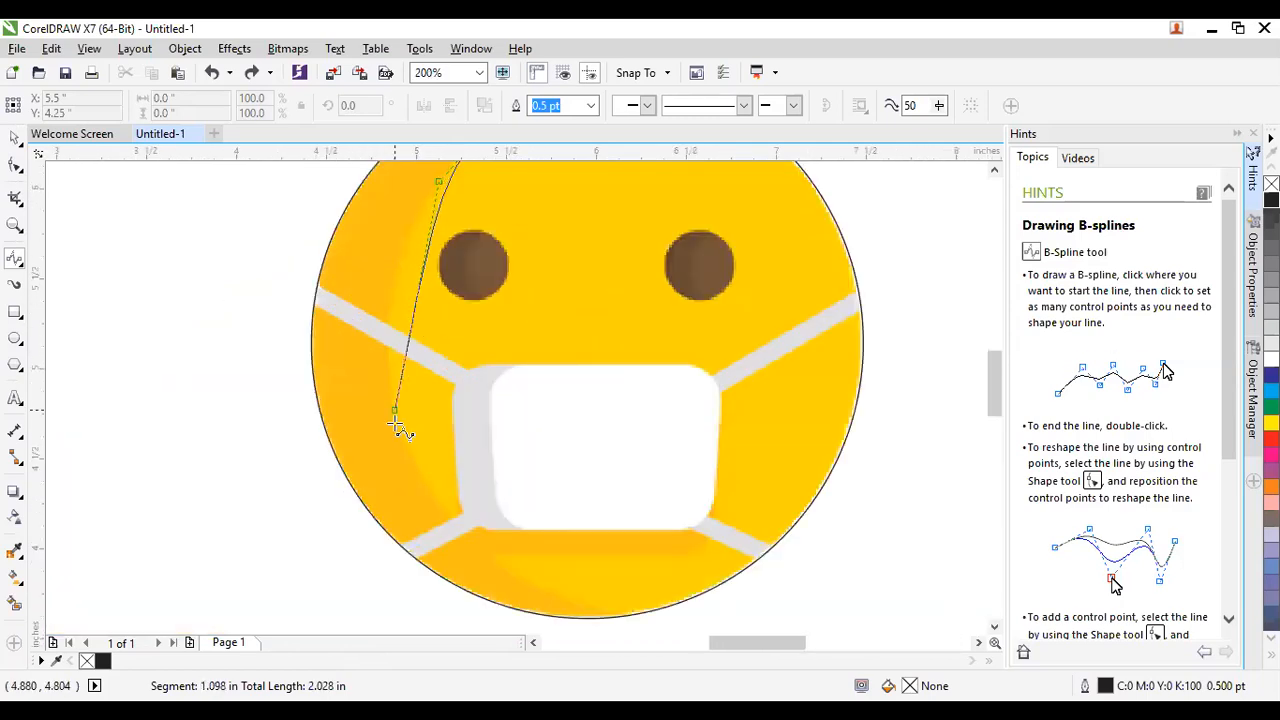
scroll(397, 428, down, 1)
scroll(408, 323, up, 2)
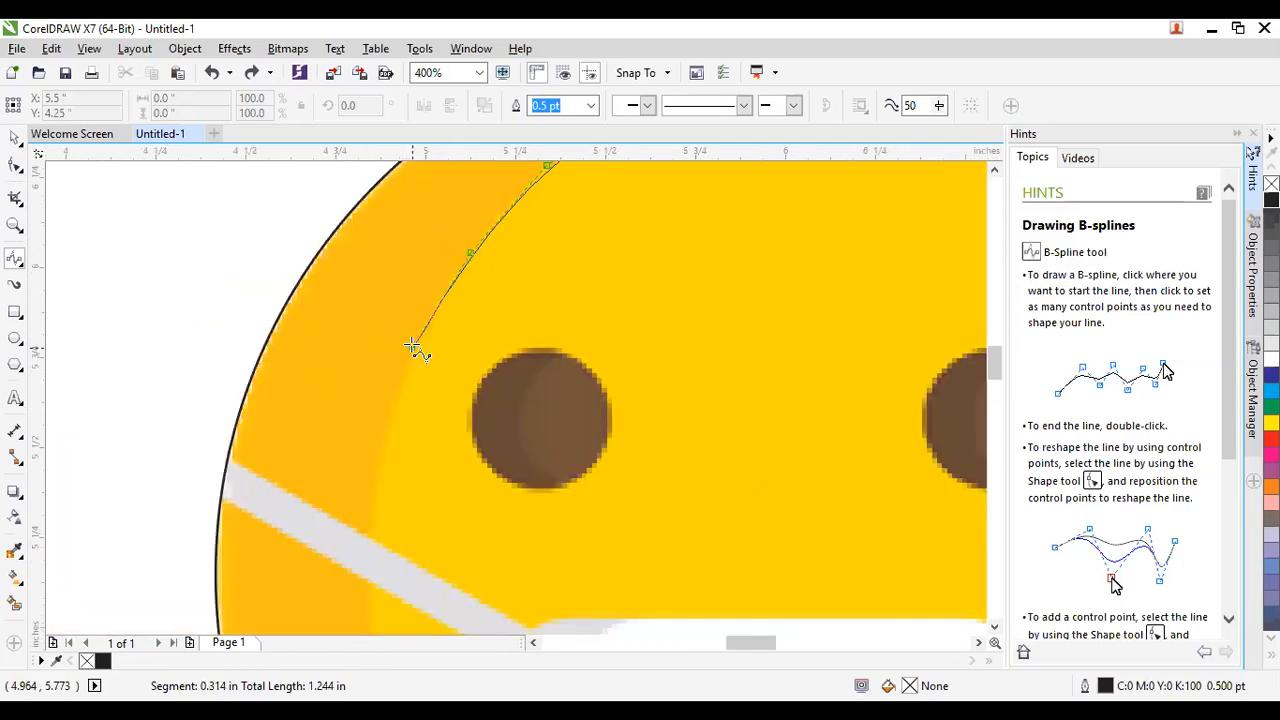
click(412, 349)
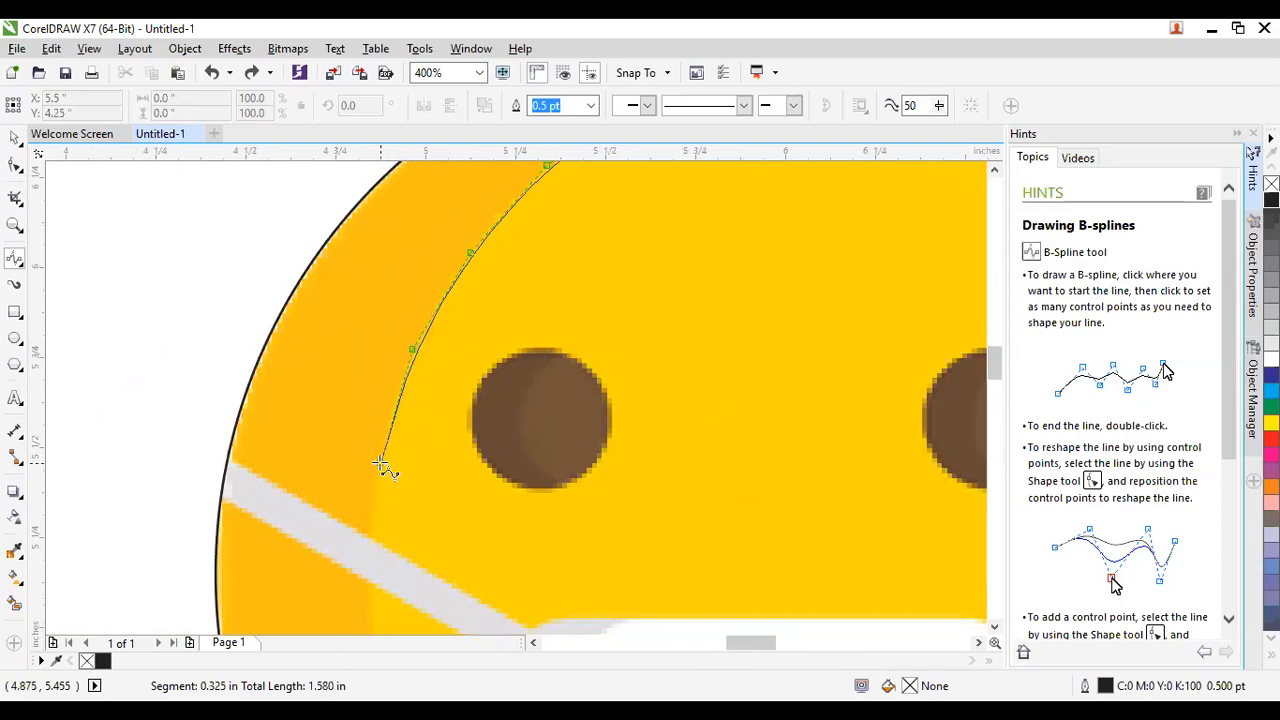
click(380, 460)
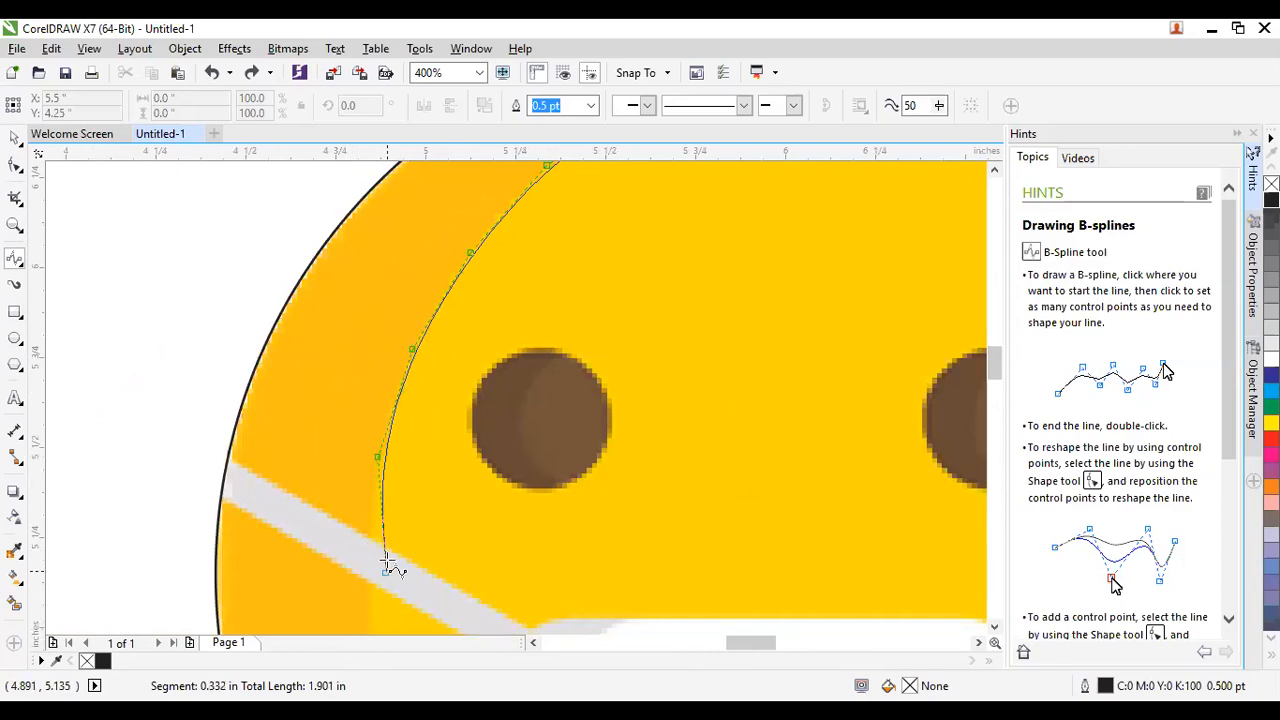
scroll(333, 426, down, 3)
scroll(333, 426, up, 3)
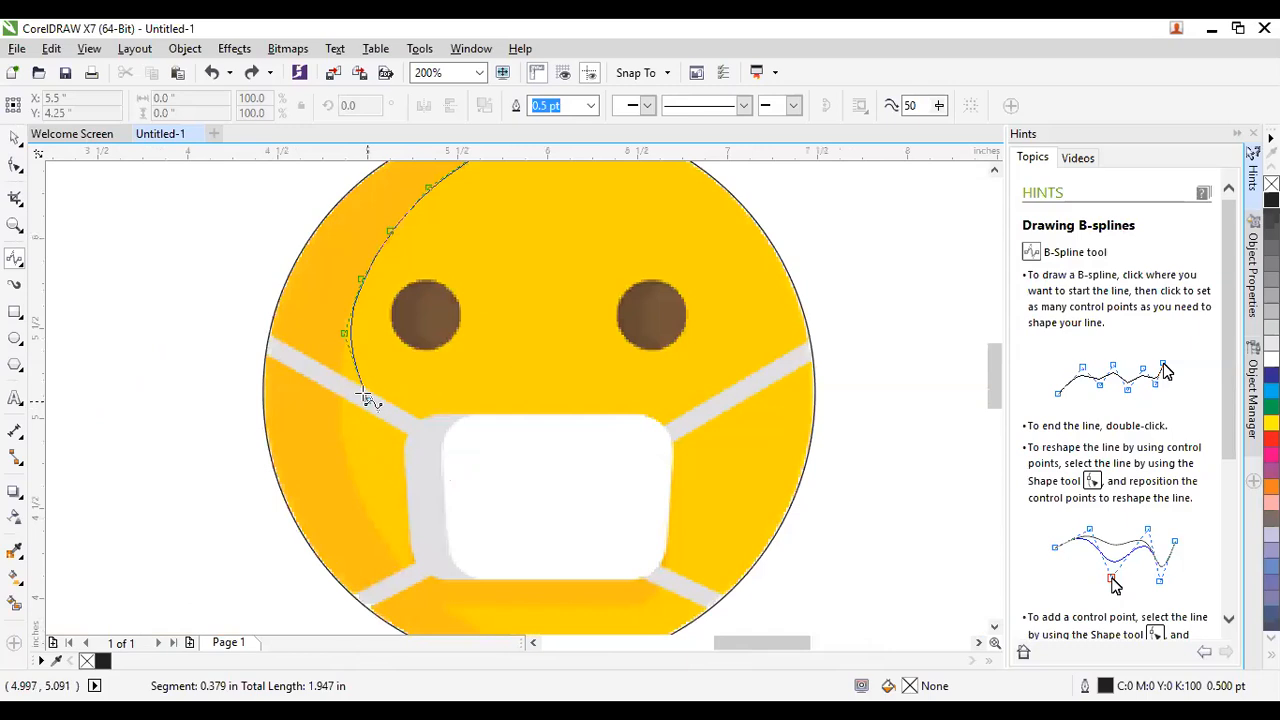
scroll(340, 391, up, 1)
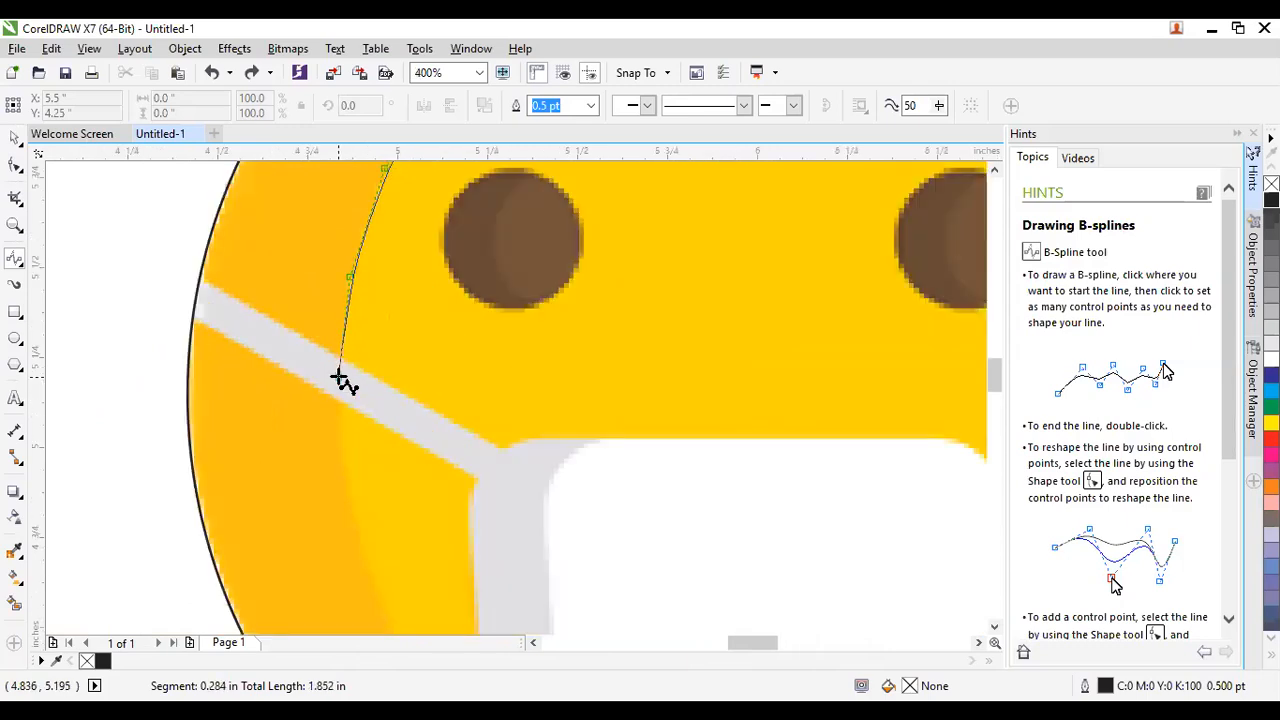
click(340, 378)
Add B-spline control points along the shading boundary from the upper-left mask strap down to the lower-left strap.
scroll(341, 379, down, 1)
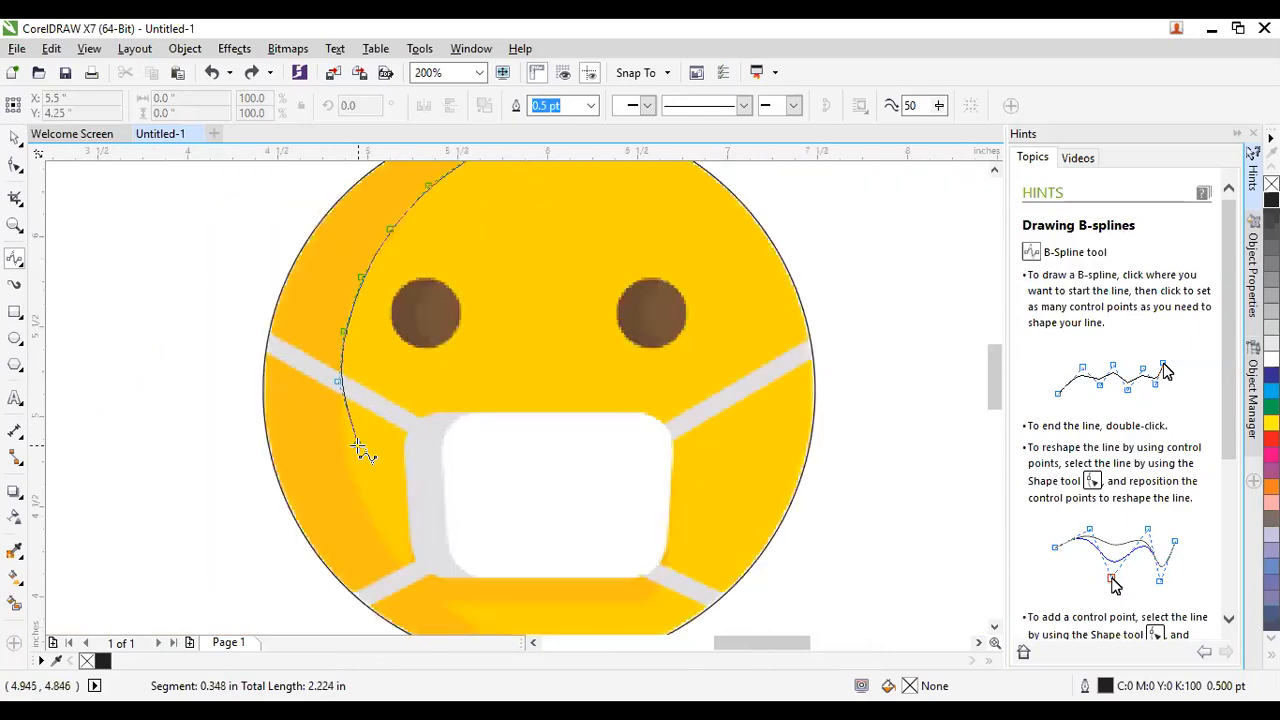
click(341, 442)
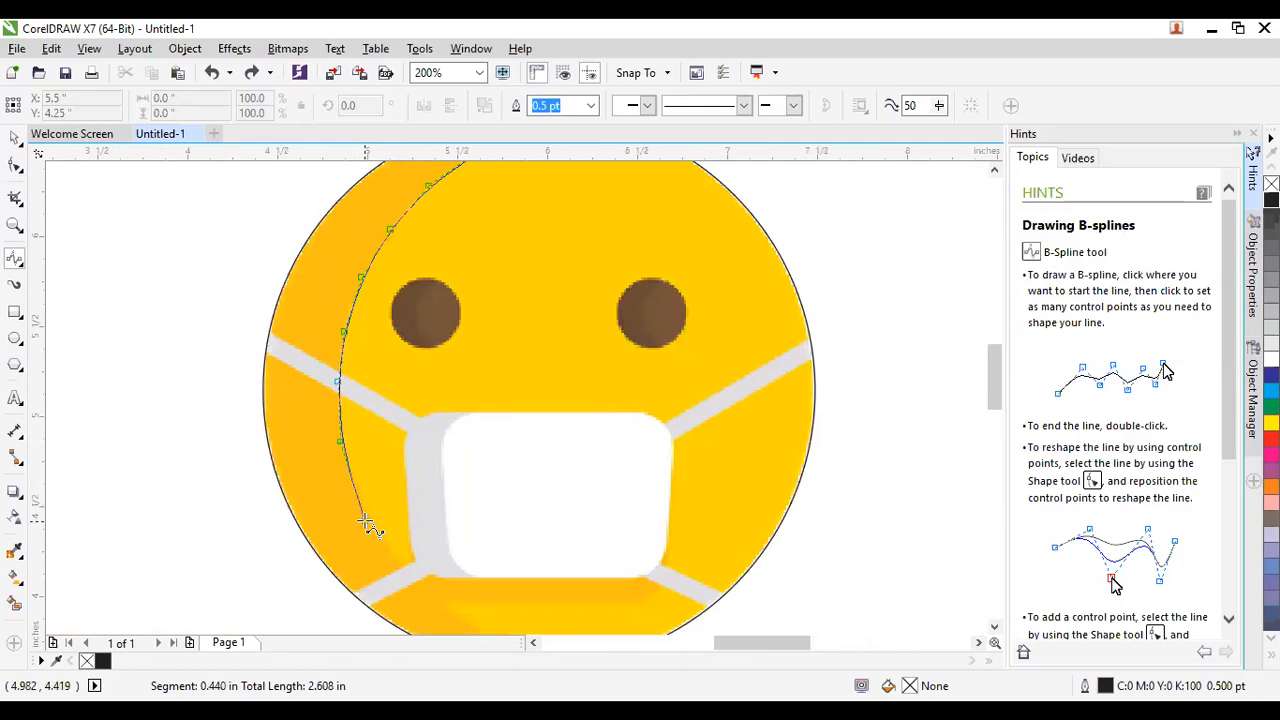
click(364, 518)
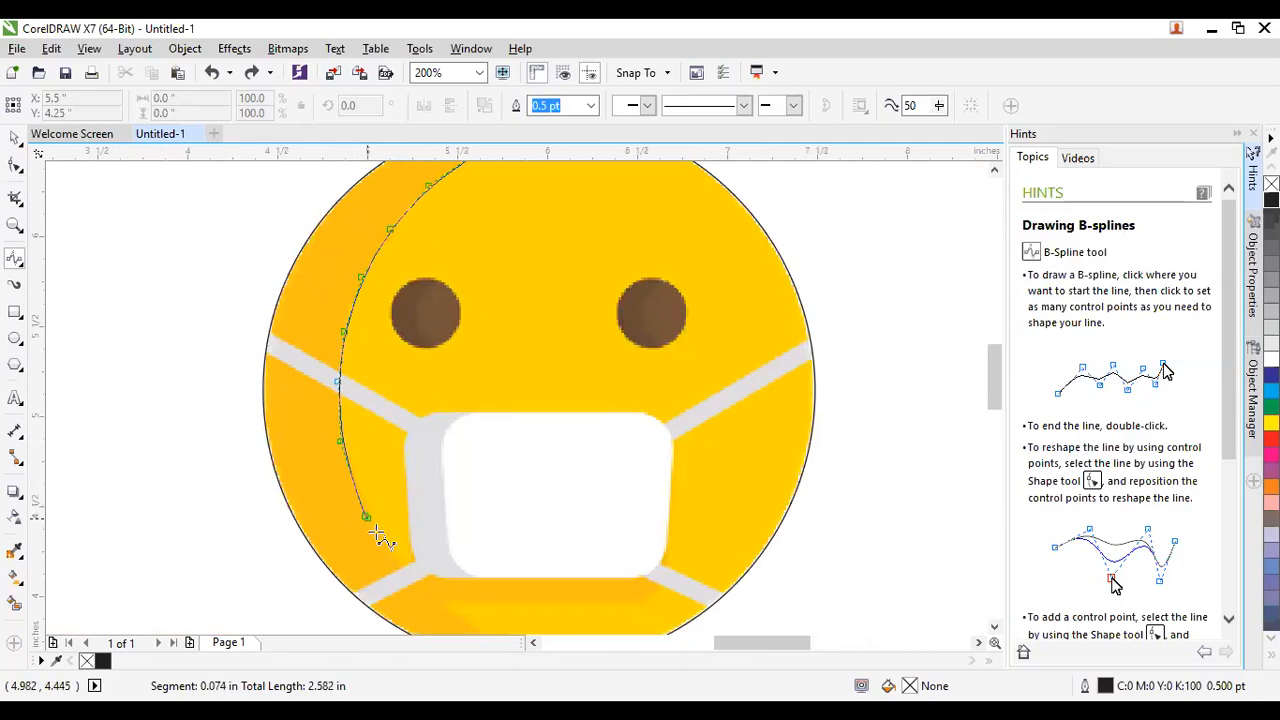
click(412, 580)
Extend the B-spline beneath the mask along the shading boundary until it meets the circle's bottom edge.
scroll(343, 410, down, 2)
scroll(346, 437, up, 3)
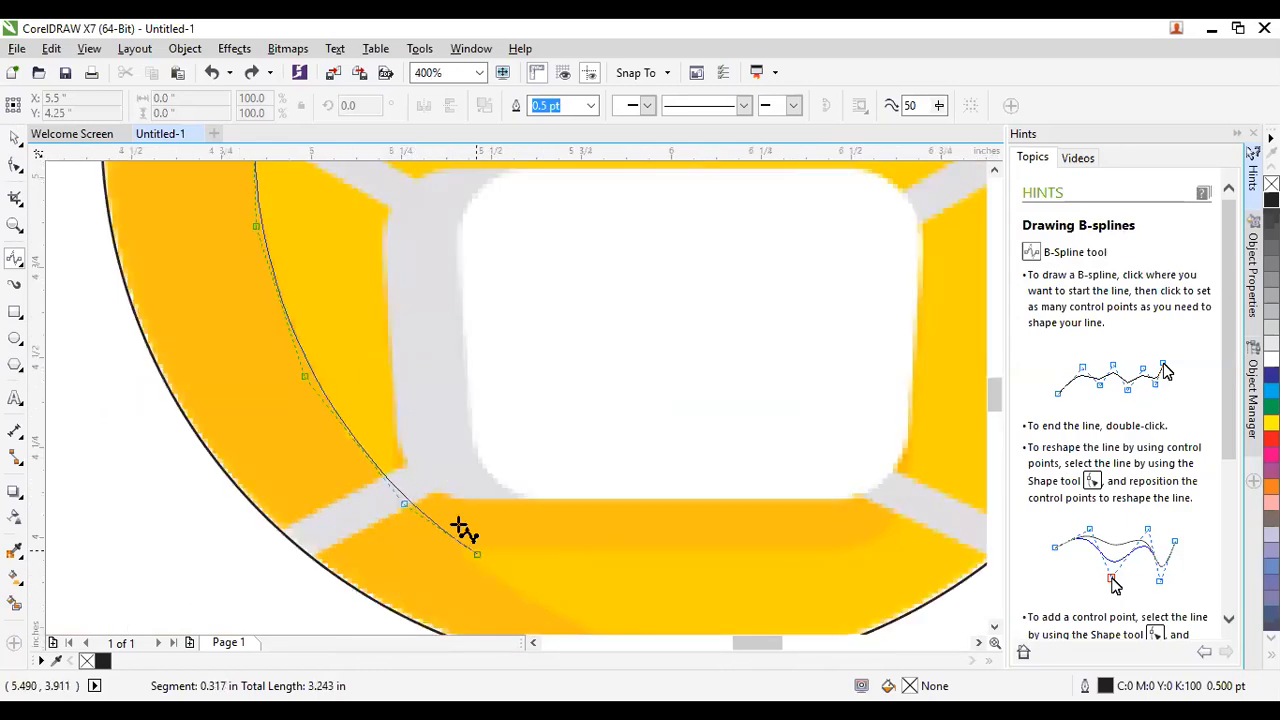
scroll(463, 523, down, 2)
scroll(463, 523, up, 3)
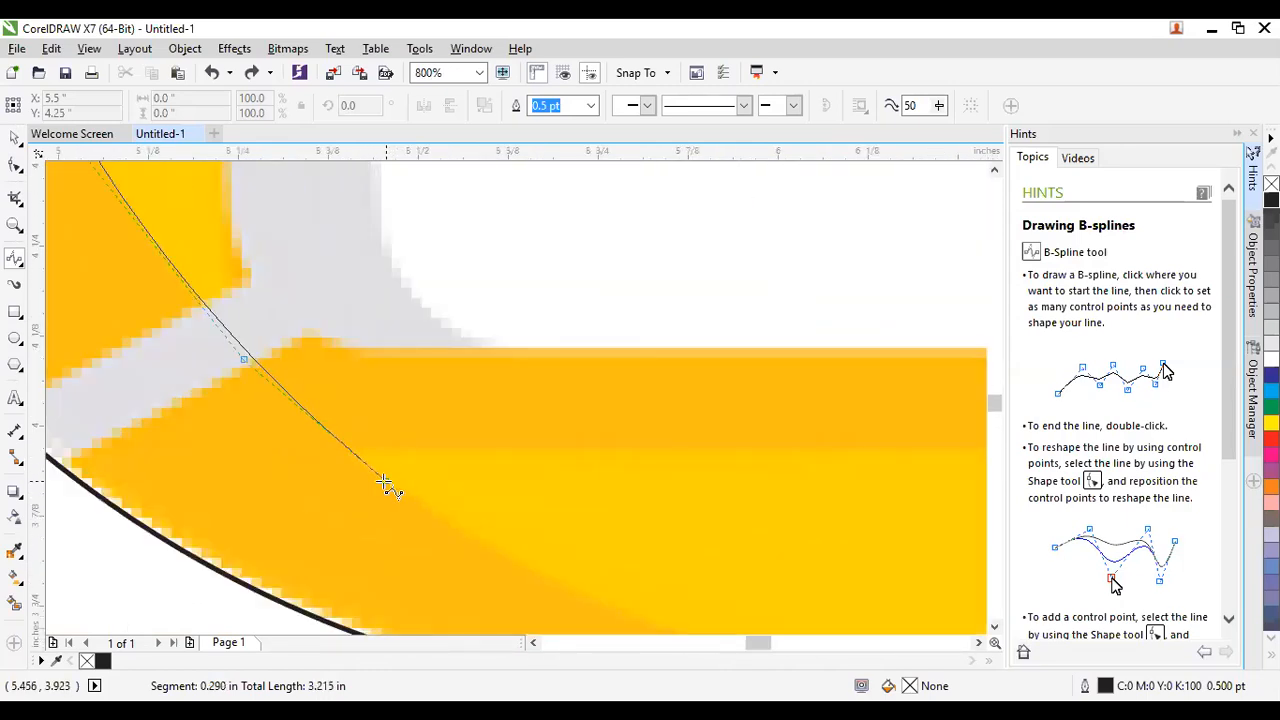
scroll(390, 485, down, 3)
scroll(294, 386, up, 3)
scroll(300, 400, down, 3)
scroll(300, 400, up, 3)
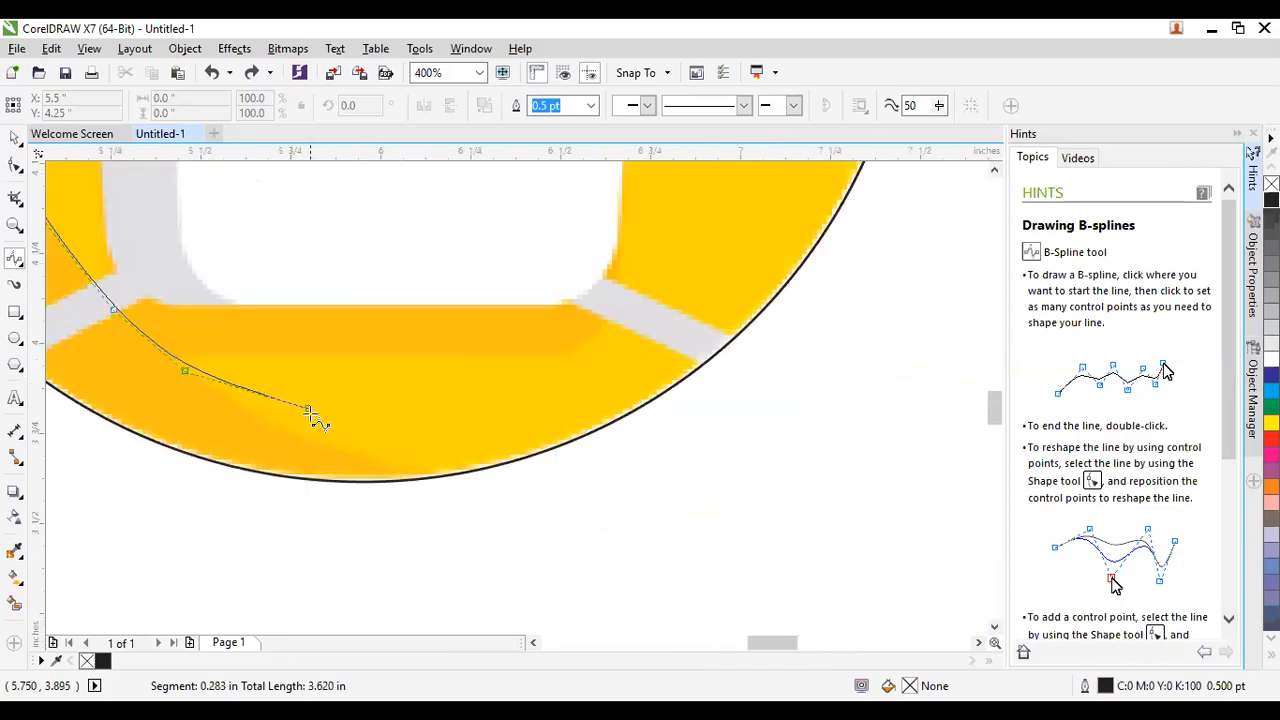
click(300, 440)
click(392, 467)
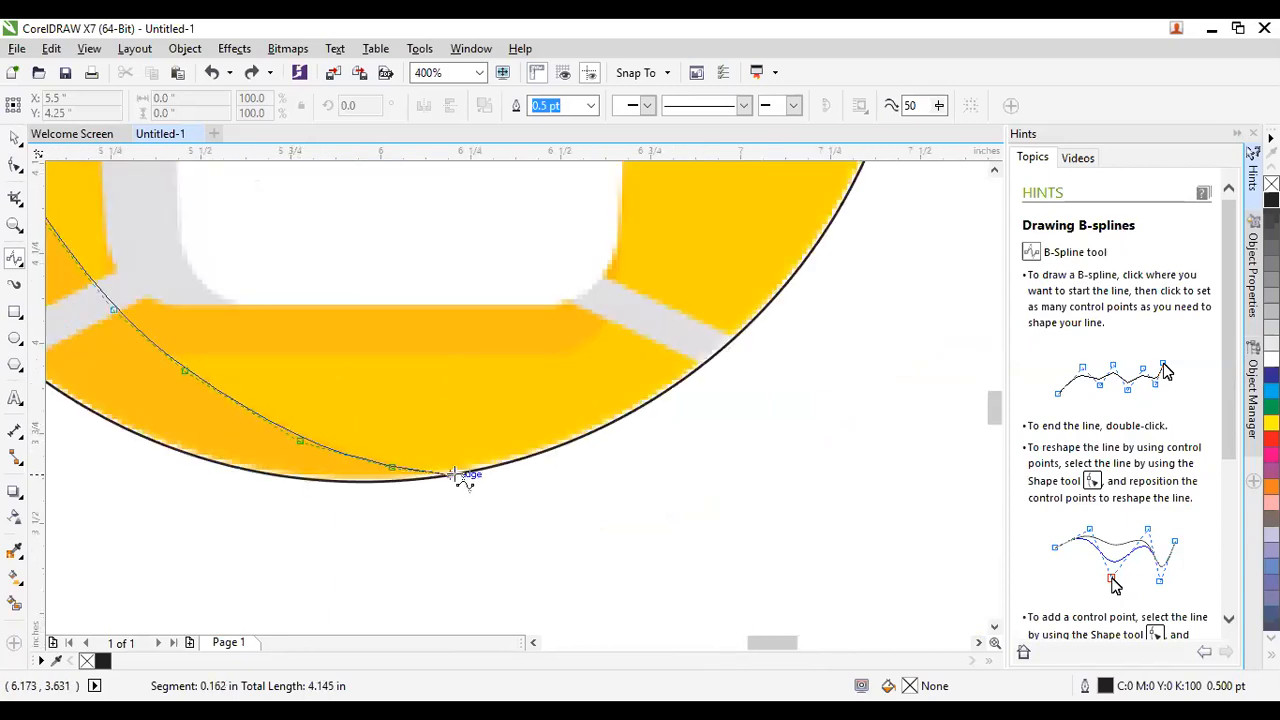
click(446, 474)
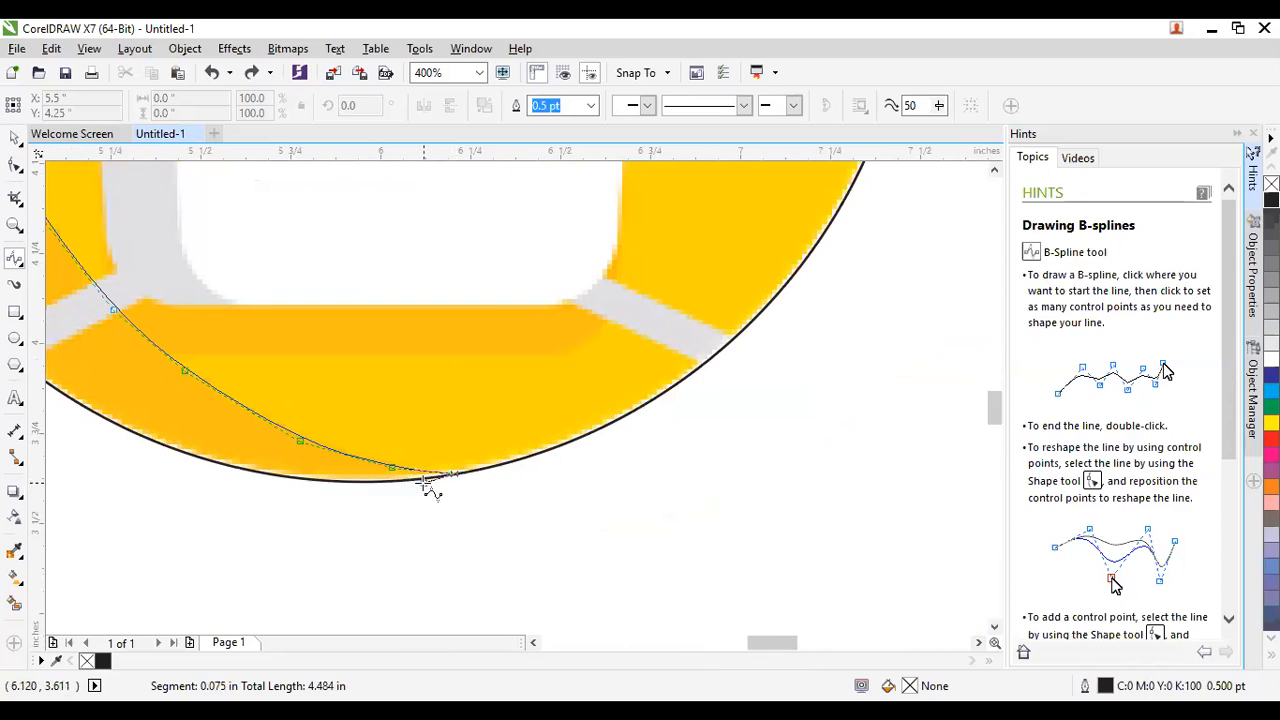
Continue the B-spline along the circle's bottom edge, placing control points up to the outer end of the lower-left mask strap.
click(343, 481)
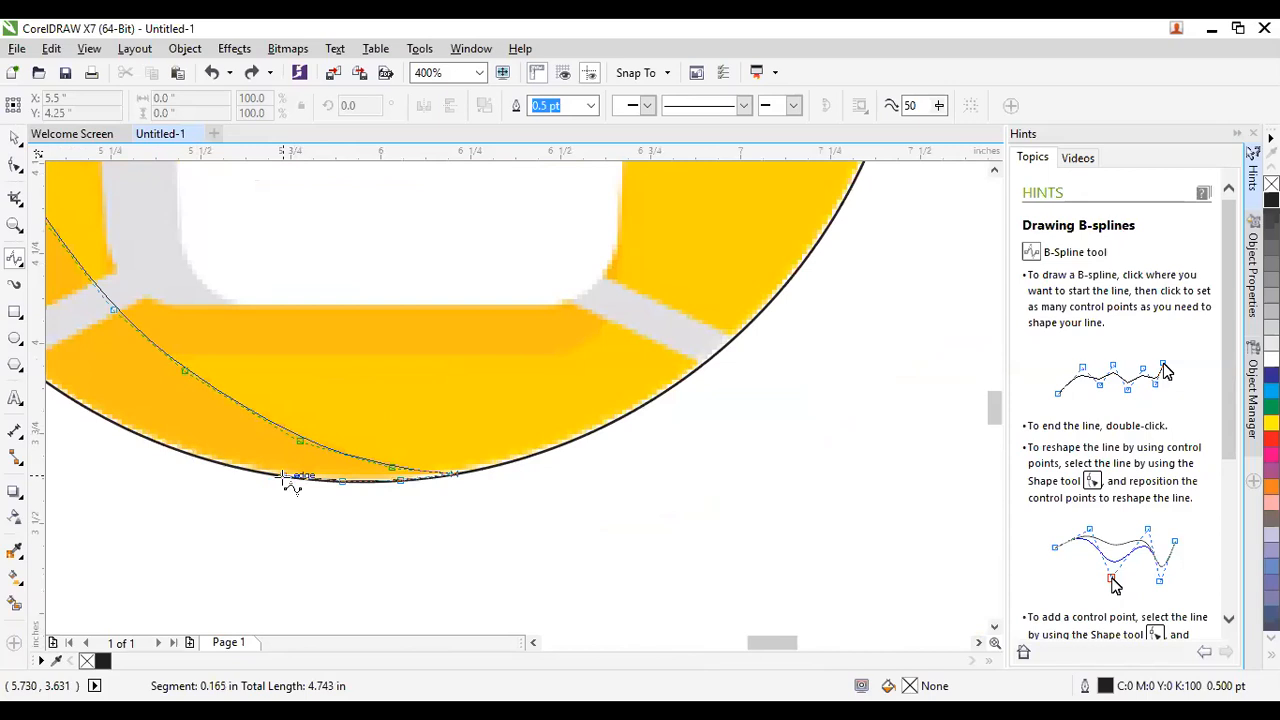
click(279, 476)
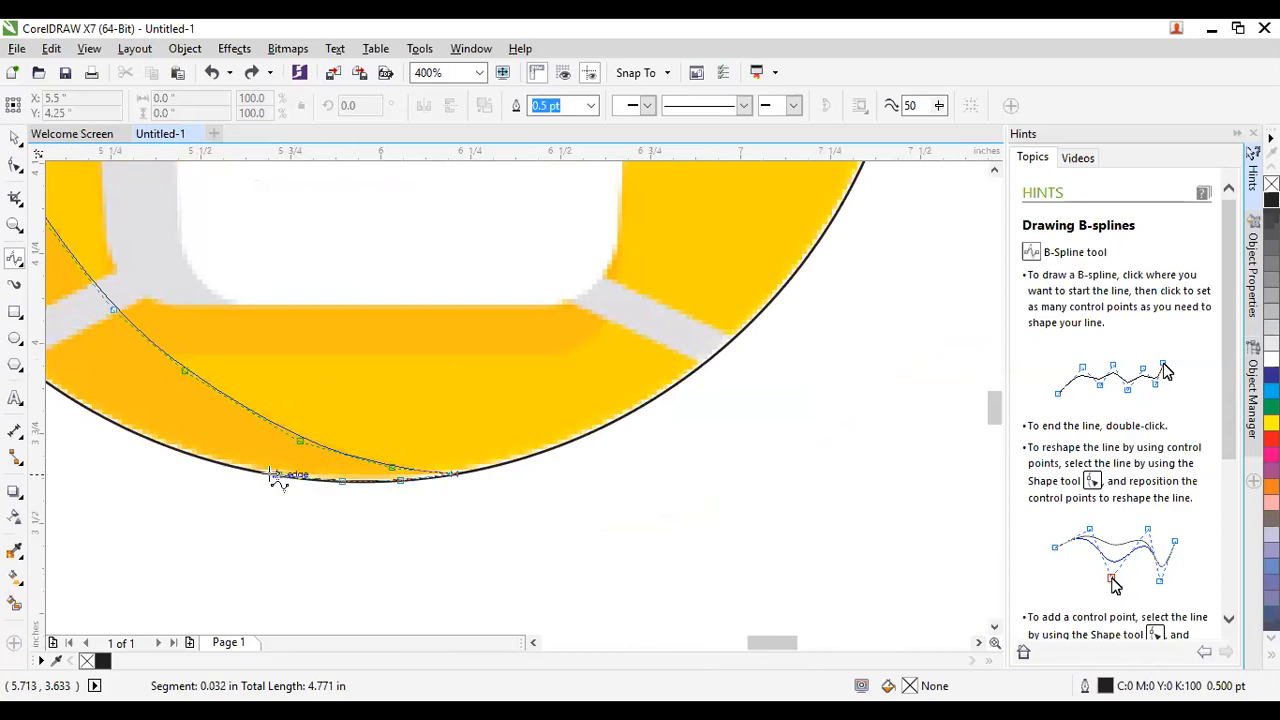
click(212, 461)
scroll(440, 505, down, 3)
scroll(425, 507, up, 3)
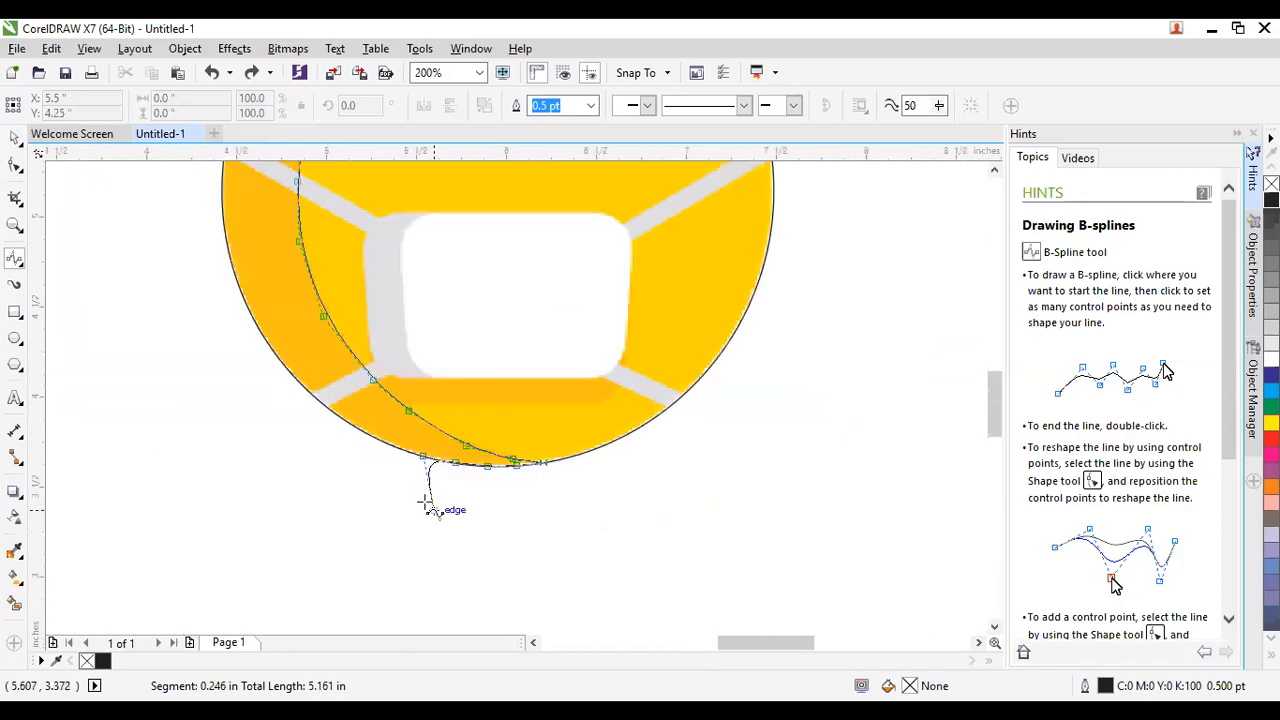
click(390, 445)
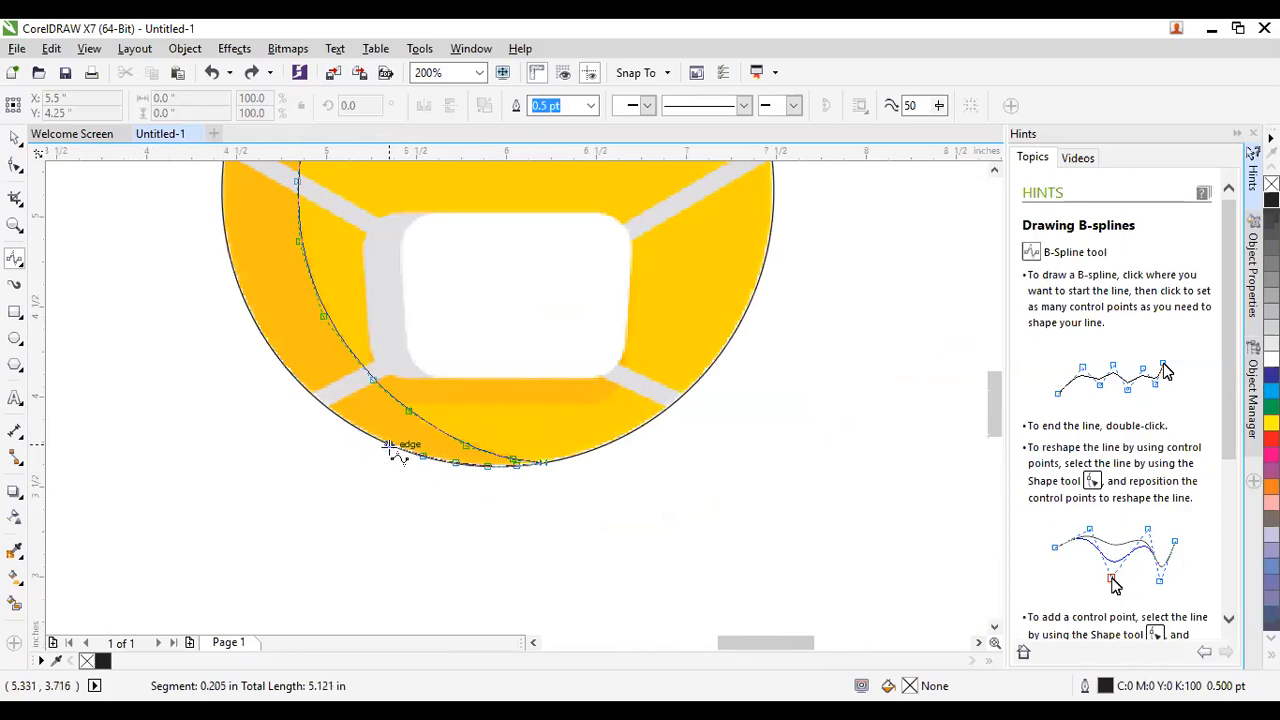
click(349, 423)
click(313, 397)
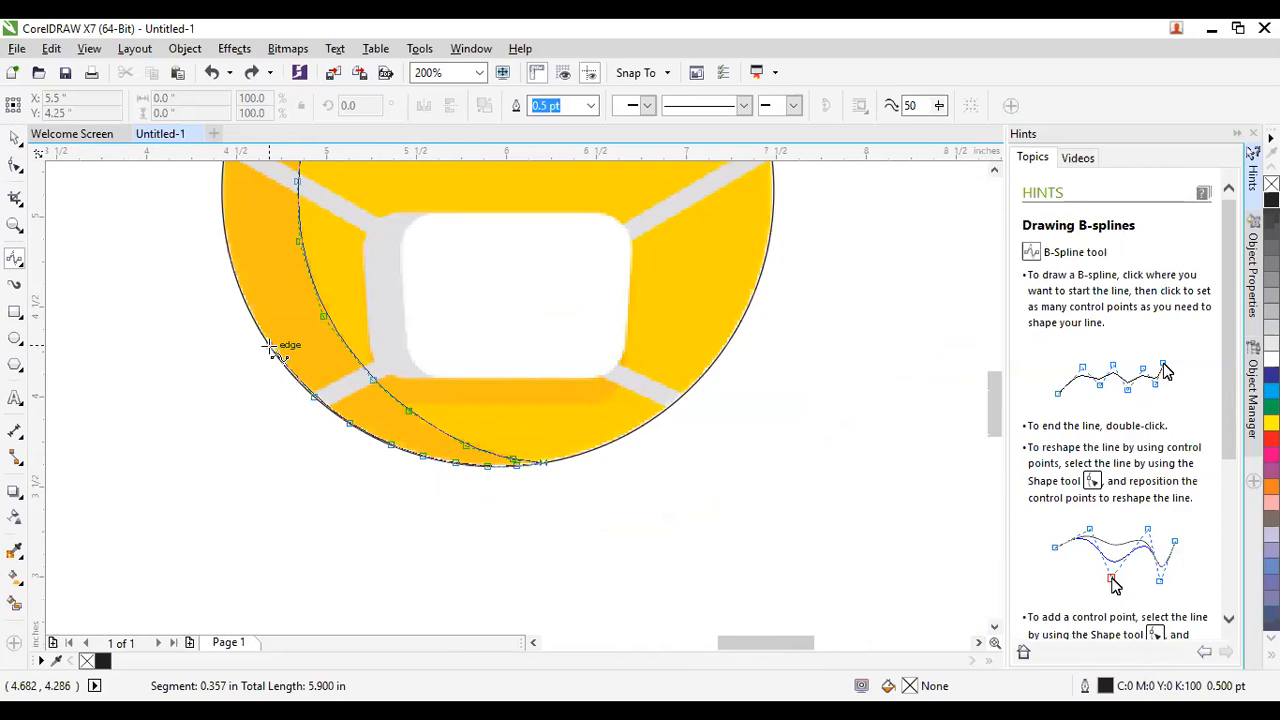
Add B-spline control points up the circle's left edge from the lower-left strap to just below the upper-left strap.
click(293, 377)
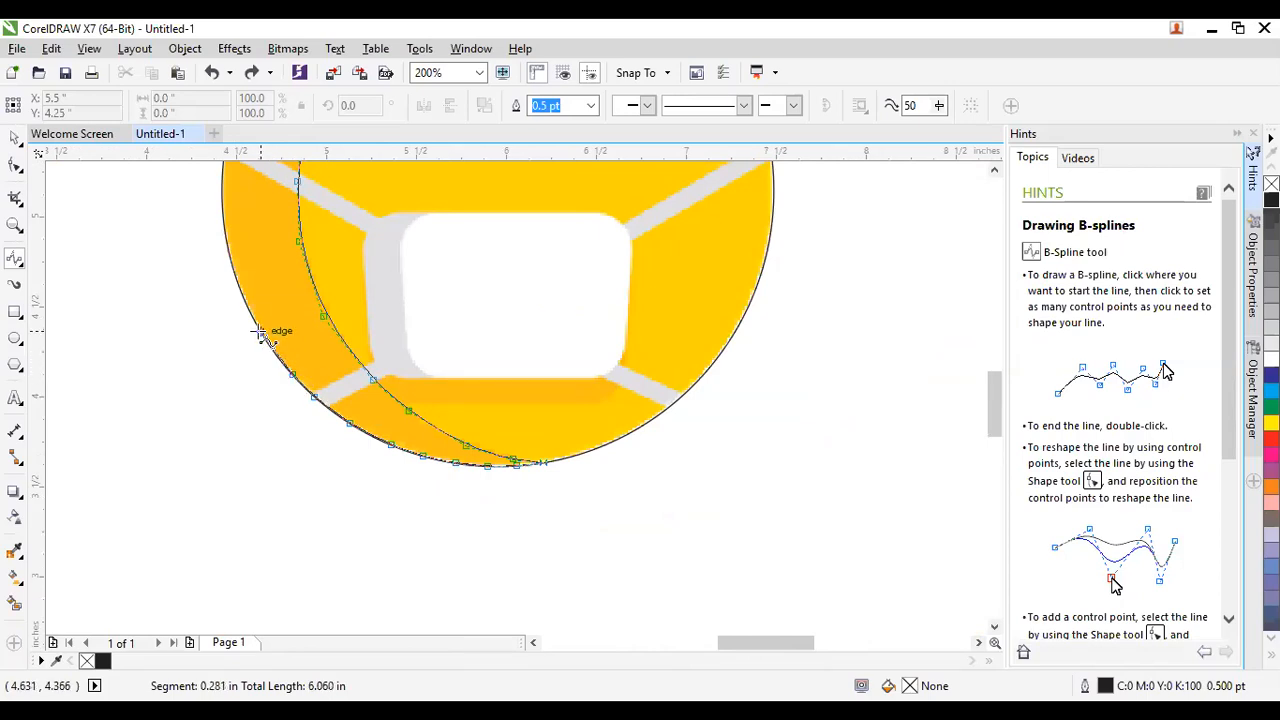
click(262, 335)
click(248, 309)
click(232, 271)
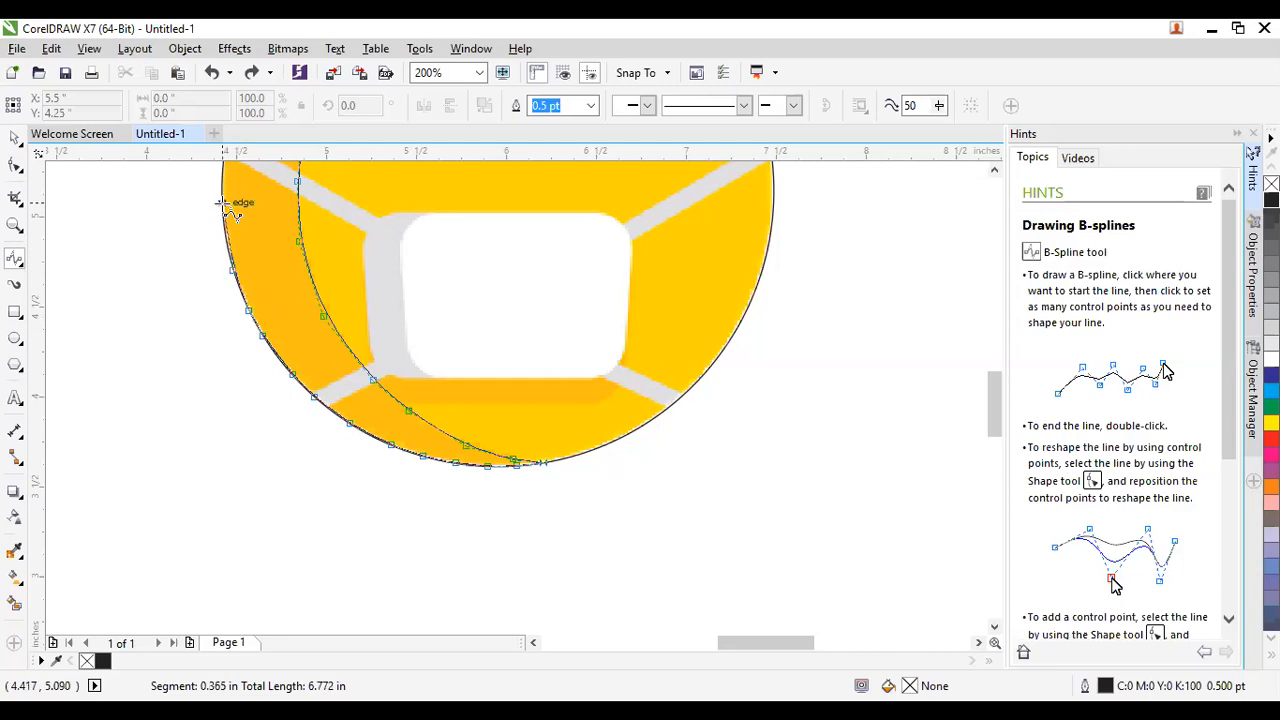
click(223, 226)
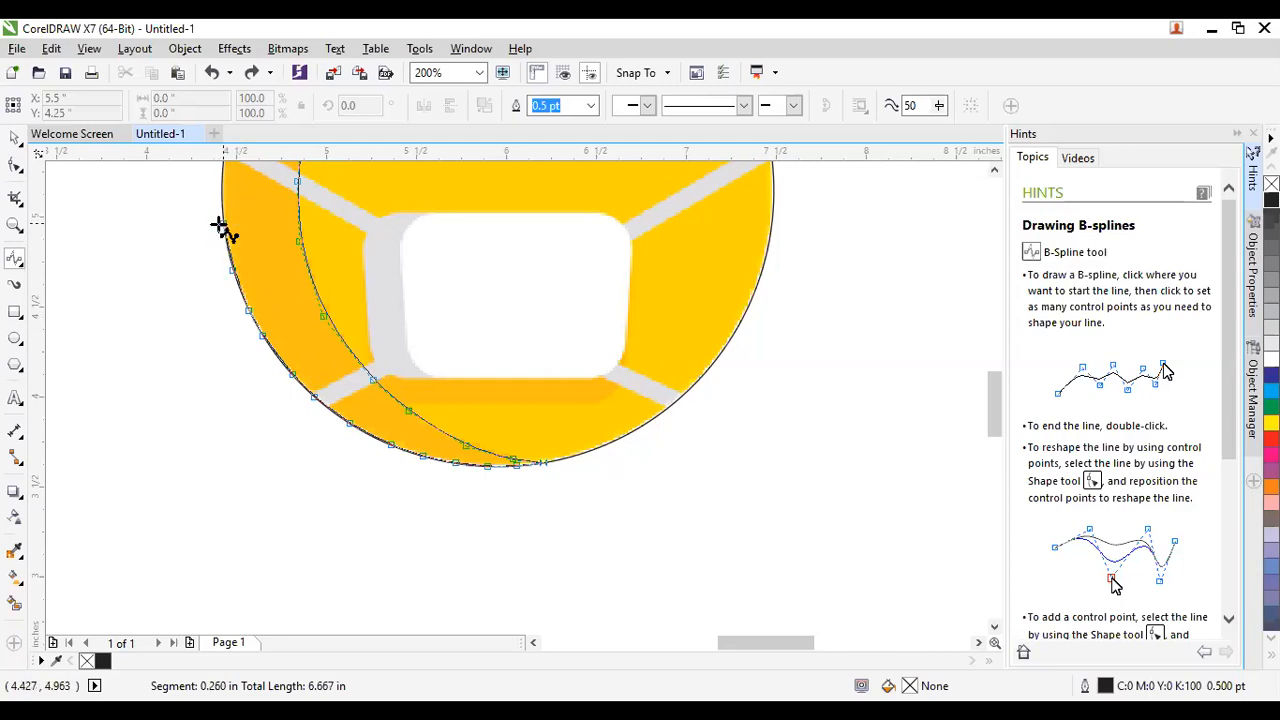
Extend the B-spline along the circle's left edge past the upper-left mask strap to beside the left eye.
scroll(208, 365, down, 2)
scroll(206, 335, up, 3)
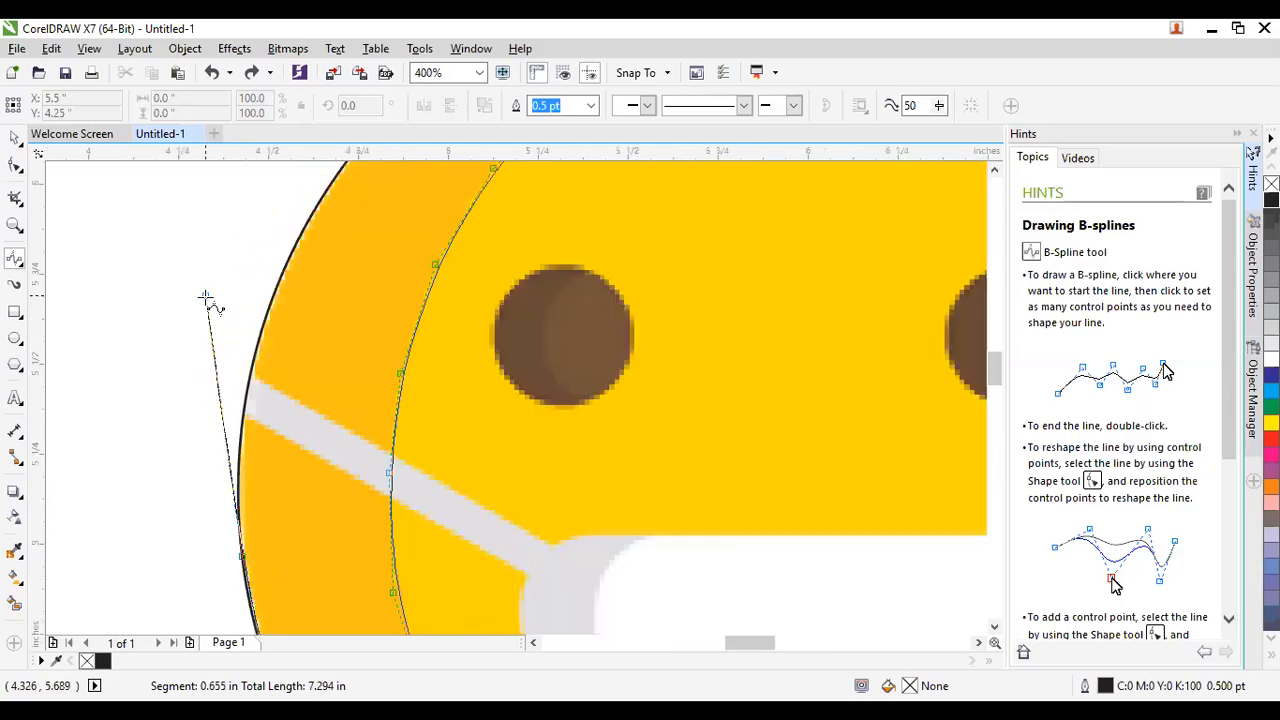
click(240, 471)
click(246, 391)
click(263, 320)
click(267, 293)
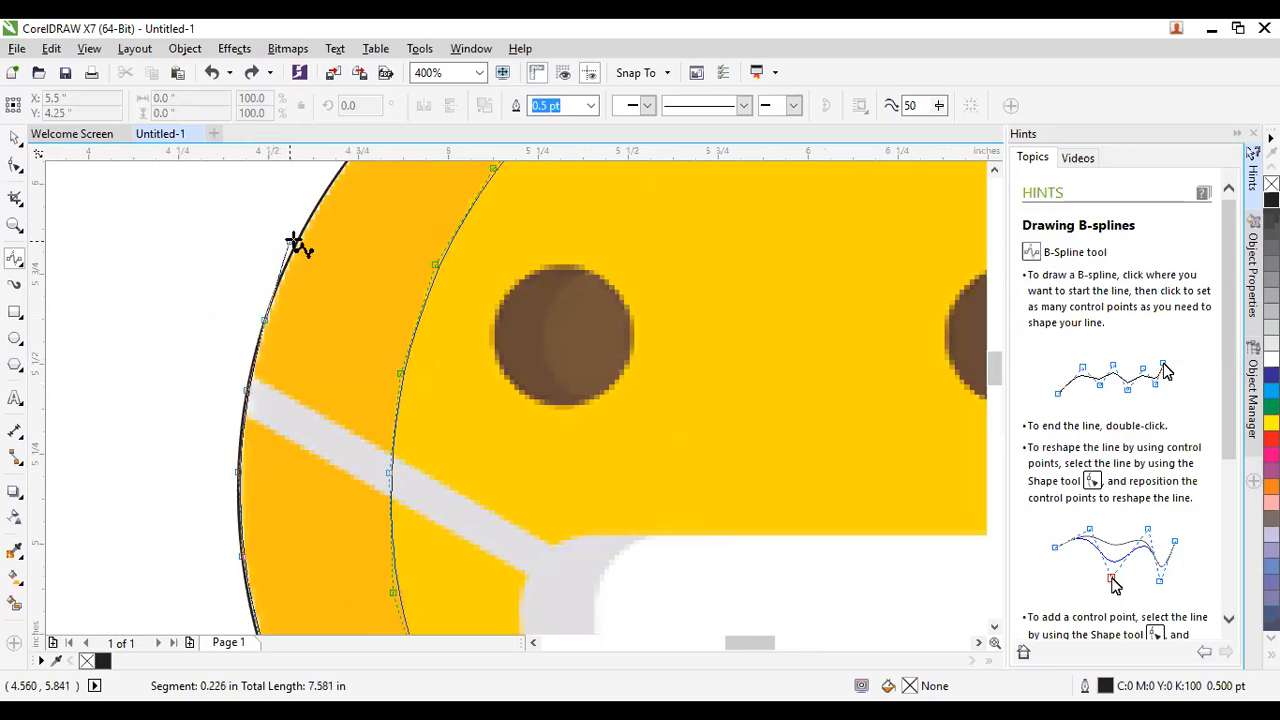
Trace the circle's upper-left edge with further B-spline control points and end the curve there.
scroll(234, 451, down, 2)
click(229, 432)
scroll(255, 397, up, 2)
click(248, 390)
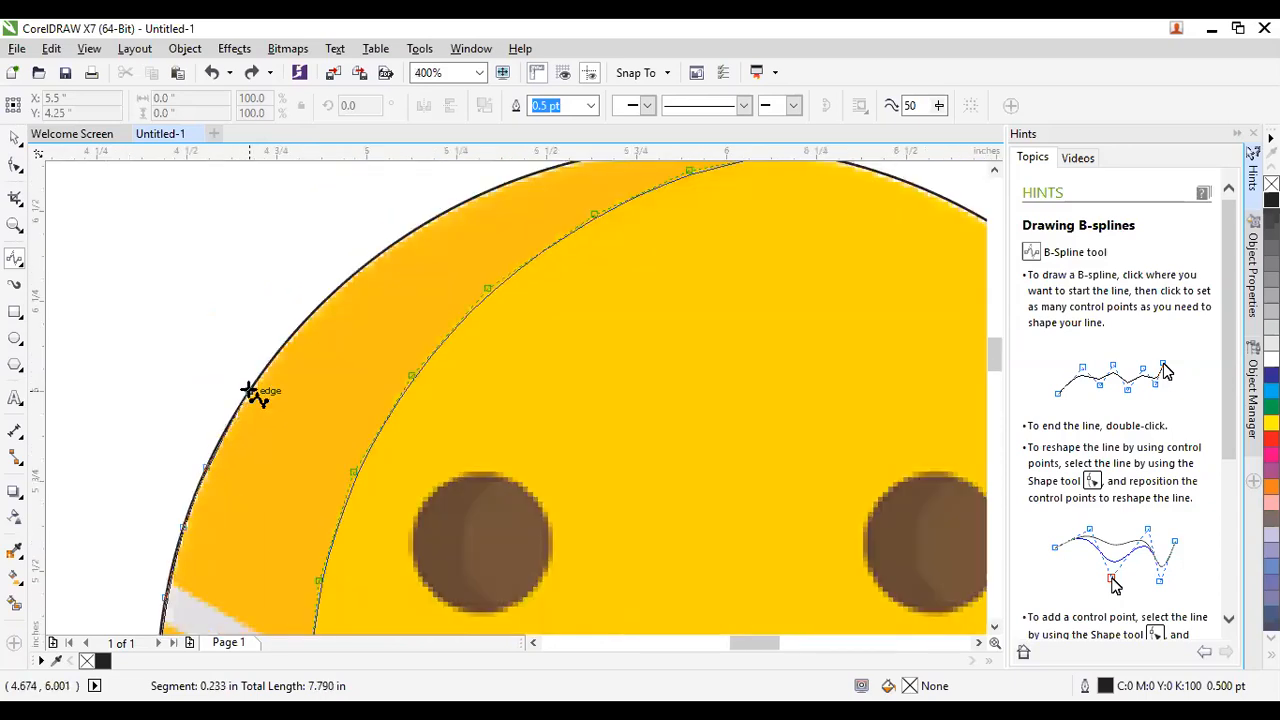
click(296, 330)
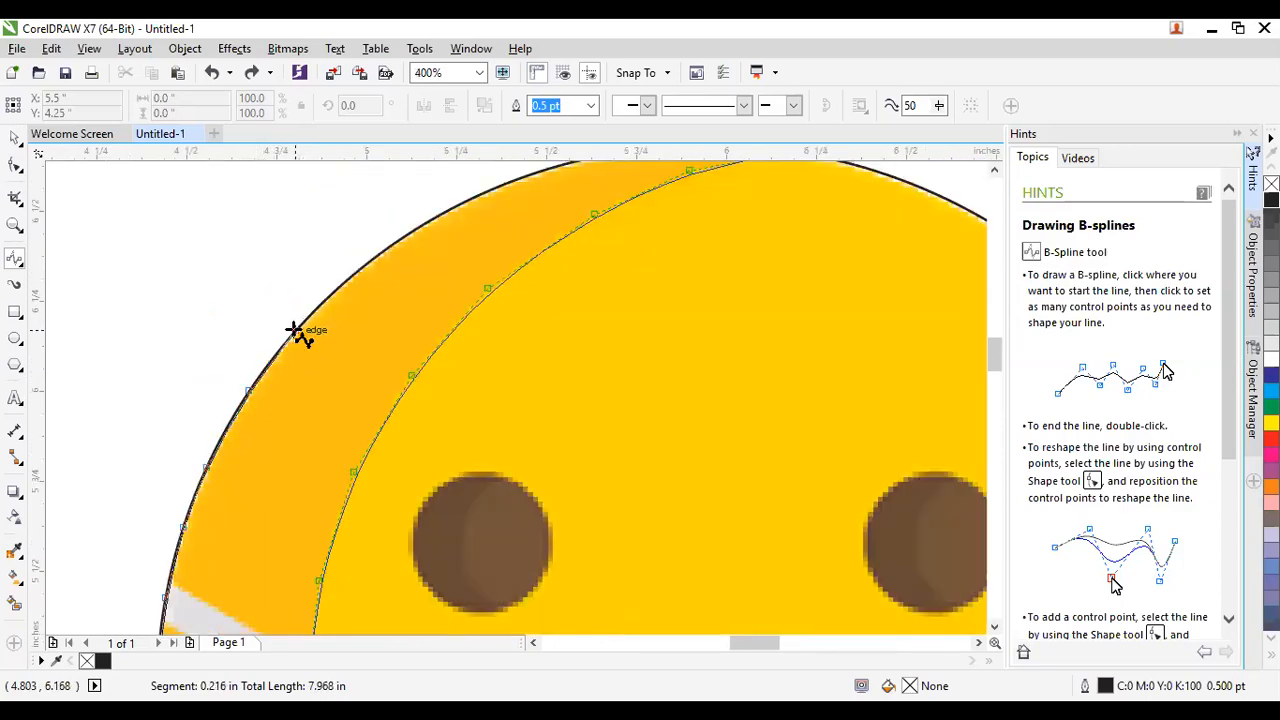
click(341, 284)
click(393, 243)
double_click(413, 232)
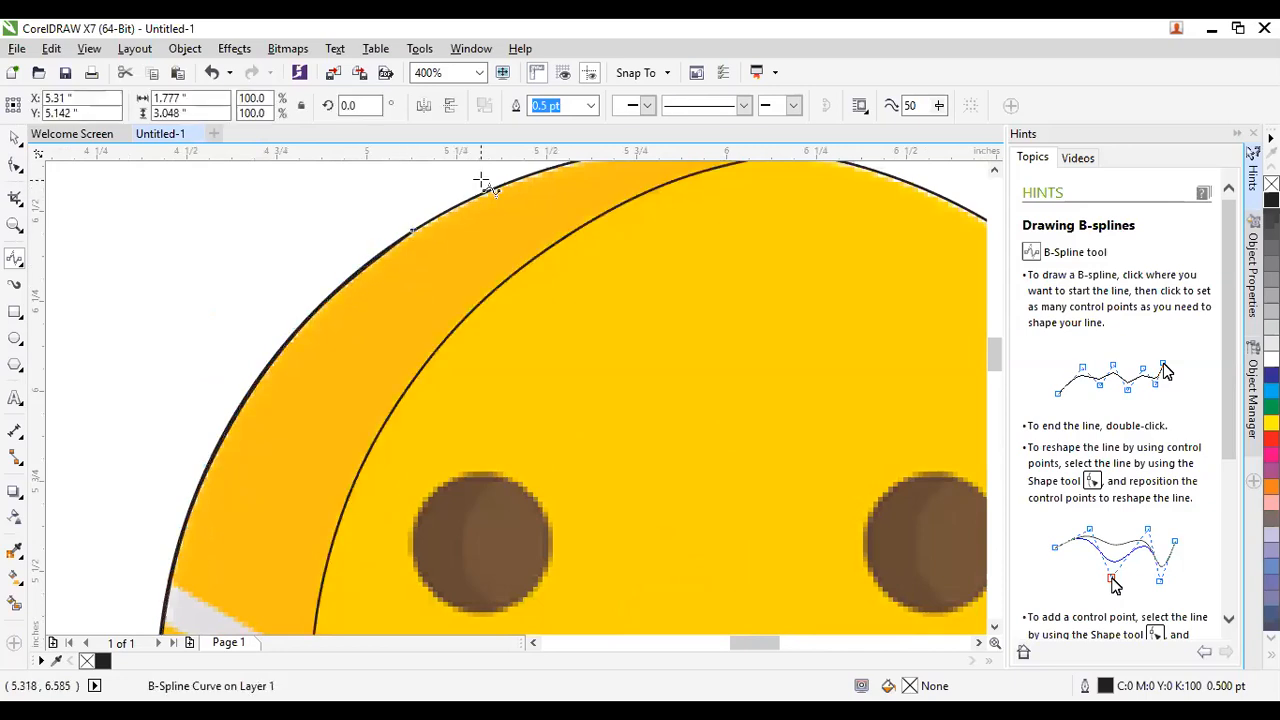
Resume the B-spline from its end node, follow the circle's top edge and close the crescent at its starting point.
scroll(344, 445, down, 1)
scroll(392, 334, up, 1)
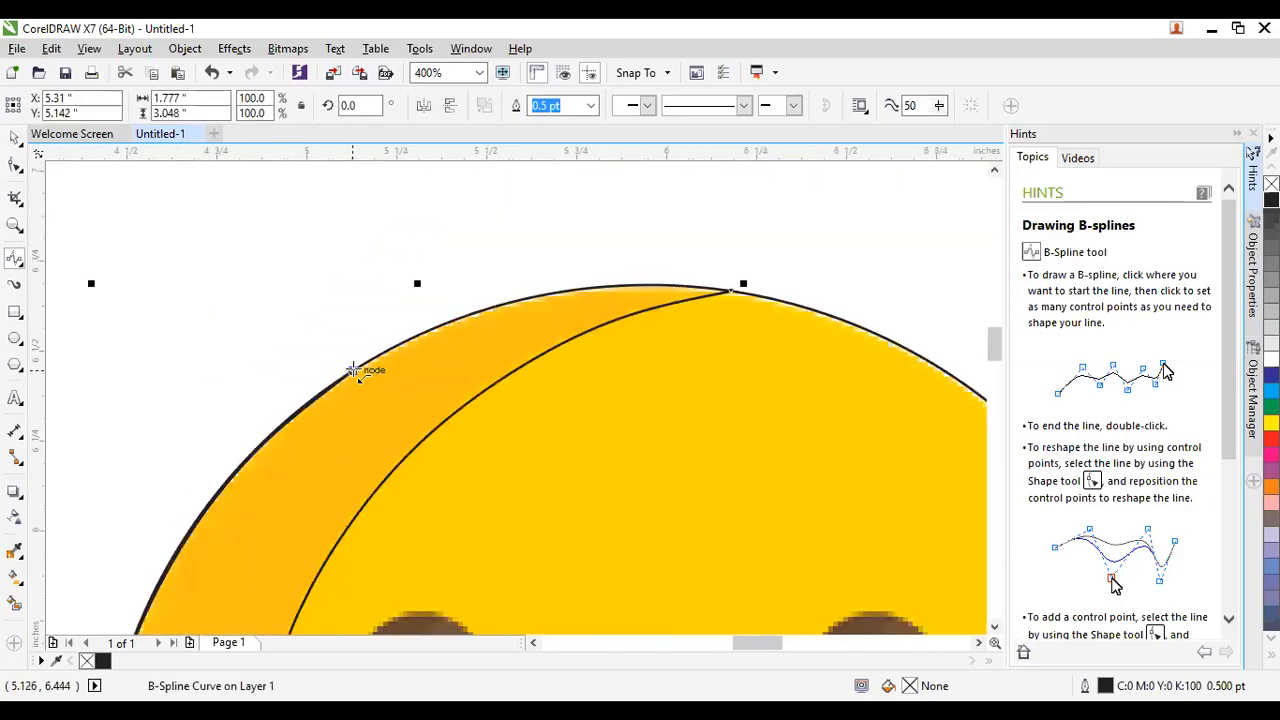
click(351, 370)
click(417, 334)
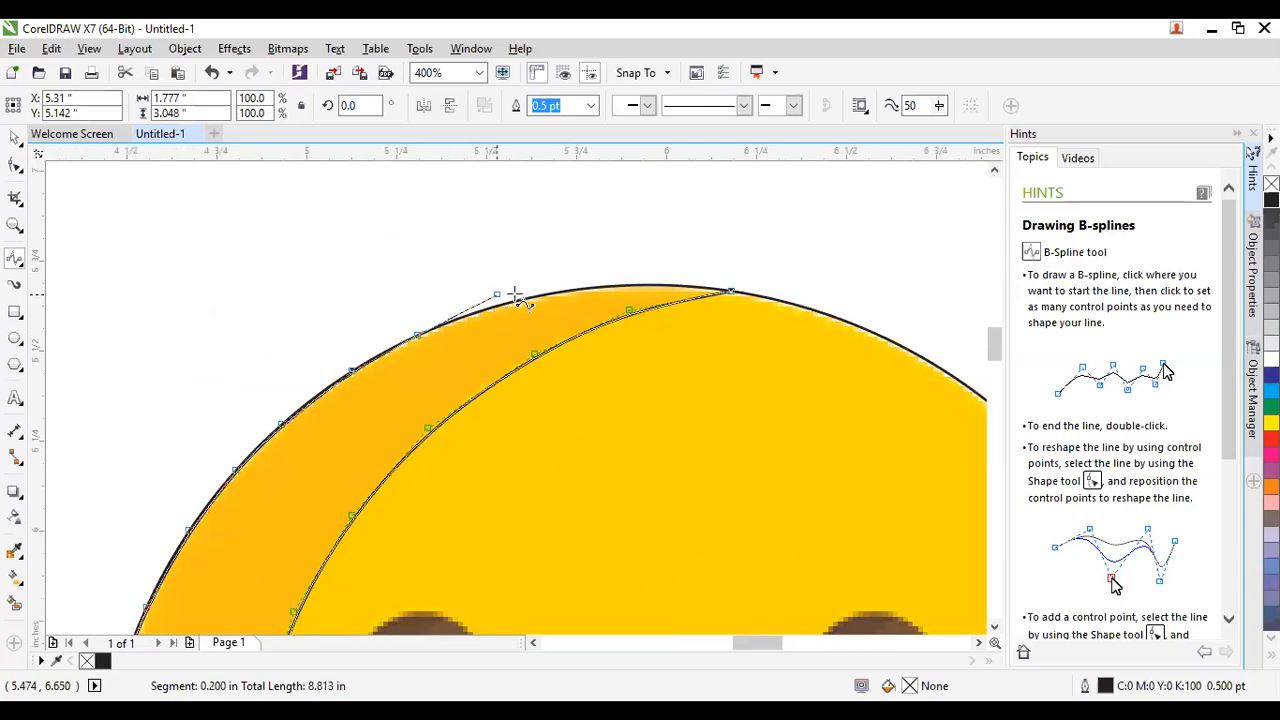
click(495, 306)
click(586, 289)
click(685, 296)
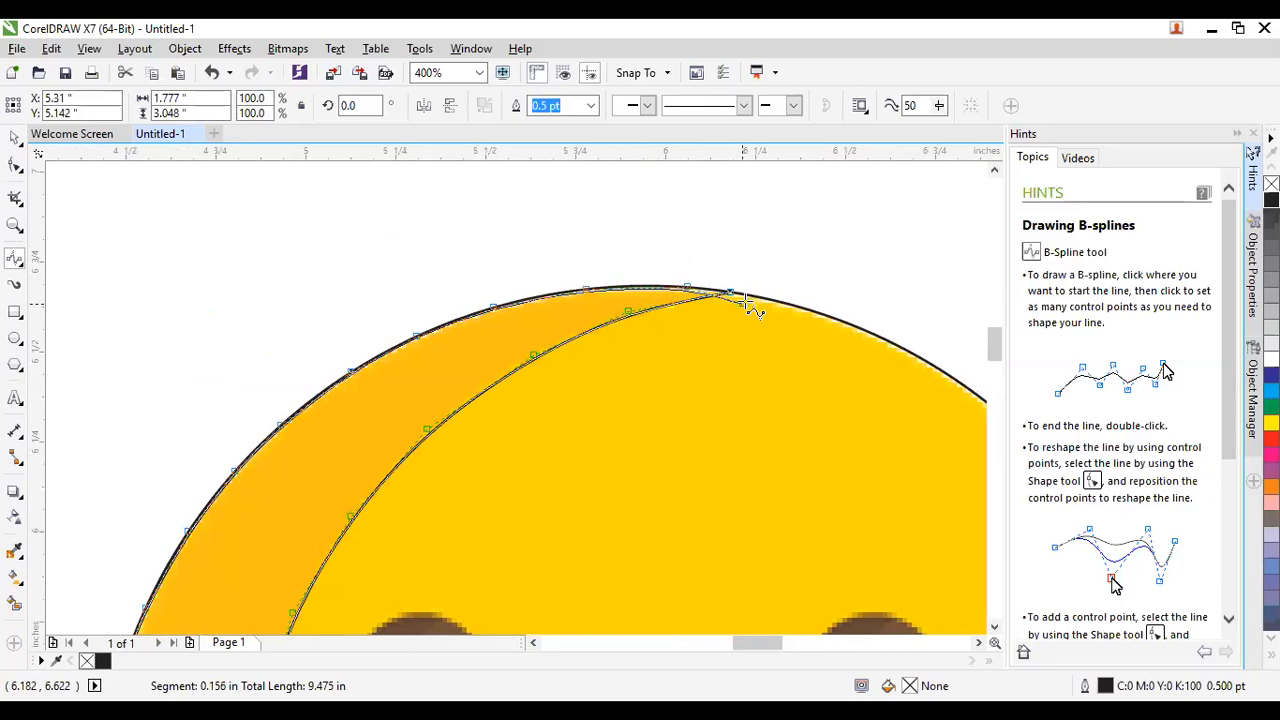
scroll(740, 300, up, 3)
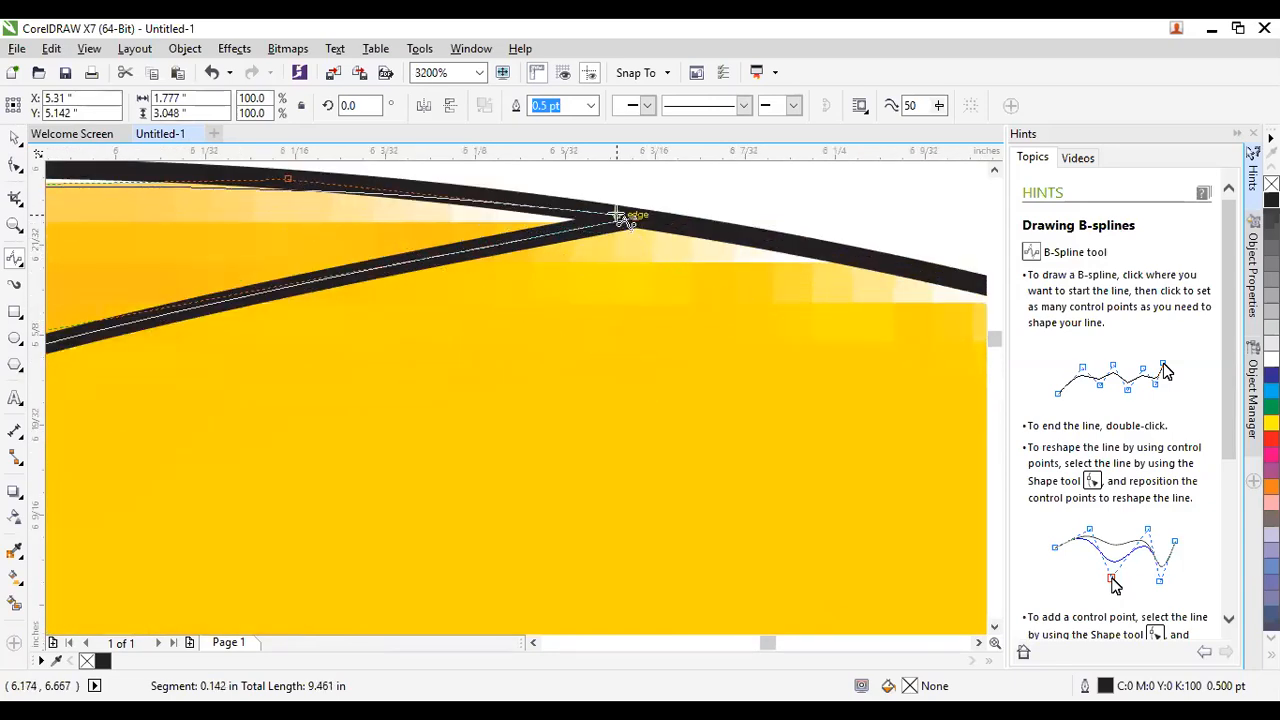
click(637, 217)
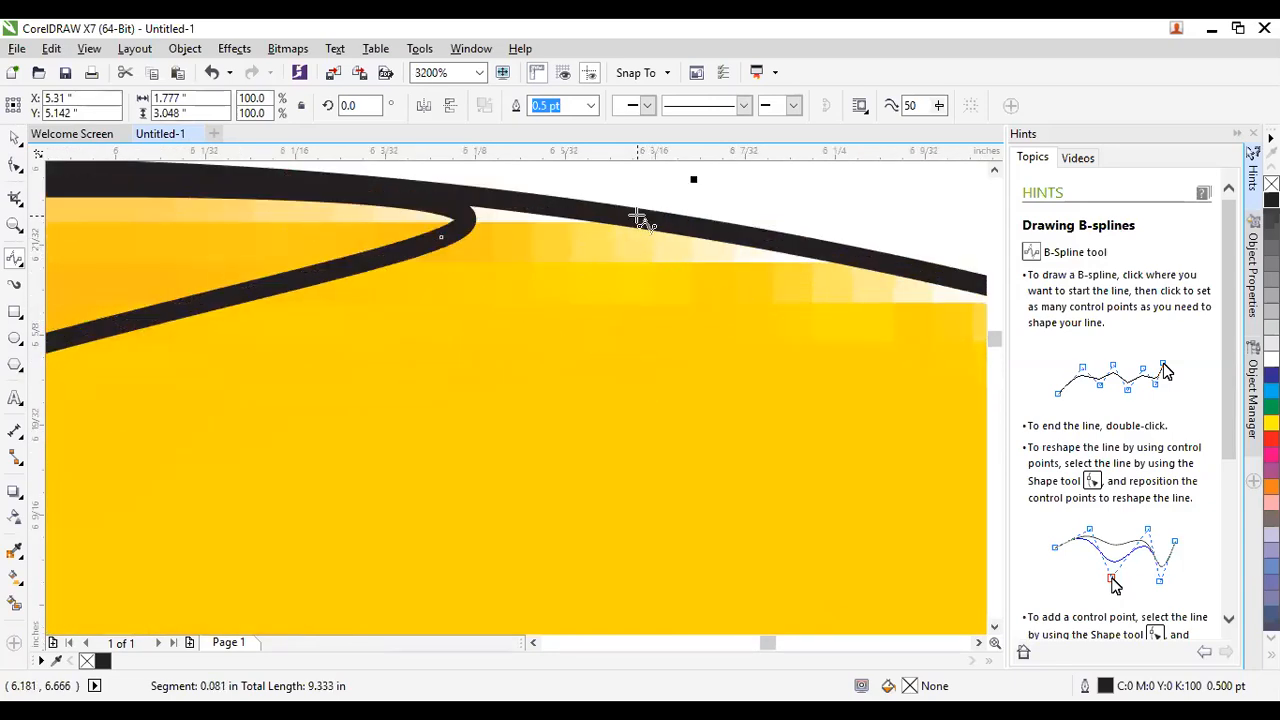
Test that the crescent is closed by filling it with black, and undo the fill.
scroll(417, 391, down, 3)
scroll(537, 372, up, 2)
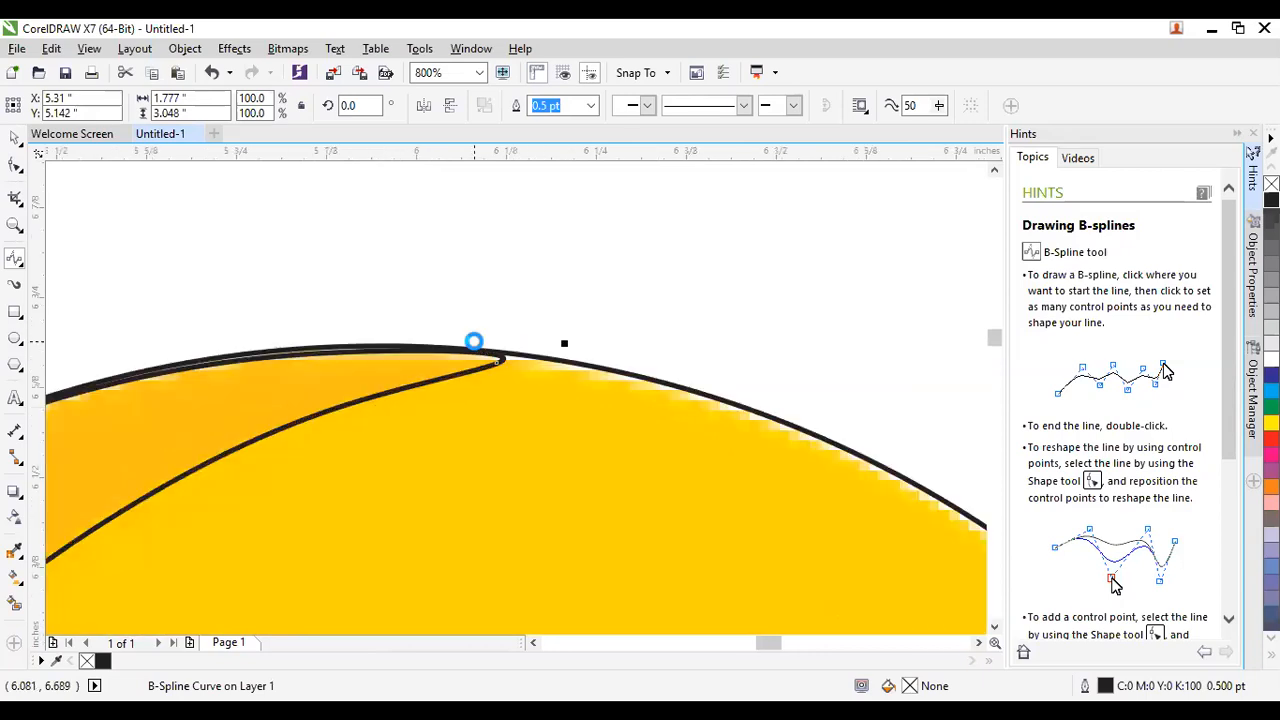
scroll(514, 434, down, 3)
scroll(660, 255, down, 2)
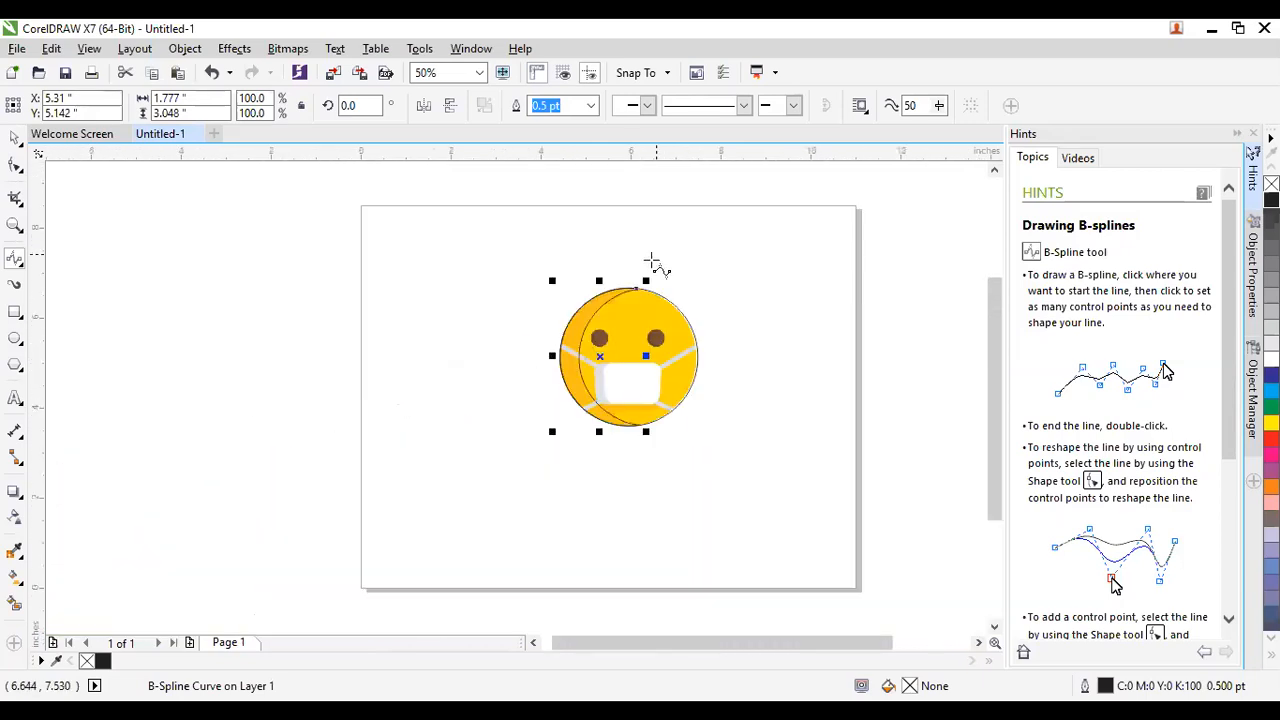
scroll(643, 279, up, 2)
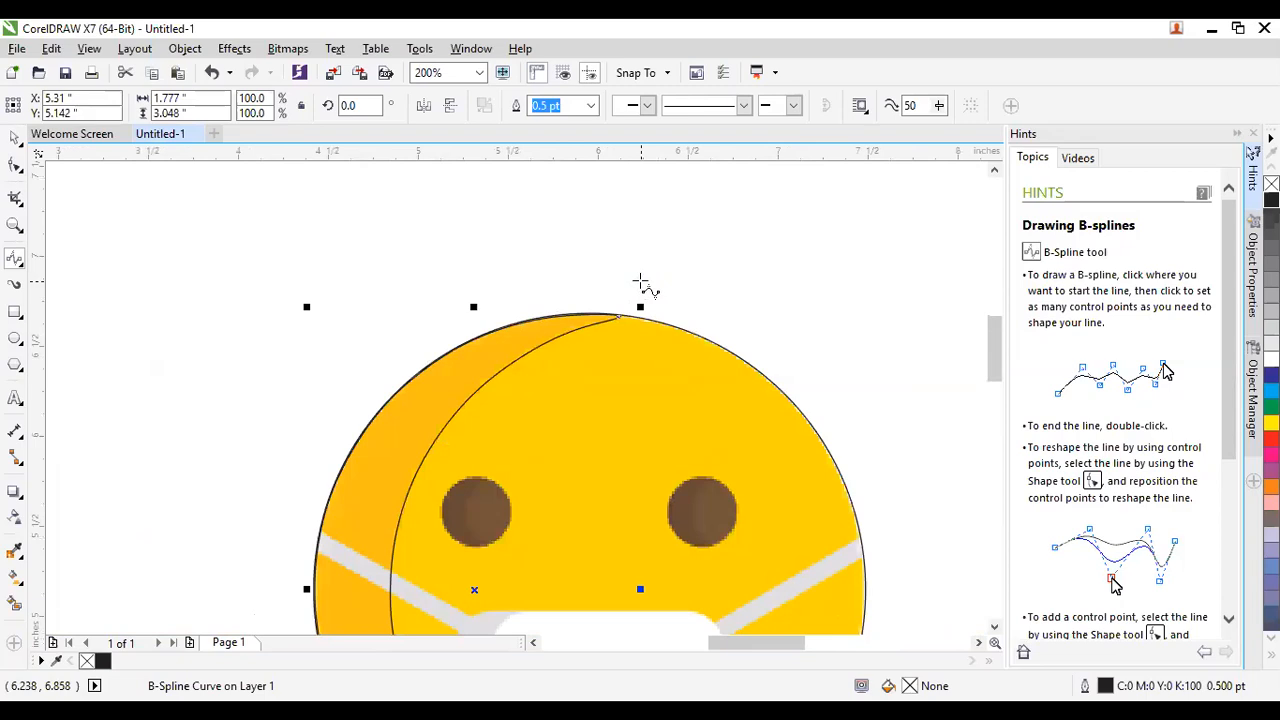
click(618, 316)
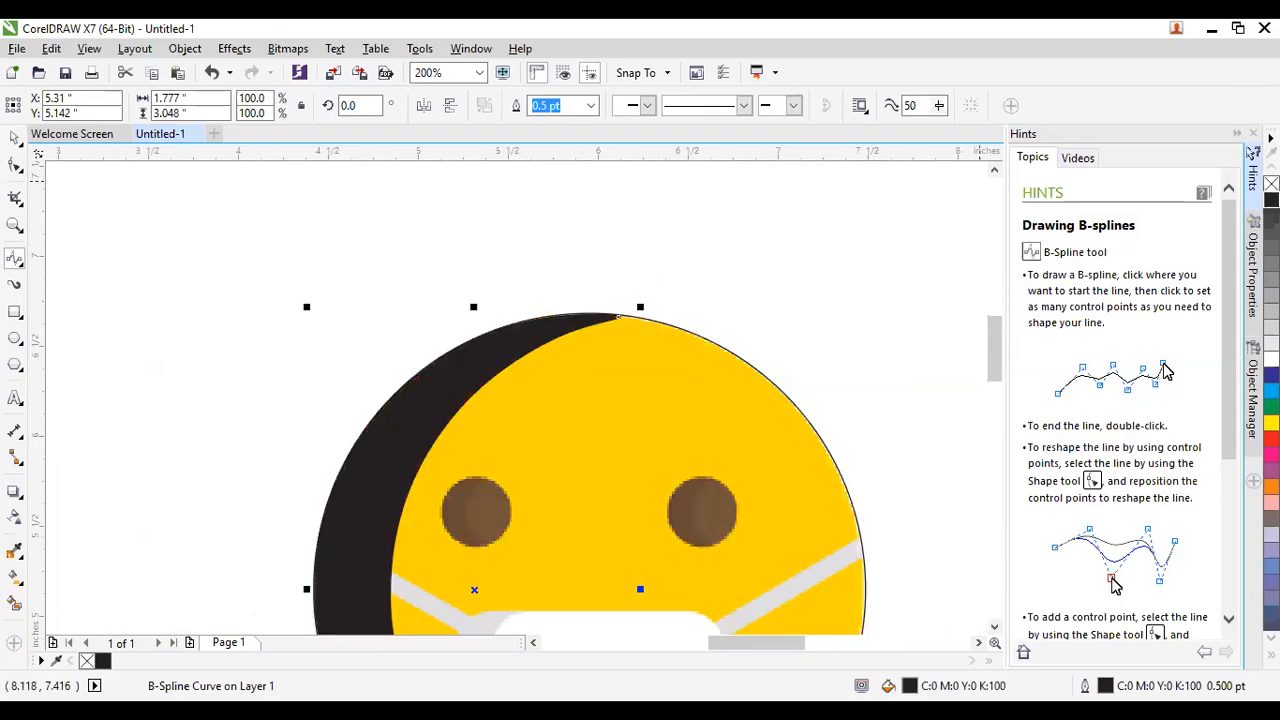
scroll(584, 293, down, 1)
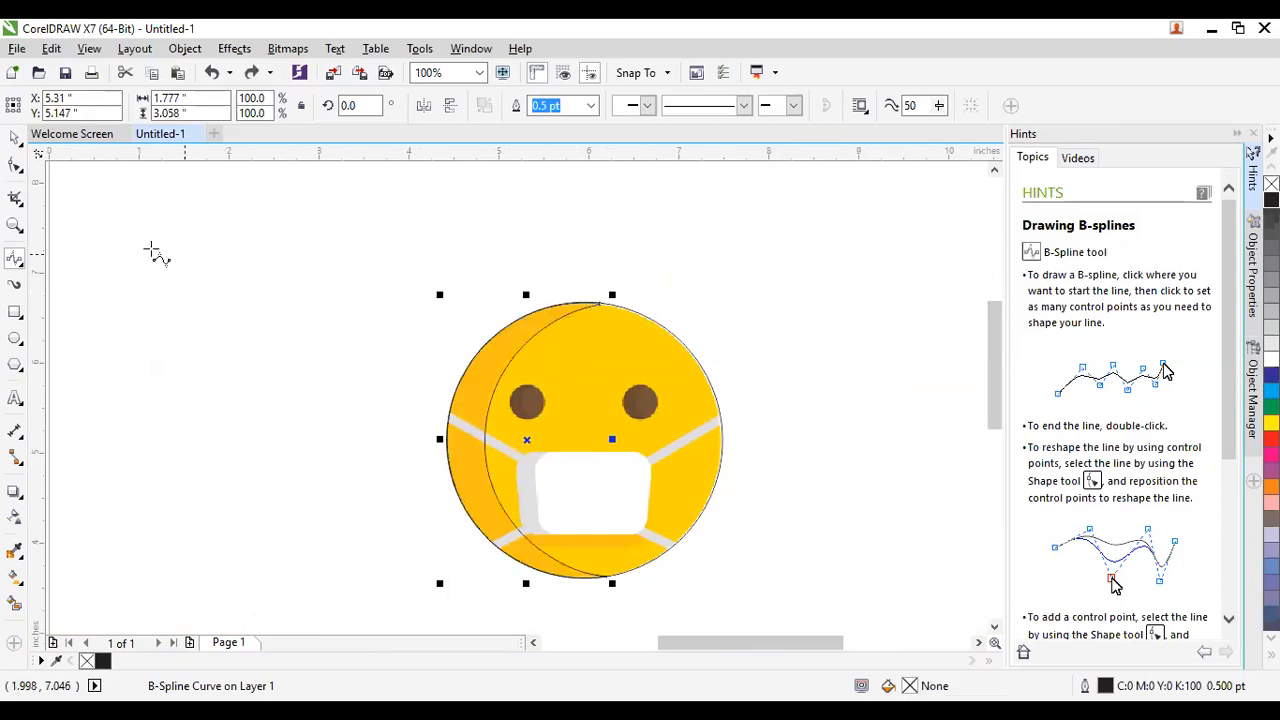
Draw an open, U-shaped B-spline about 4.1 by 3.4 inches on the empty page area left of the emoji.
click(204, 246)
click(115, 304)
click(91, 380)
click(142, 470)
click(215, 552)
click(263, 537)
click(315, 470)
click(333, 323)
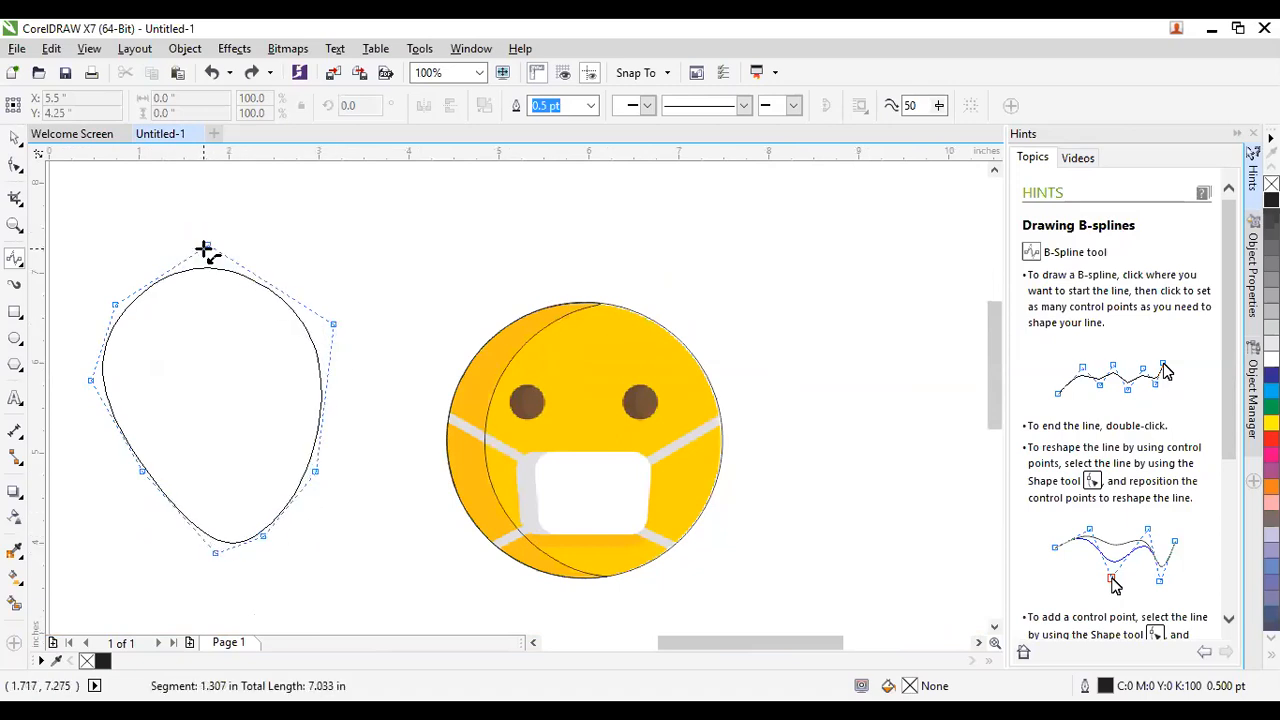
double_click(475, 235)
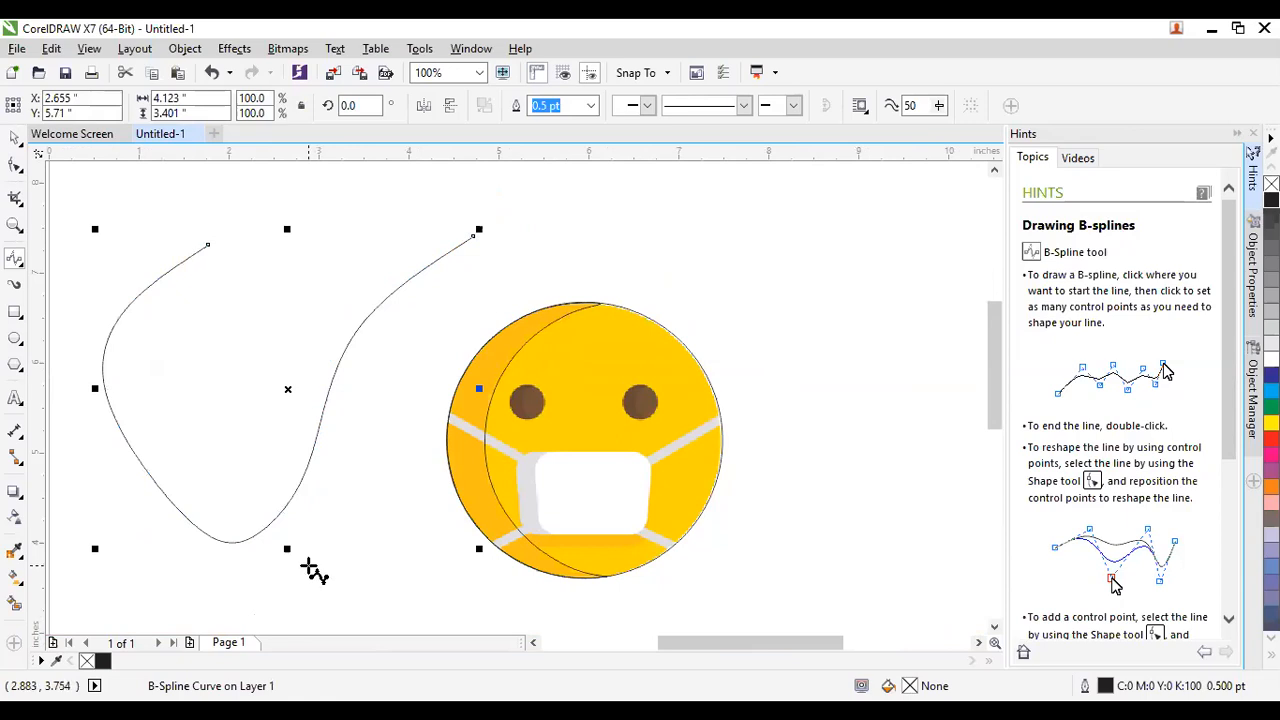
Try several fill colours on the open B-spline, finishing with 20% black.
click(1271, 343)
click(1271, 391)
click(1271, 439)
click(1271, 327)
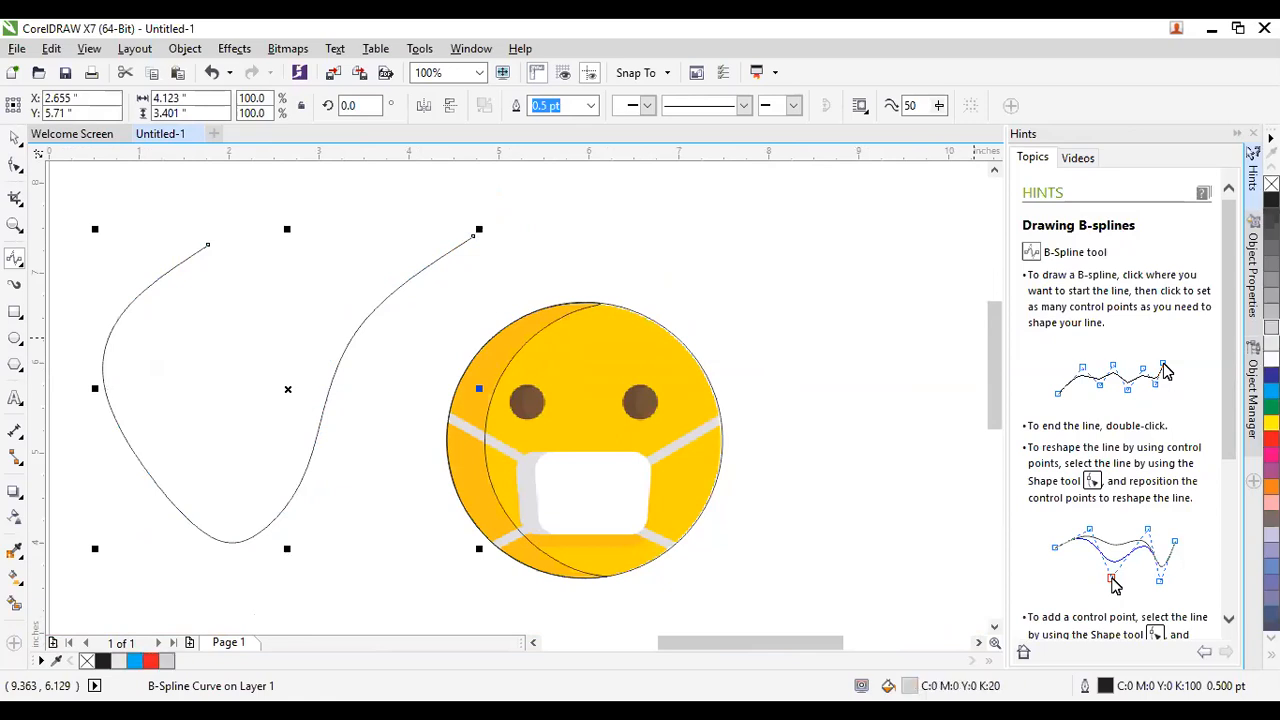
Close the U-shaped B-spline by connecting its end node to its start node, and delete the shape.
click(480, 389)
click(476, 235)
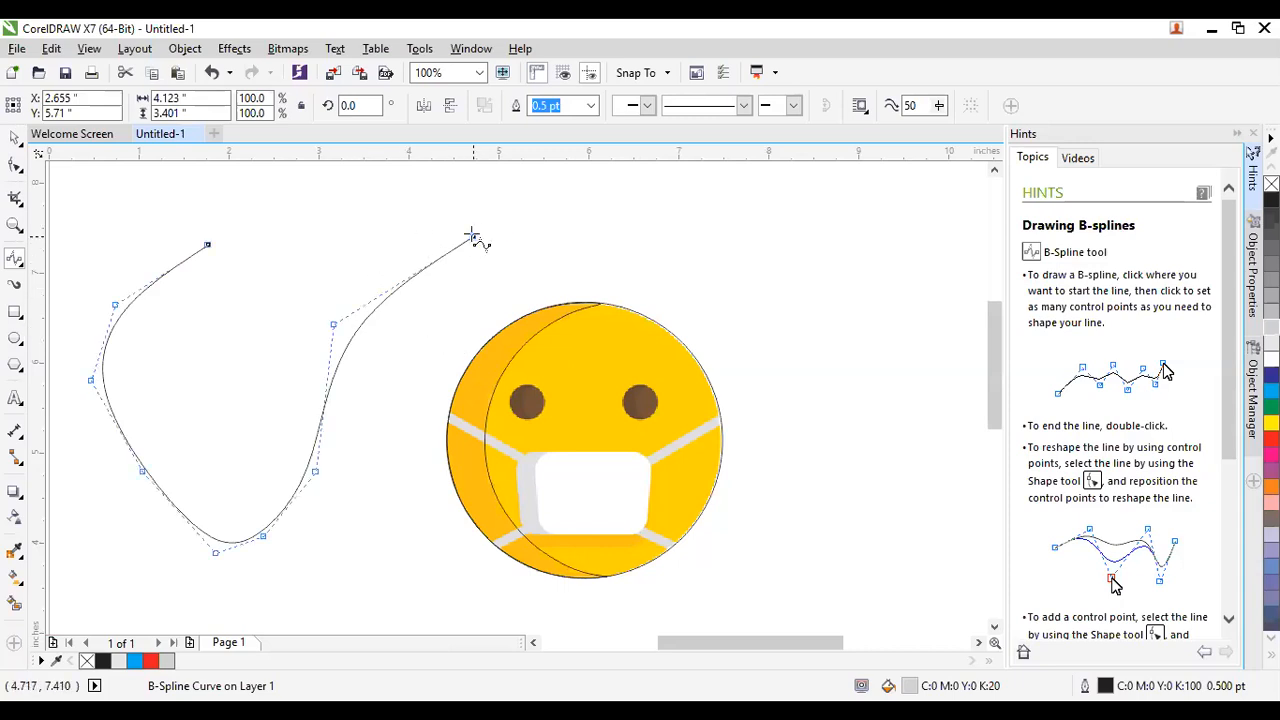
click(206, 241)
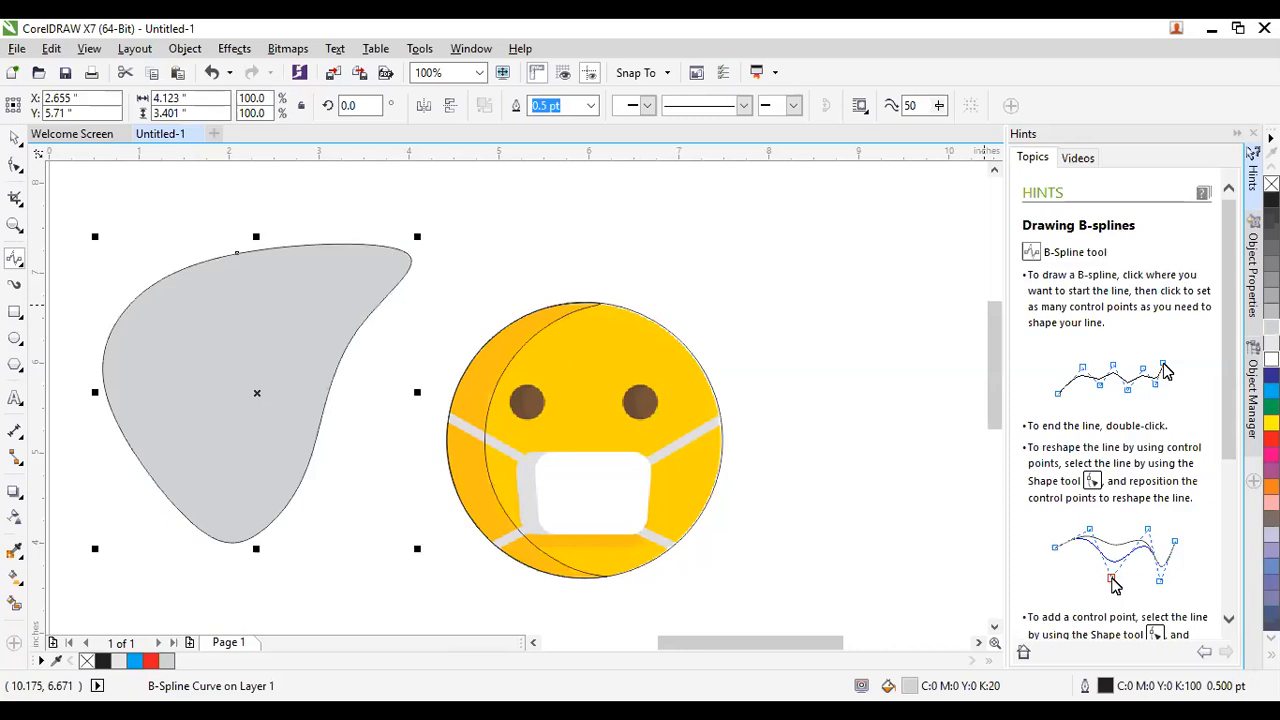
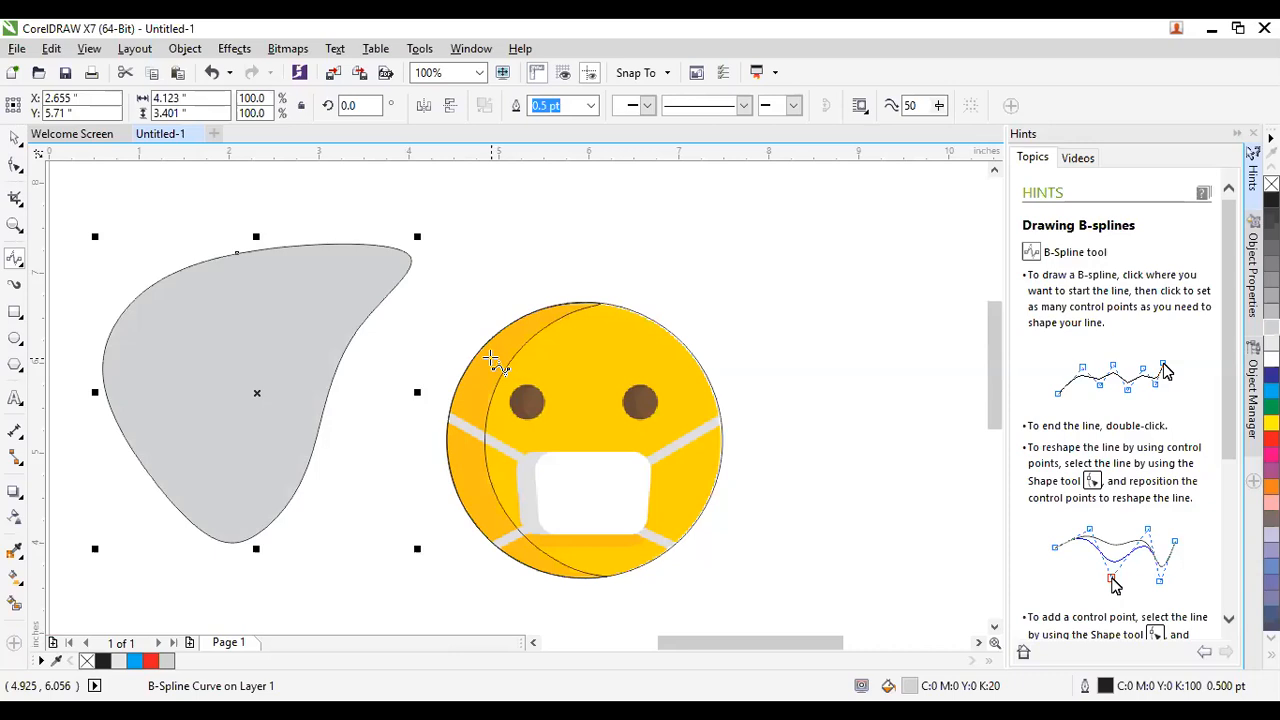
key(Delete)
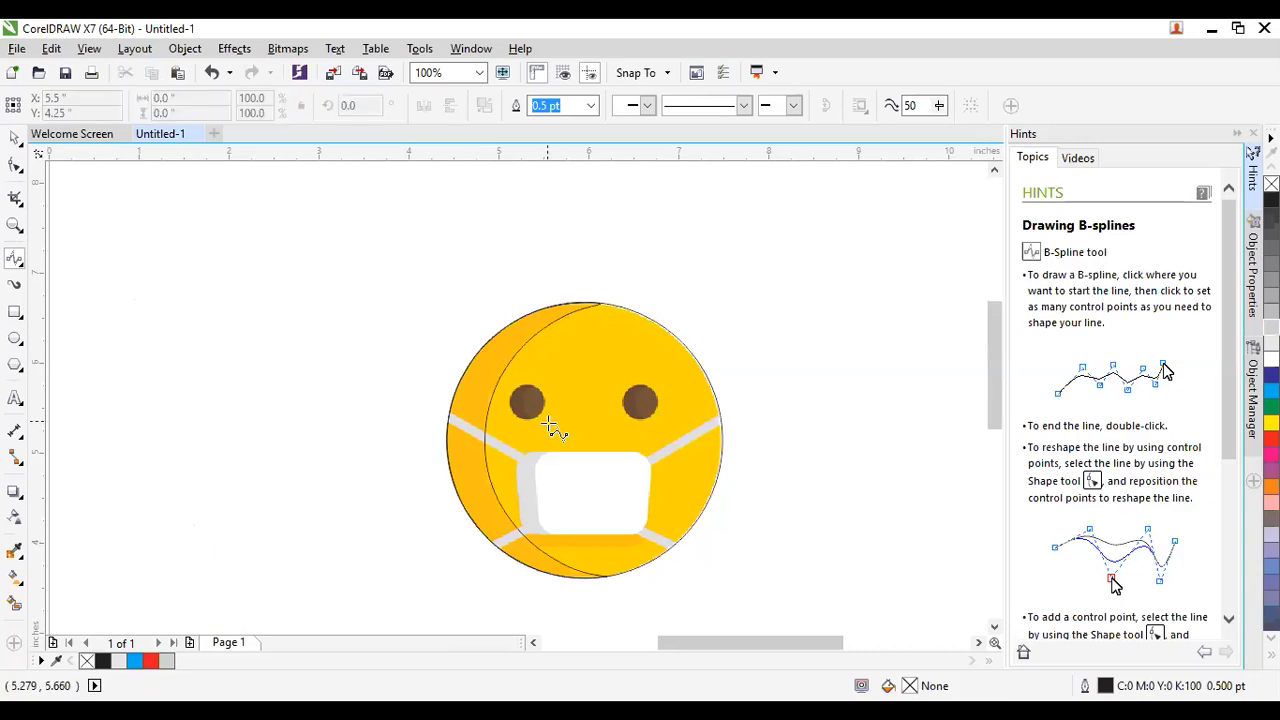
click(14, 137)
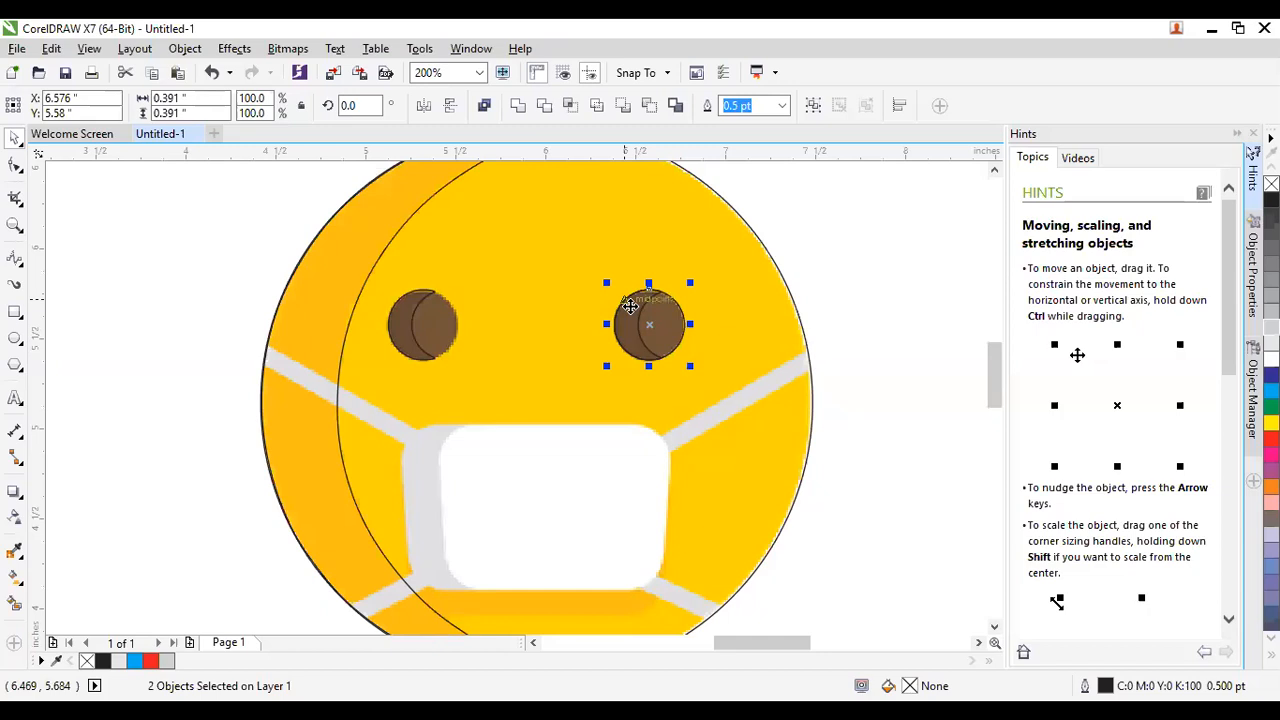
click(22, 263)
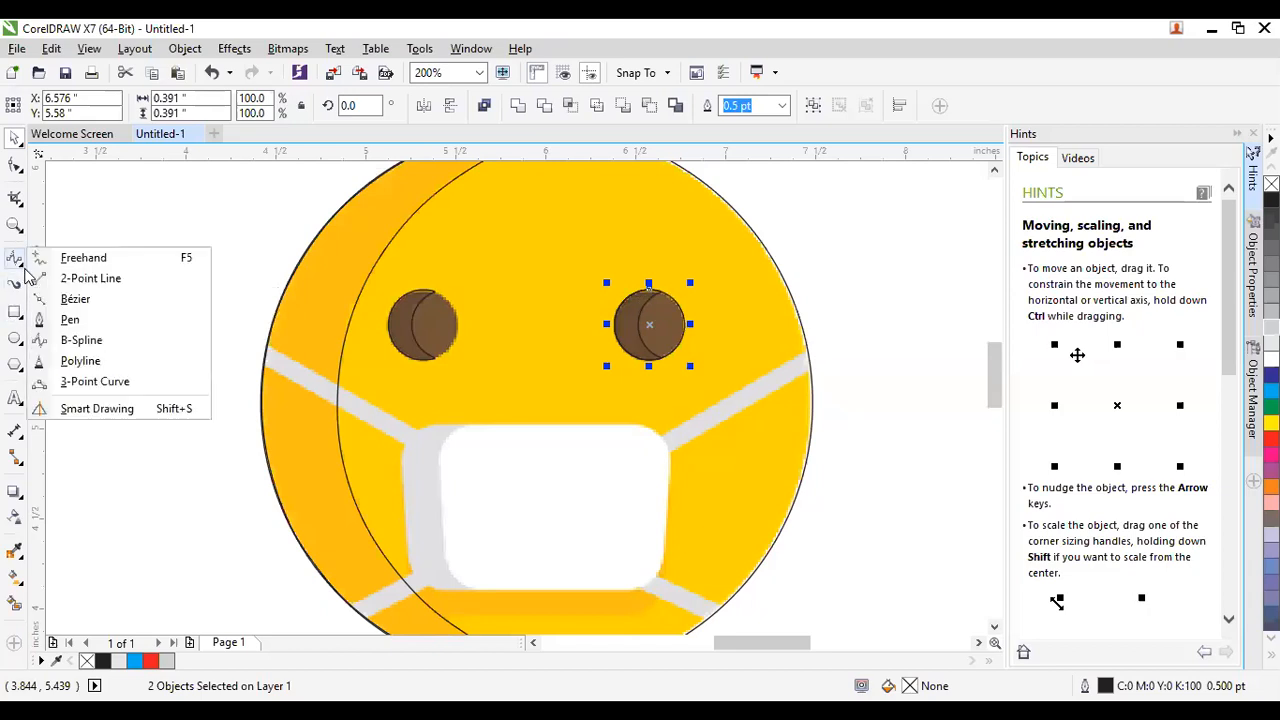
click(90, 279)
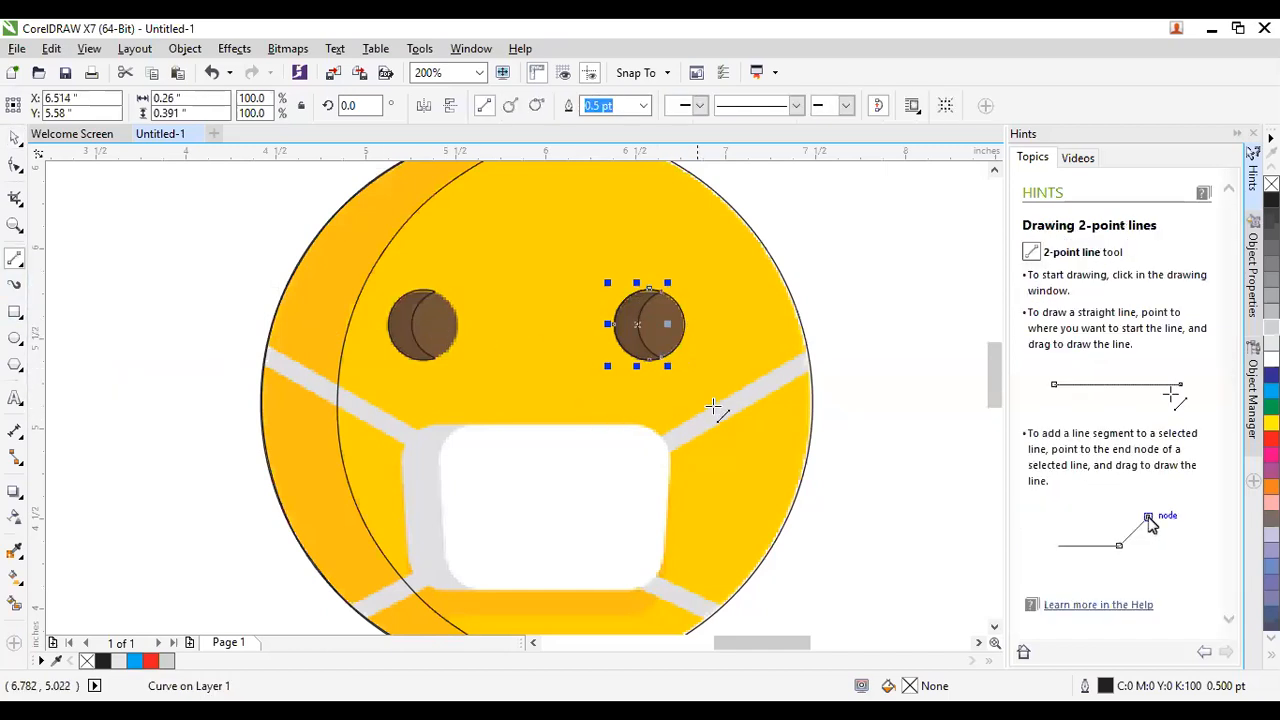
scroll(720, 398, up, 2)
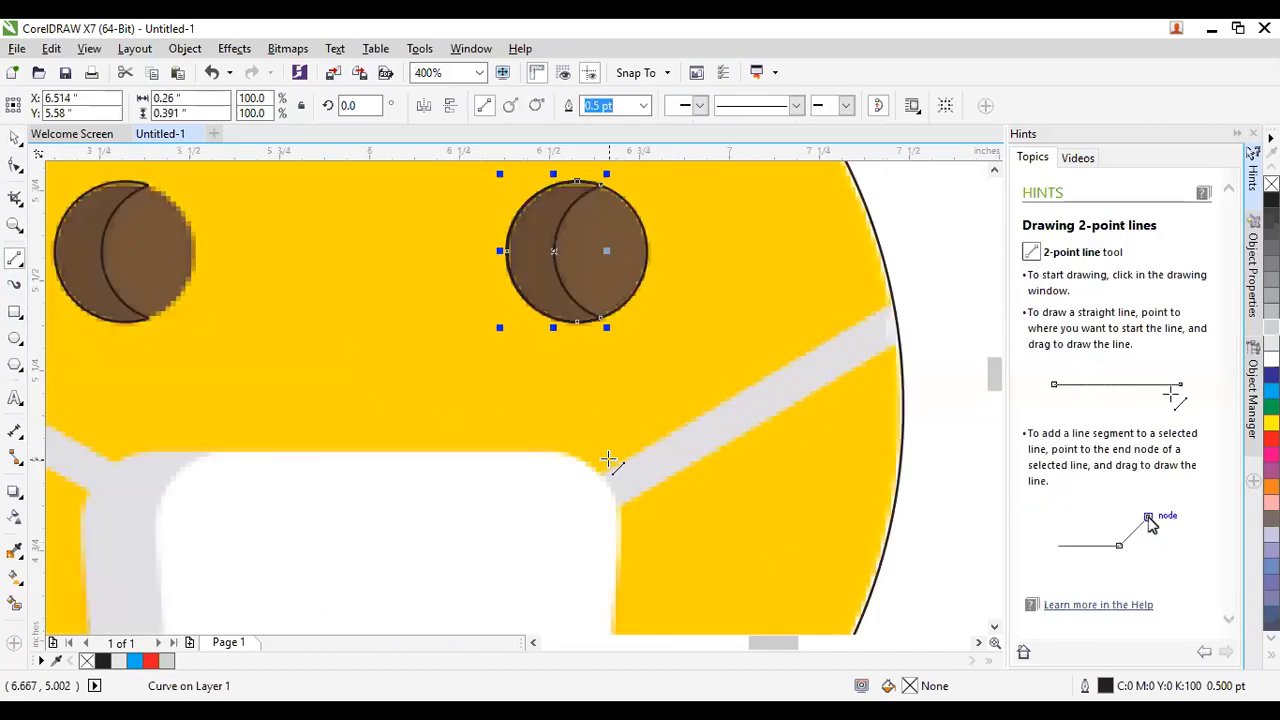
scroll(688, 449, down, 2)
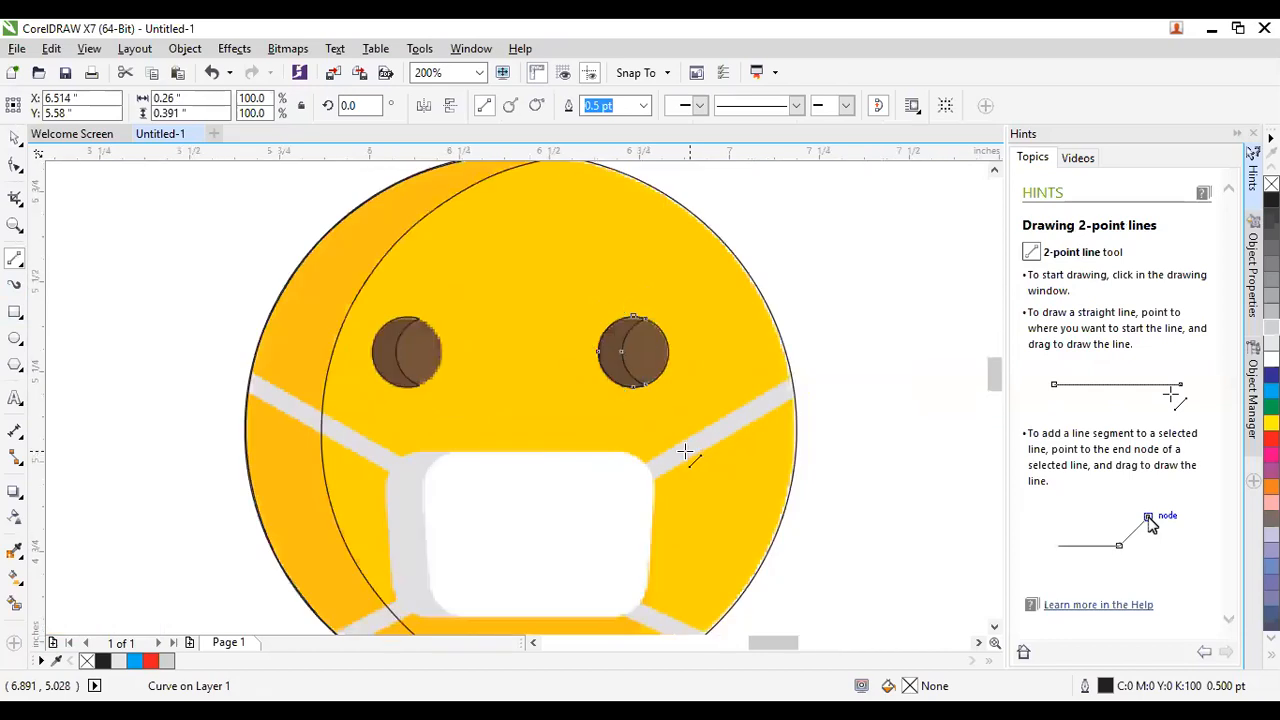
scroll(486, 458, up, 2)
scroll(219, 425, up, 1)
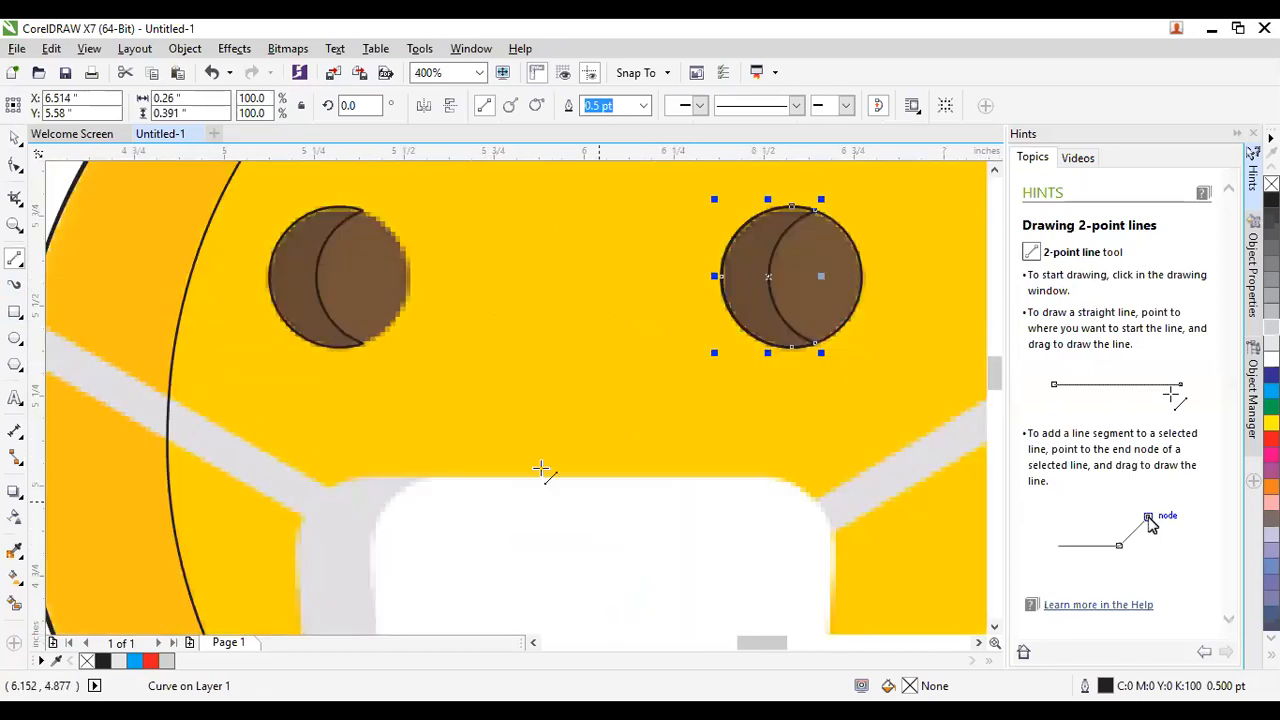
scroll(504, 455, down, 1)
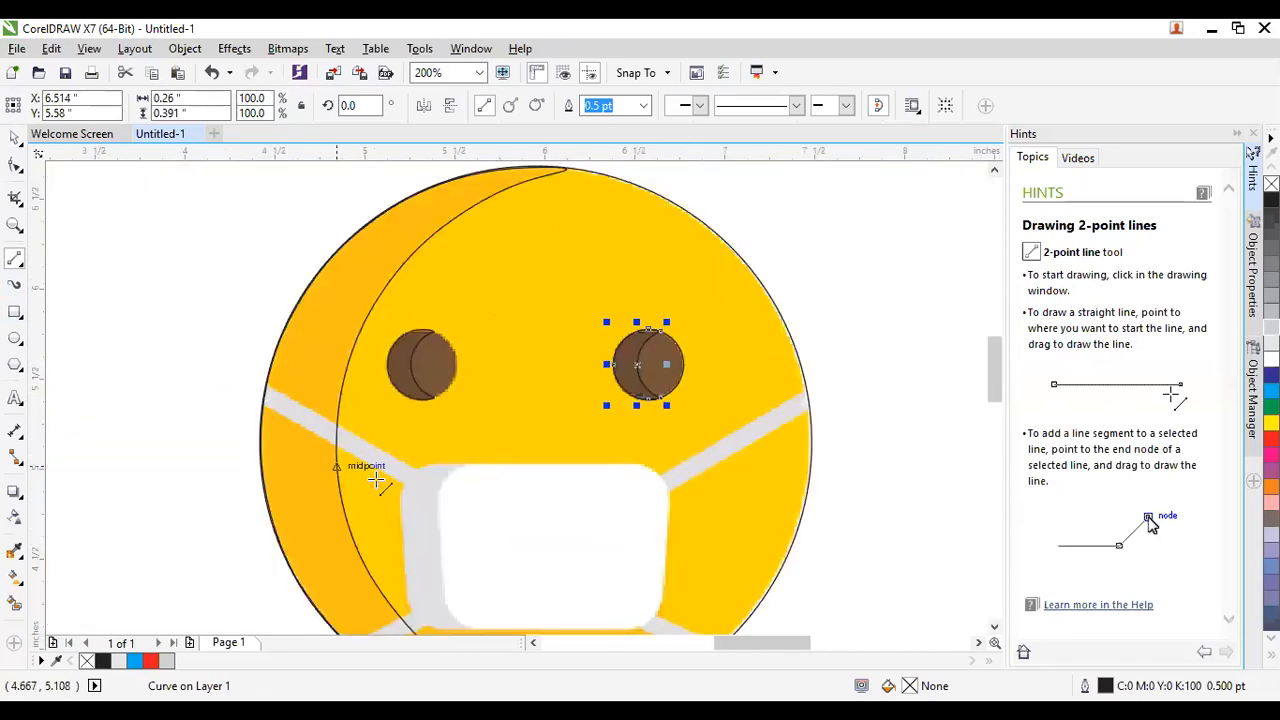
click(24, 268)
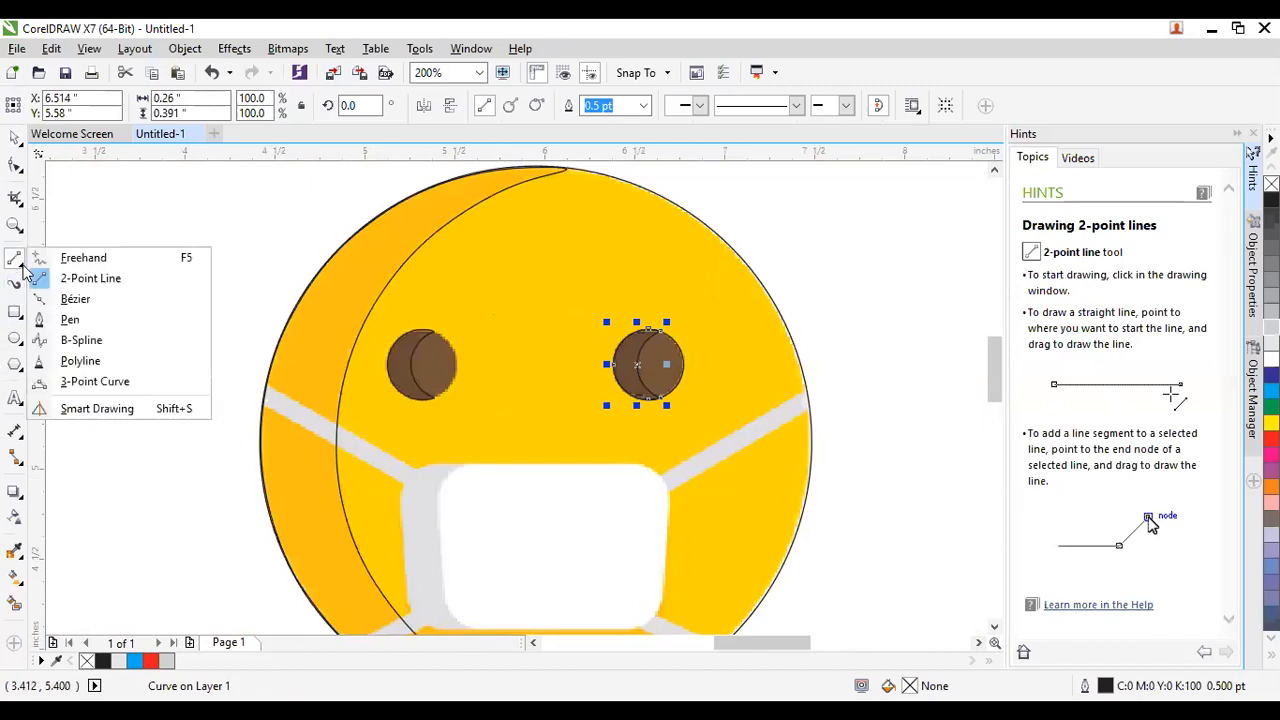
click(85, 341)
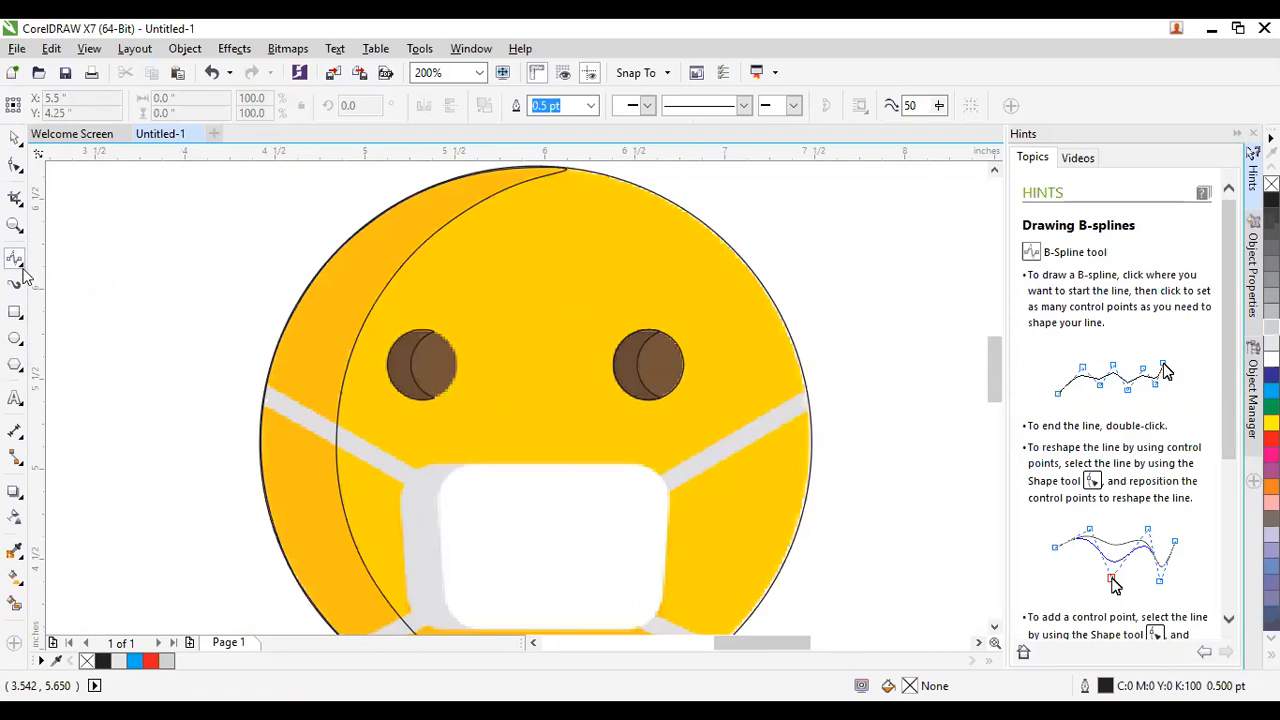
click(22, 266)
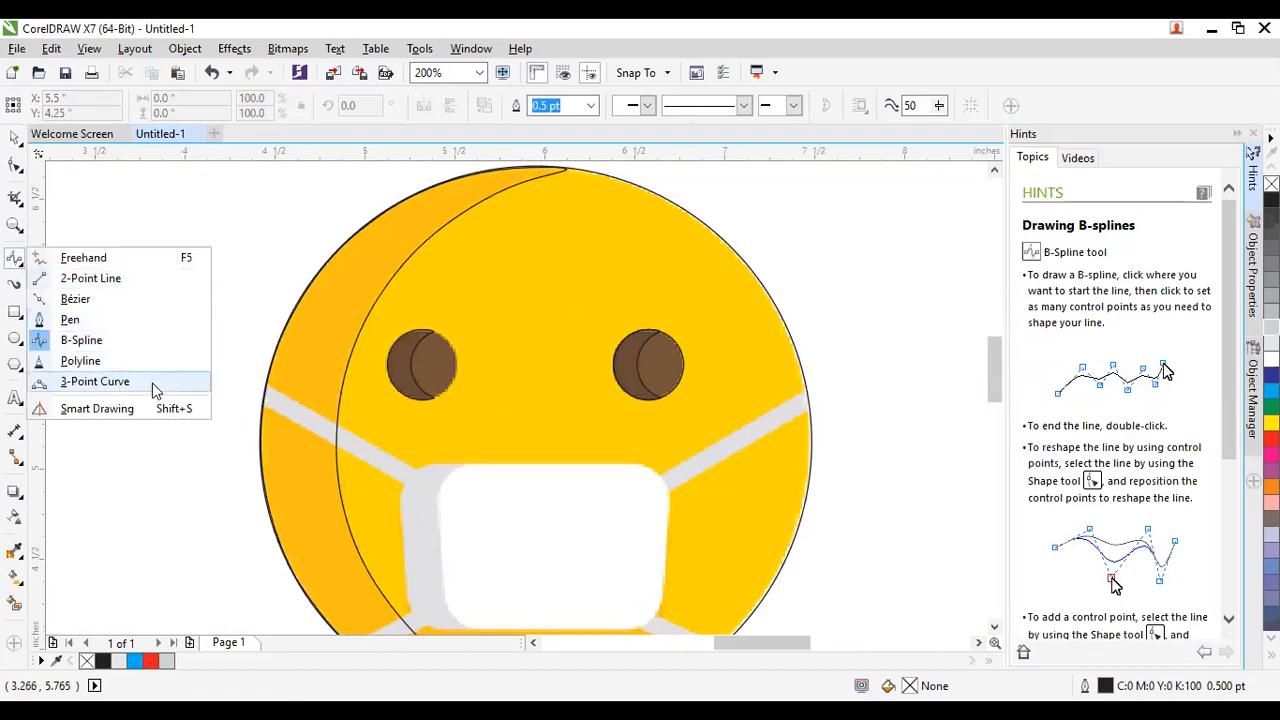
click(155, 388)
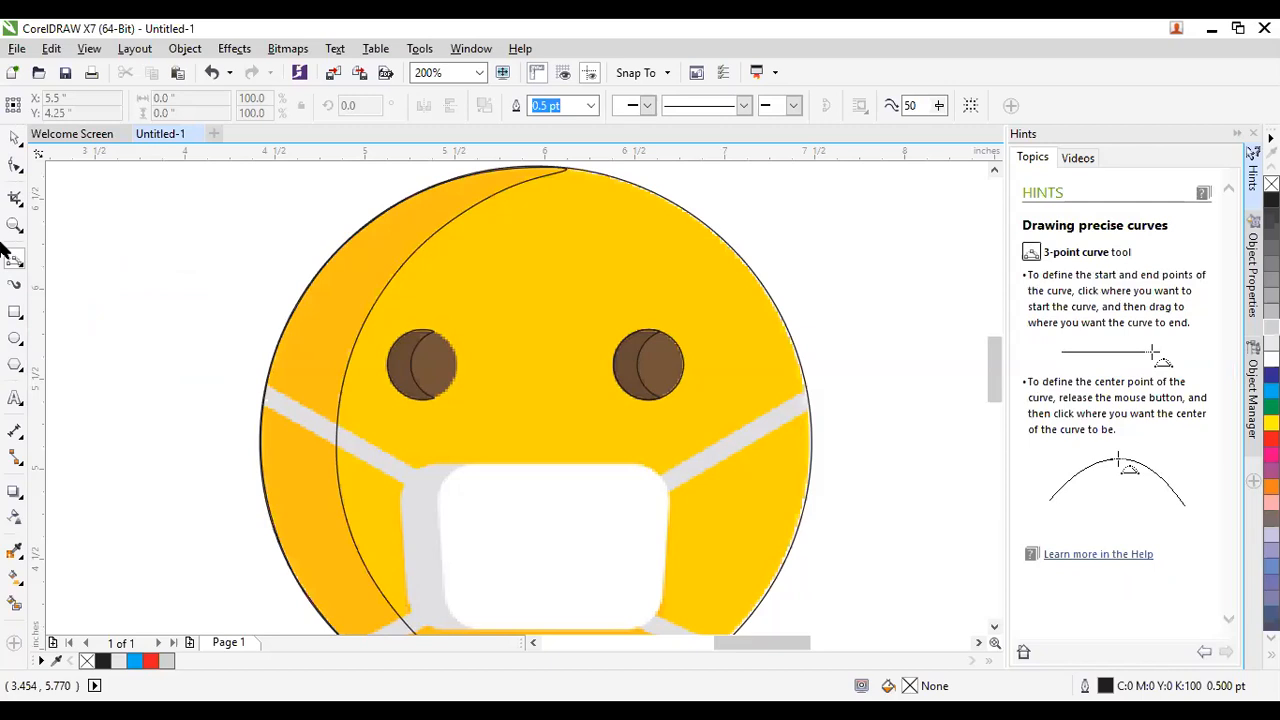
Trace the lower, inner and upper edges of the upper-left mask strap with connected 2-point lines, about 0.86 by 0.57 inches overall.
click(24, 267)
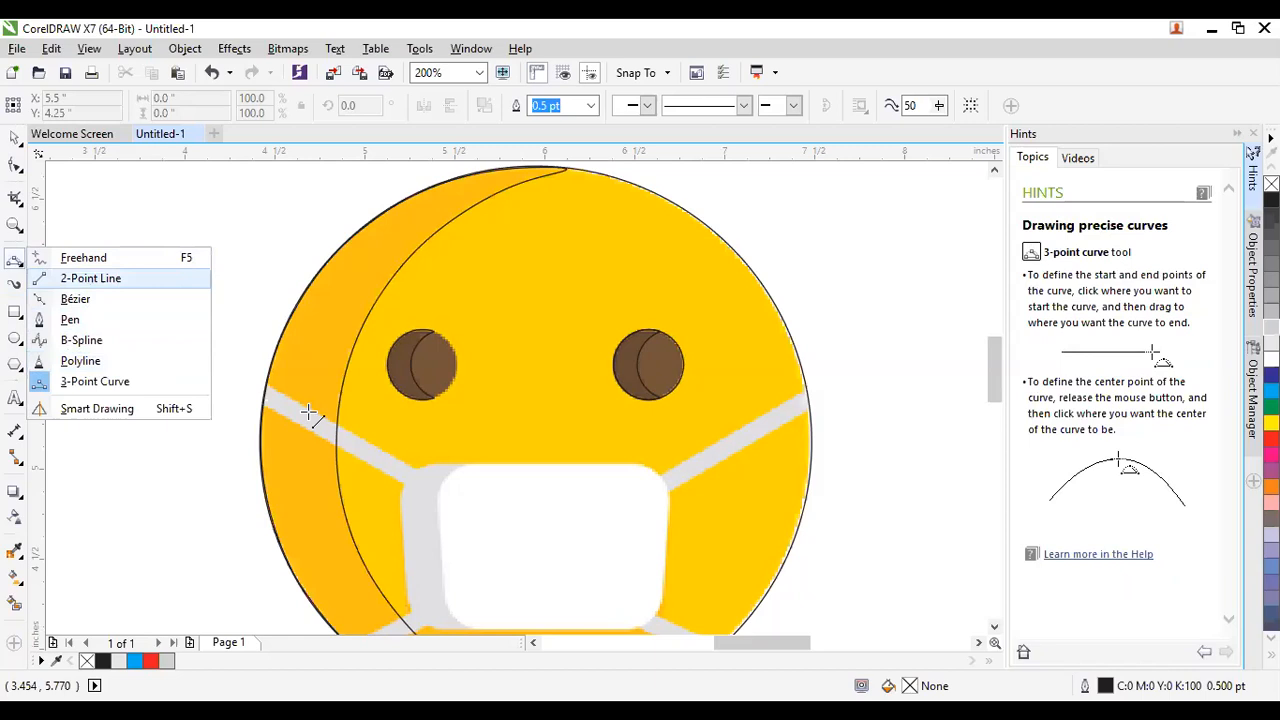
click(90, 278)
scroll(300, 420, up, 2)
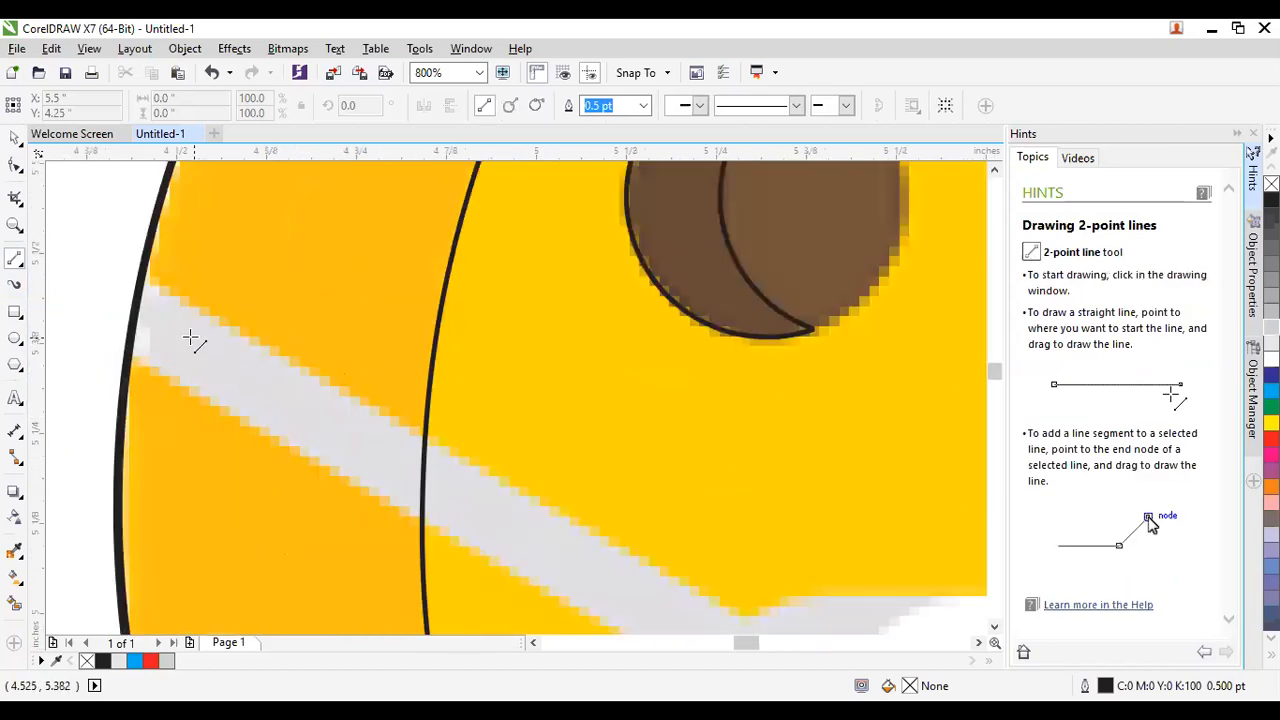
scroll(190, 340, down, 1)
drag(158, 340, 437, 500)
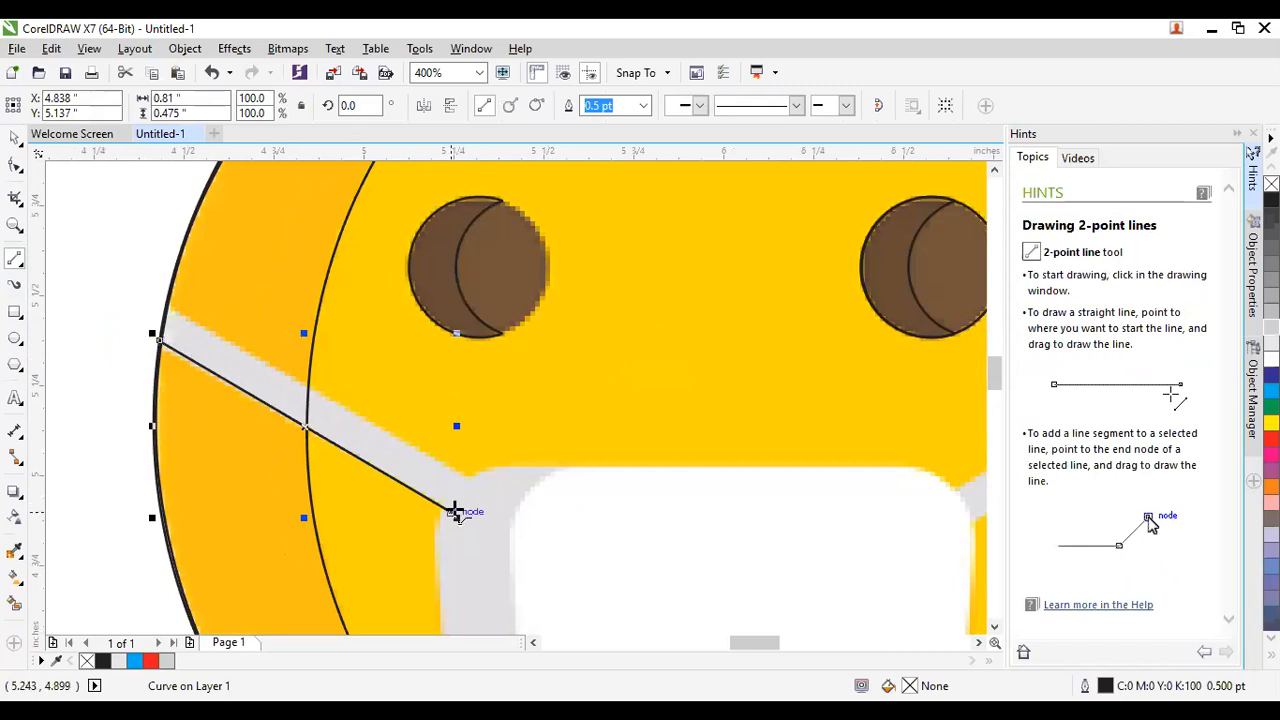
drag(452, 512, 466, 483)
drag(242, 322, 166, 307)
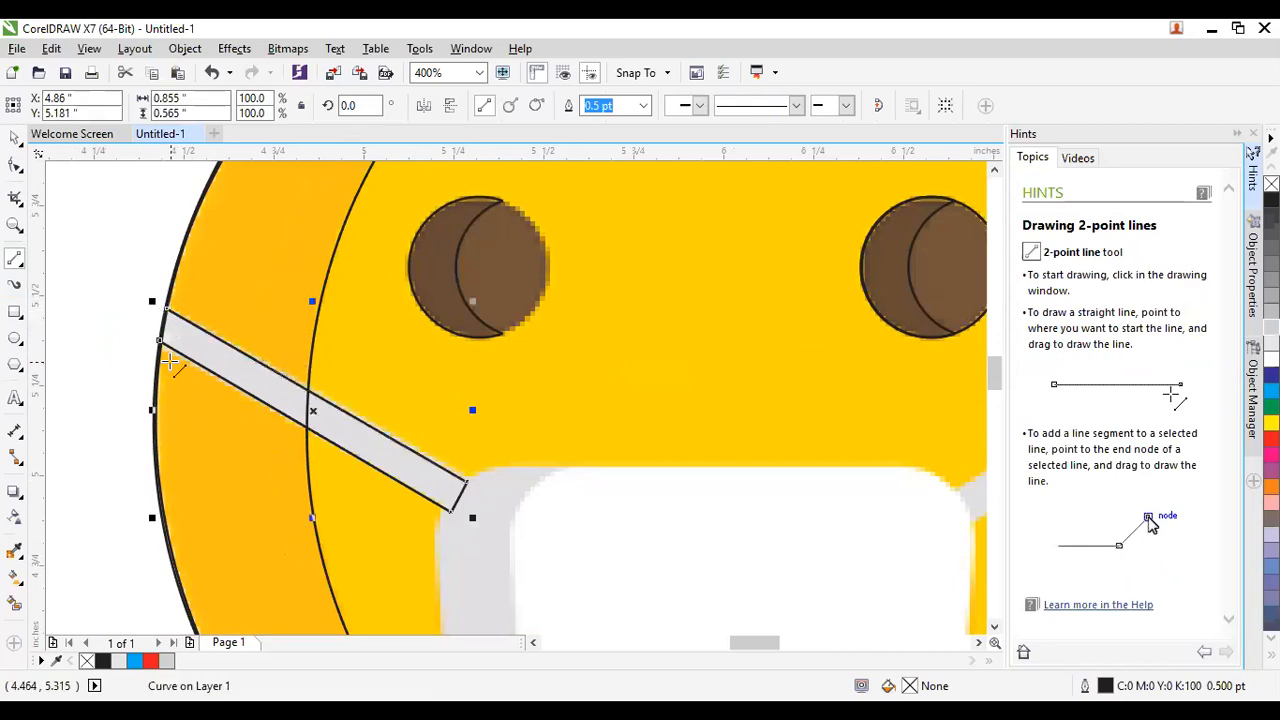
Close the upper-left strap's outline with a line joining its two open ends at the face's edge.
scroll(137, 403, down, 2)
scroll(195, 400, up, 2)
scroll(563, 523, down, 2)
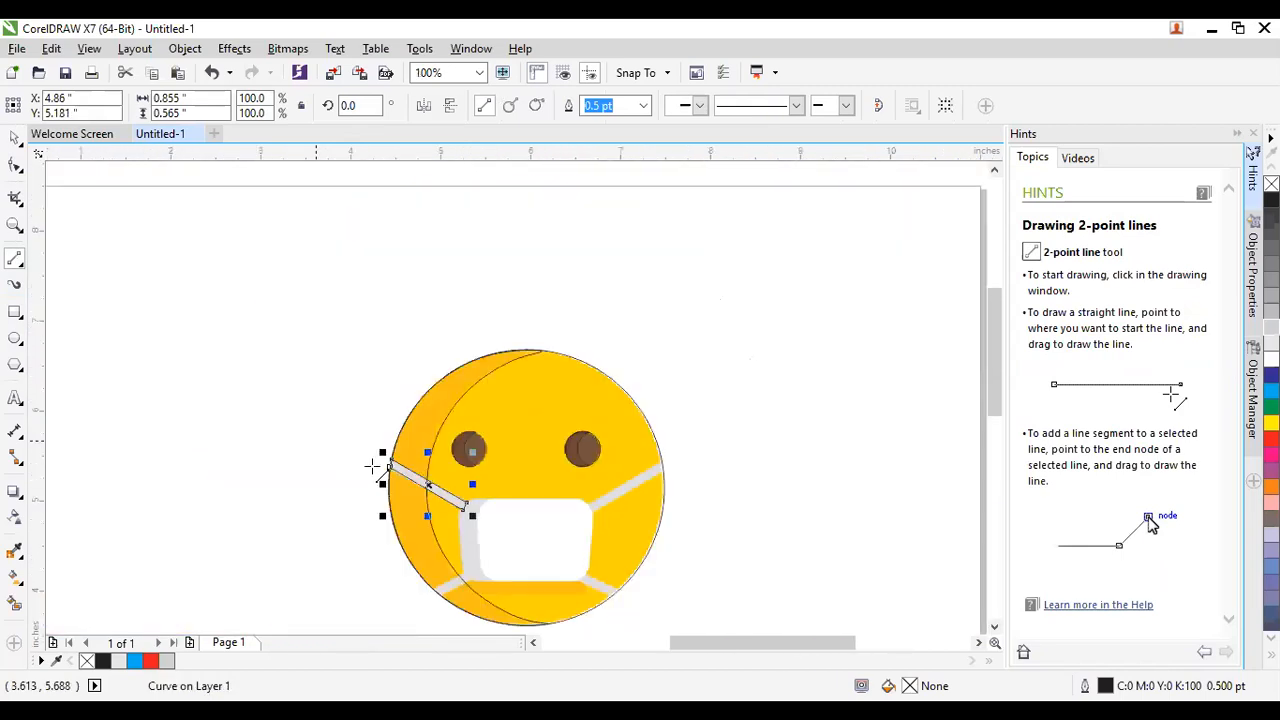
scroll(366, 449, up, 2)
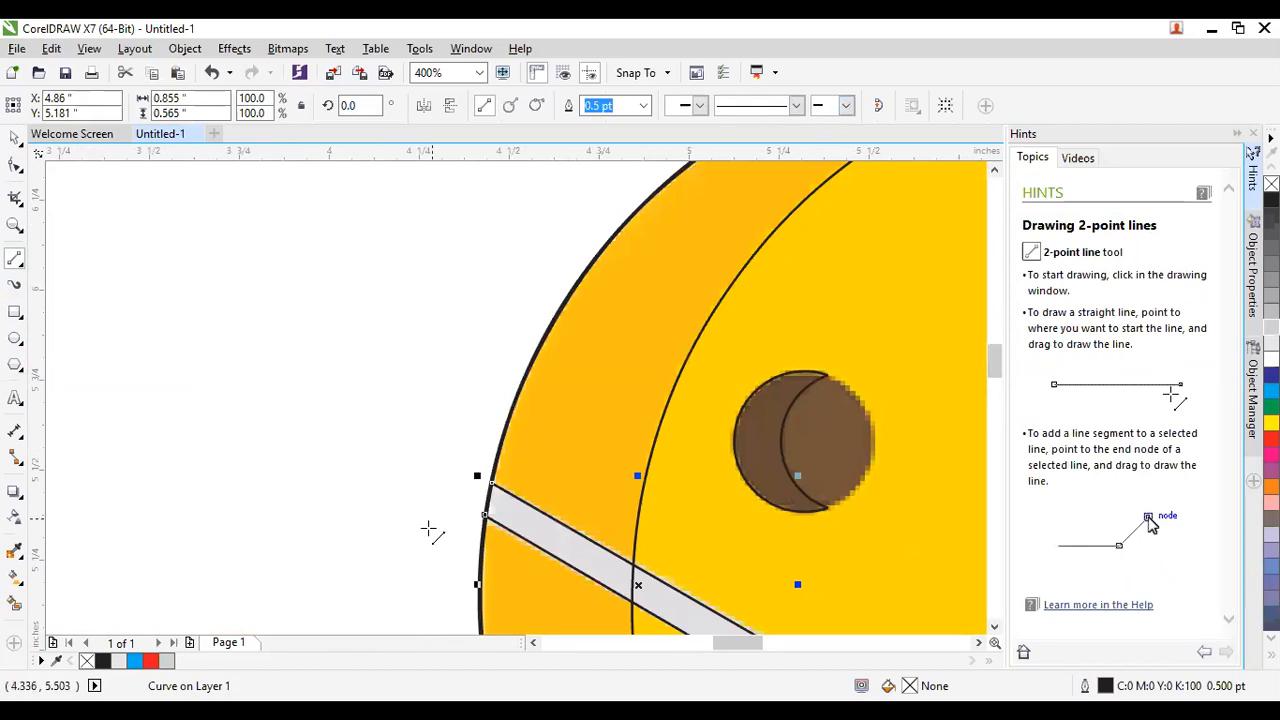
scroll(432, 527, up, 1)
drag(466, 440, 457, 506)
scroll(323, 403, down, 3)
scroll(410, 470, up, 1)
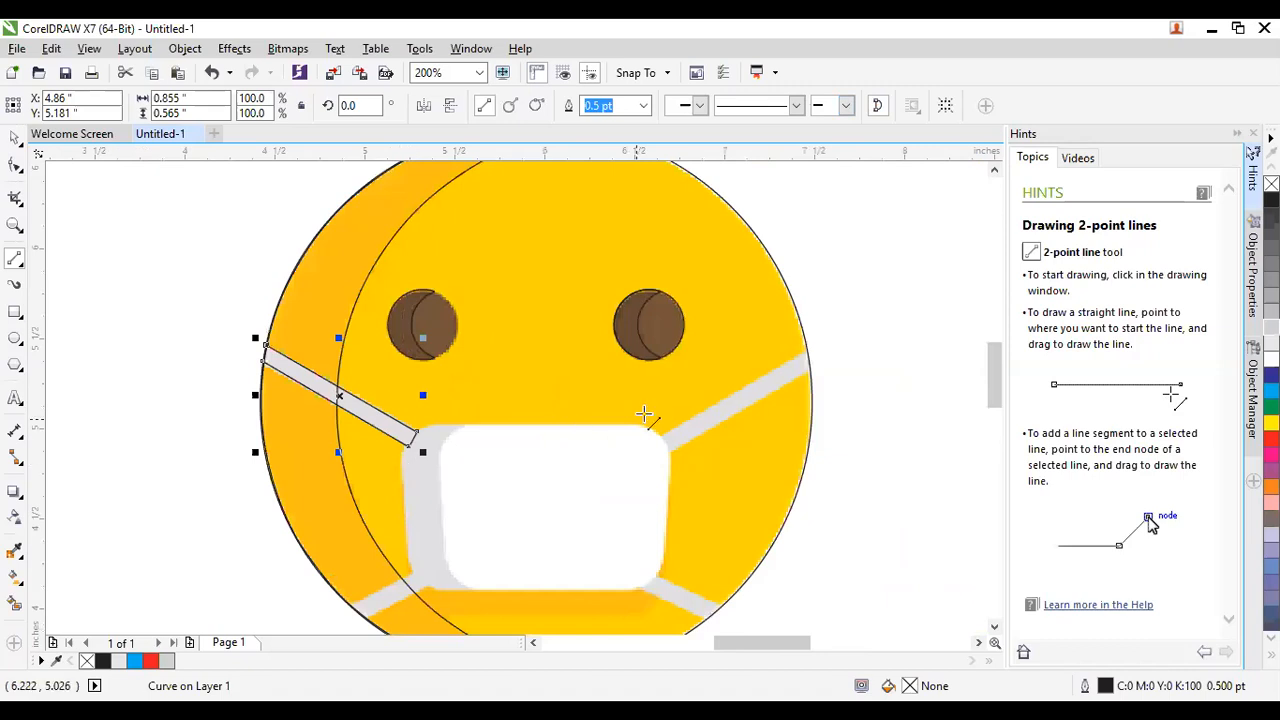
scroll(680, 401, up, 1)
scroll(749, 377, down, 1)
scroll(805, 347, up, 1)
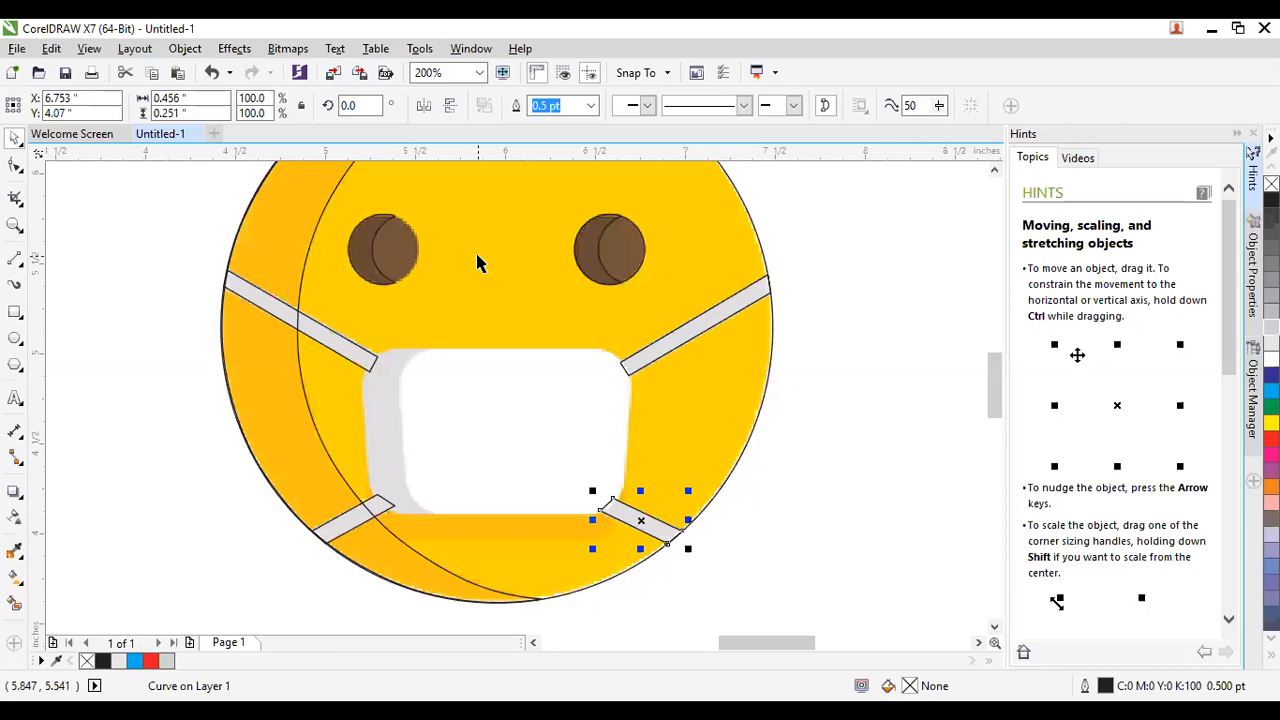
scroll(414, 337, up, 1)
scroll(409, 366, down, 1)
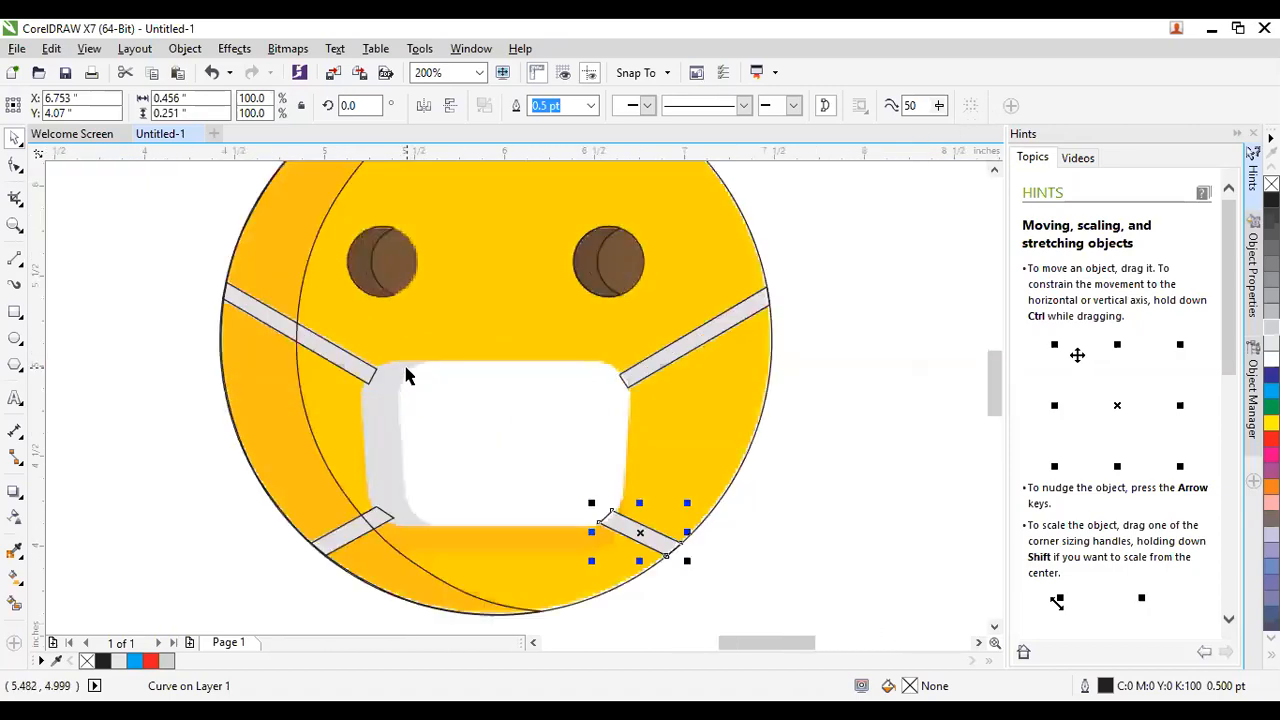
click(209, 416)
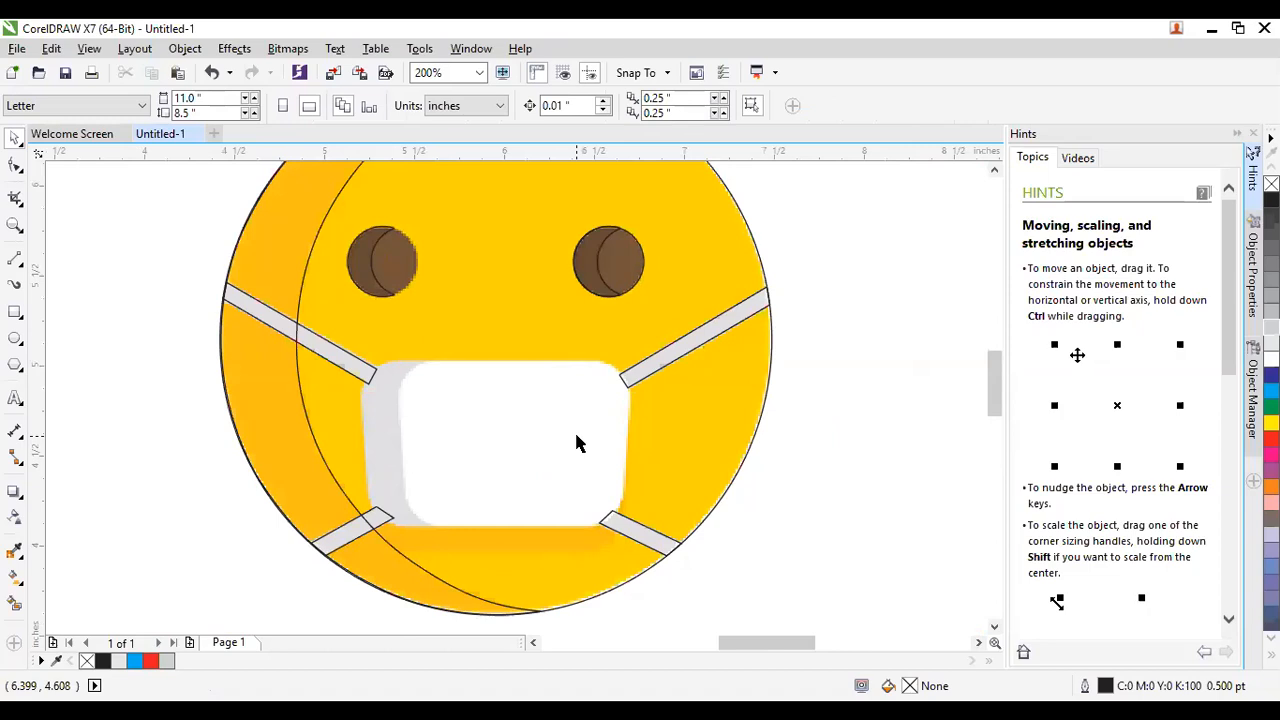
Start a B-spline along the top edge of the mask's grey shading and around its upper-left corner.
click(17, 262)
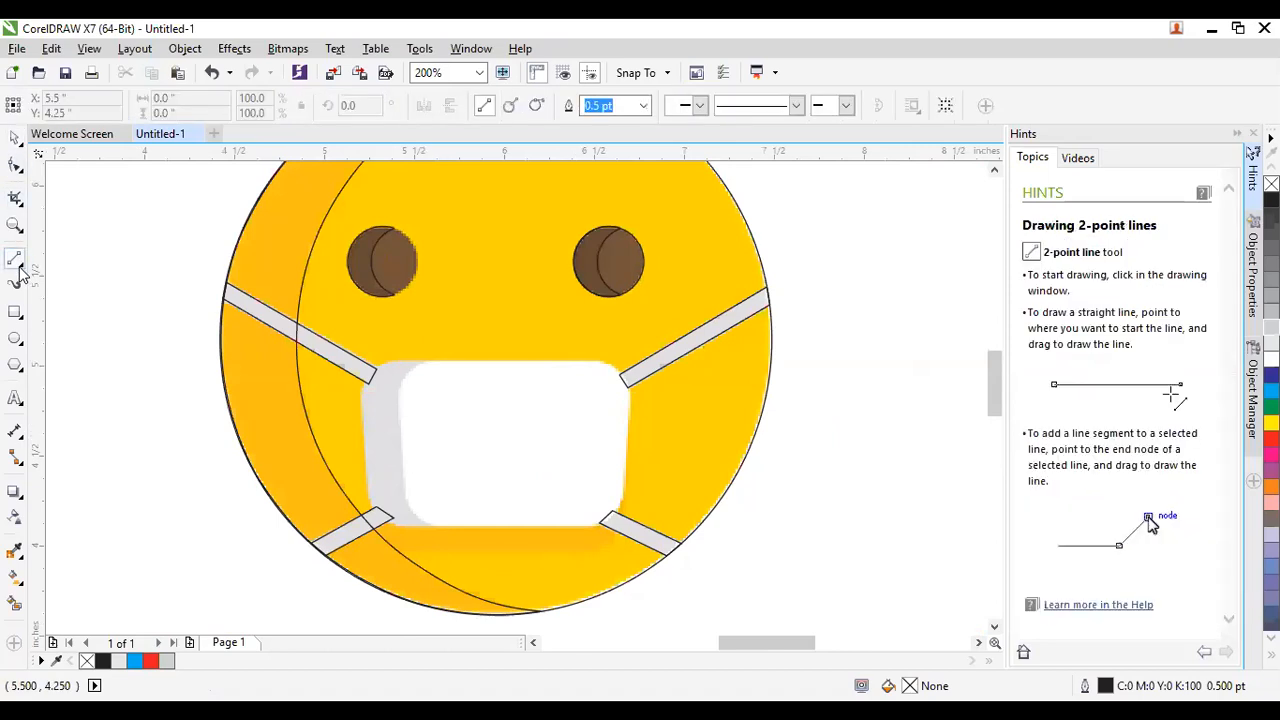
click(20, 268)
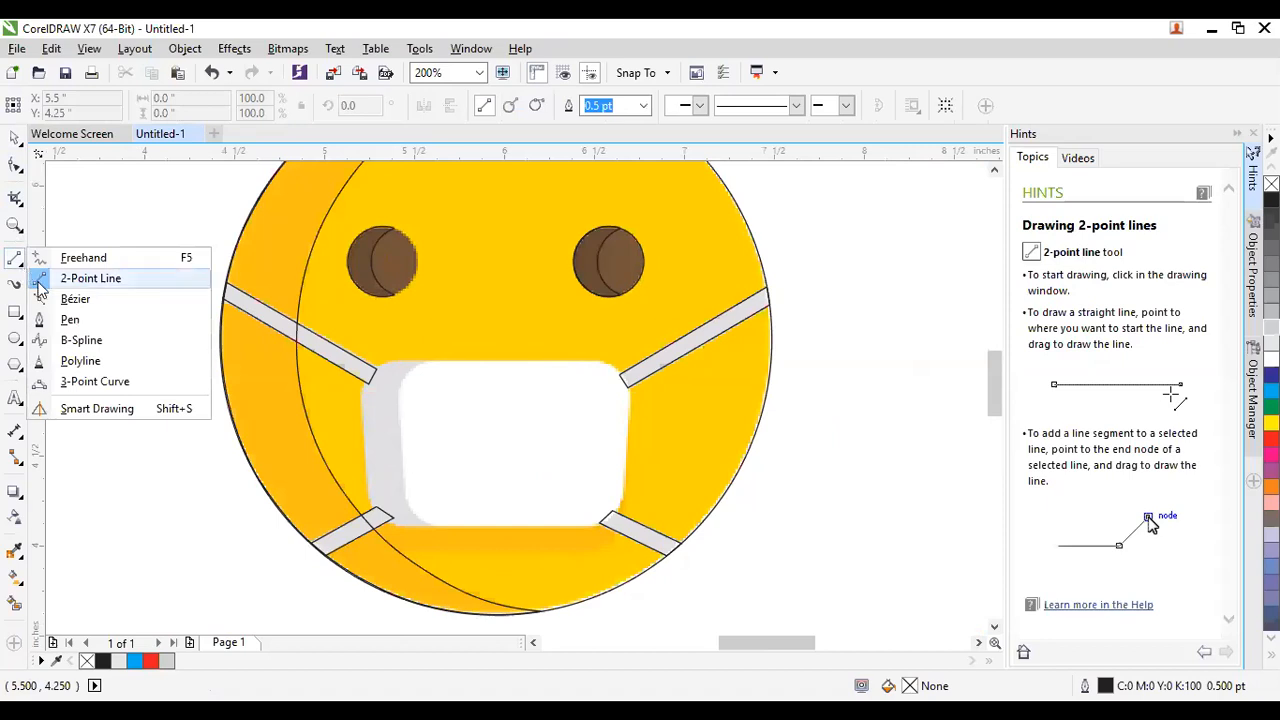
click(75, 341)
scroll(555, 335, up, 2)
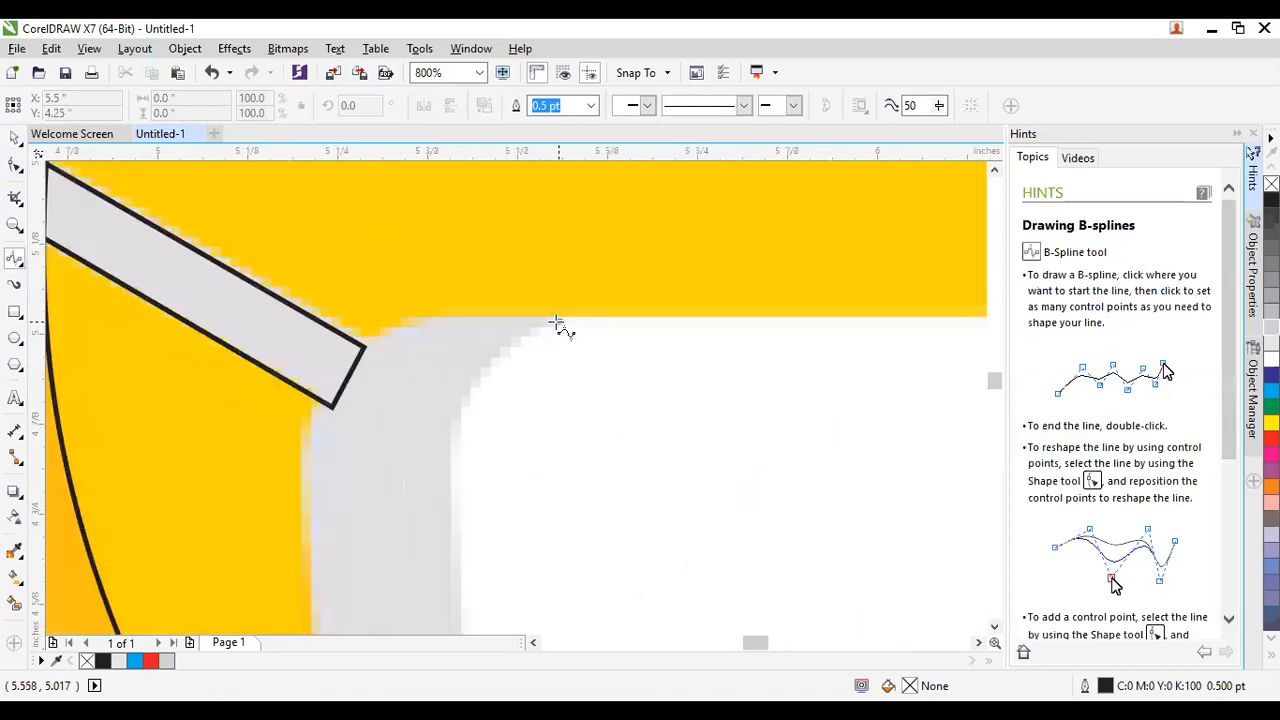
click(560, 322)
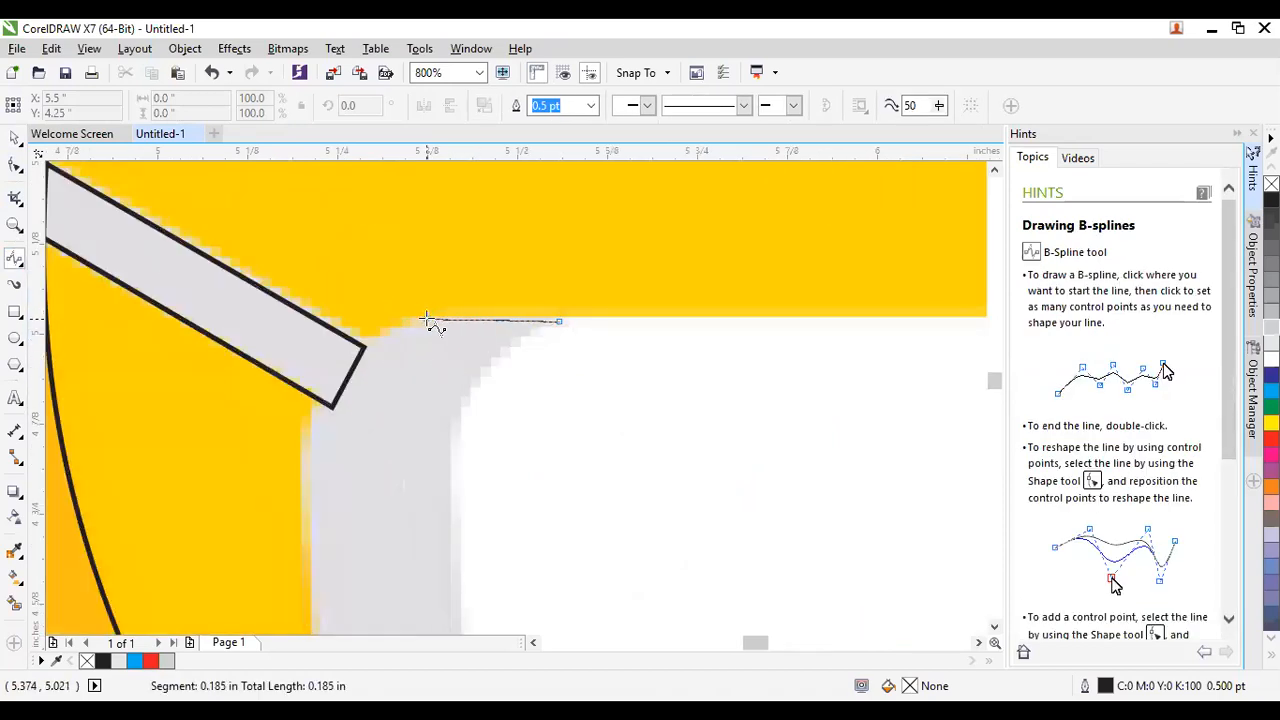
click(420, 322)
click(357, 343)
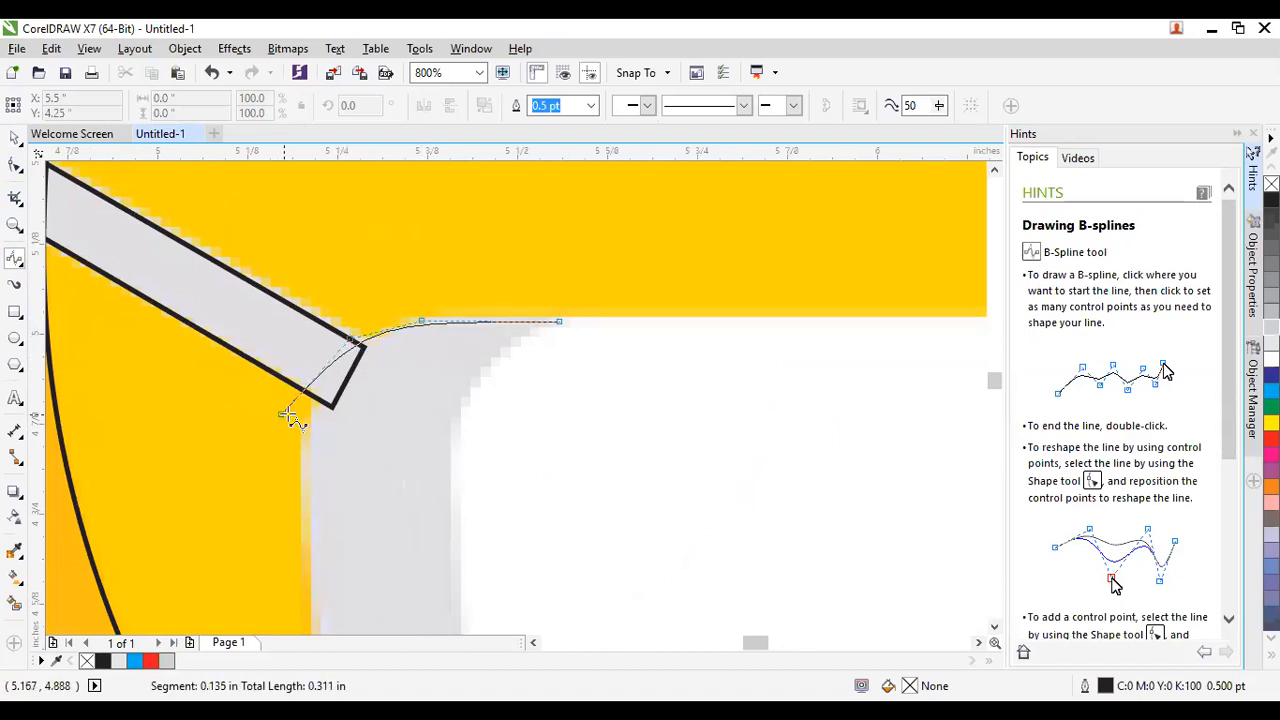
click(311, 418)
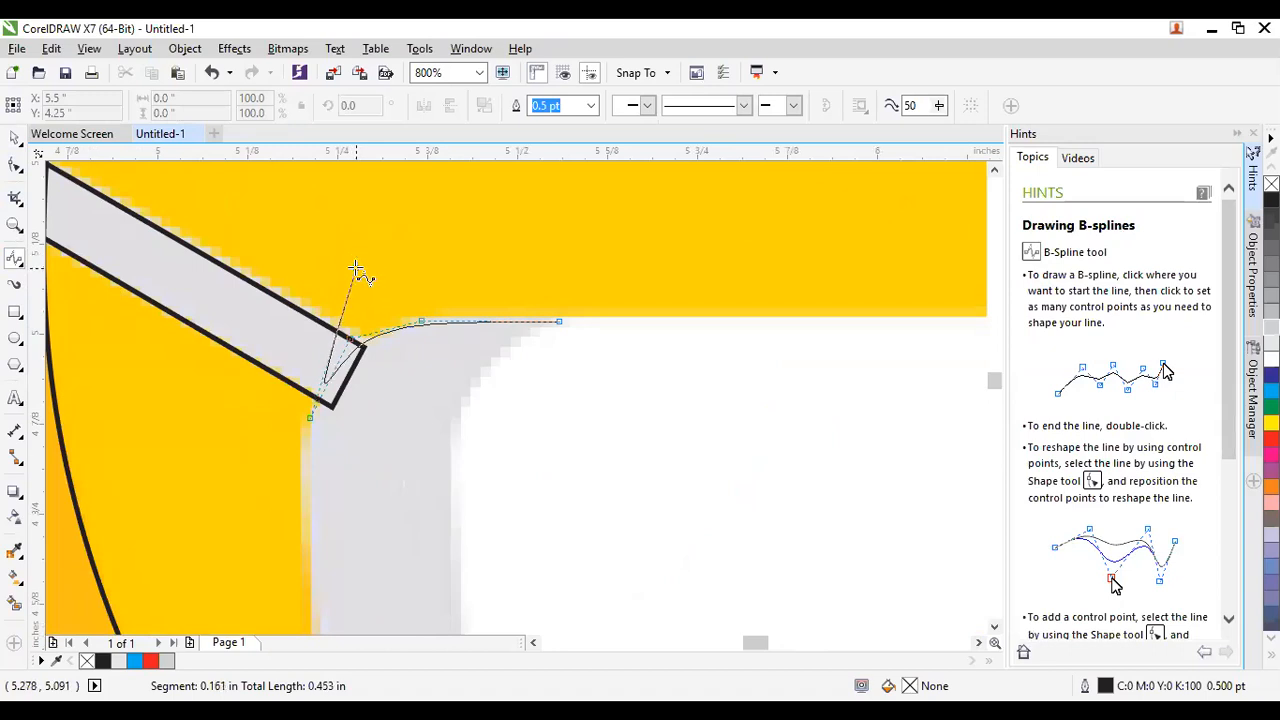
Continue the B-spline down the grey shading's outer left edge and around the lower-left corner to its bottom tip.
scroll(341, 394, down, 3)
scroll(341, 394, up, 3)
click(326, 492)
scroll(340, 400, down, 3)
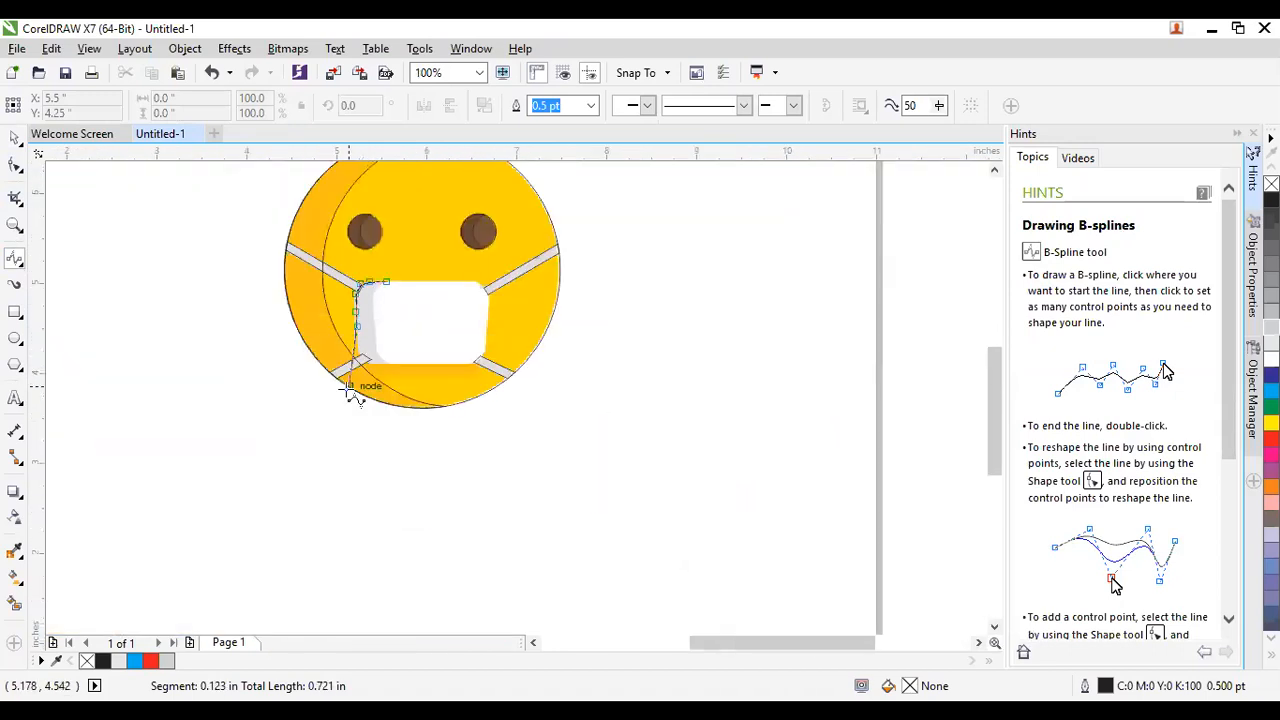
scroll(371, 330, up, 3)
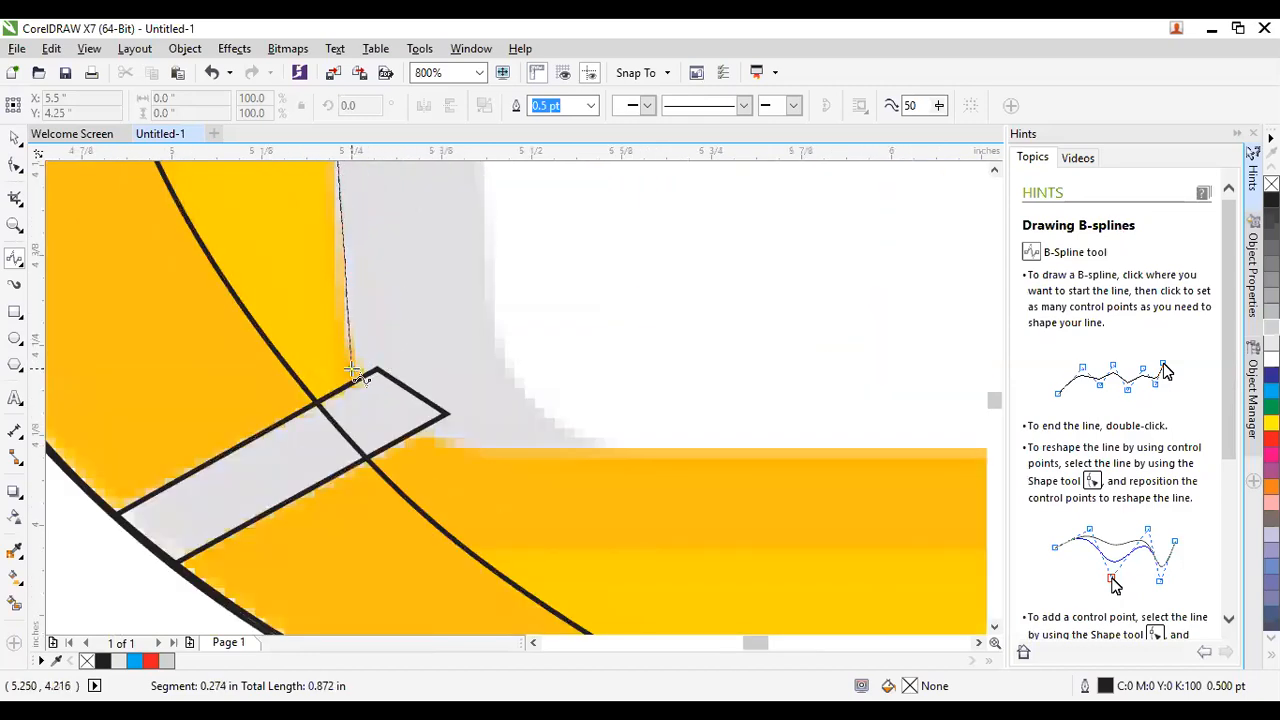
click(351, 343)
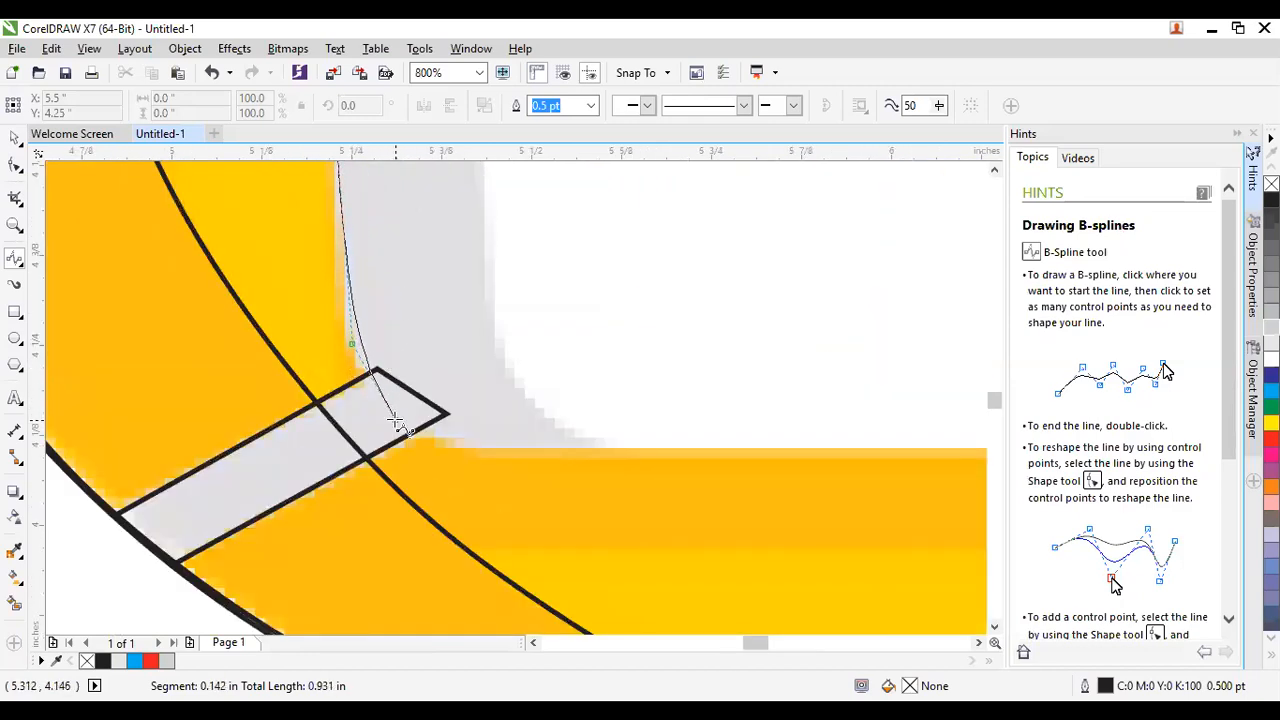
click(398, 423)
click(457, 442)
click(568, 447)
click(603, 447)
Trace the curved inner edge of the grey shading with the B-spline, from the bottom tip up toward the top.
click(548, 423)
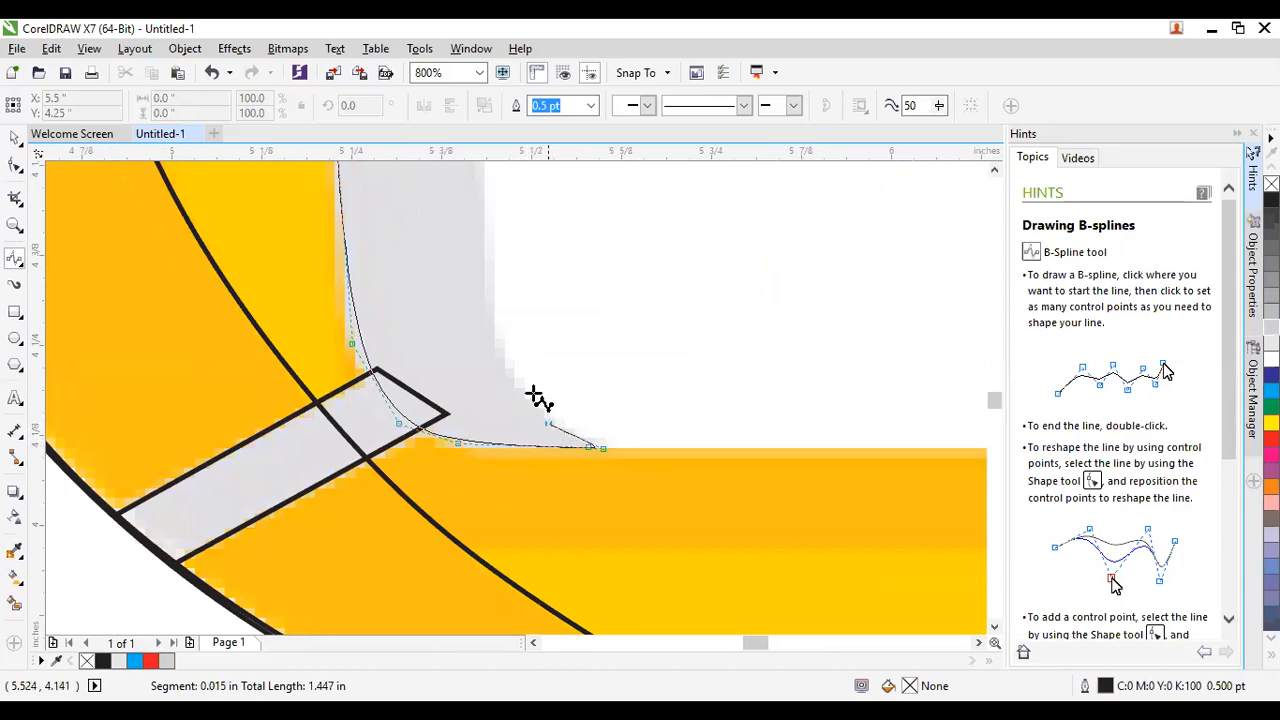
click(501, 366)
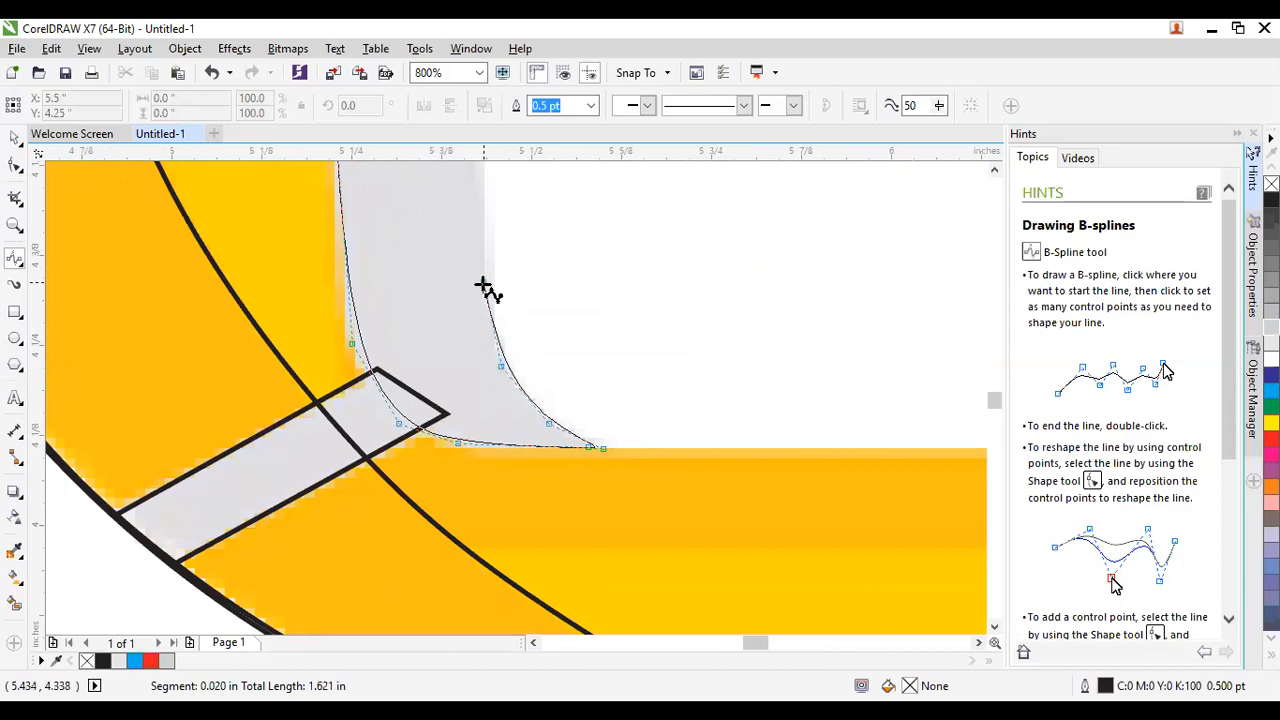
click(483, 282)
scroll(485, 284, down, 2)
scroll(499, 320, up, 2)
scroll(507, 296, down, 2)
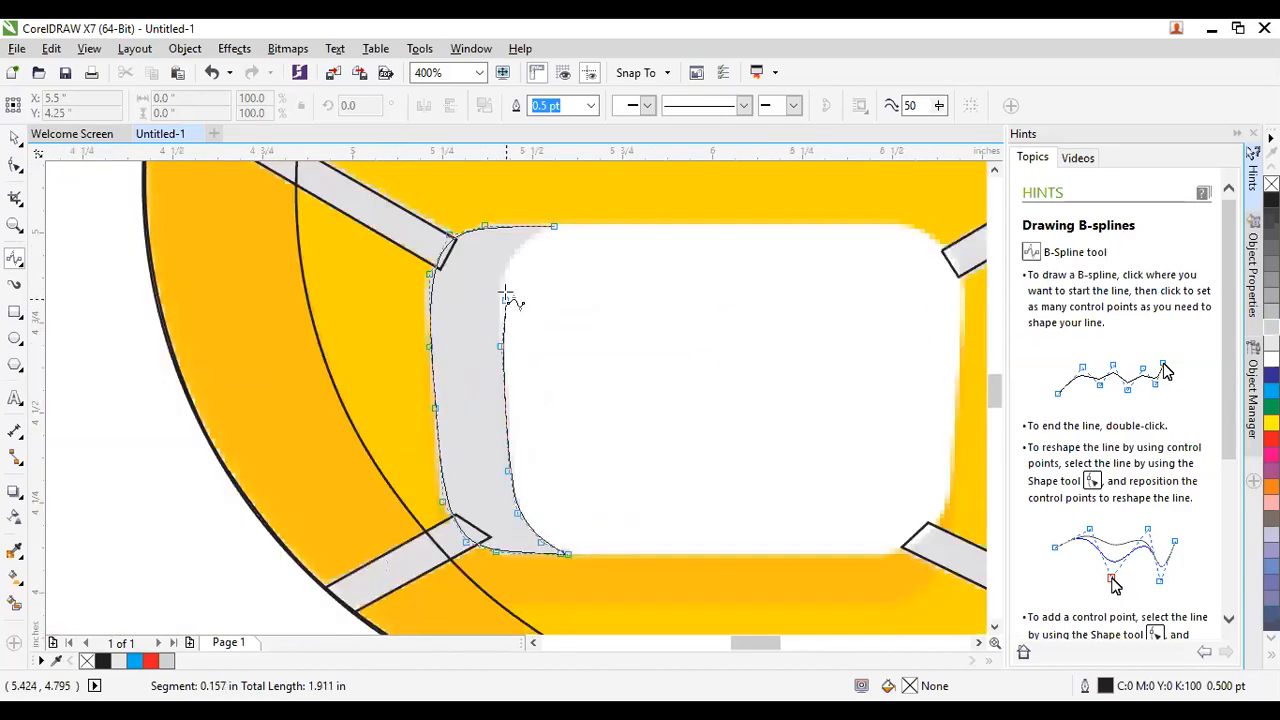
Finish tracing the grey left strip of the mask along its upper inner edge and close the B-spline outline, about 0.37 by 0.91 in.
scroll(500, 286, up, 2)
click(511, 232)
click(548, 183)
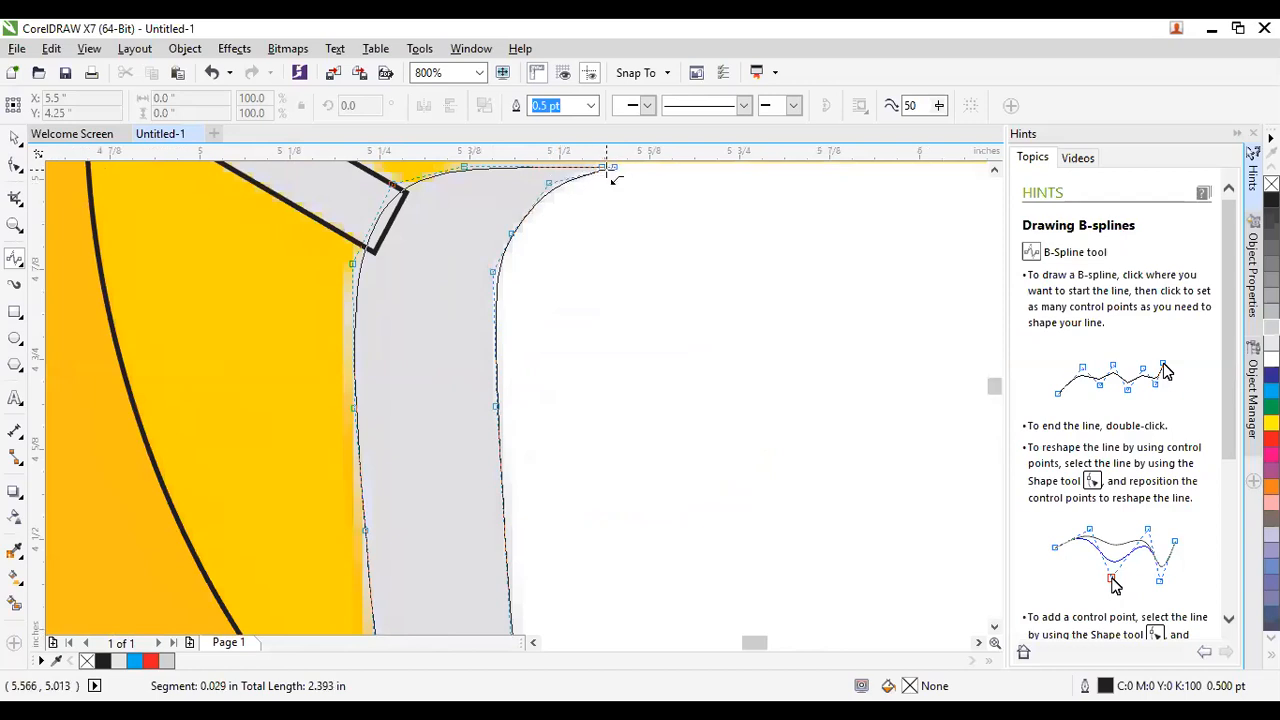
double_click(600, 170)
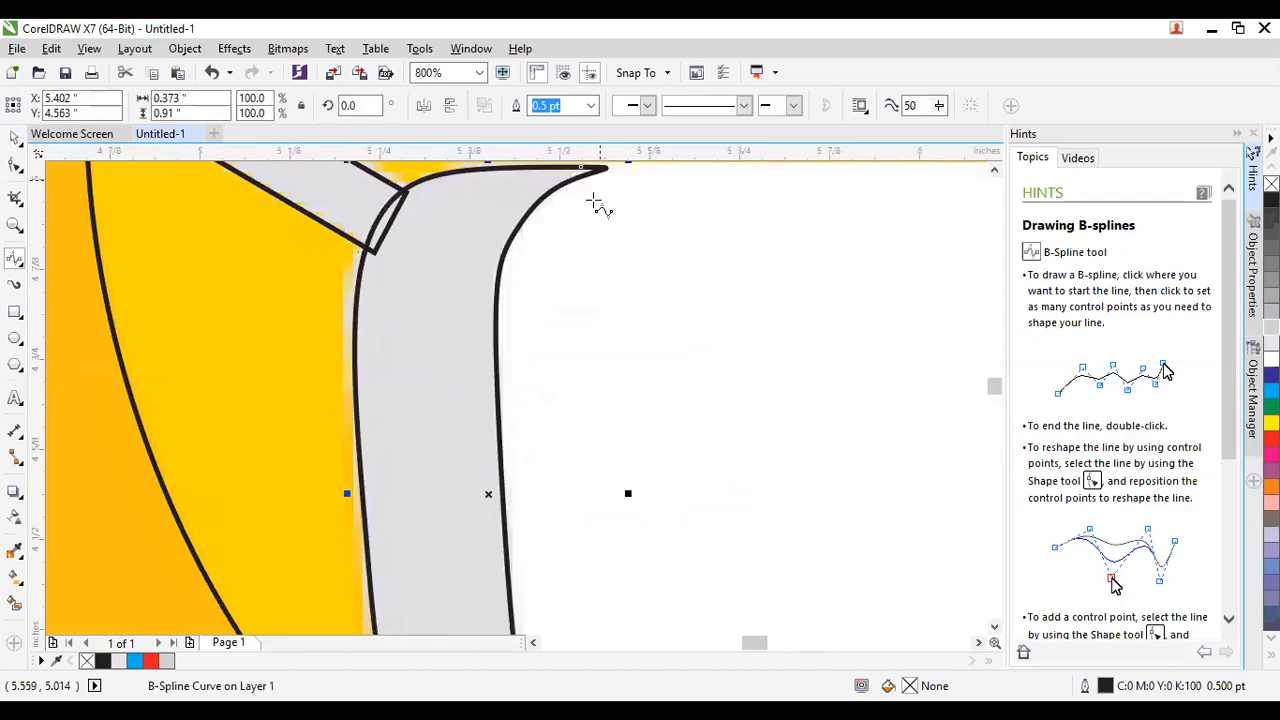
Start a new B-spline at the grey strip's upper tip and trace the white mask's top edge and upper right corner.
scroll(449, 266, down, 3)
scroll(475, 300, up, 2)
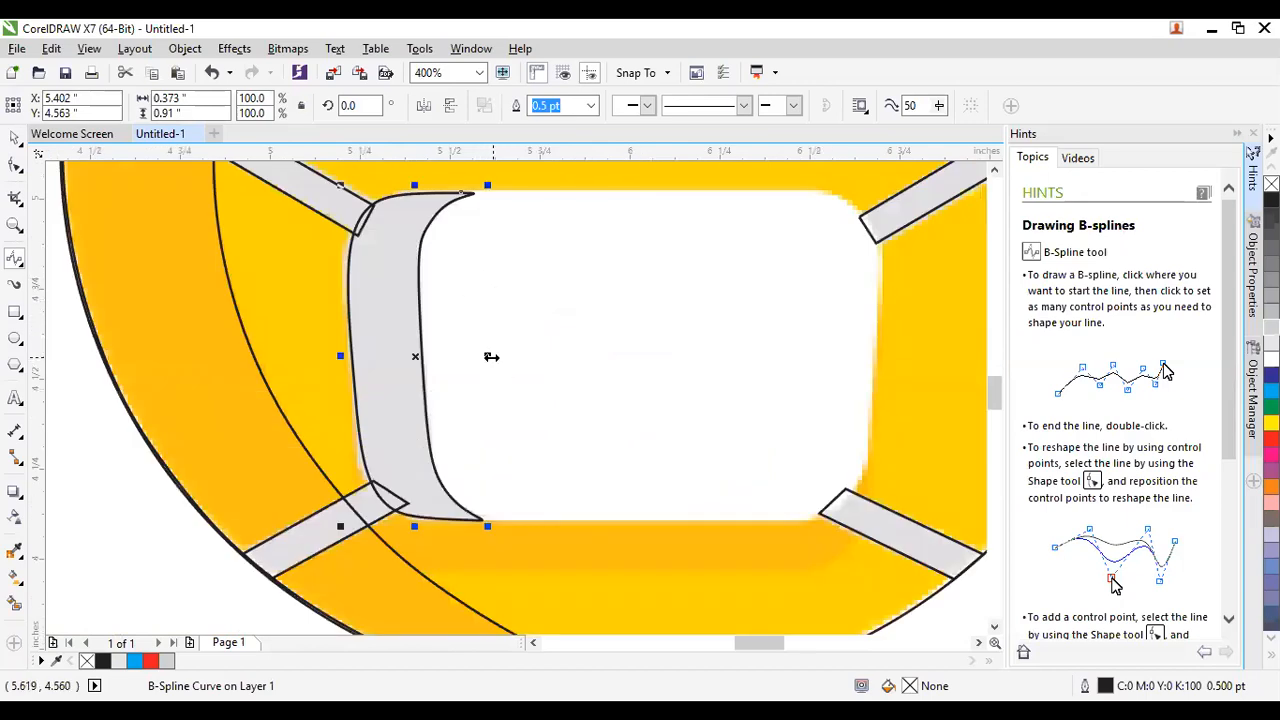
scroll(500, 212, up, 1)
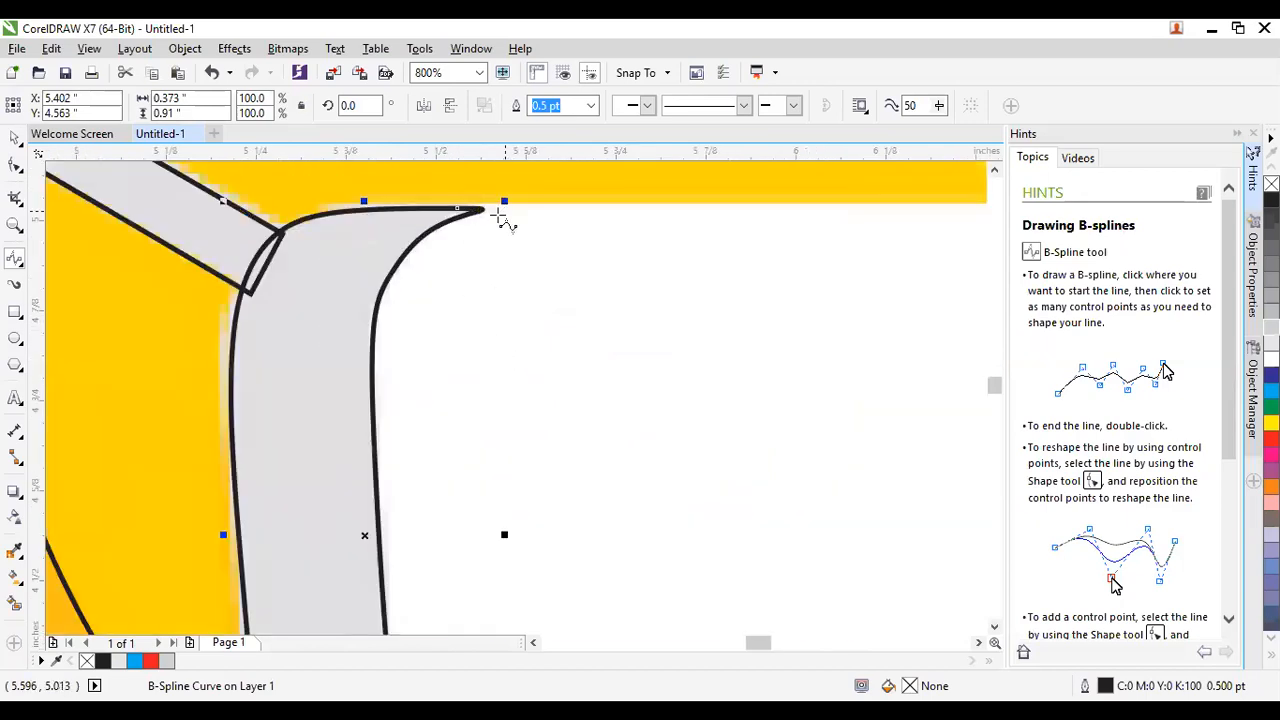
scroll(527, 207, down, 1)
scroll(527, 207, up, 1)
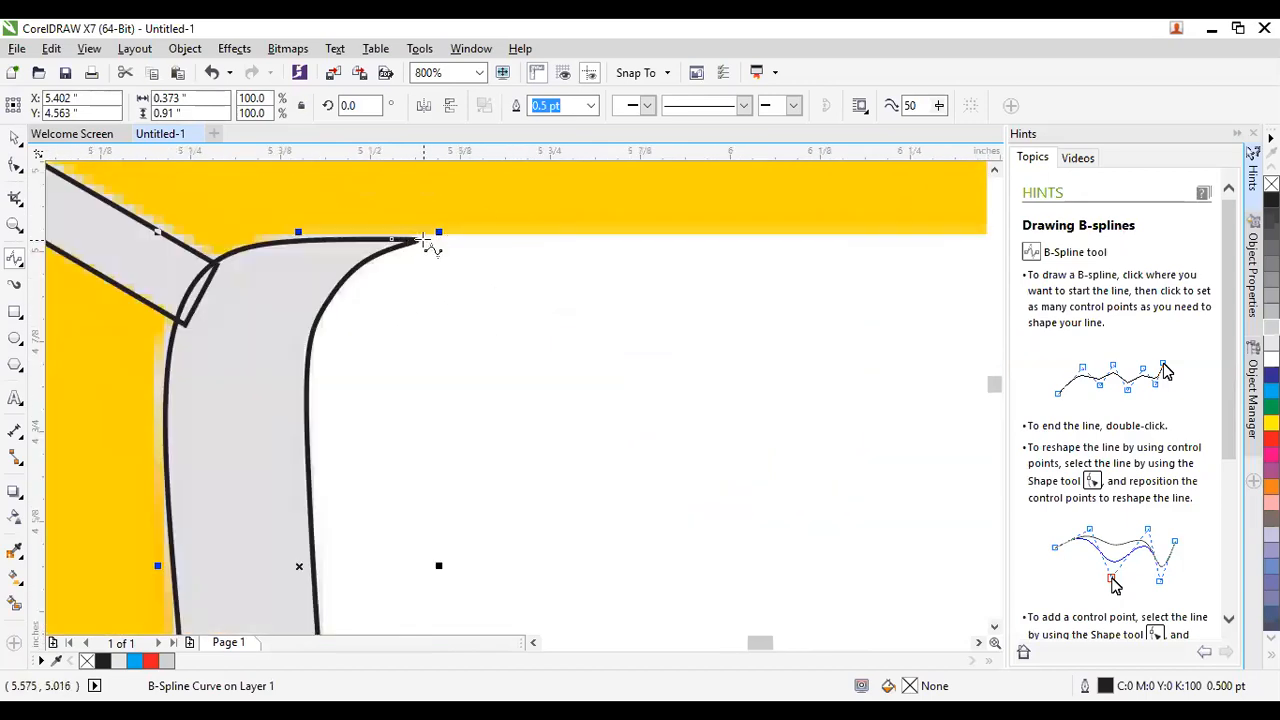
click(413, 242)
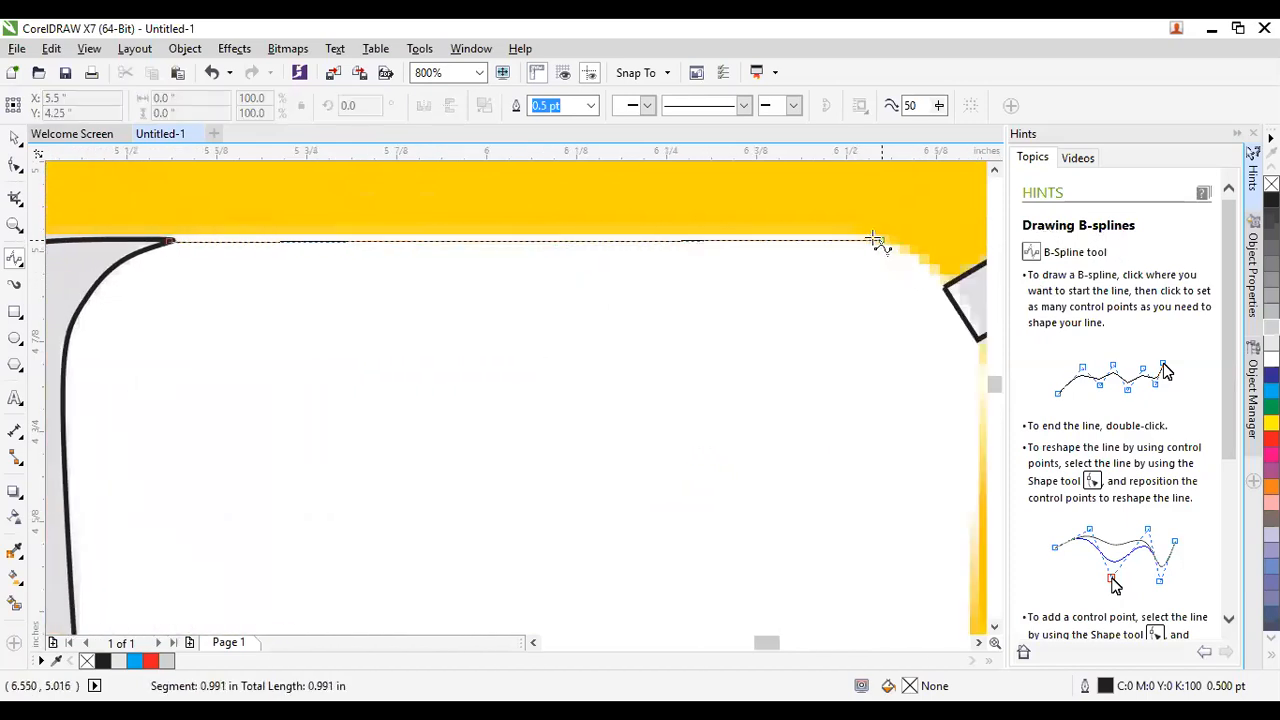
click(869, 236)
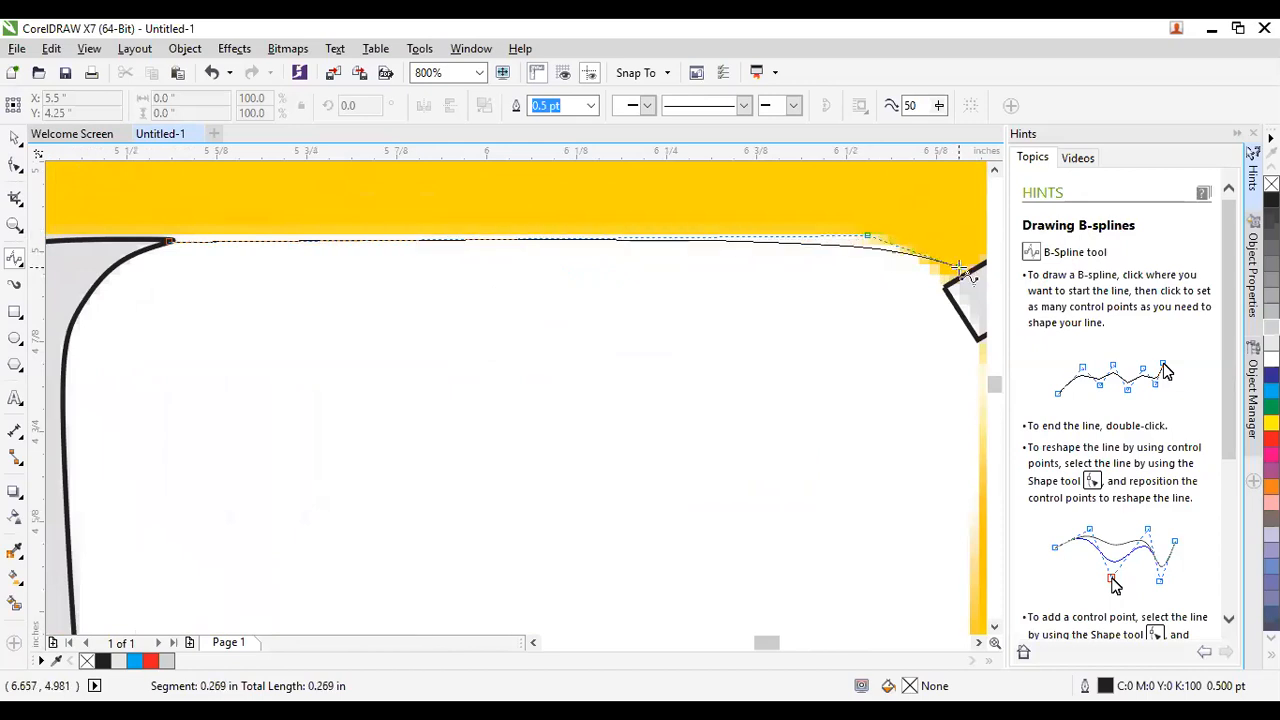
click(932, 266)
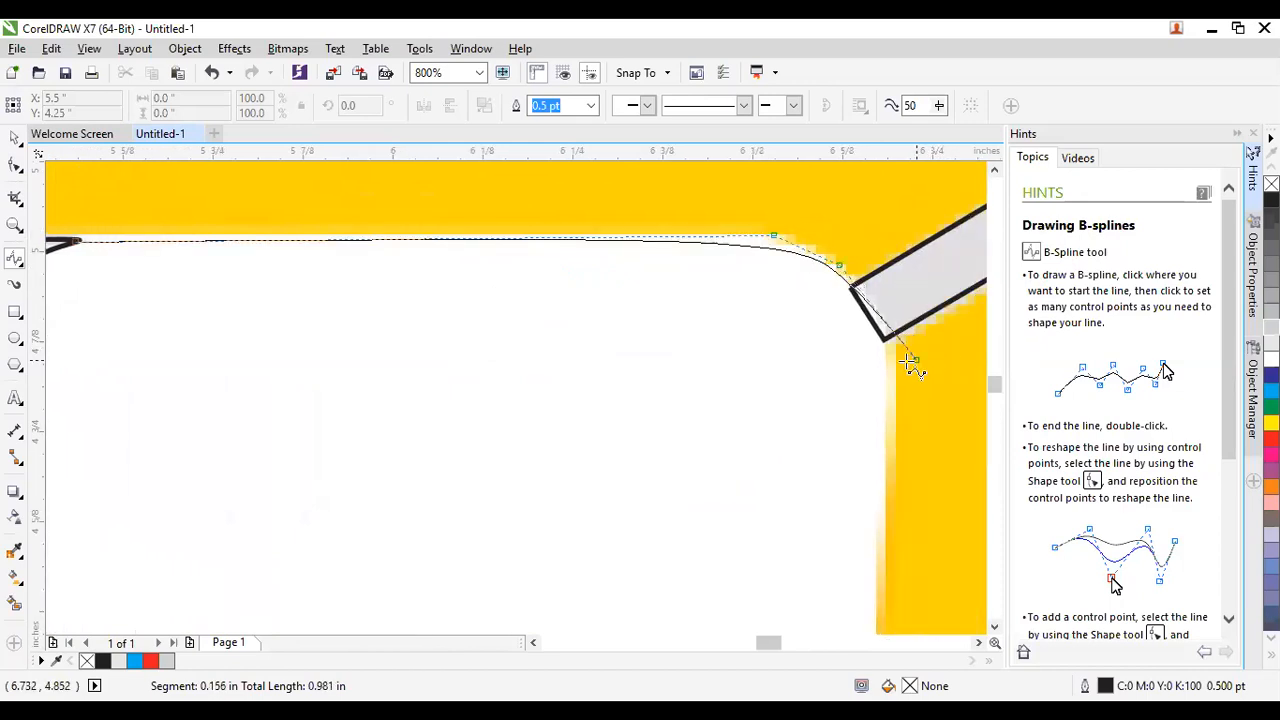
click(889, 338)
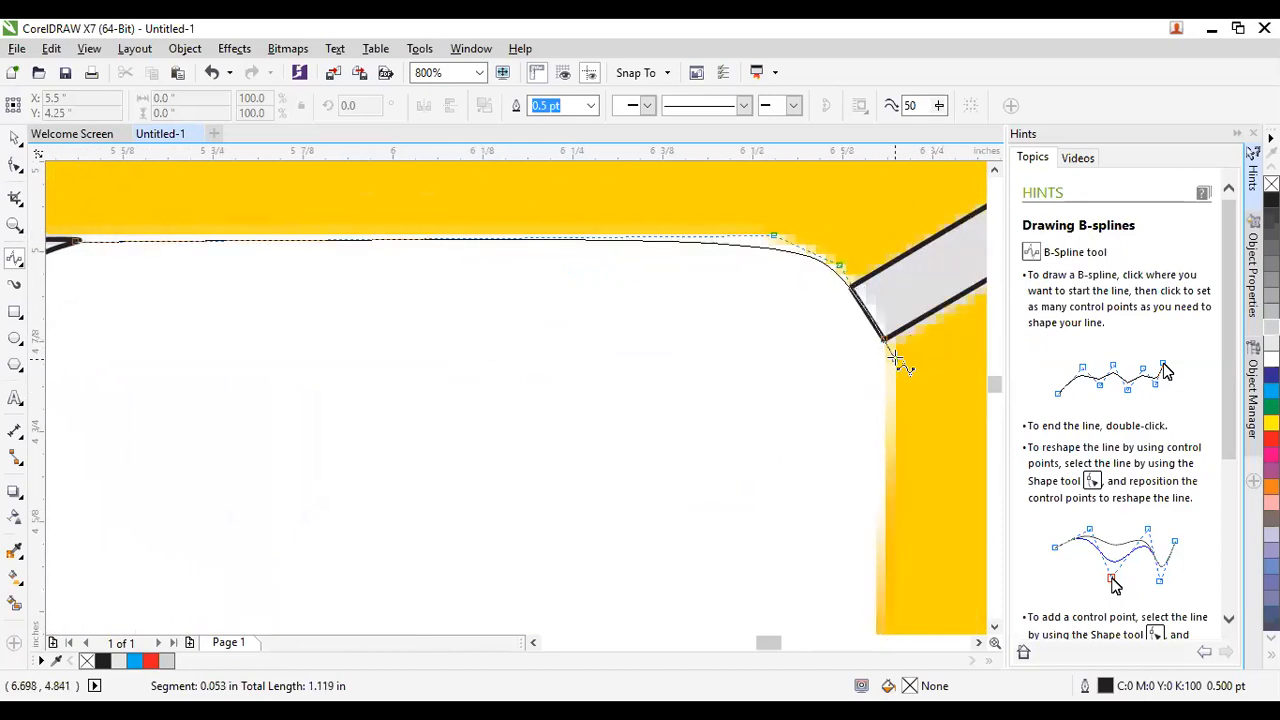
click(888, 376)
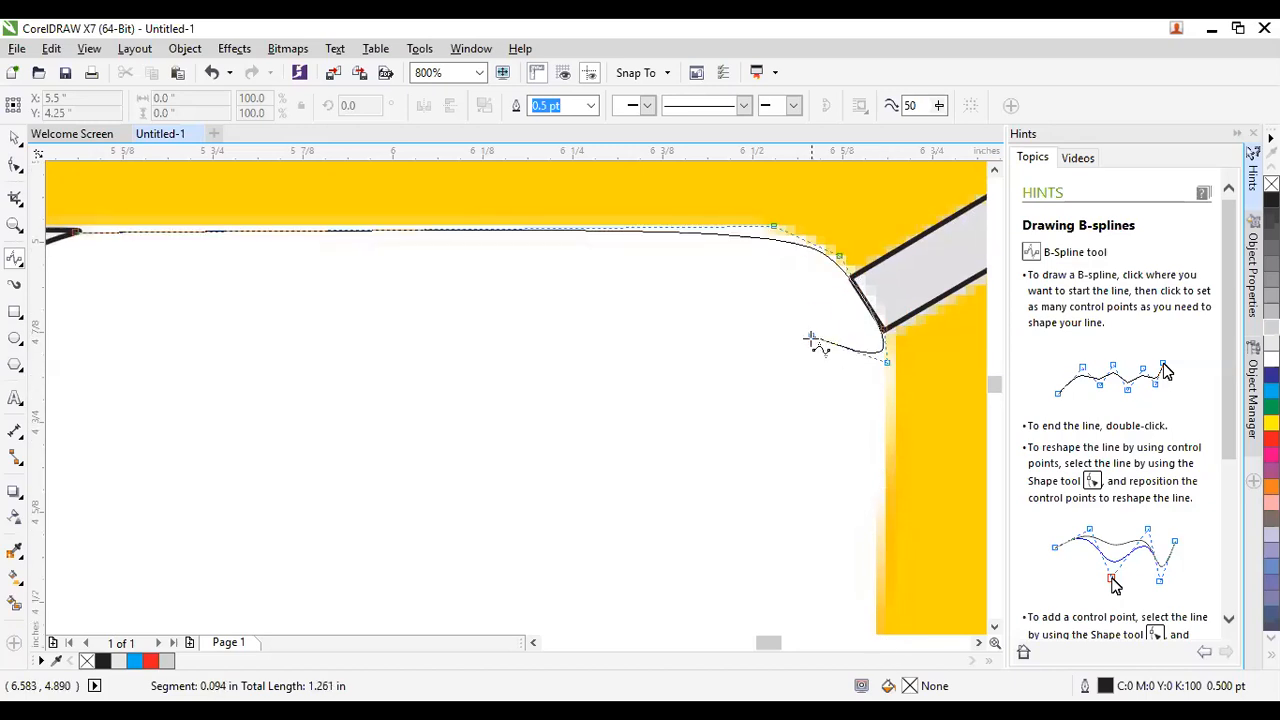
Continue the B-spline down the white mask's right edge and around its lower right corner.
click(831, 606)
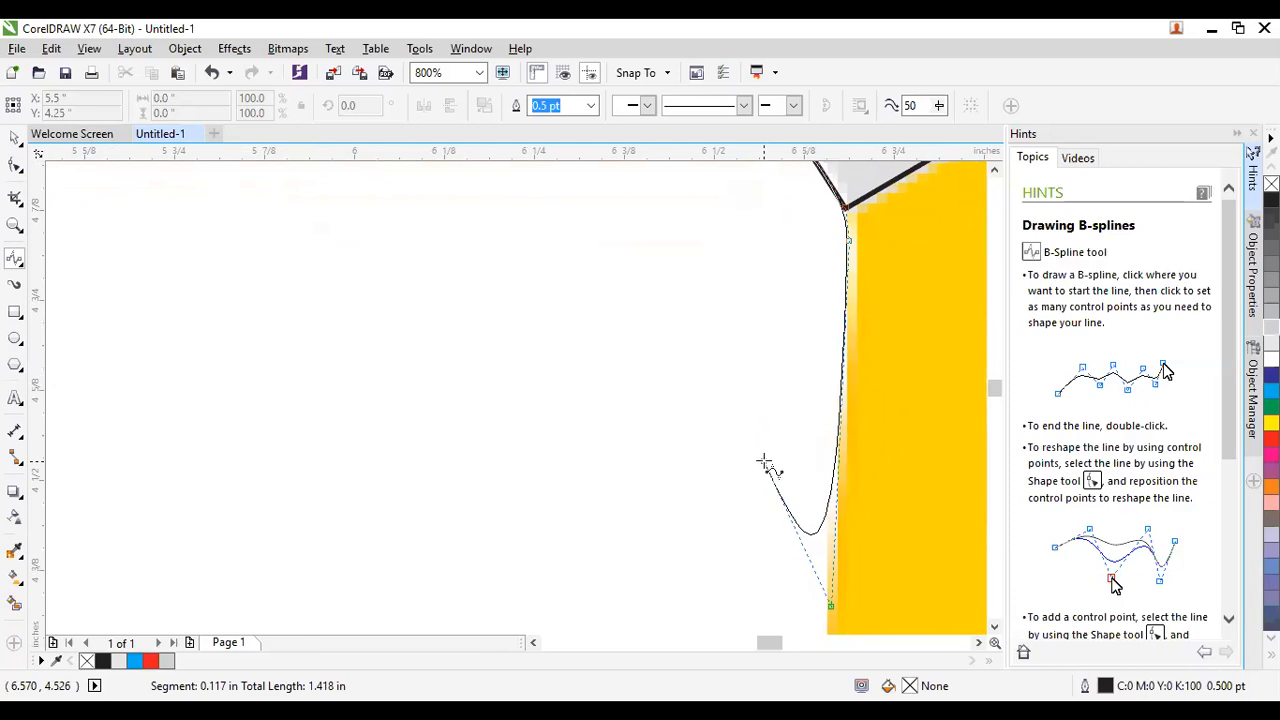
scroll(771, 466, down, 2)
scroll(807, 575, up, 2)
click(786, 577)
click(718, 628)
scroll(837, 349, down, 2)
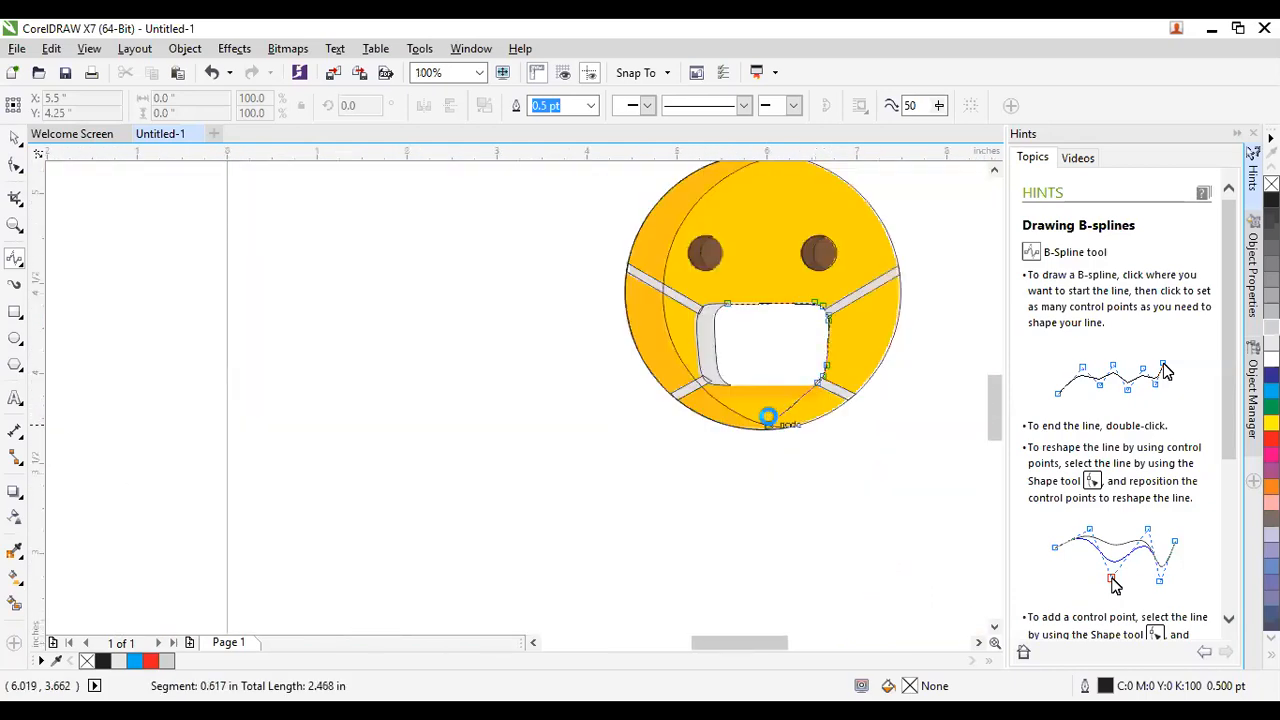
scroll(766, 420, up, 2)
click(787, 418)
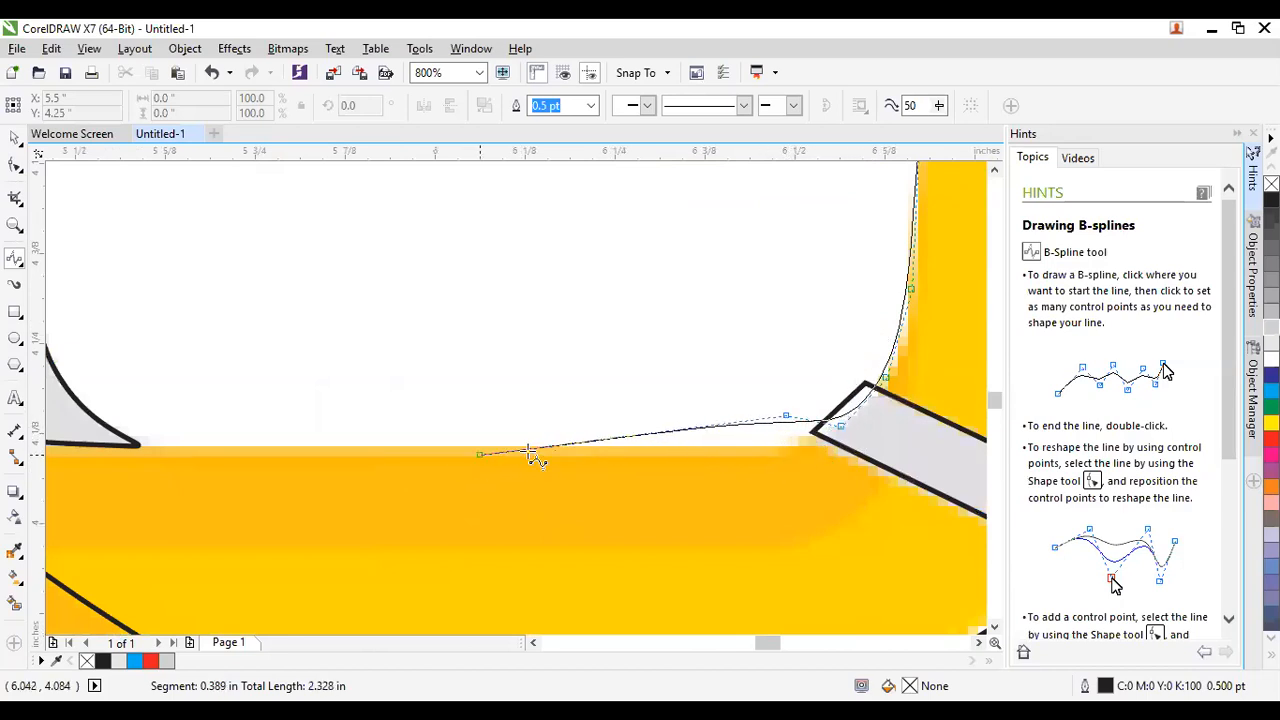
Trace the mask's bottom edge to the grey strip's lower tip and end the open curve, about 1.14 by 0.91 in.
click(497, 445)
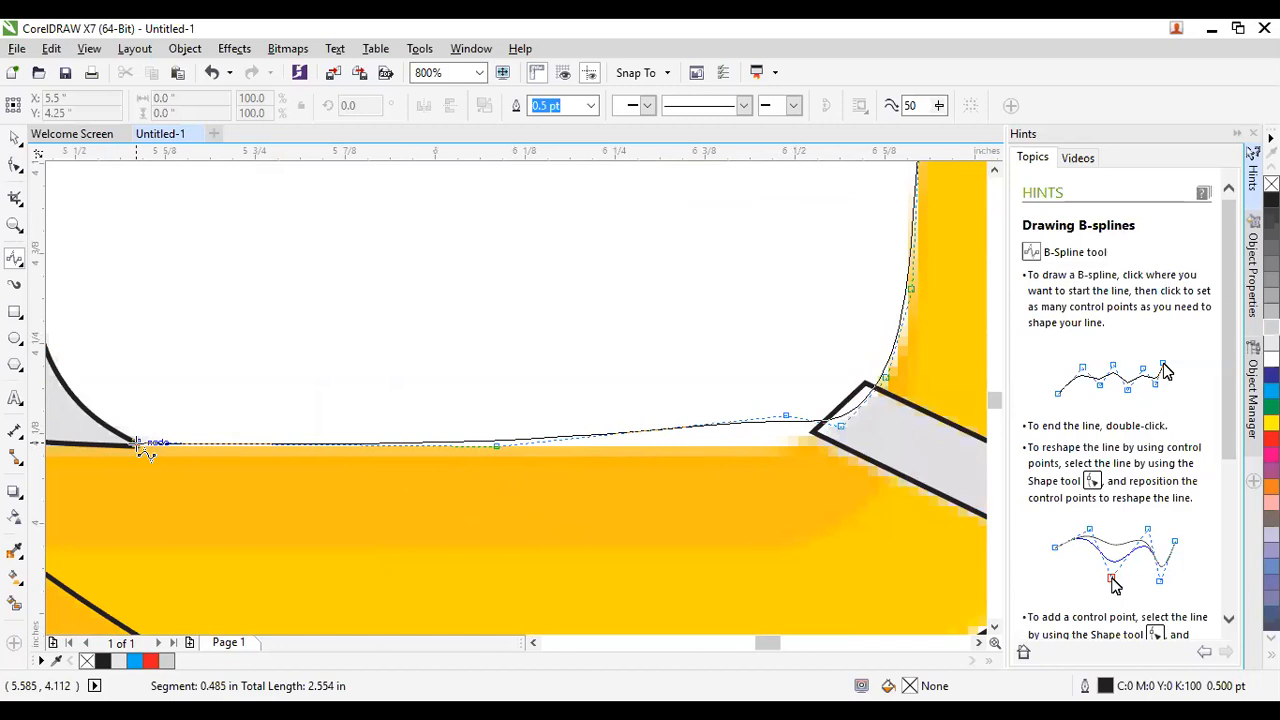
scroll(368, 481, down, 2)
scroll(303, 449, up, 2)
scroll(263, 503, down, 1)
scroll(245, 455, up, 1)
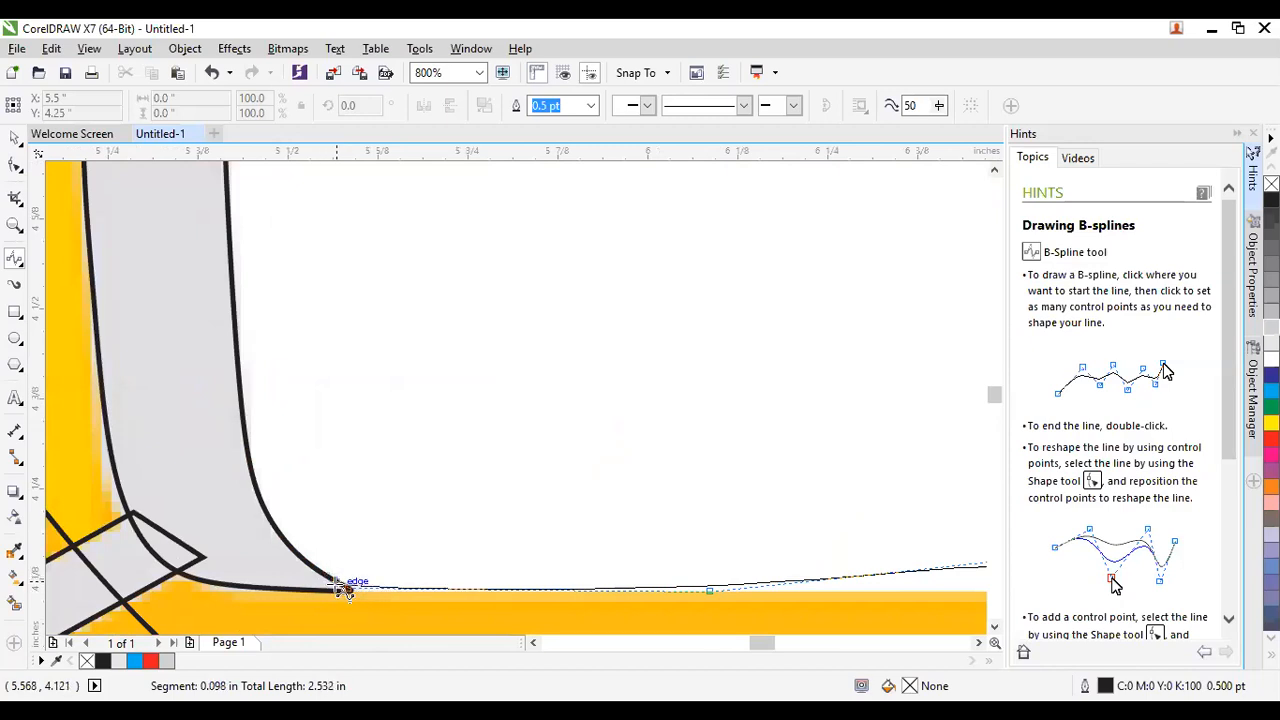
double_click(320, 570)
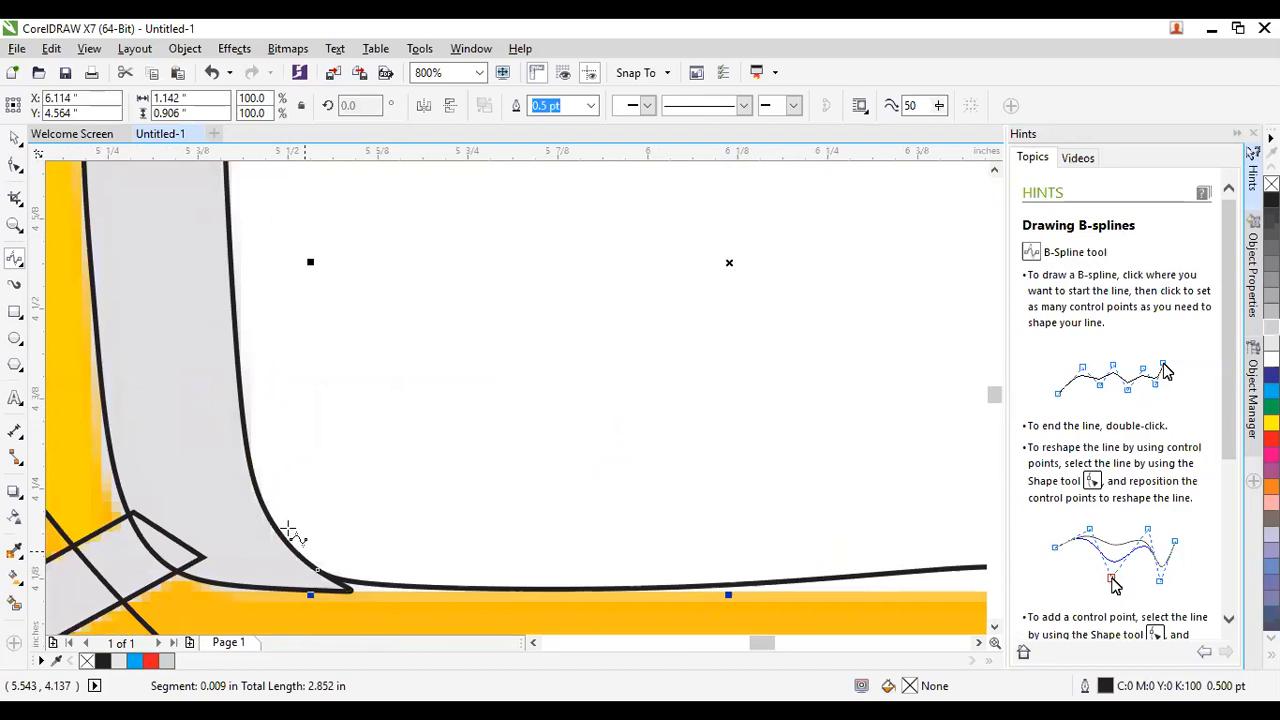
Extend the open B-spline up along the grey strip's inner edge and close it at its start on the mask's top edge.
scroll(300, 550, down, 1)
scroll(285, 492, up, 1)
scroll(297, 540, down, 1)
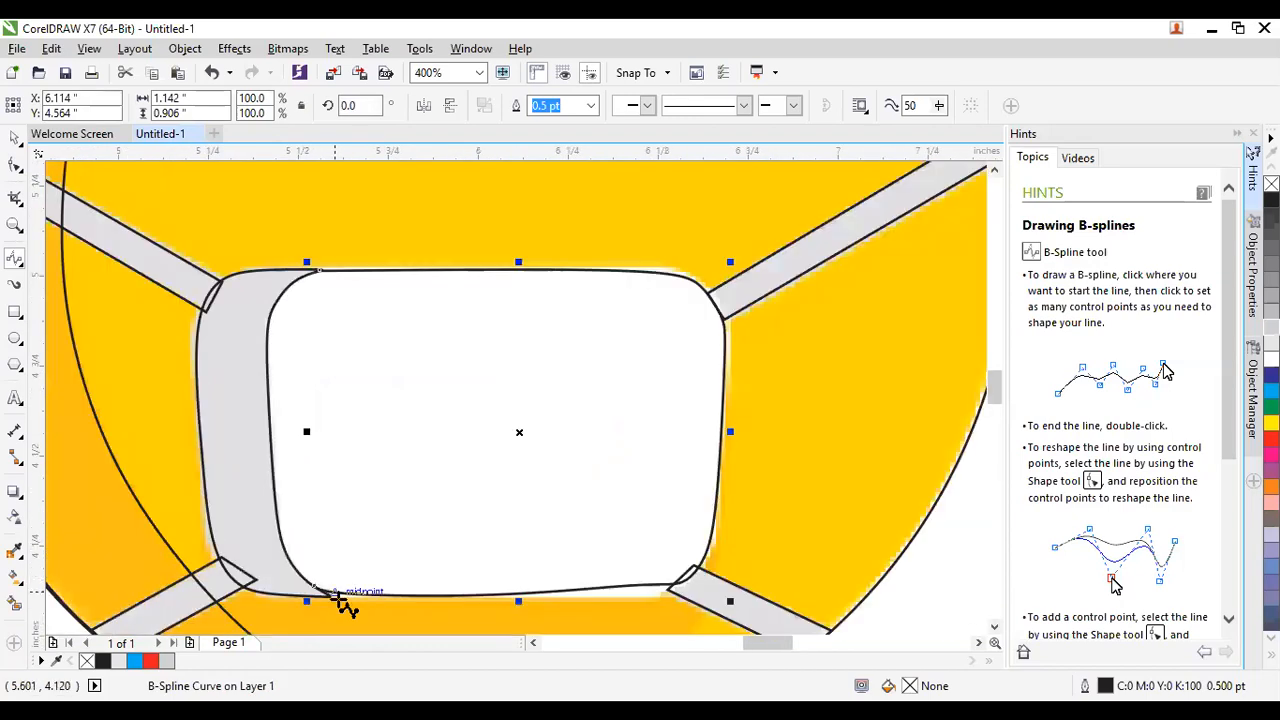
scroll(306, 572, up, 1)
click(320, 597)
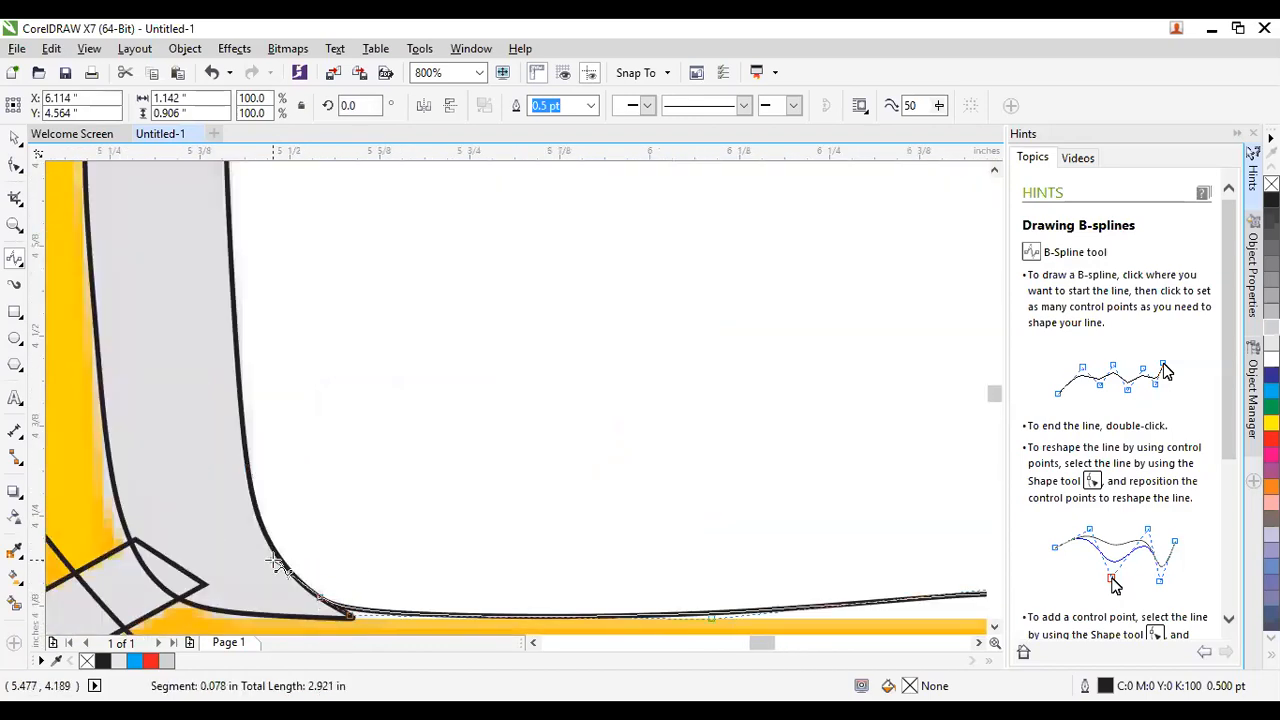
click(273, 552)
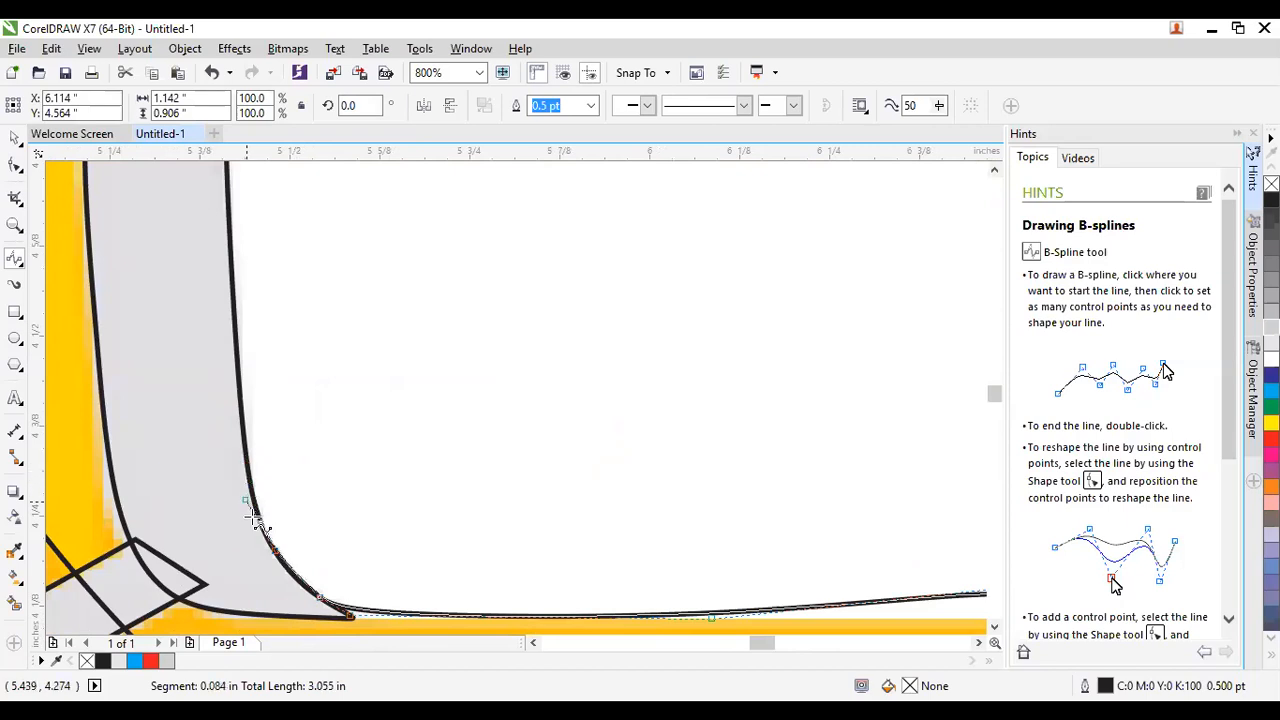
click(244, 490)
click(231, 260)
scroll(303, 523, down, 2)
scroll(269, 398, up, 2)
click(317, 494)
click(376, 364)
click(433, 341)
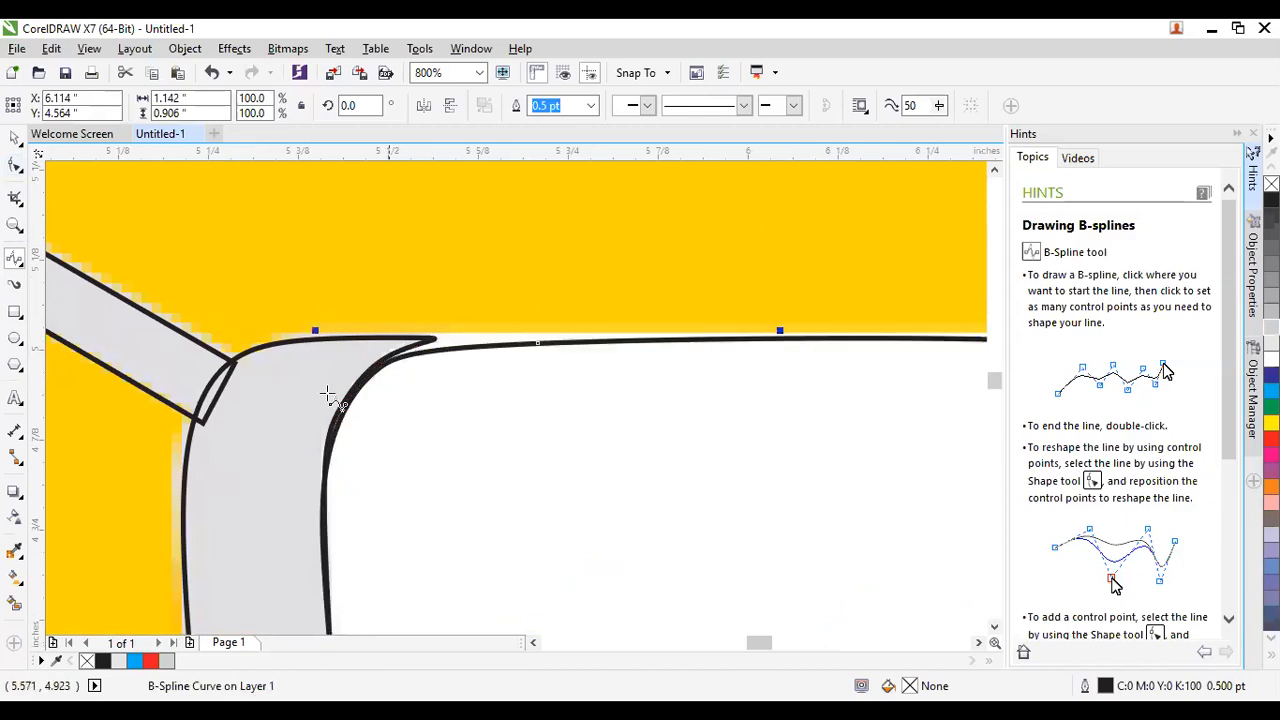
Reshape the white mask outline's lower right corner by moving two control points down onto the mask's bottom edge with the Shape tool.
scroll(329, 394, down, 2)
scroll(363, 371, up, 2)
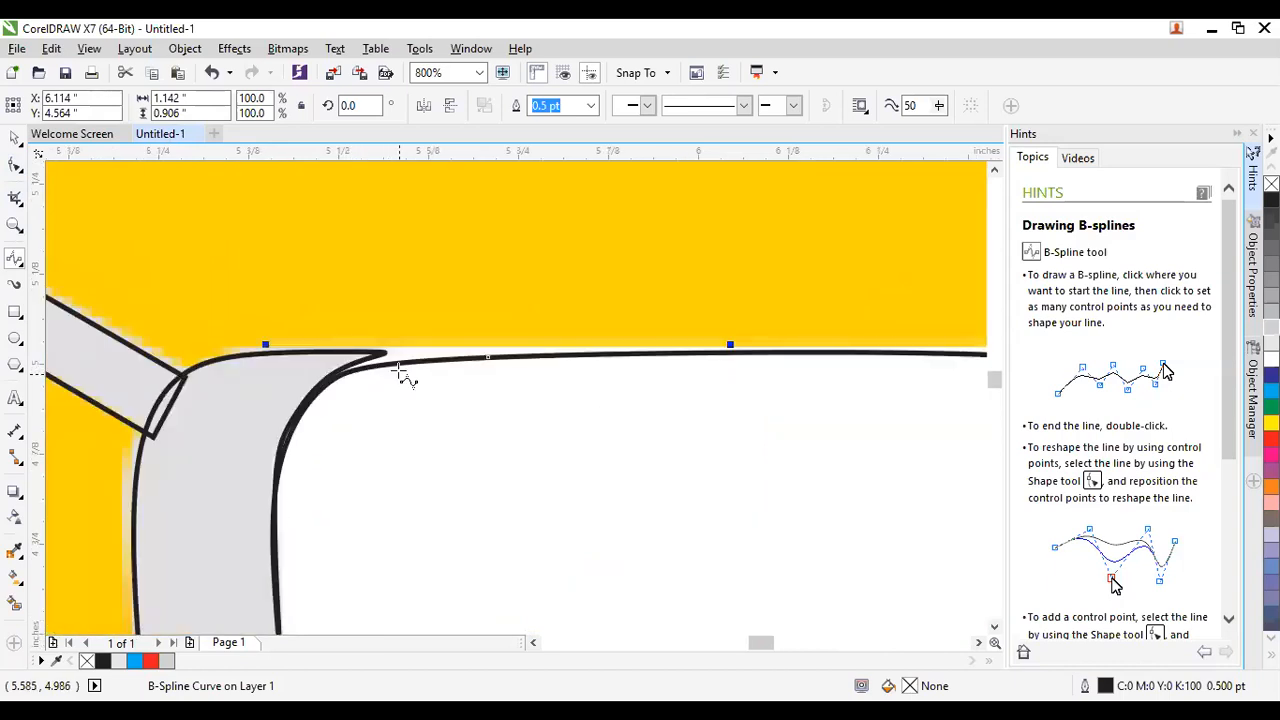
scroll(423, 371, down, 2)
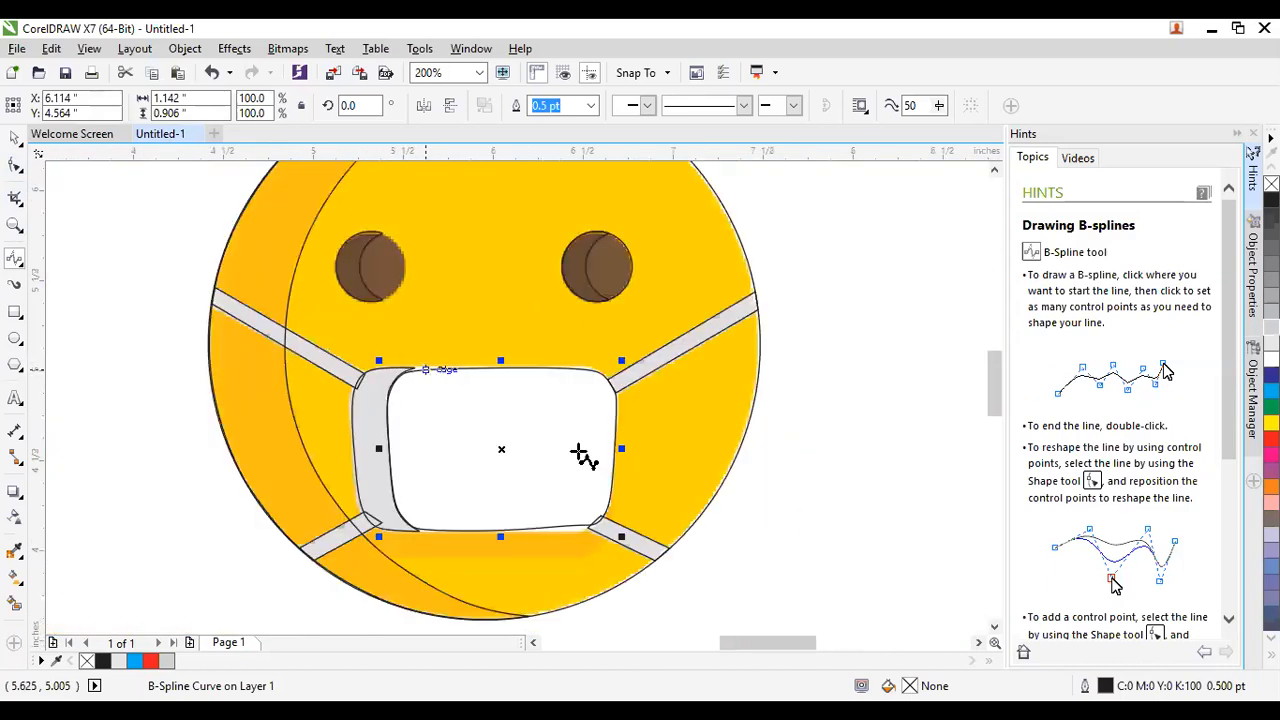
scroll(573, 514, up, 4)
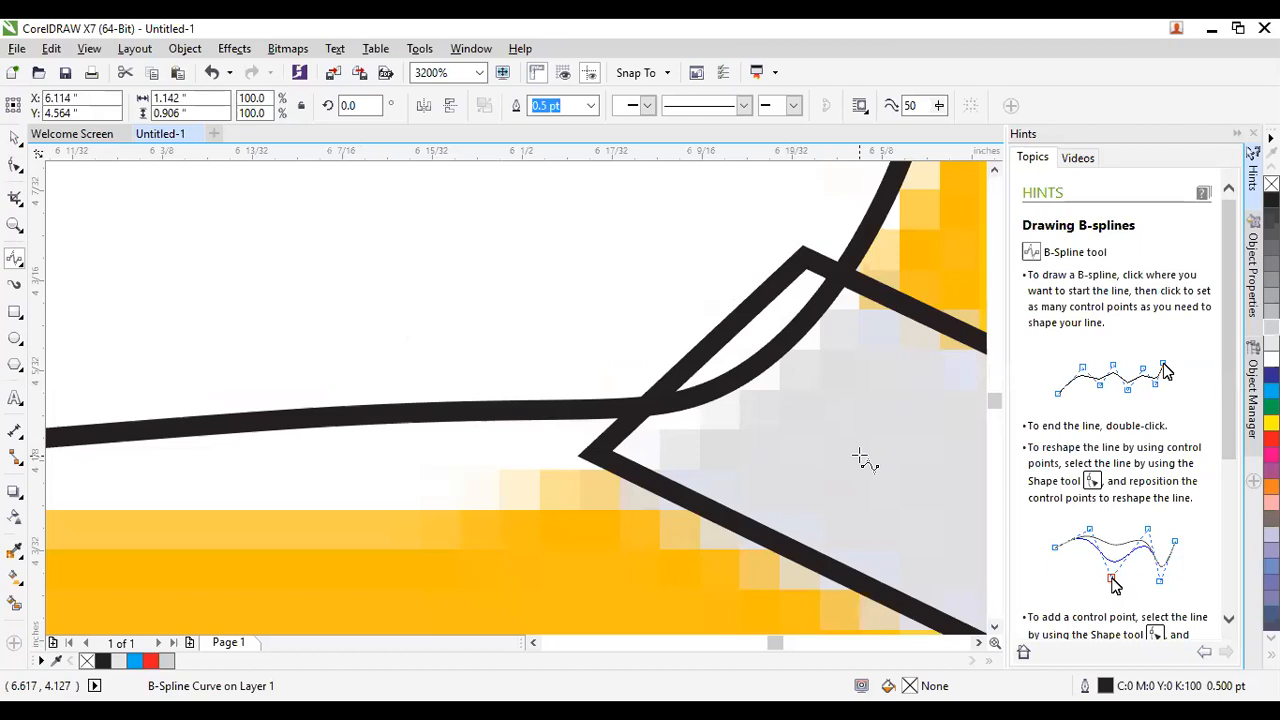
click(15, 168)
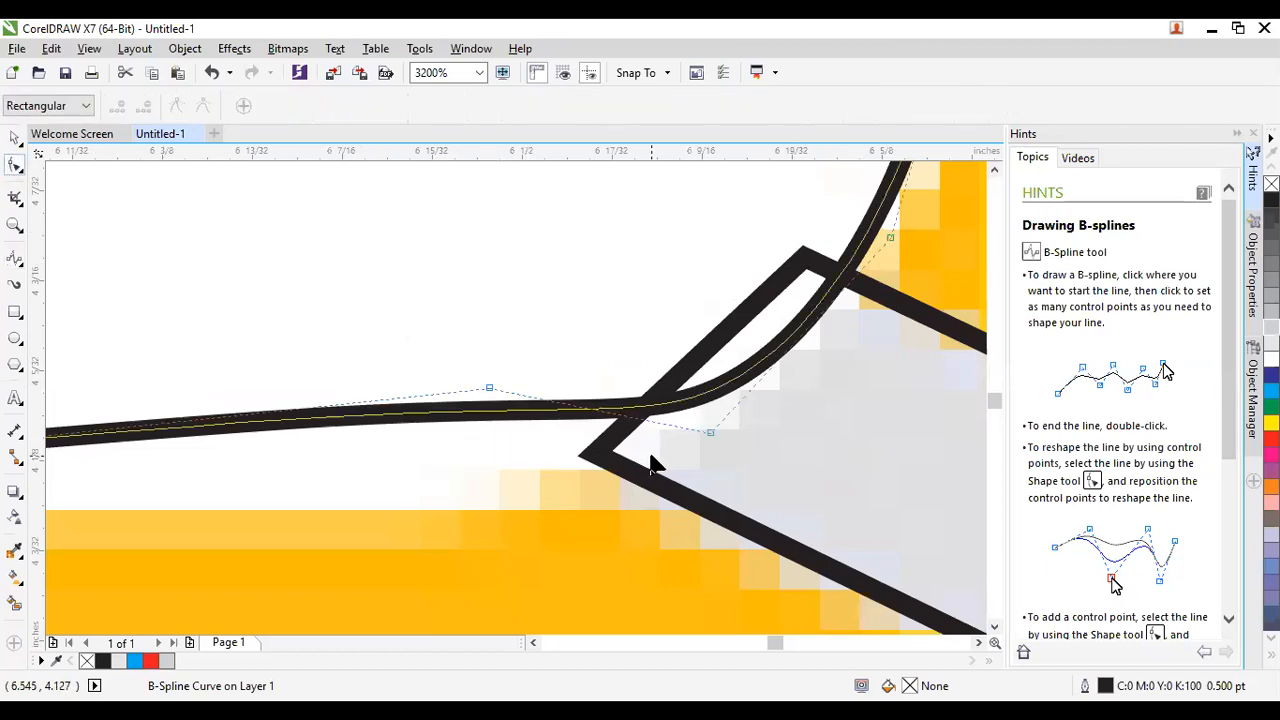
scroll(650, 460, down, 2)
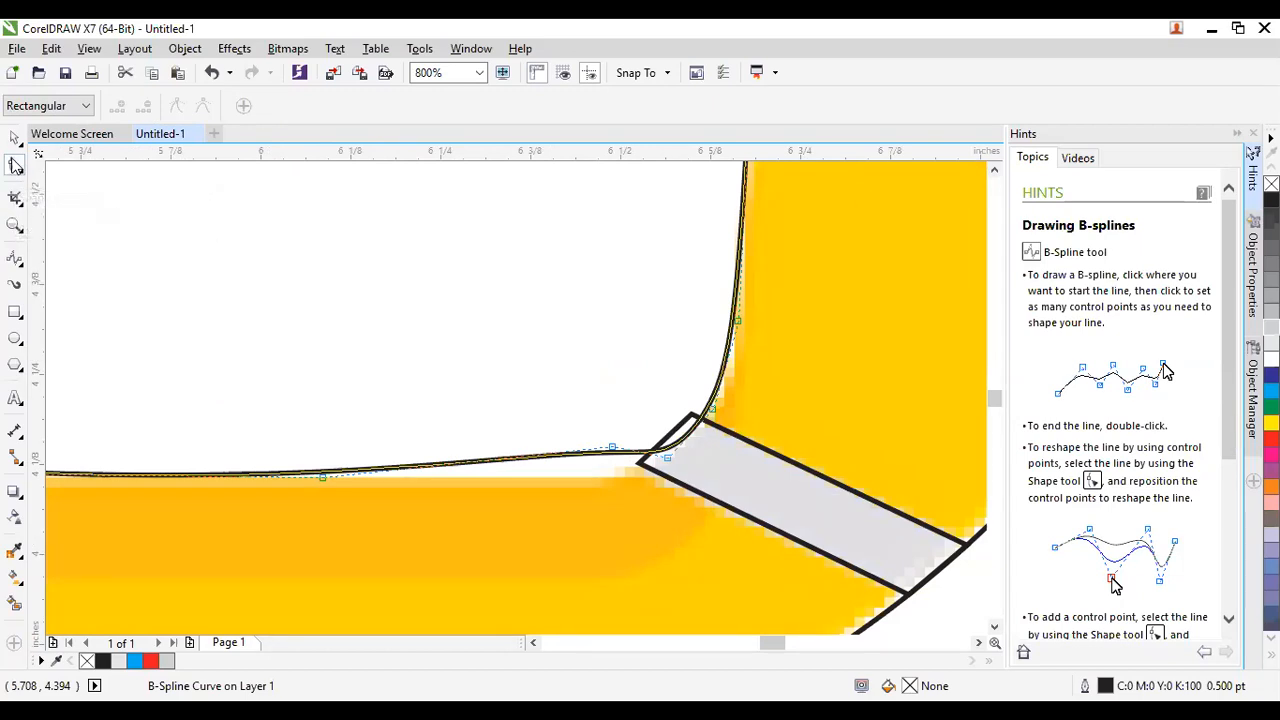
scroll(665, 489, down, 2)
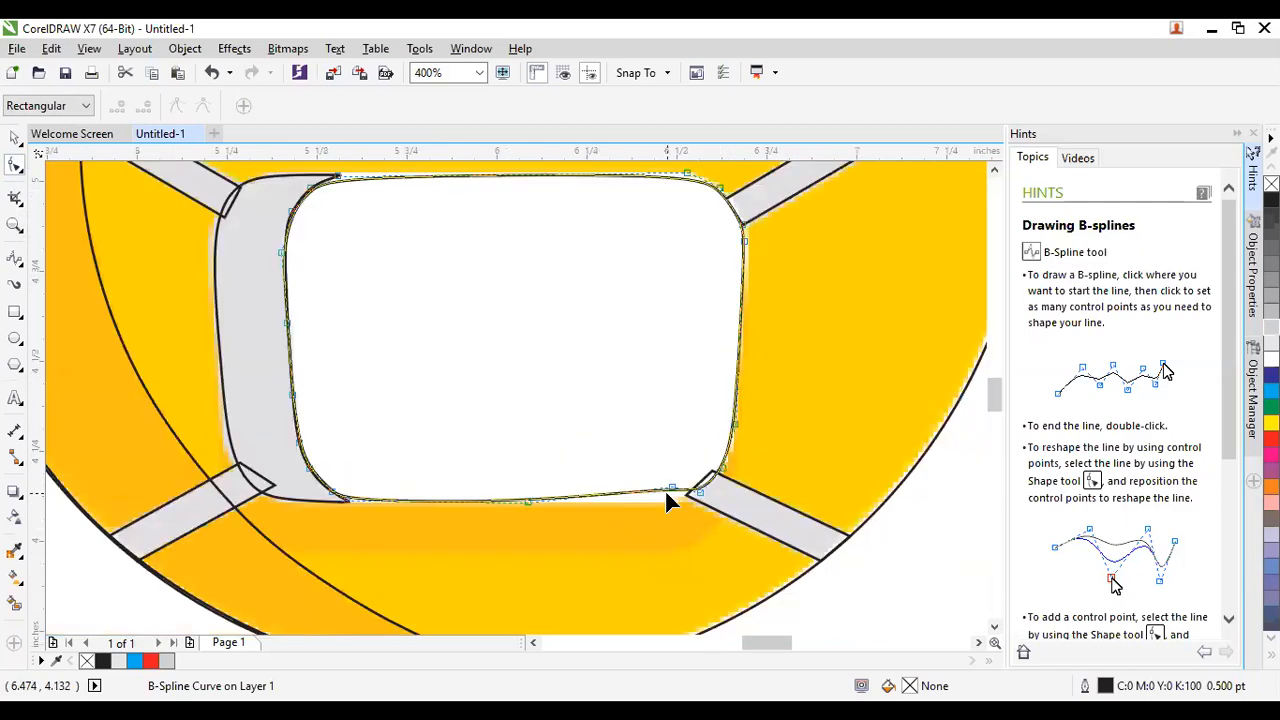
scroll(665, 489, up, 2)
scroll(460, 590, down, 1)
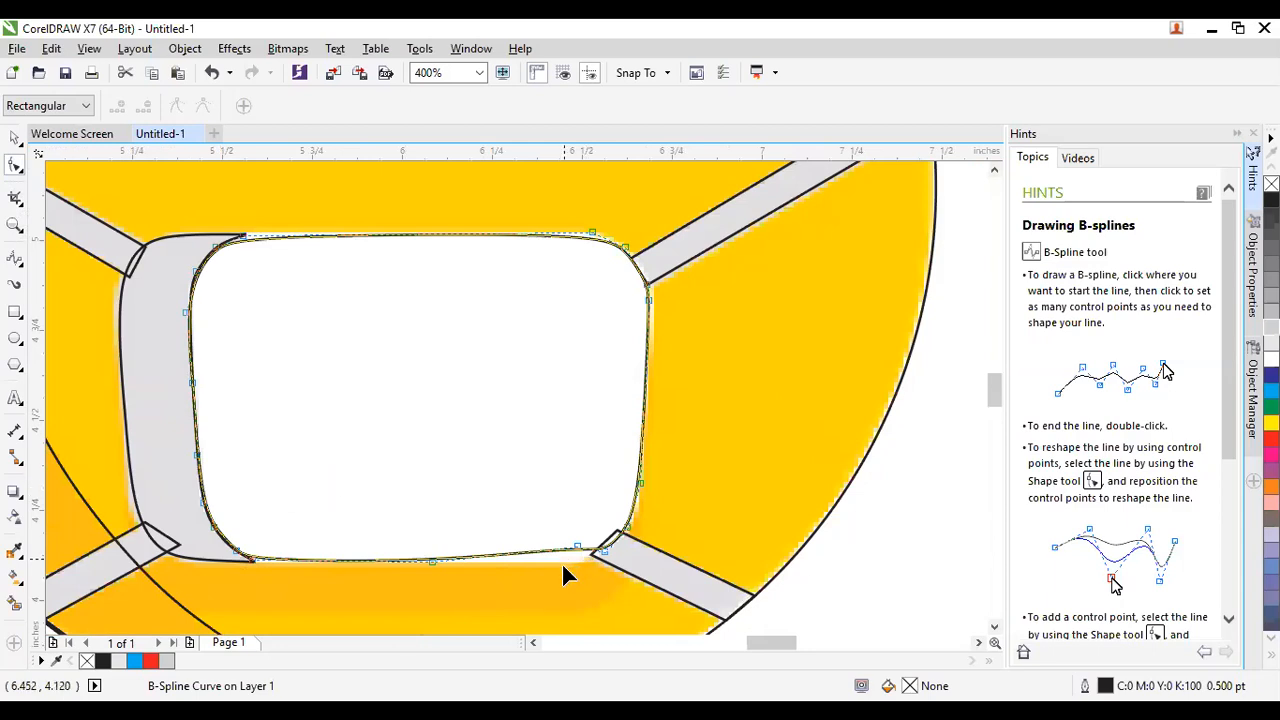
scroll(562, 558, up, 1)
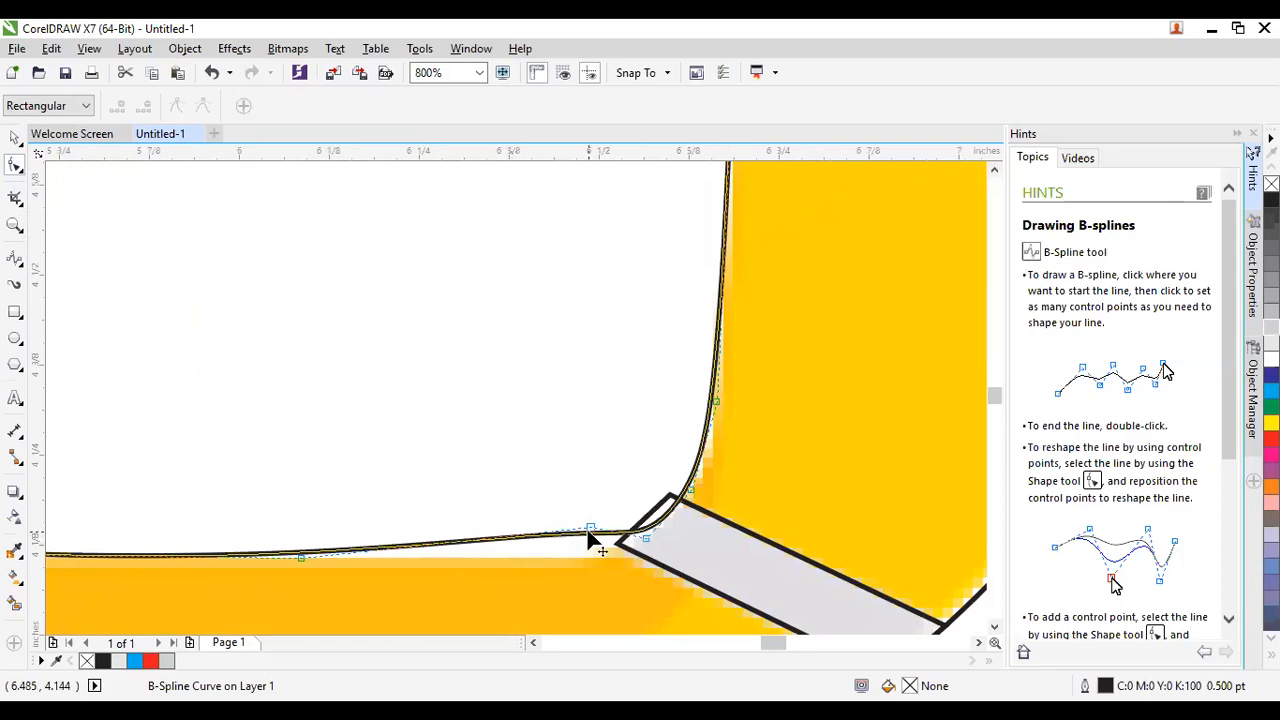
scroll(570, 541, up, 2)
scroll(578, 535, up, 2)
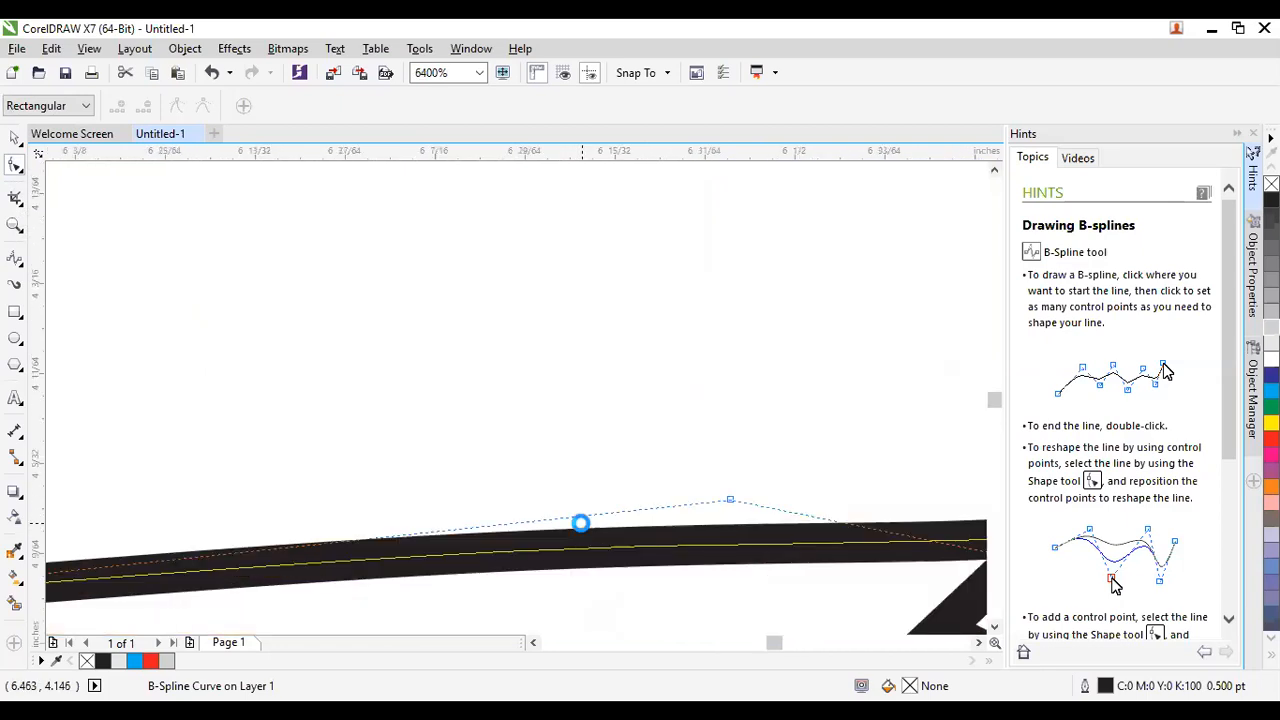
scroll(866, 611, down, 4)
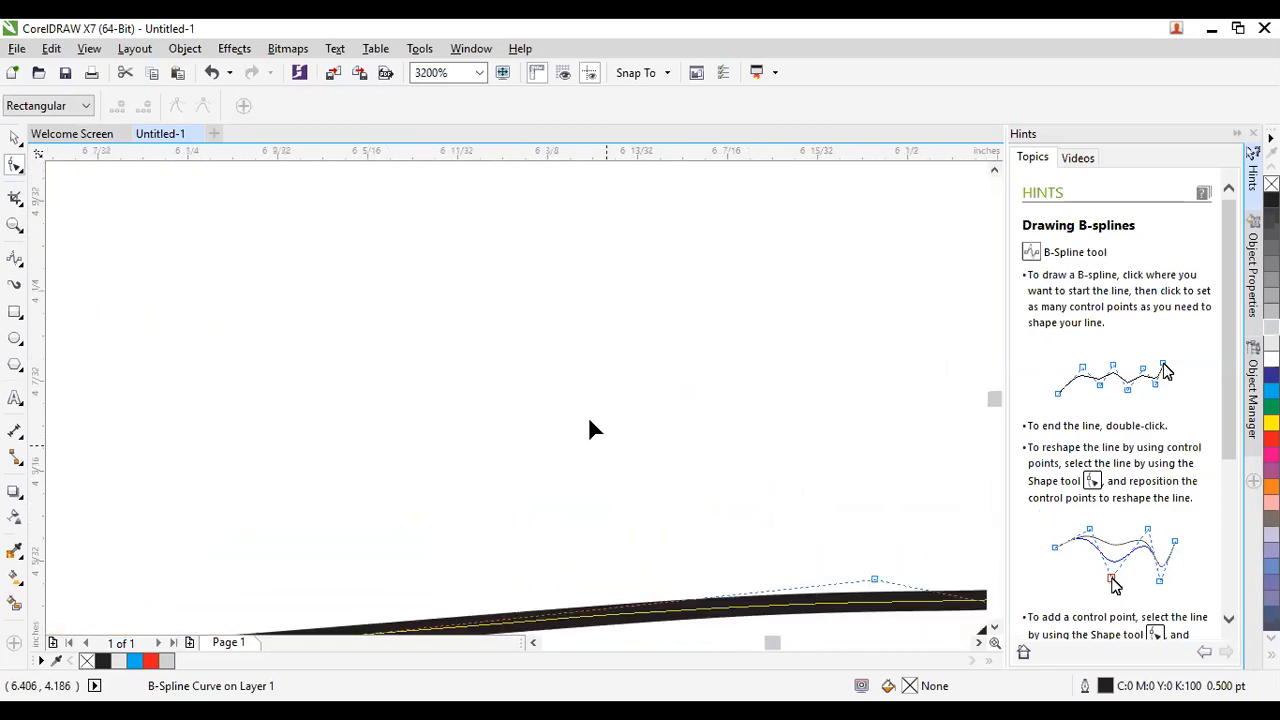
scroll(574, 440, up, 2)
scroll(553, 475, down, 2)
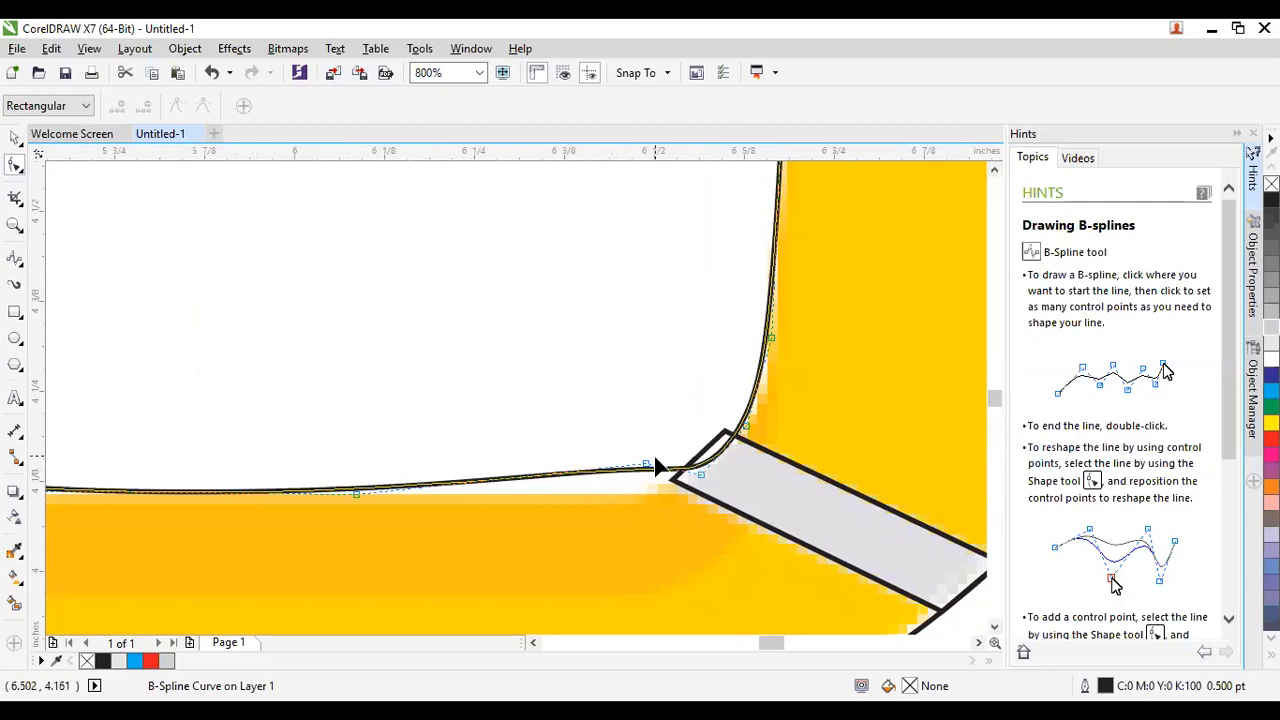
drag(649, 466, 619, 493)
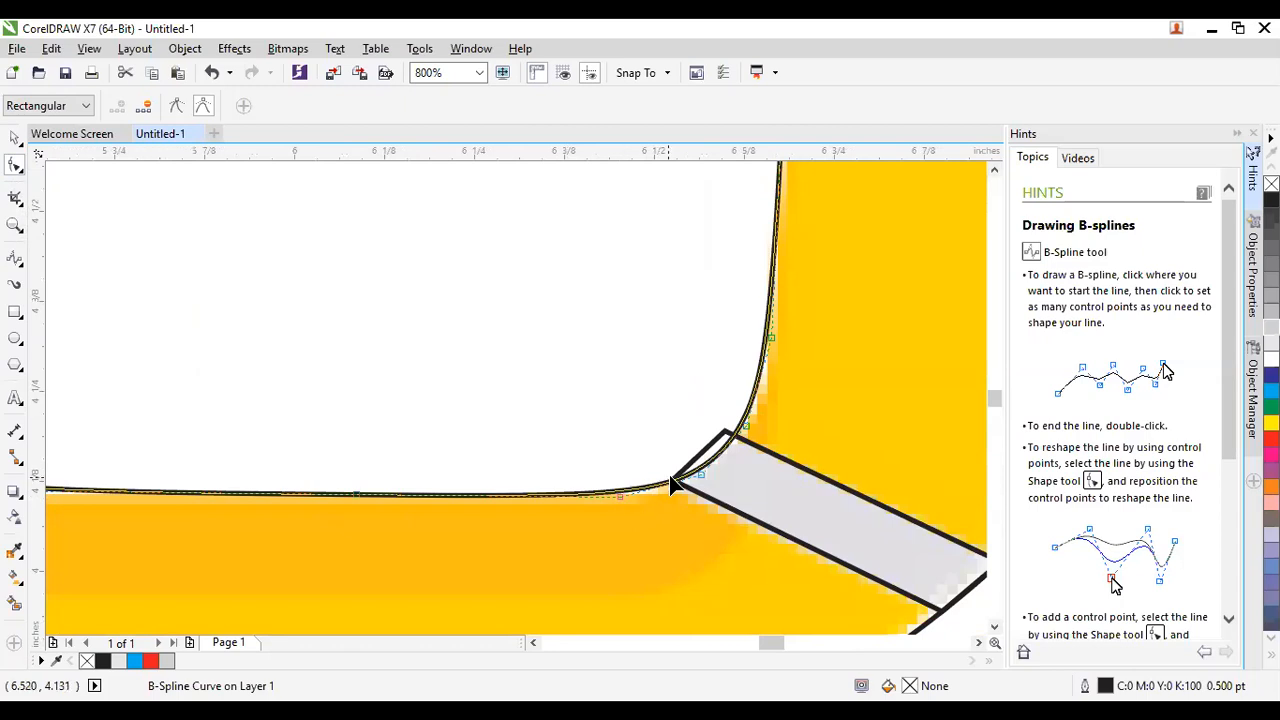
click(703, 485)
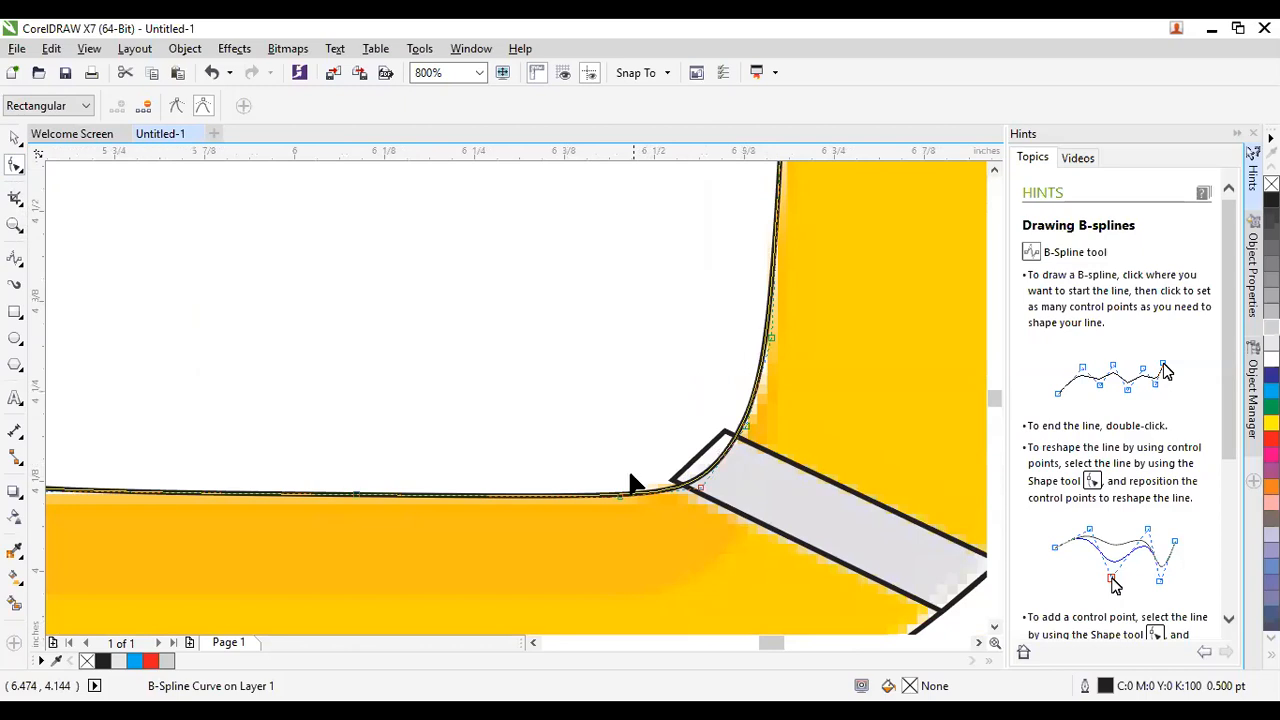
Move the white outline's control point at the grey strip's lower tip slightly outward to fit the mask's bottom edge.
scroll(451, 491, down, 1)
scroll(205, 495, up, 2)
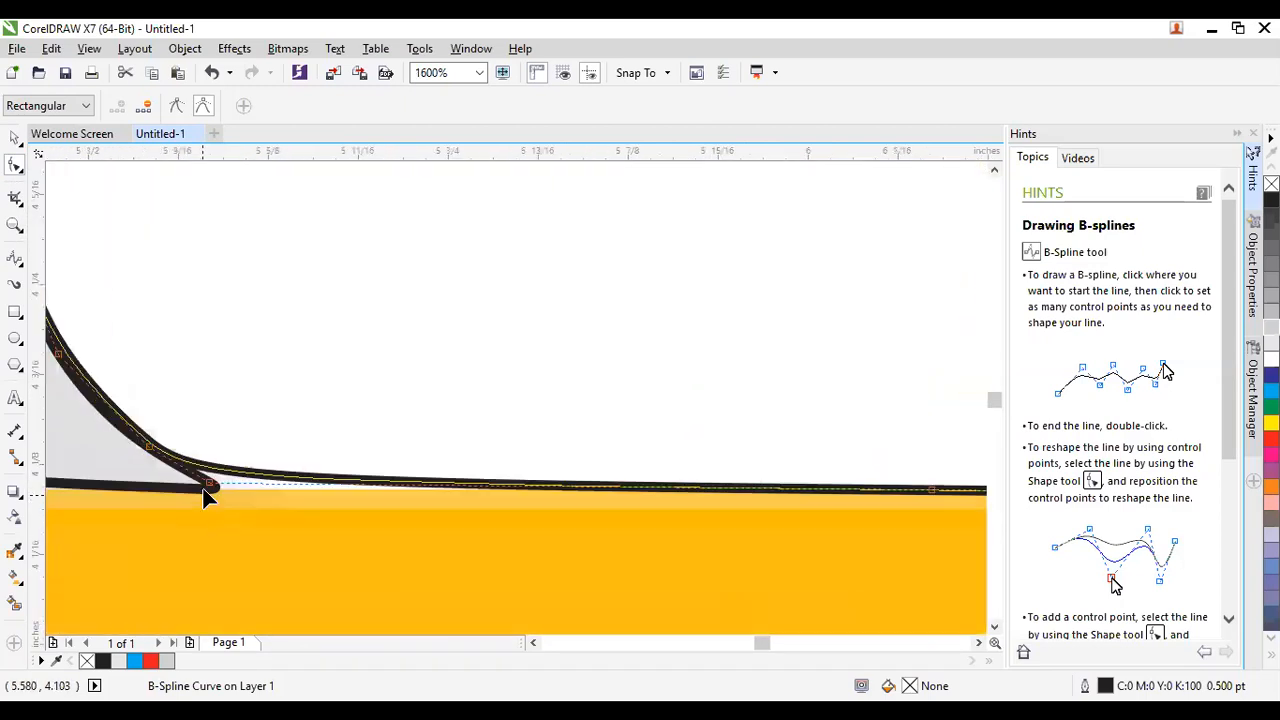
mouse_move(208, 485)
mouse_down()
mouse_move(205, 502)
mouse_move(199, 486)
mouse_up()
scroll(325, 491, down, 1)
scroll(271, 494, up, 1)
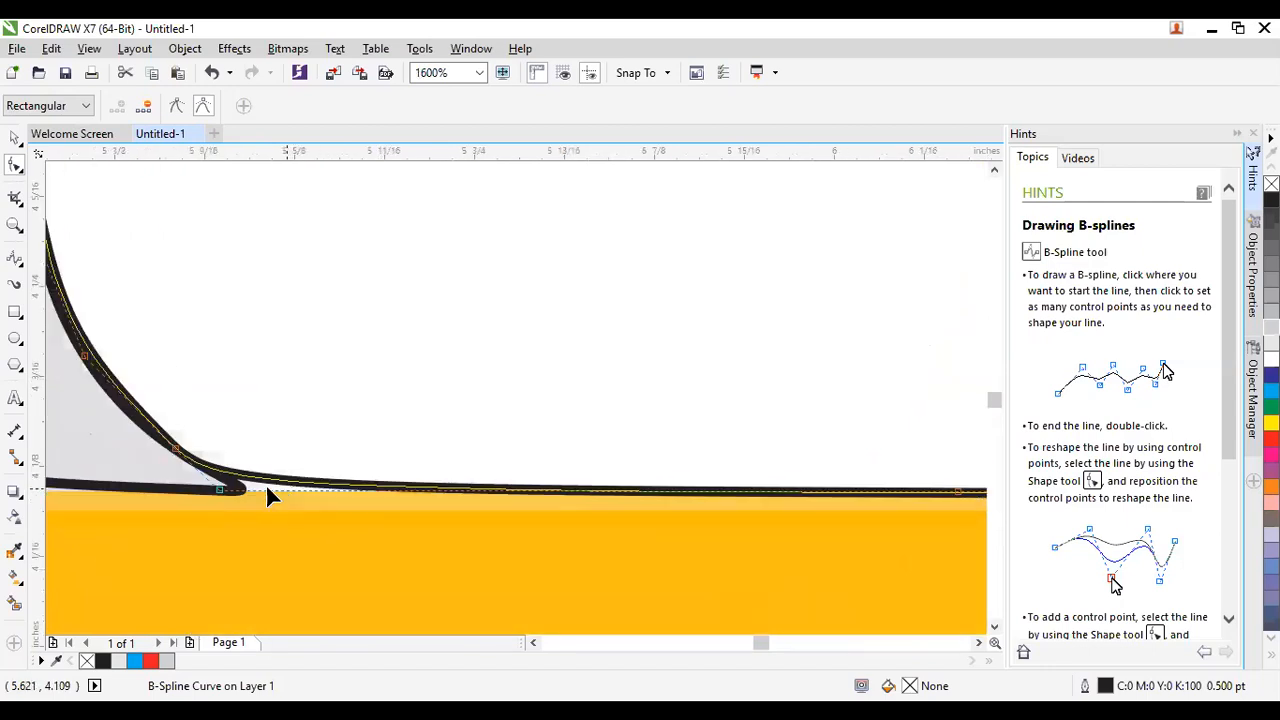
scroll(204, 494, up, 2)
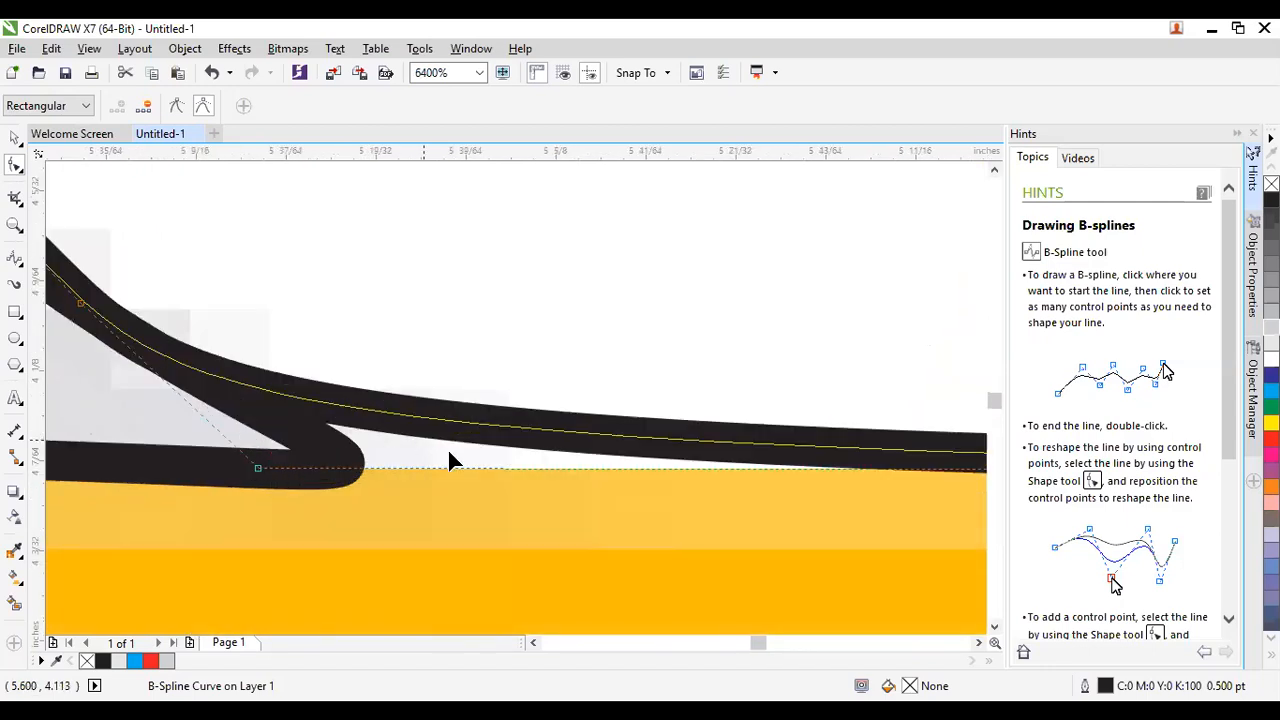
scroll(246, 491, down, 2)
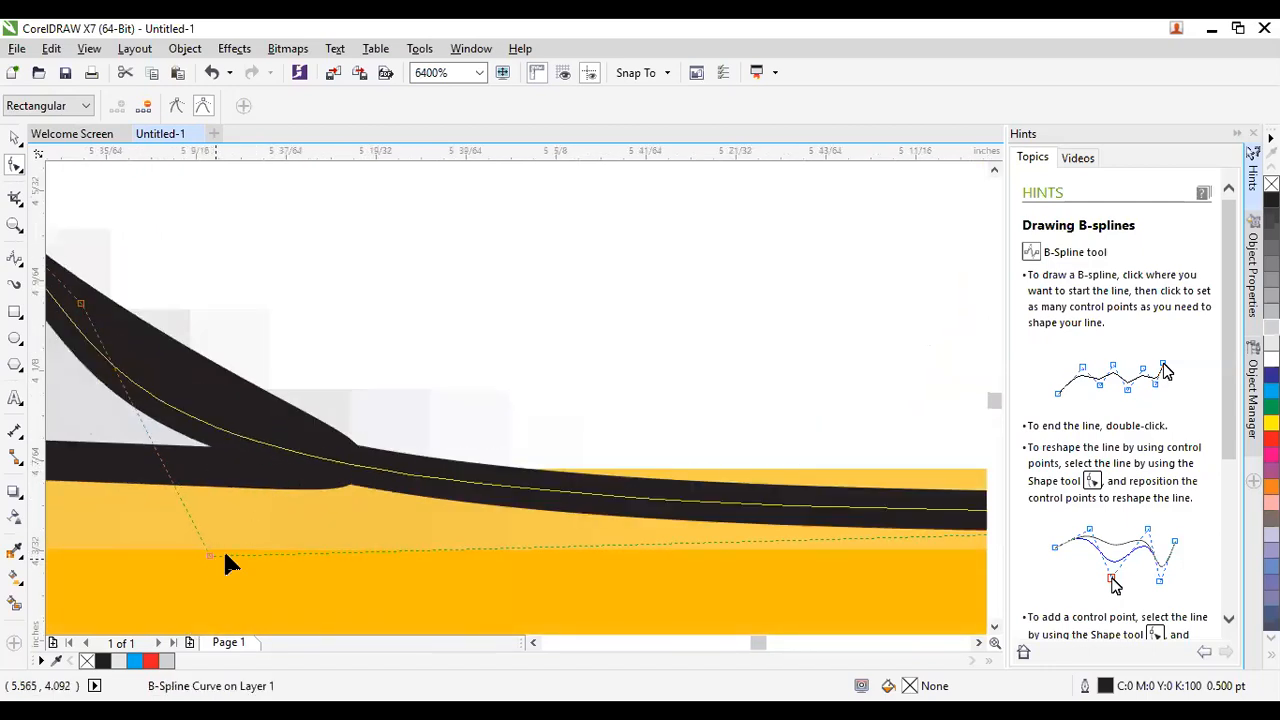
scroll(278, 469, down, 1)
scroll(533, 500, up, 1)
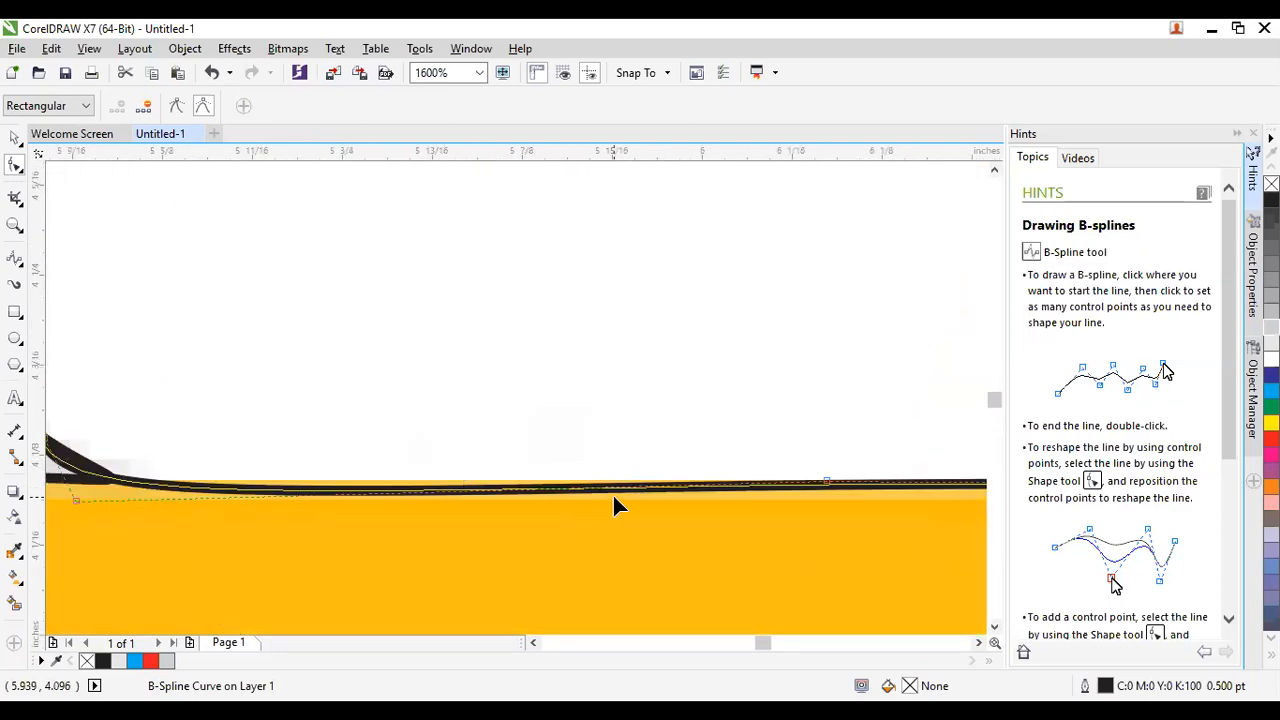
key(ctrl+z)
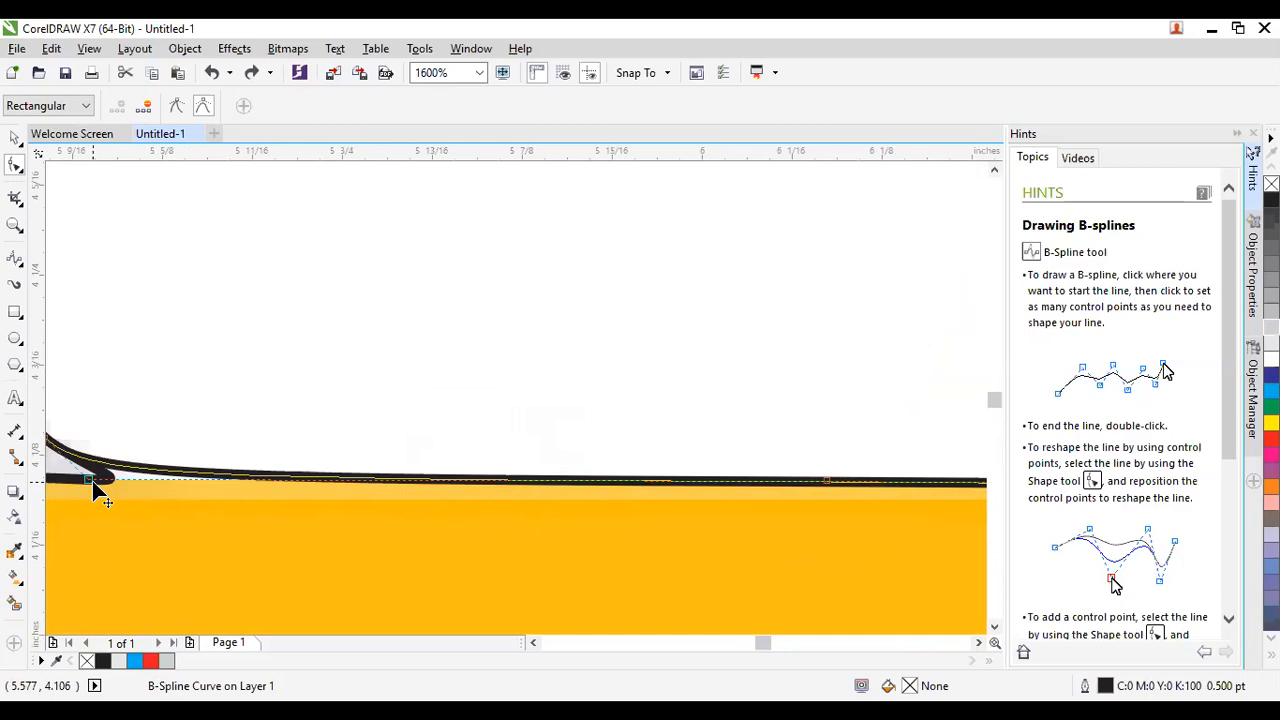
Add a control point to the white mask outline's bottom edge, just inward from the grey strip's lower tip.
scroll(657, 445, down, 1)
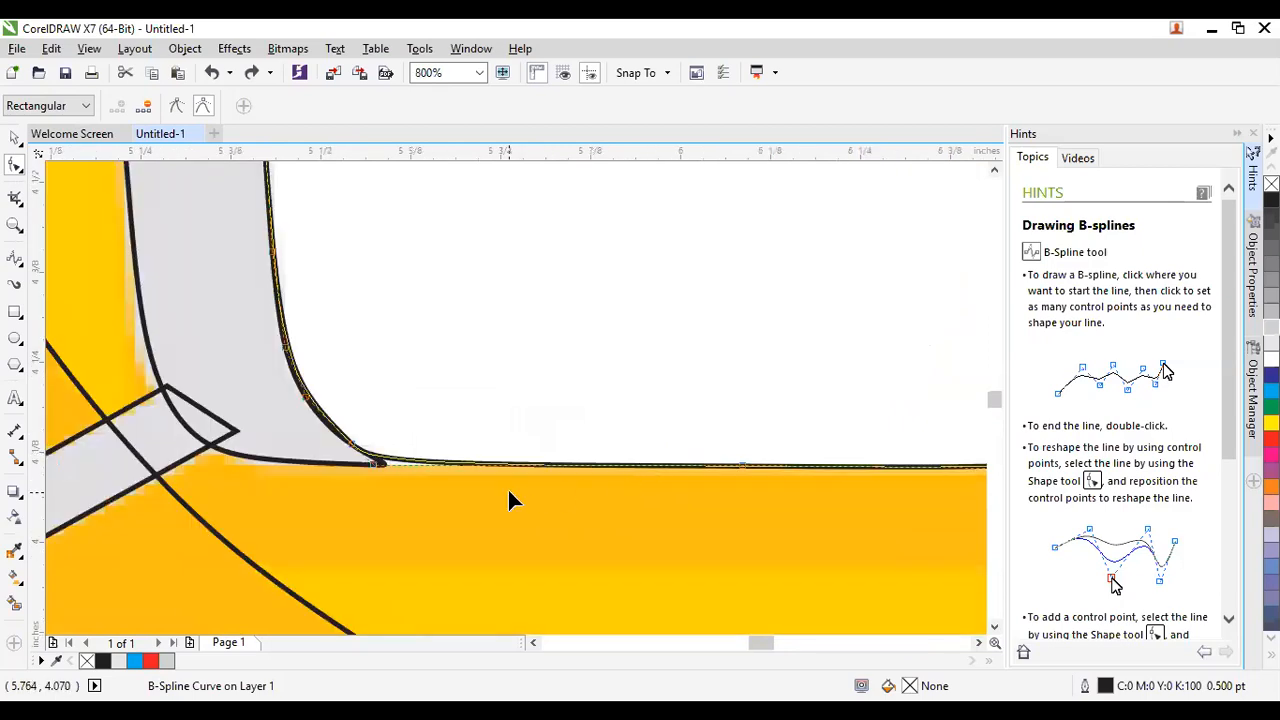
scroll(405, 494, up, 1)
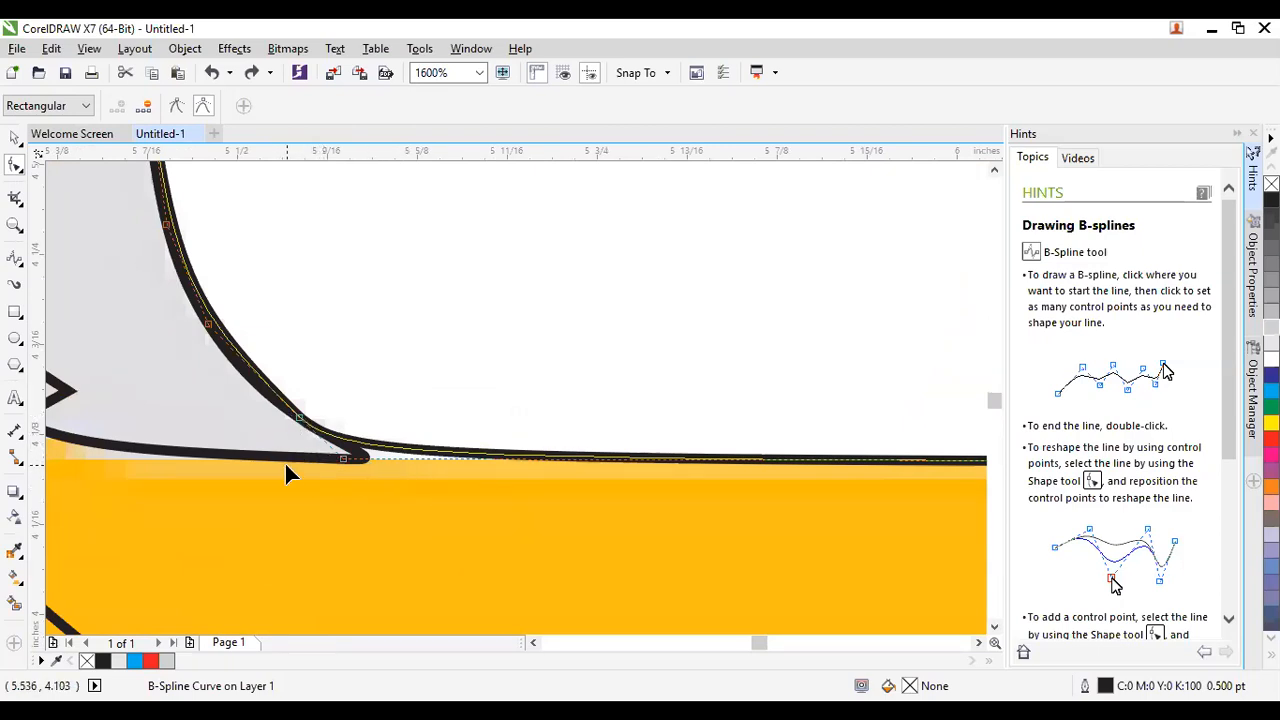
click(475, 461)
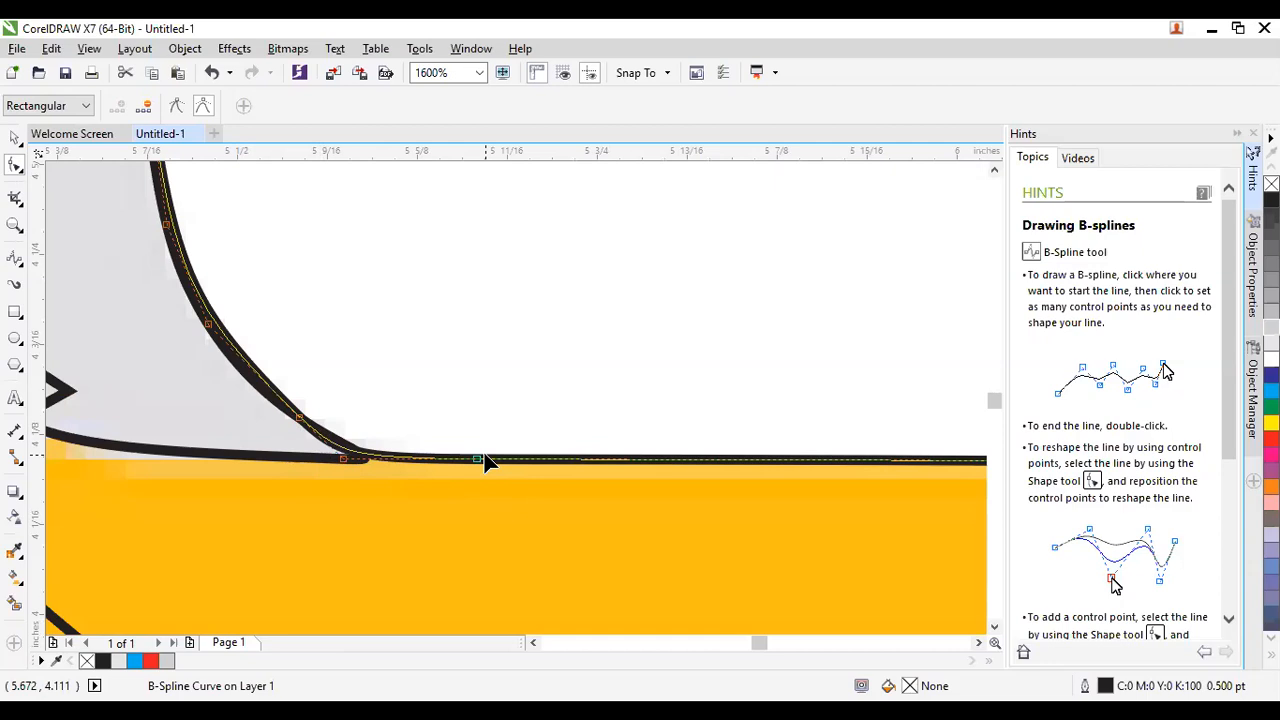
Clamp the white mask outline's control point at the grey strip's lower tip.
click(343, 460)
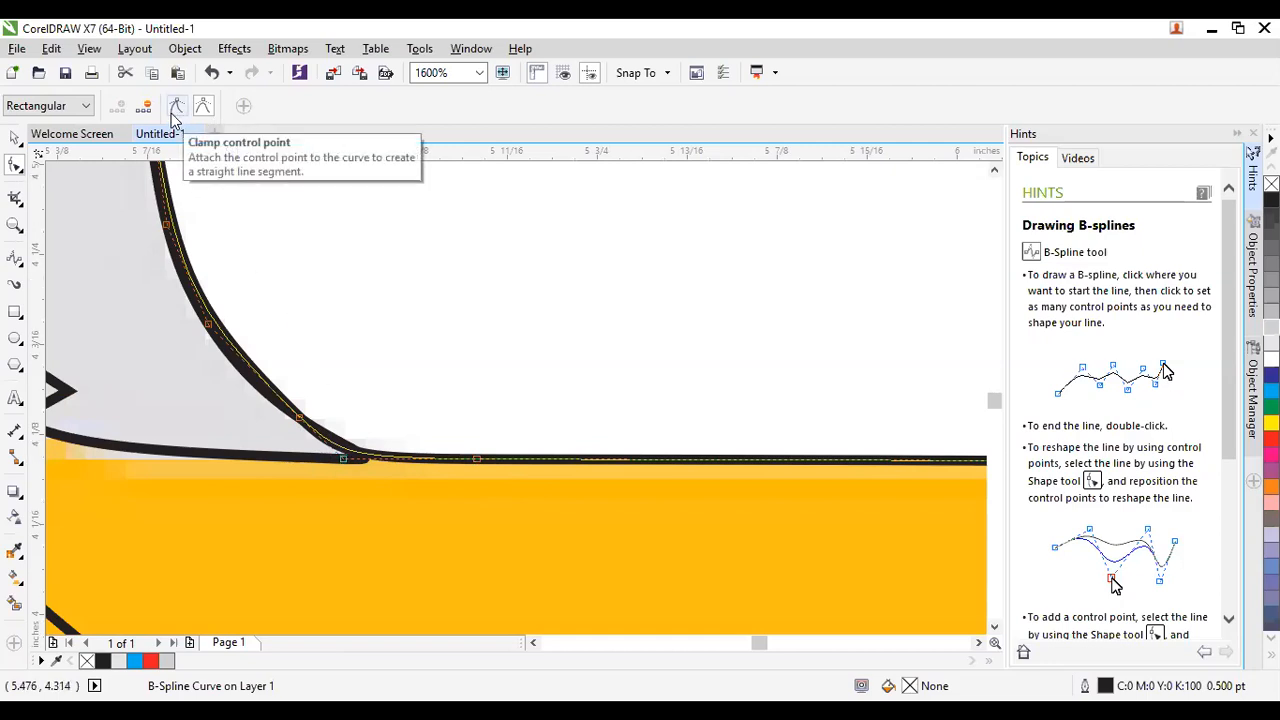
click(49, 112)
click(52, 118)
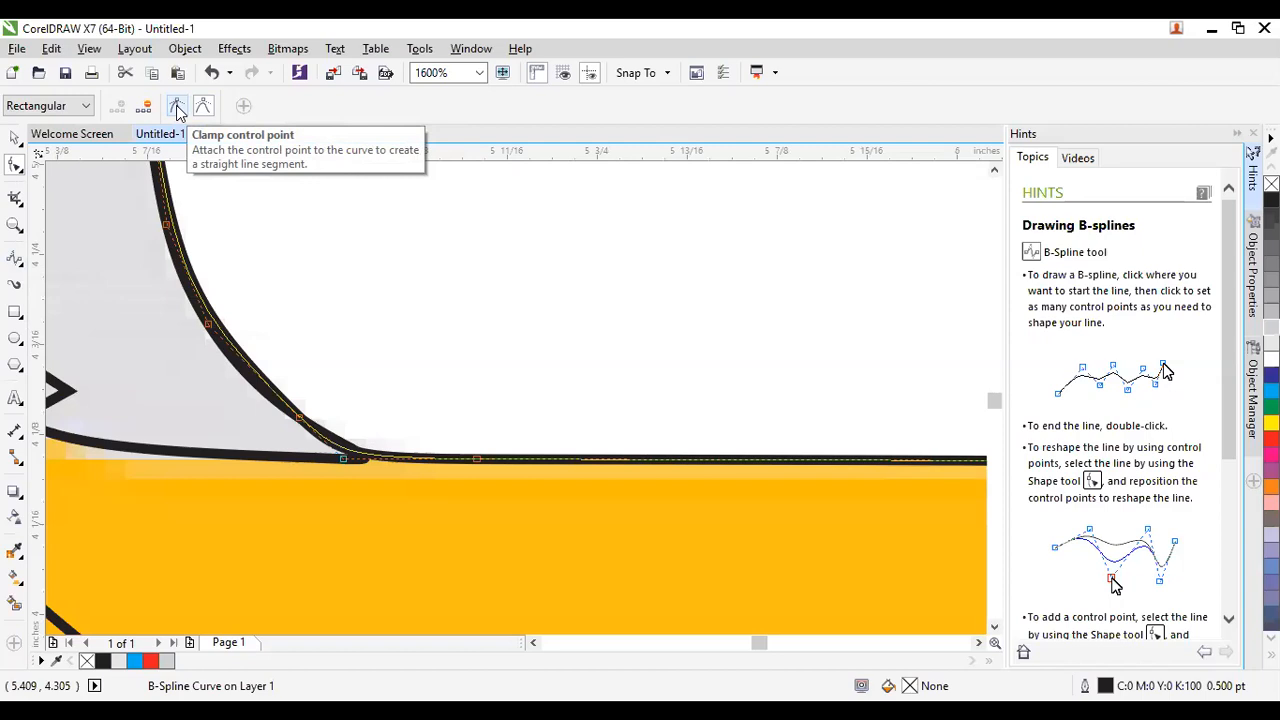
click(176, 108)
scroll(371, 473, up, 2)
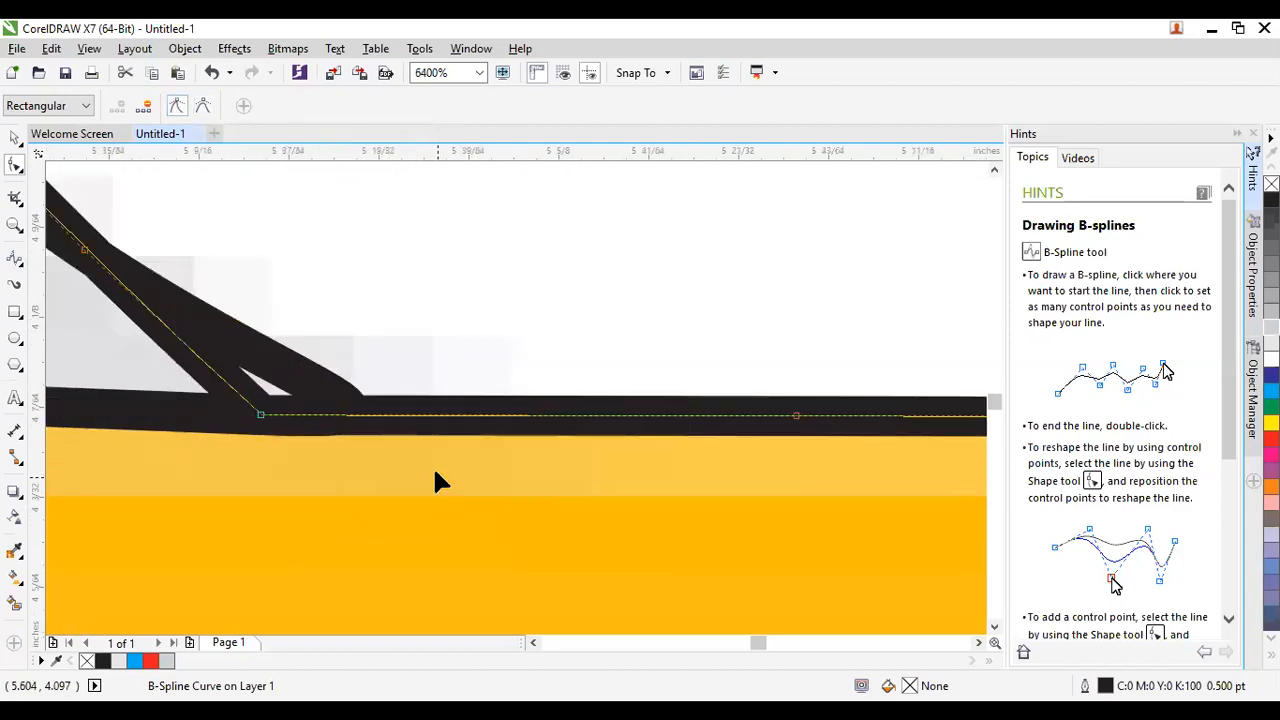
click(204, 106)
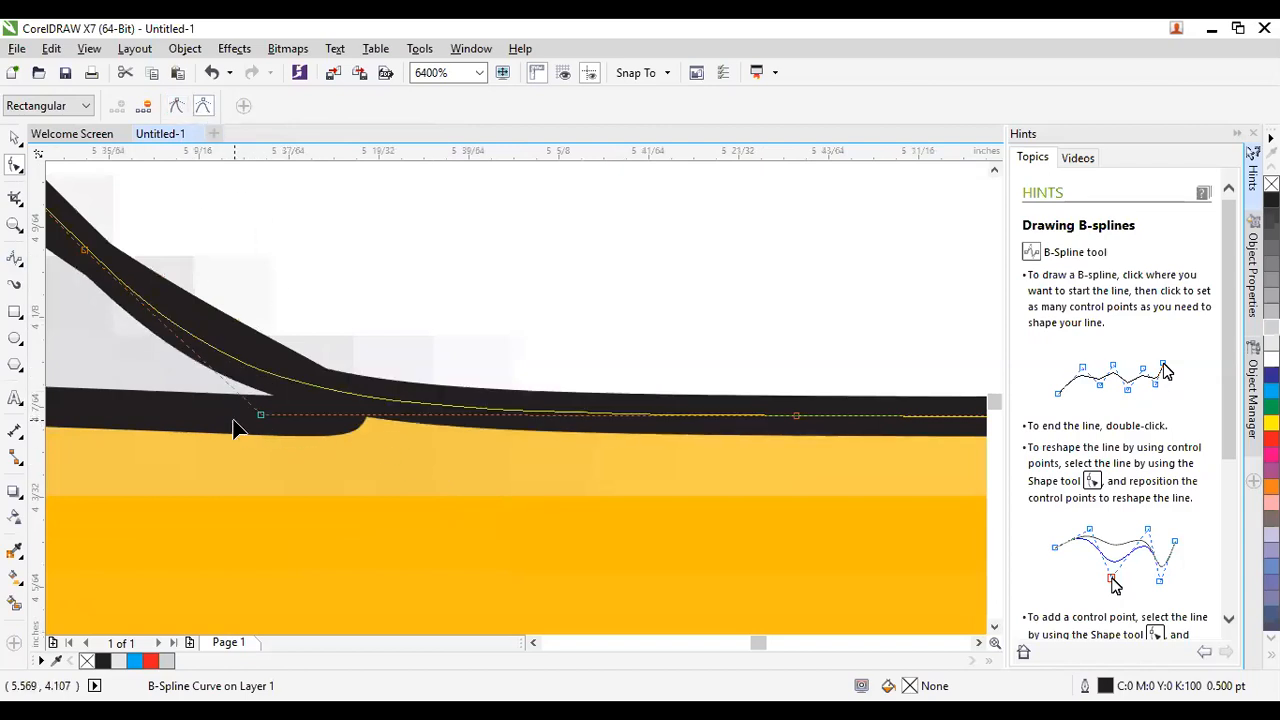
click(176, 106)
scroll(255, 430, down, 2)
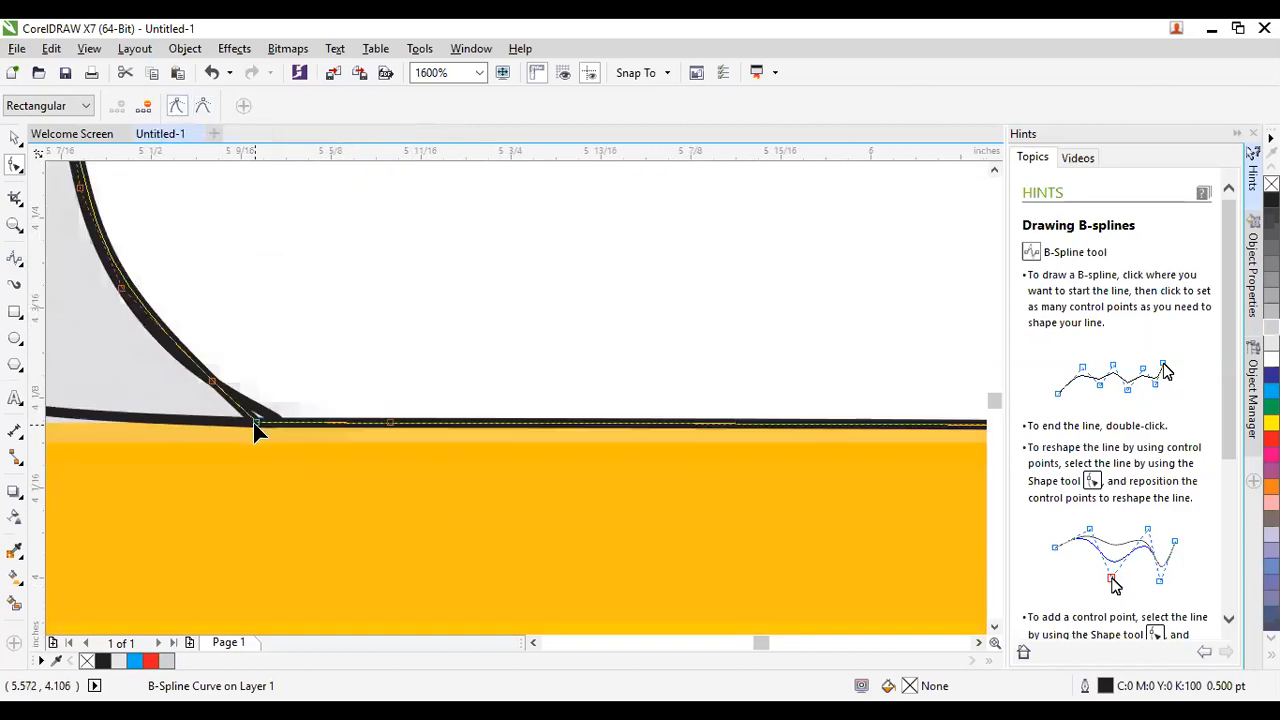
Refine the white outline at the grey strip's upper tip by shifting its control point outward and adding another beside it on the top edge.
scroll(255, 430, down, 3)
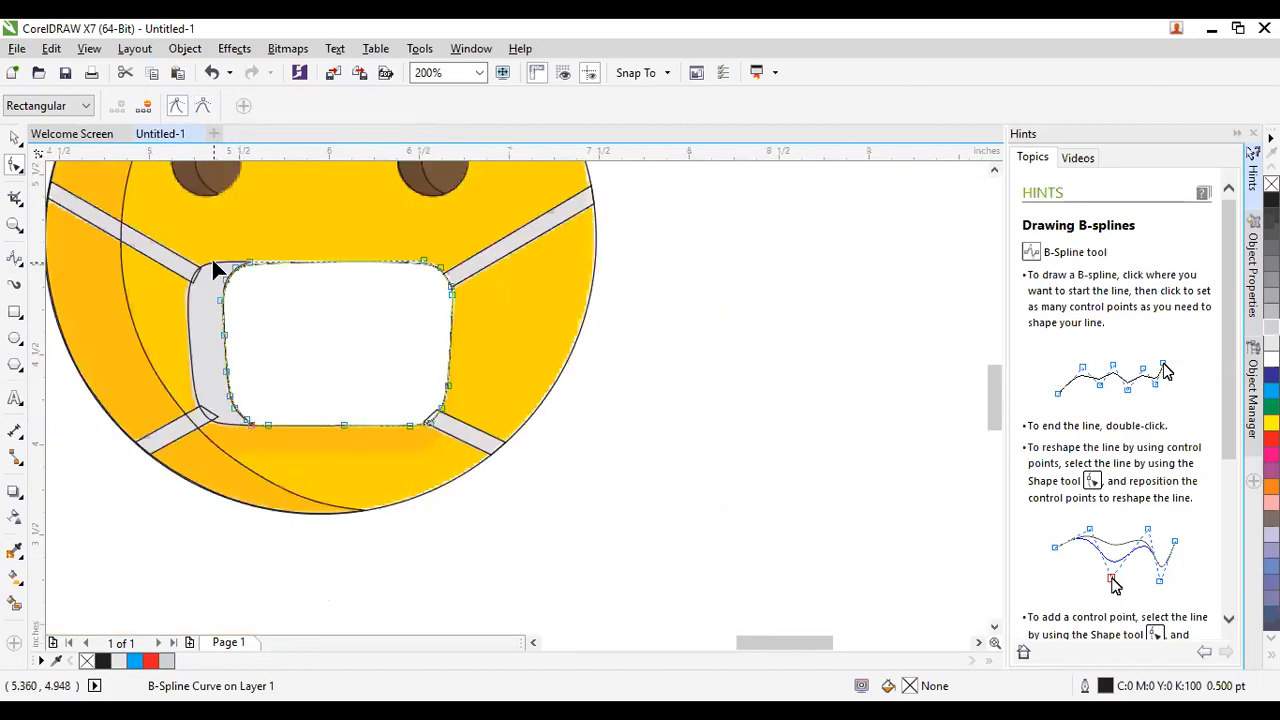
scroll(213, 270, up, 3)
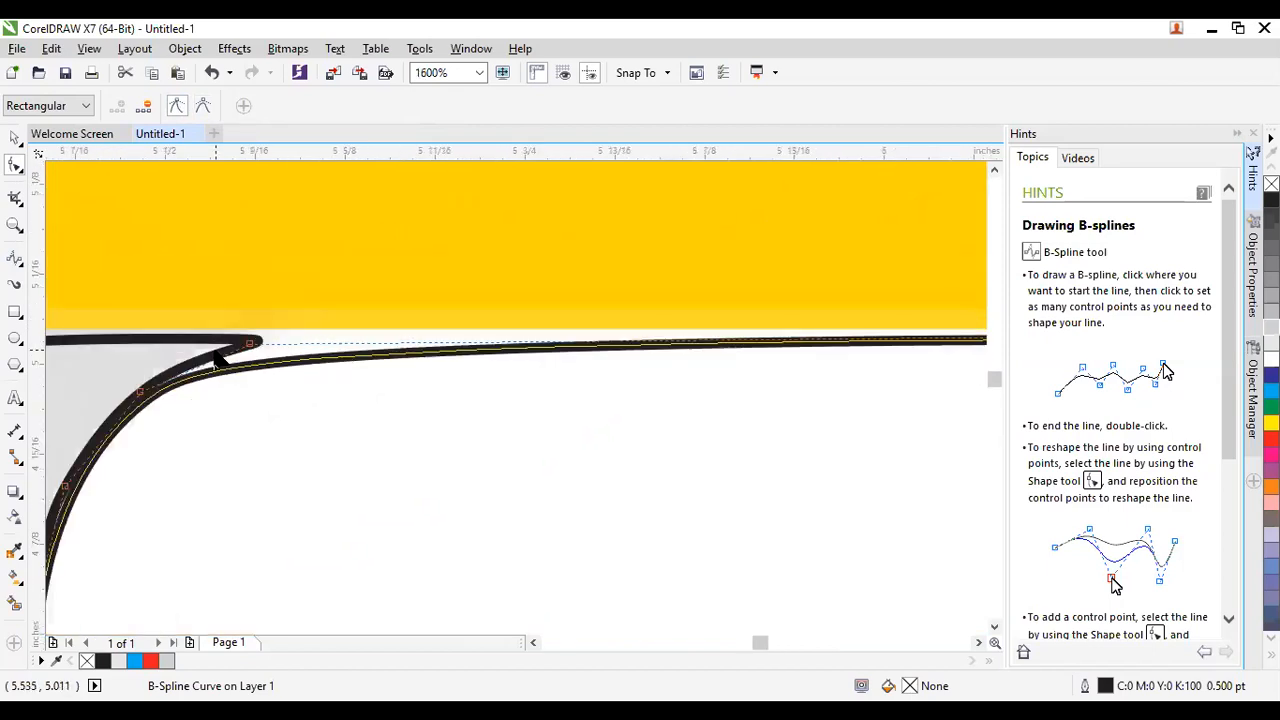
drag(250, 350, 315, 353)
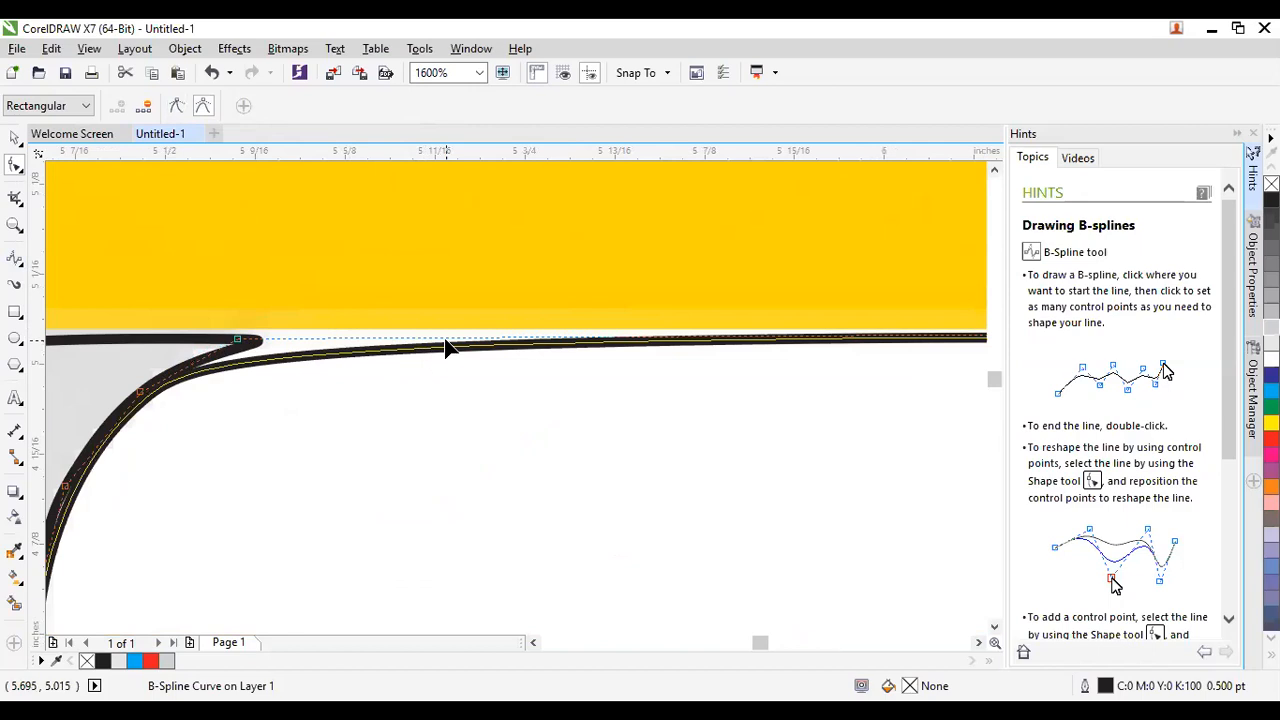
double_click(448, 342)
drag(240, 339, 222, 337)
scroll(513, 379, down, 2)
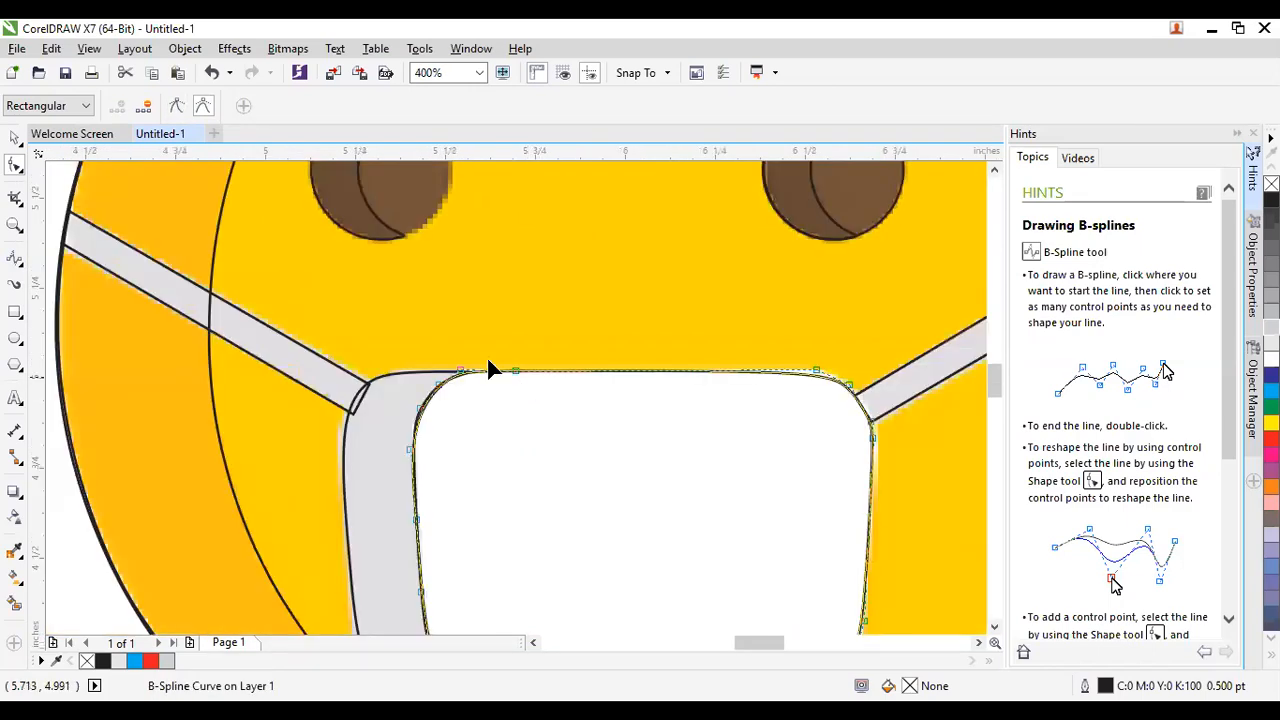
key(space)
scroll(418, 347, down, 2)
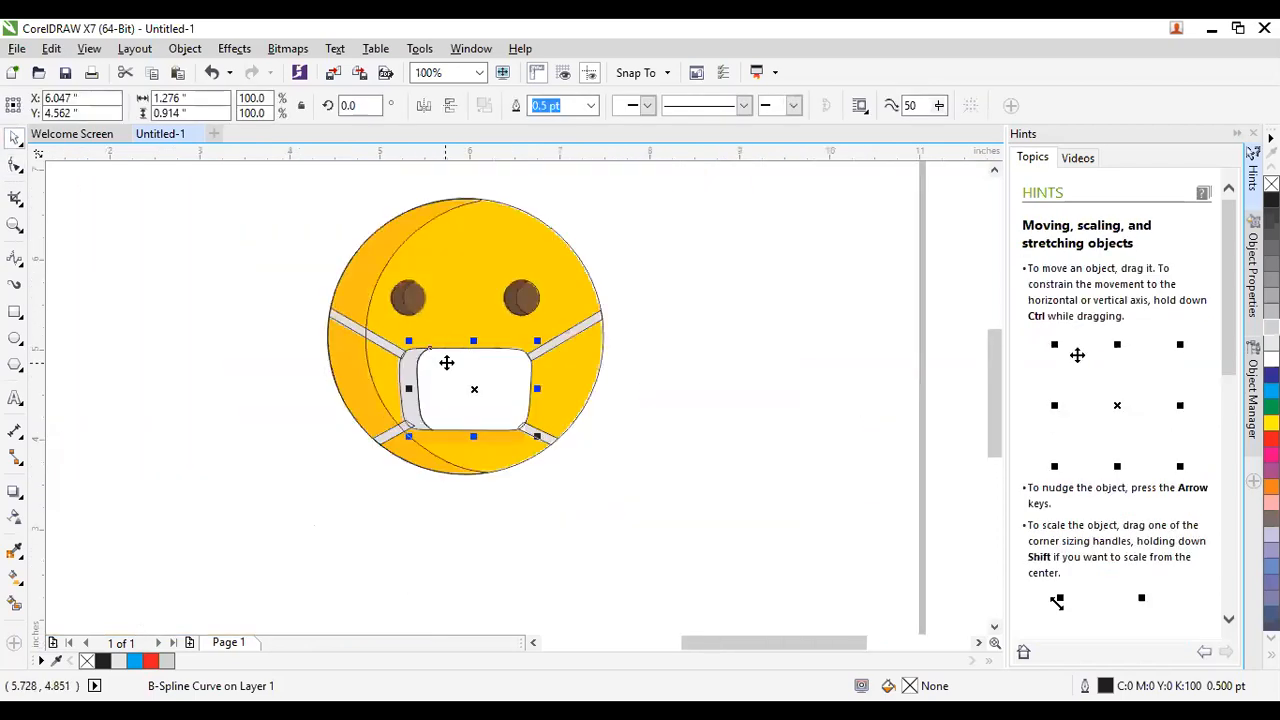
click(674, 357)
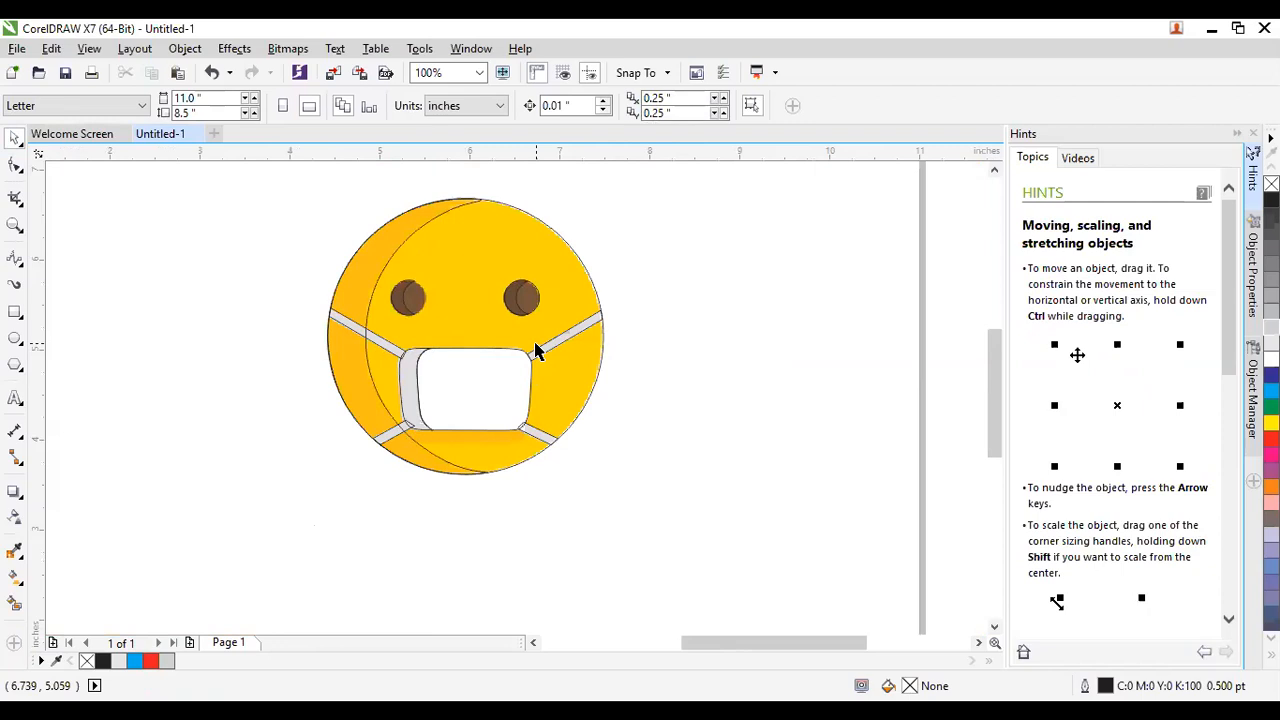
scroll(535, 350, up, 2)
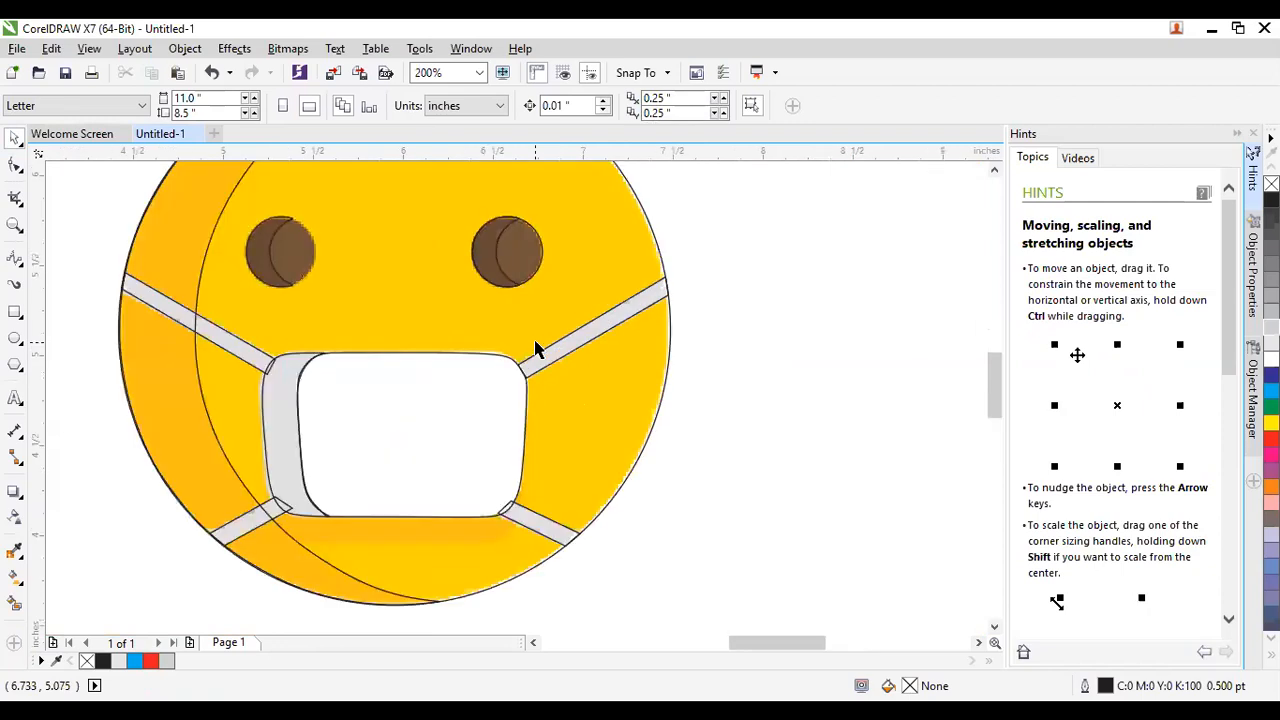
scroll(537, 351, down, 2)
drag(538, 357, 668, 338)
drag(351, 329, 206, 372)
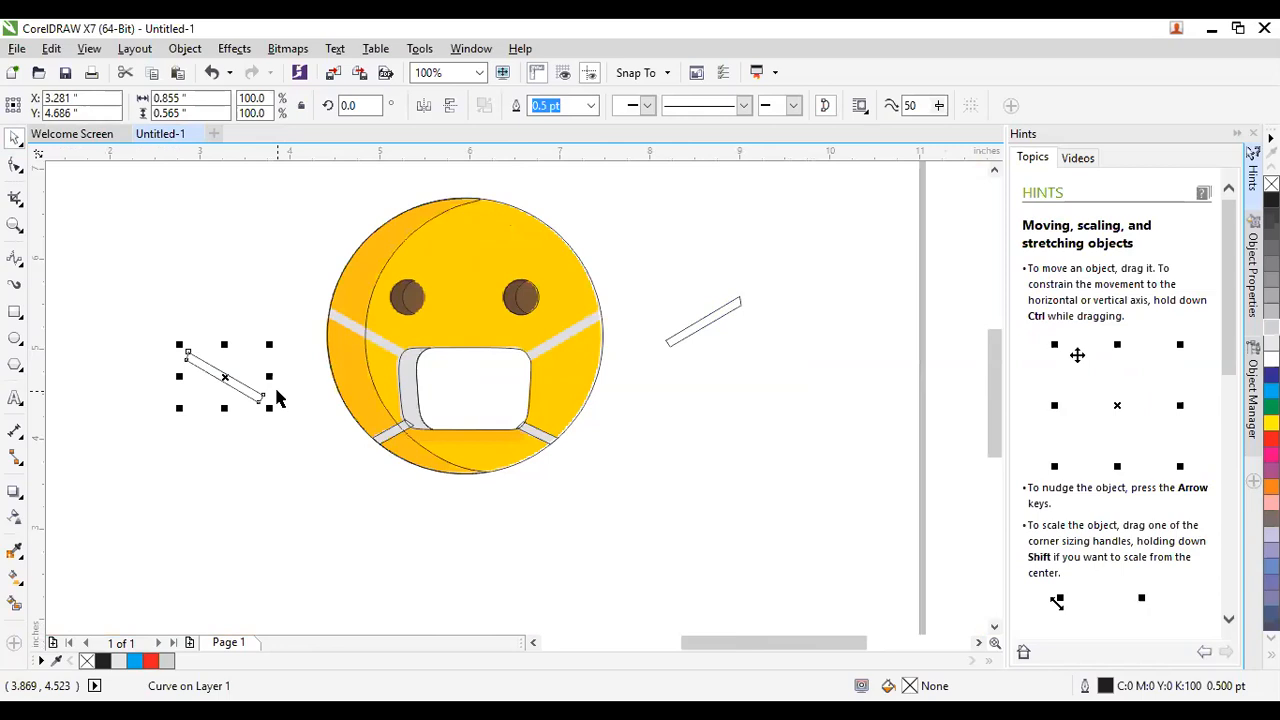
key(ctrl+z)
key(ctrl+z)
scroll(391, 363, up, 2)
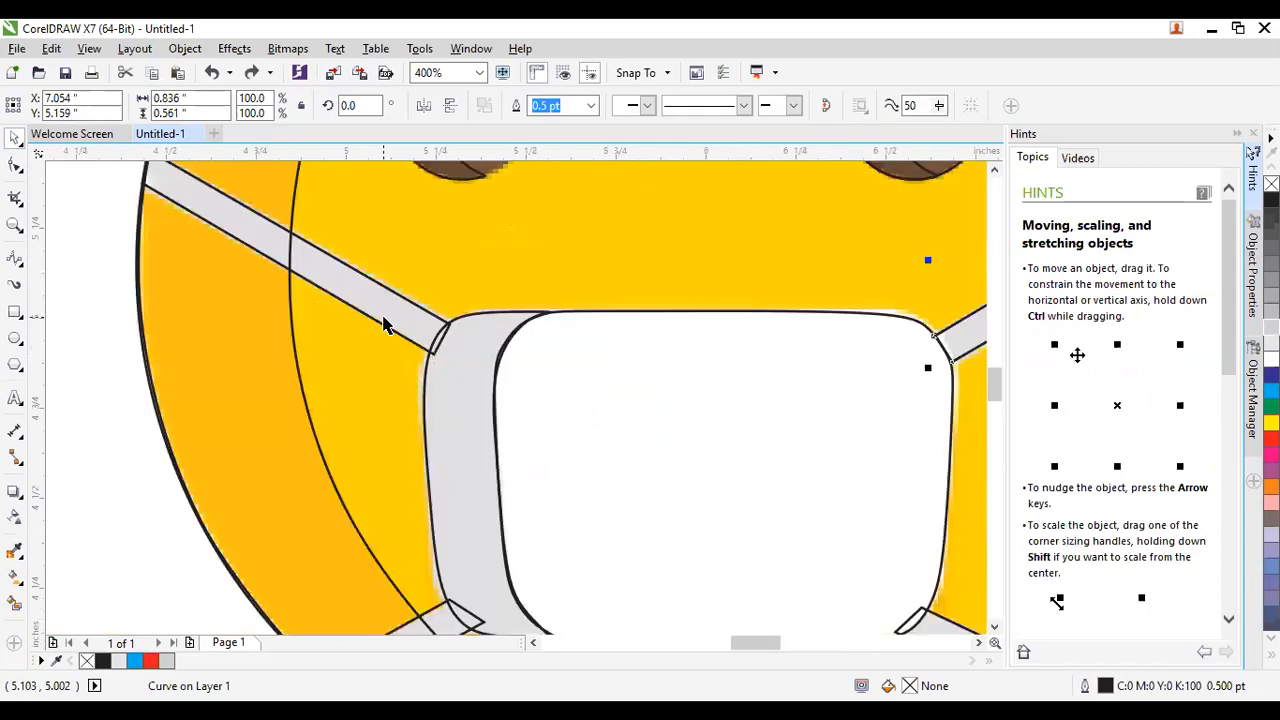
scroll(385, 325, down, 1)
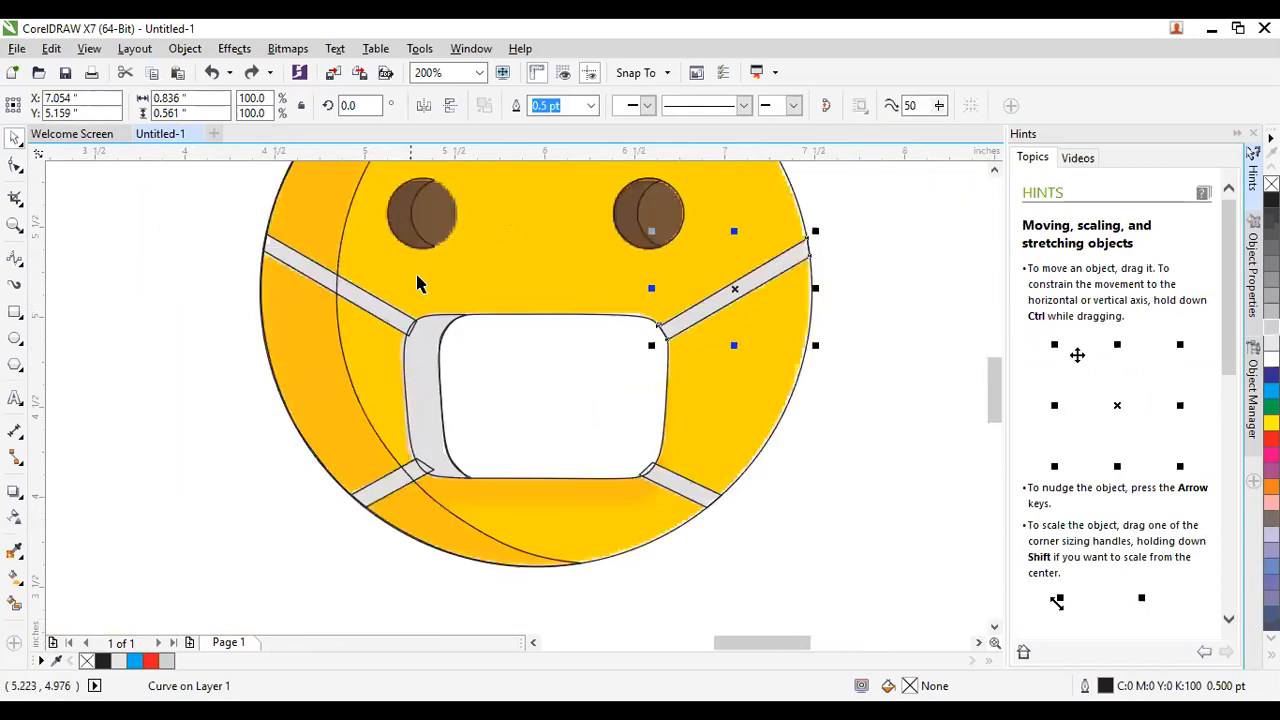
Fill the mask's grey side strip with red and add the upper and lower left strap shapes to the selection.
click(420, 418)
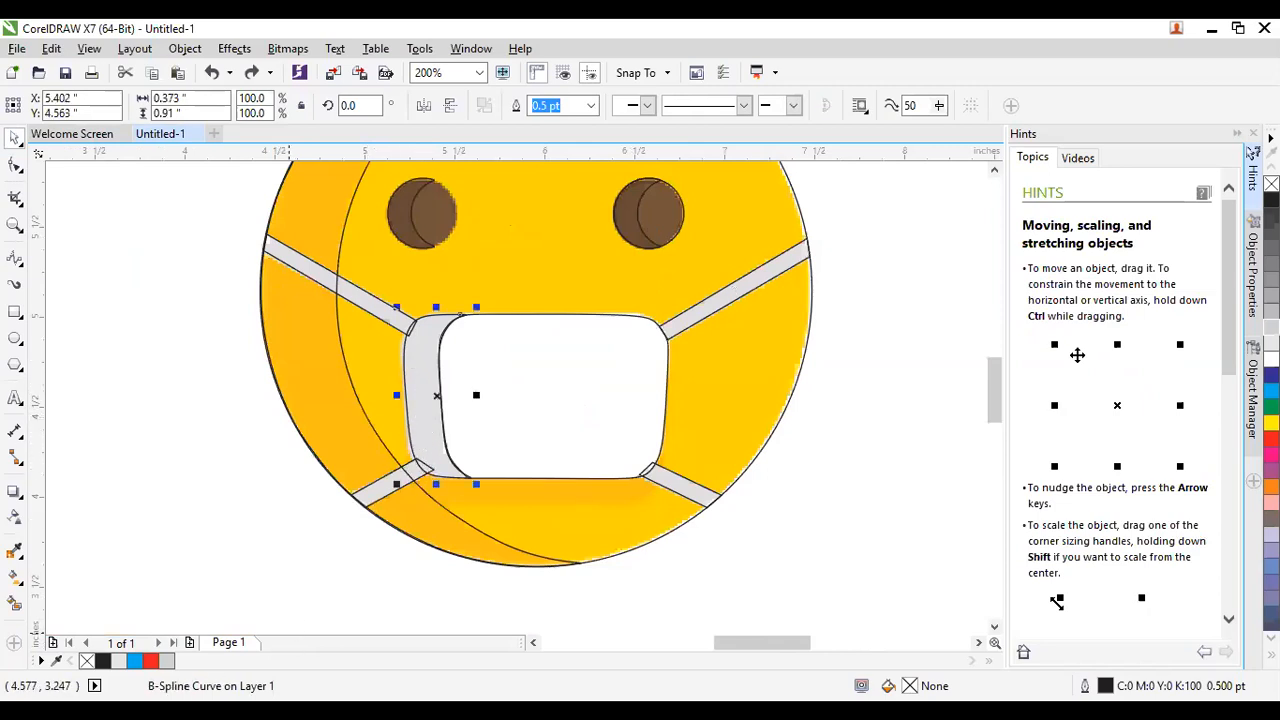
click(153, 660)
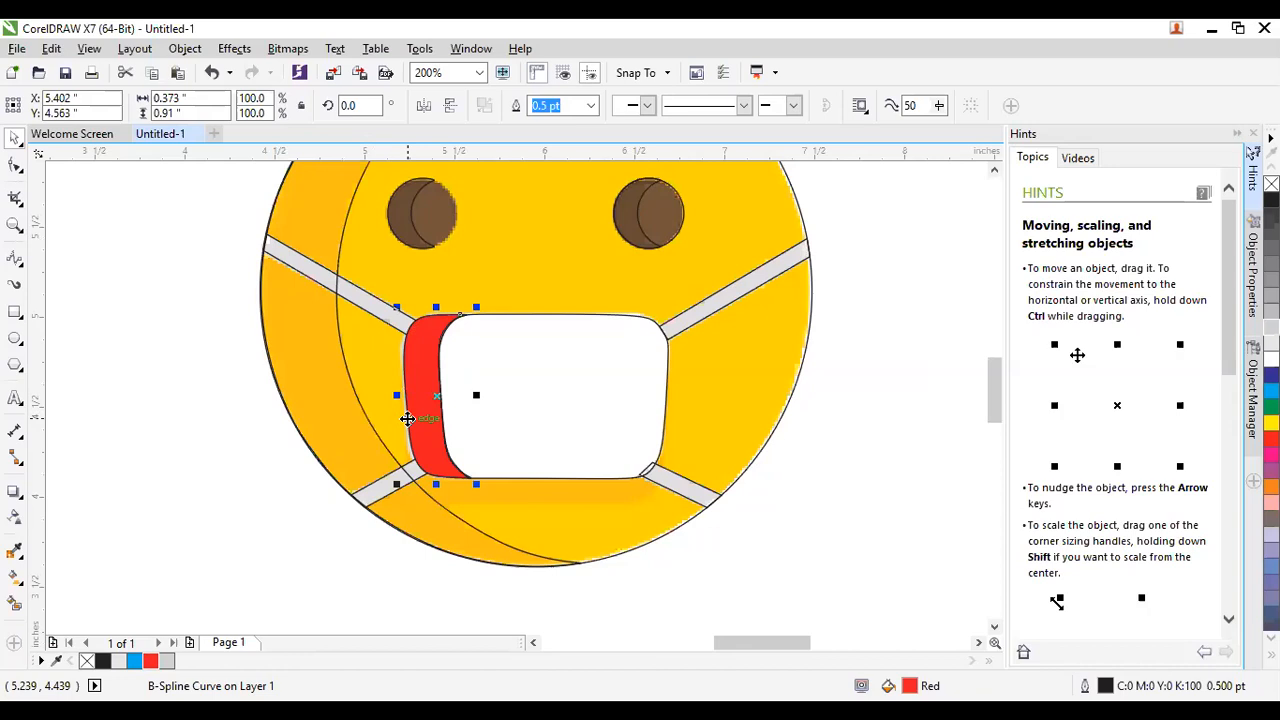
shift+click(305, 277)
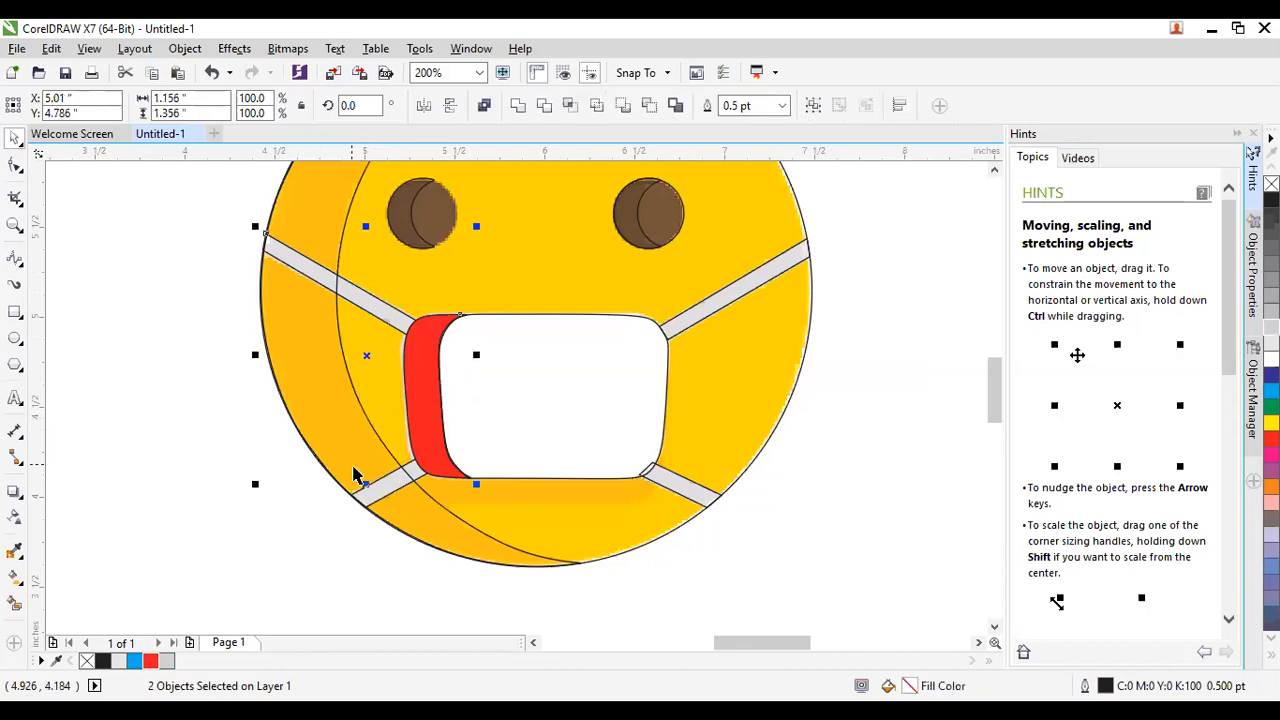
shift+click(368, 494)
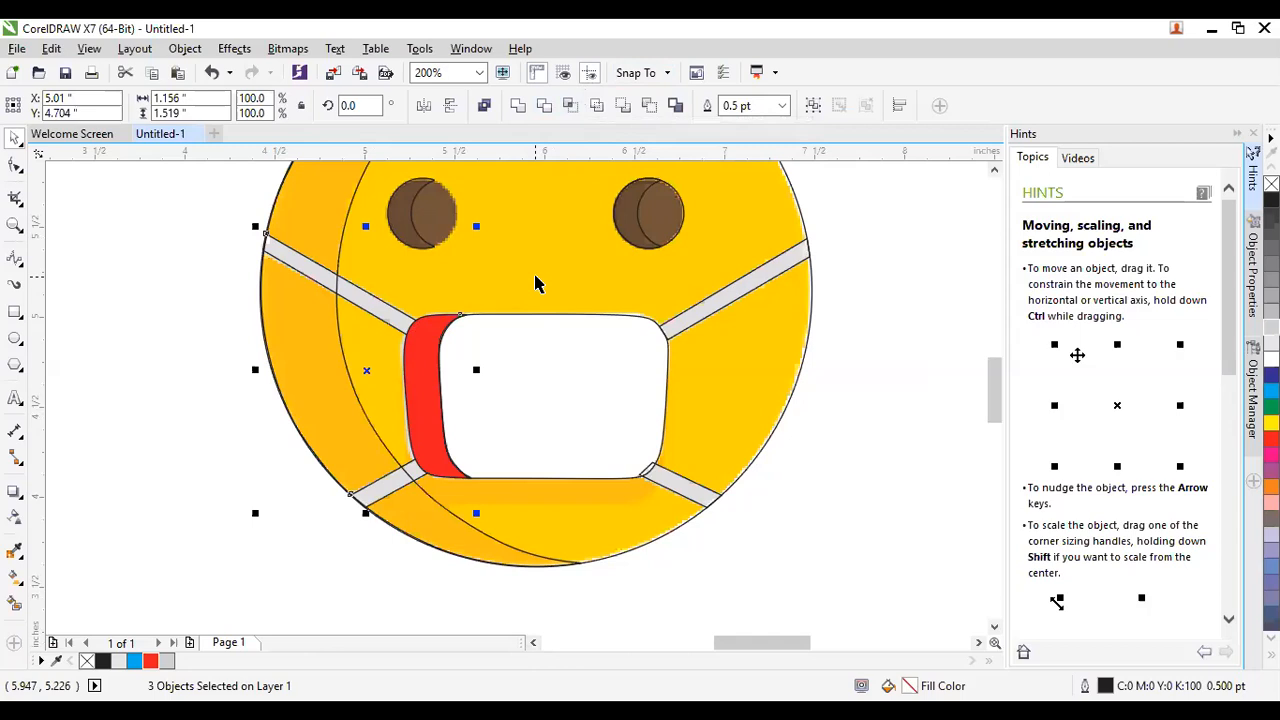
Draw a rectangle about 2.26 by 0.83 in below the emoji and an ellipse about 2.02 by 1.57 in overlapping its right end.
scroll(514, 257, down, 3)
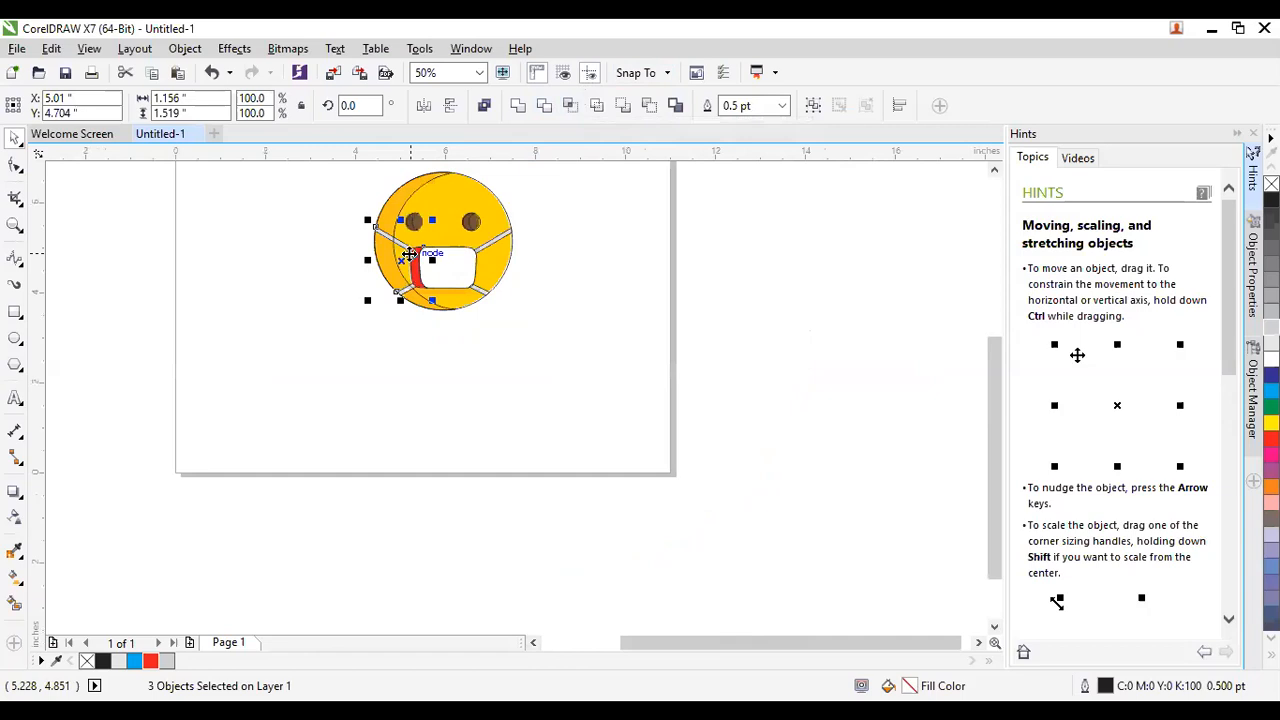
scroll(310, 340, up, 1)
click(15, 311)
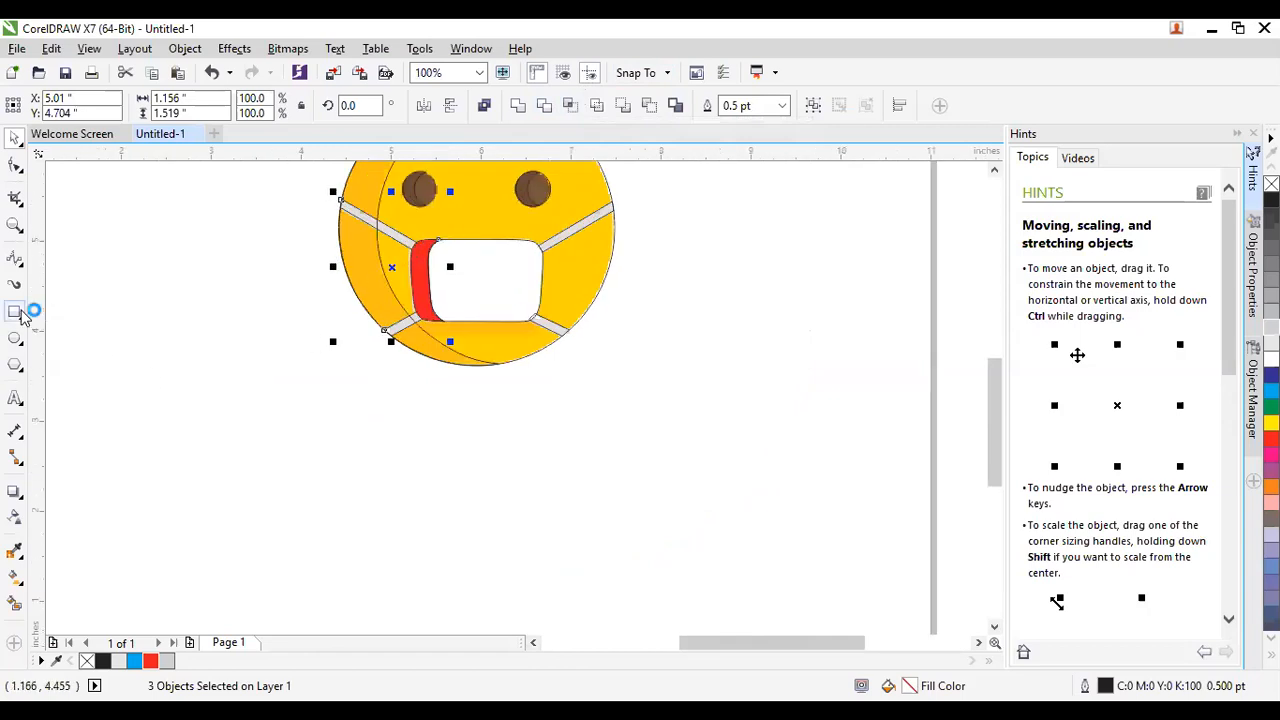
drag(225, 441, 433, 520)
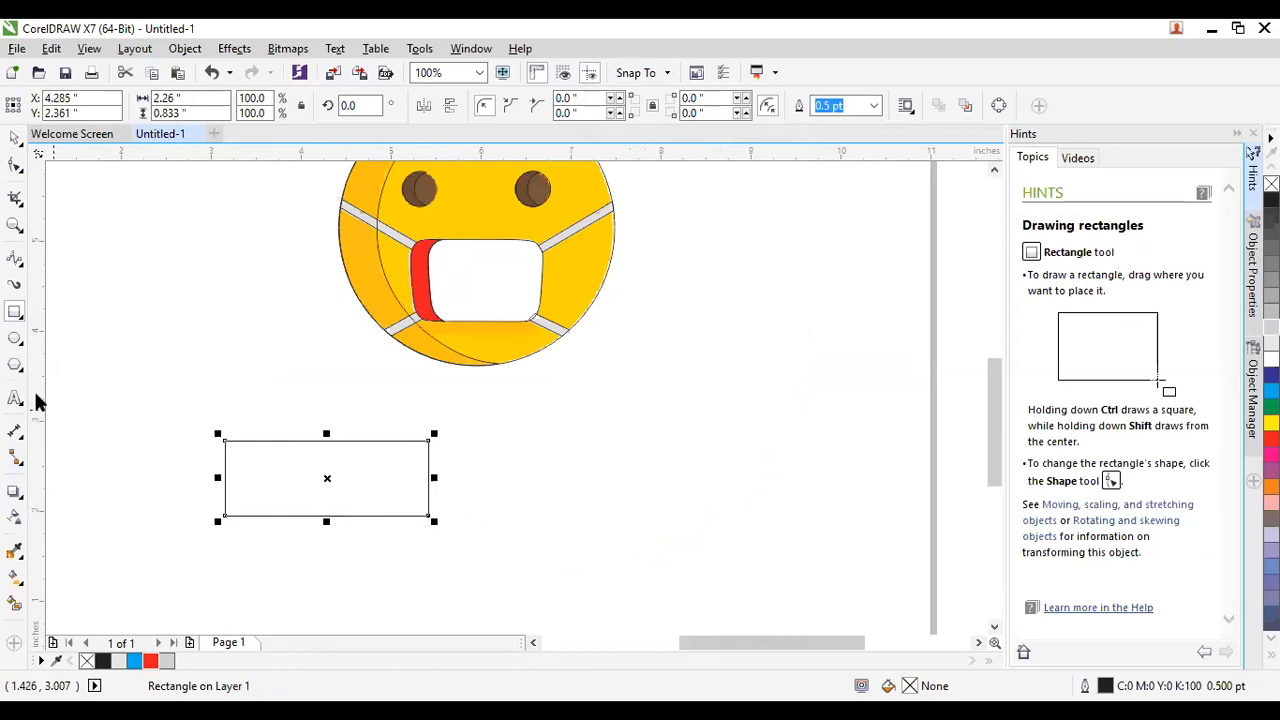
click(15, 338)
drag(415, 416, 601, 561)
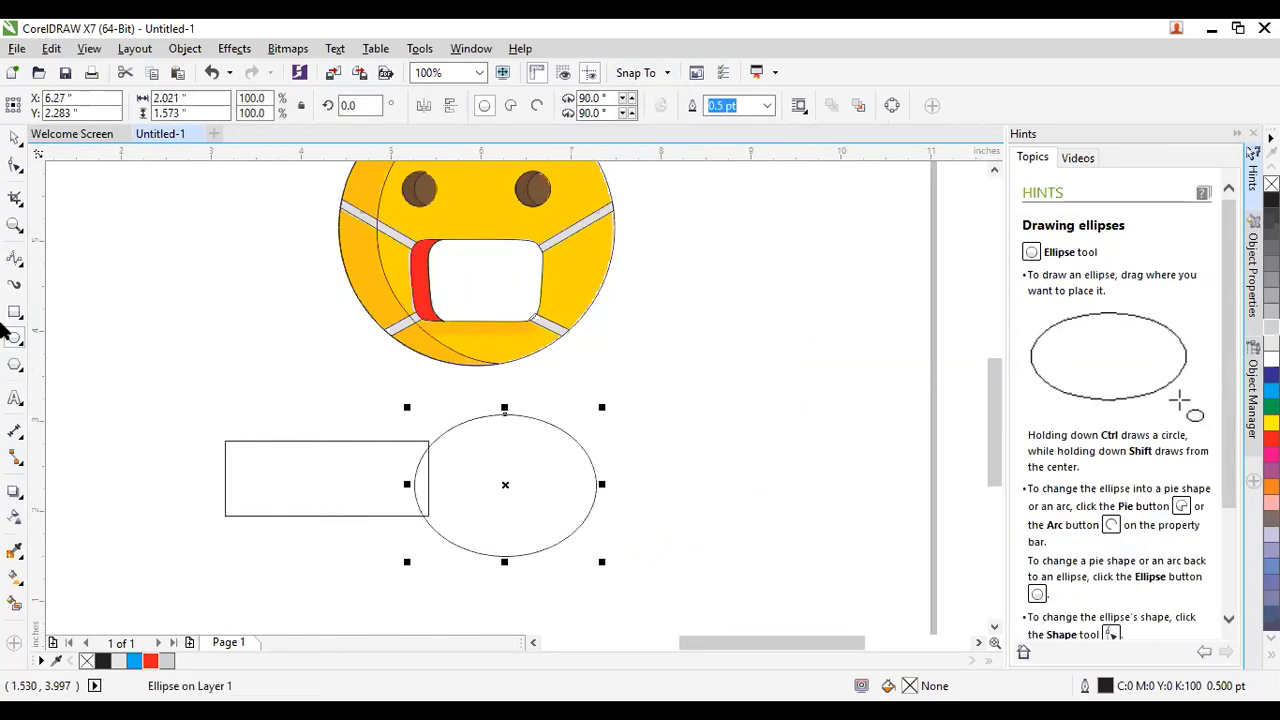
Draw a rectangle about 1.91 by 2.04 in over the ellipse's right half, and shift it and the ellipse slightly left.
click(15, 312)
drag(507, 391, 679, 576)
click(15, 138)
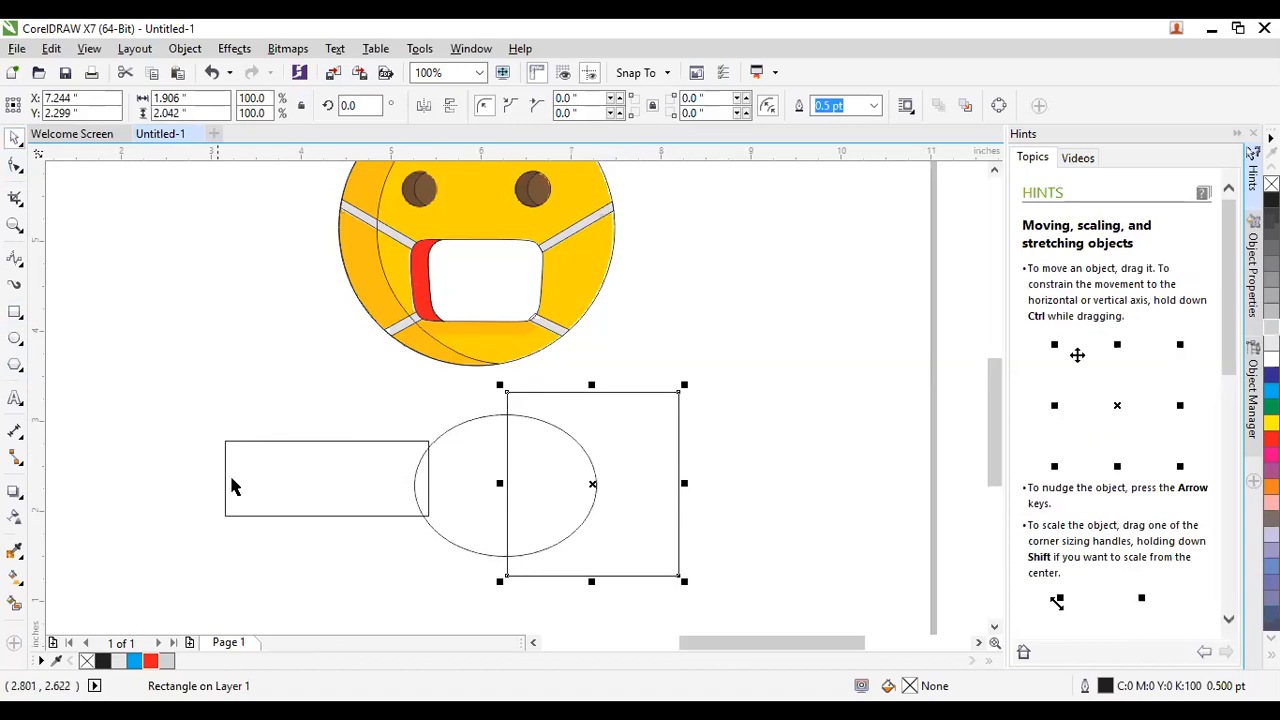
mouse_move(466, 494)
mouse_down()
mouse_move(357, 486)
mouse_move(466, 491)
mouse_move(421, 463)
mouse_move(469, 500)
mouse_move(446, 491)
mouse_move(465, 490)
mouse_up()
mouse_move(614, 517)
mouse_down()
mouse_move(600, 500)
mouse_move(606, 509)
mouse_move(589, 512)
mouse_up()
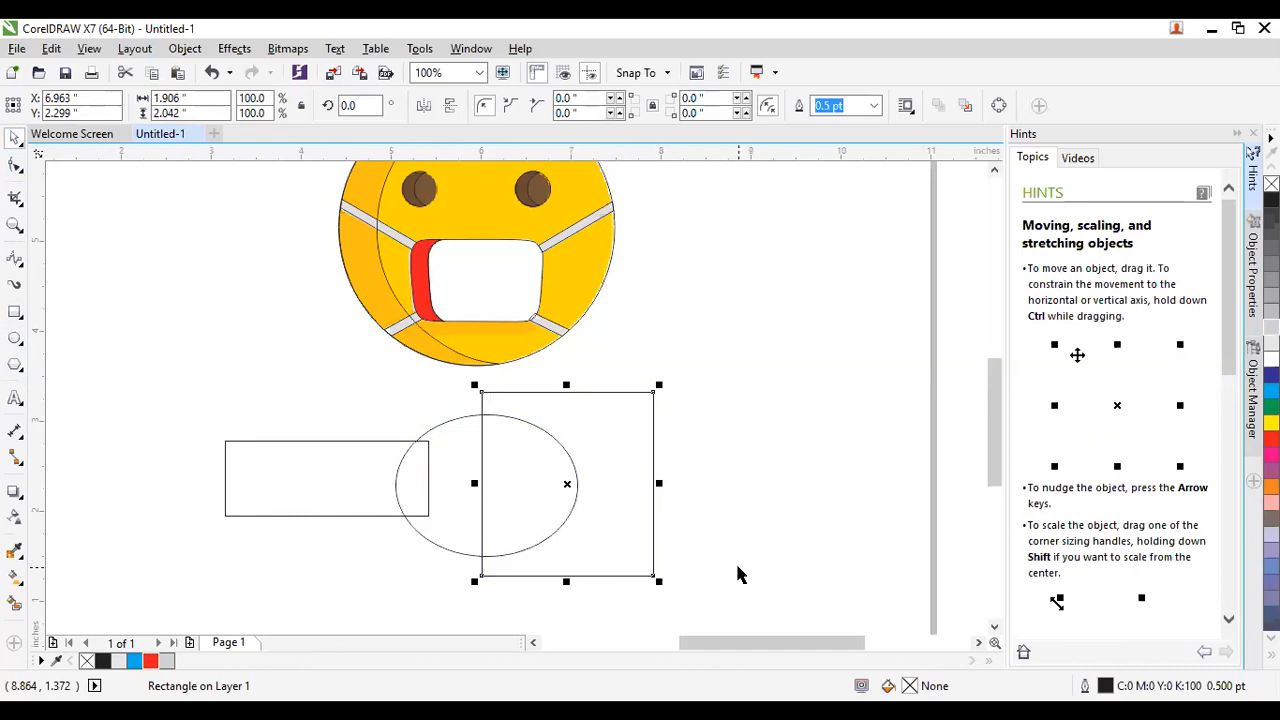
click(737, 573)
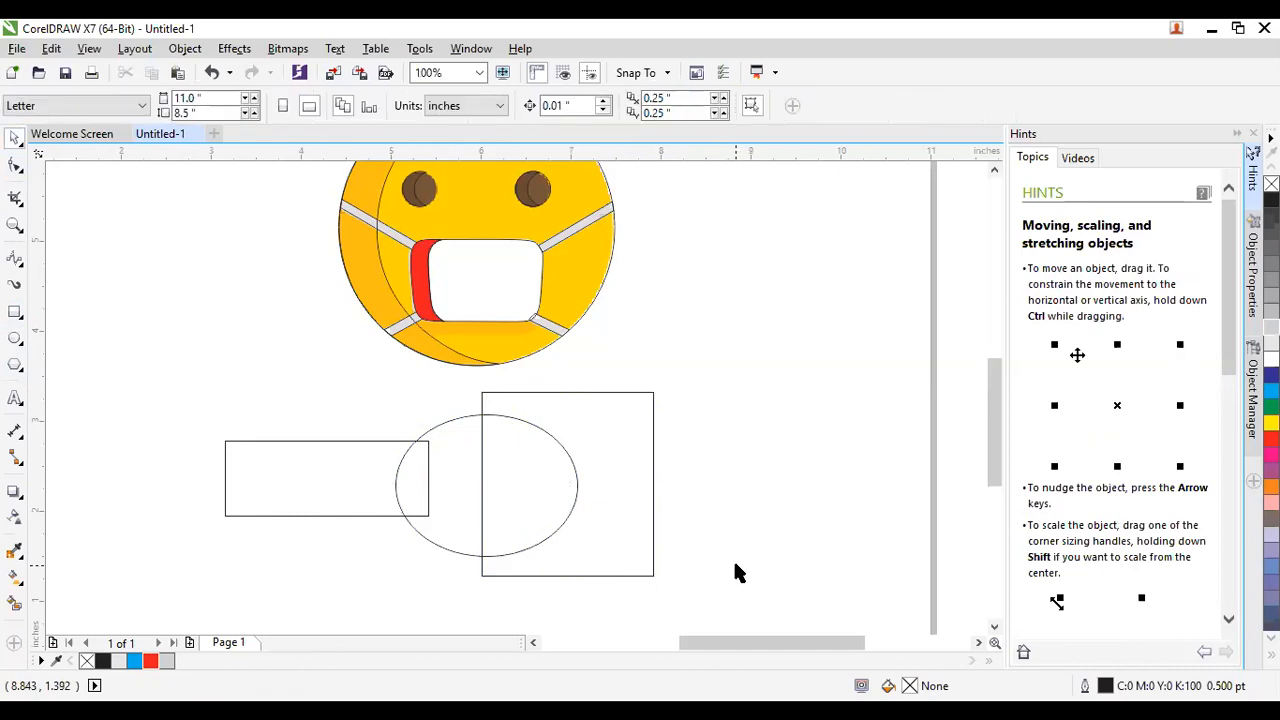
Weld the small rectangle, the ellipse and the larger rectangle below the emoji into one shape.
click(305, 490)
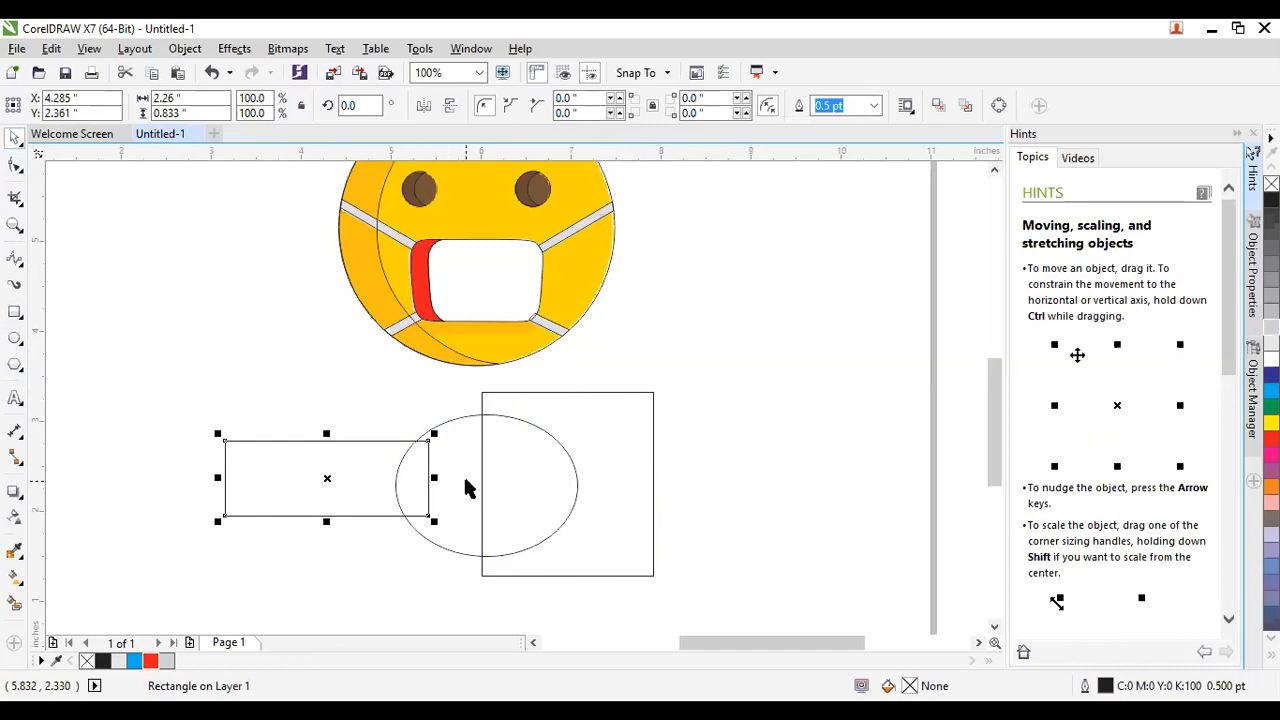
shift+click(463, 482)
shift+click(610, 470)
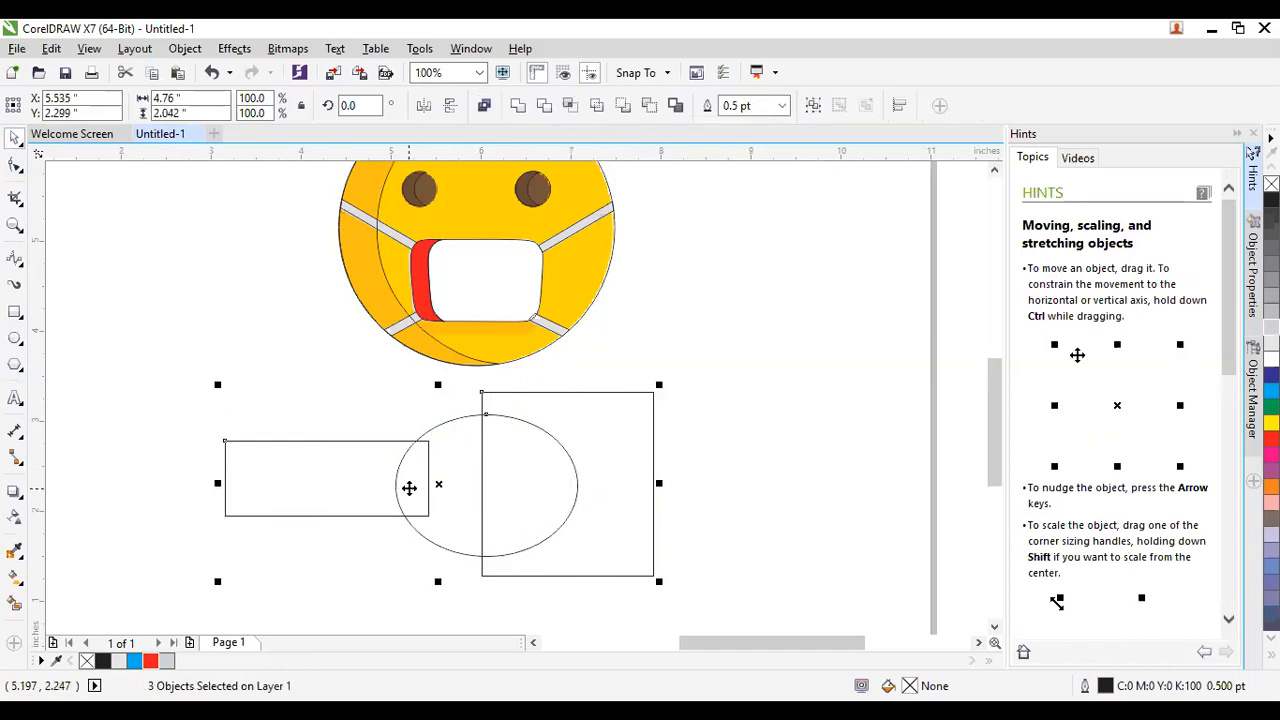
click(518, 108)
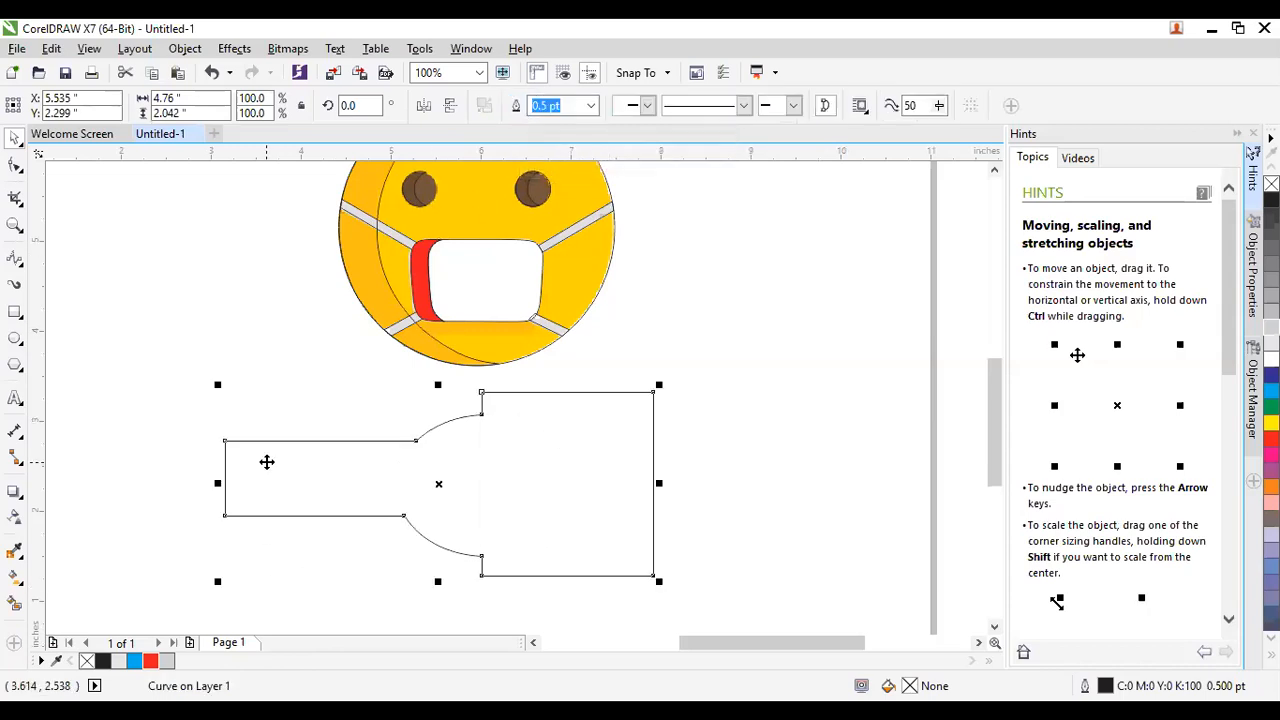
click(857, 483)
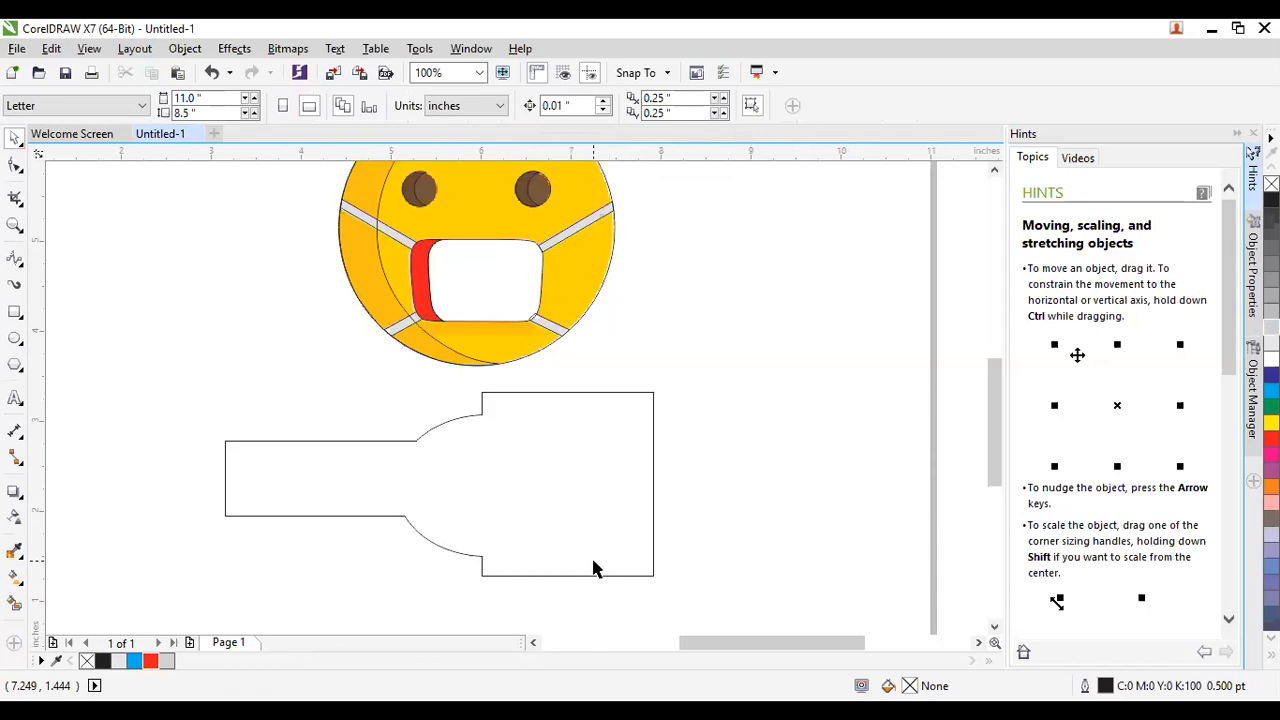
scroll(593, 568, up, 2)
click(531, 509)
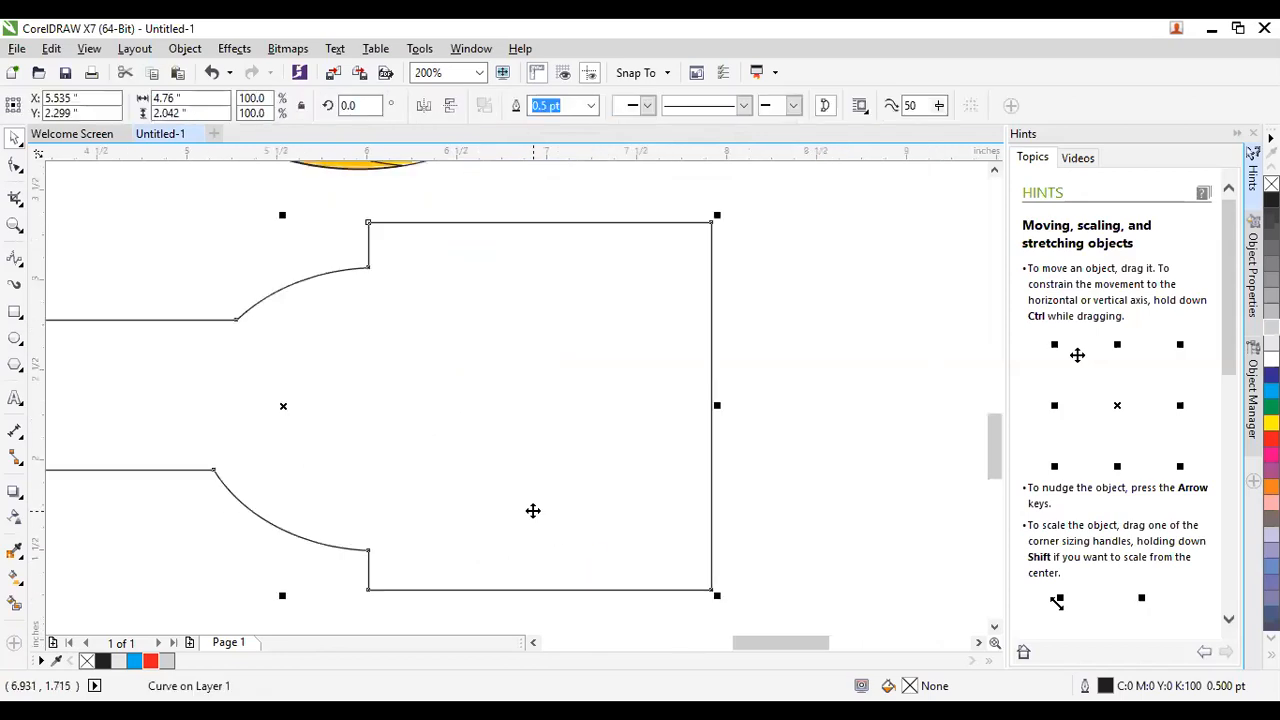
Undo the weld and move both rectangles away from the ellipse so the three shapes no longer overlap.
scroll(626, 489, down, 4)
key(ctrl+z)
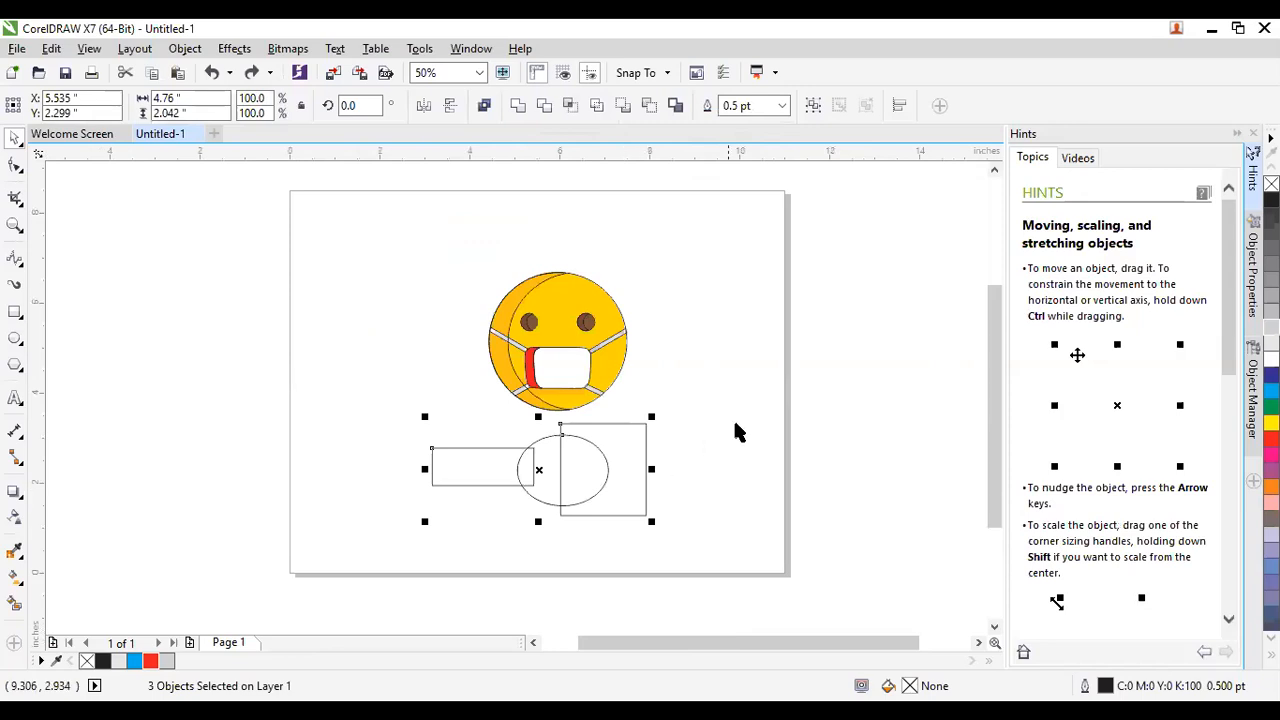
click(700, 450)
scroll(590, 490, up, 1)
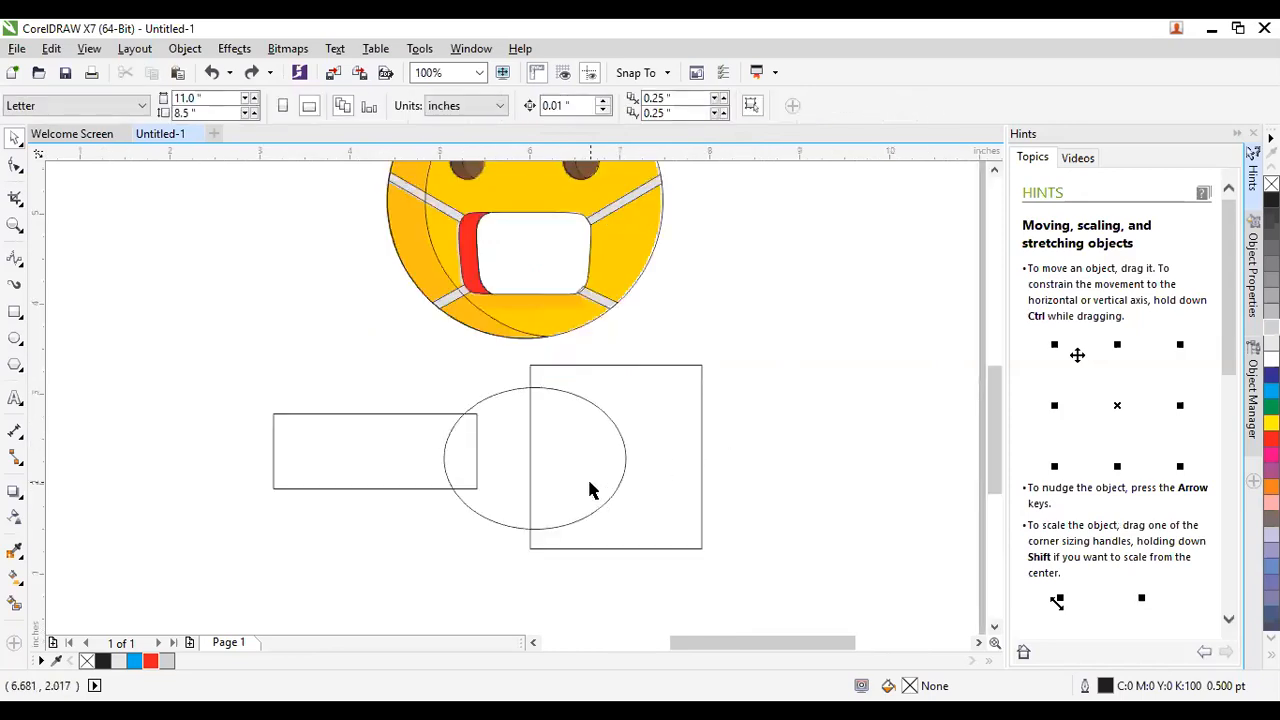
click(626, 489)
drag(700, 518, 794, 514)
click(694, 509)
click(585, 503)
click(686, 503)
drag(680, 503, 688, 511)
click(424, 477)
drag(424, 477, 371, 477)
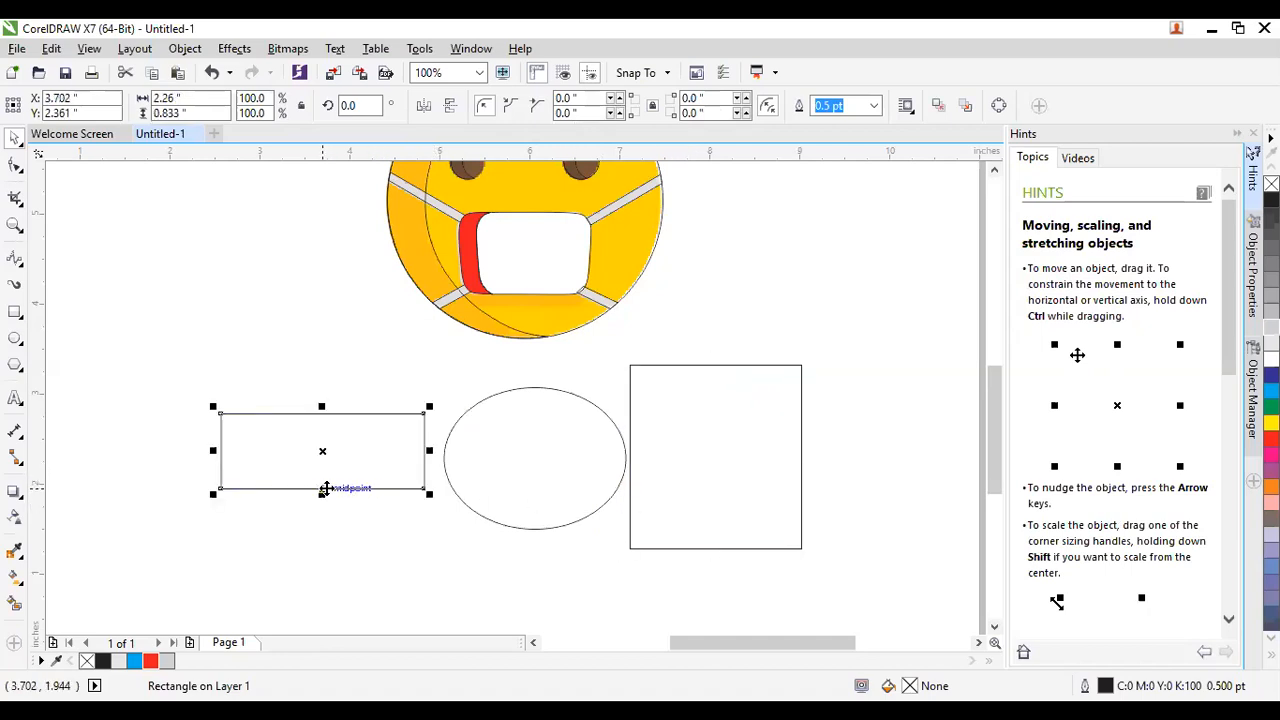
Weld the three separated shapes and move the result down and left to about X 5.304, Y 2.017 in.
shift+click(490, 484)
shift+click(677, 446)
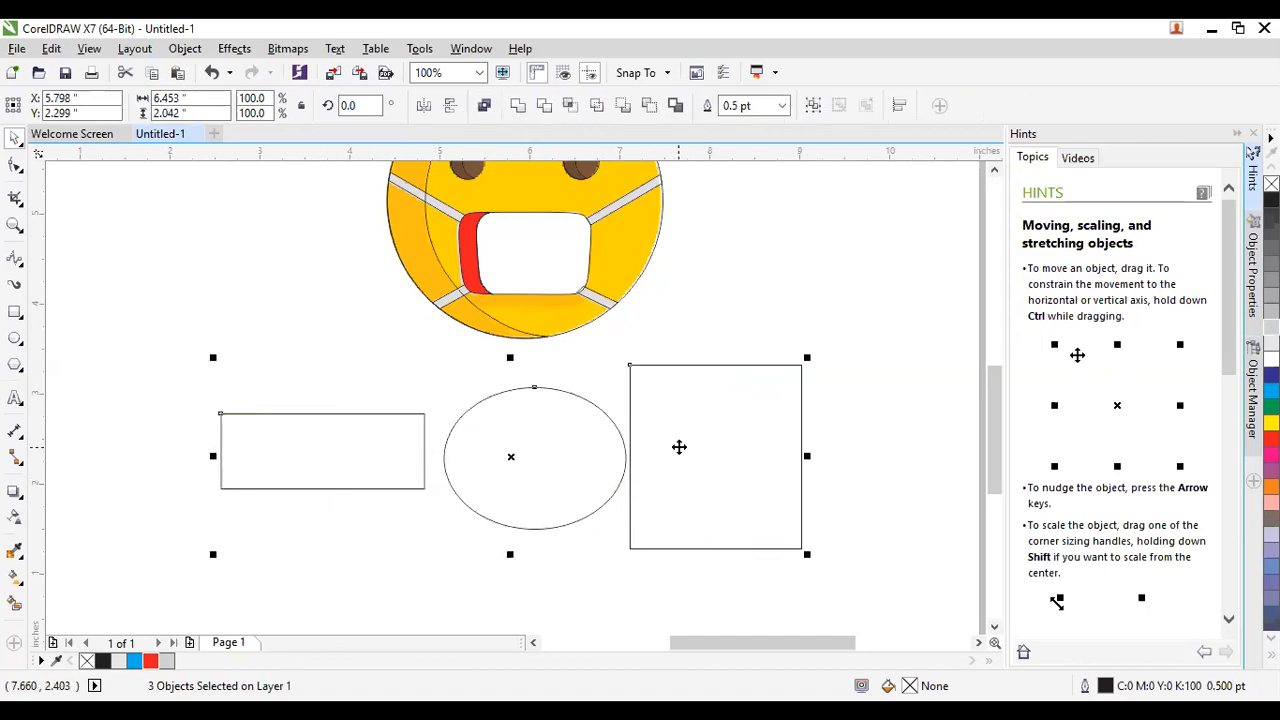
click(518, 108)
click(864, 245)
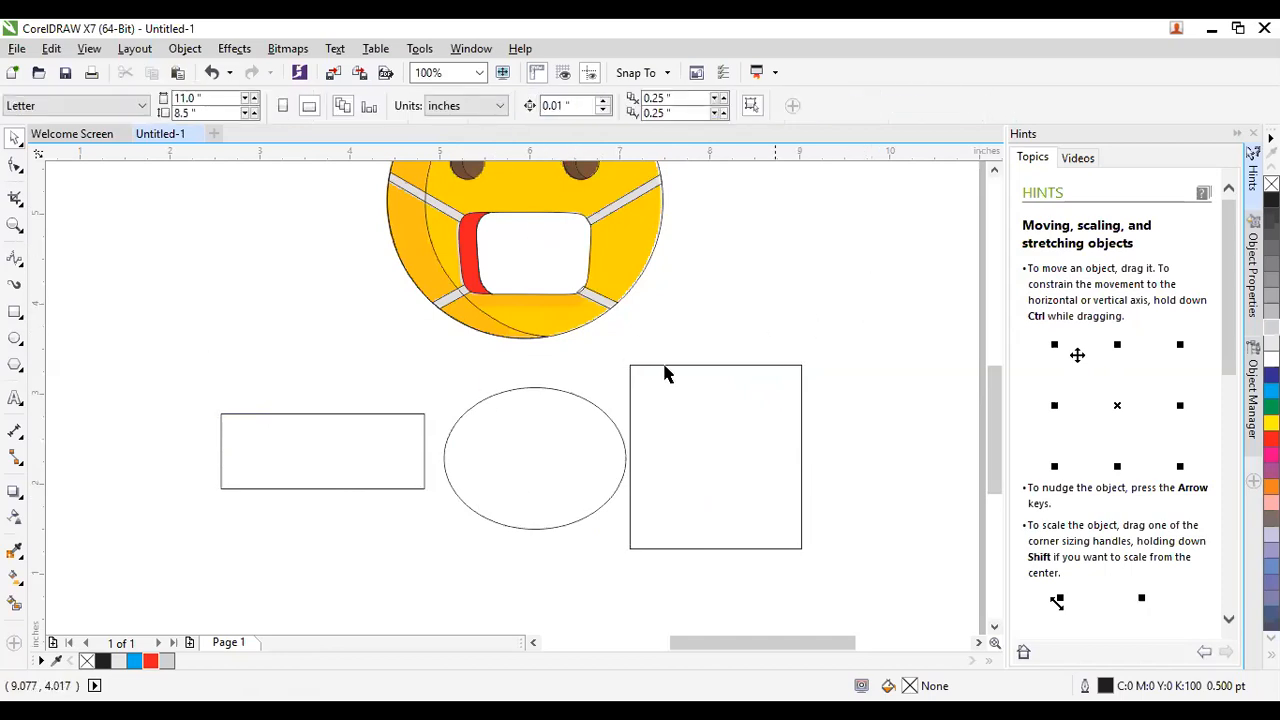
click(588, 403)
drag(683, 410, 568, 411)
drag(498, 432, 559, 455)
click(378, 492)
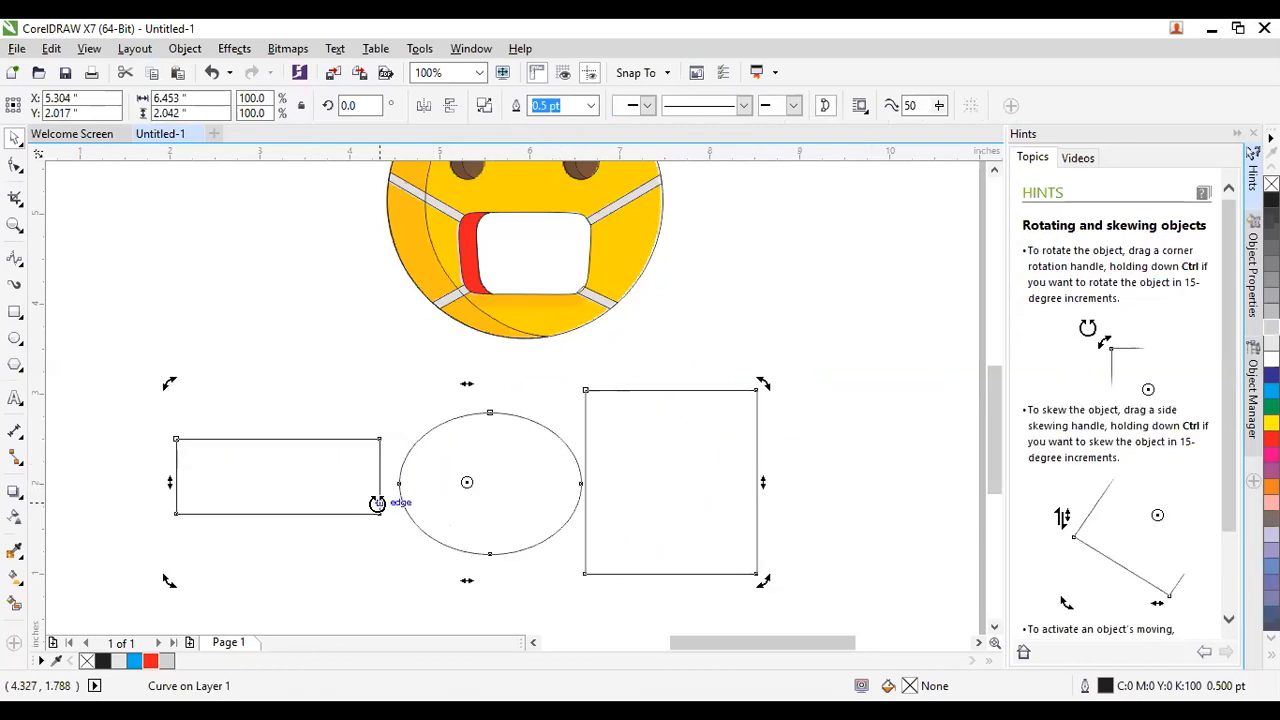
Rotate the welded shapes about 33 degrees clockwise as one object and undo the rotation.
drag(380, 491, 414, 457)
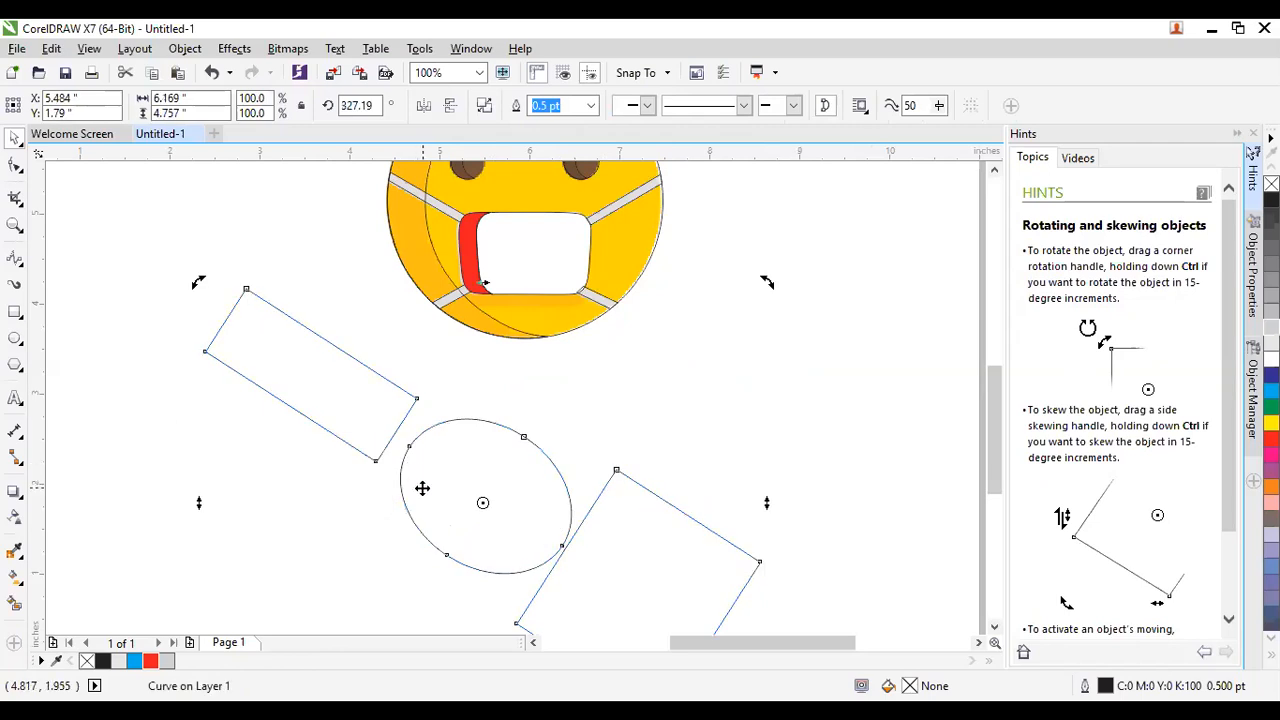
key(ctrl+z)
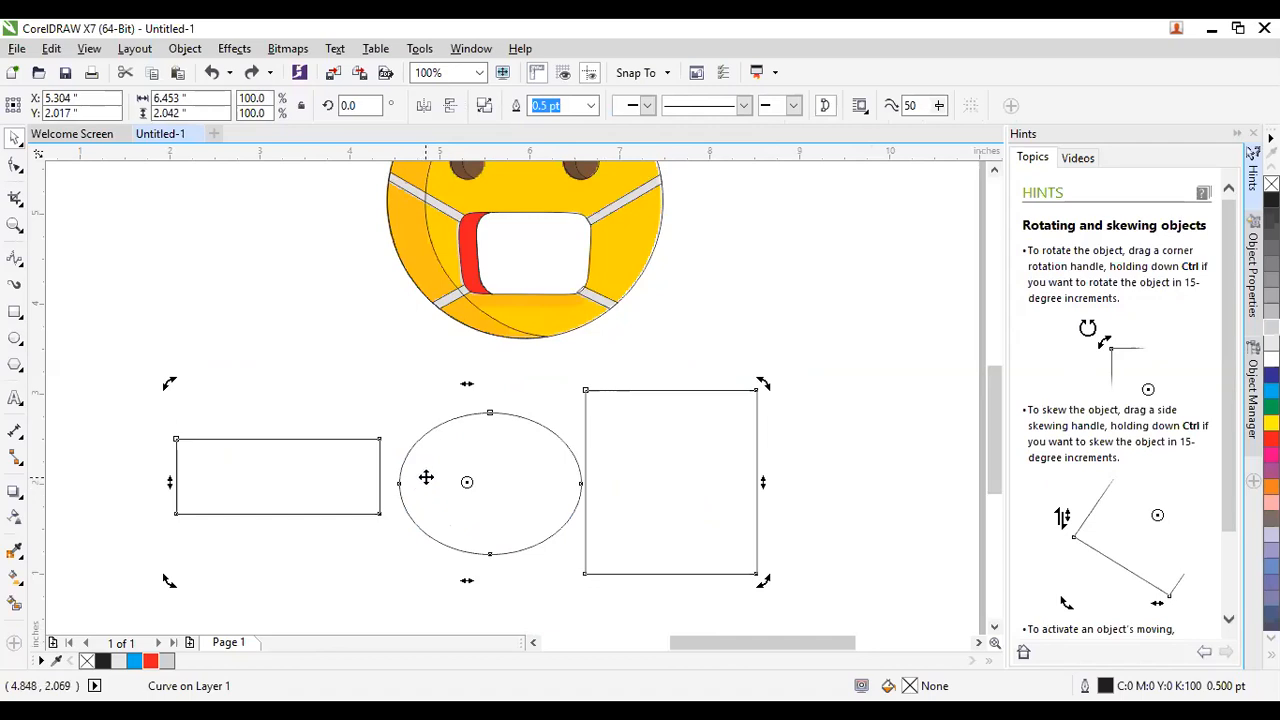
click(426, 480)
click(424, 484)
click(887, 387)
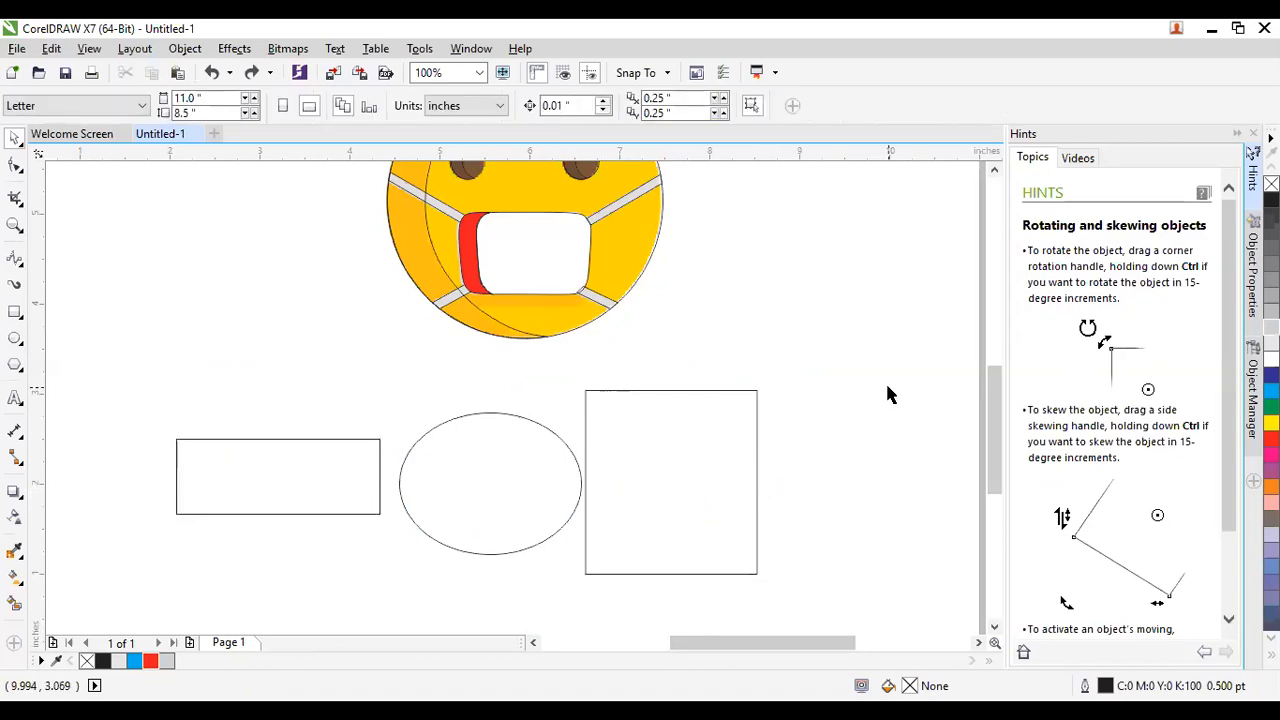
Move the welded shapes repeatedly around the area below the emoji to test that they travel as one object.
click(513, 468)
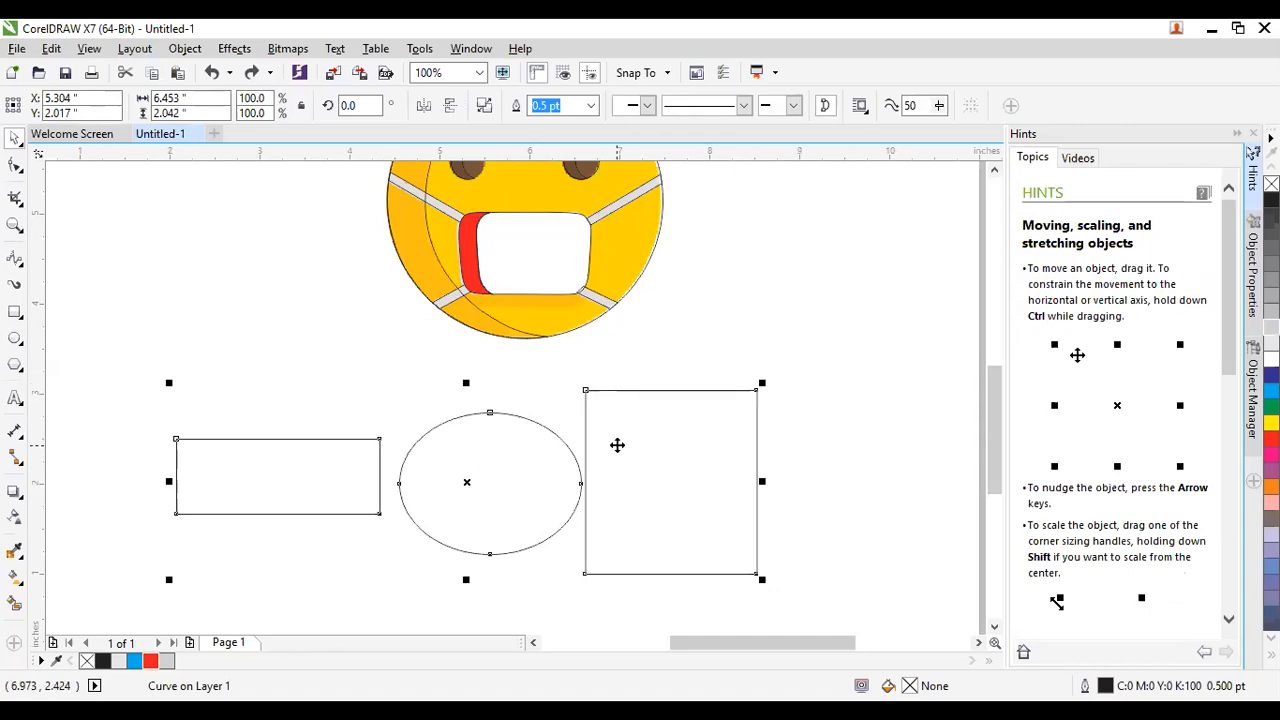
drag(617, 446, 456, 419)
click(729, 503)
click(387, 483)
drag(387, 483, 645, 464)
scroll(477, 420, down, 1)
scroll(506, 440, up, 1)
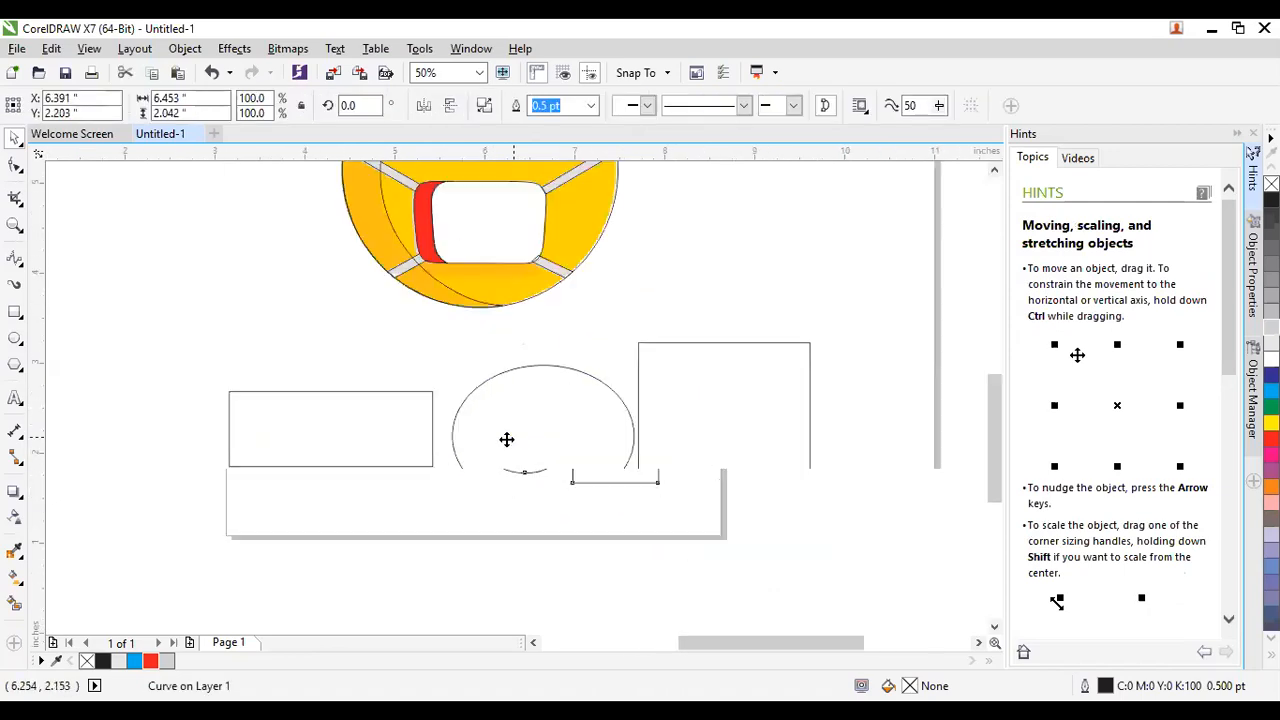
drag(508, 440, 384, 484)
click(789, 618)
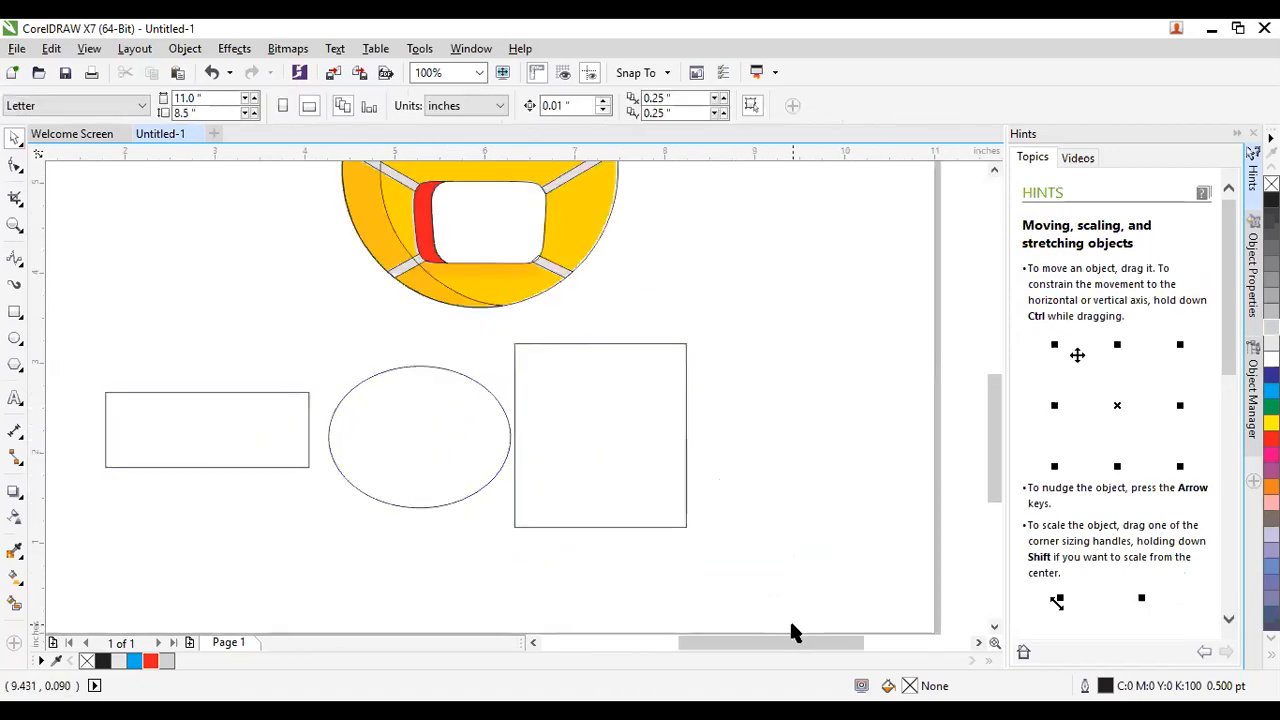
click(549, 366)
drag(547, 418, 651, 397)
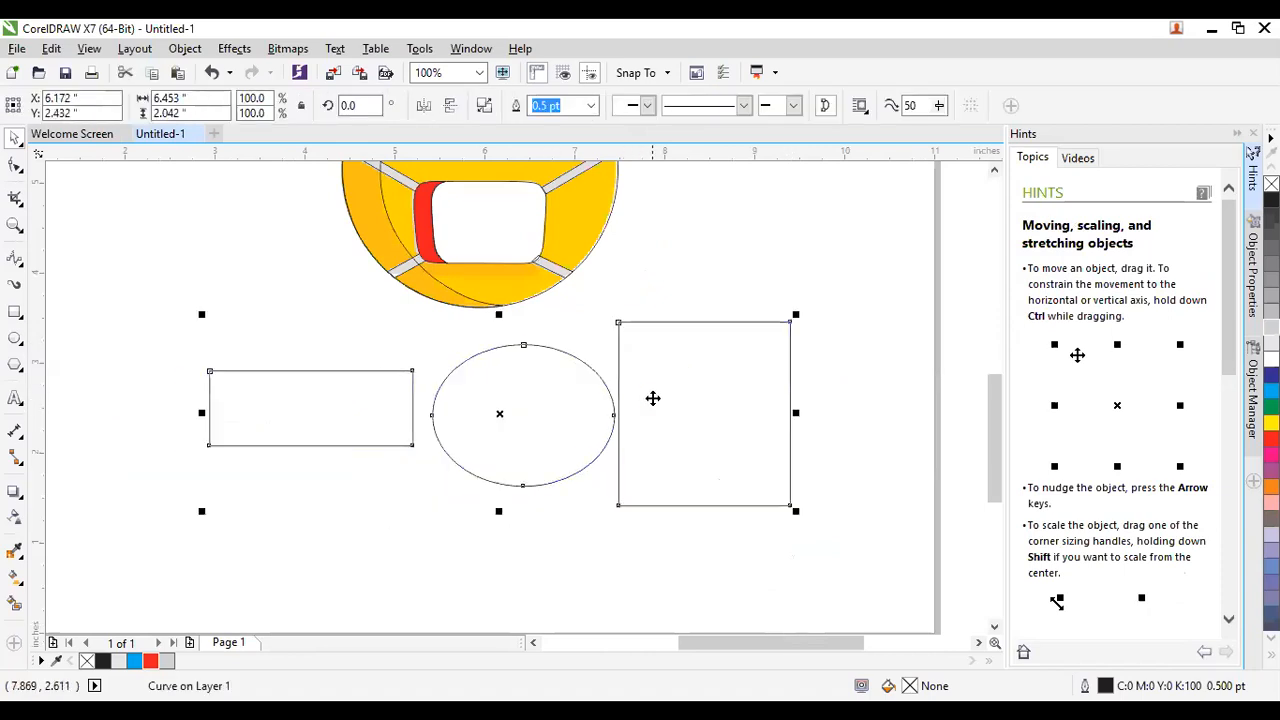
Undo the test moves and delete the practice shapes below the emoji.
key(ctrl+z)
key(ctrl+z)
key(ctrl+z)
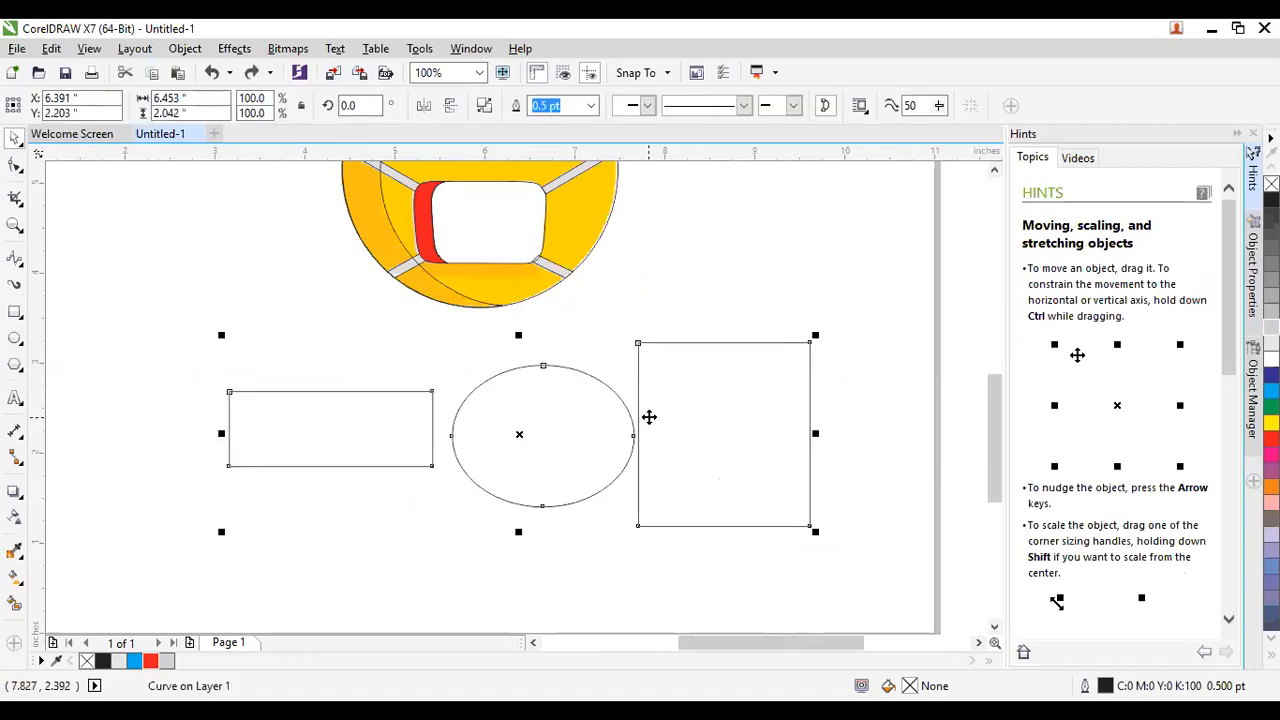
key(ctrl+z)
key(ctrl+z)
key(ctrl+z)
key(ctrl+z)
key(ctrl+z)
key(Delete)
Weld the upper and lower left mask straps to the red side strip.
scroll(529, 470, down, 2)
scroll(511, 402, up, 2)
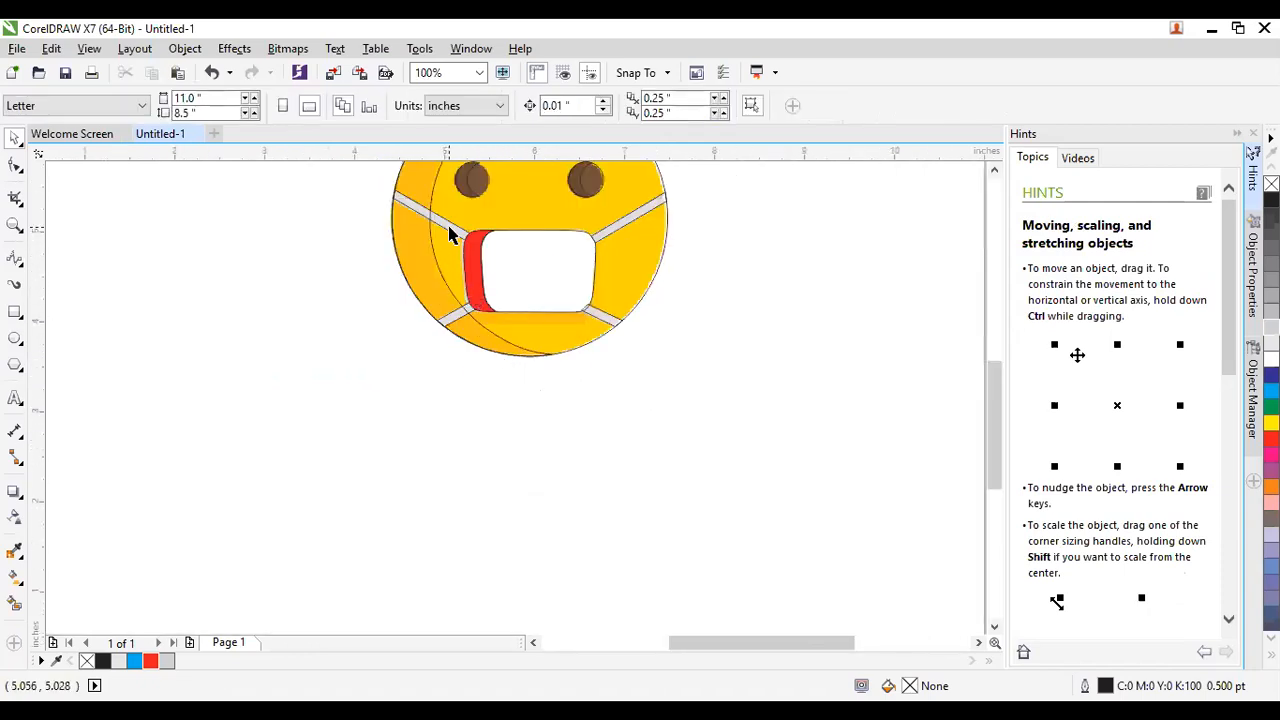
scroll(447, 252, up, 2)
click(430, 287)
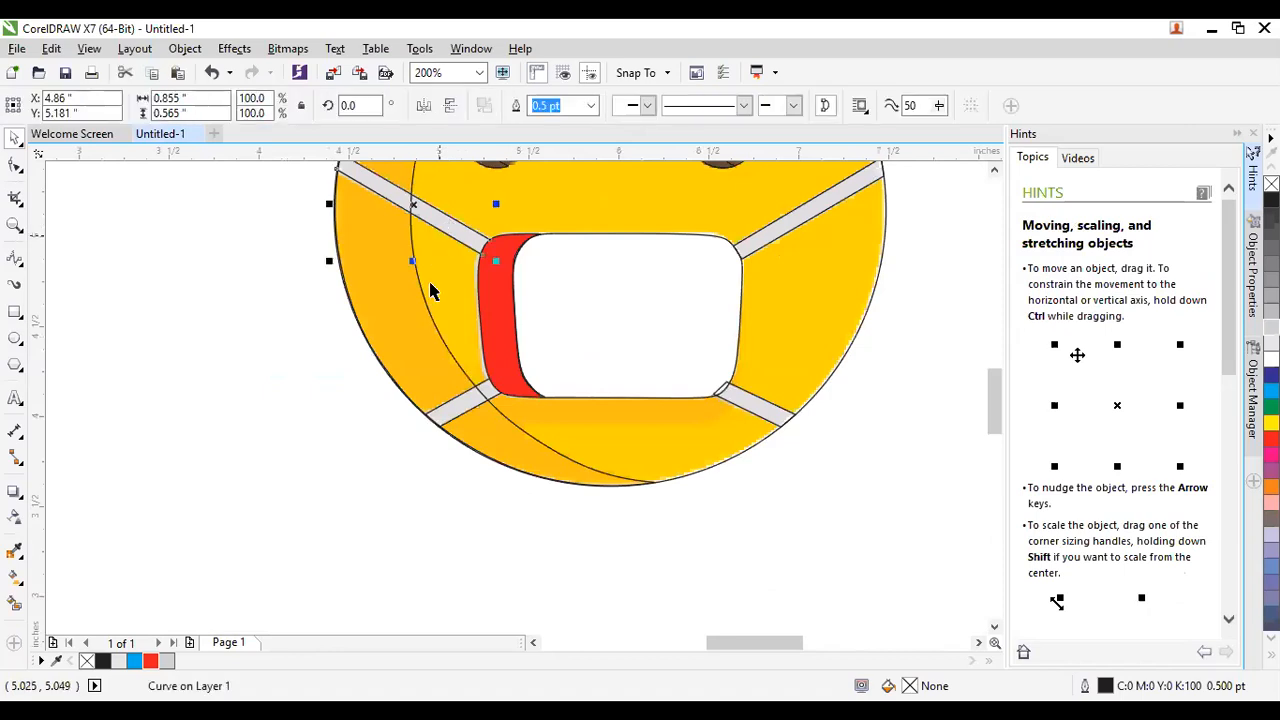
shift+click(476, 404)
shift+click(510, 340)
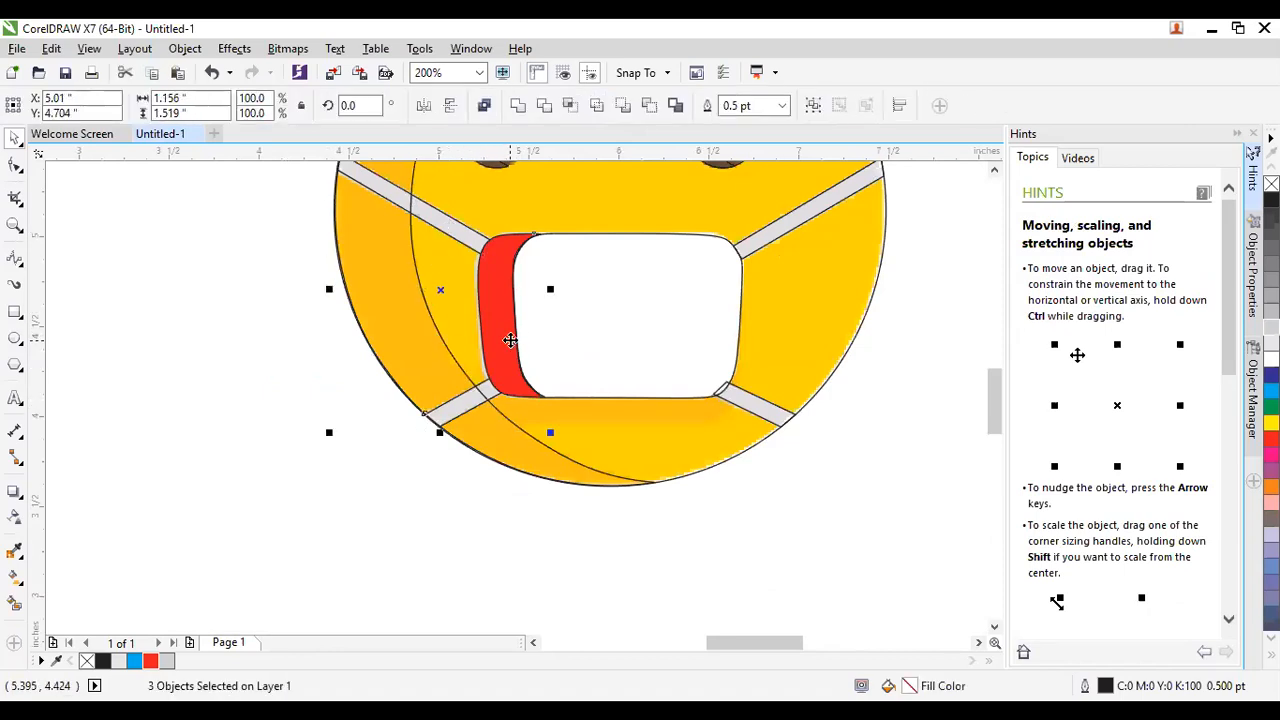
click(517, 105)
click(884, 434)
scroll(439, 514, down, 2)
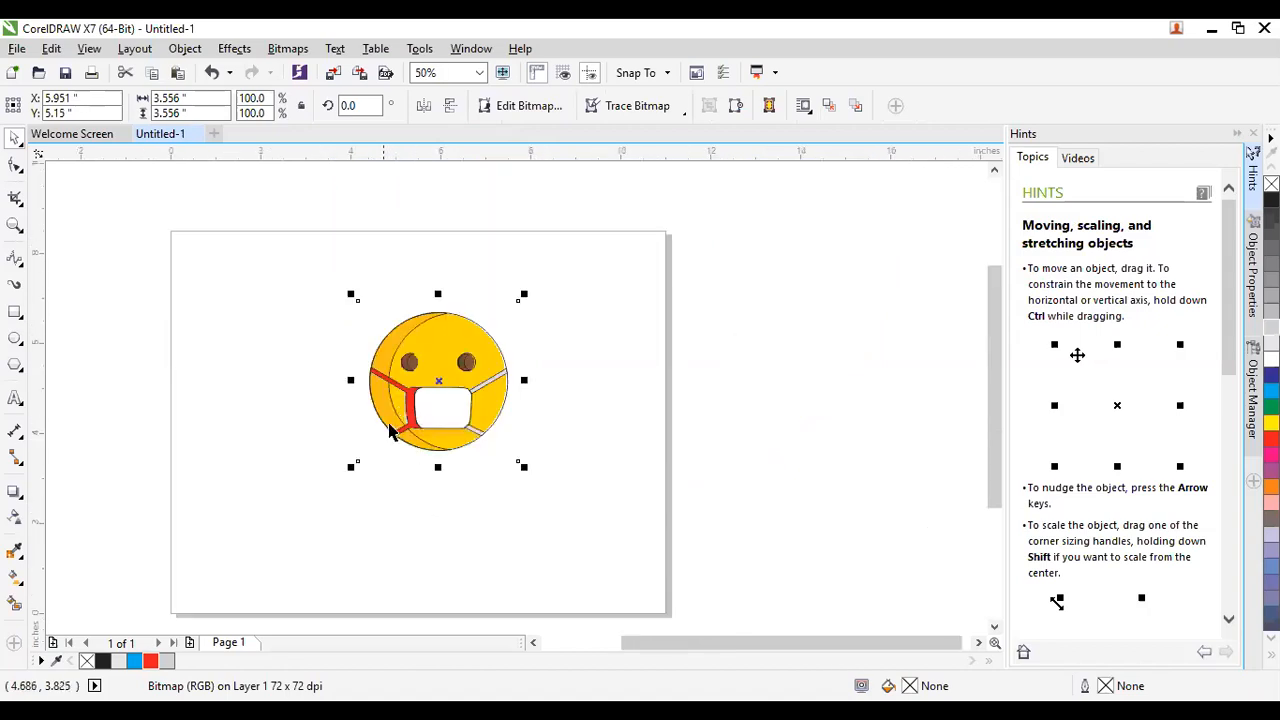
Examine the welded red strap and side strip shape against the rest of the emoji.
scroll(391, 429, up, 2)
click(451, 377)
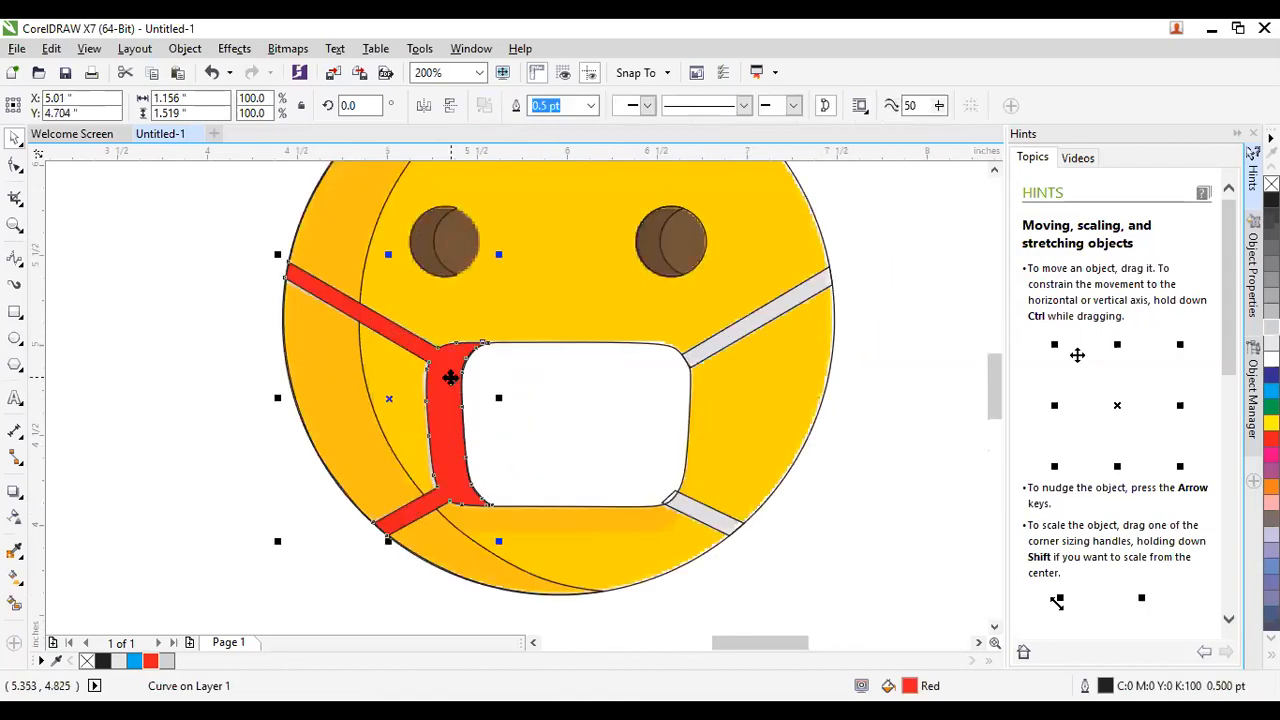
click(760, 468)
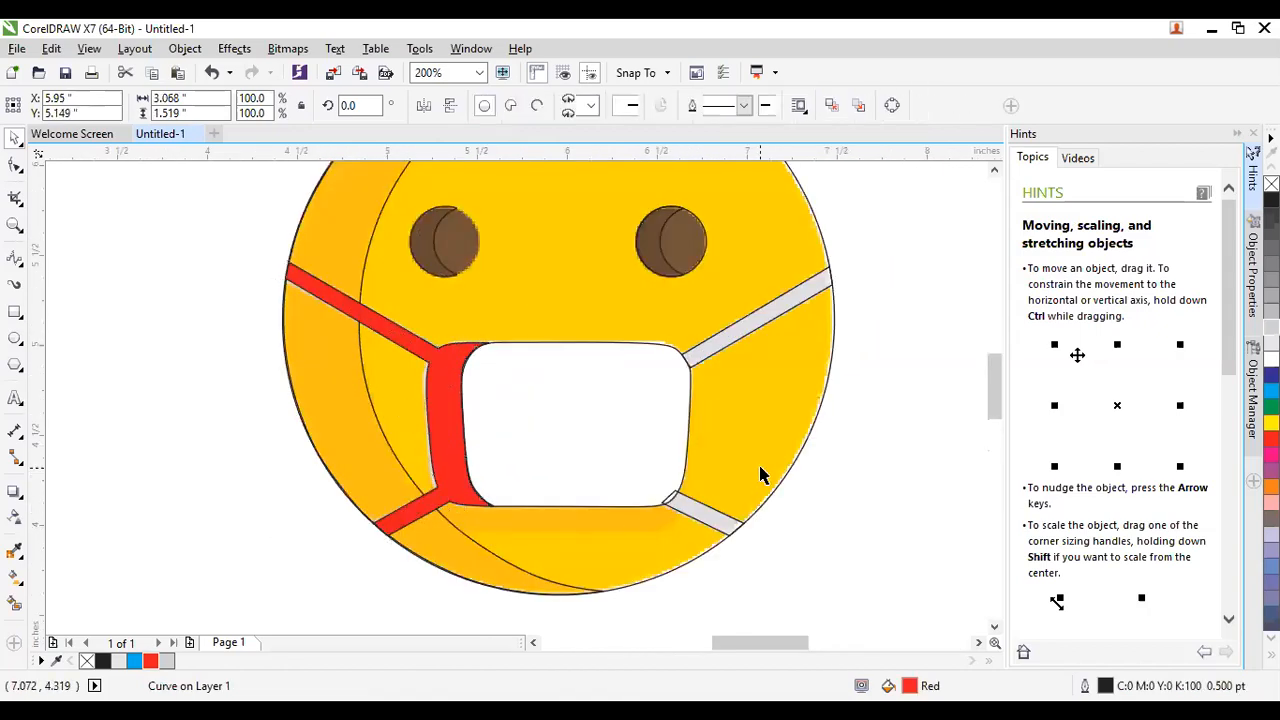
click(868, 425)
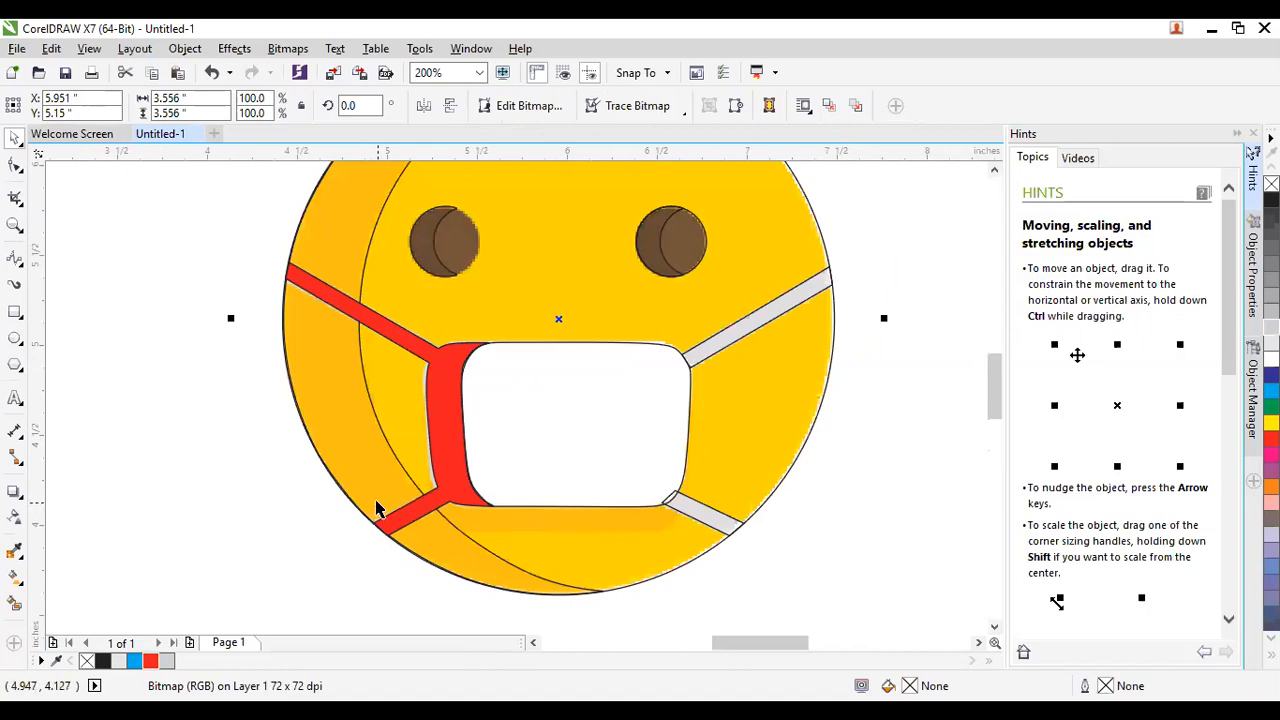
scroll(680, 460, down, 1)
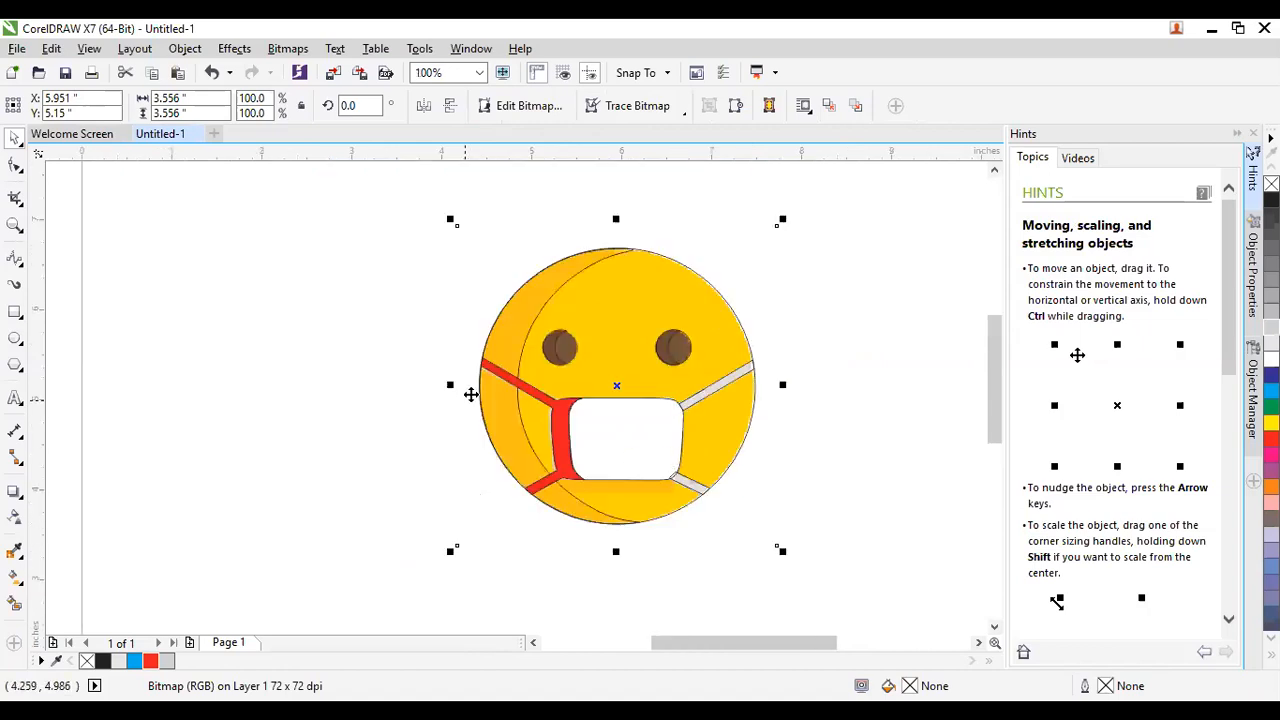
click(766, 349)
click(430, 400)
scroll(430, 400, down, 2)
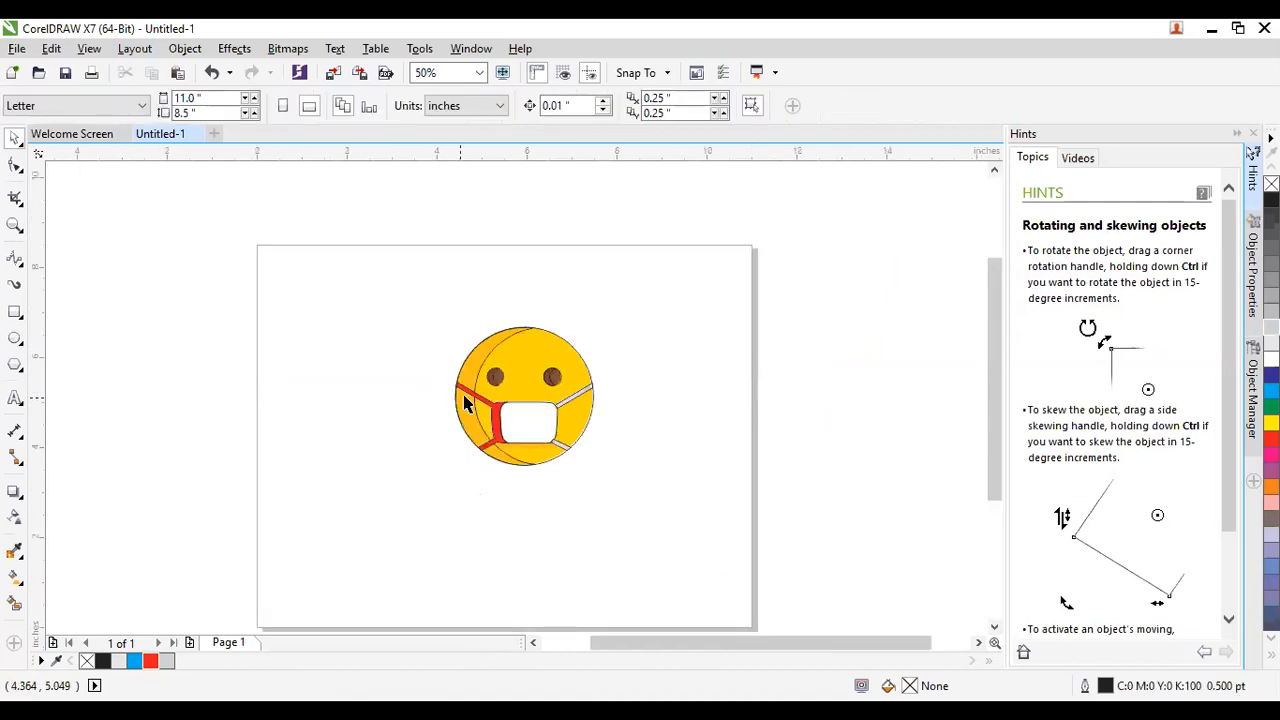
scroll(466, 400, up, 2)
scroll(748, 375, down, 2)
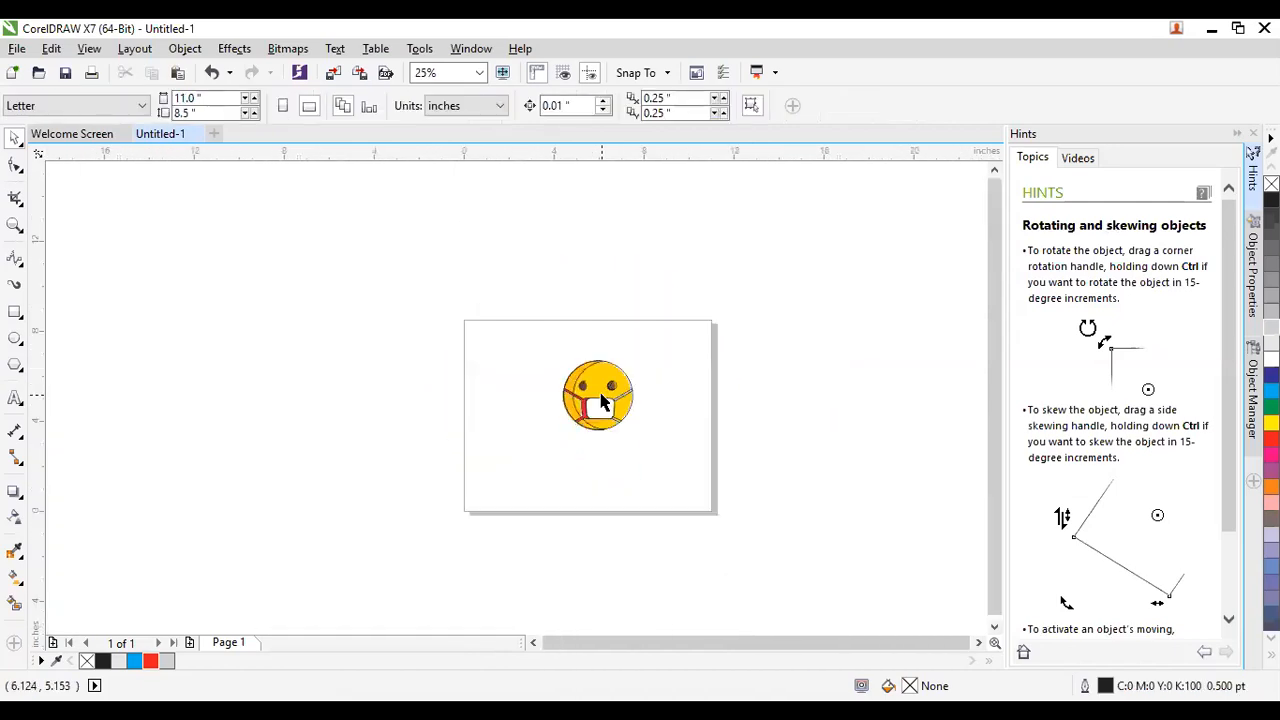
Move the reference bitmap about 5.17 in to the right, beside the traced outlines.
scroll(635, 377, up, 1)
click(632, 378)
drag(632, 378, 864, 378)
scroll(524, 391, up, 1)
scroll(559, 371, down, 2)
scroll(620, 372, up, 2)
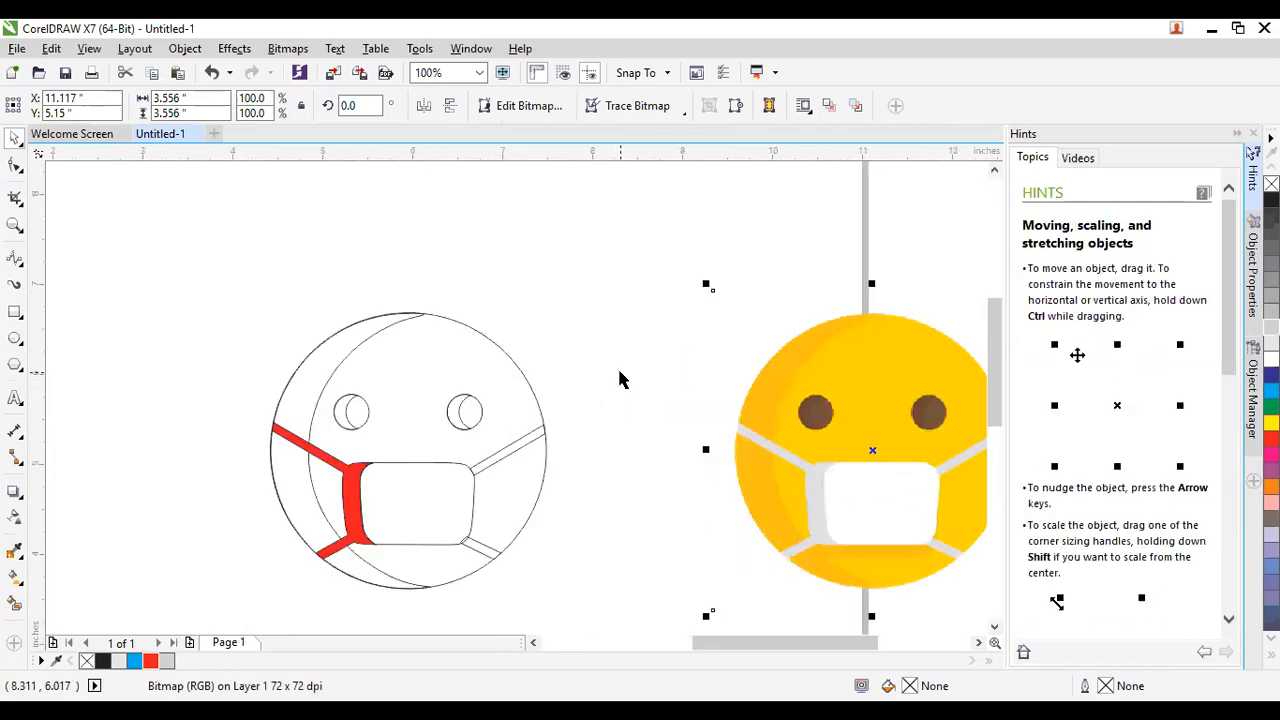
scroll(500, 466, up, 1)
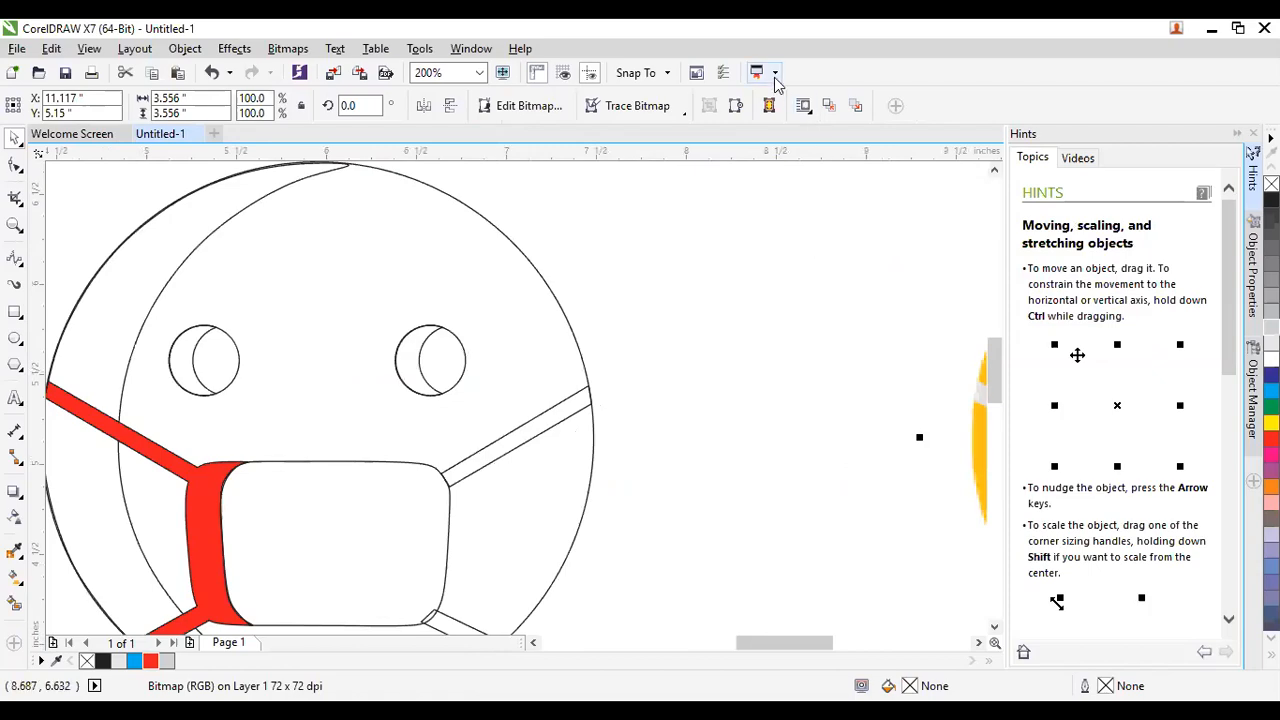
Fill the welded left straps and side strip with 20% Black.
key(ctrl+z)
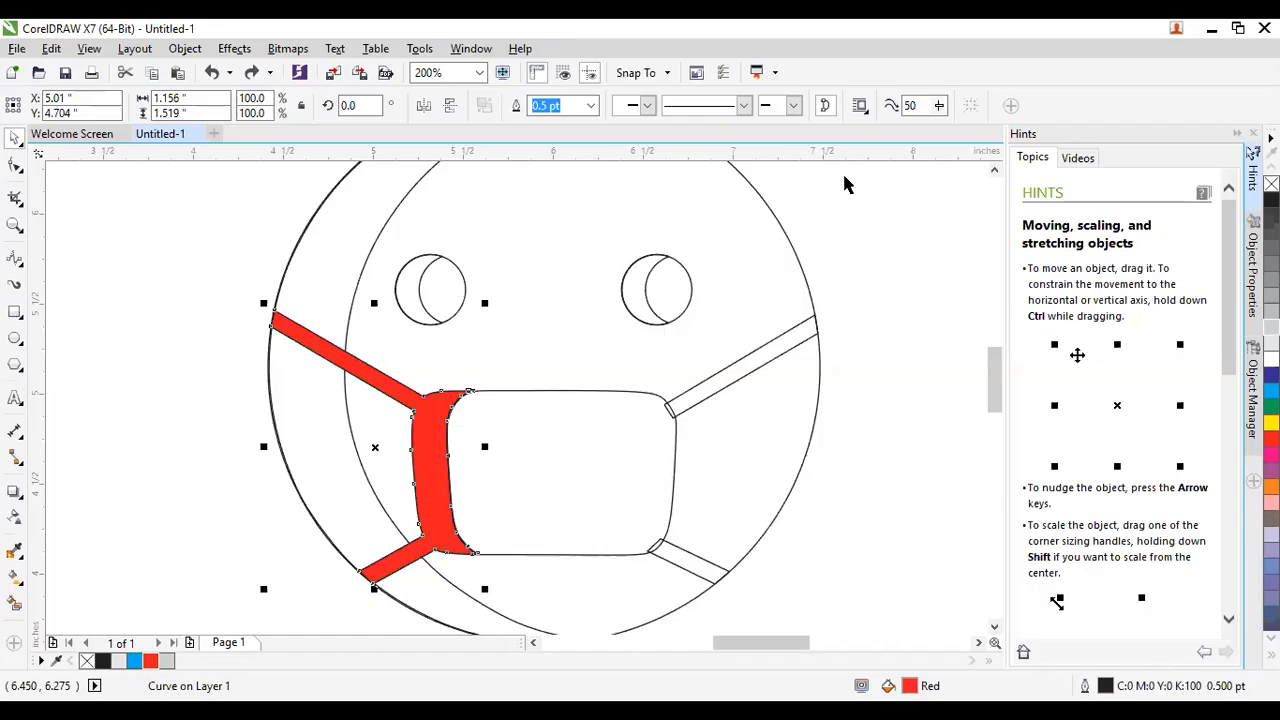
scroll(524, 382, down, 1)
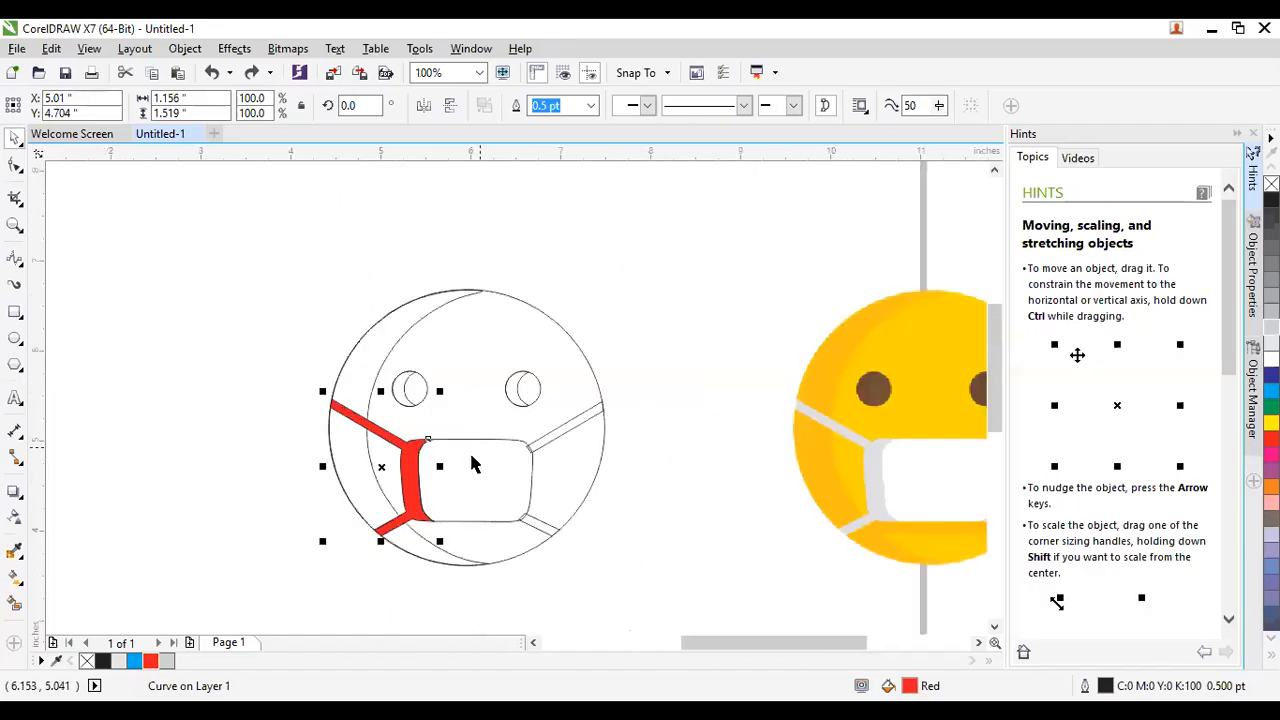
click(165, 661)
click(190, 548)
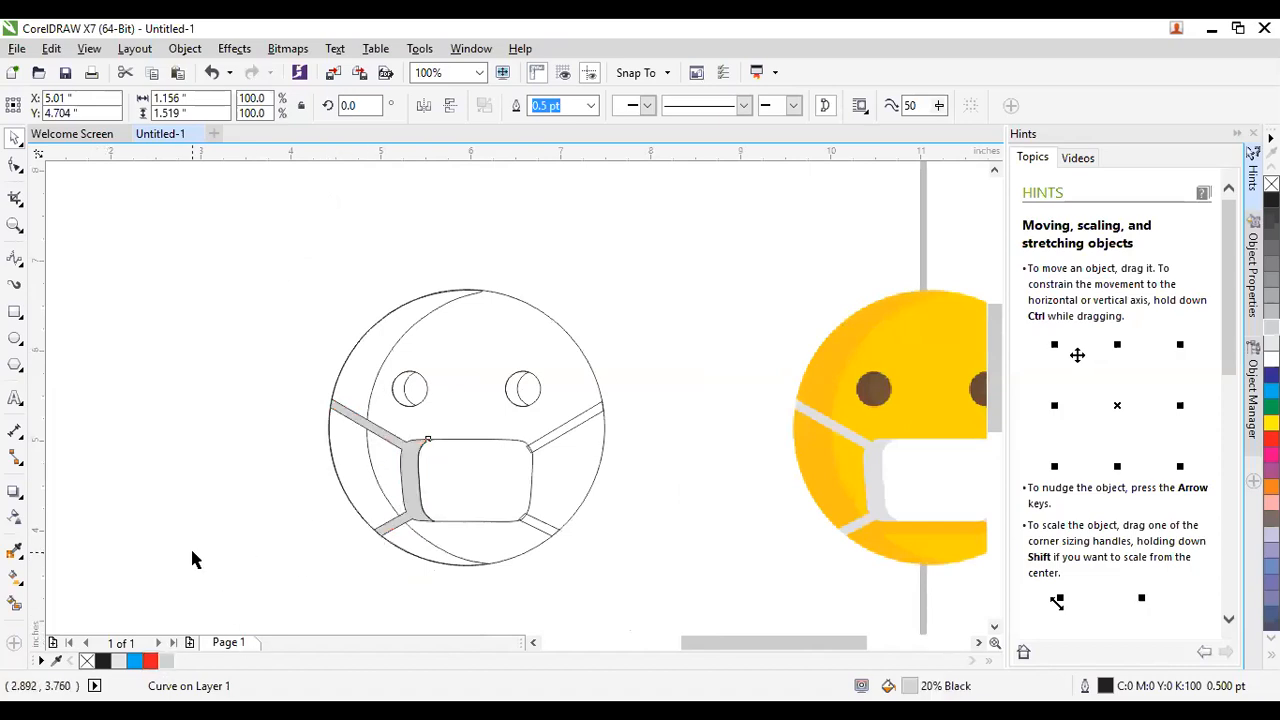
Fill the large face circle with yellow (C0 M0 Y100 K0).
click(378, 373)
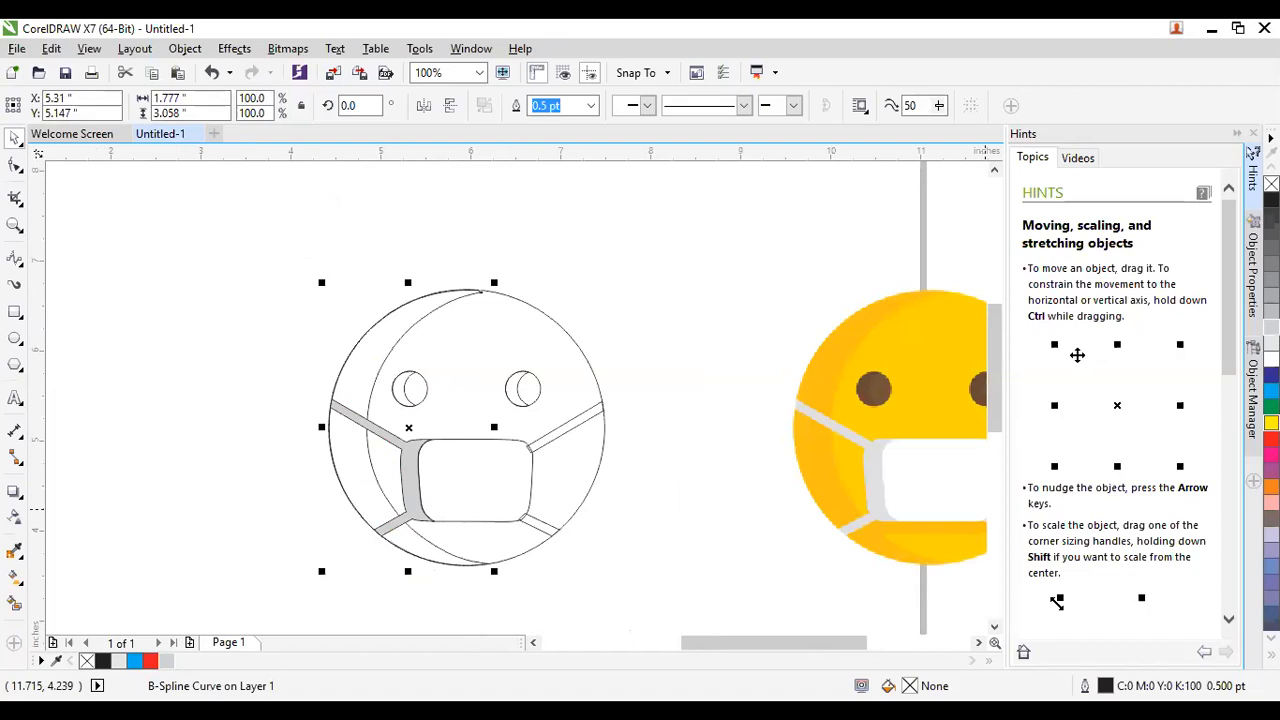
click(476, 333)
click(1271, 421)
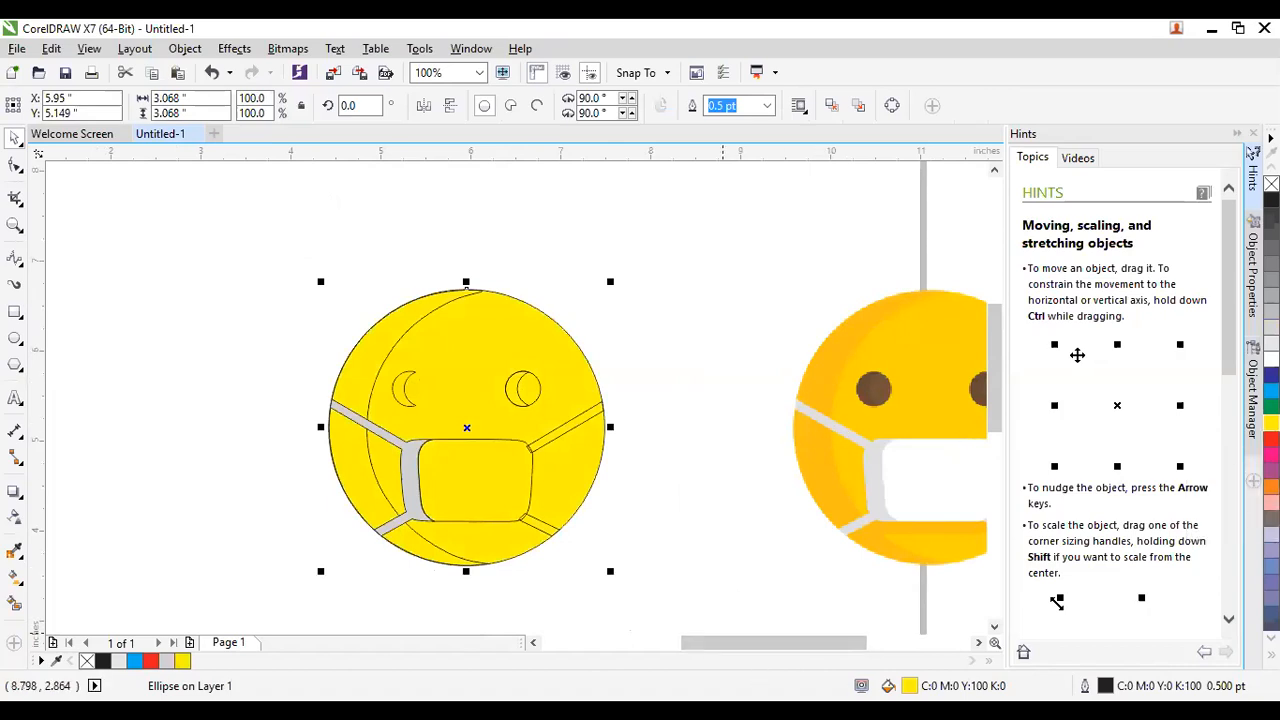
double_click(909, 686)
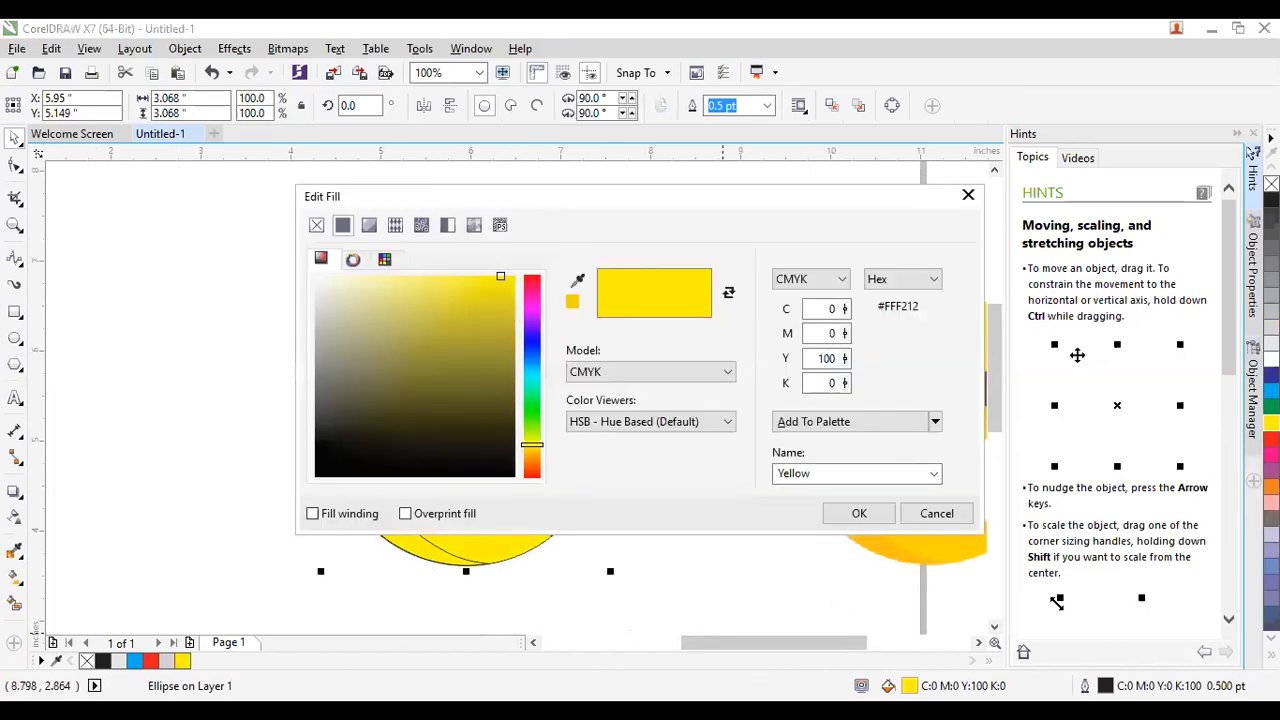
click(934, 513)
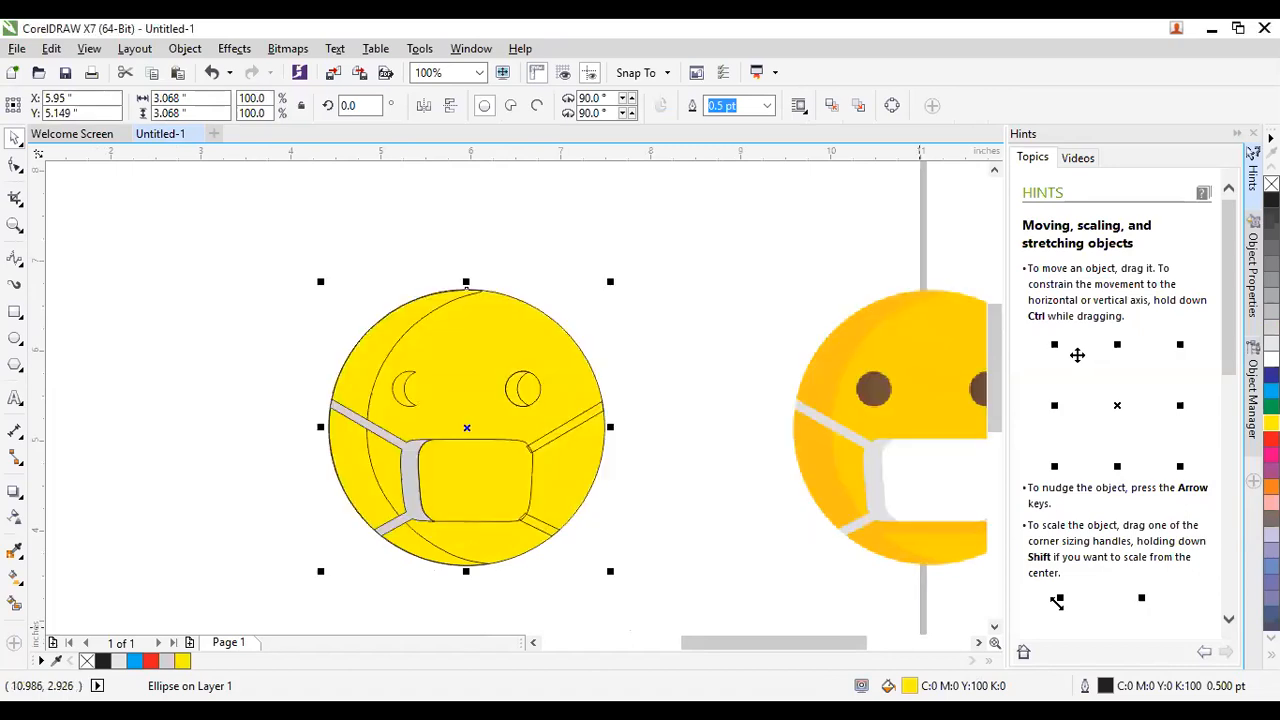
Edit the face circle's fill to a warmer yellow of C2 M11 Y100 K0.
double_click(909, 686)
click(531, 450)
click(532, 451)
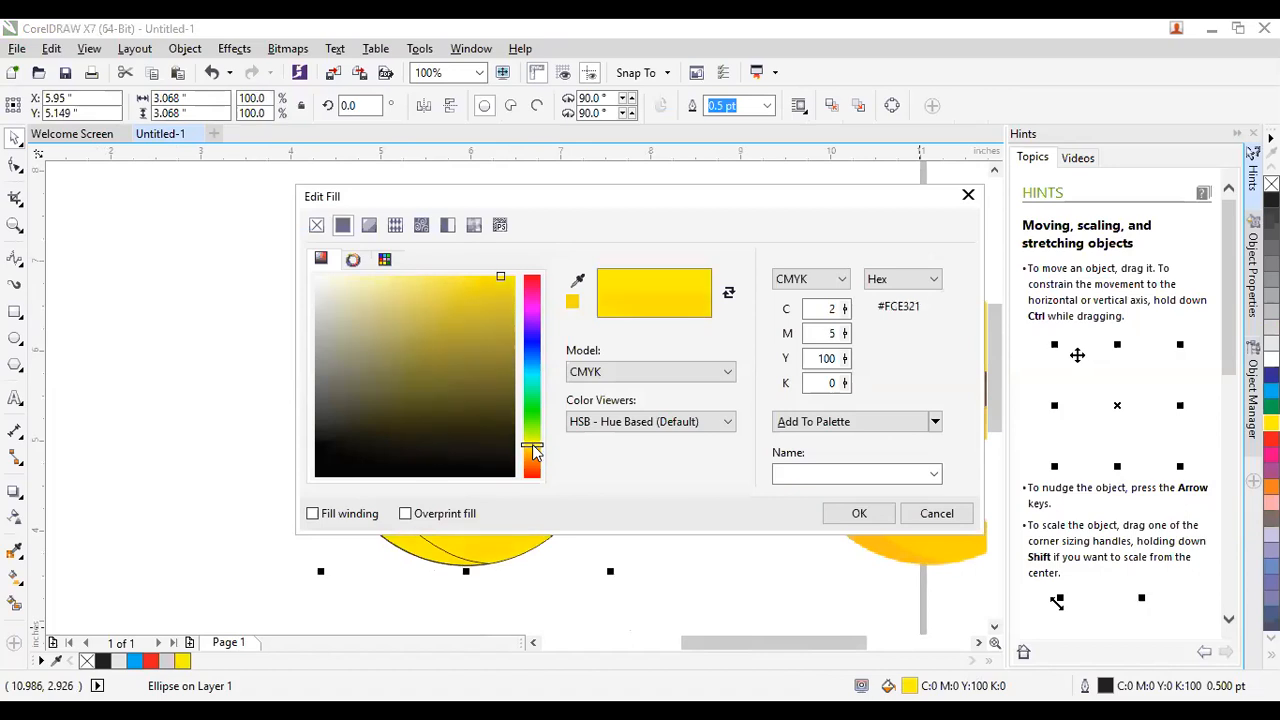
click(852, 512)
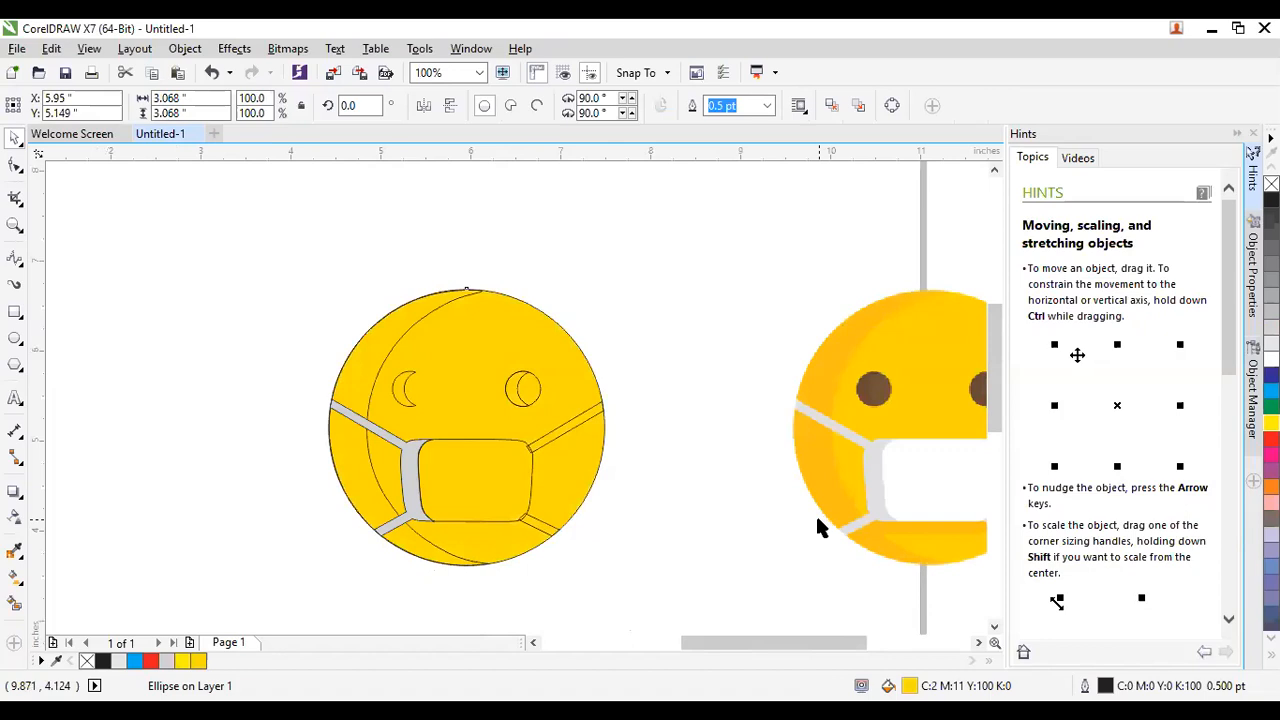
Sample the orange shading (#FBBF13) from the reference emoji and fill the crescent along the face's left edge with it.
drag(657, 338, 335, 428)
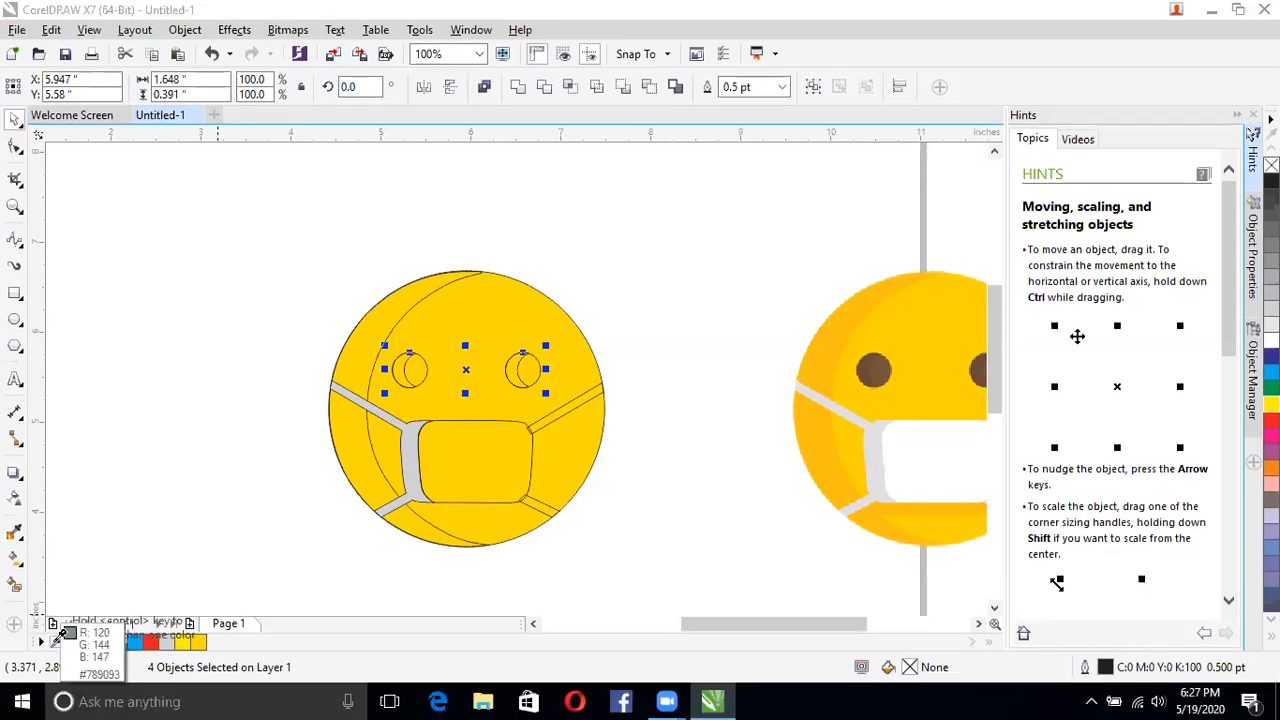
click(57, 661)
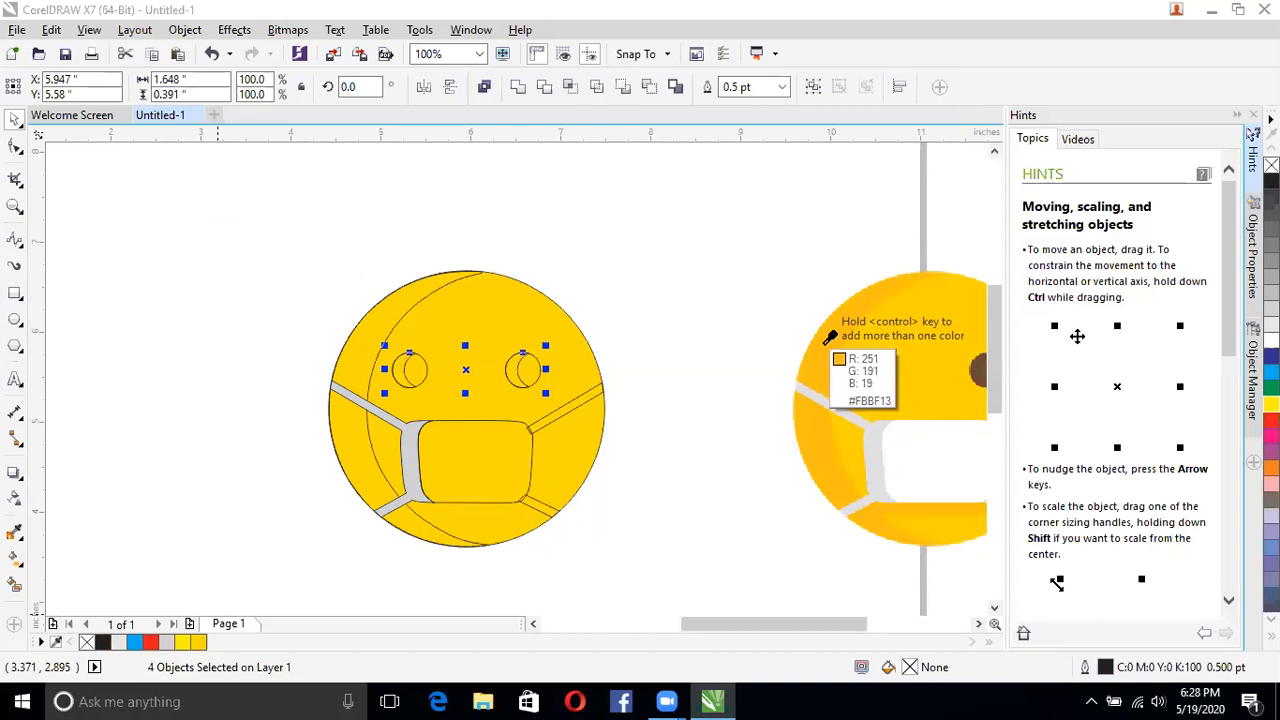
click(830, 337)
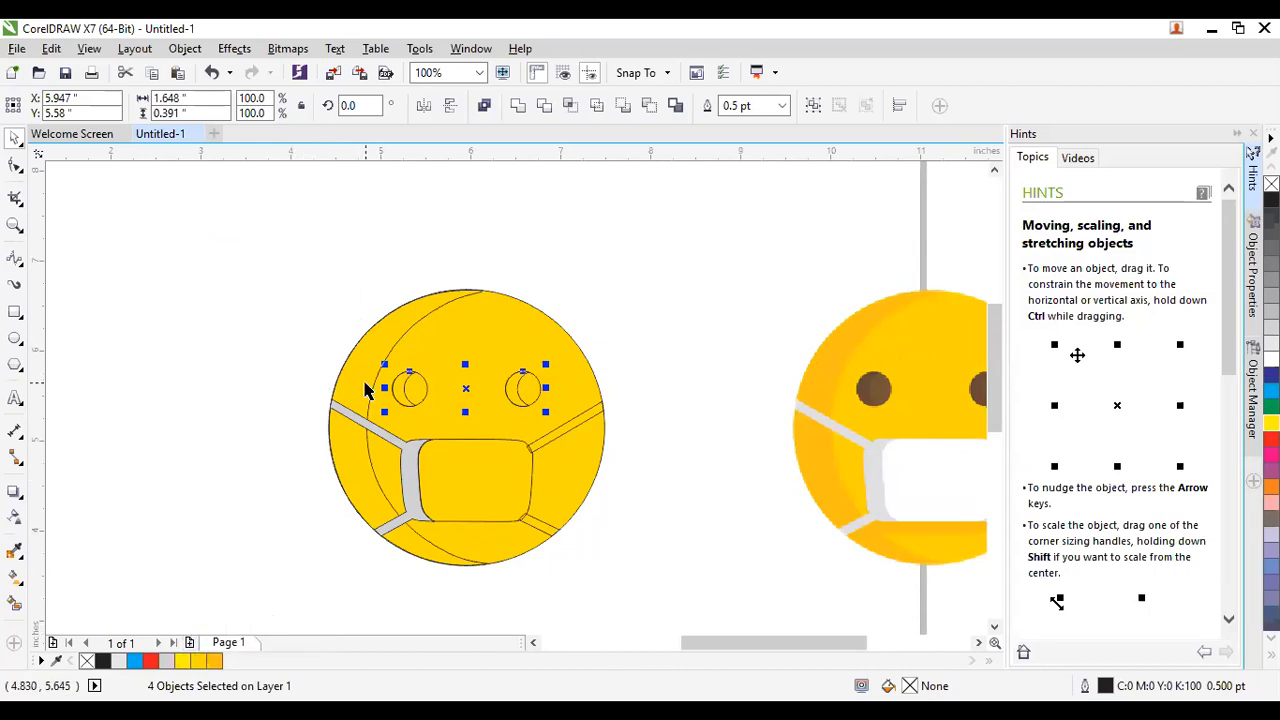
click(365, 390)
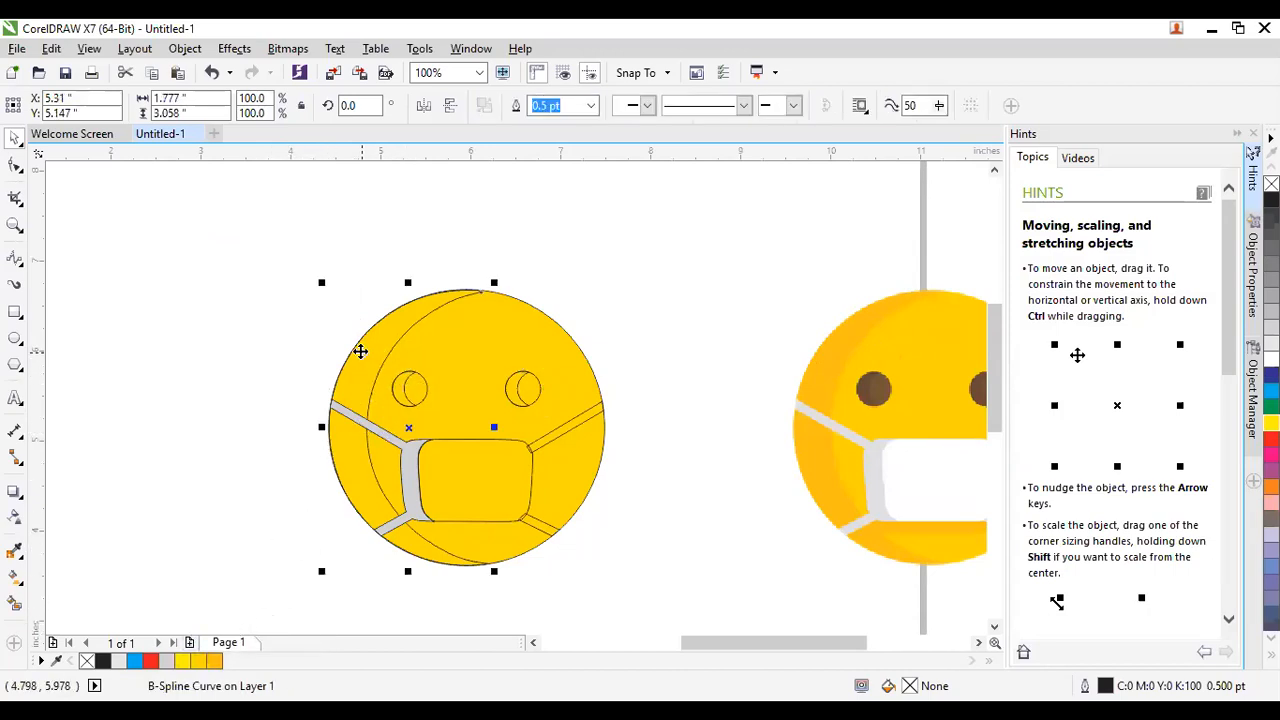
click(360, 351)
click(199, 504)
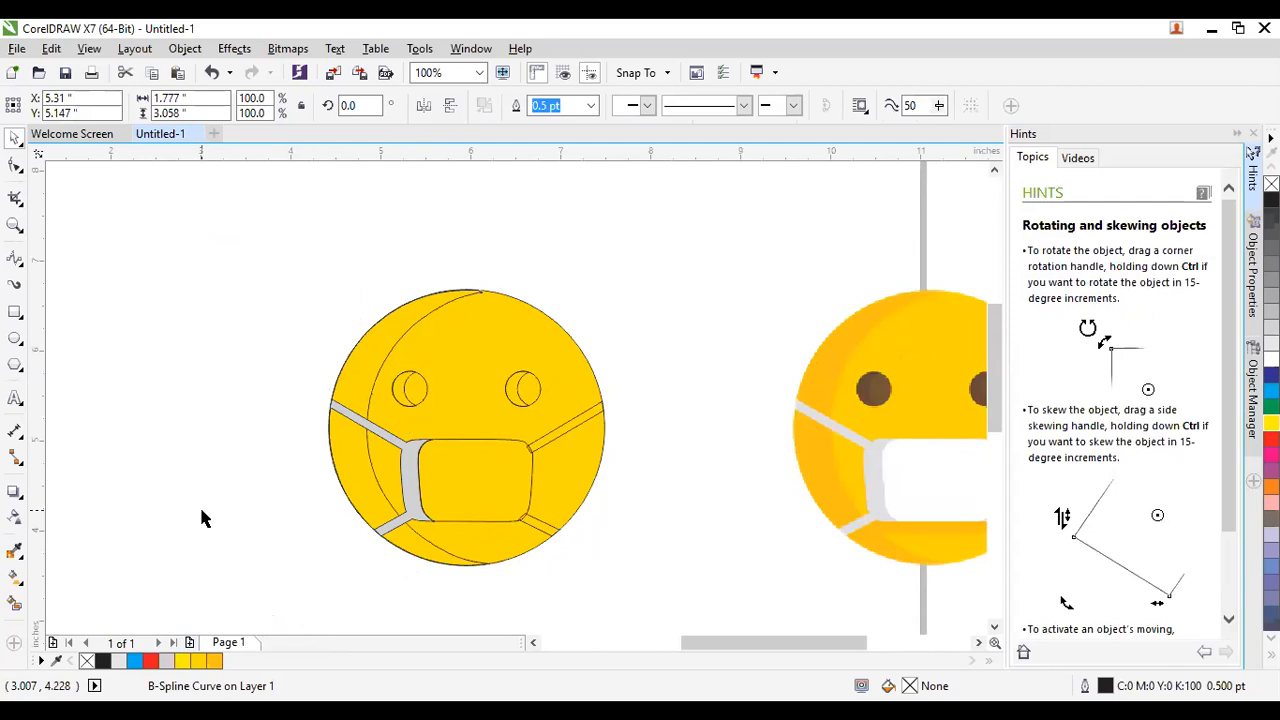
click(383, 330)
click(214, 660)
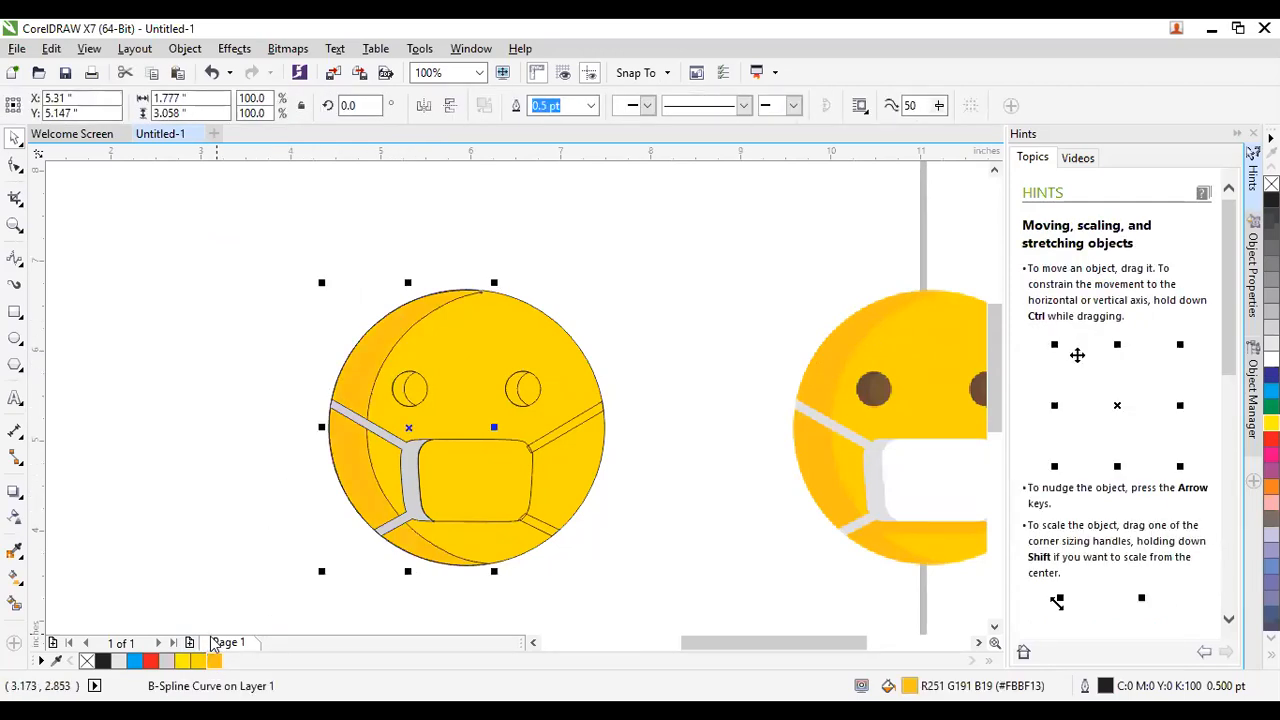
Sample the main face yellow (#FDD402) from the reference emoji and apply it to the face circle.
click(58, 662)
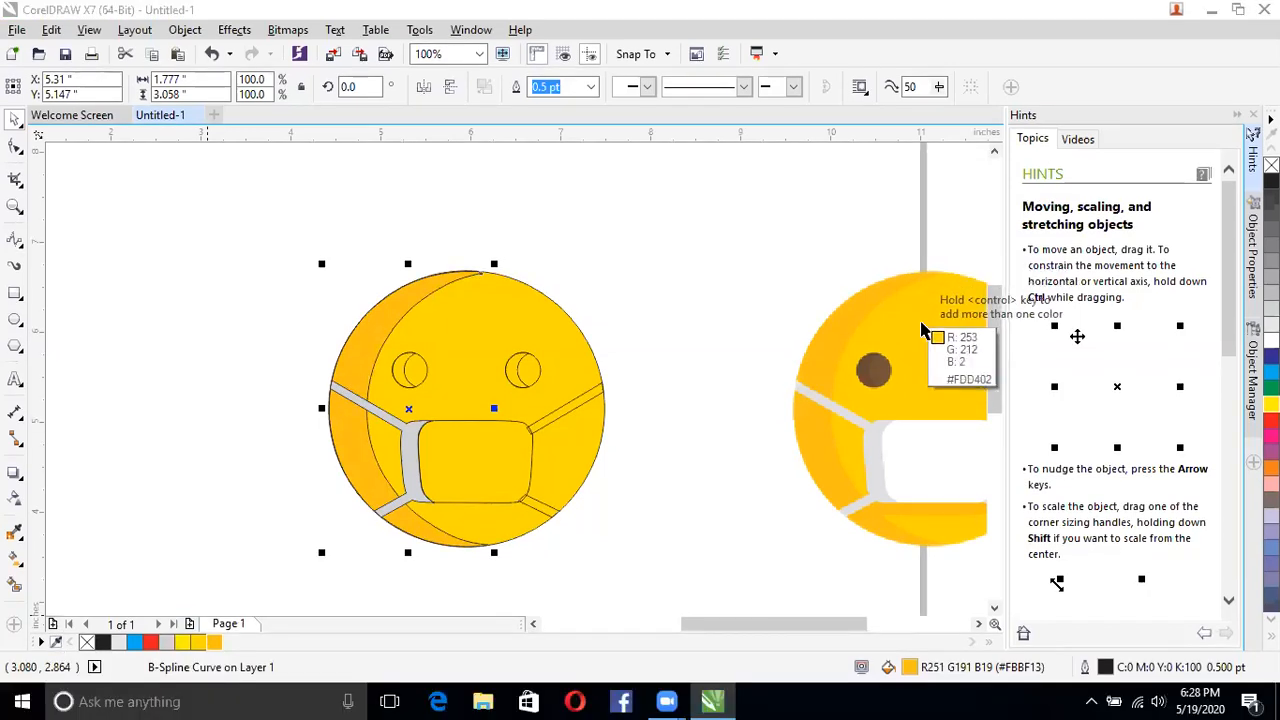
click(922, 330)
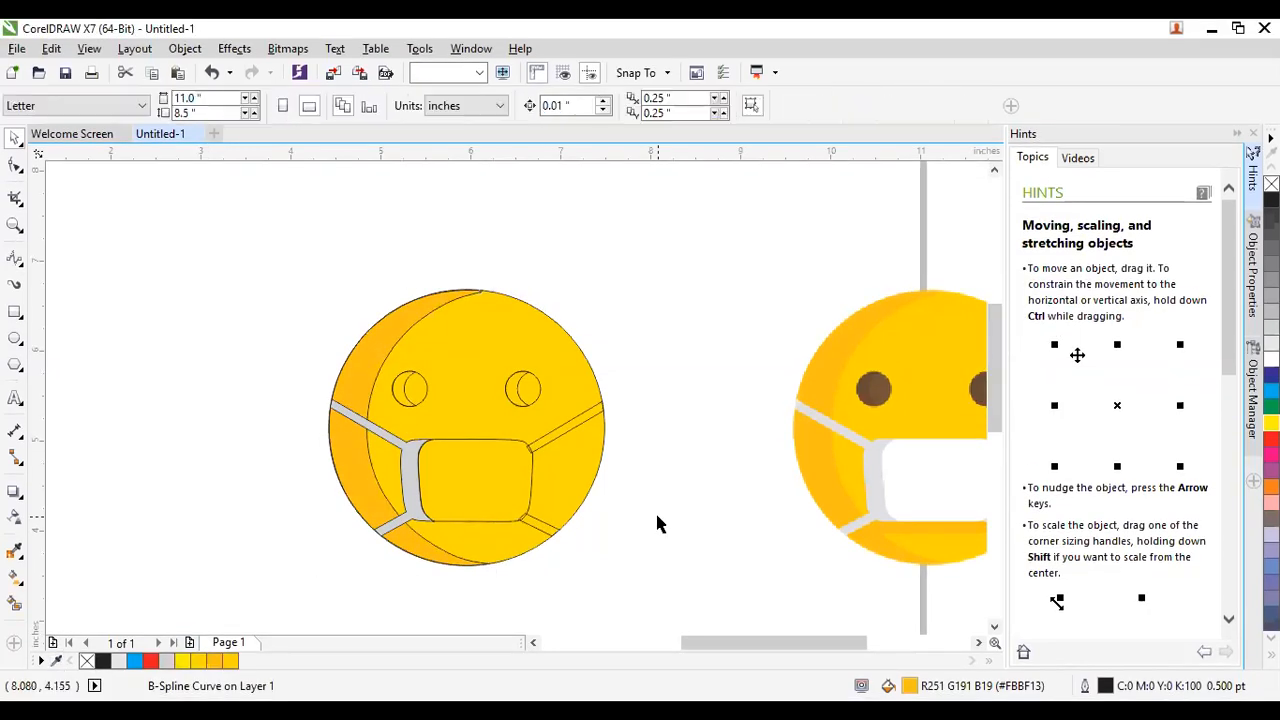
click(506, 295)
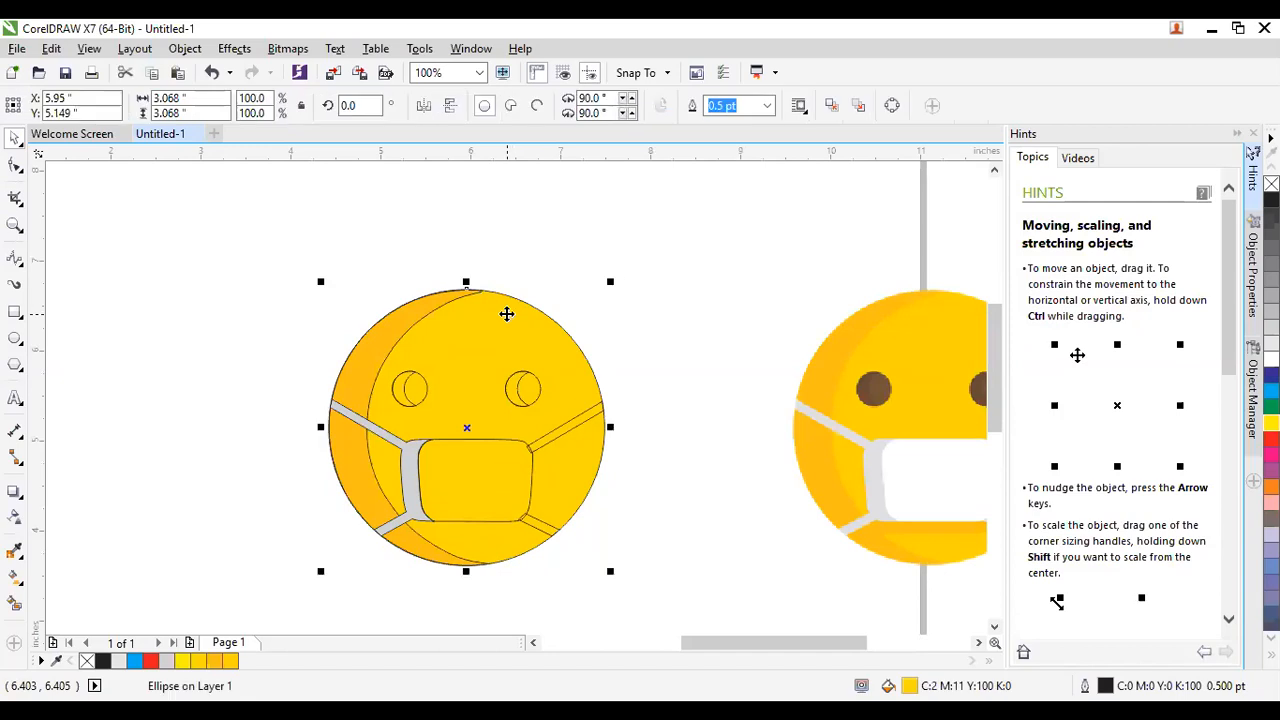
click(230, 664)
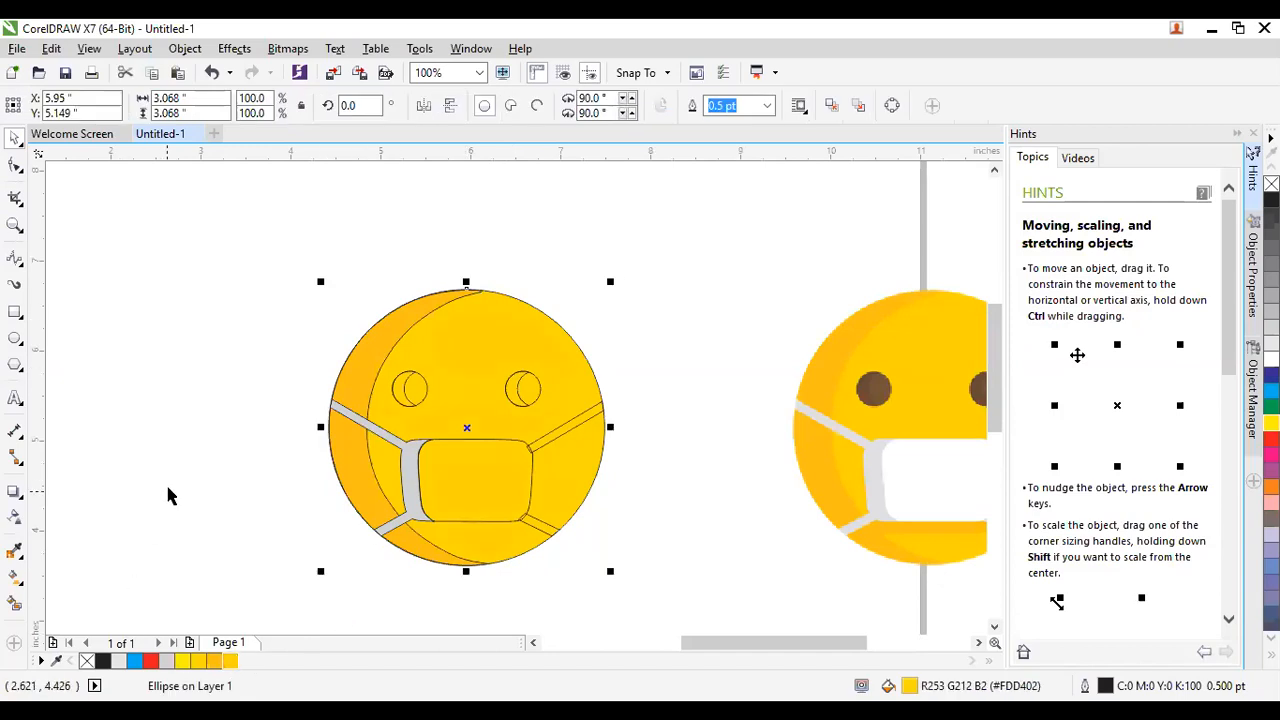
Sample the brown (#74563A) from the reference's left eye and fill the traced left eye circle with it.
click(57, 650)
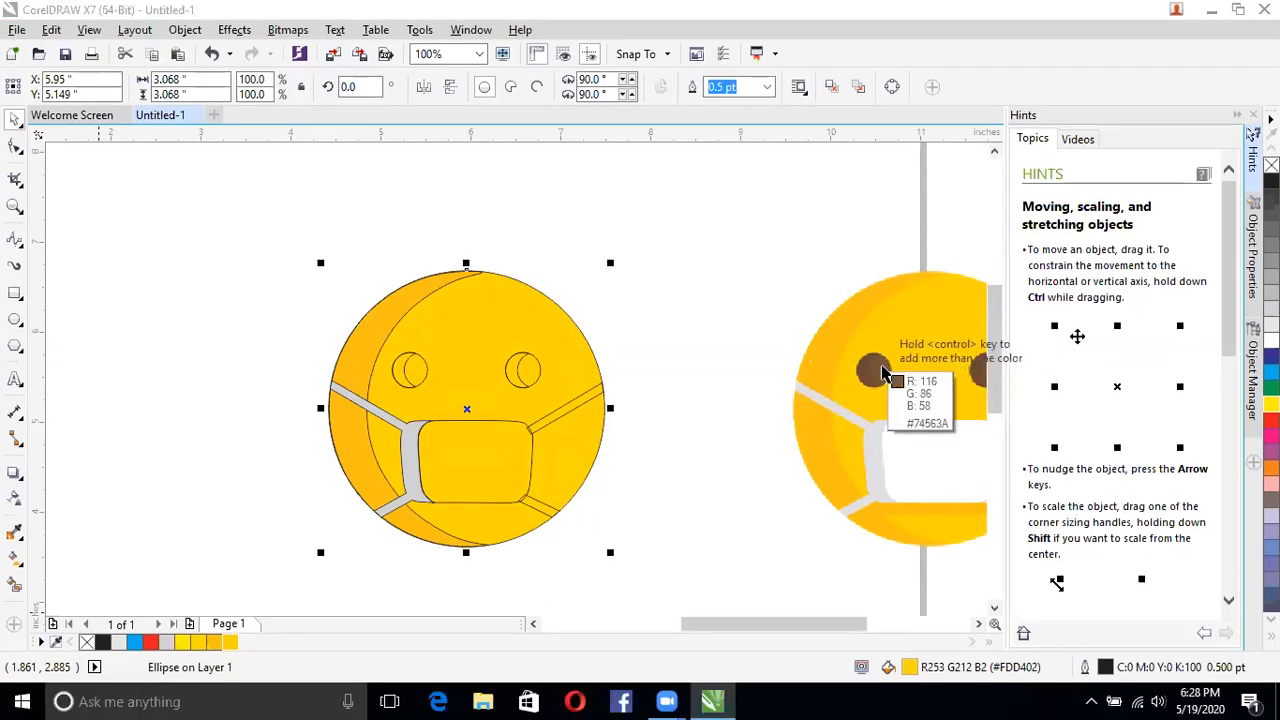
click(873, 390)
click(419, 392)
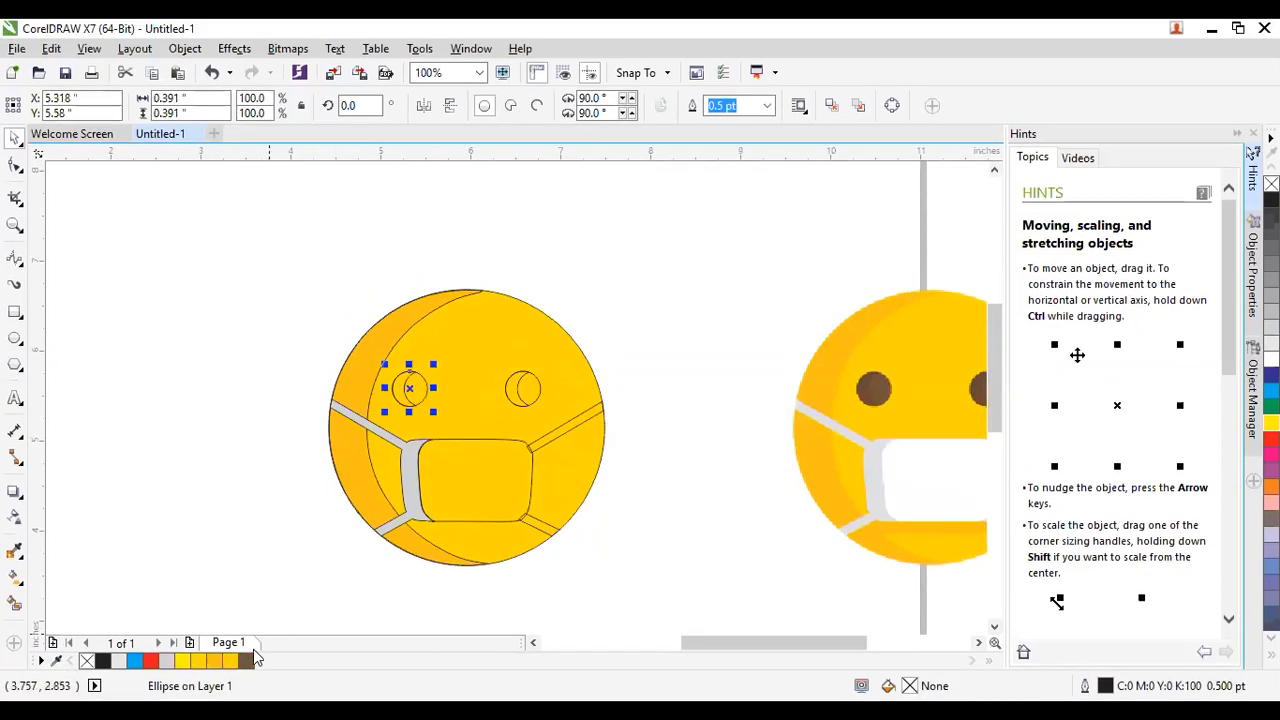
click(246, 660)
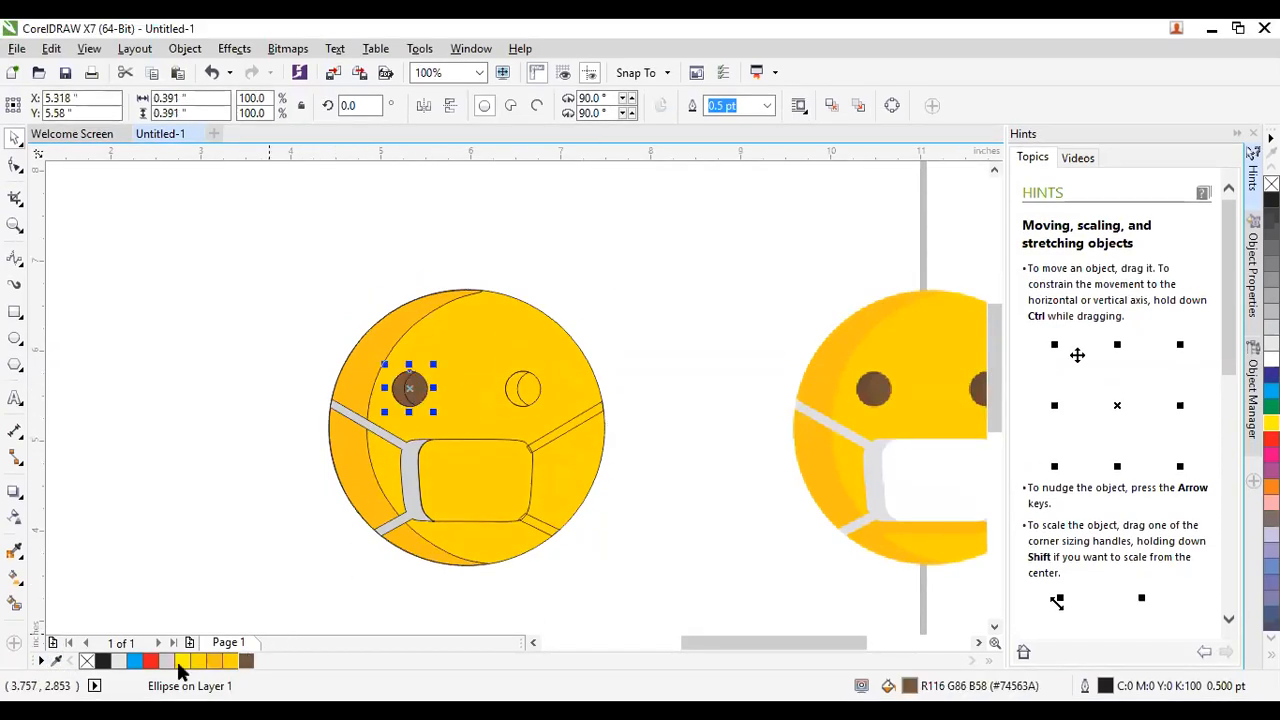
Sample the darker brown (#674B34) from the reference eye and fill the left eye's crescent with it.
click(55, 661)
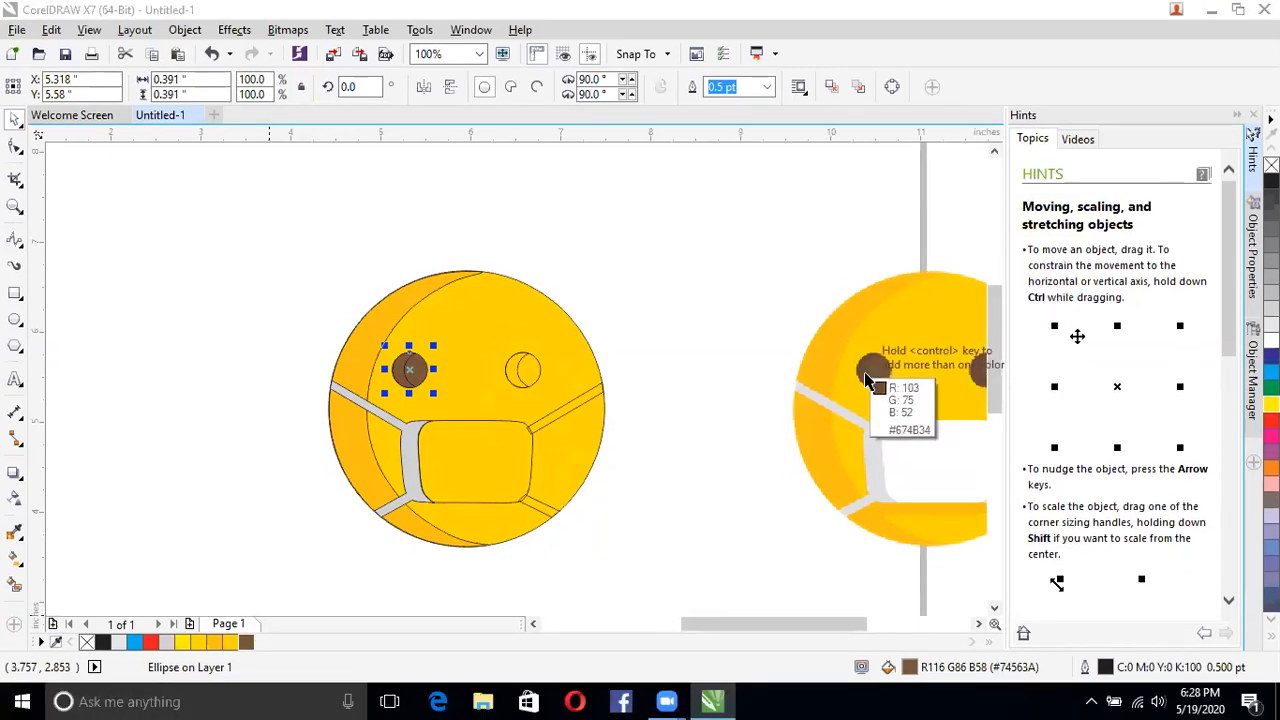
click(865, 380)
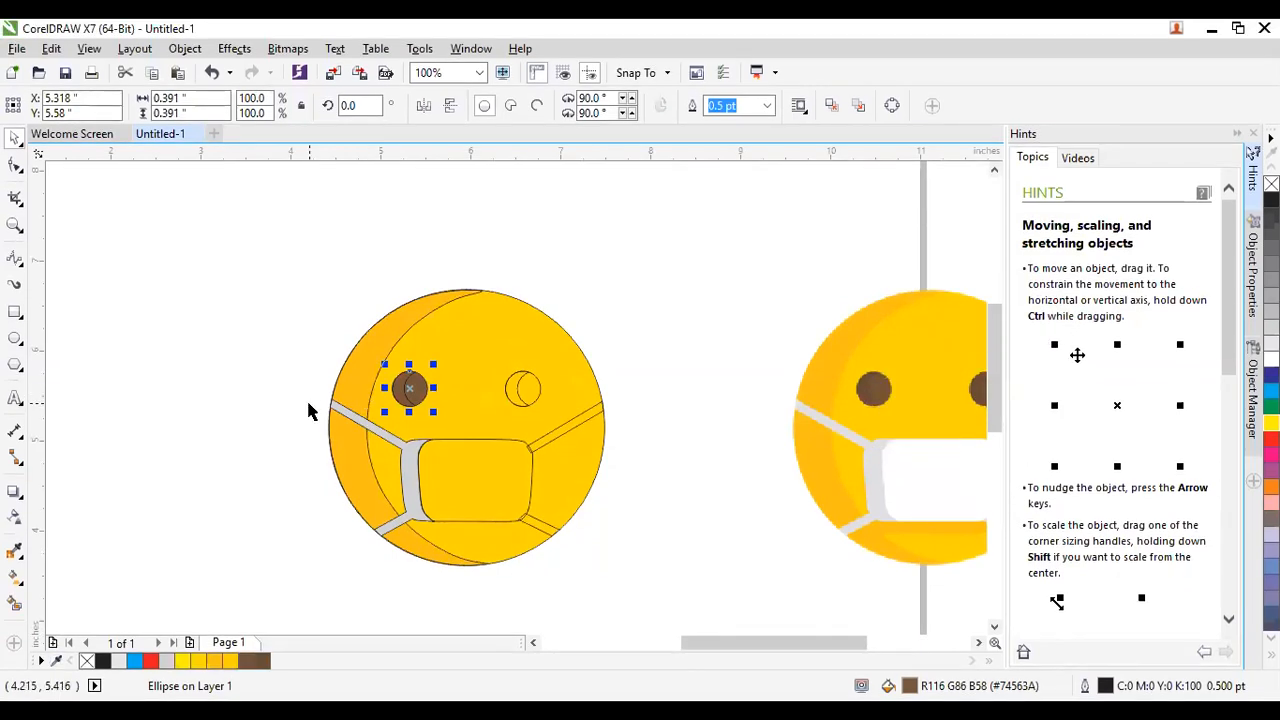
click(306, 380)
click(399, 367)
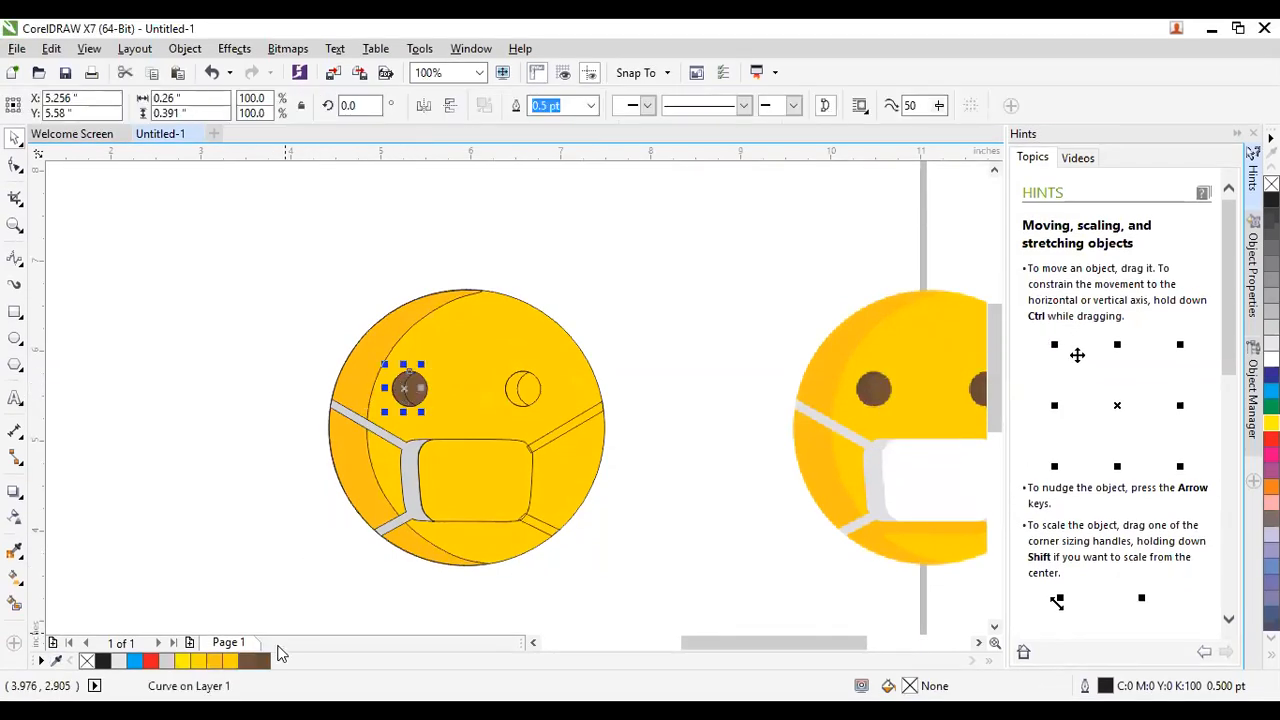
click(262, 660)
Fill the right eye's circle and crescent with the two browns sampled from the reference eye.
click(517, 395)
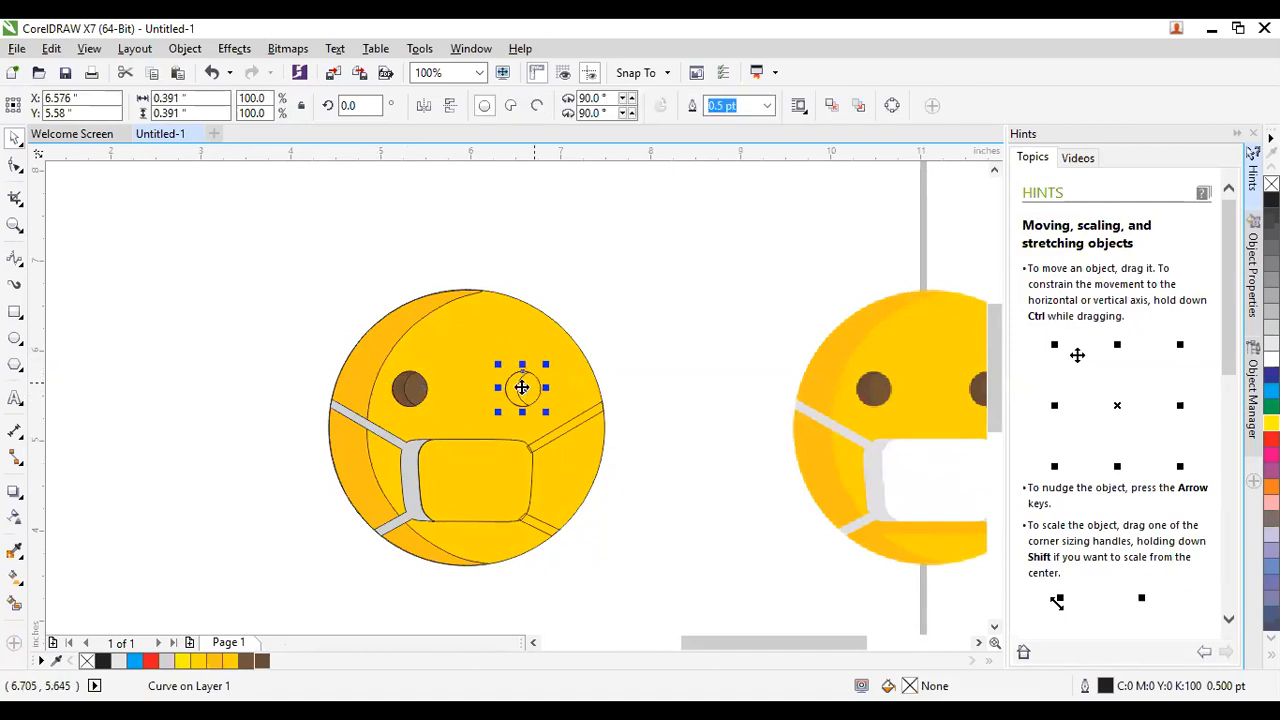
click(262, 660)
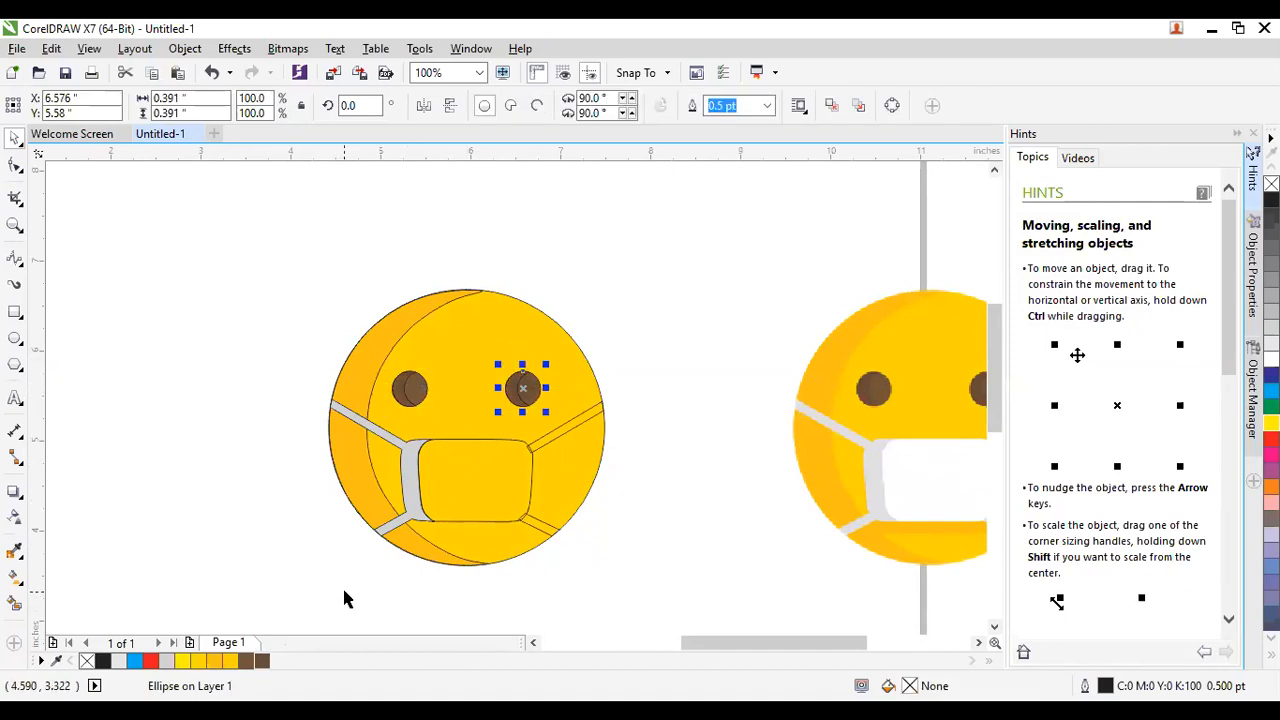
click(634, 506)
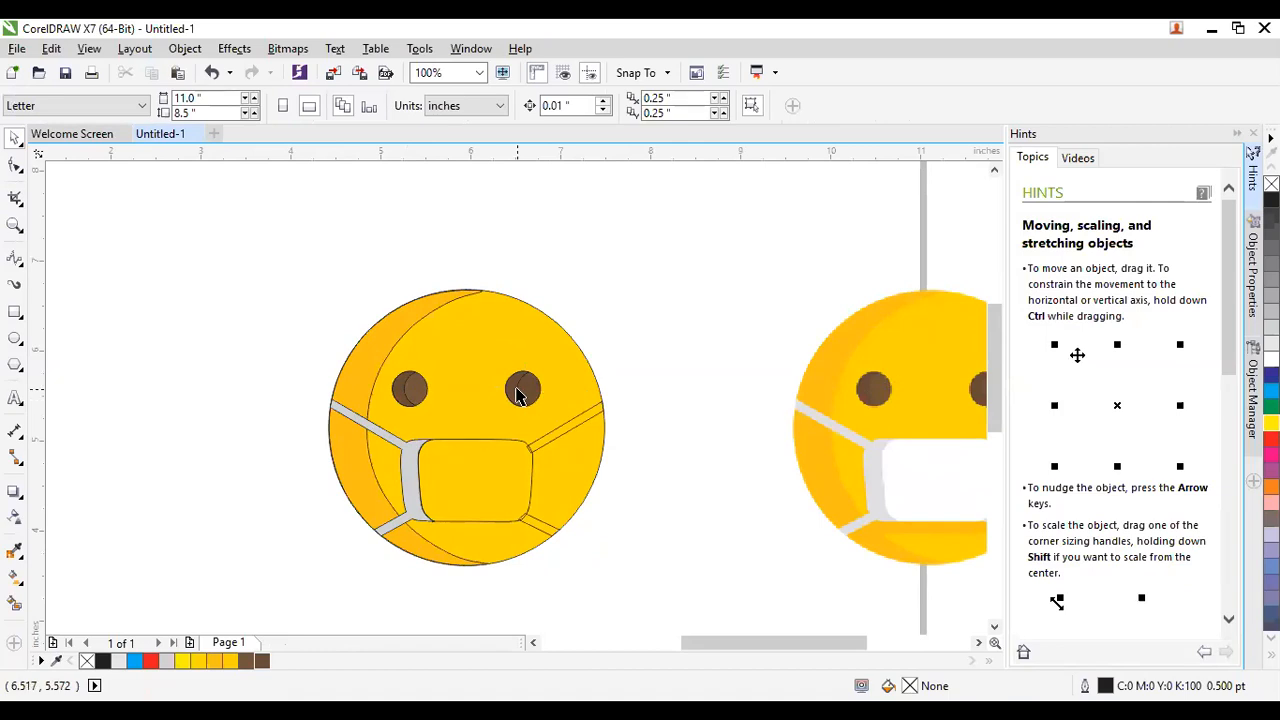
click(514, 390)
click(606, 400)
click(520, 390)
click(769, 375)
click(536, 389)
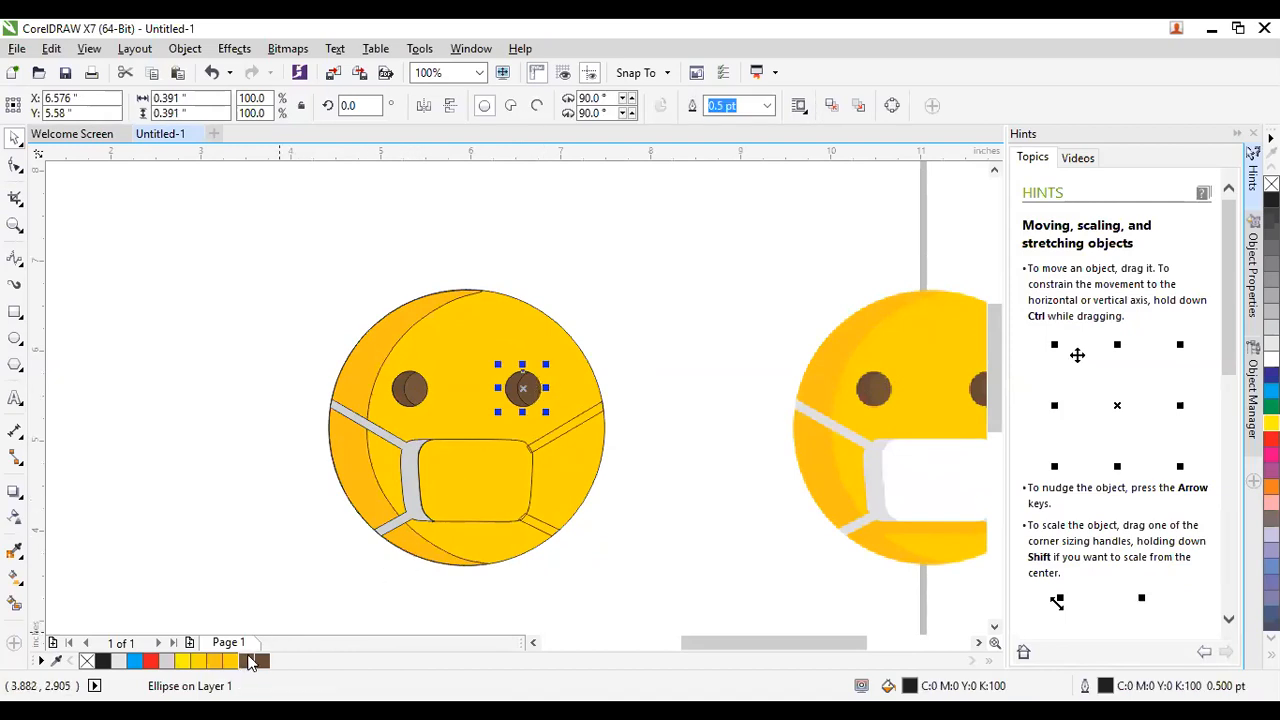
click(251, 520)
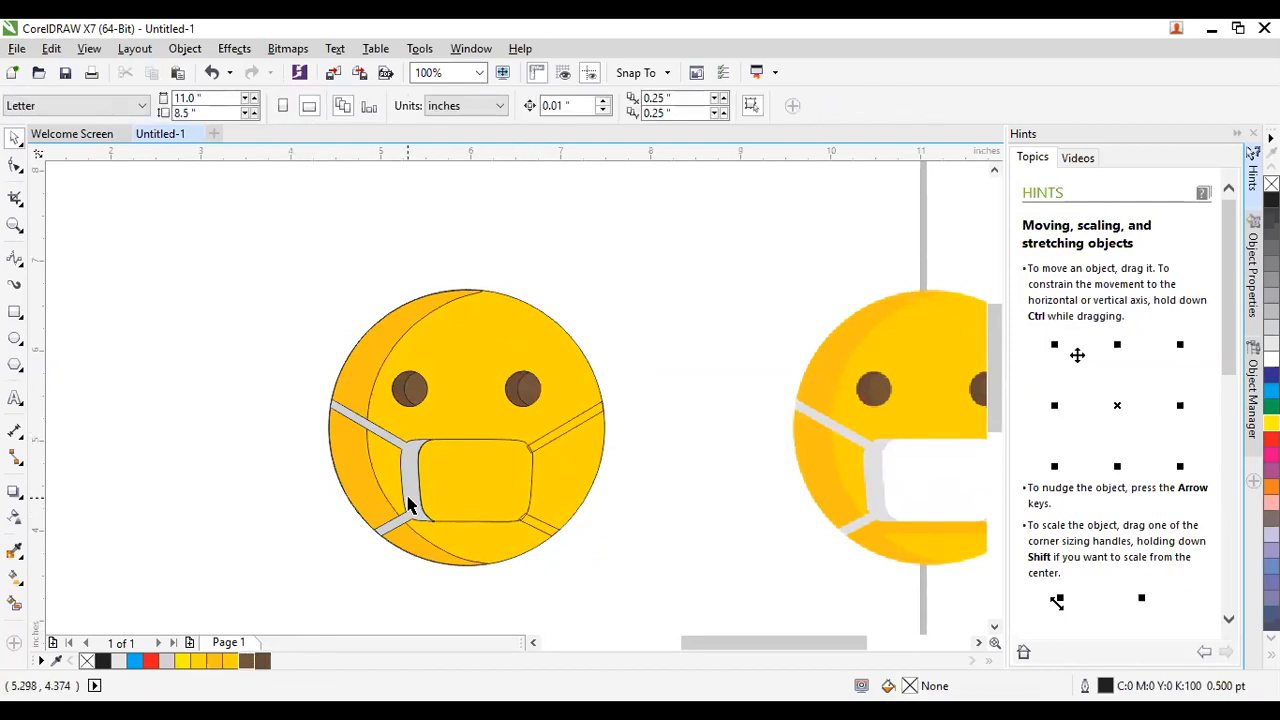
Fill the front panel of the mask with white.
click(410, 503)
click(1271, 359)
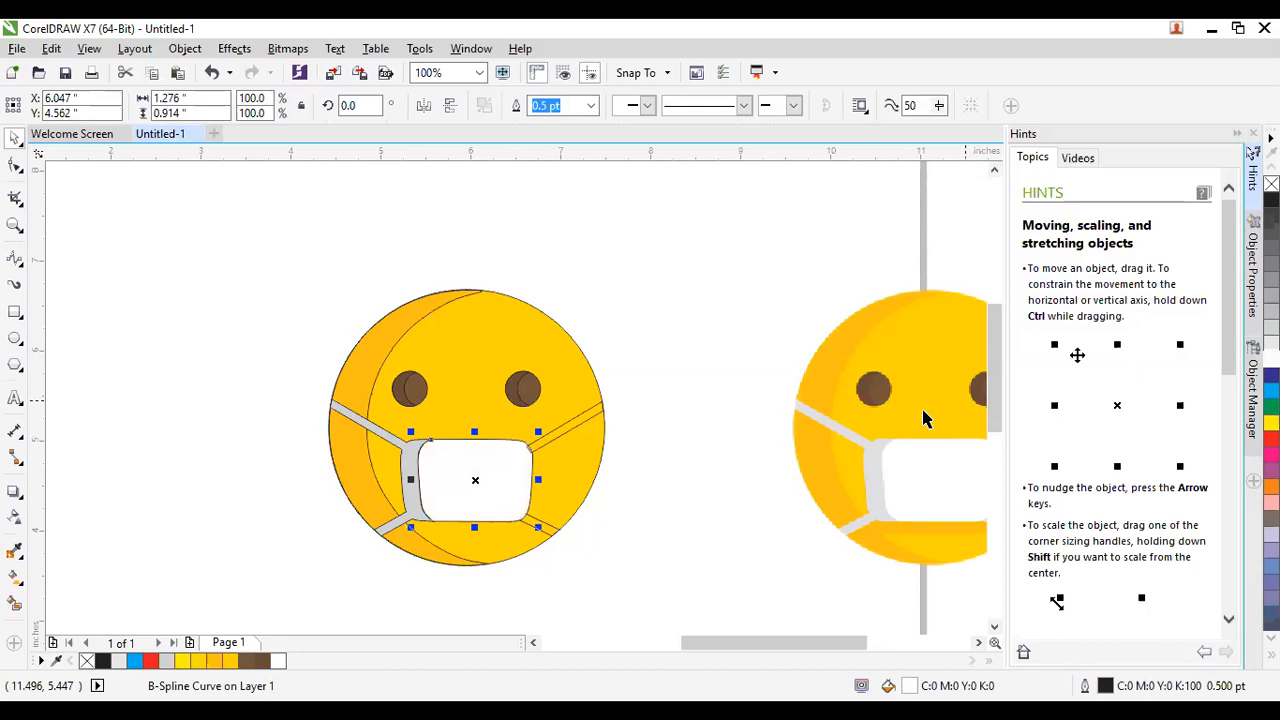
click(633, 545)
Apply the light grey sampled from the reference mask to the welded left straps and side strip.
scroll(525, 541, down, 1)
scroll(530, 522, up, 2)
scroll(517, 529, down, 2)
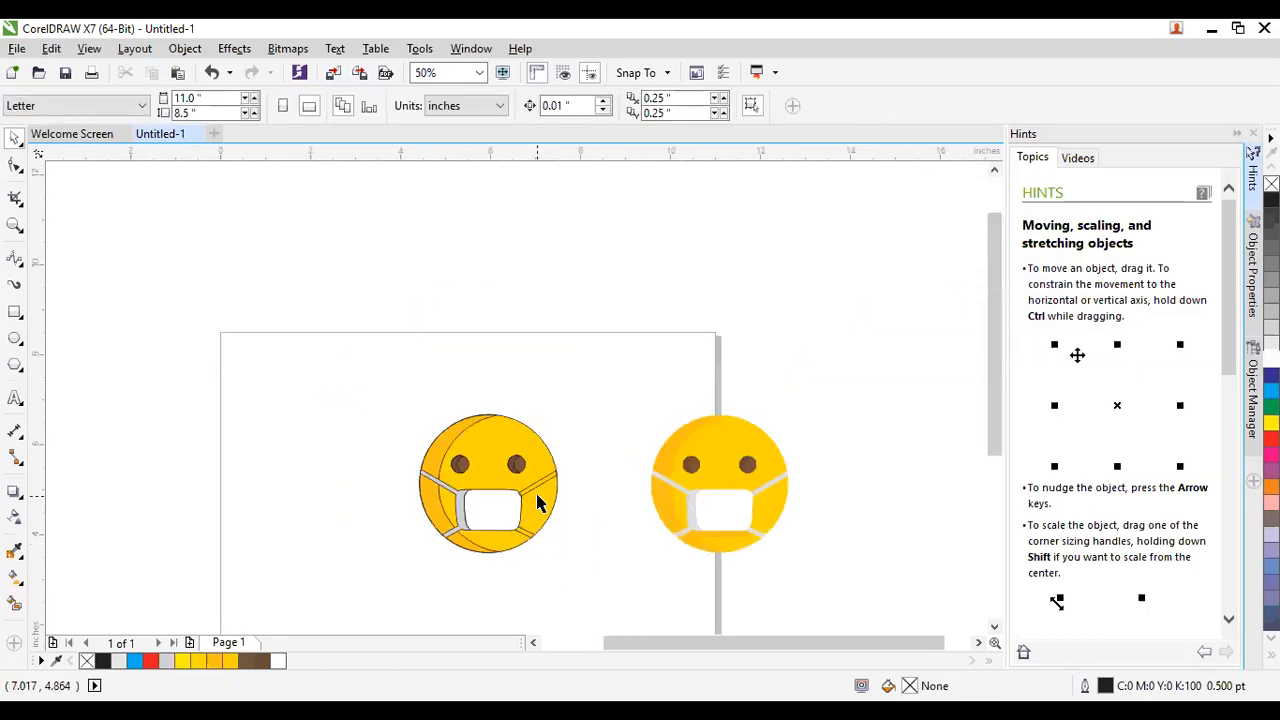
scroll(535, 505, up, 1)
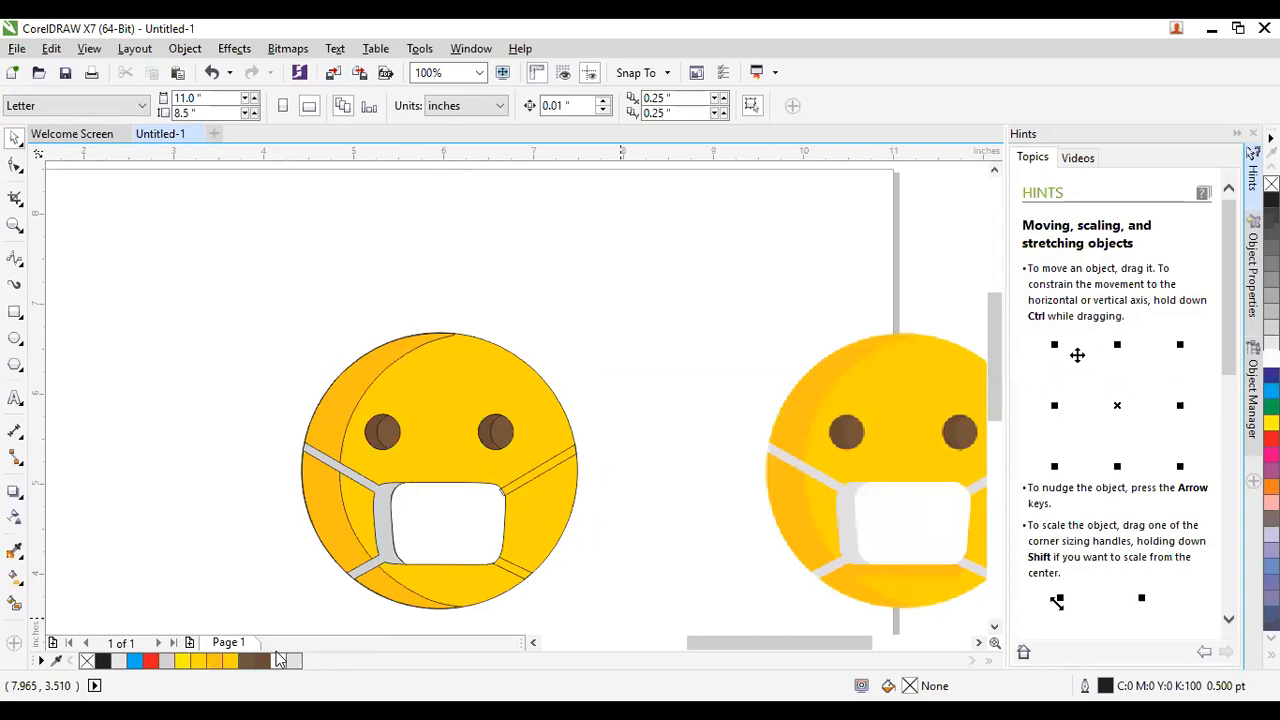
click(294, 660)
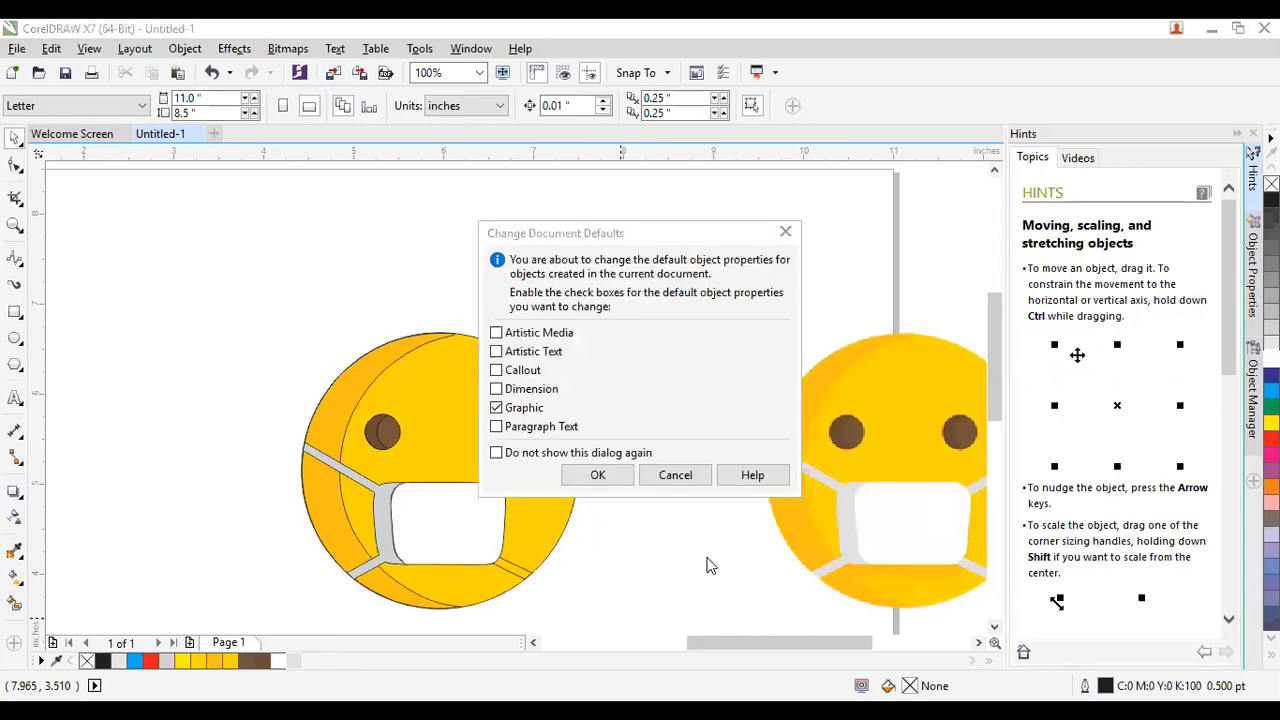
click(674, 475)
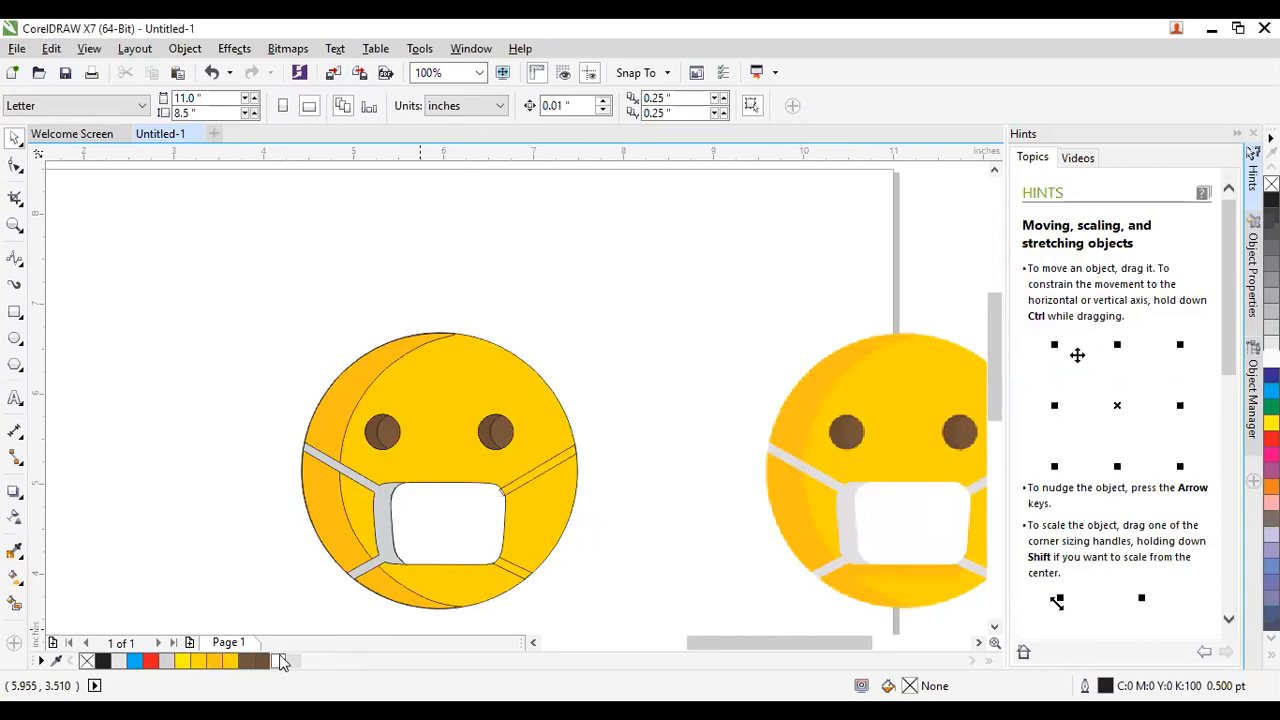
click(375, 540)
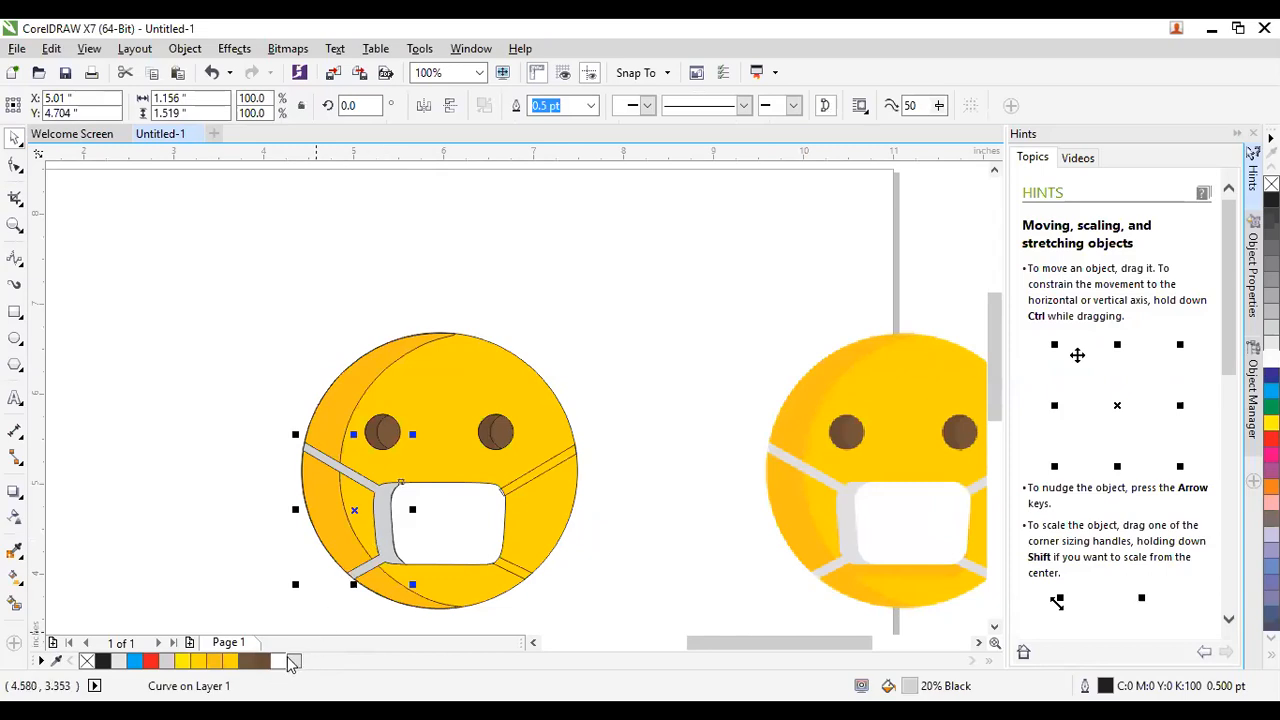
click(280, 660)
Fill the lower-right and upper-right mask straps with the sampled light grey (#E0E0E2).
click(517, 573)
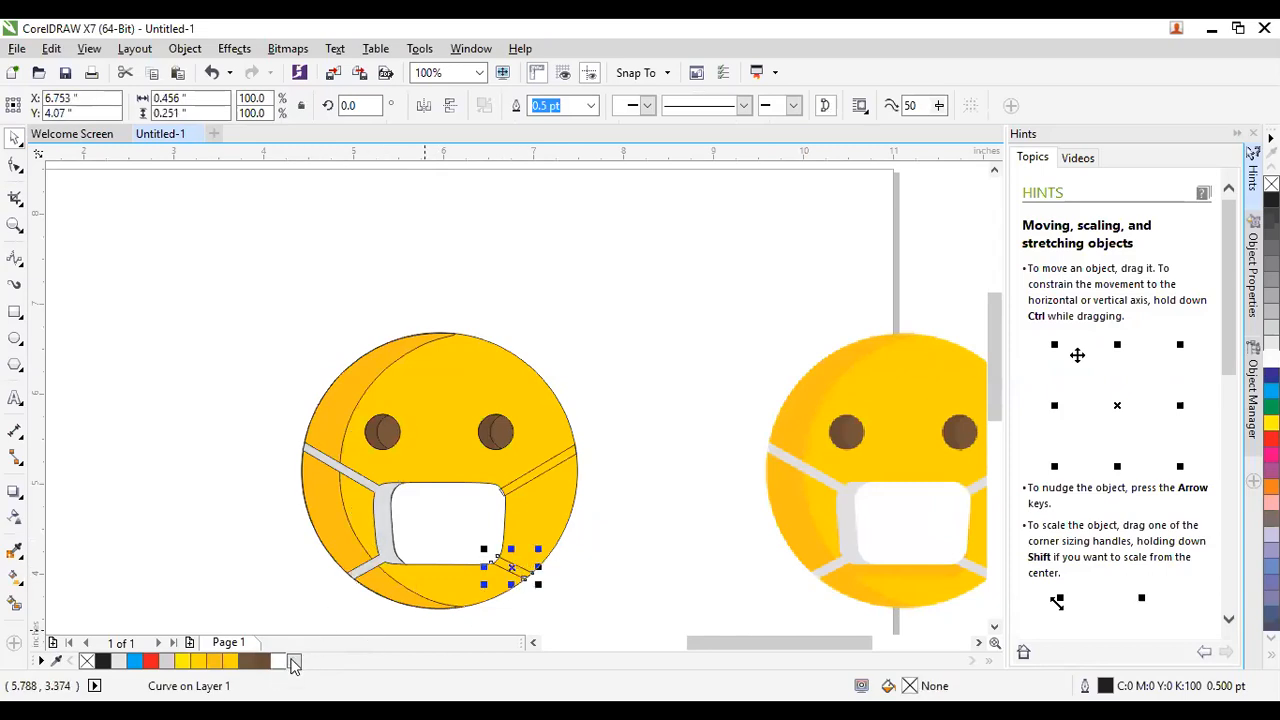
click(507, 492)
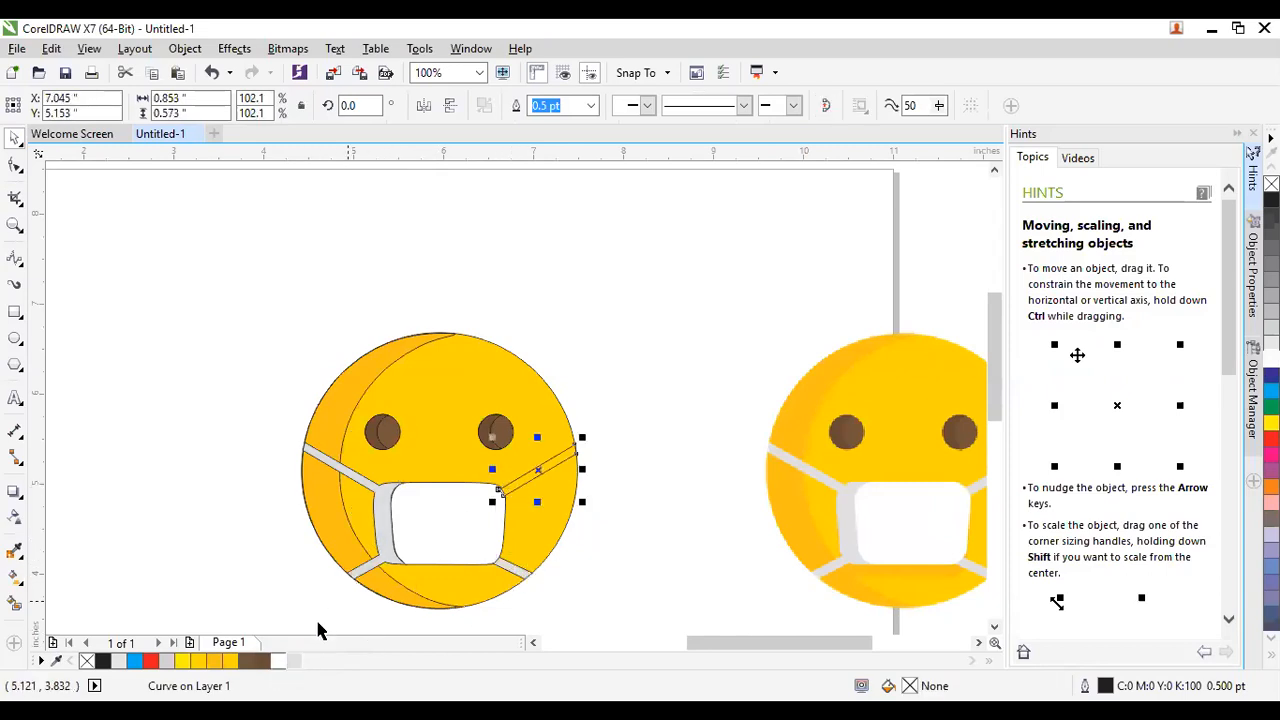
click(280, 660)
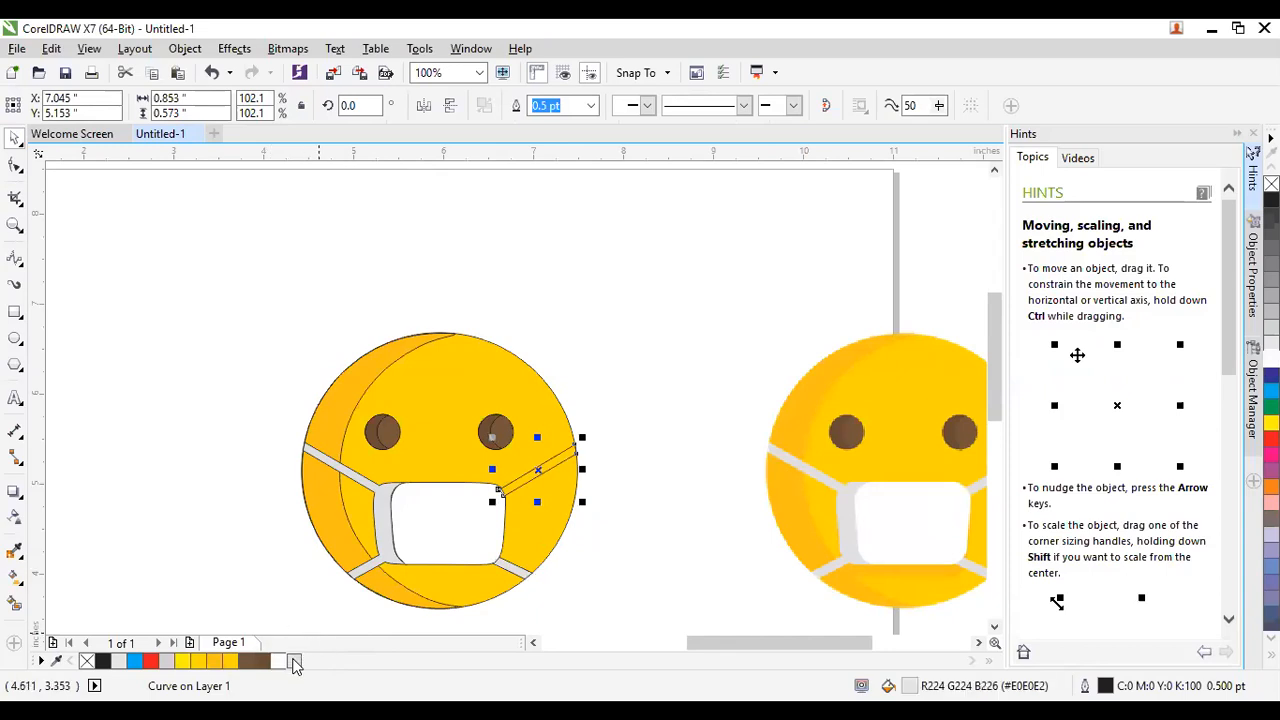
click(827, 102)
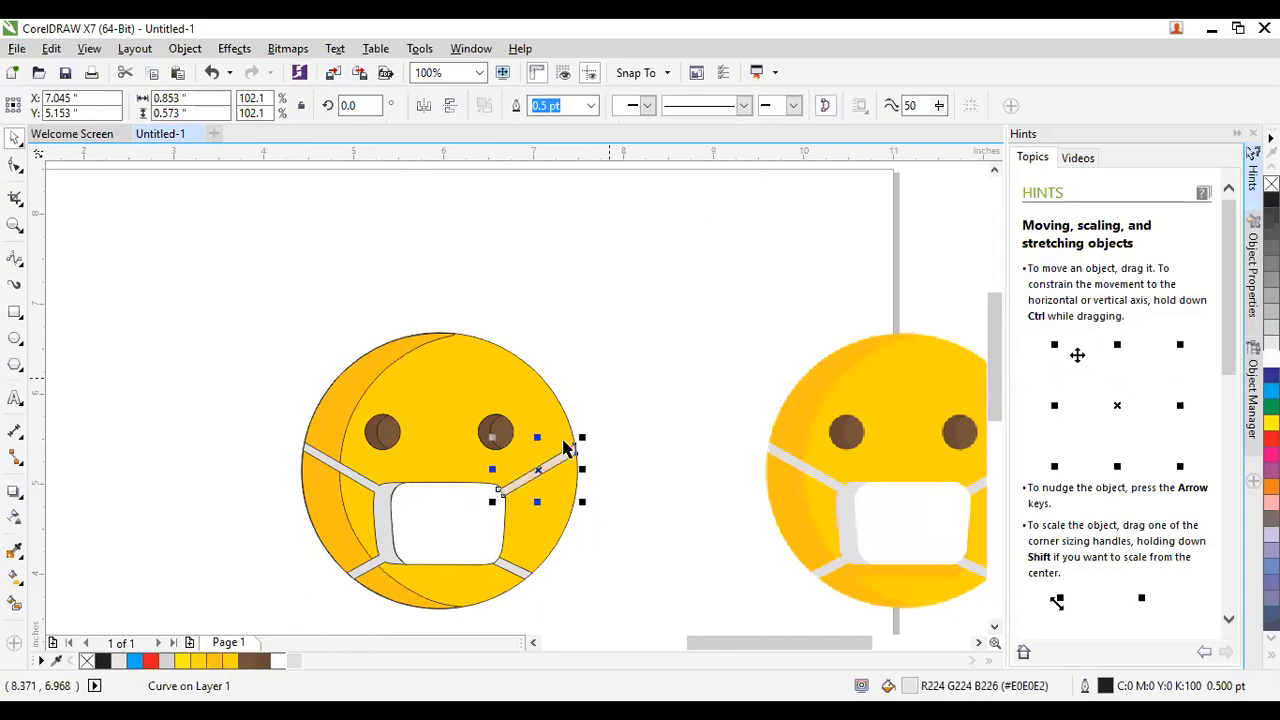
click(697, 310)
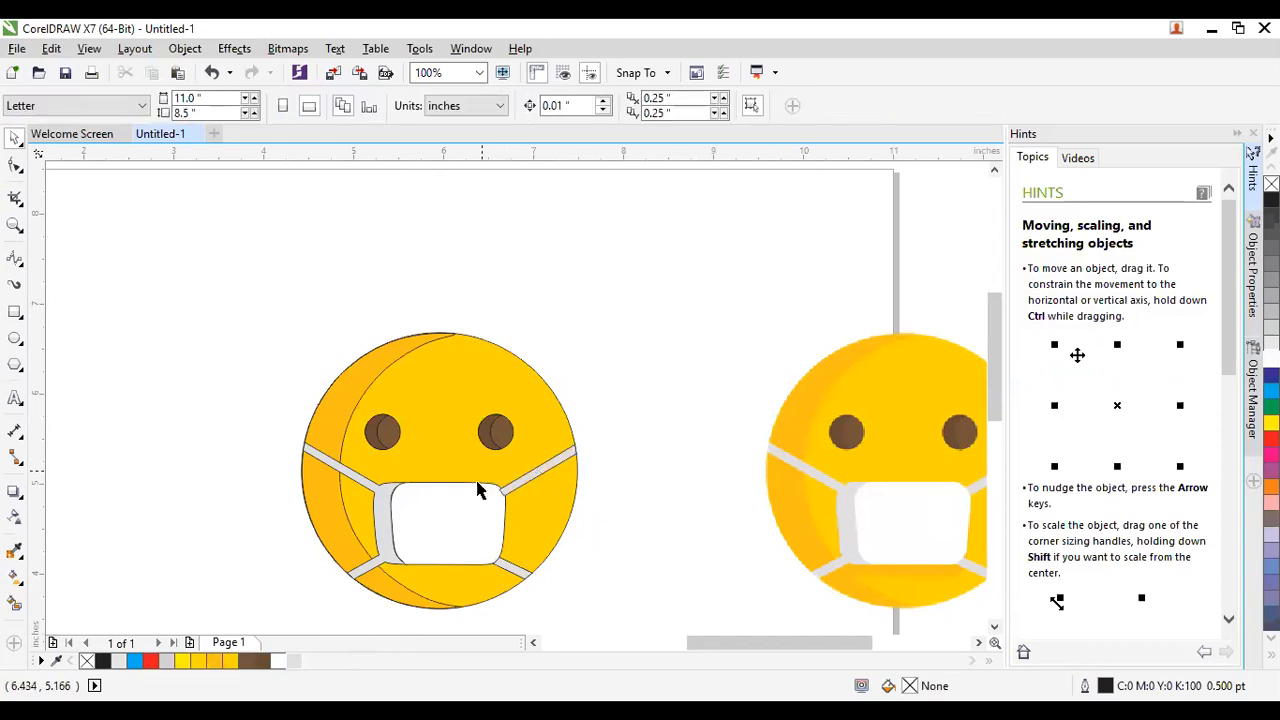
Bring the white front panel of the mask to the front of the page so it covers the right strap ends.
scroll(467, 522, up, 1)
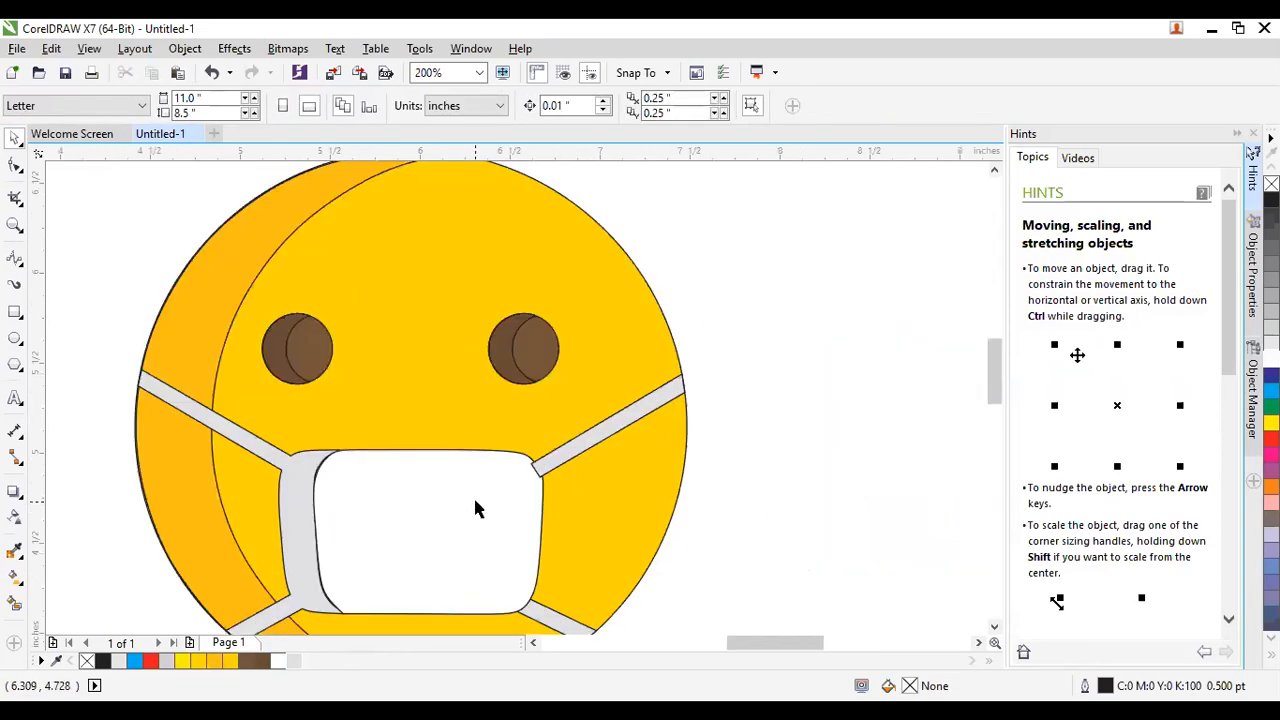
scroll(474, 508, up, 1)
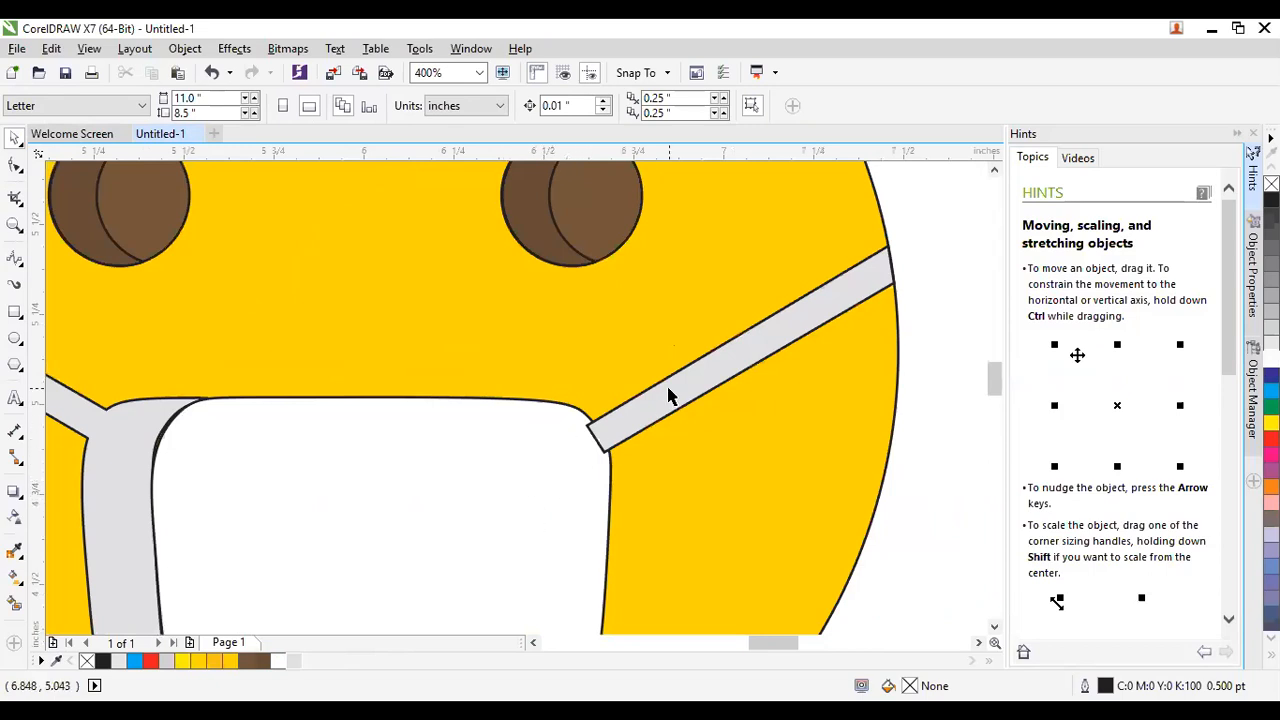
scroll(594, 356, down, 1)
scroll(627, 510, up, 1)
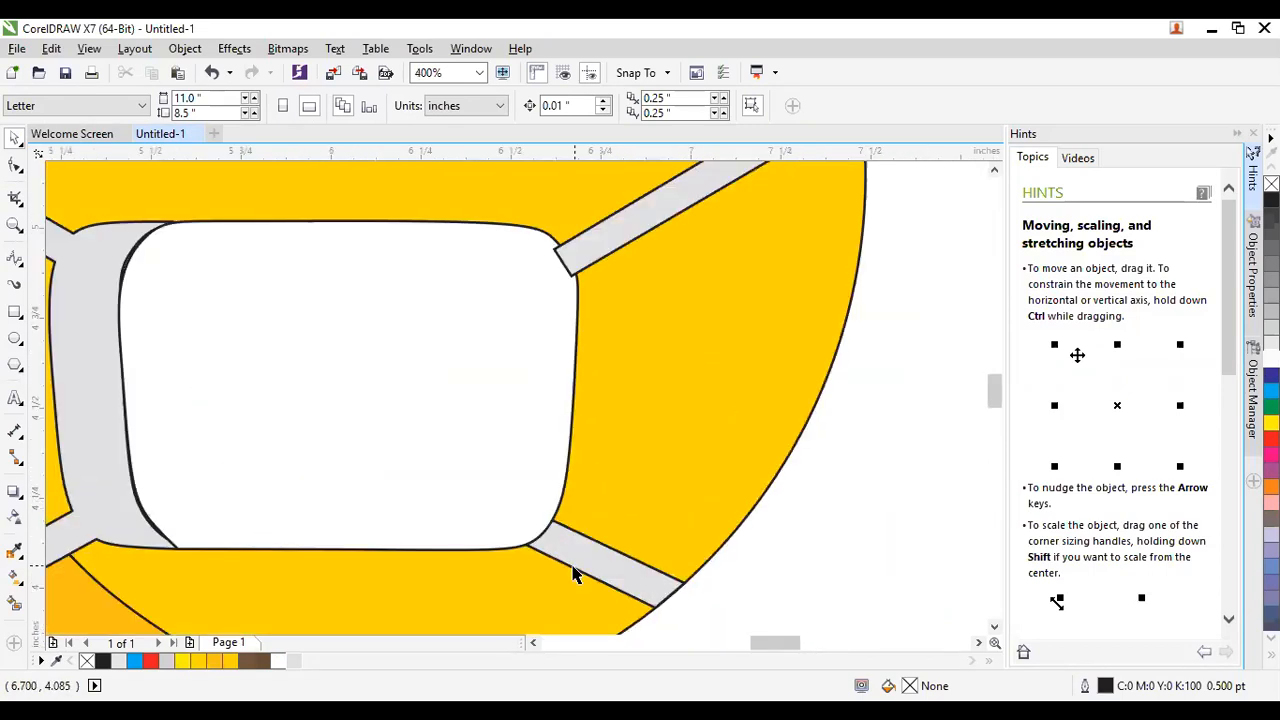
scroll(530, 302, down, 1)
scroll(530, 302, up, 1)
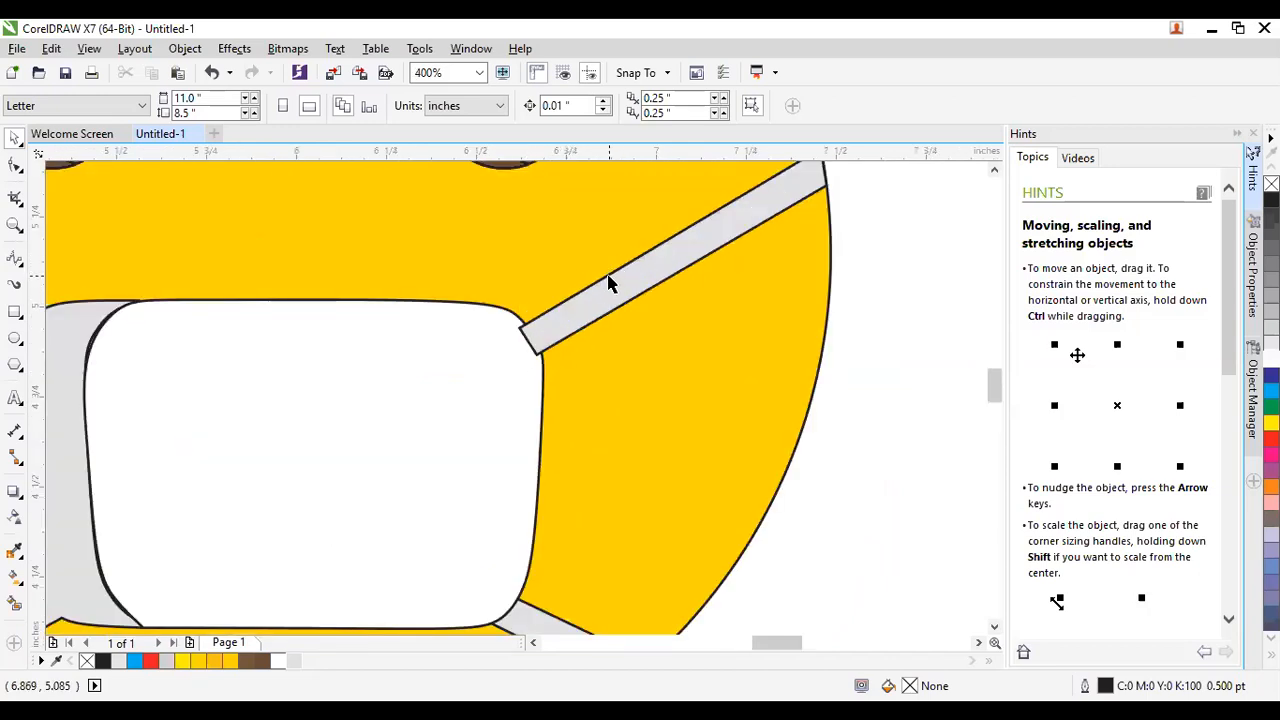
click(122, 338)
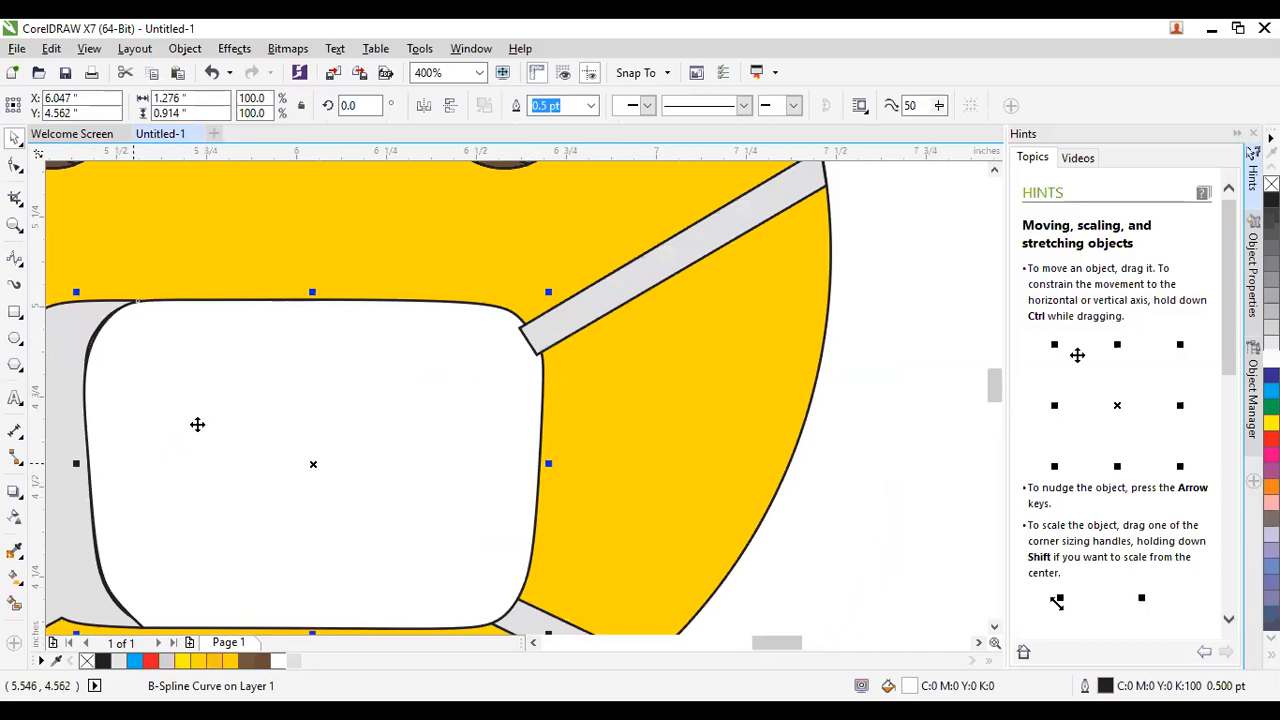
click(944, 499)
click(445, 470)
right_click(445, 477)
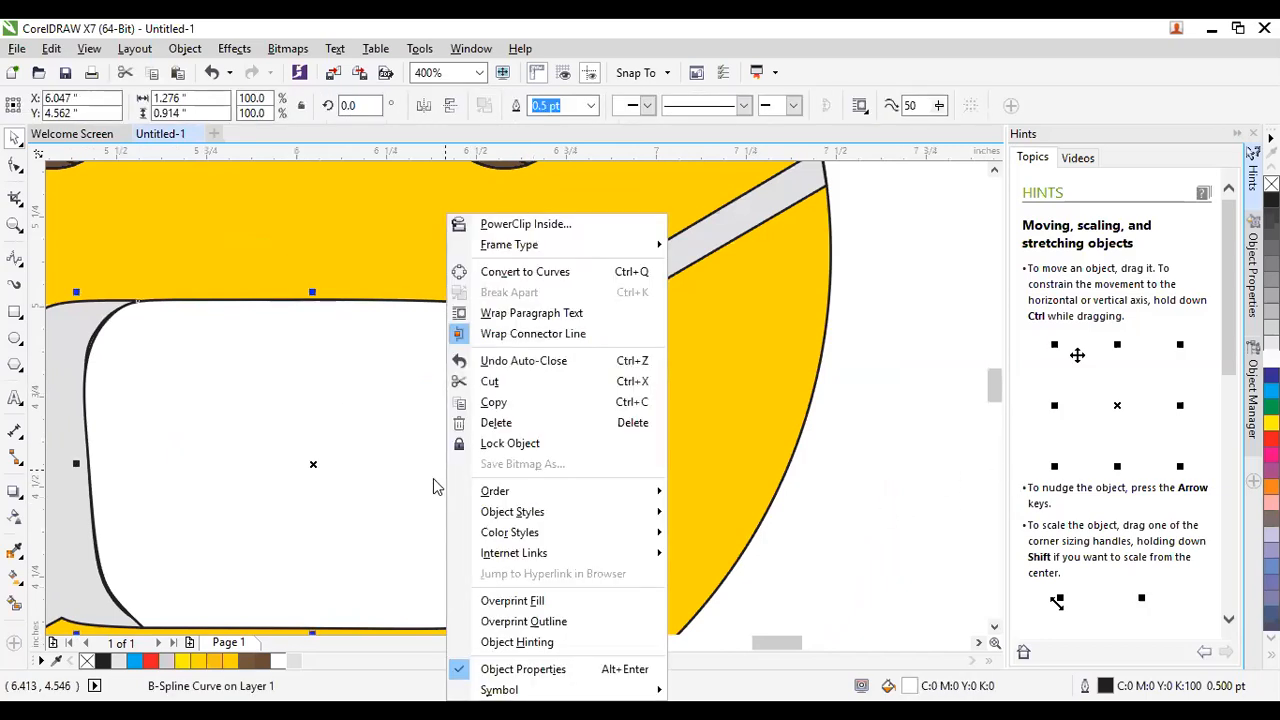
mouse_move(600, 491)
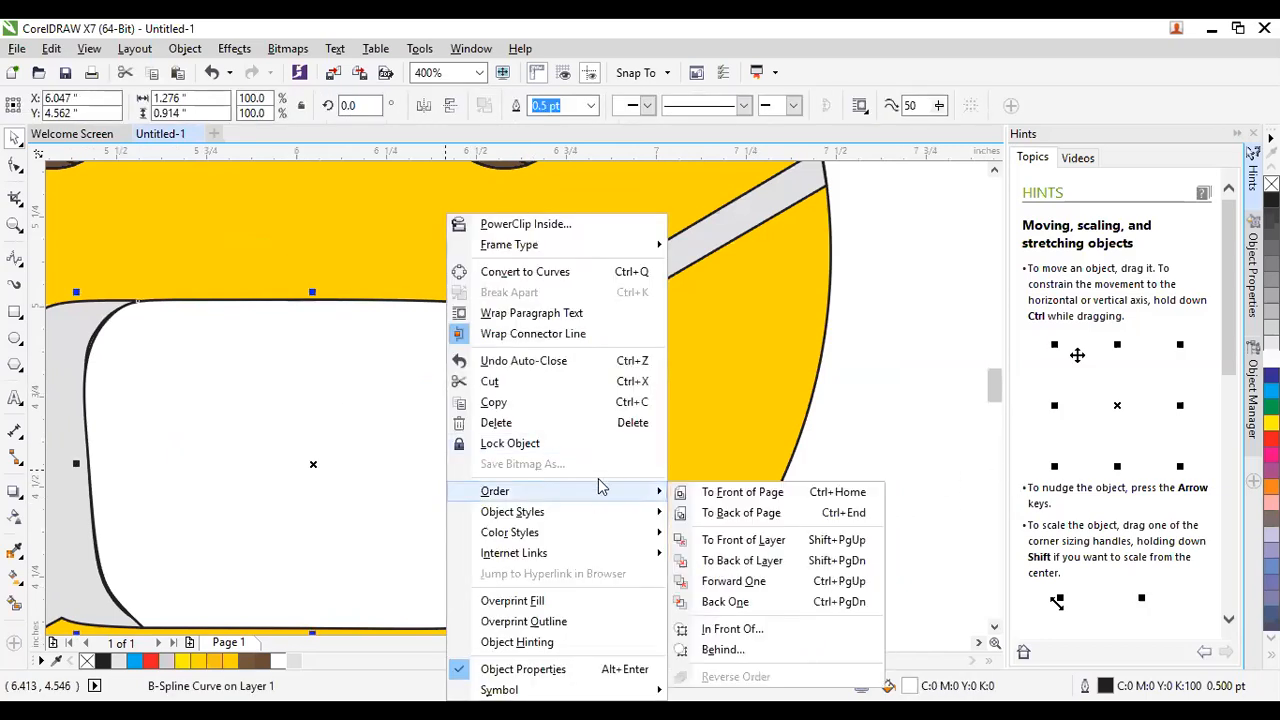
click(783, 492)
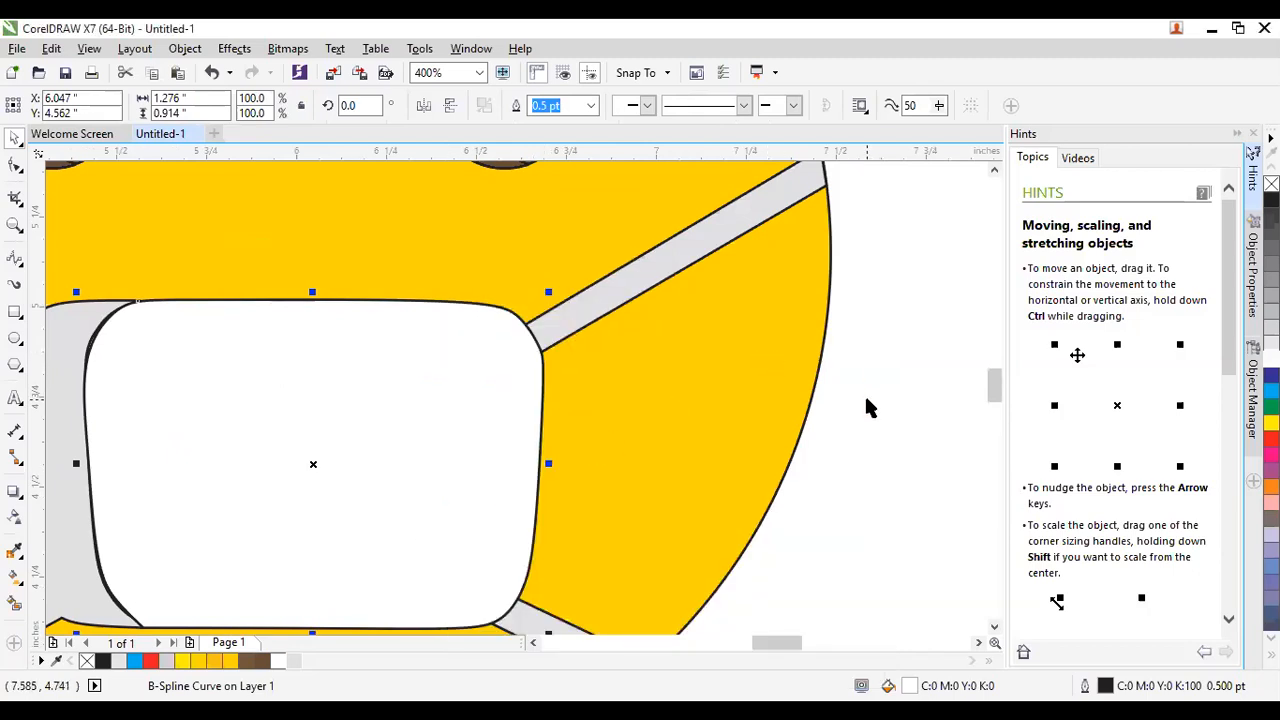
scroll(866, 405, down, 1)
click(877, 355)
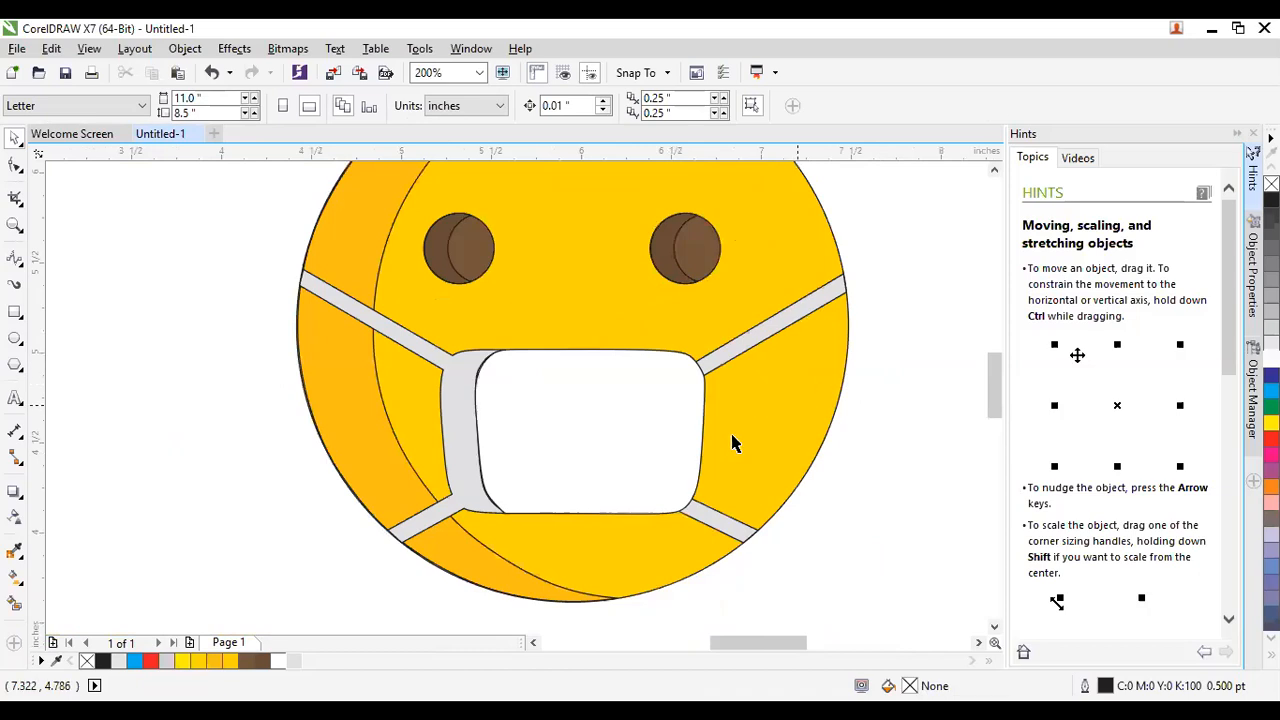
Select all the traced emoji shapes and set their outline width to None.
scroll(376, 565, down, 1)
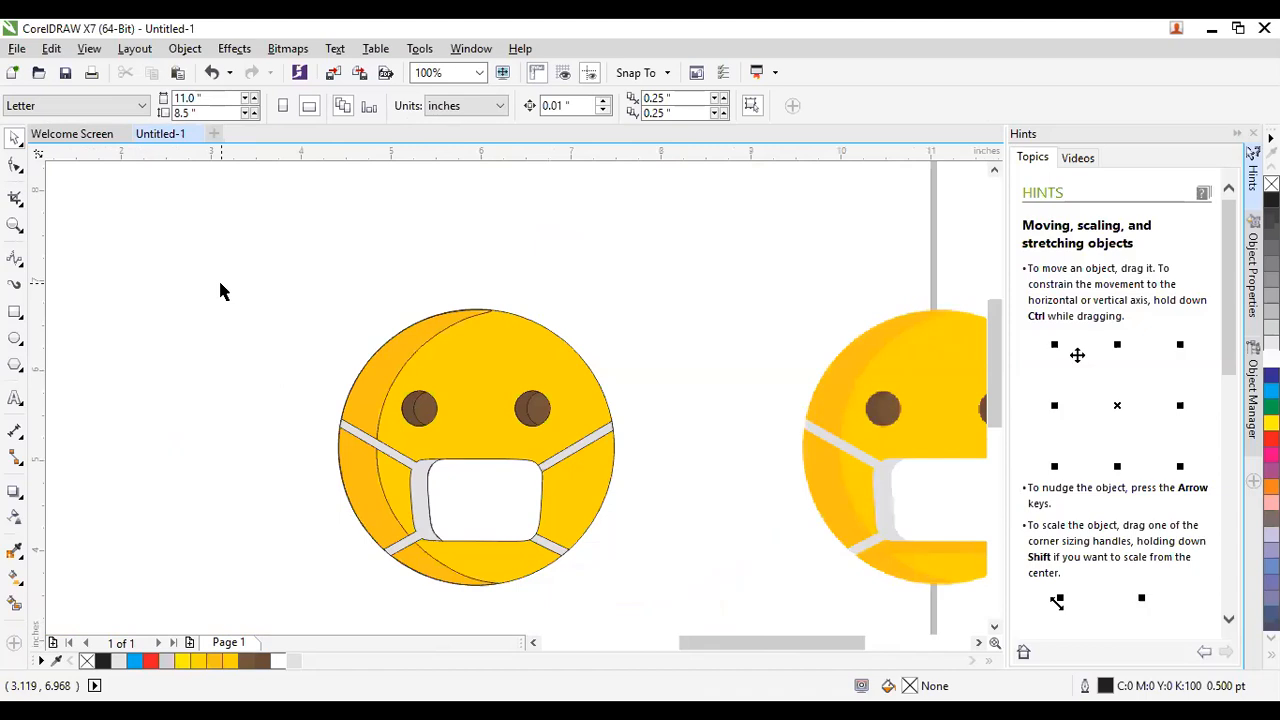
drag(186, 269, 700, 608)
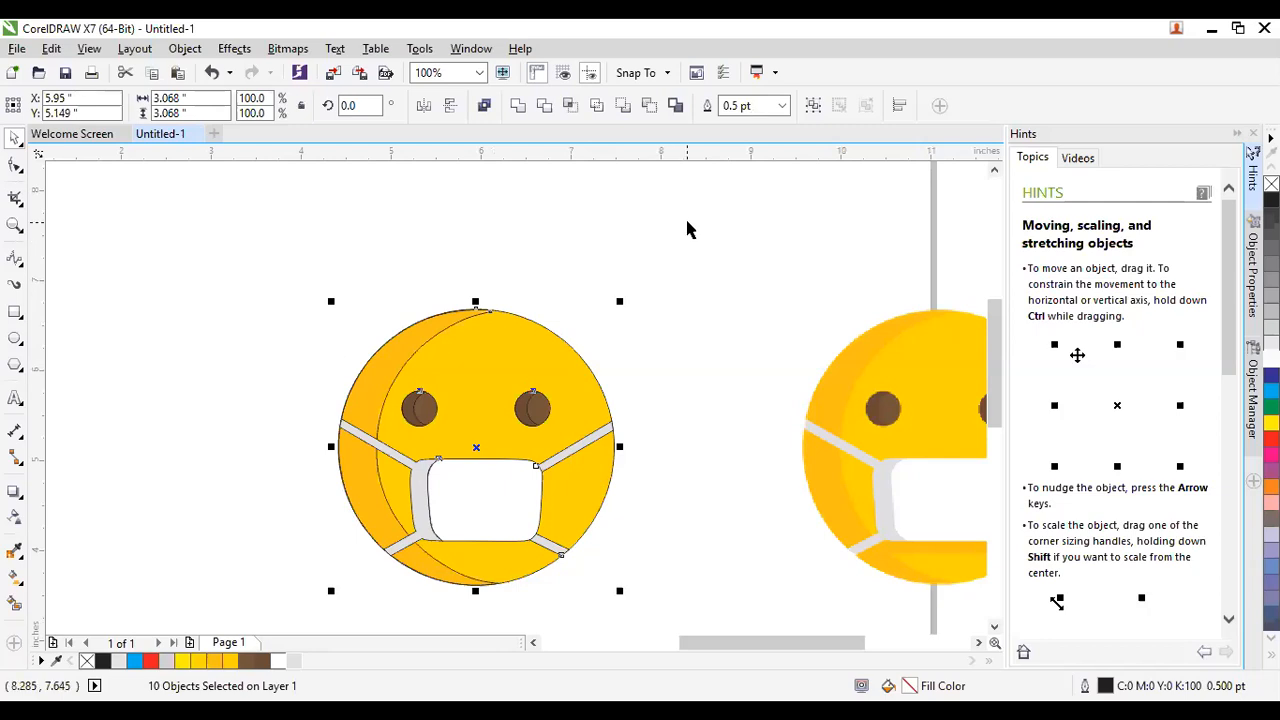
click(781, 105)
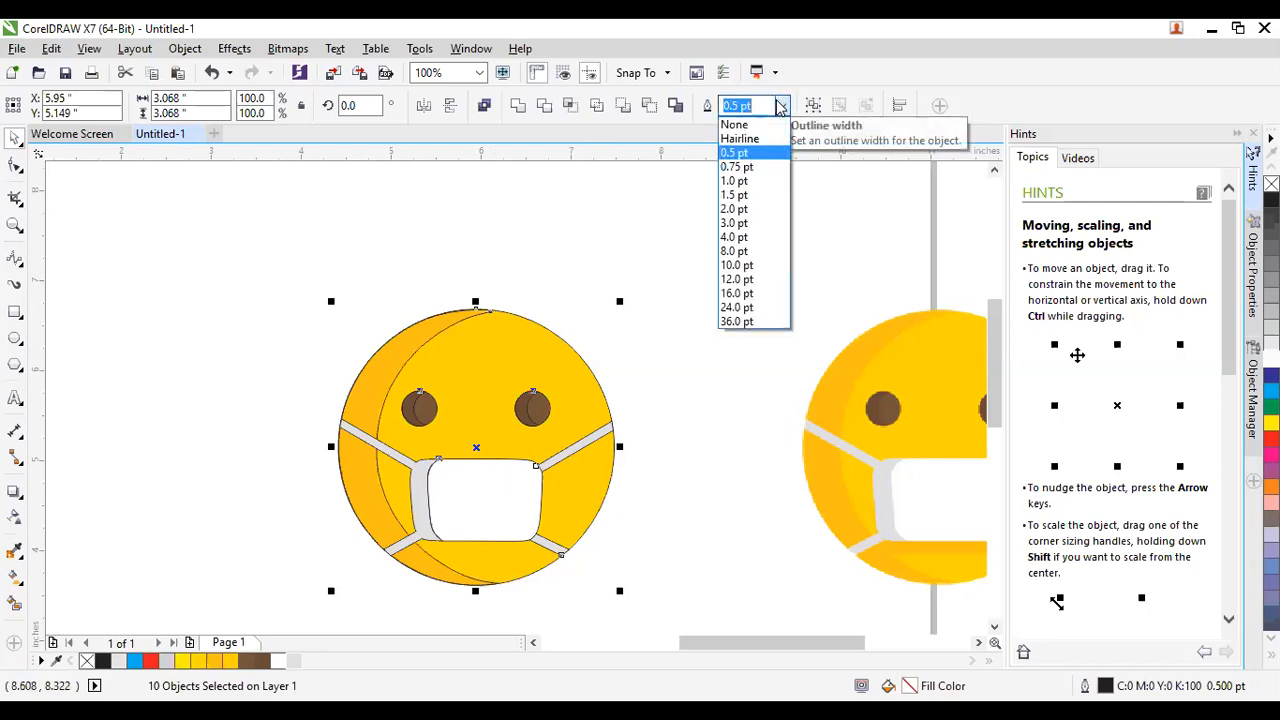
click(760, 125)
click(726, 263)
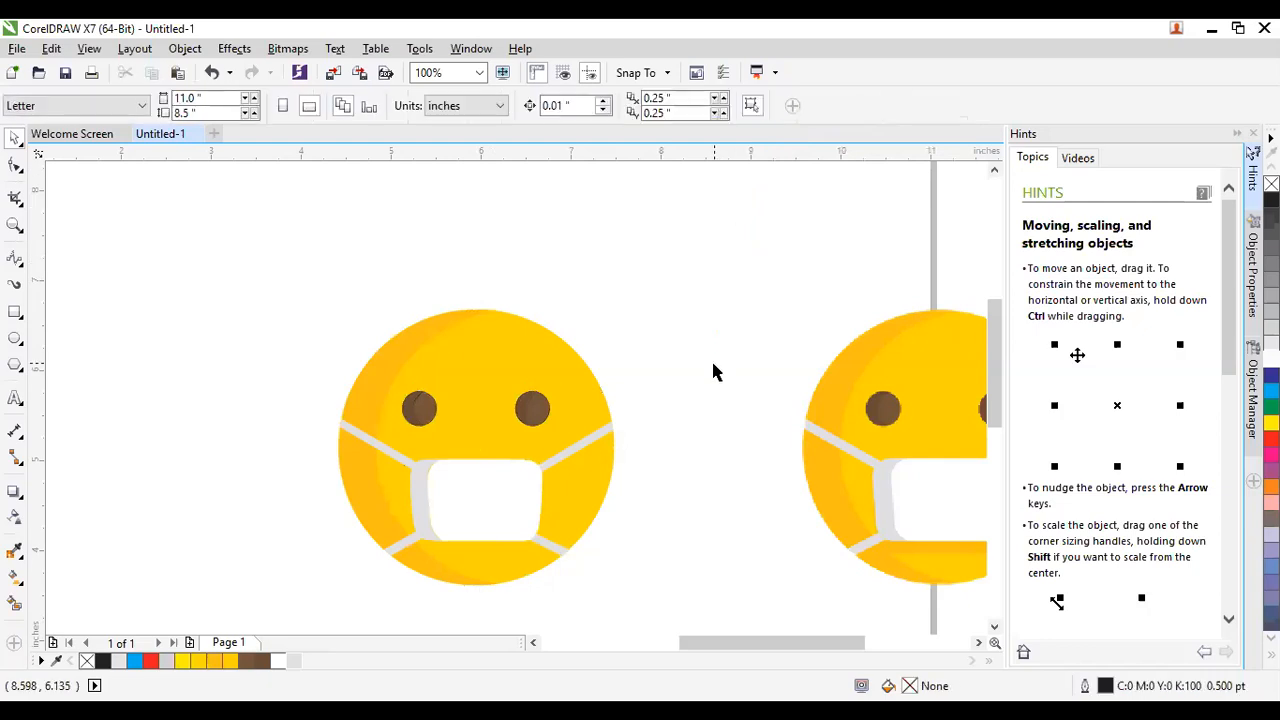
Compare the traced emoji with the reference bitmap, and move the bitmap off the page to the right.
scroll(411, 391, down, 1)
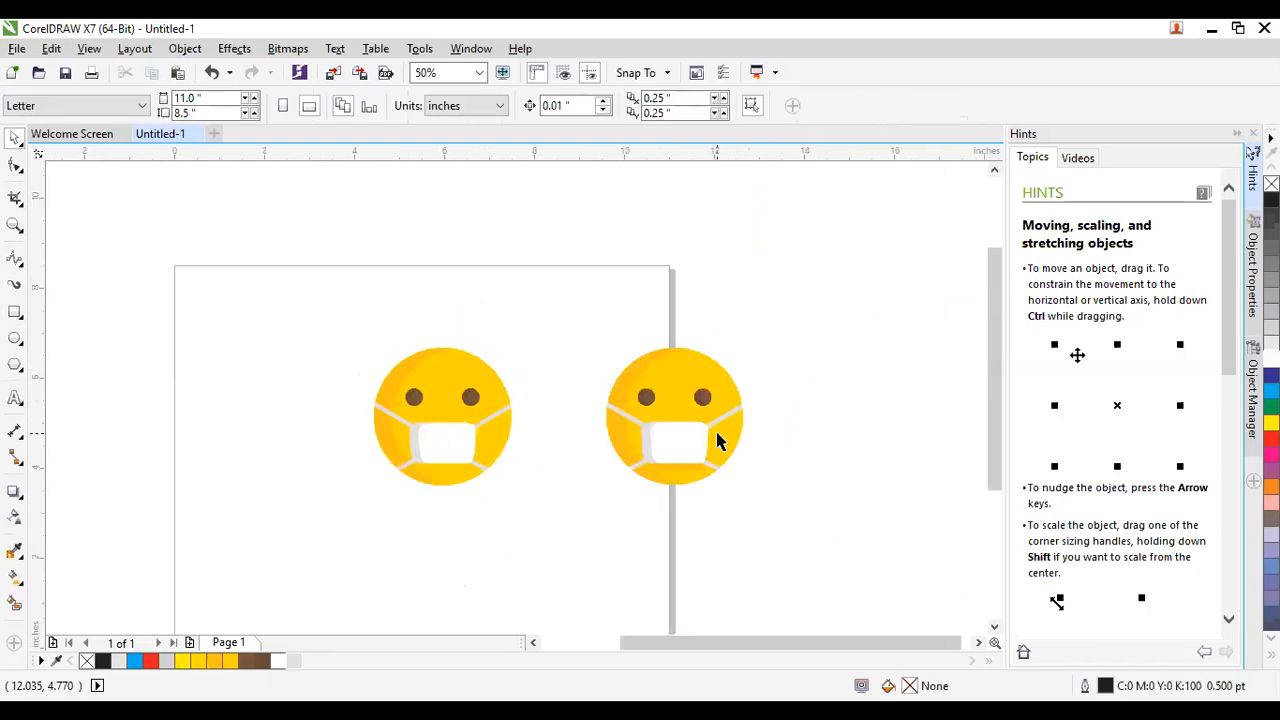
scroll(692, 472, up, 1)
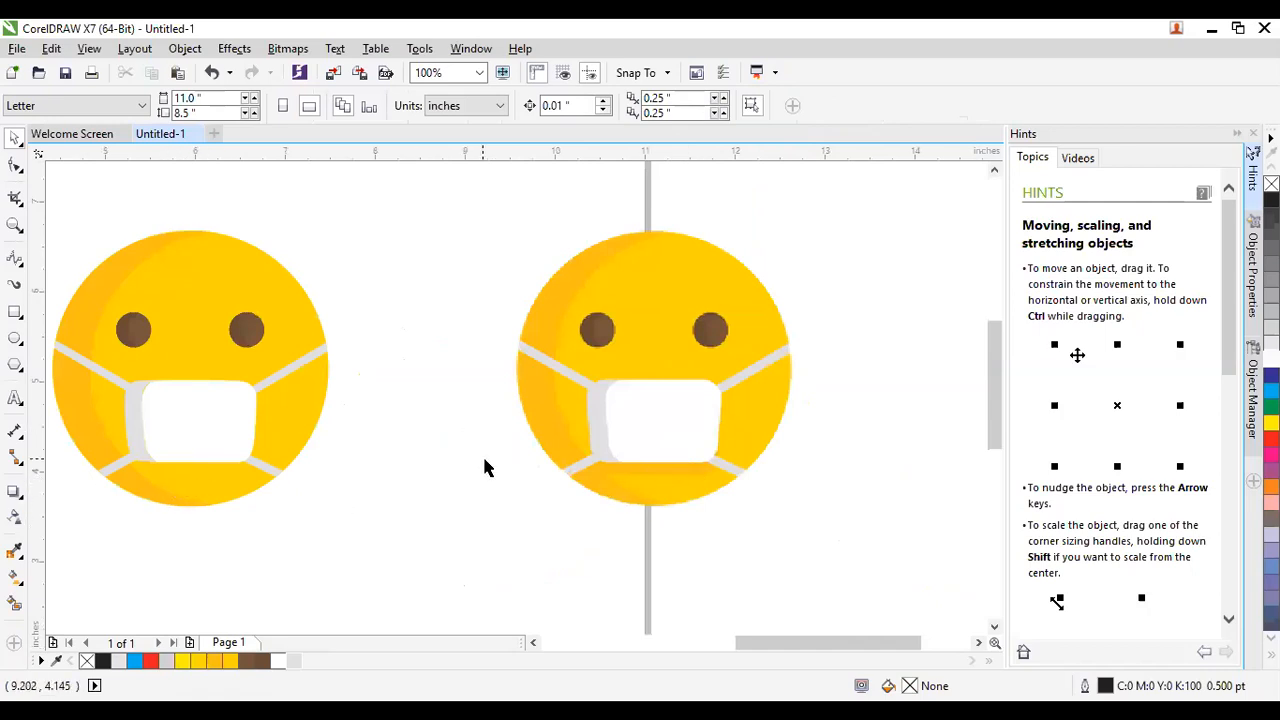
scroll(485, 466, down, 1)
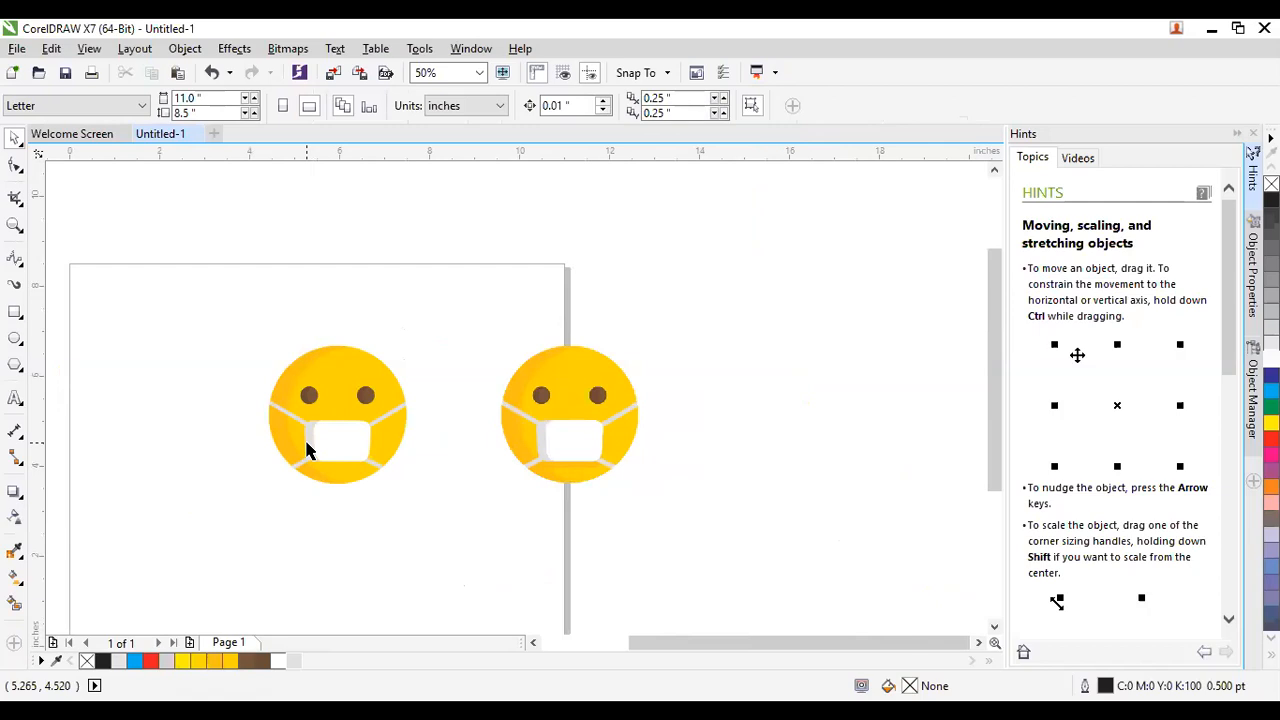
click(560, 434)
drag(520, 486, 757, 450)
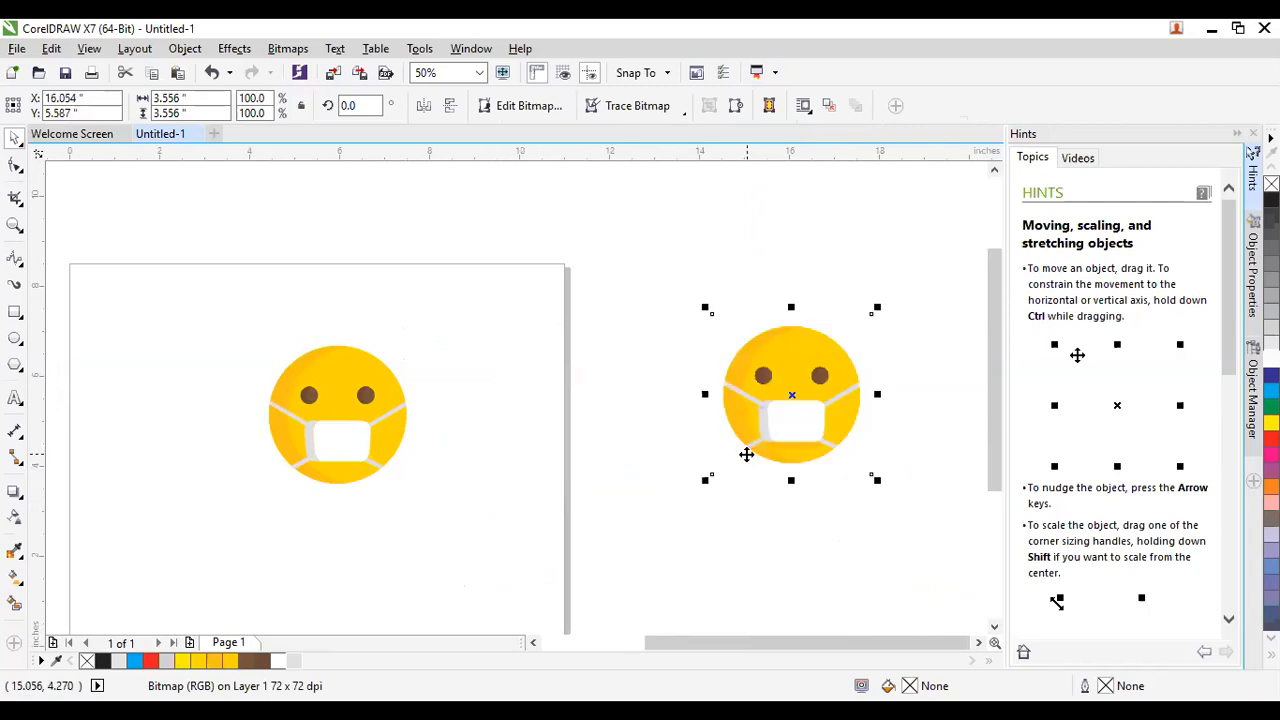
scroll(581, 297, down, 1)
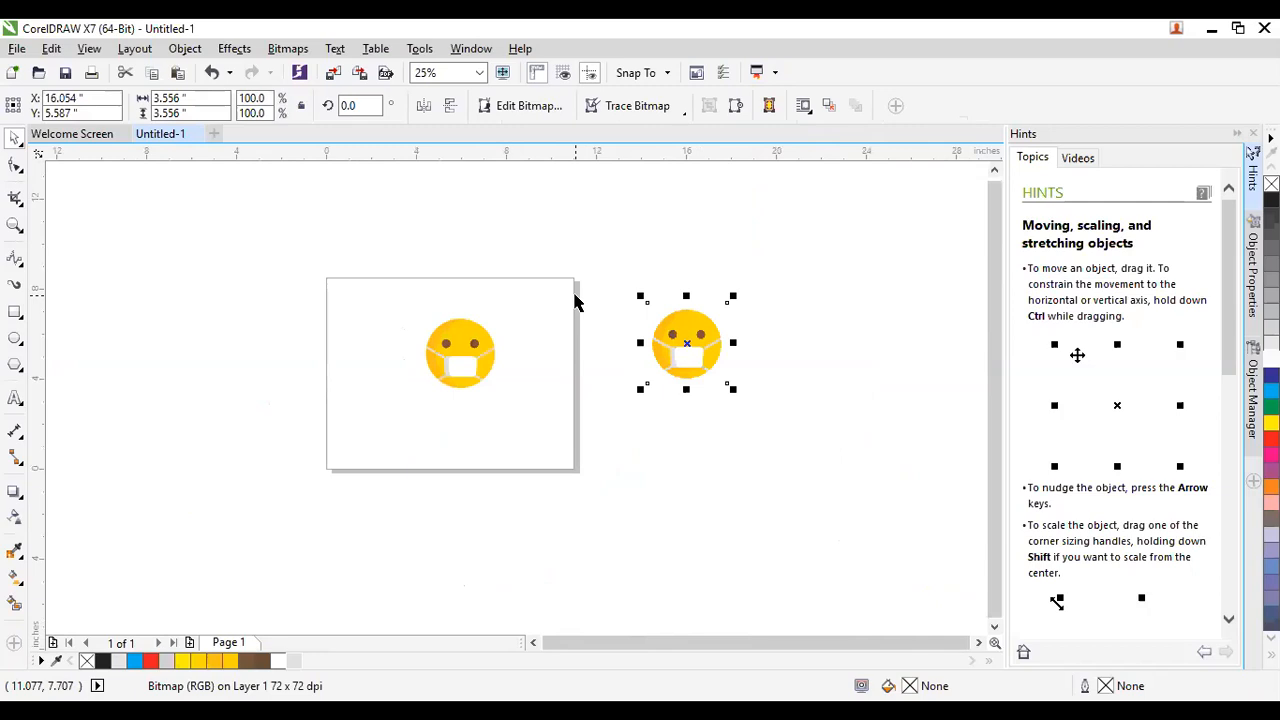
Scale all the traced emoji shapes down together to about 1.92 inches and place them near the middle of the page.
scroll(480, 335, up, 1)
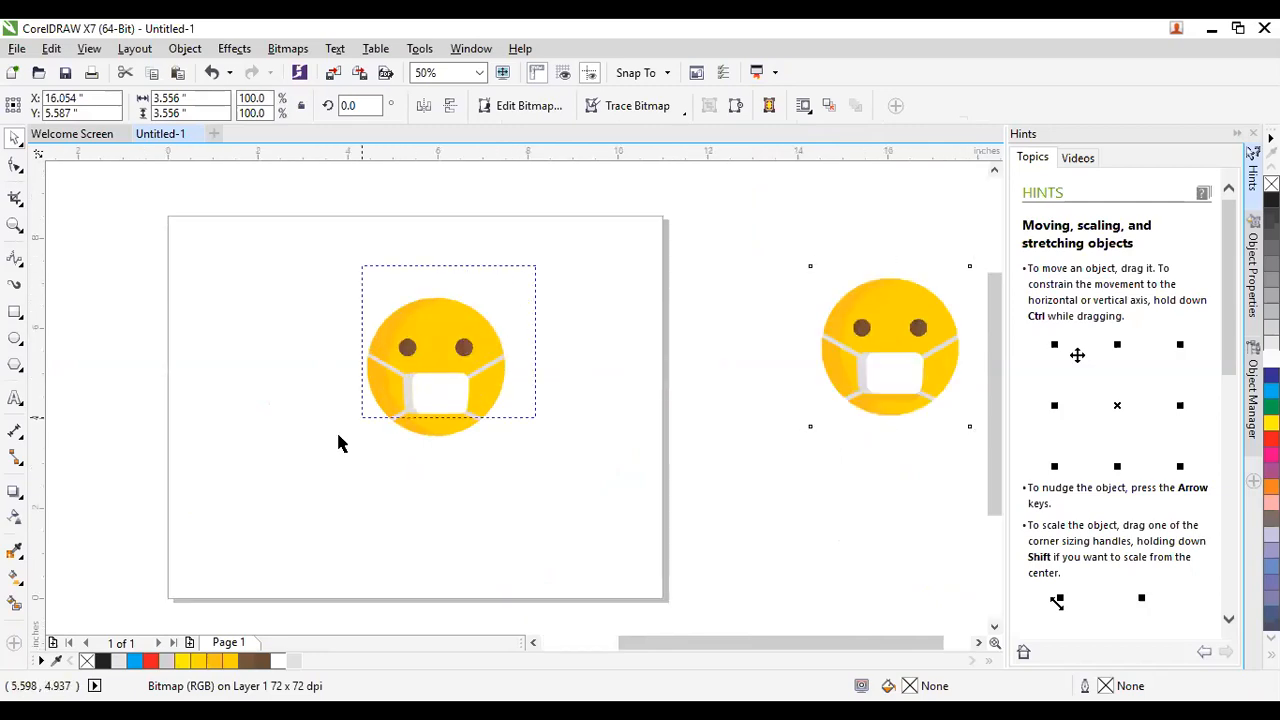
click(414, 409)
drag(414, 409, 375, 428)
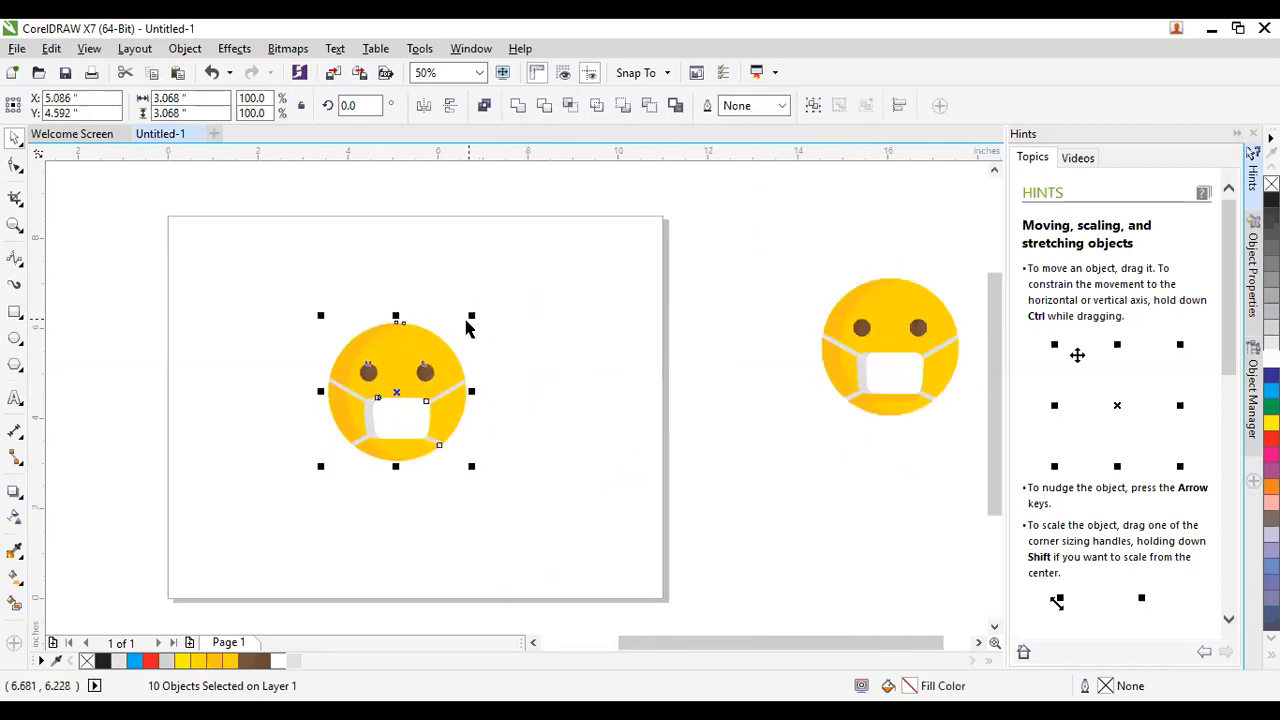
drag(471, 316, 410, 380)
drag(388, 432, 416, 428)
mouse_move(415, 420)
mouse_down()
mouse_move(450, 420)
mouse_move(436, 420)
mouse_up()
drag(465, 370, 447, 394)
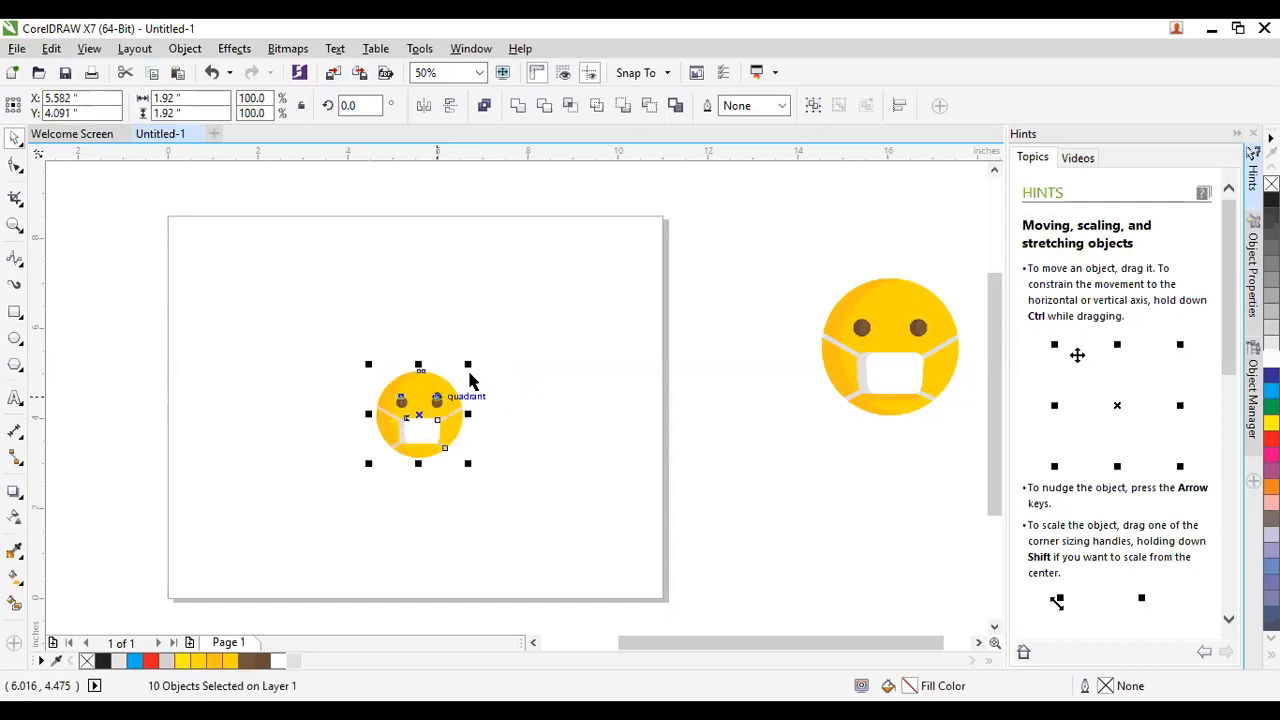
click(527, 355)
Add the artistic text "stay" to the left of the emoji.
click(13, 405)
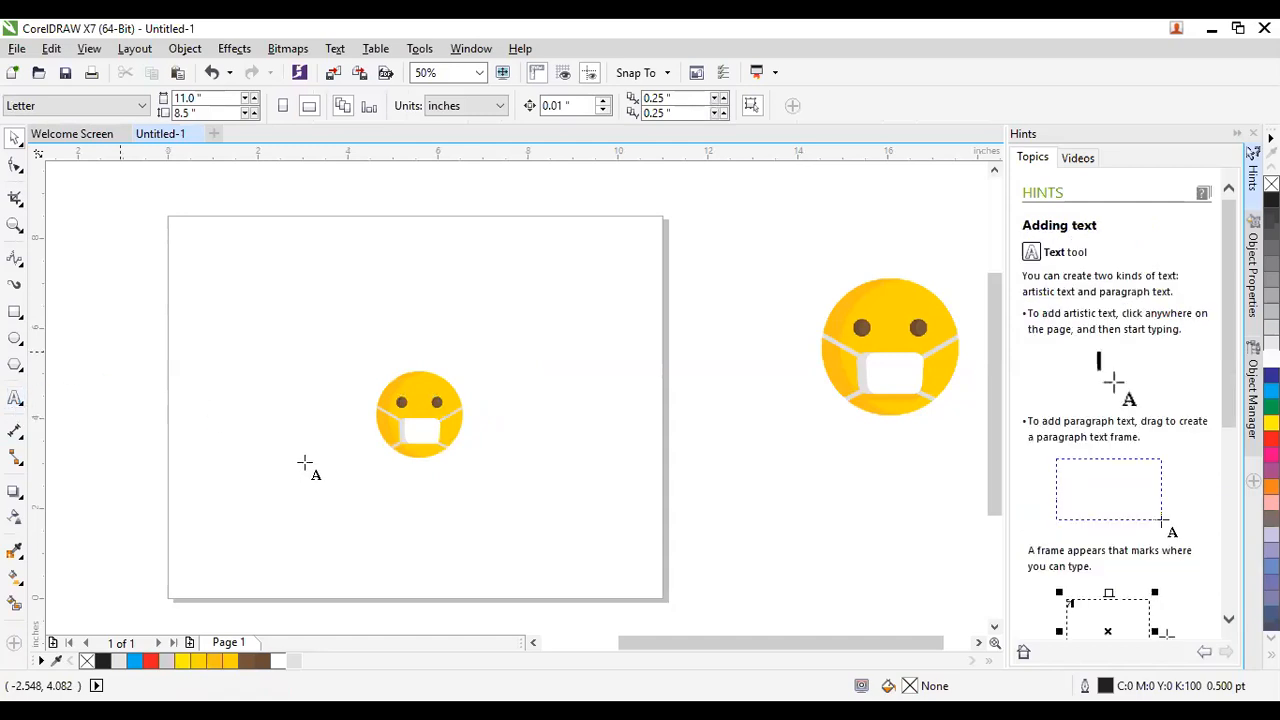
click(264, 420)
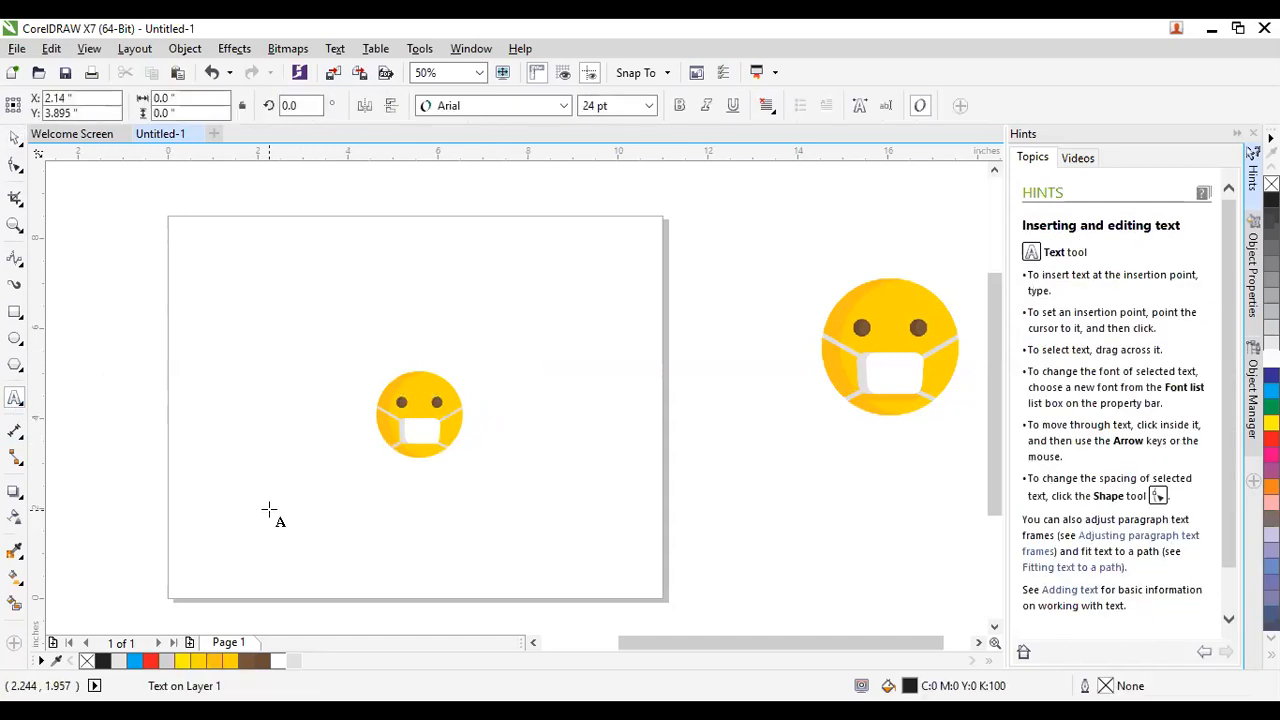
text(st)
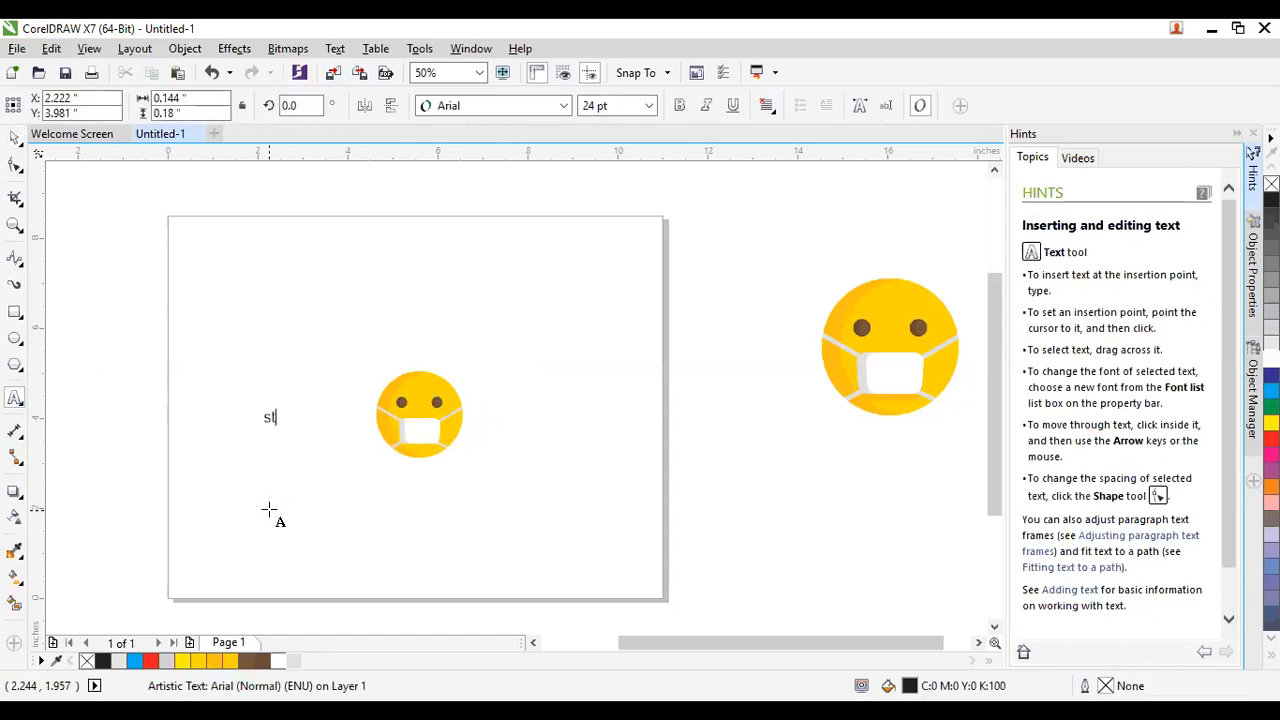
text(ay)
Place the "stay" text above the emoji at about 98 pt and set its font to Arial Black.
click(15, 137)
drag(300, 406, 406, 315)
click(557, 105)
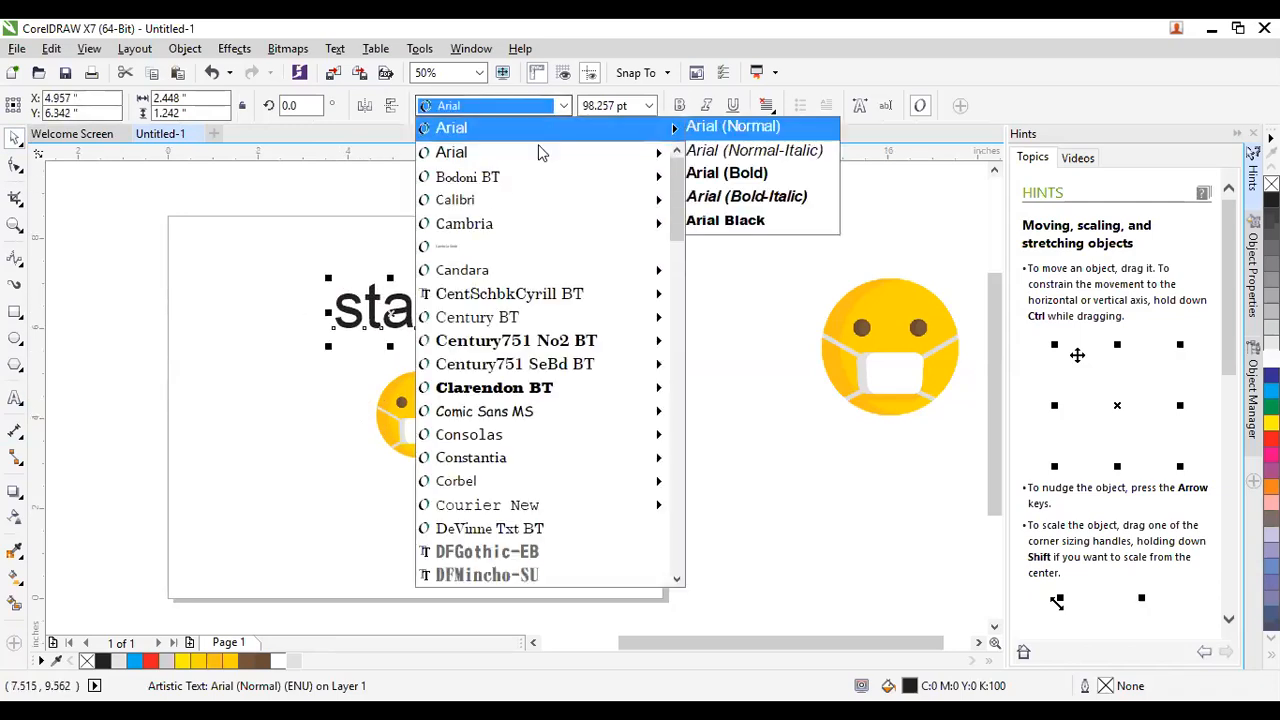
click(783, 215)
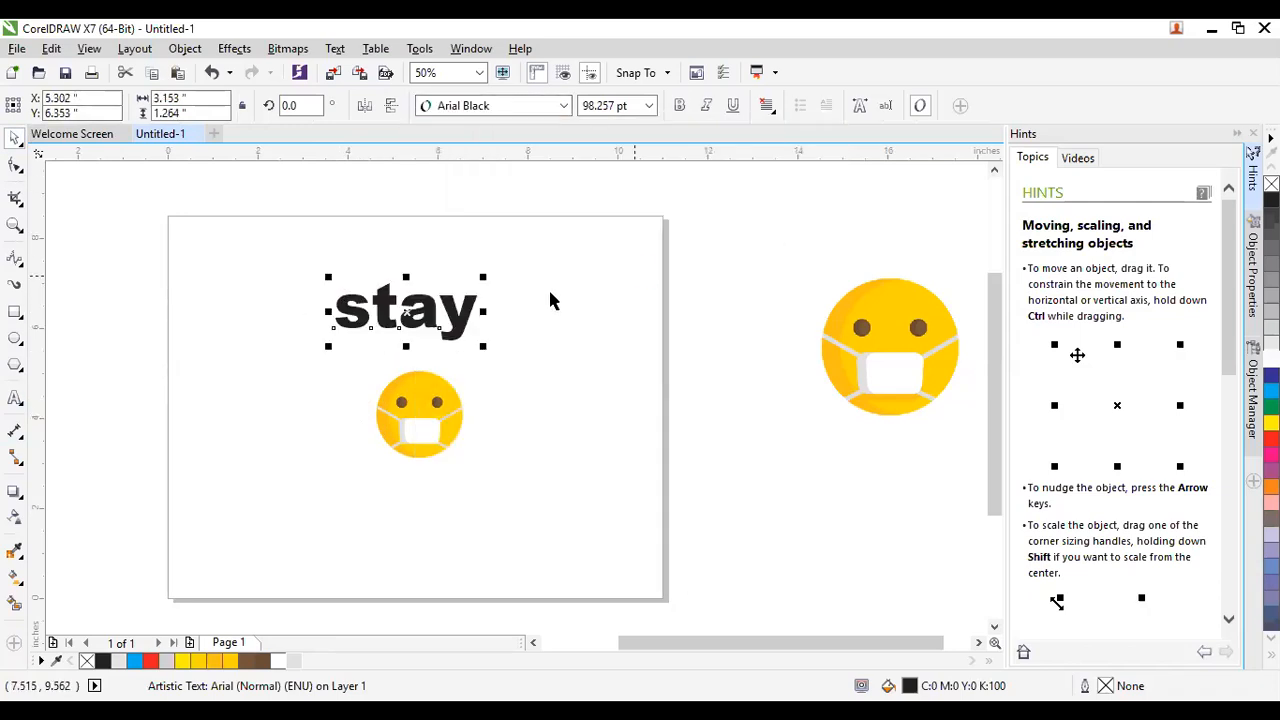
Change the font of the "stay" text to Cambria.
click(15, 165)
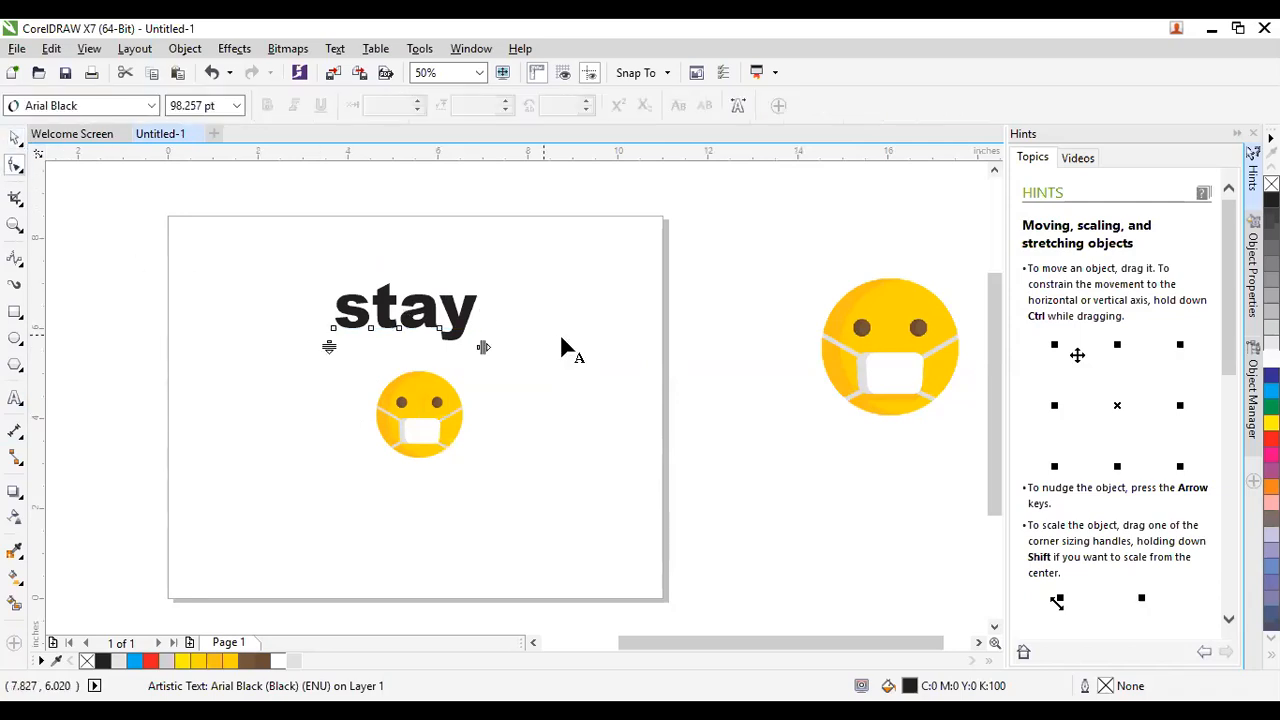
drag(484, 348, 484, 348)
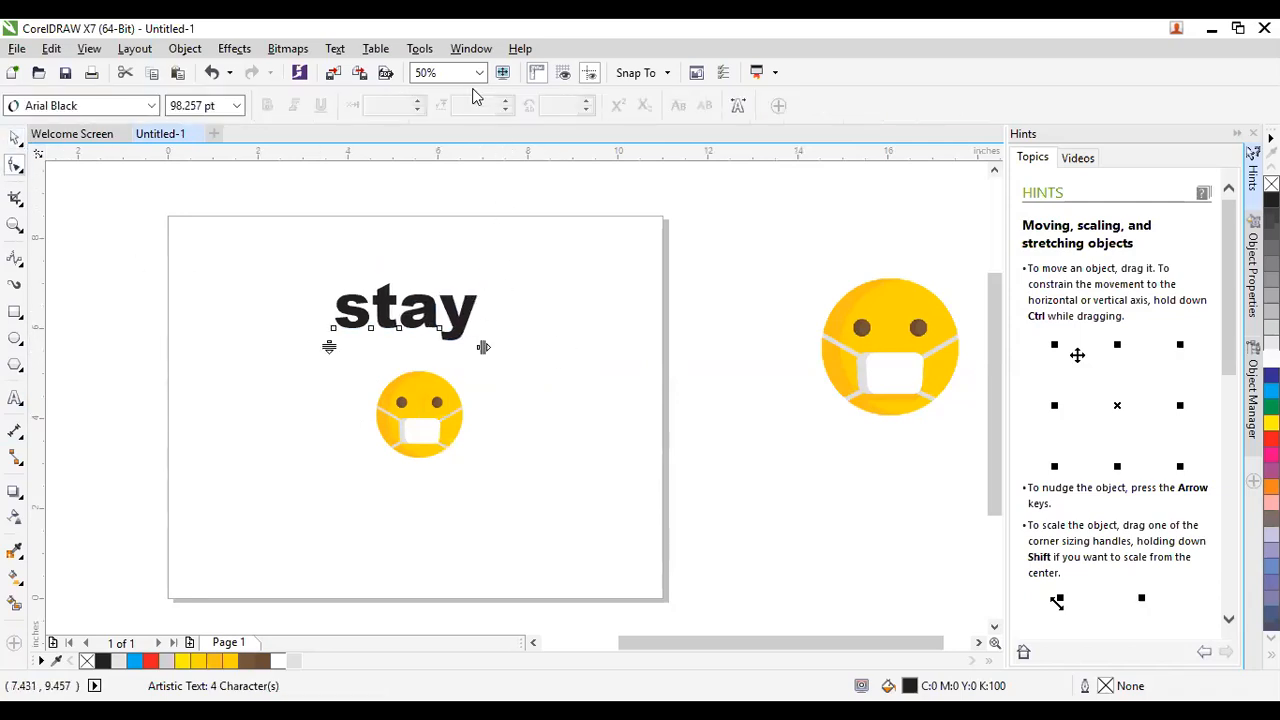
click(150, 105)
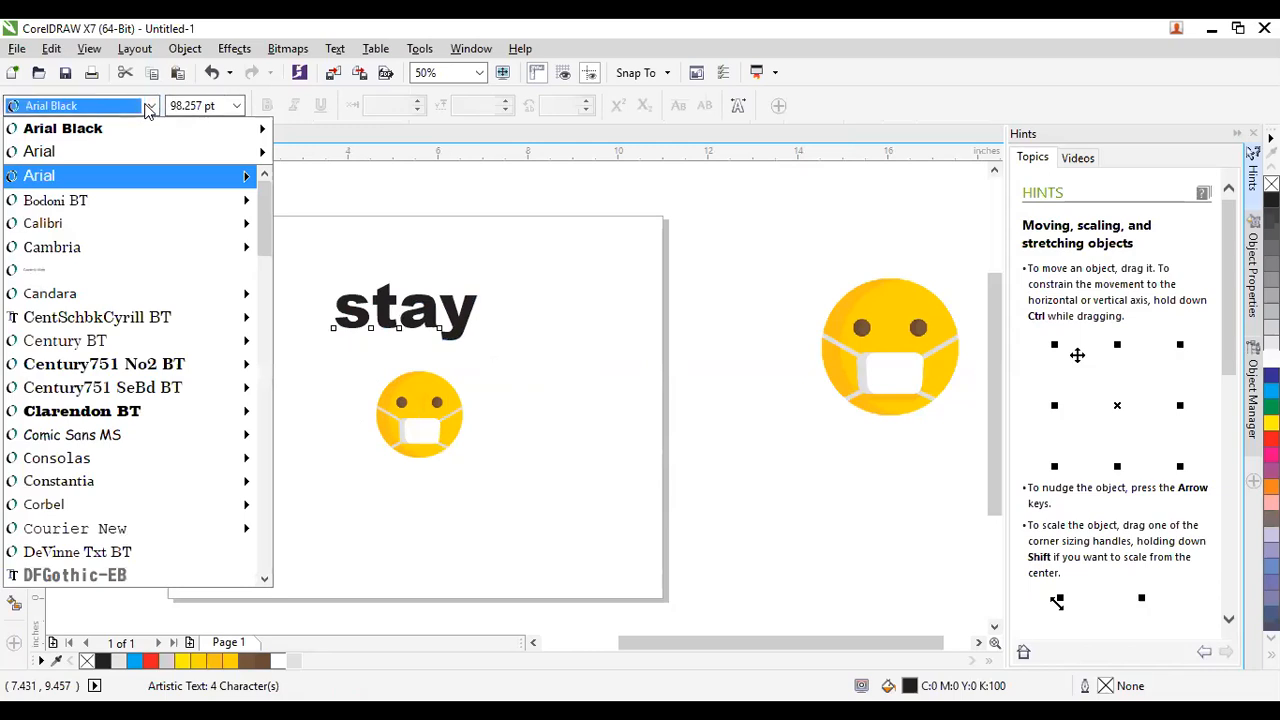
click(71, 249)
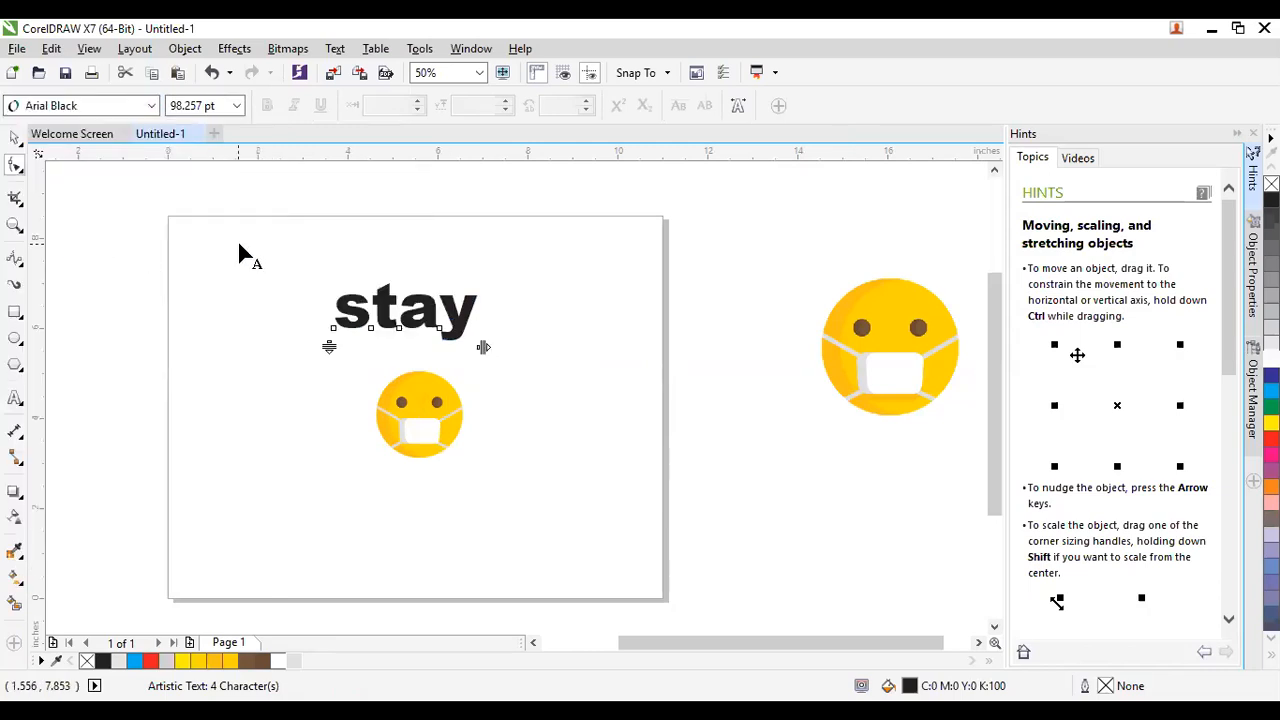
click(15, 137)
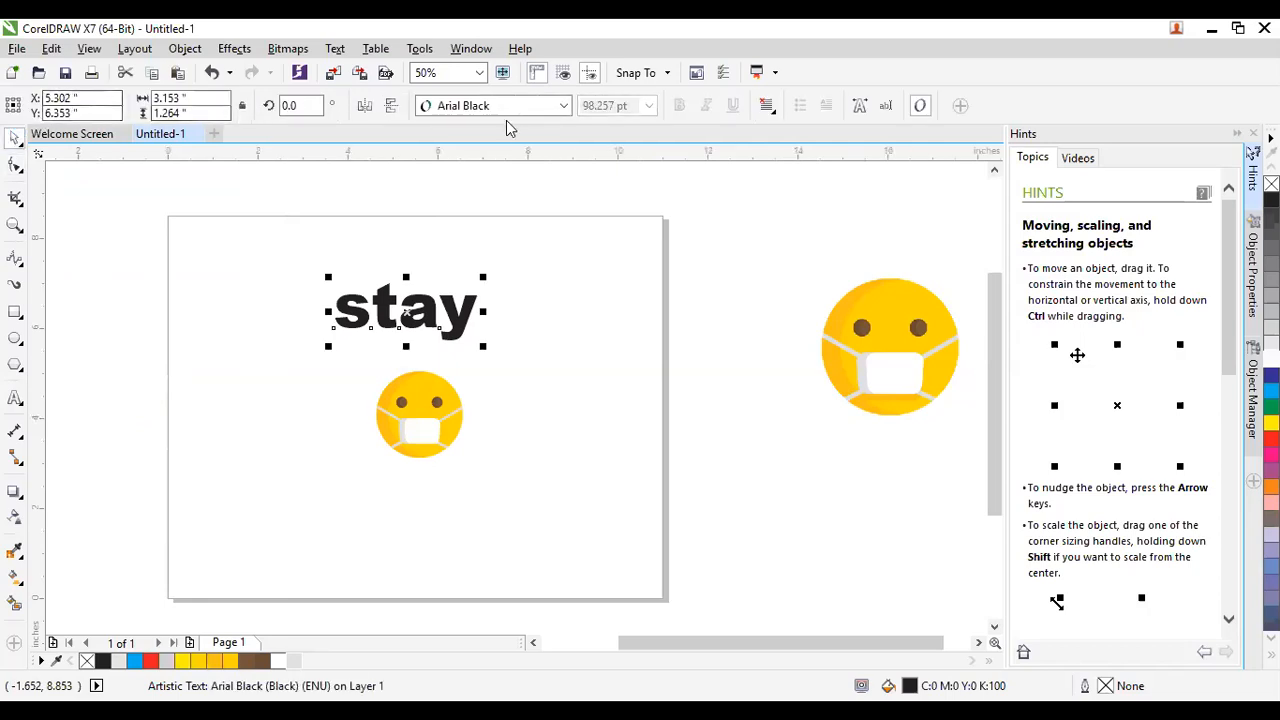
click(505, 105)
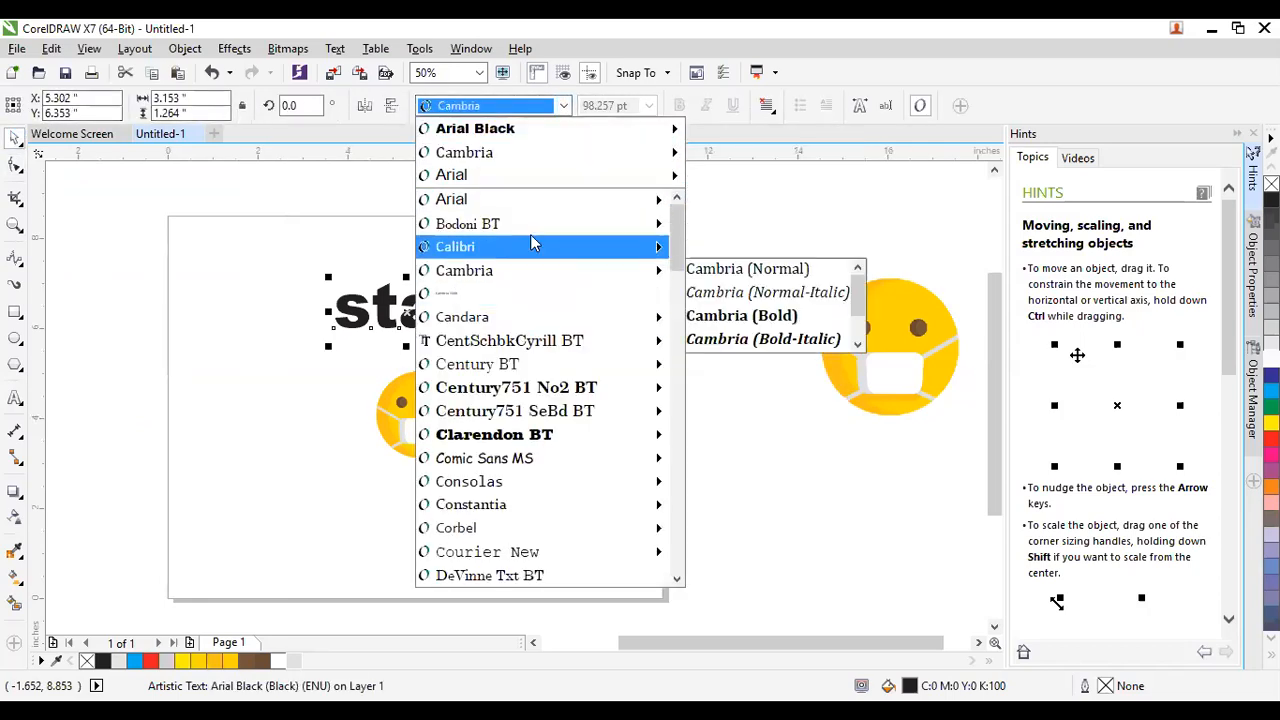
click(510, 156)
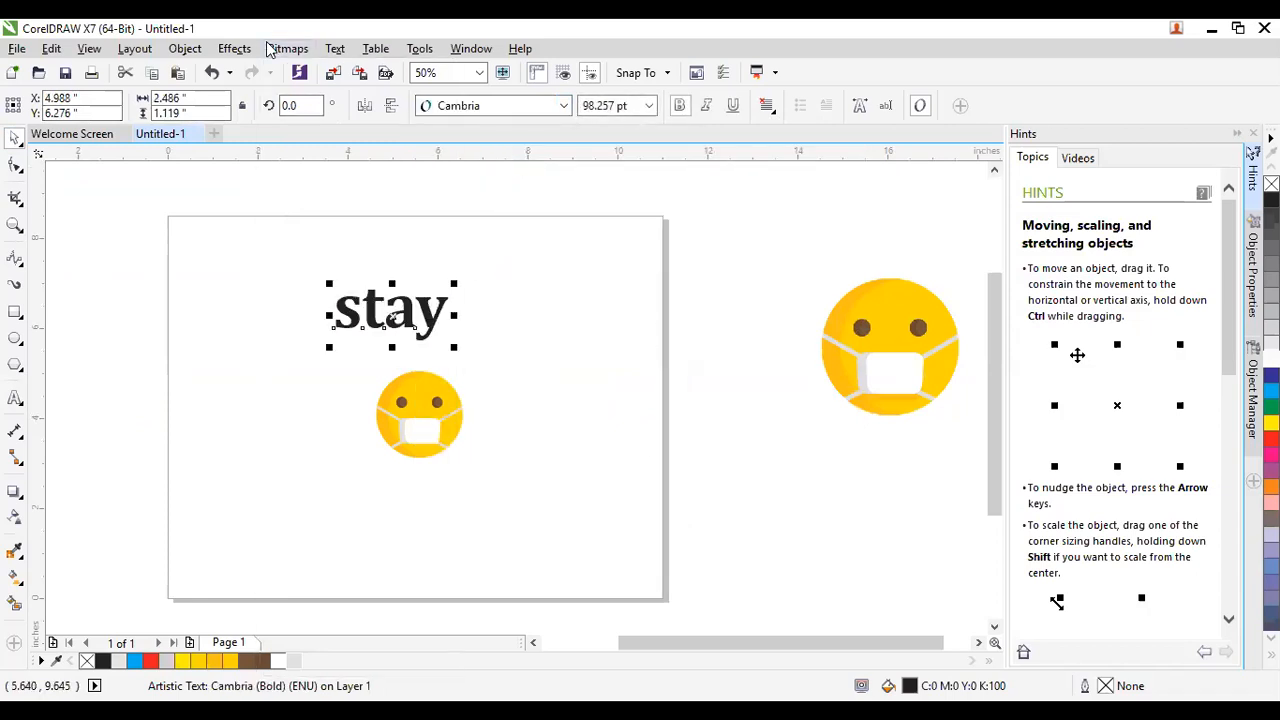
Replace the text "stay" with the uppercase words "STAY" and "HOME" on two lines.
click(15, 398)
key(ctrl+a)
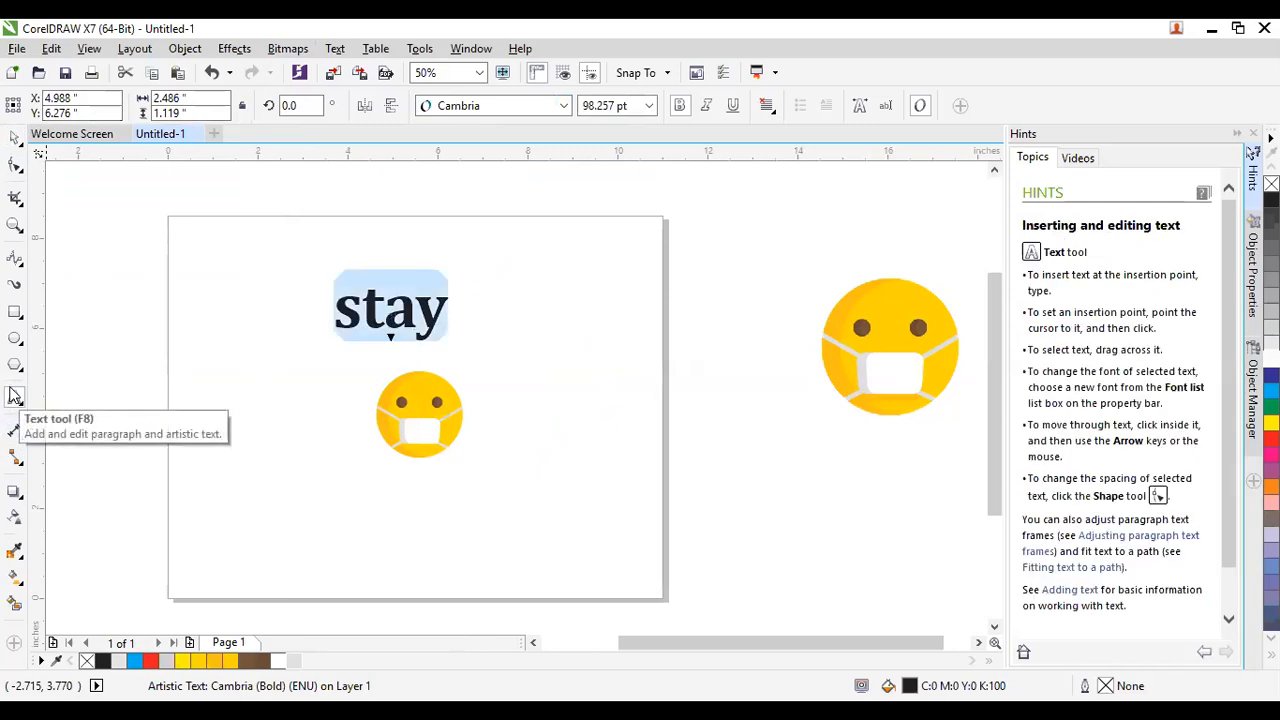
text(STAY)
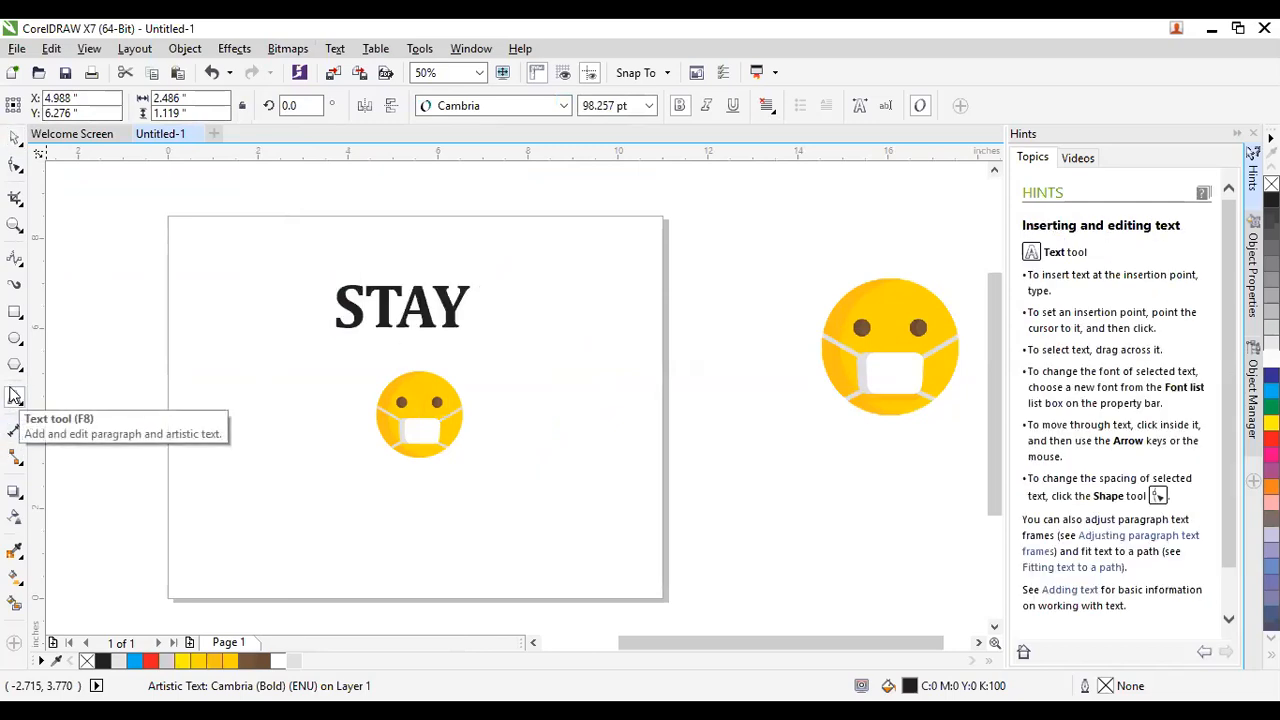
key(Return)
text(H)
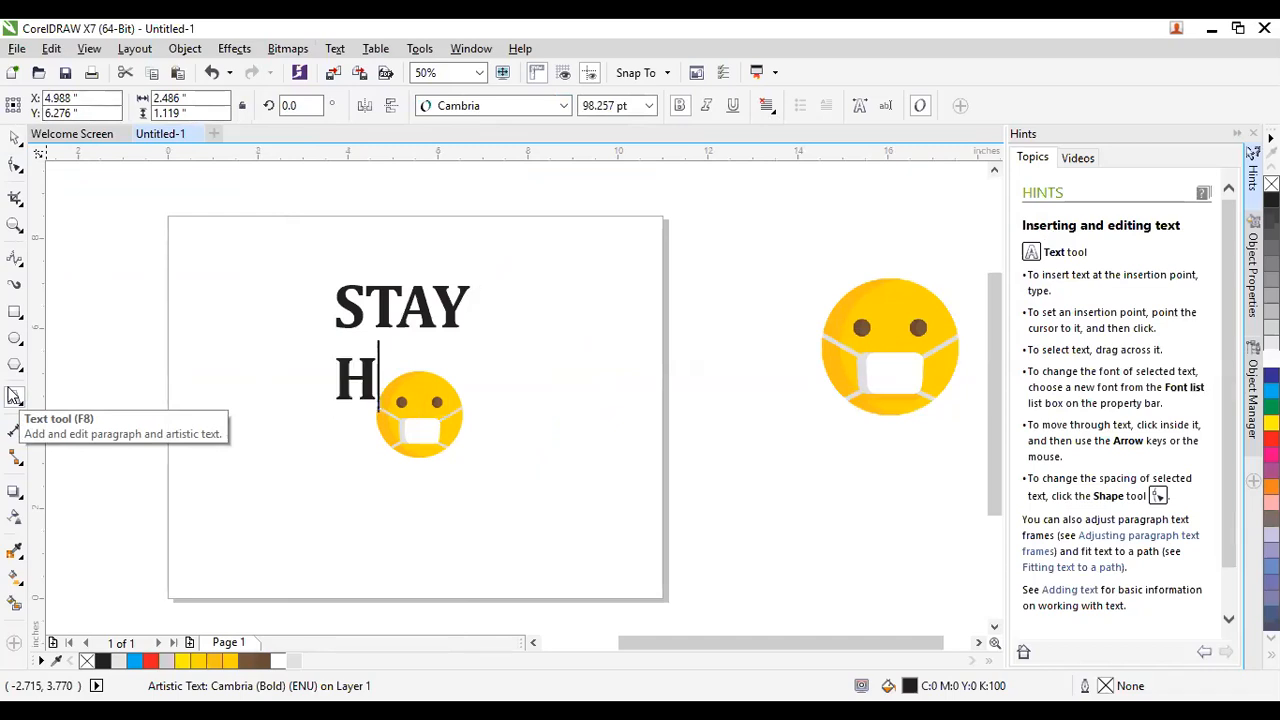
text(OME)
click(15, 137)
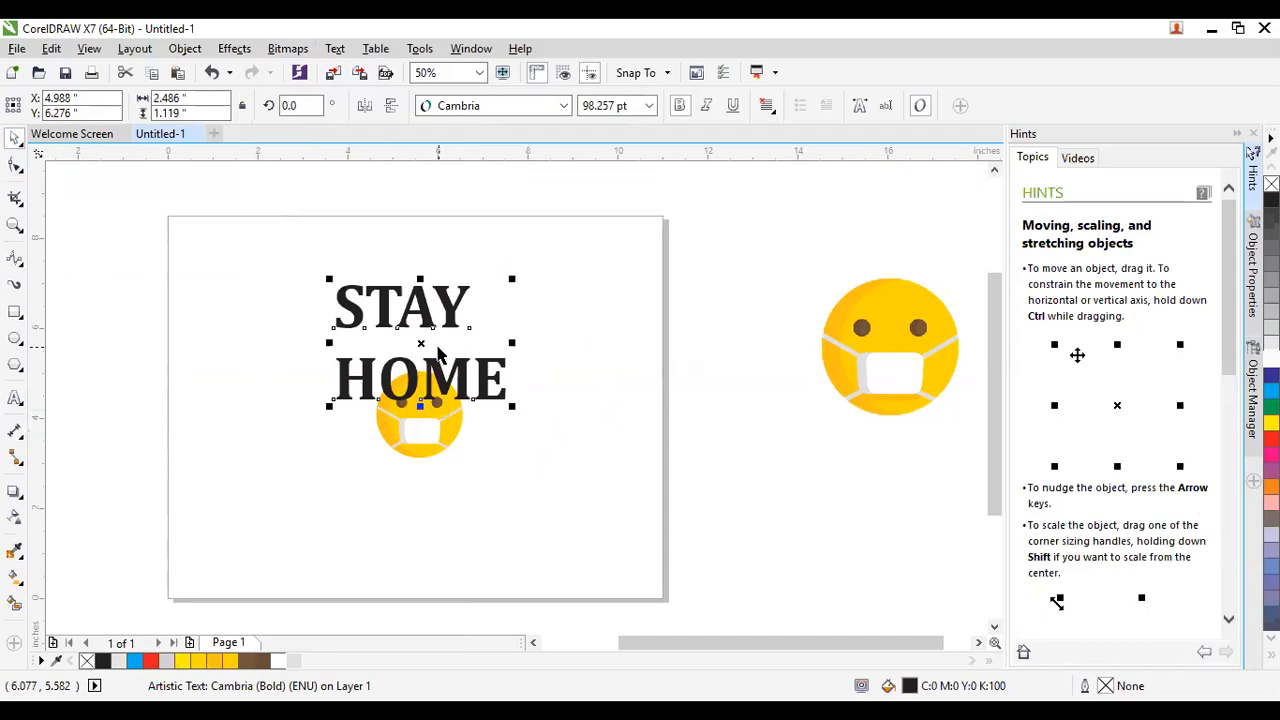
Break the two-line text apart, placing "HOME" below the emoji and "STAY" directly above it.
key(ctrl+k)
click(416, 372)
drag(416, 372, 408, 490)
click(436, 328)
click(452, 325)
click(477, 349)
click(450, 302)
drag(450, 302, 465, 329)
Enlarge "HOME" to about 111 pt beneath the emoji and shift the whole STAY, emoji and HOME layout up and left on the page.
click(480, 512)
drag(500, 520, 523, 543)
drag(465, 492, 471, 515)
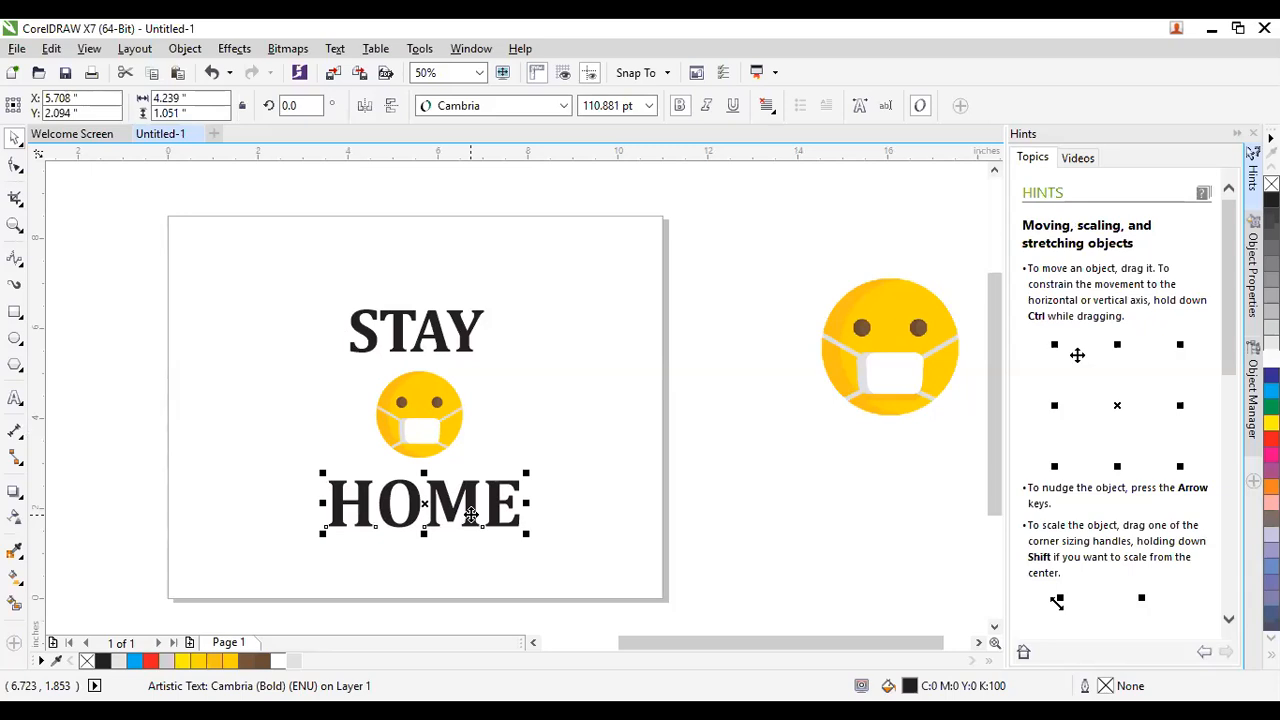
drag(603, 263, 220, 590)
drag(429, 411, 346, 362)
Delete the reference emoji bitmap lying off the page.
click(890, 344)
click(890, 344)
drag(868, 346, 847, 350)
key(Delete)
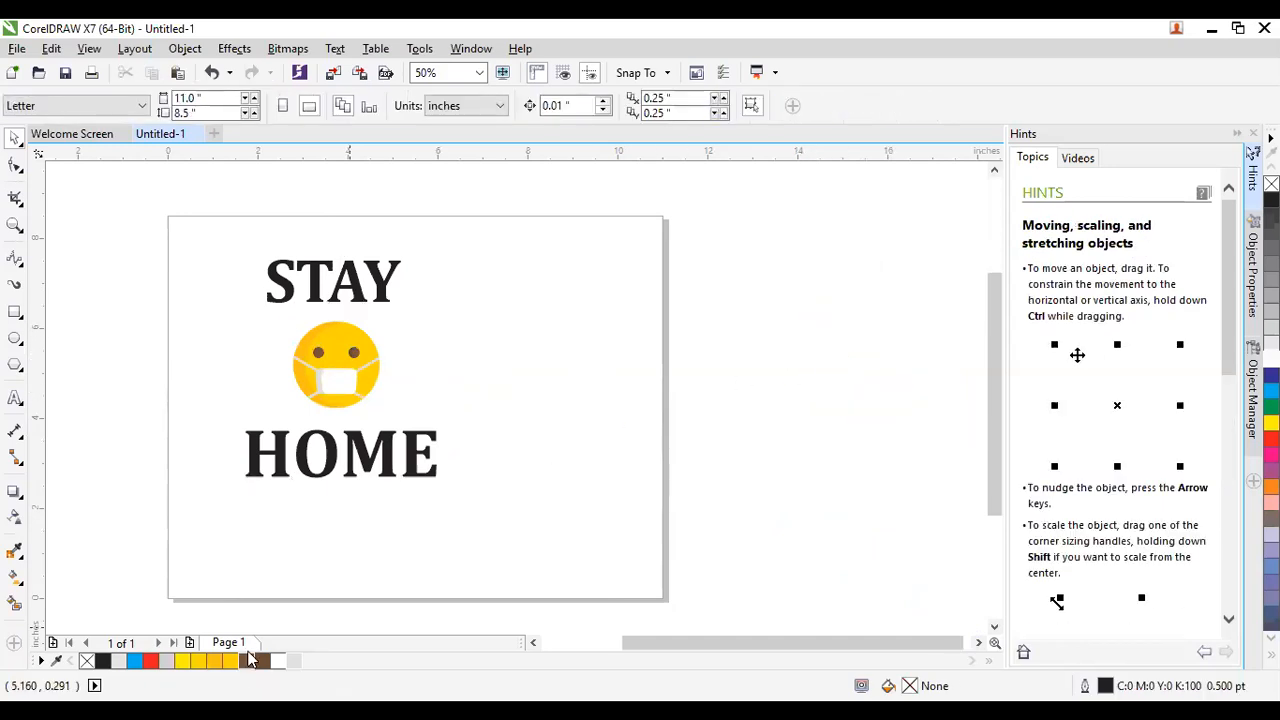
Add a second page to the document and copy the image file sarkodie_oofeetso from the desktop.
click(189, 644)
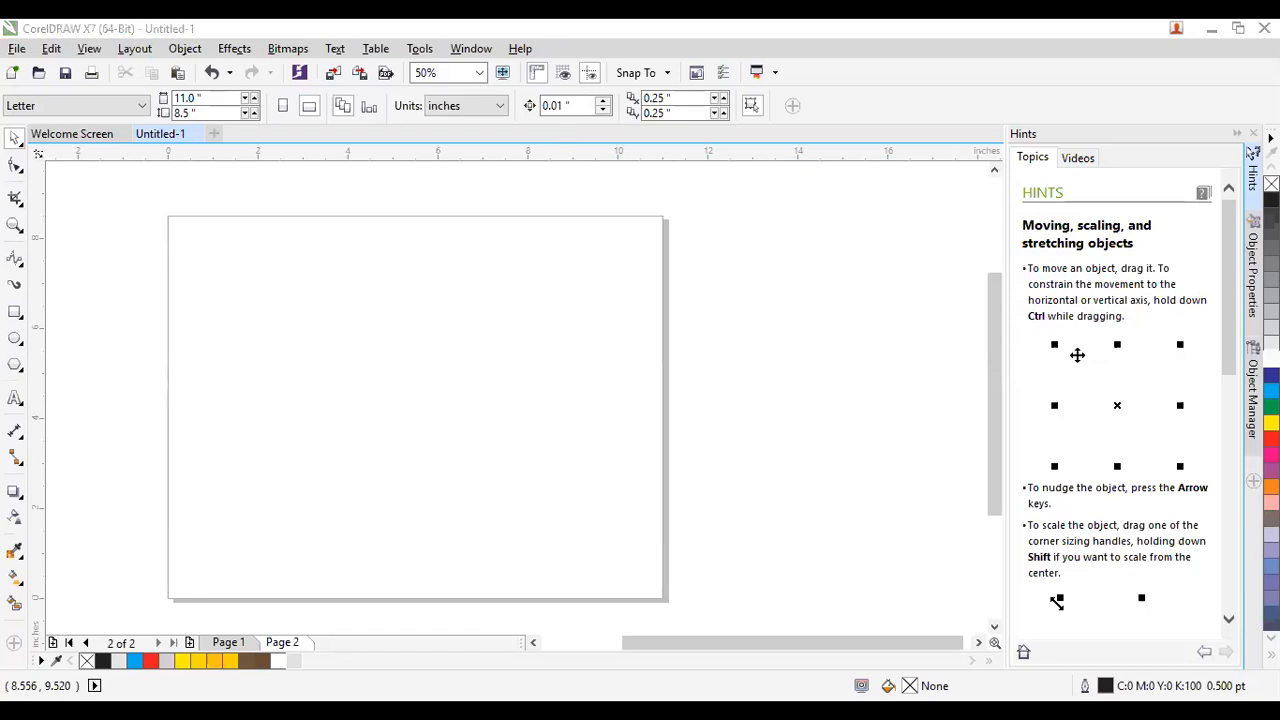
click(741, 228)
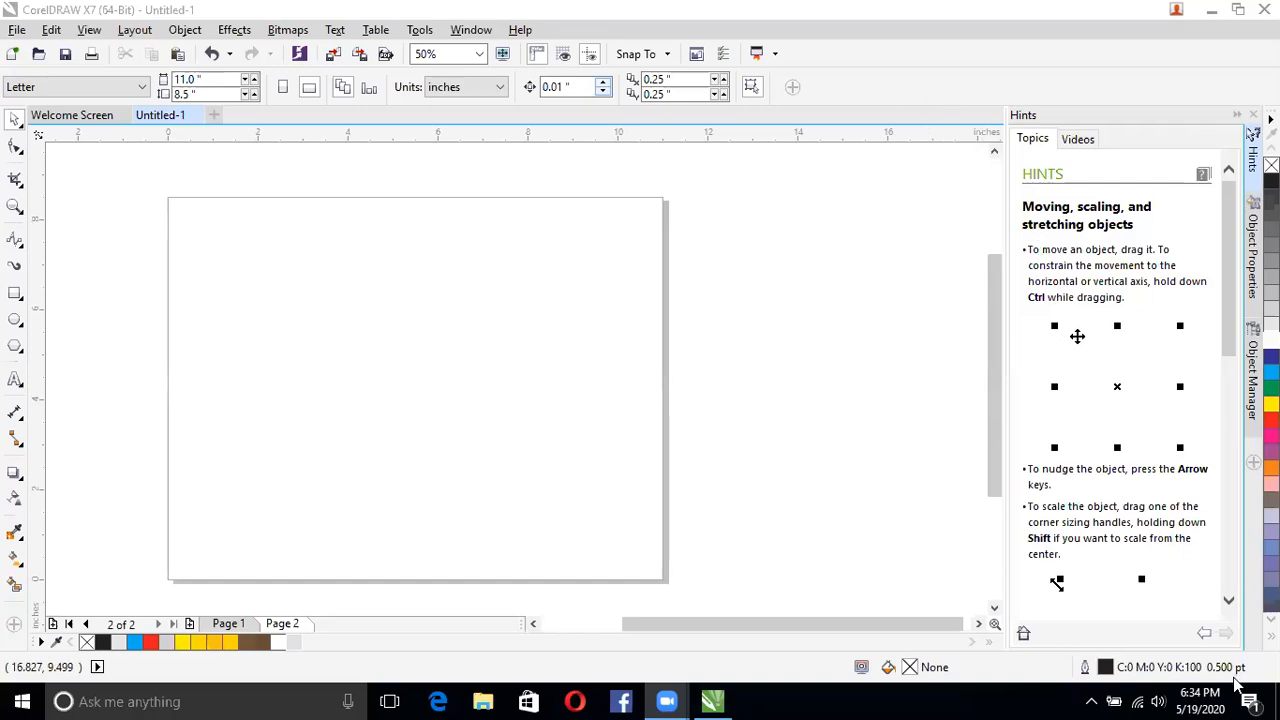
click(1277, 701)
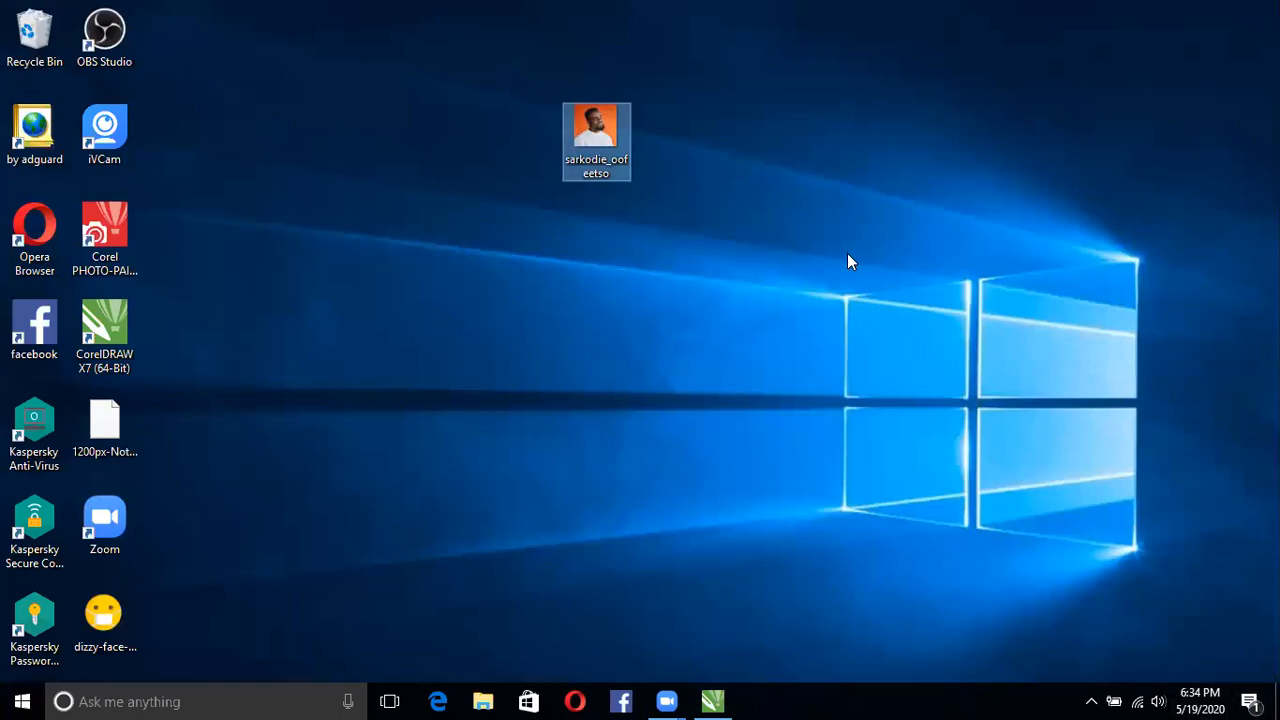
double_click(598, 114)
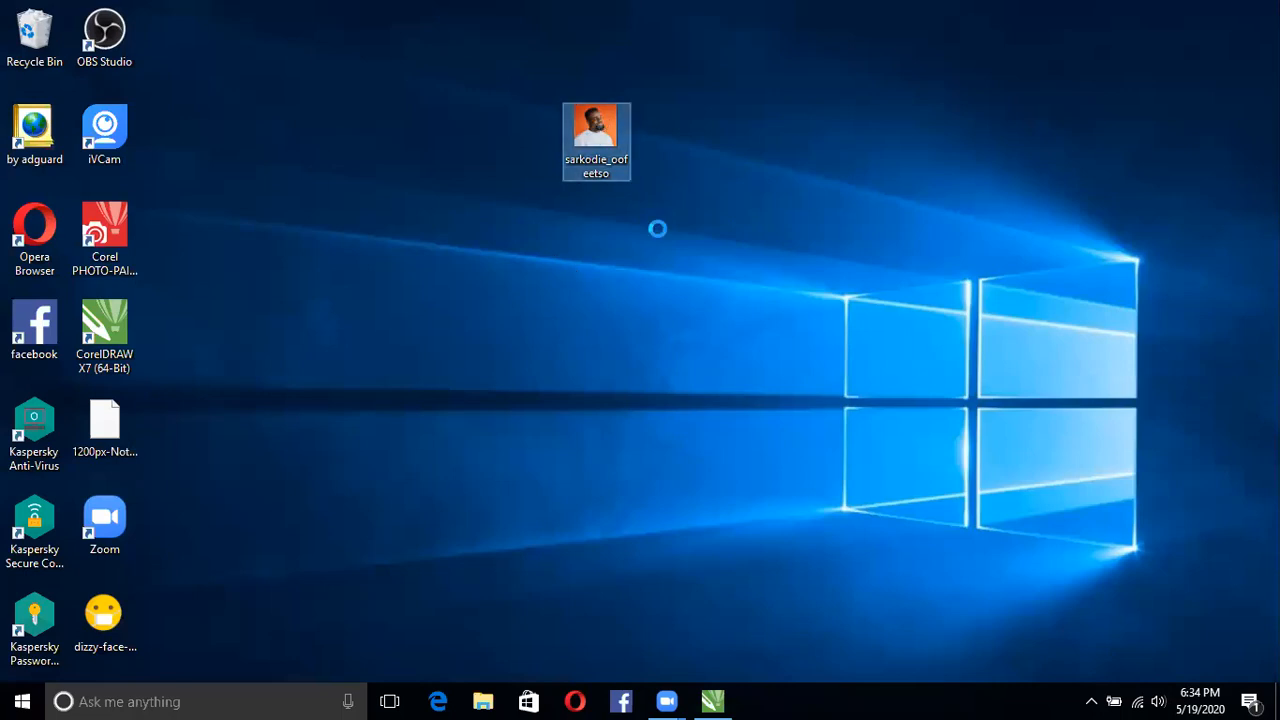
right_click(600, 112)
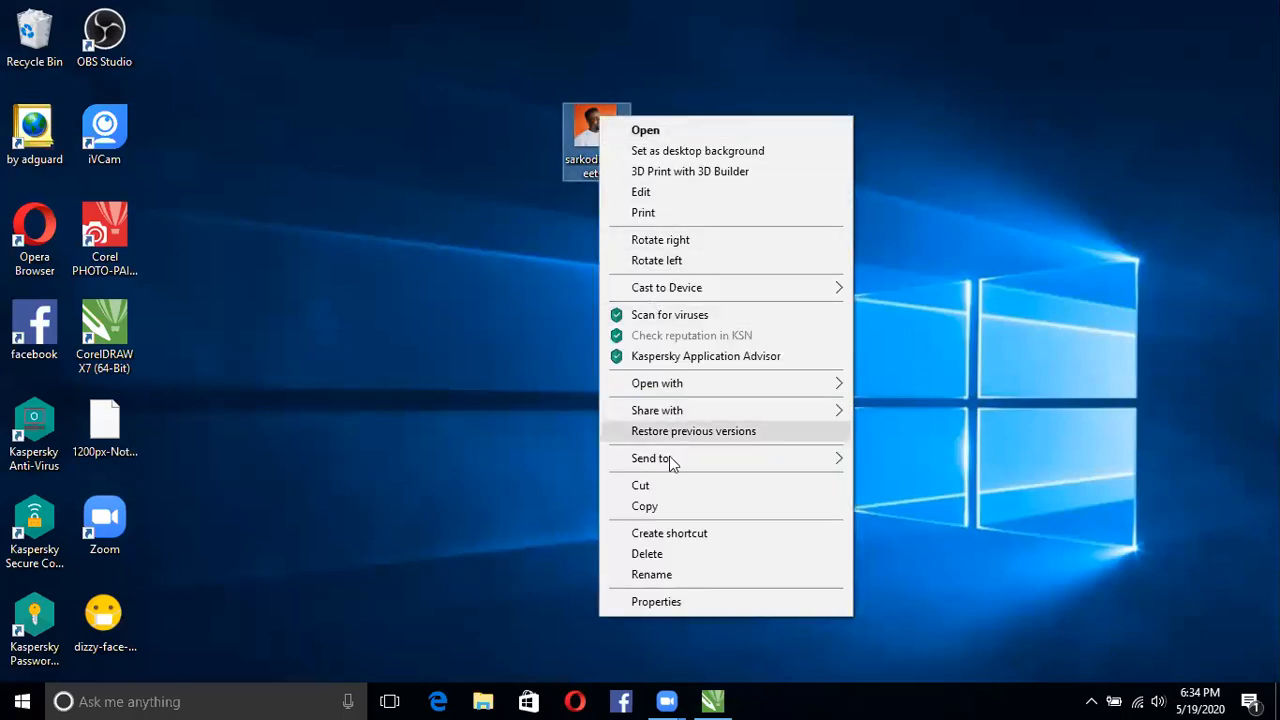
click(677, 506)
Switch back to CorelDRAW and paste the copied portrait image onto Page 2.
click(712, 701)
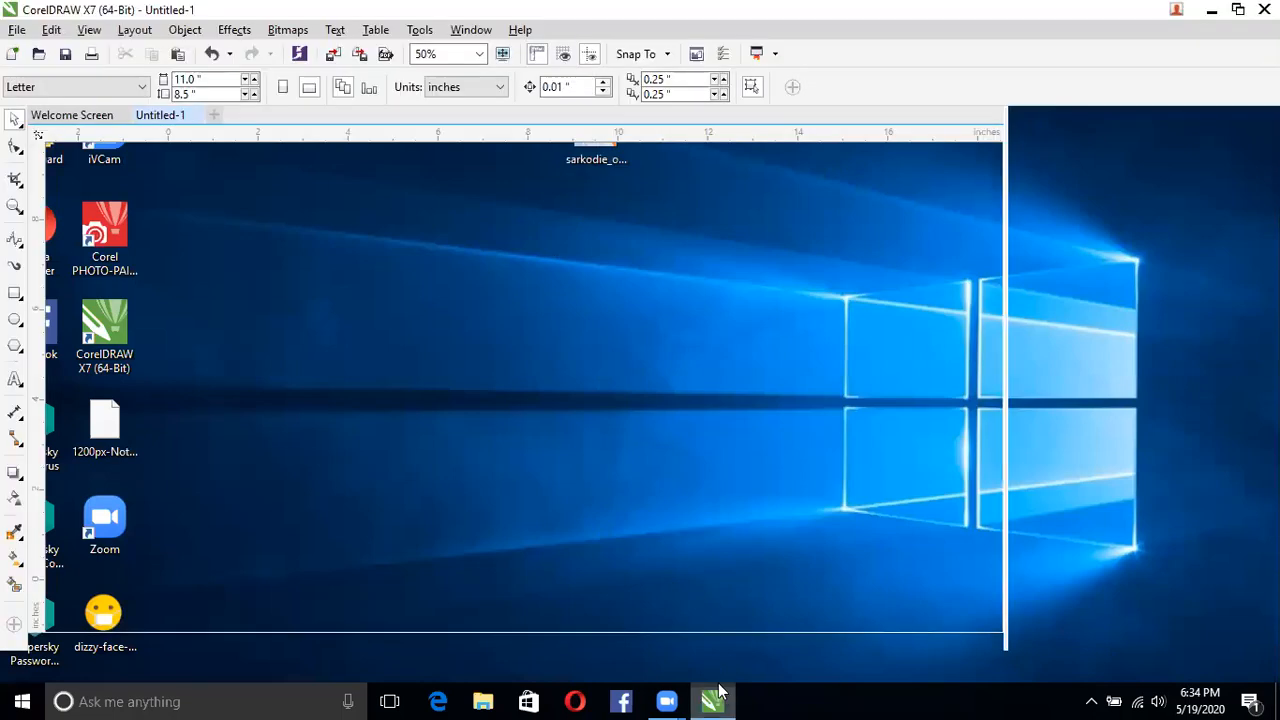
right_click(418, 275)
click(490, 396)
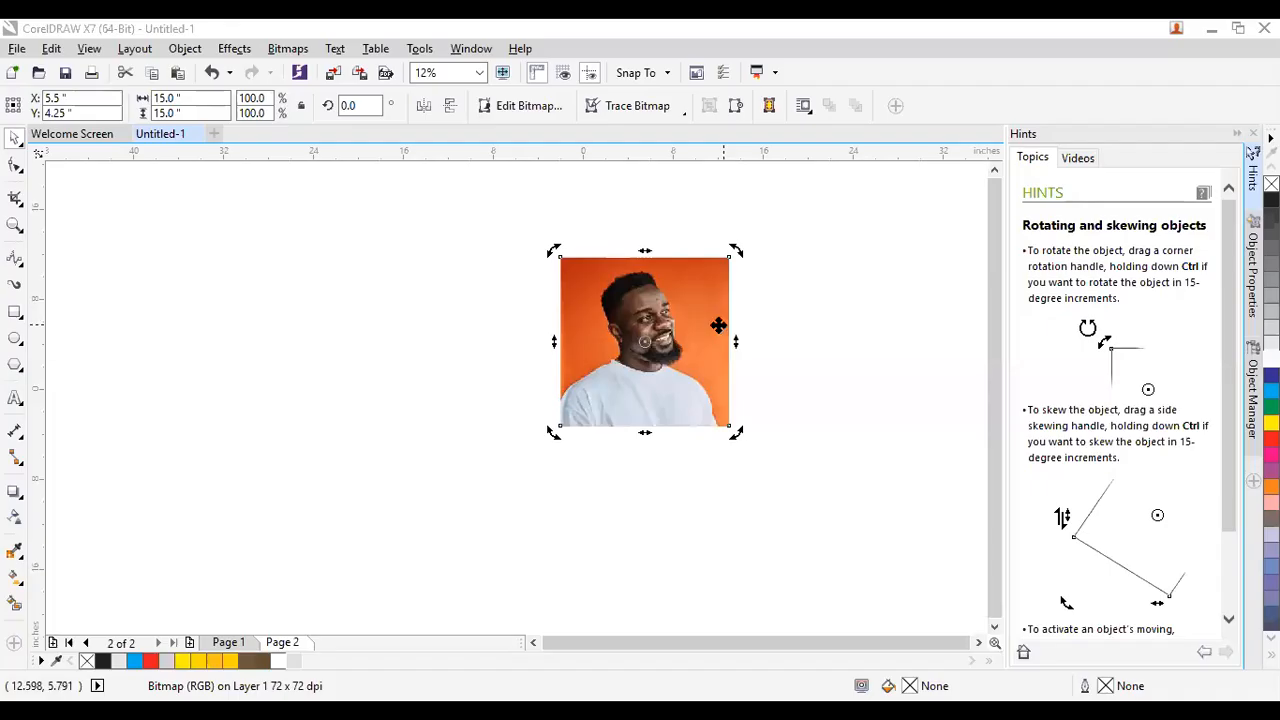
scroll(758, 267, up, 2)
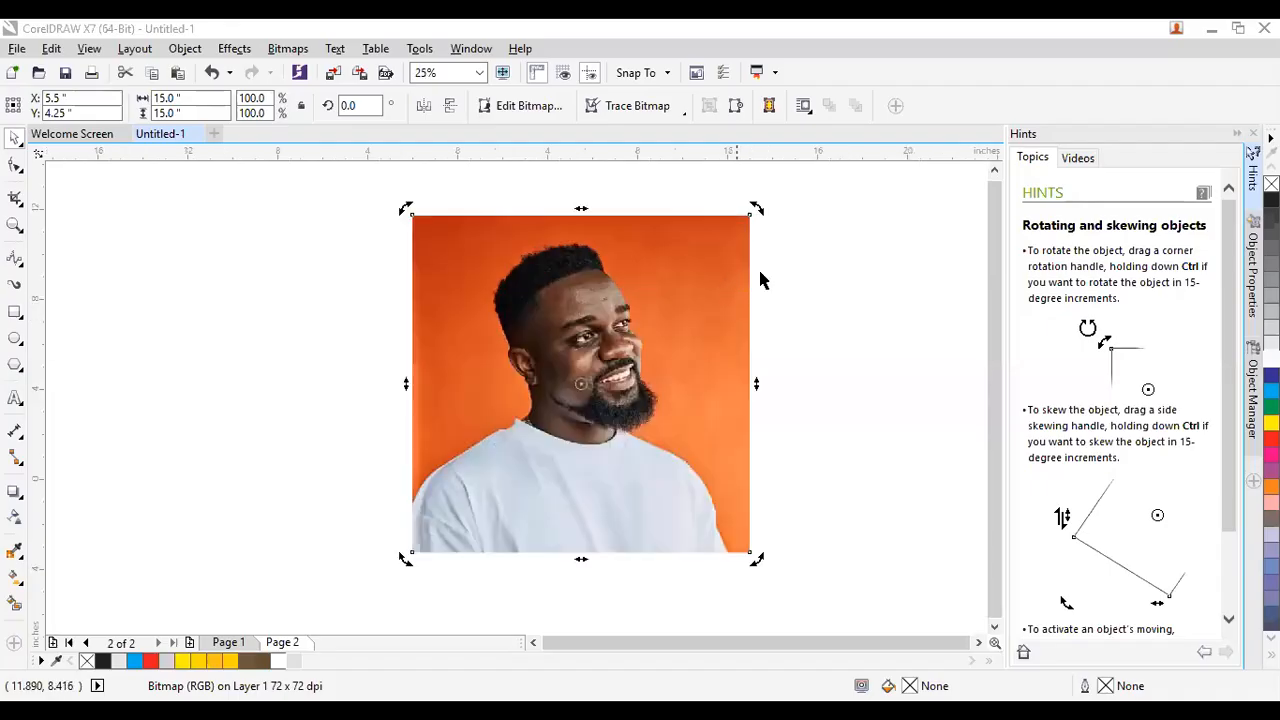
click(852, 258)
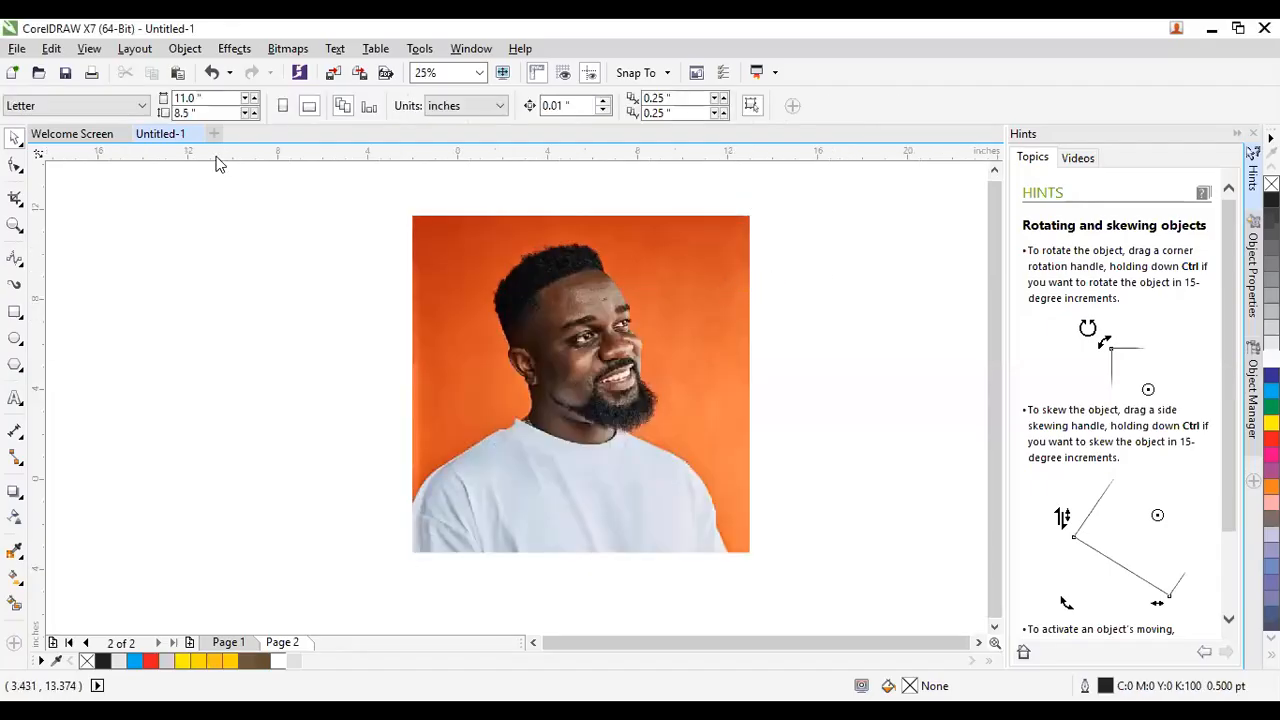
Trace the shirt's shoulder with a B-spline from the photo's left edge to the small bump beside the collar, about 3.94 by 3.36 inches.
click(22, 268)
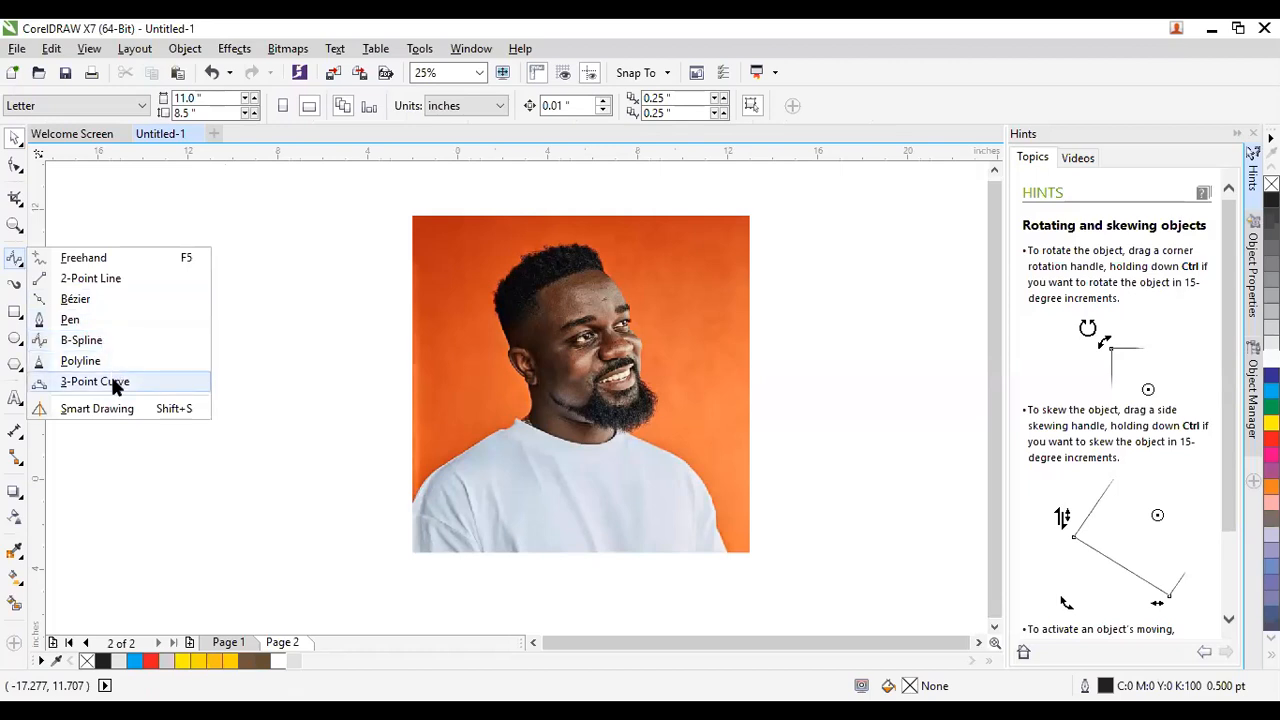
click(82, 340)
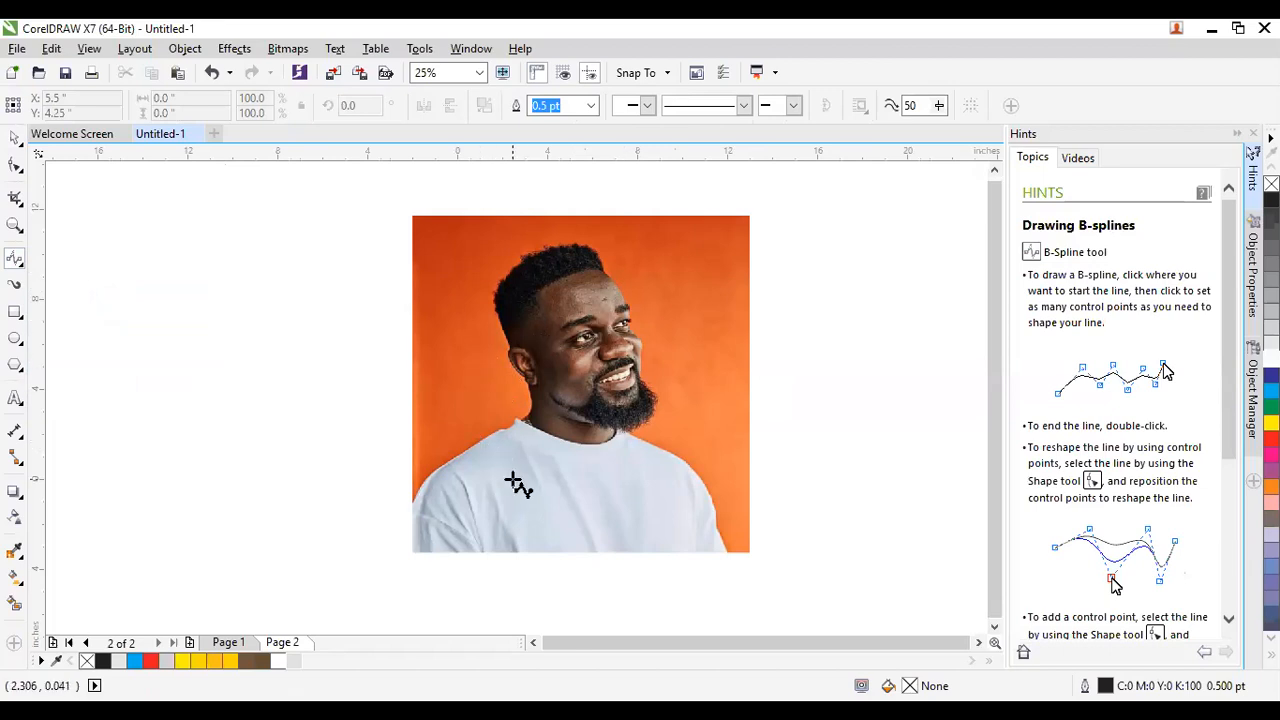
scroll(533, 452, up, 1)
scroll(330, 520, up, 1)
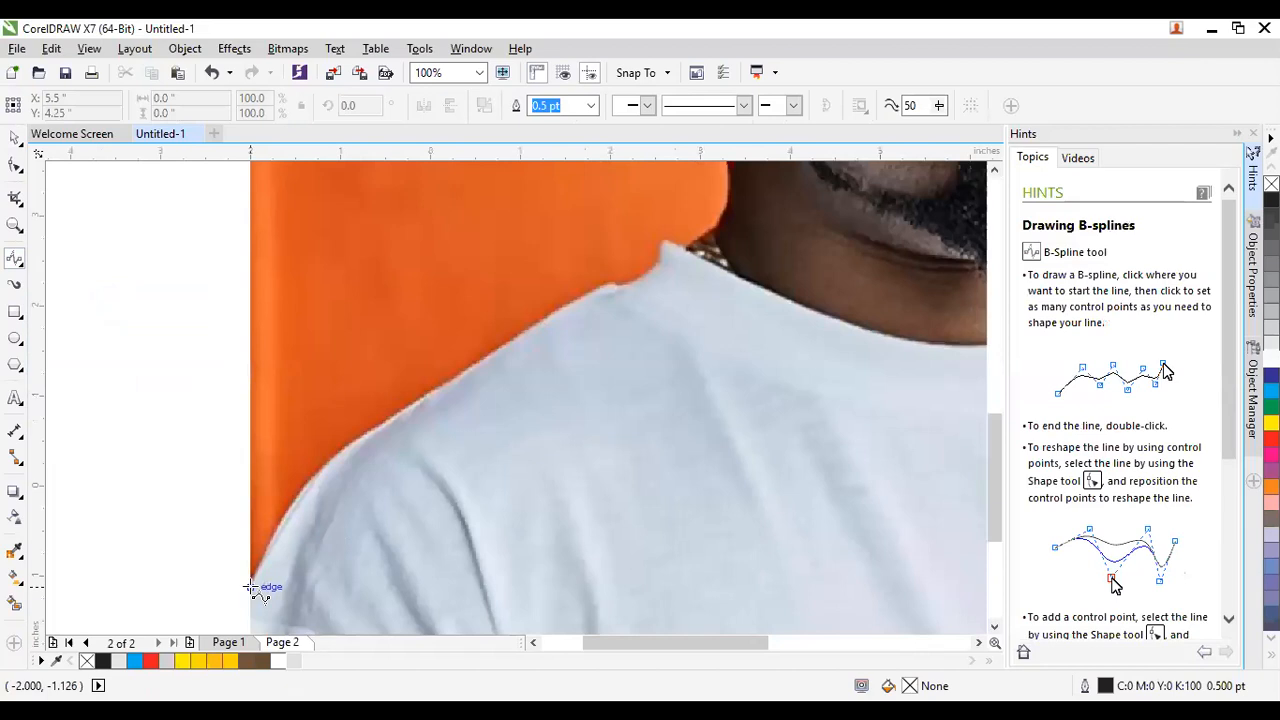
click(250, 587)
click(287, 508)
click(328, 462)
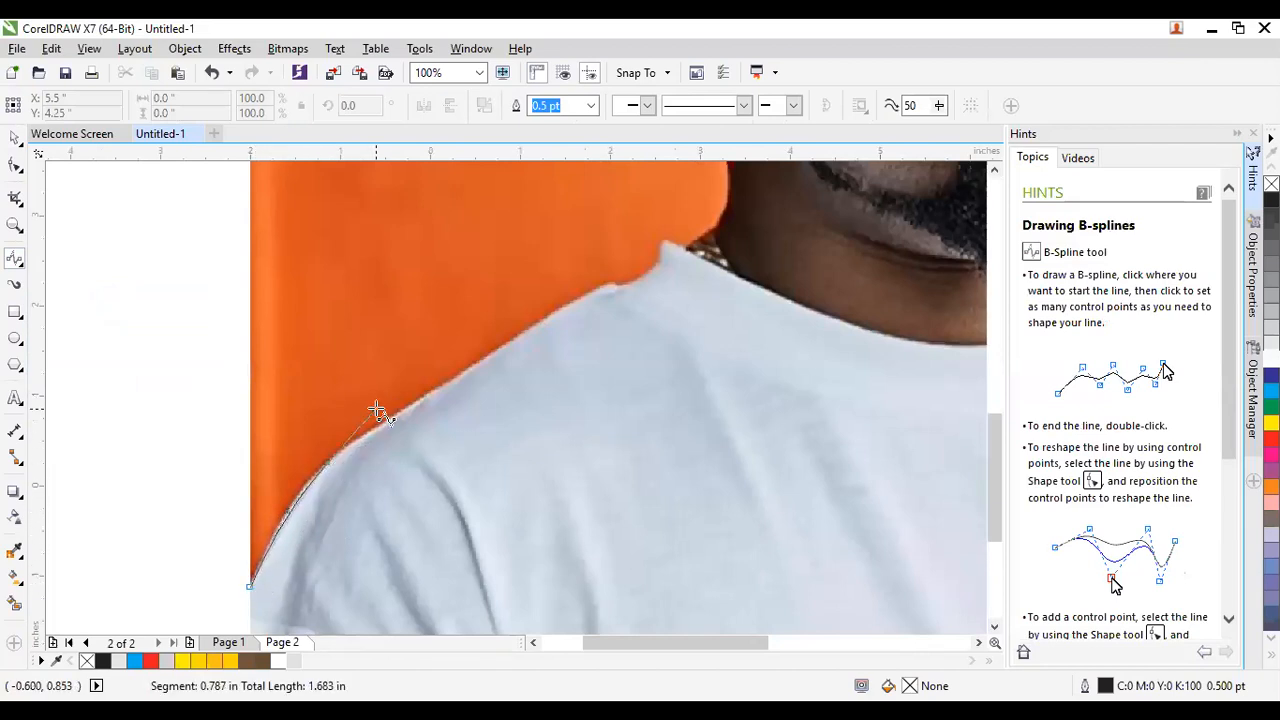
click(400, 413)
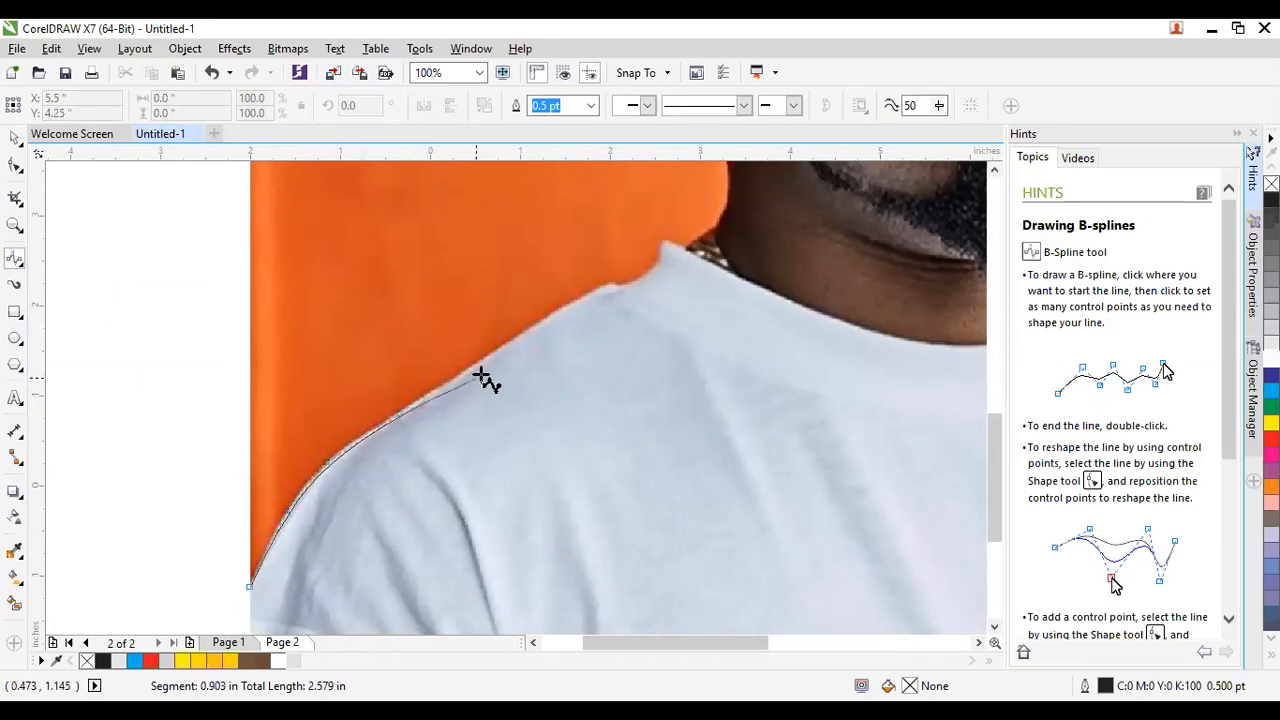
click(490, 355)
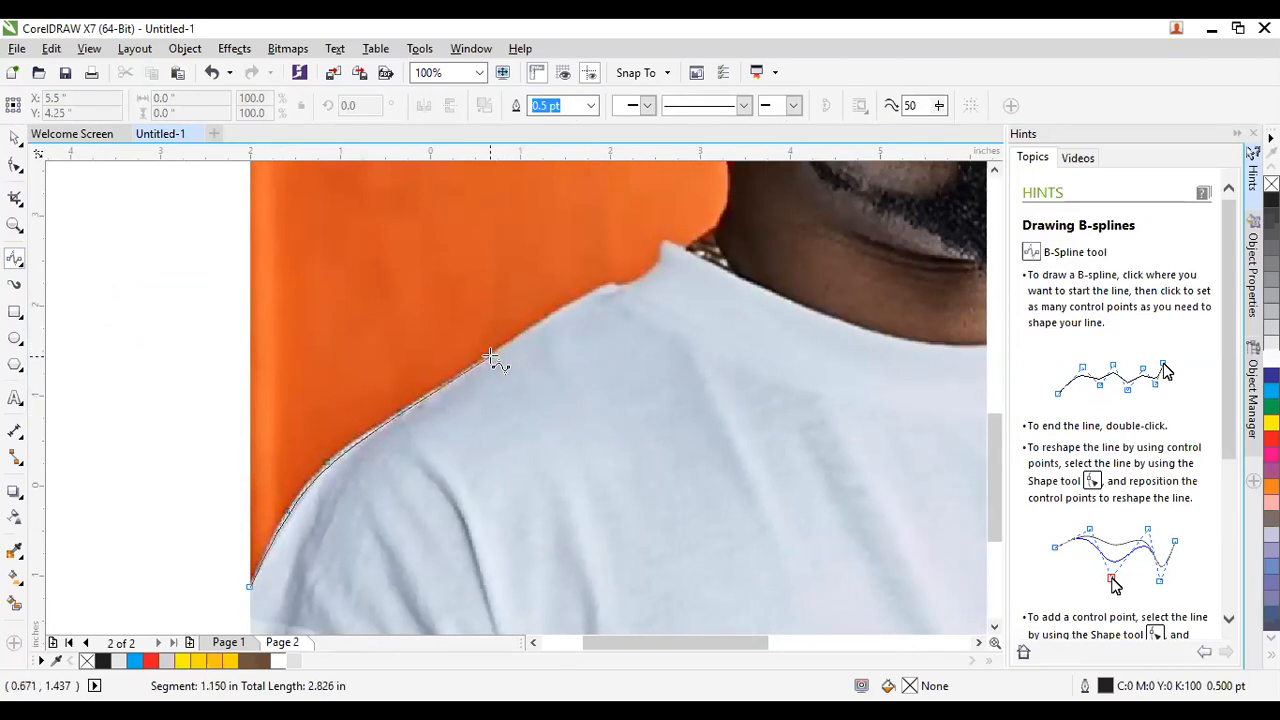
click(537, 323)
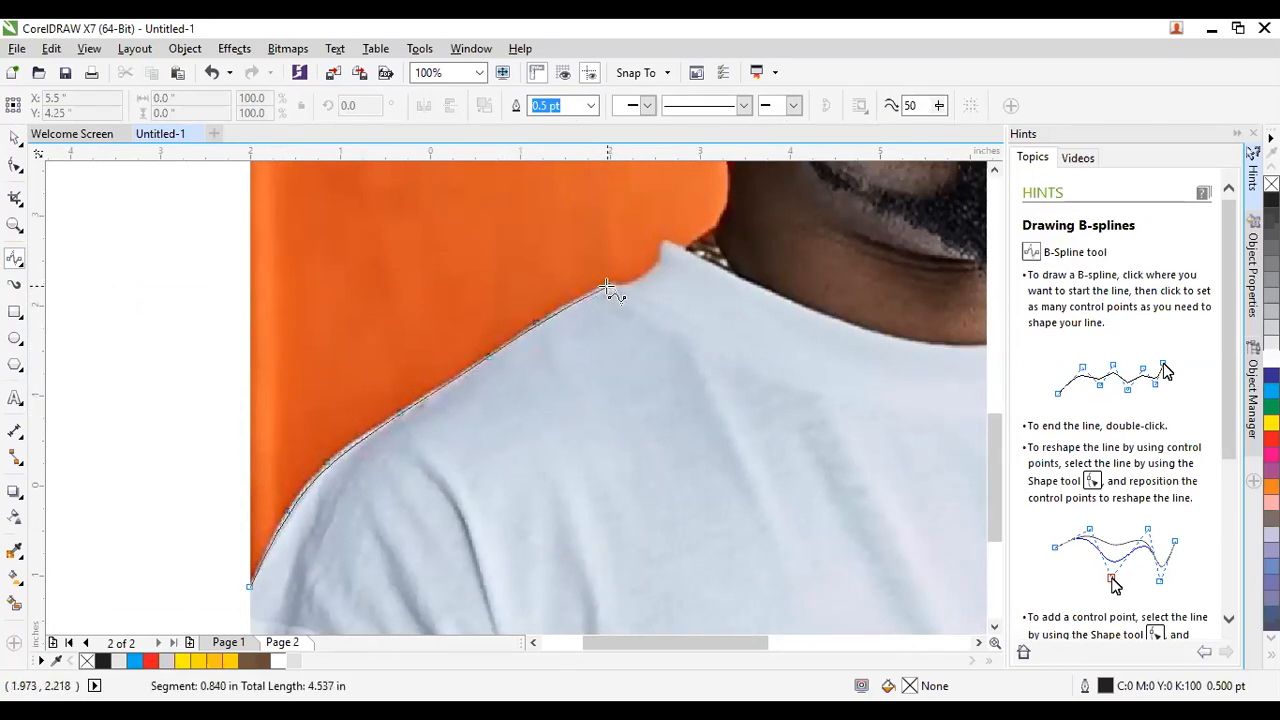
scroll(606, 280, up, 2)
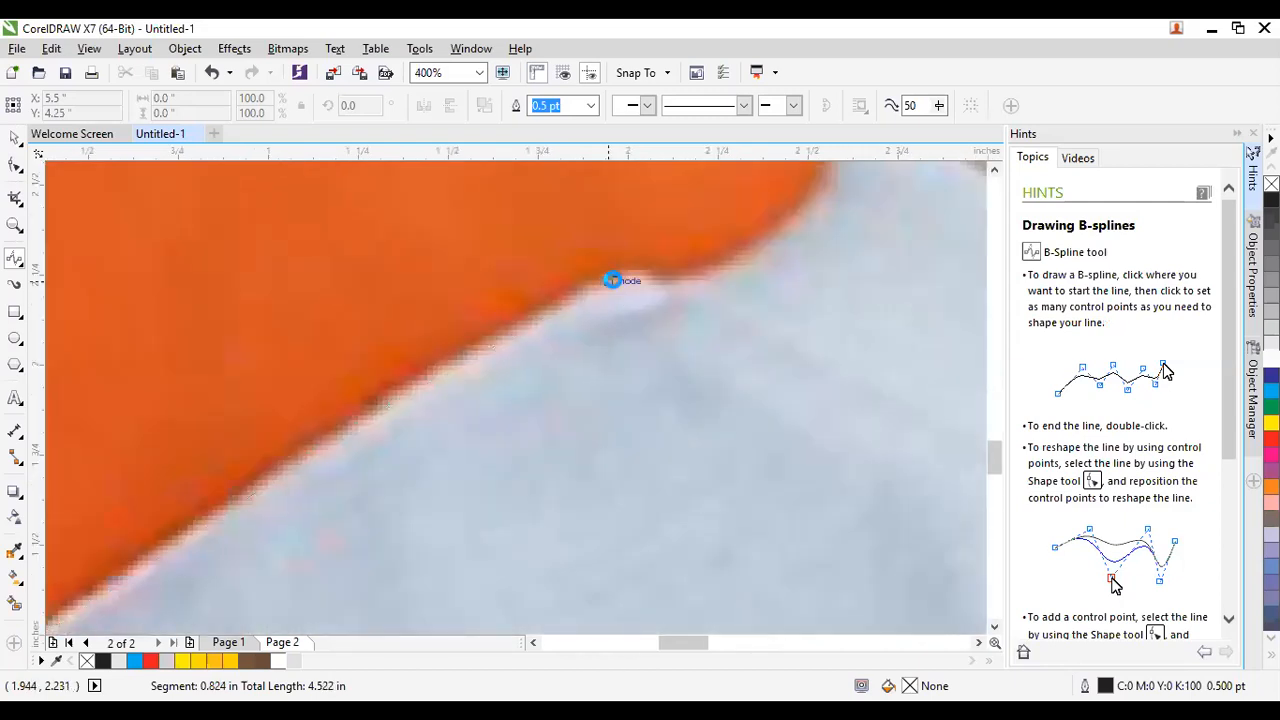
double_click(611, 277)
click(609, 281)
double_click(638, 300)
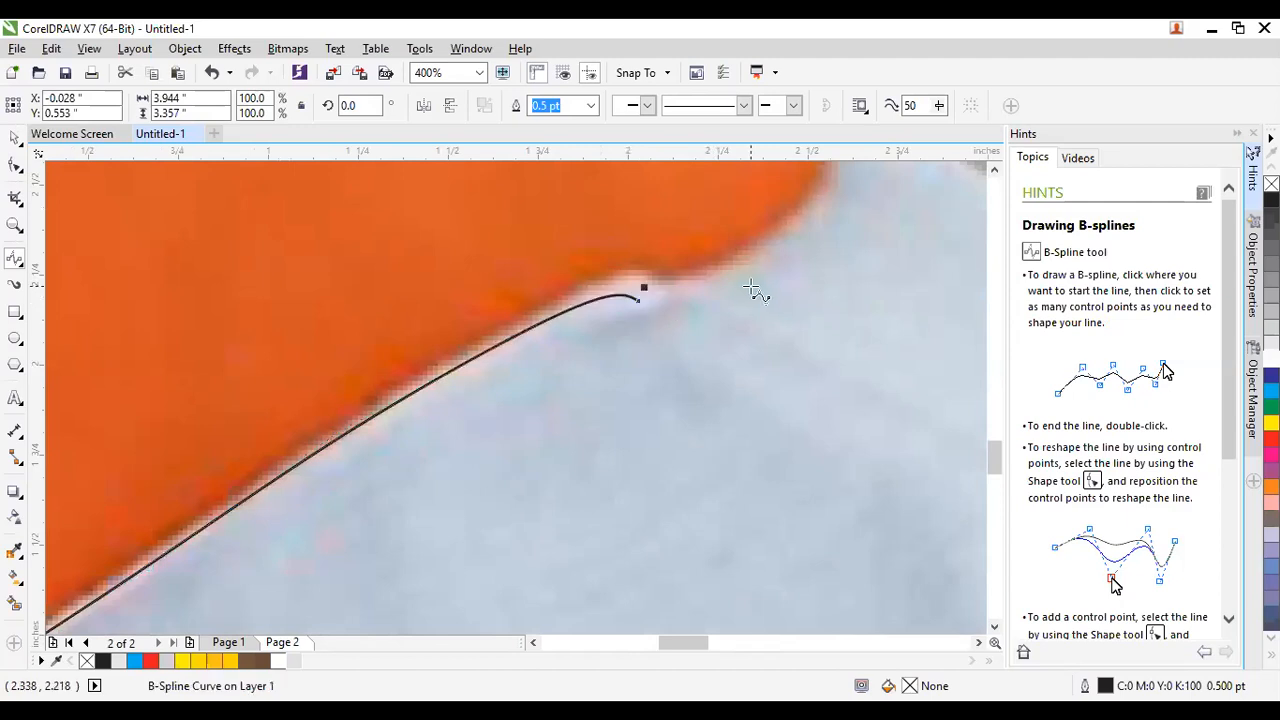
Extend the B-spline from the bump on the shirt's shoulder up around the collar tip to the base of the neck.
click(639, 299)
click(695, 290)
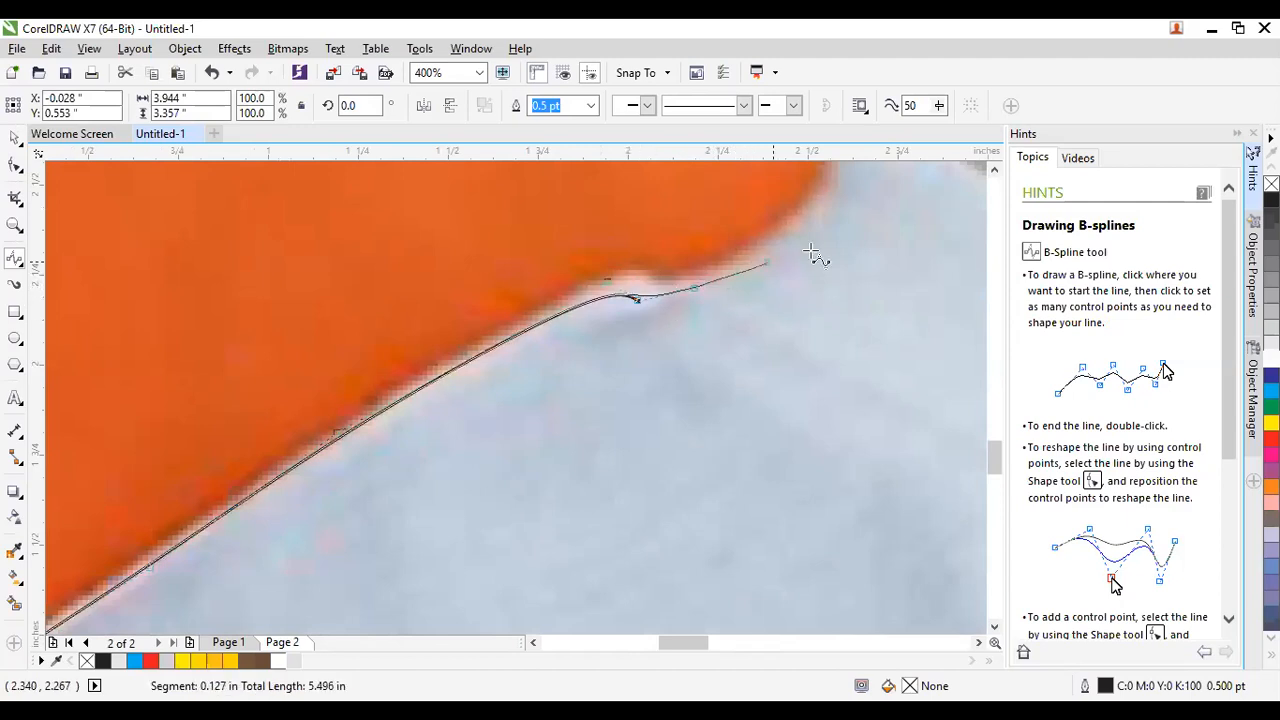
click(858, 229)
scroll(511, 534, down, 1)
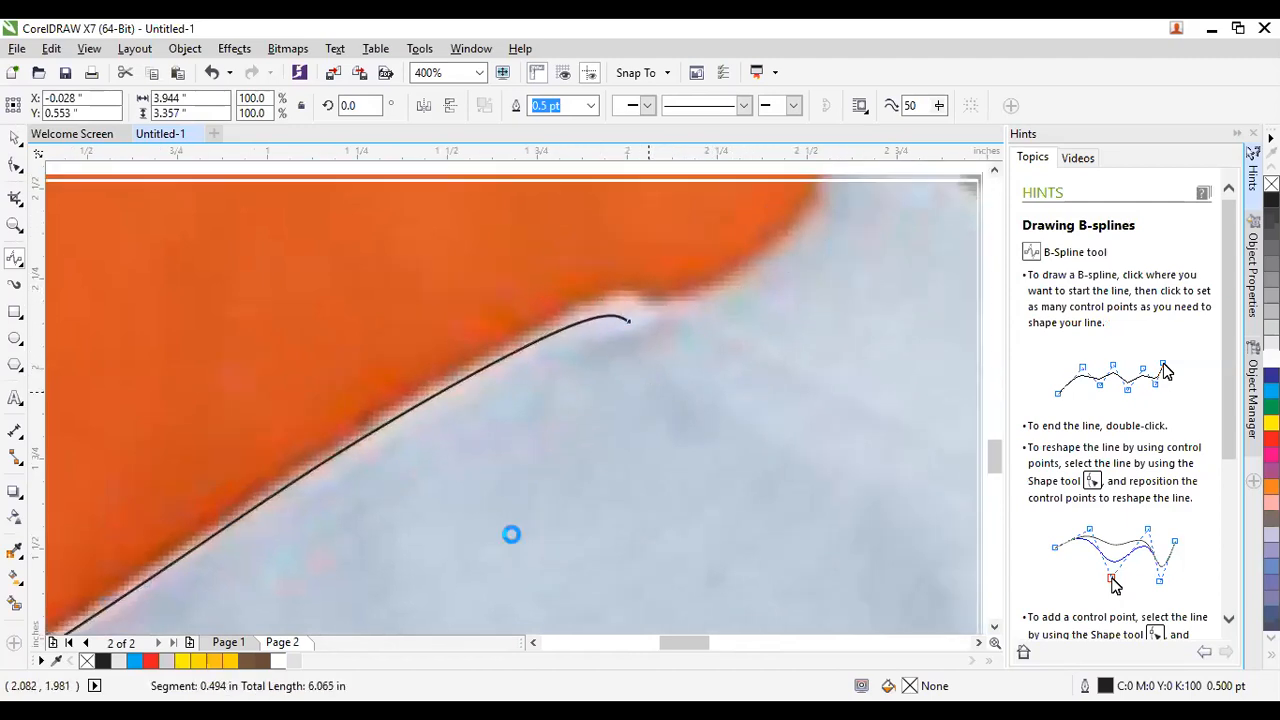
click(617, 375)
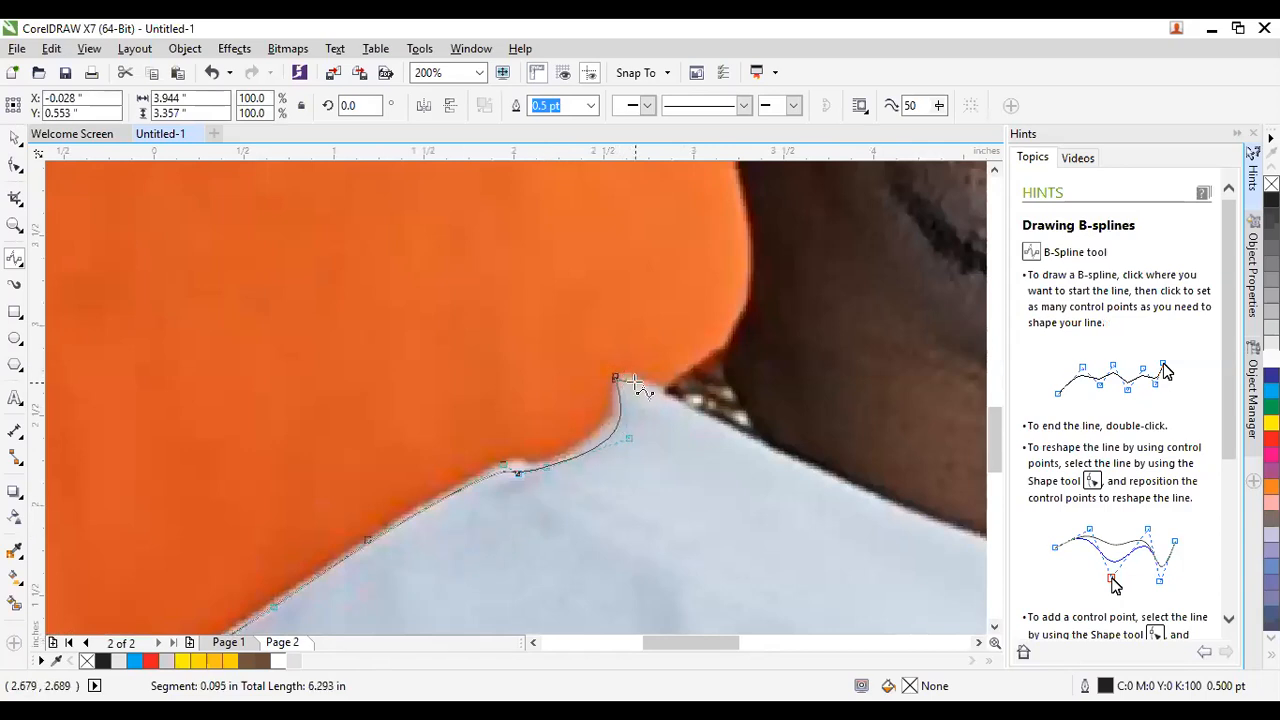
click(664, 397)
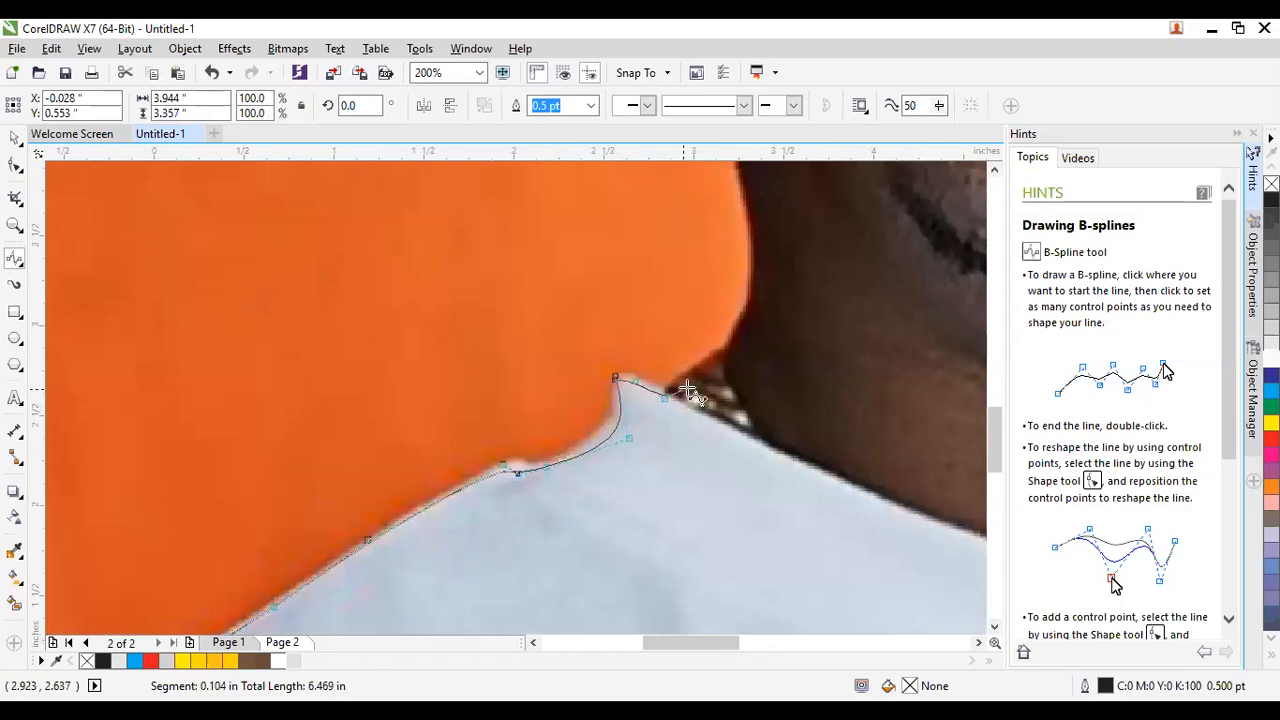
Continue the B-spline from the shirt collar up the back of the neck to just below the earlobe.
click(732, 355)
click(761, 283)
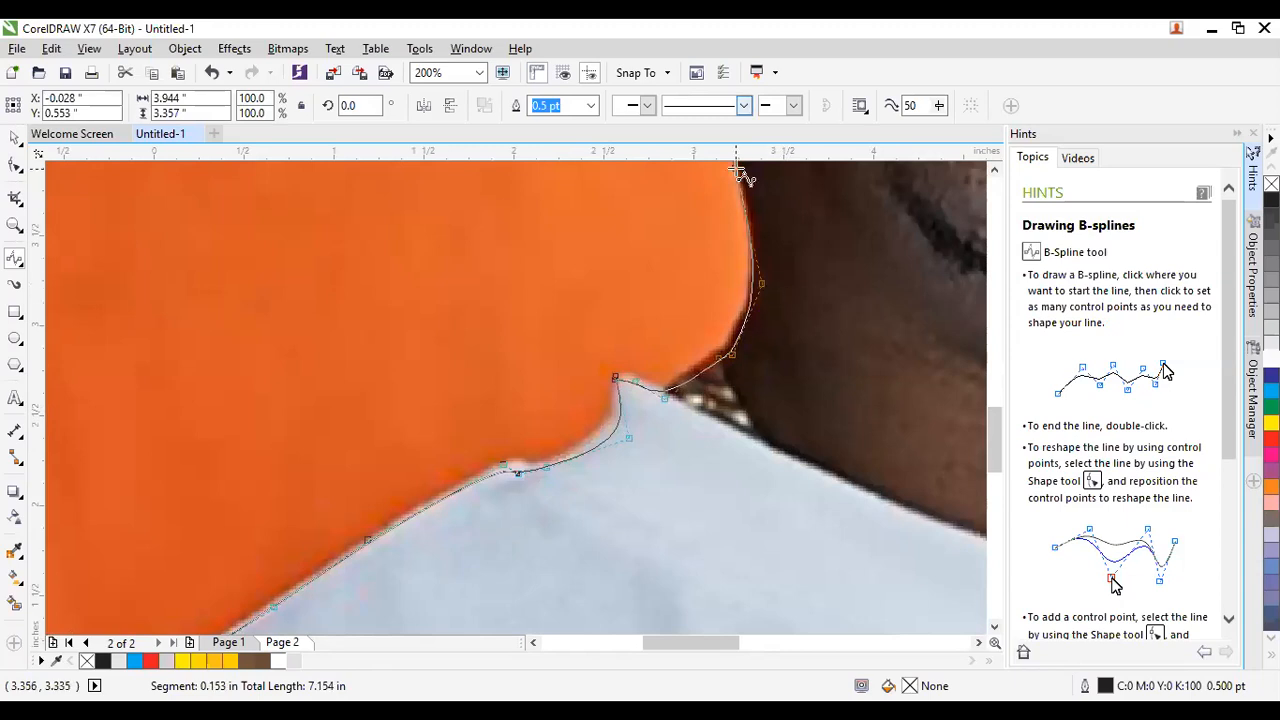
drag(736, 169, 631, 419)
click(636, 413)
click(614, 345)
click(600, 332)
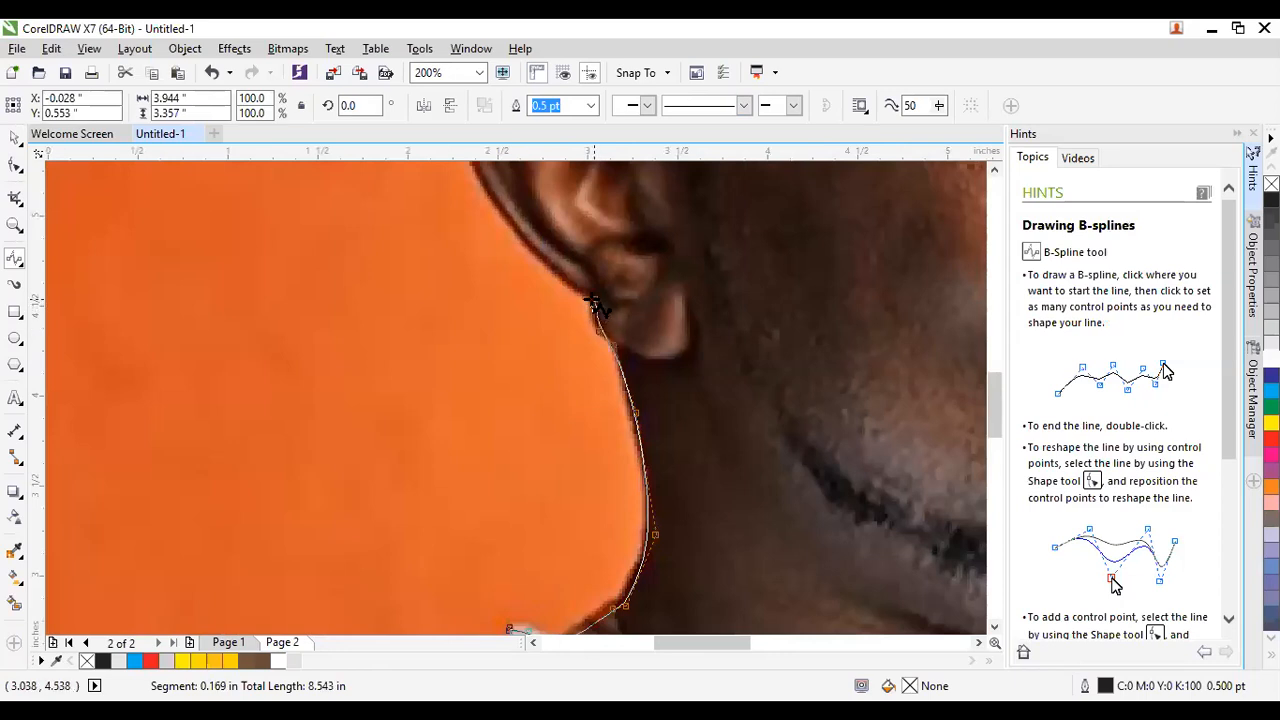
Trace the corner where the neck meets the ear and continue the B-spline up the ear's back edge.
double_click(588, 298)
scroll(588, 298, up, 2)
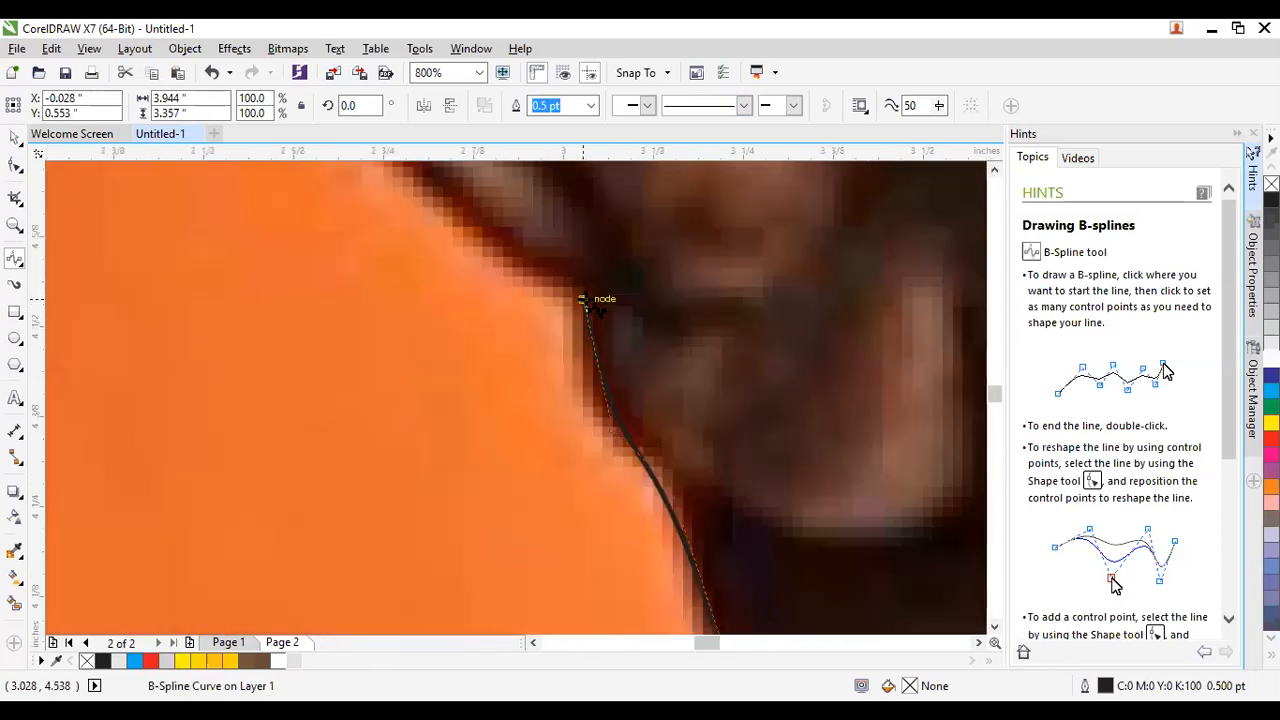
click(586, 298)
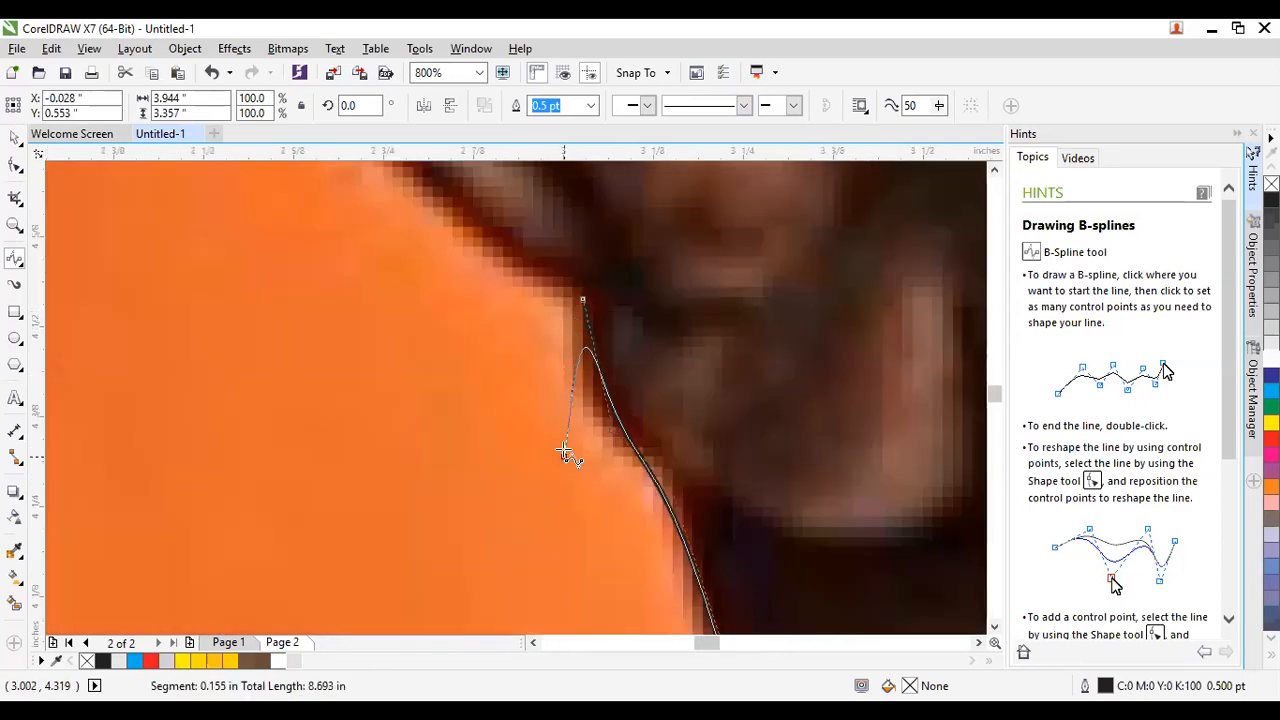
double_click(445, 204)
click(445, 204)
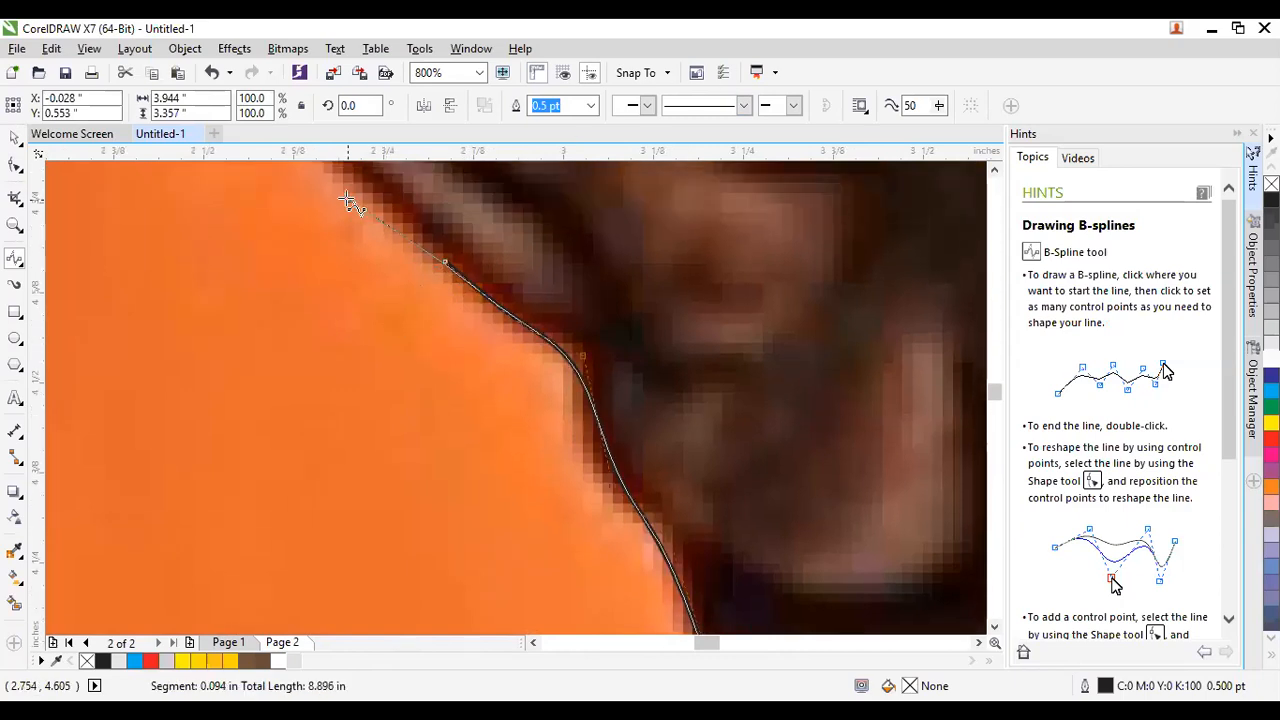
double_click(366, 187)
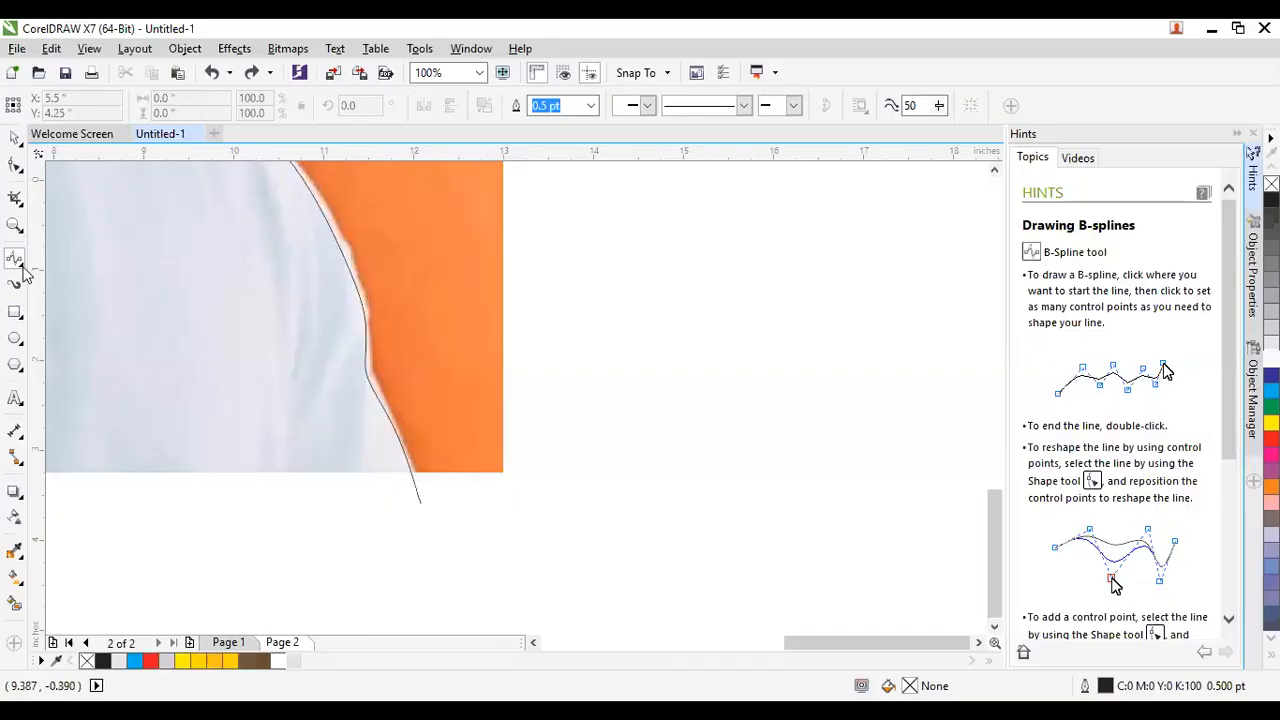
Reselect the open portrait outline and extend its end at the shirt's right sleeve with B-spline points below the photo.
click(23, 266)
key(F10)
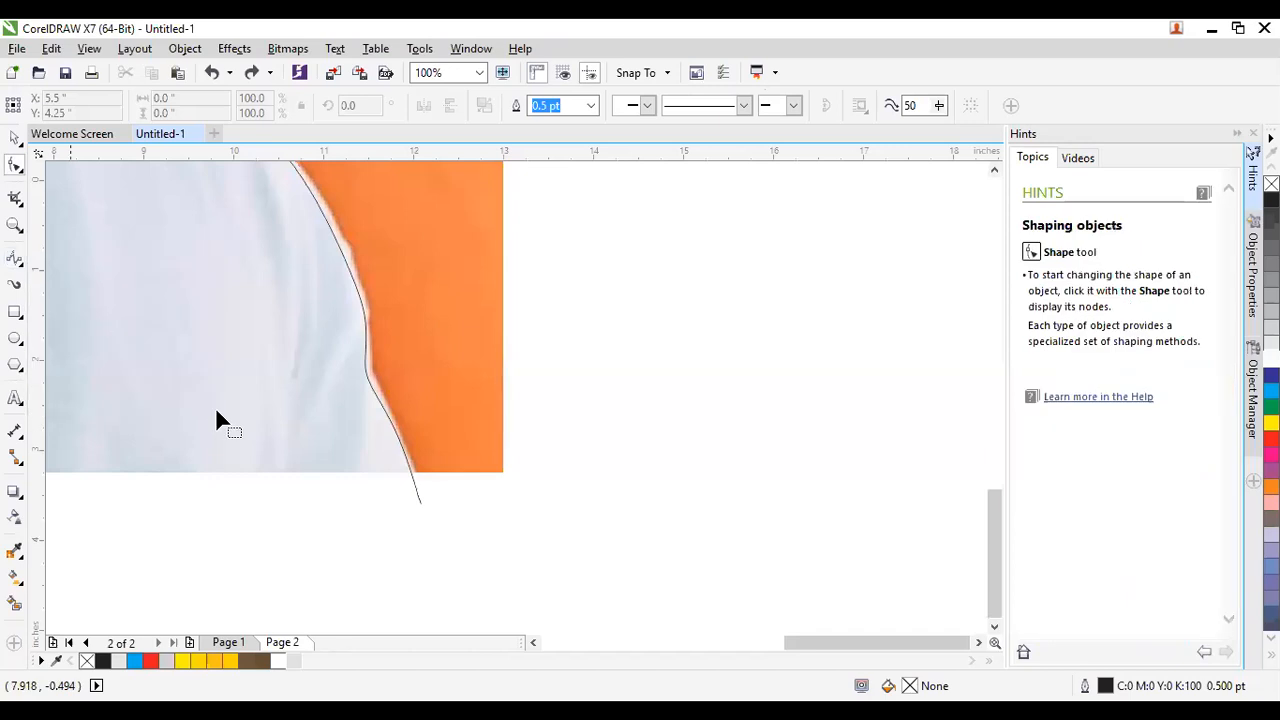
click(414, 497)
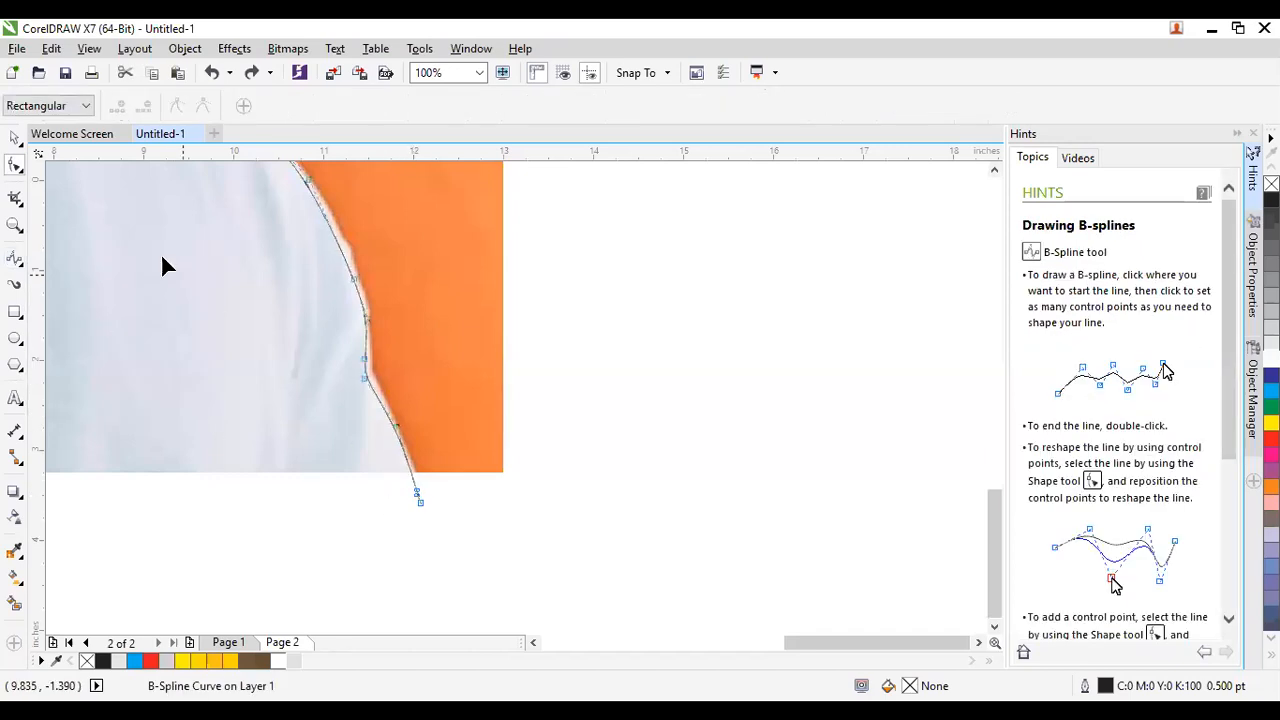
click(15, 258)
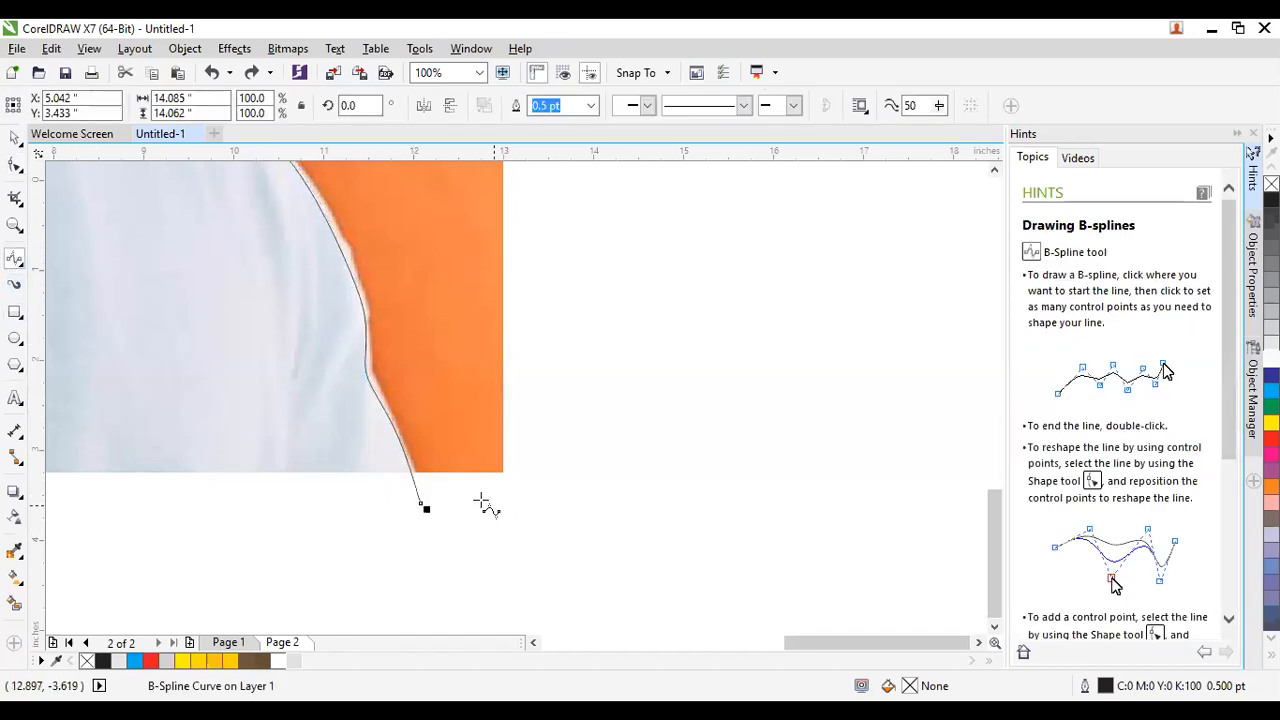
scroll(757, 520, down, 2)
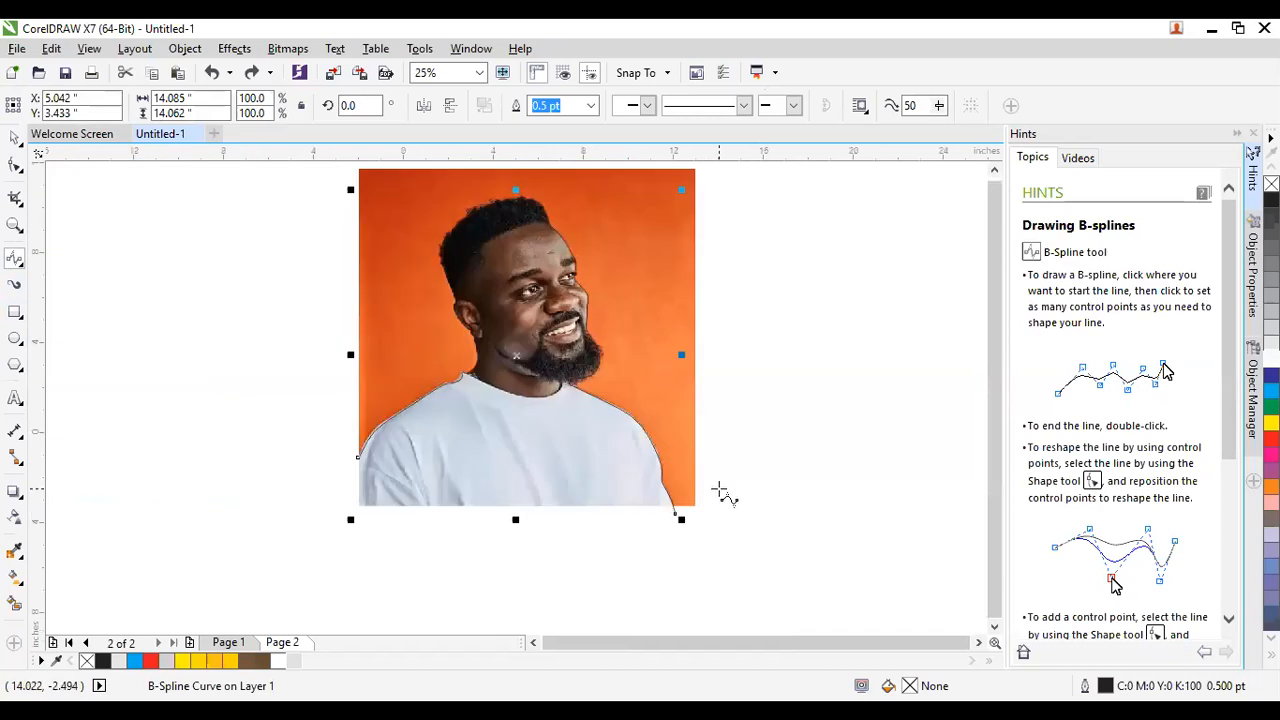
scroll(698, 505, up, 1)
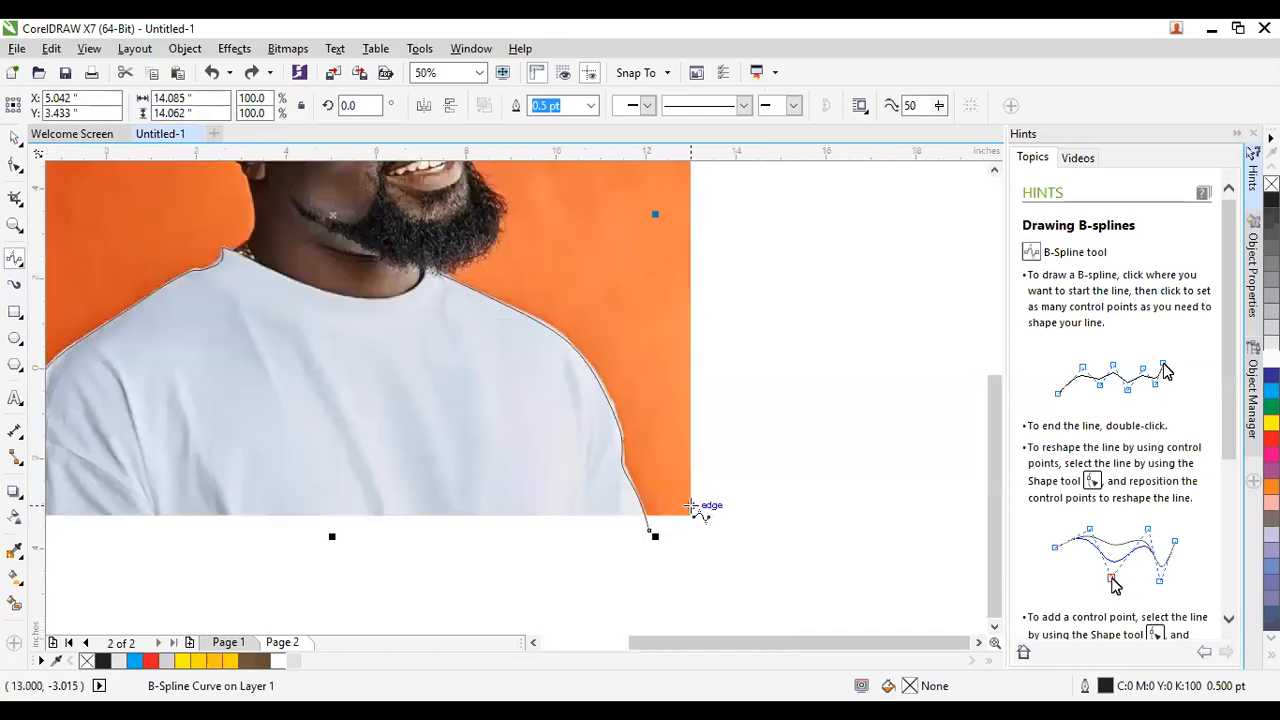
scroll(692, 507, down, 1)
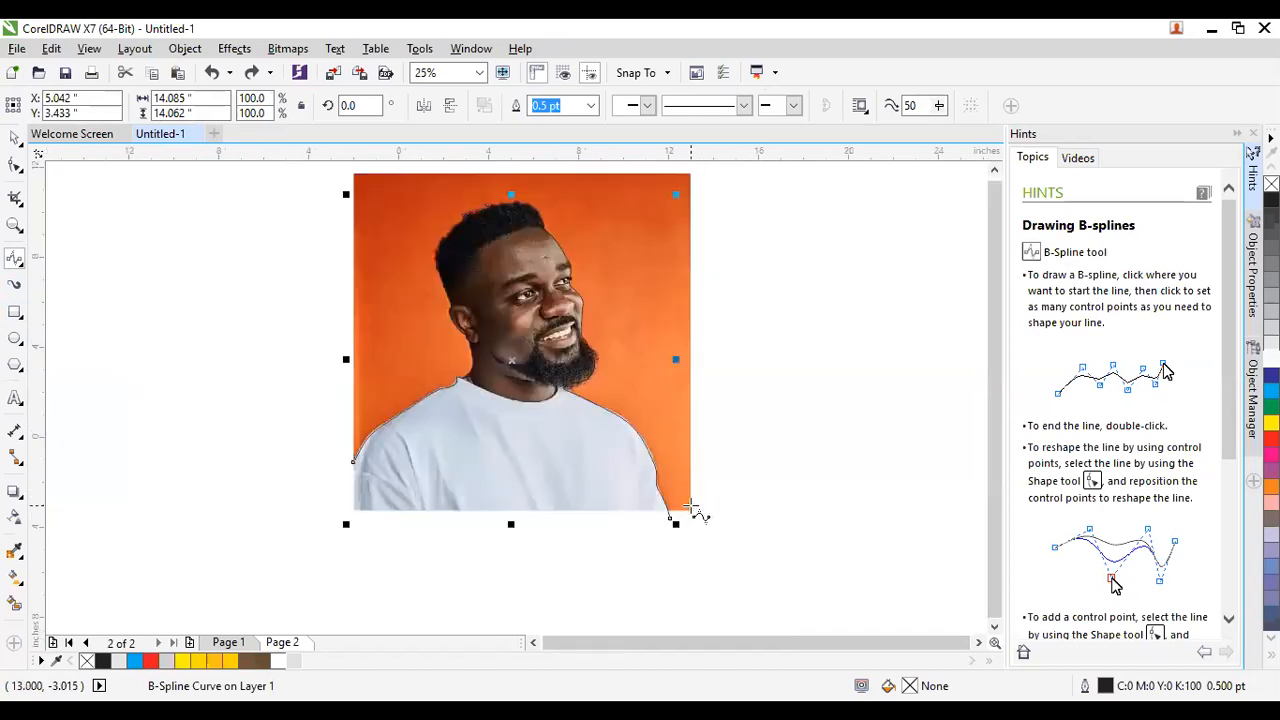
scroll(690, 516, up, 1)
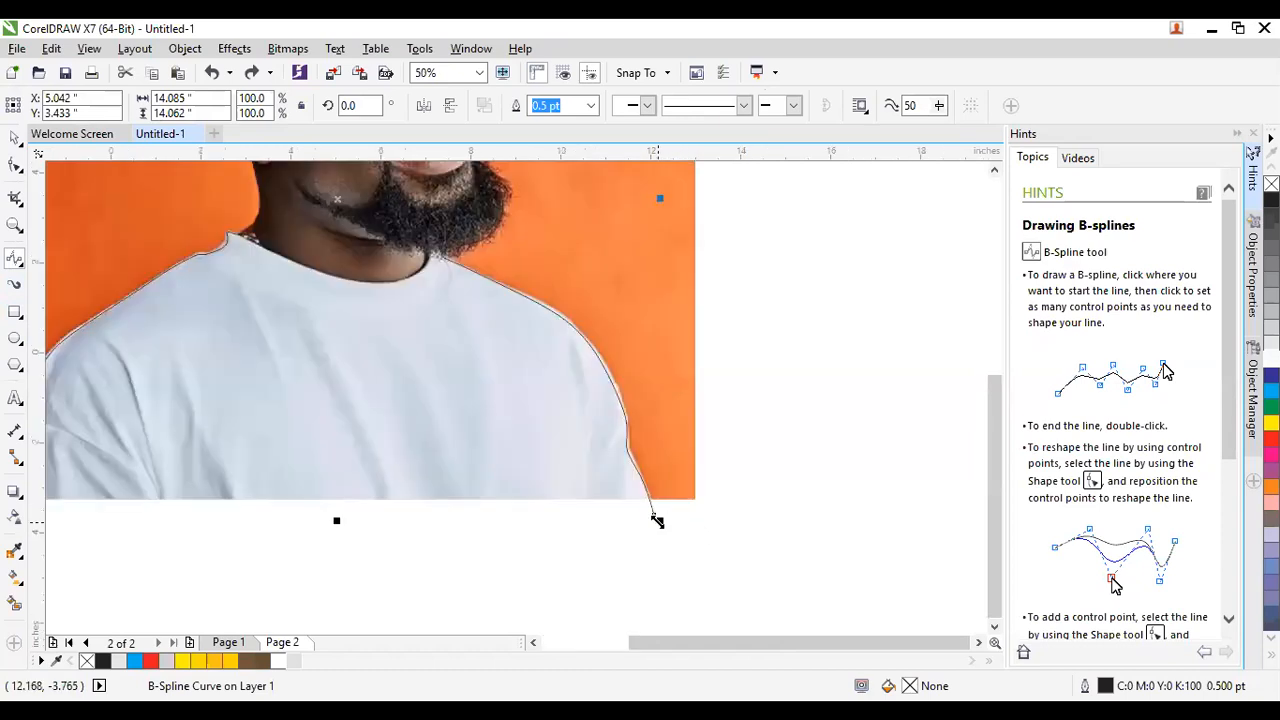
click(653, 513)
click(714, 604)
scroll(766, 580, down, 1)
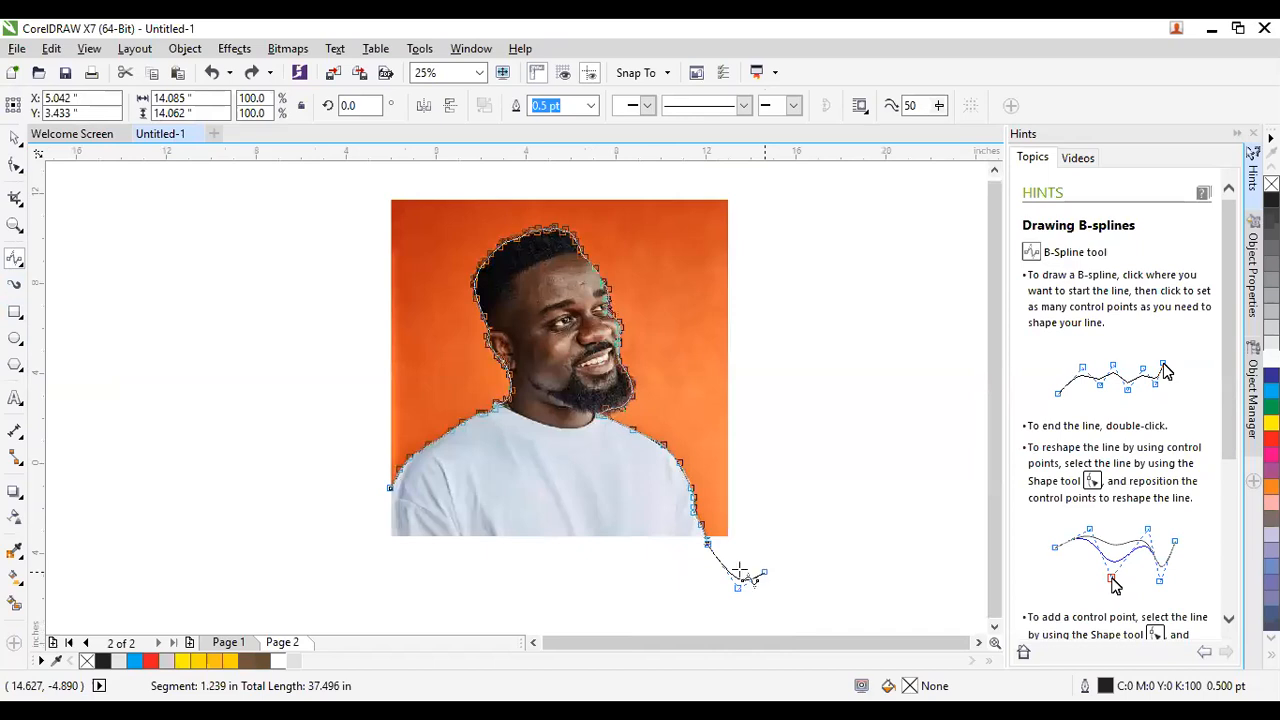
Run the B-spline beneath the photo's lower edge and close it at its starting node on the photo's left edge.
scroll(728, 545, up, 1)
click(640, 537)
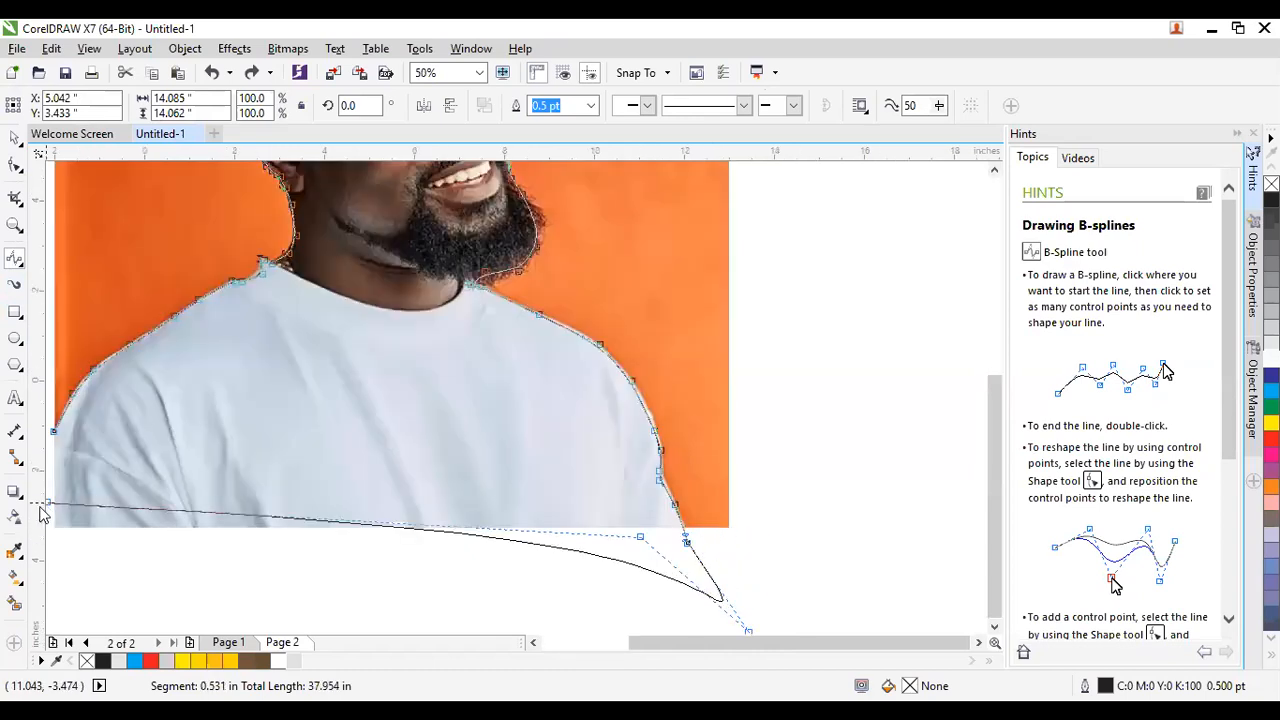
click(90, 562)
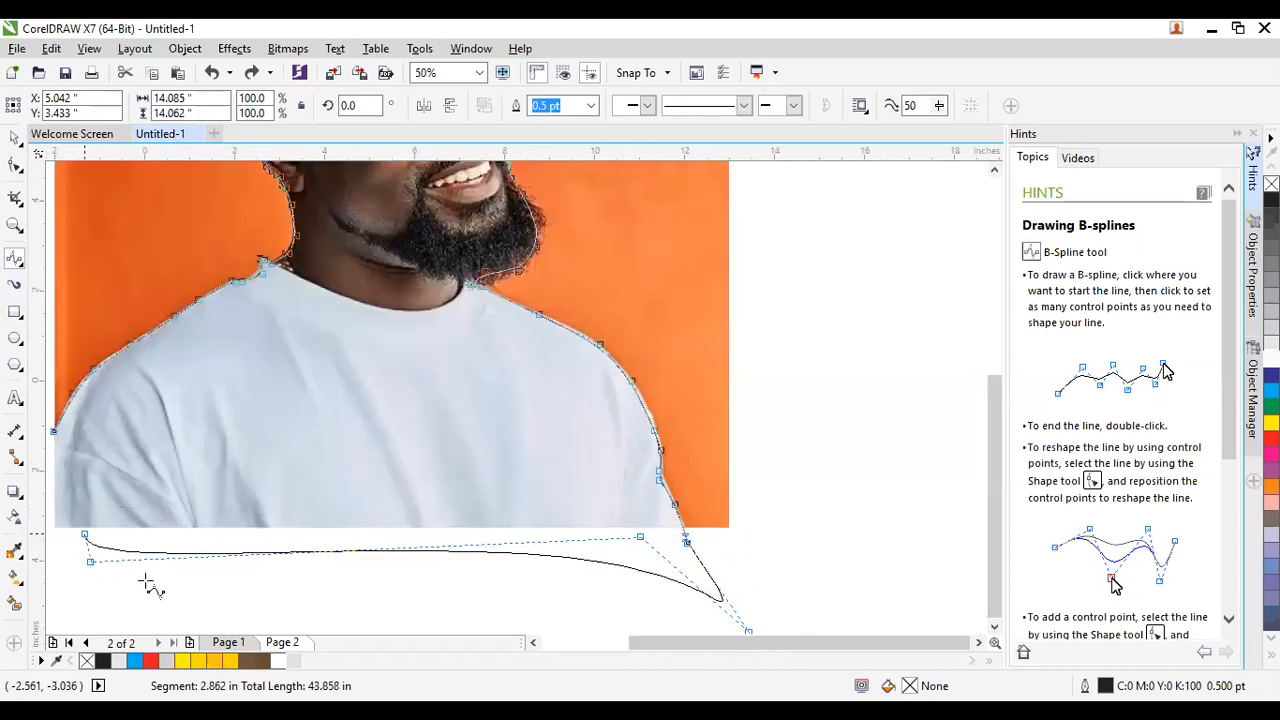
scroll(320, 610, down, 1)
scroll(166, 572, up, 1)
click(170, 572)
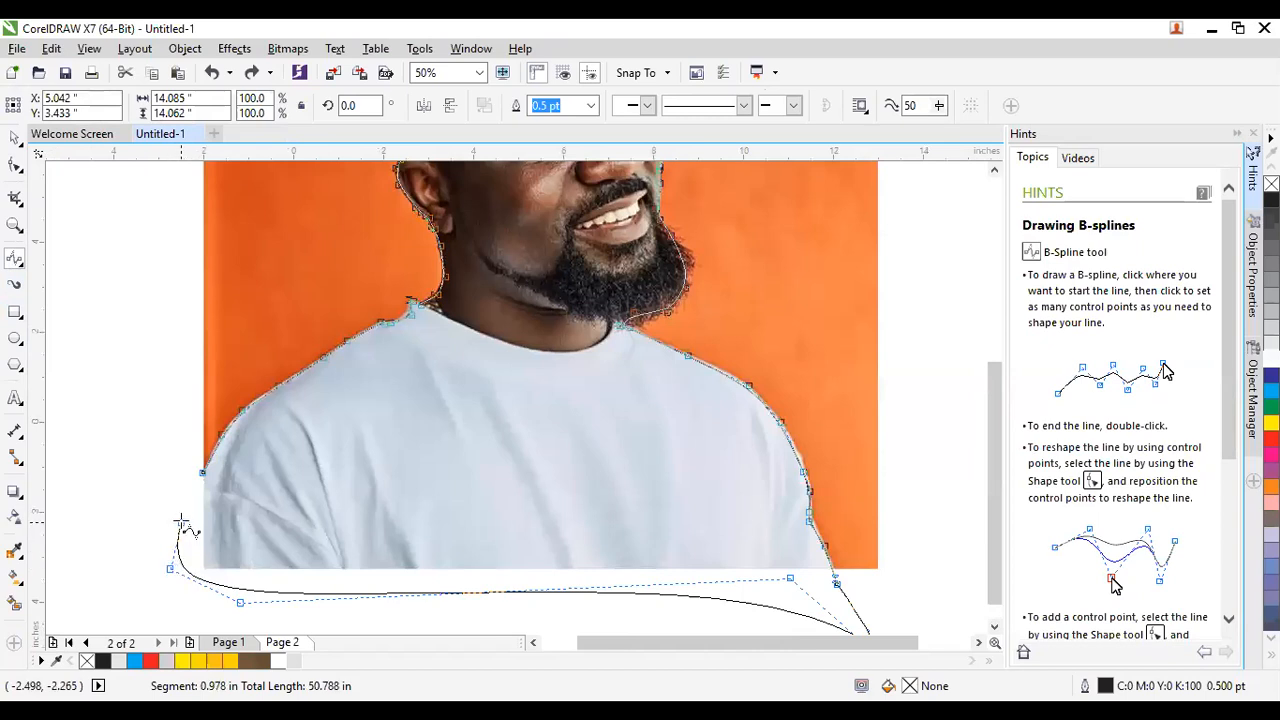
click(203, 471)
scroll(363, 618, down, 1)
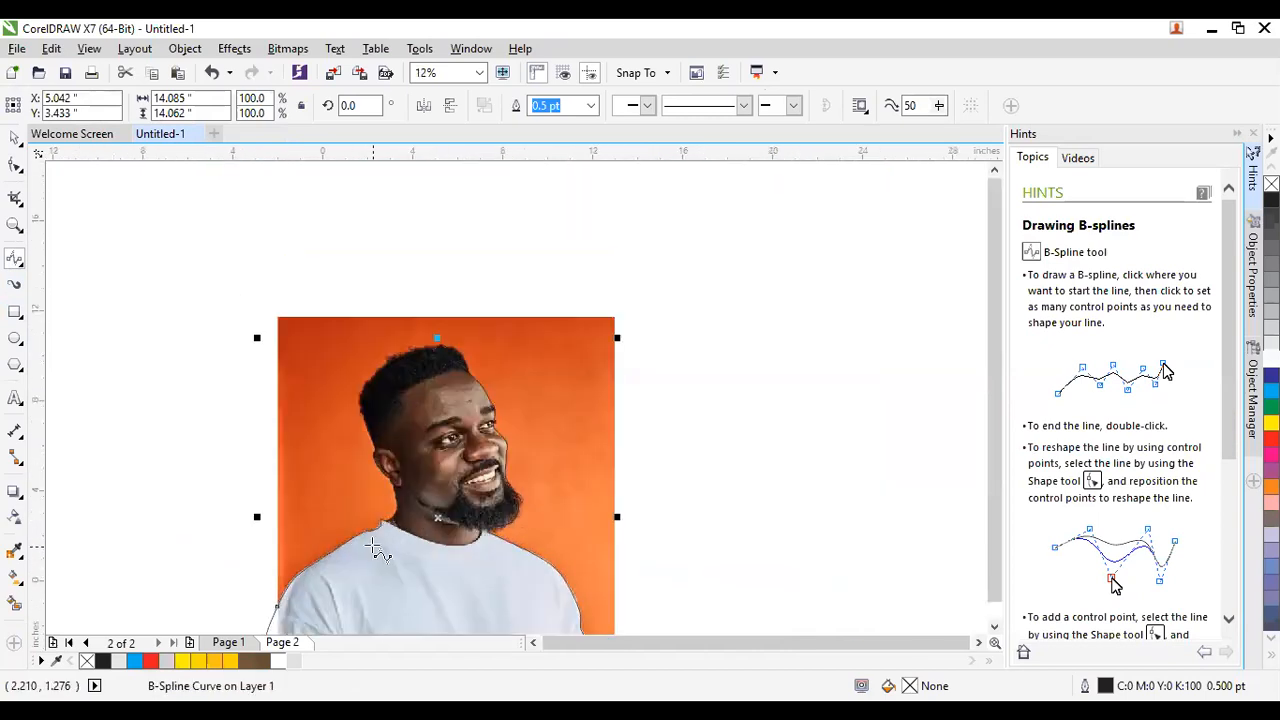
scroll(376, 548, up, 1)
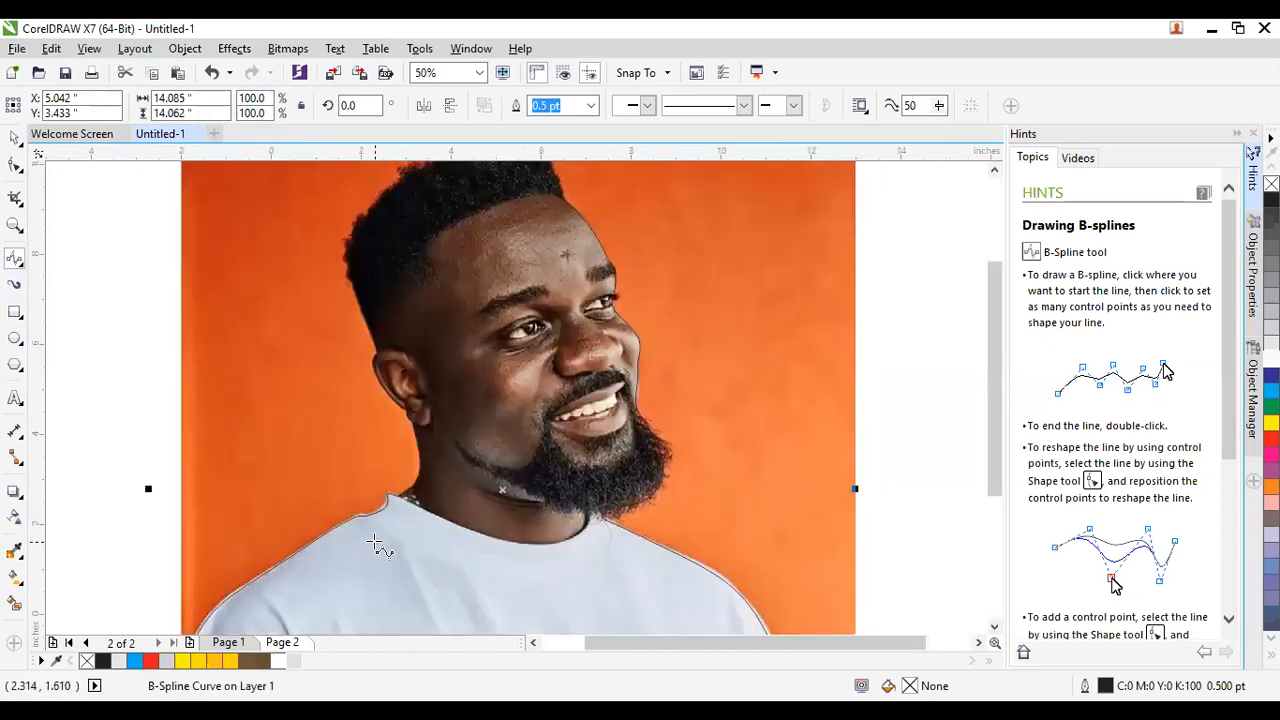
scroll(420, 444, down, 1)
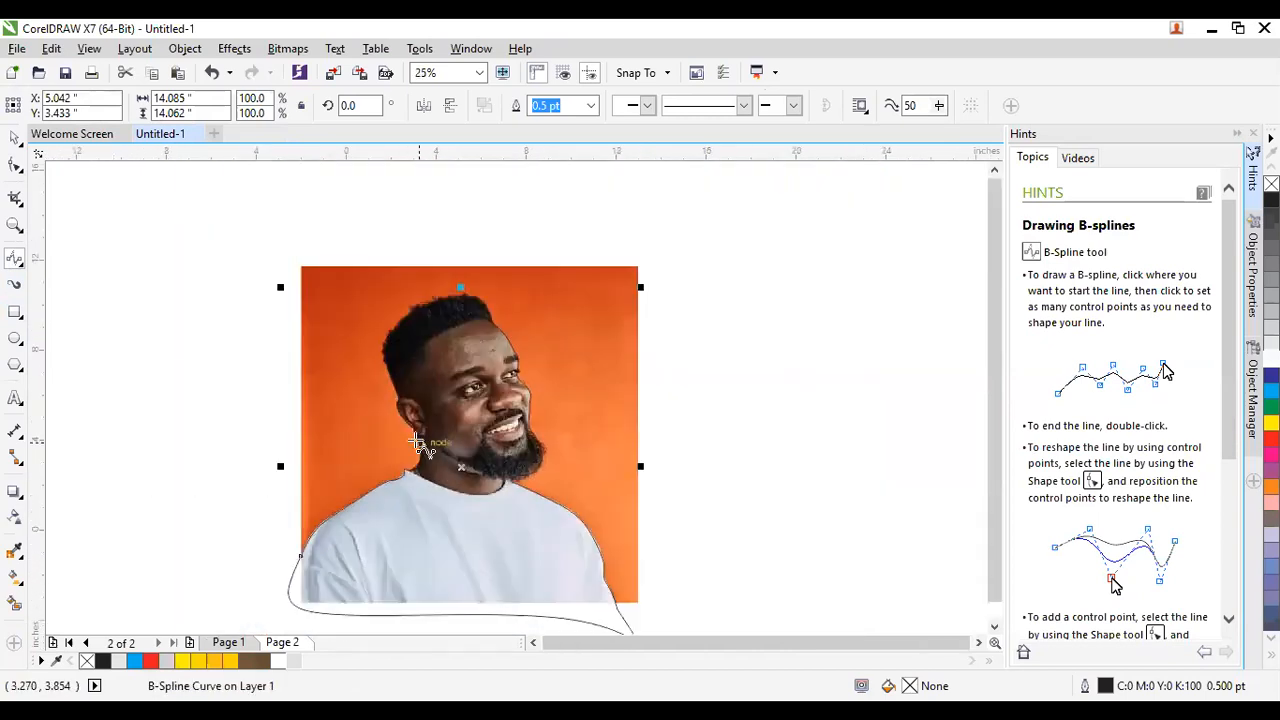
Select both the photo and the closed portrait outline and intersect them.
click(12, 140)
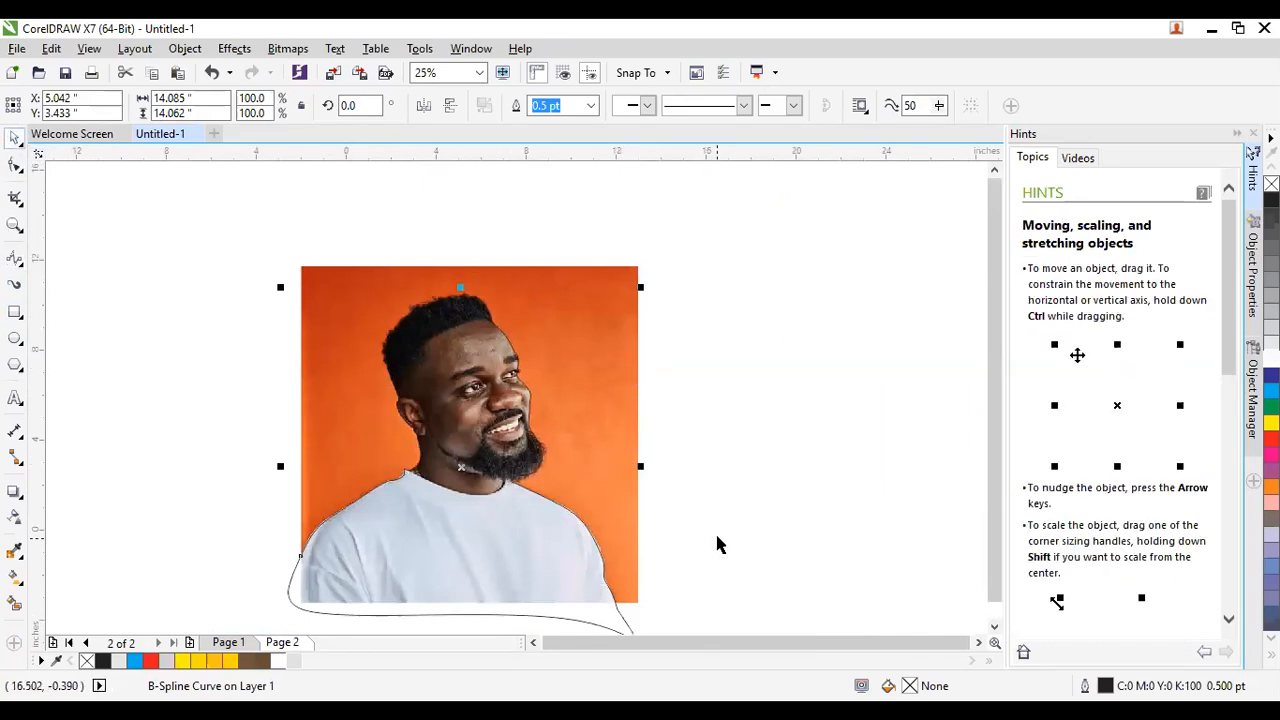
scroll(485, 292, down, 1)
scroll(480, 332, up, 1)
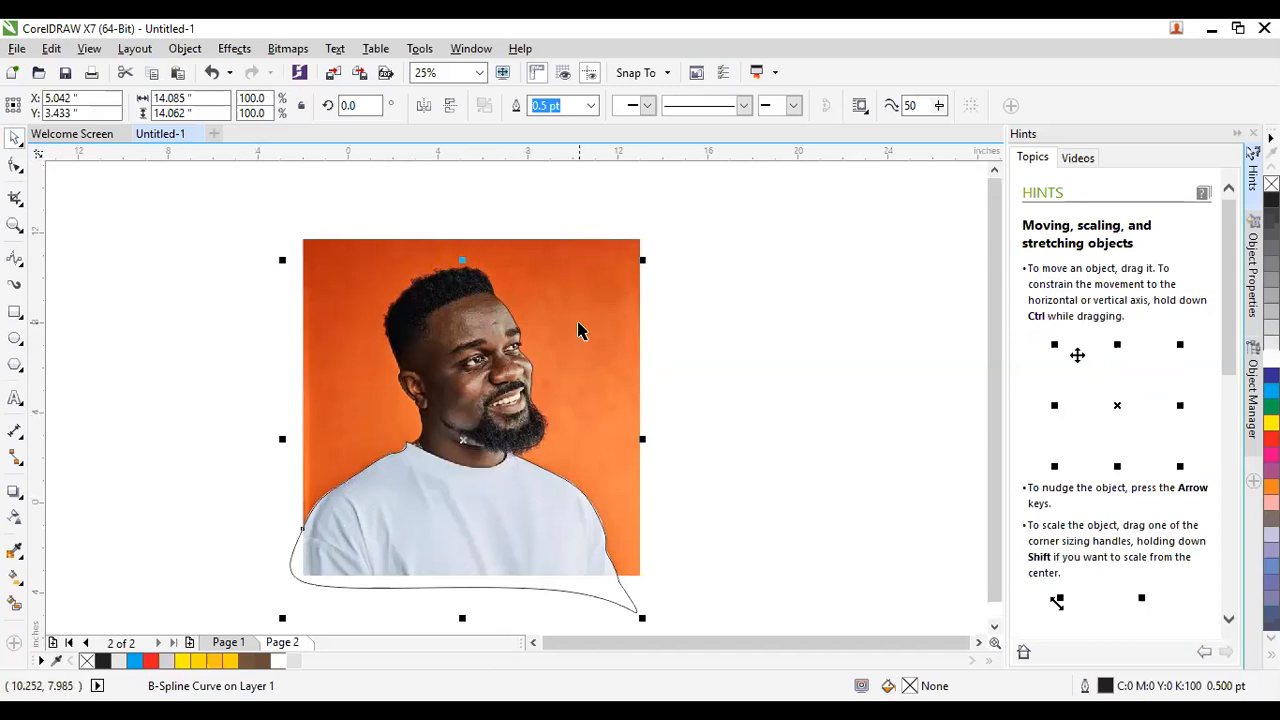
click(797, 376)
drag(720, 211, 243, 613)
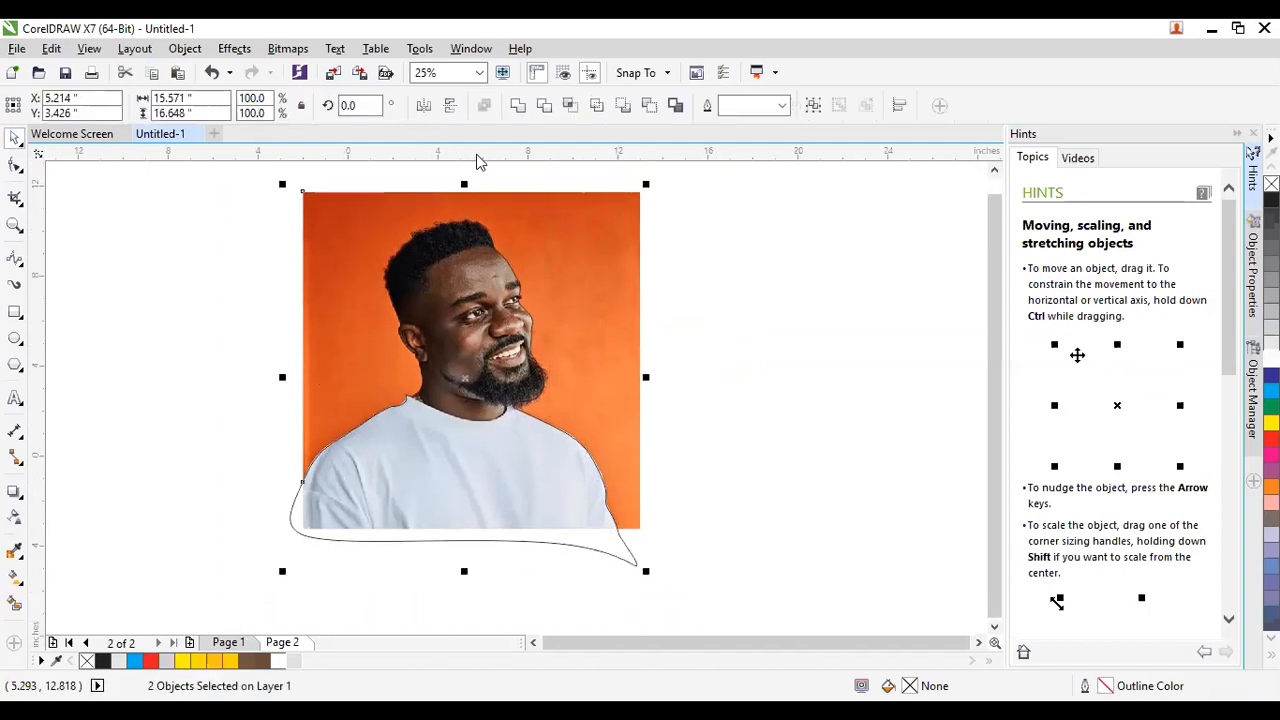
click(570, 104)
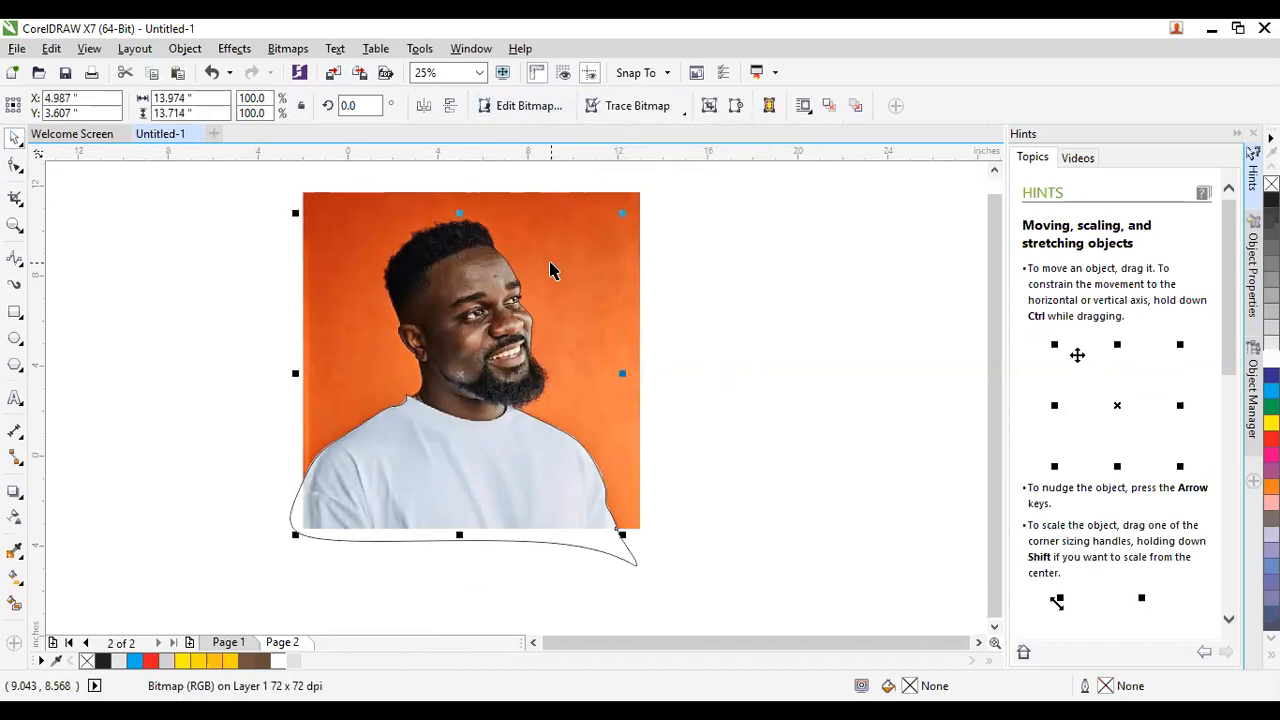
Check the objects on the page, then select the original photo together with the outline curve and intersect them again.
click(701, 287)
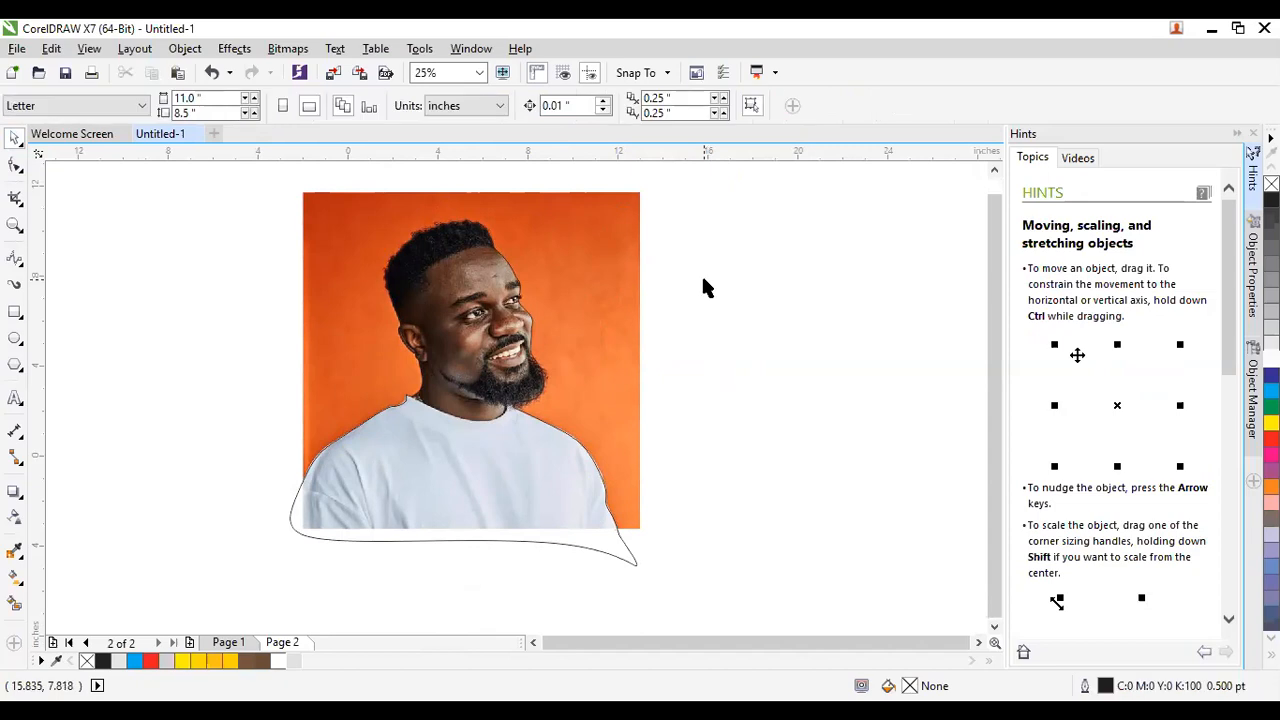
key(ctrl+a)
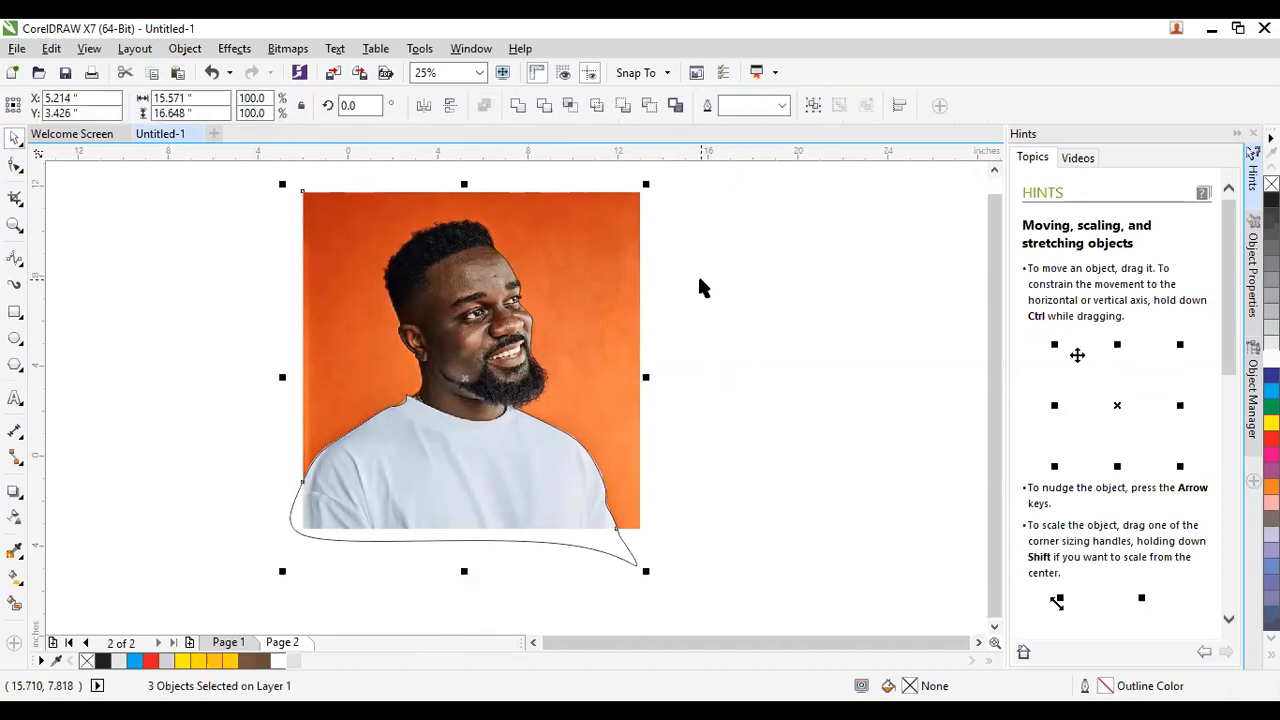
click(700, 288)
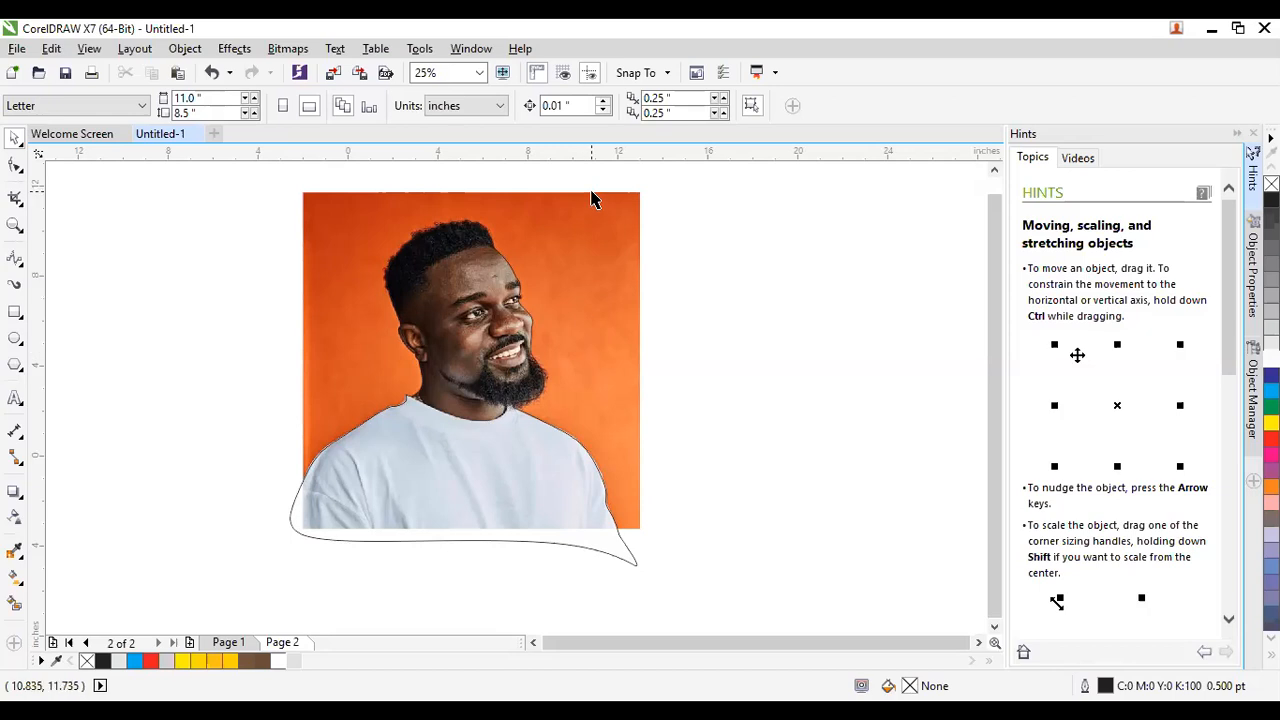
click(591, 229)
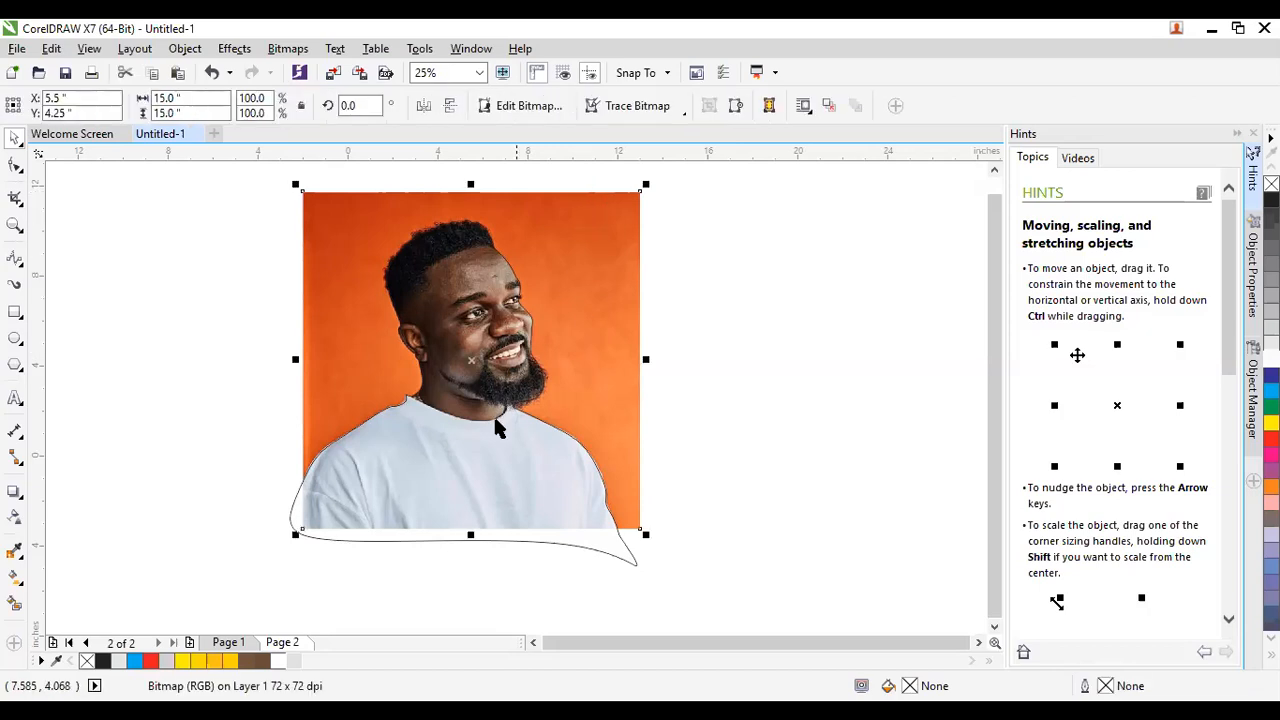
shift+click(338, 538)
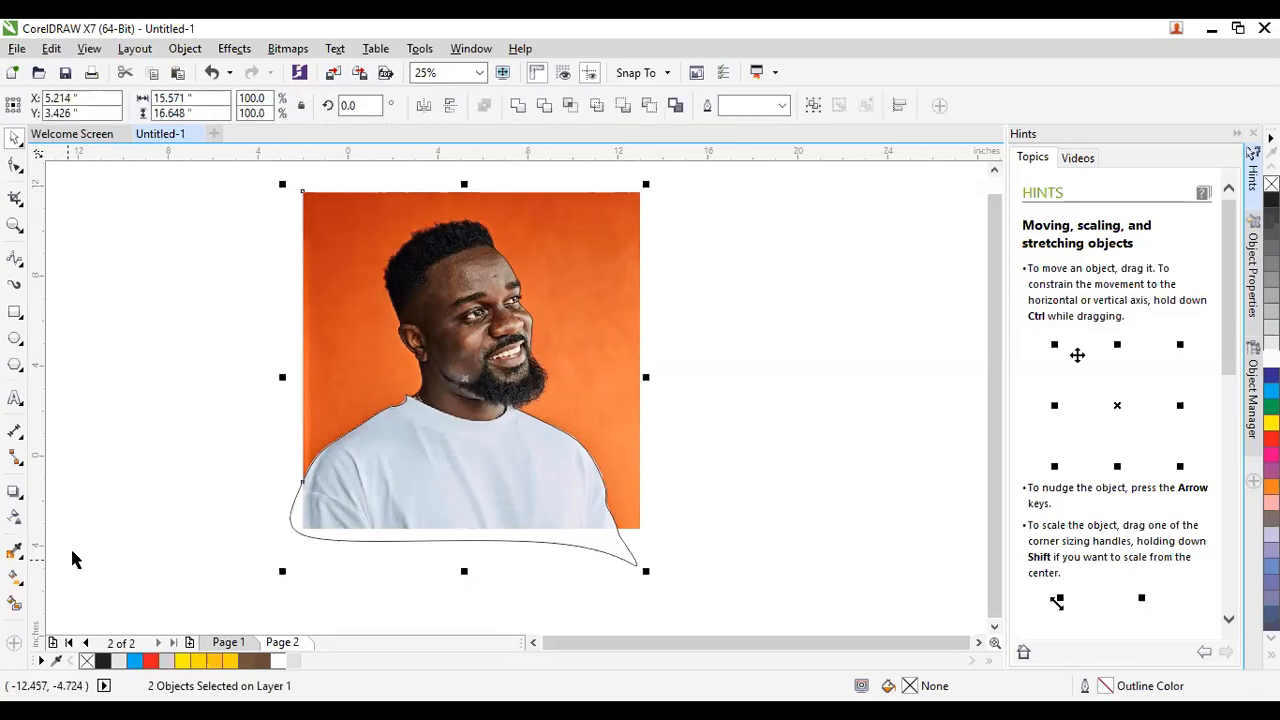
click(571, 105)
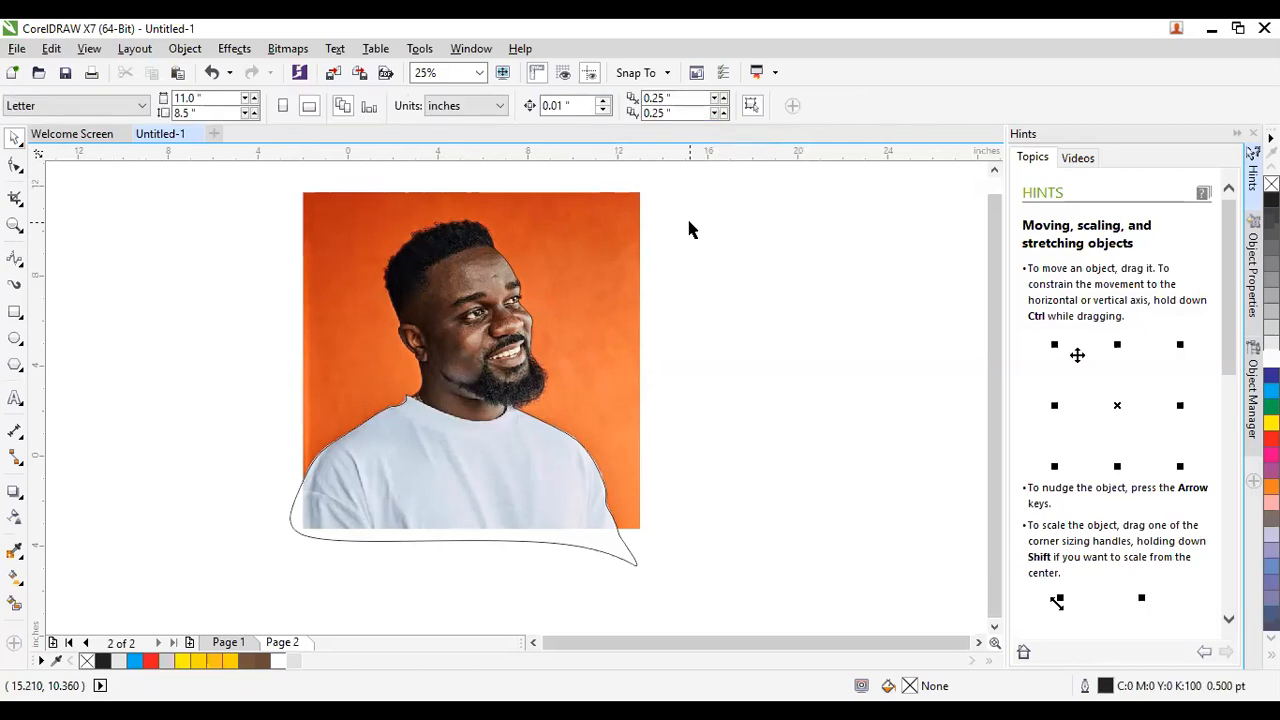
scroll(686, 218, down, 2)
scroll(586, 258, up, 2)
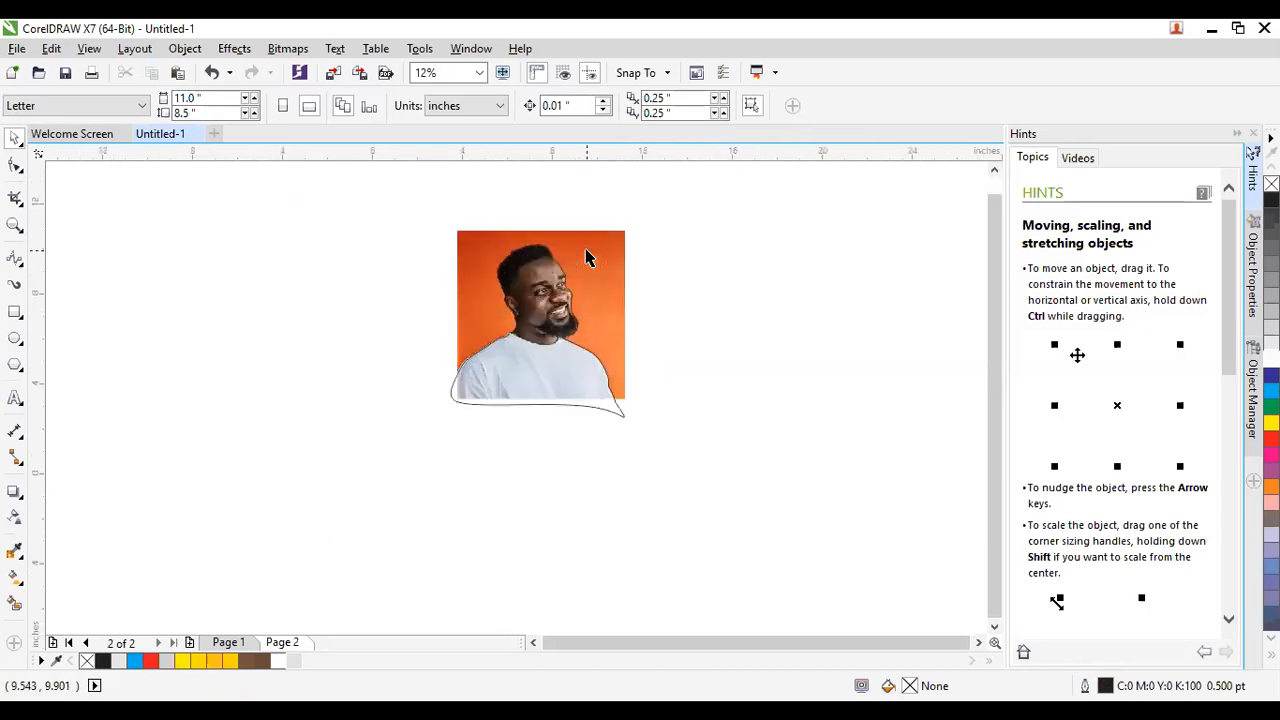
Move the original orange-background photo horizontally off the page, away from the cut-out portrait, to X 25.875".
click(586, 258)
scroll(249, 223, down, 1)
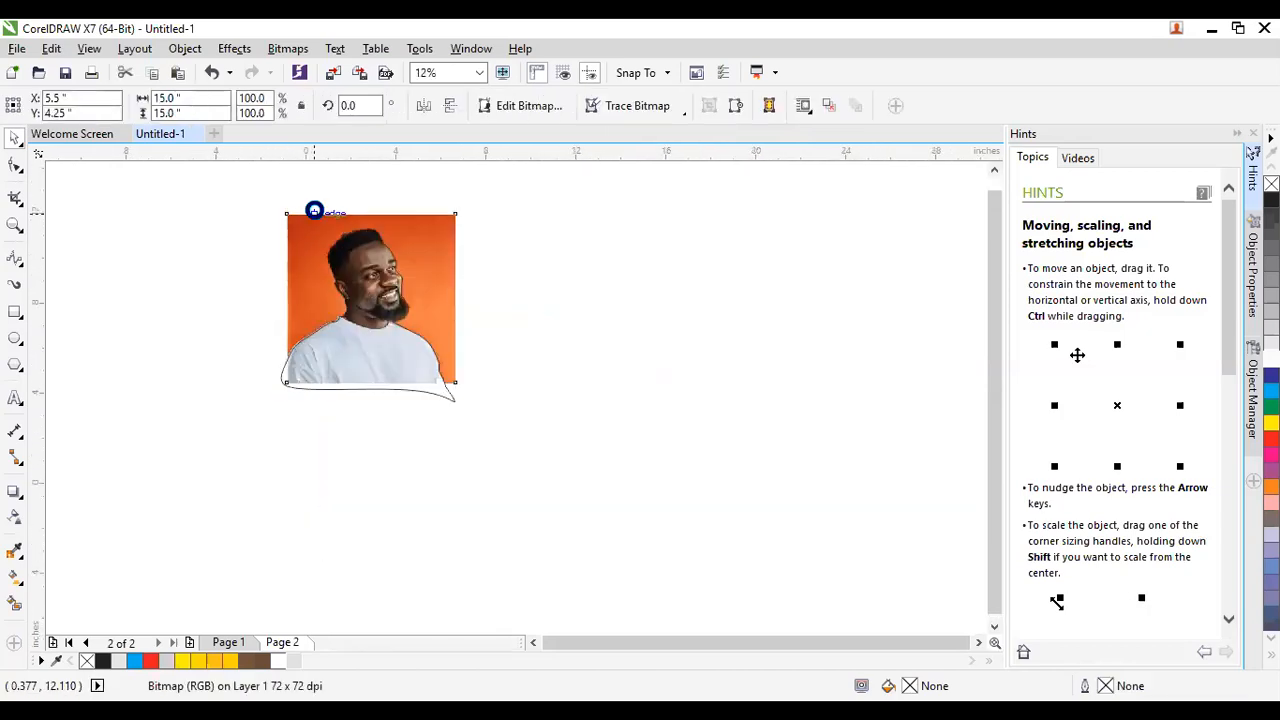
scroll(314, 208, up, 1)
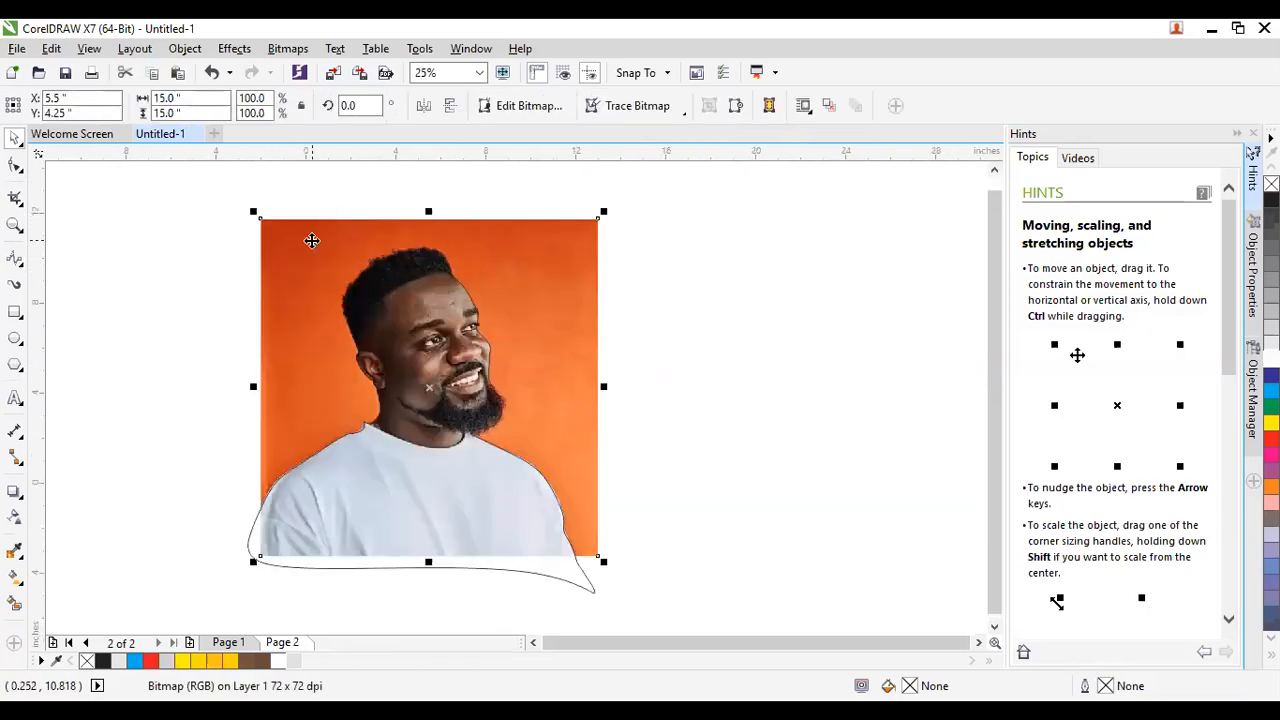
drag(298, 244, 756, 244)
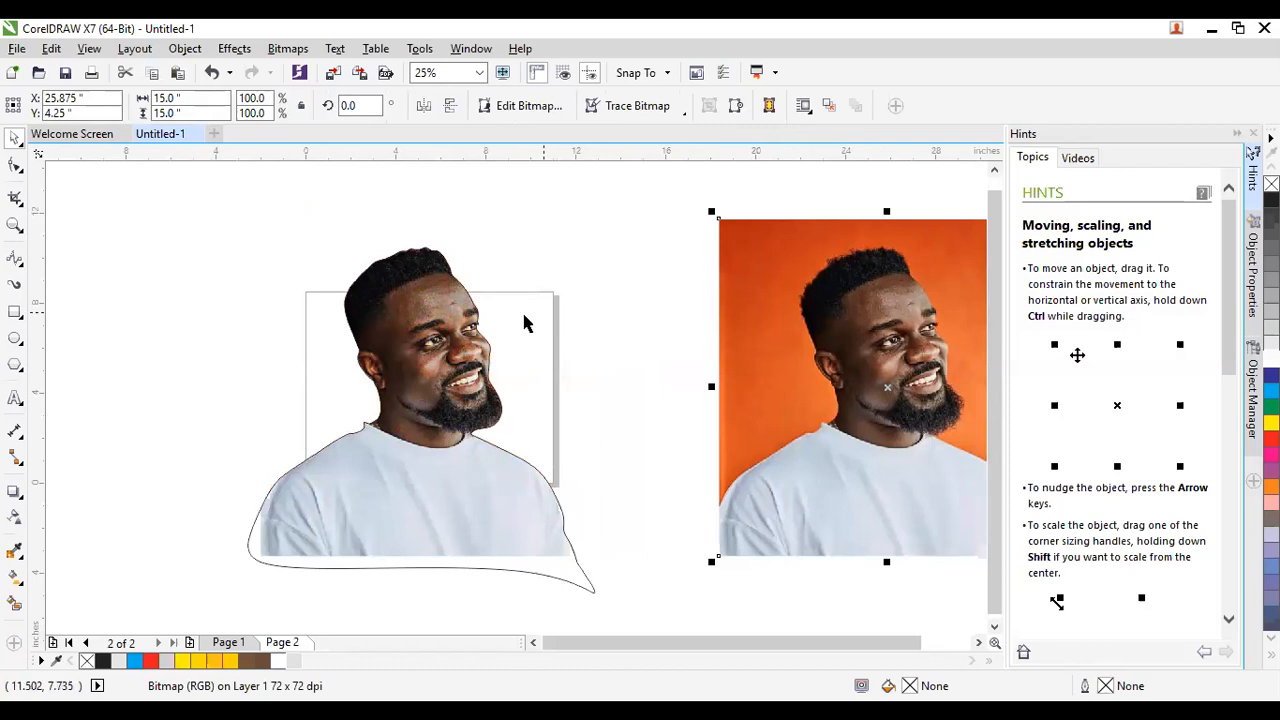
click(576, 341)
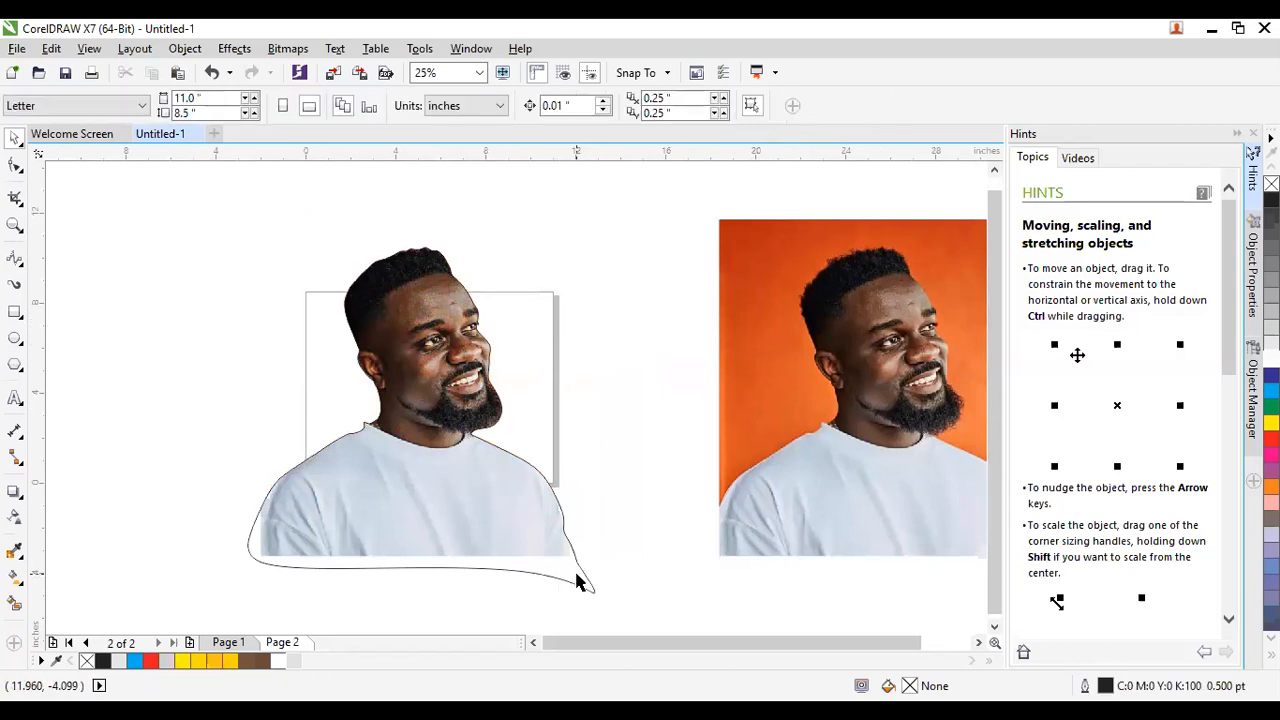
Move the closed B-spline outline off the cut-out portrait to the empty area beside the page.
double_click(576, 577)
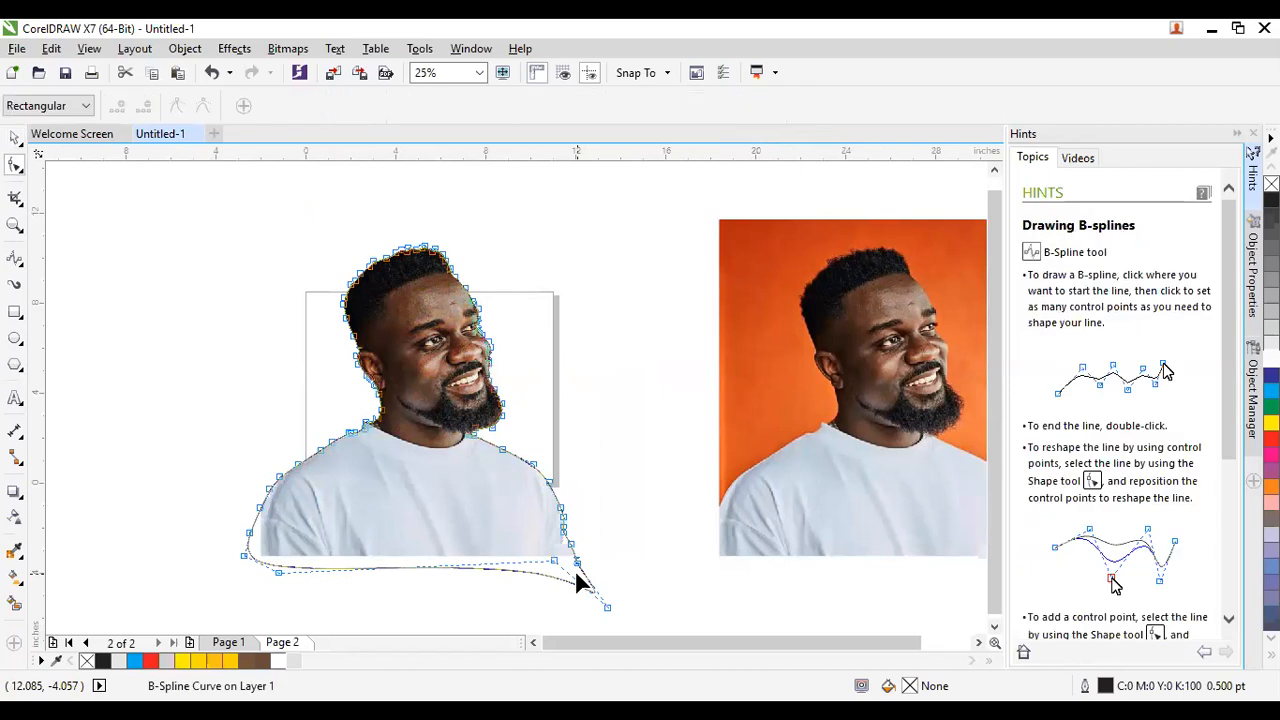
click(17, 140)
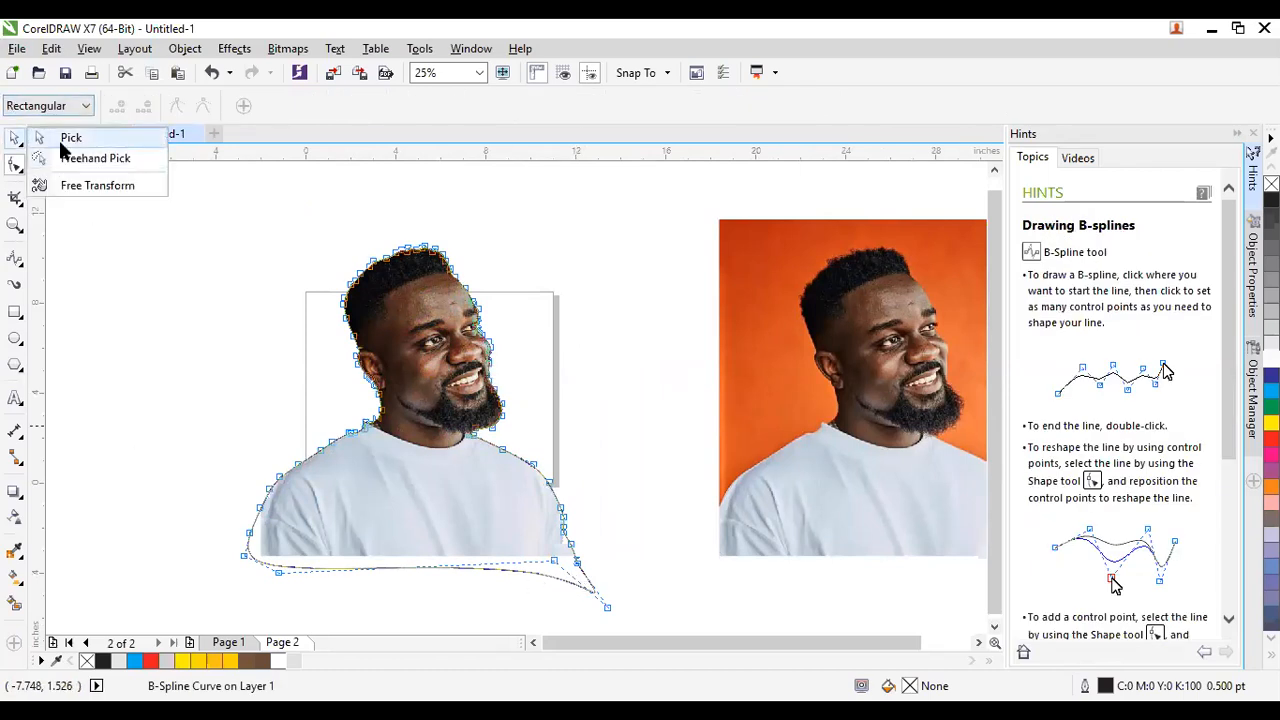
click(70, 138)
drag(514, 529, 133, 533)
Scale the cut-out portrait to about 58.5% and place it over the page.
click(281, 324)
drag(424, 508, 497, 497)
scroll(440, 352, down, 1)
scroll(448, 343, up, 1)
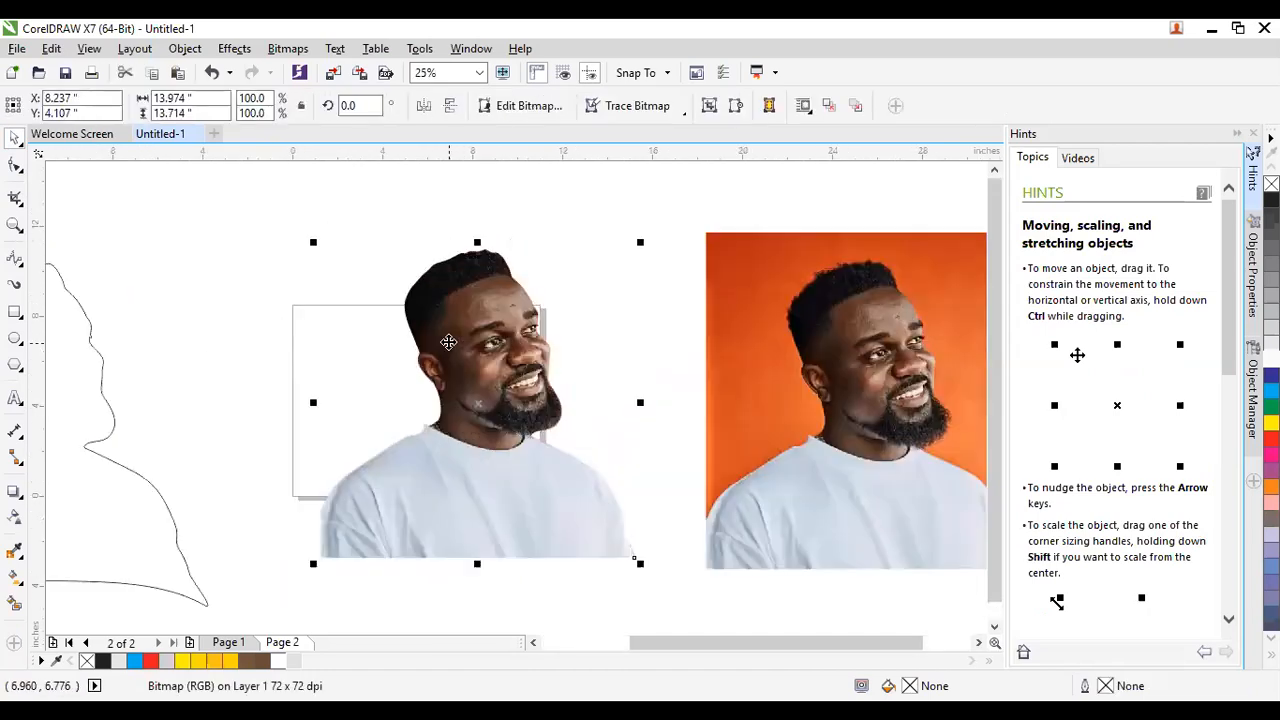
drag(640, 242, 507, 366)
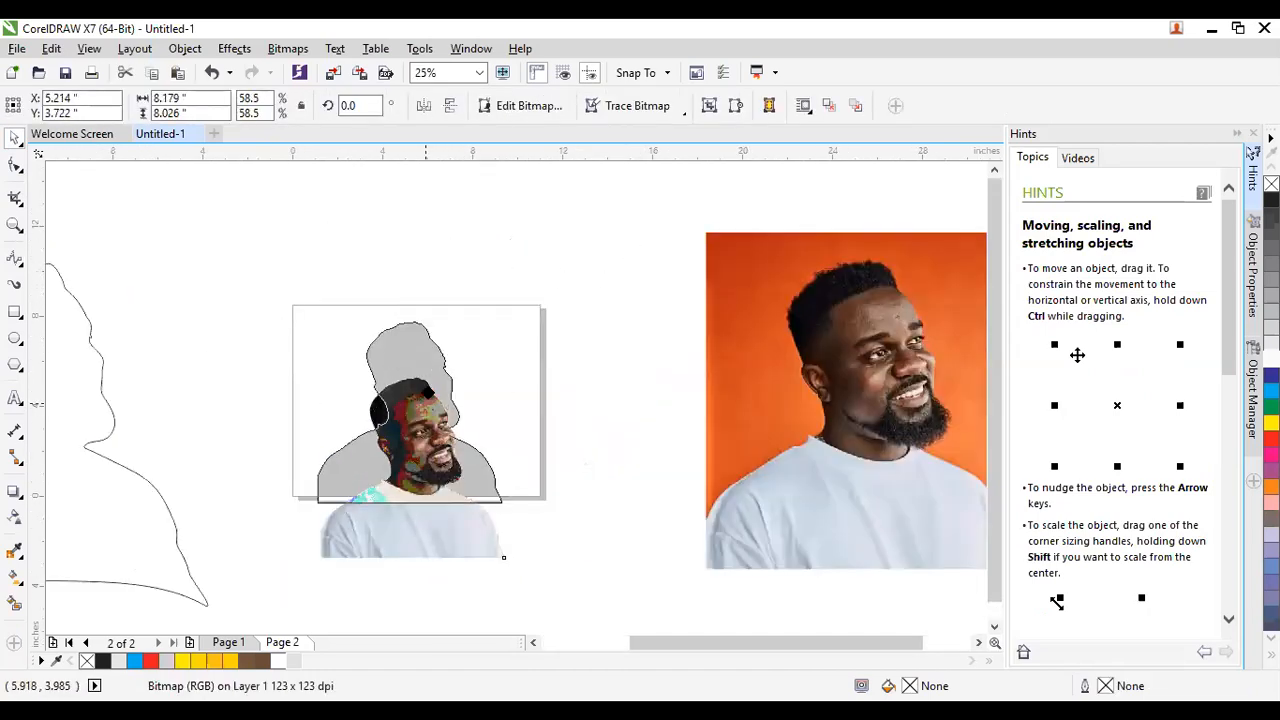
click(620, 358)
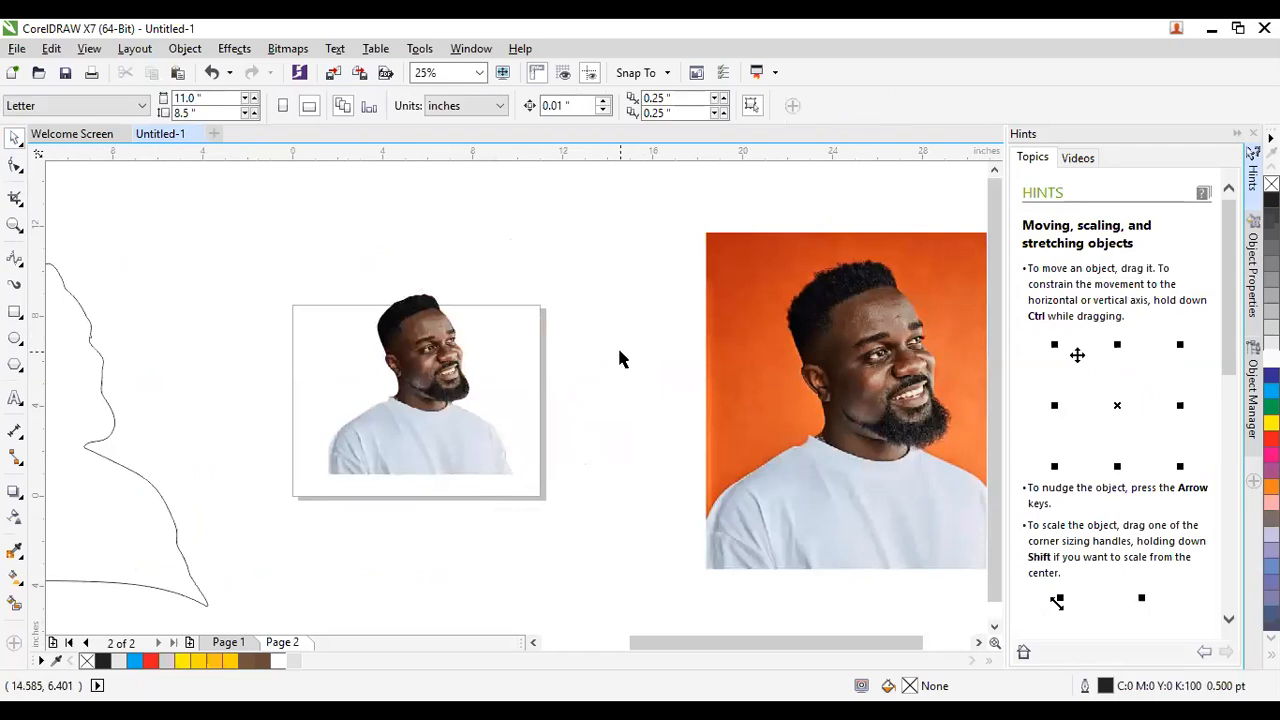
Undo the cut-out changes, the intersection and the outline's closing, back to the open portrait outline over the photo.
key(ctrl+z)
key(ctrl+z)
key(ctrl+z)
key(ctrl+z)
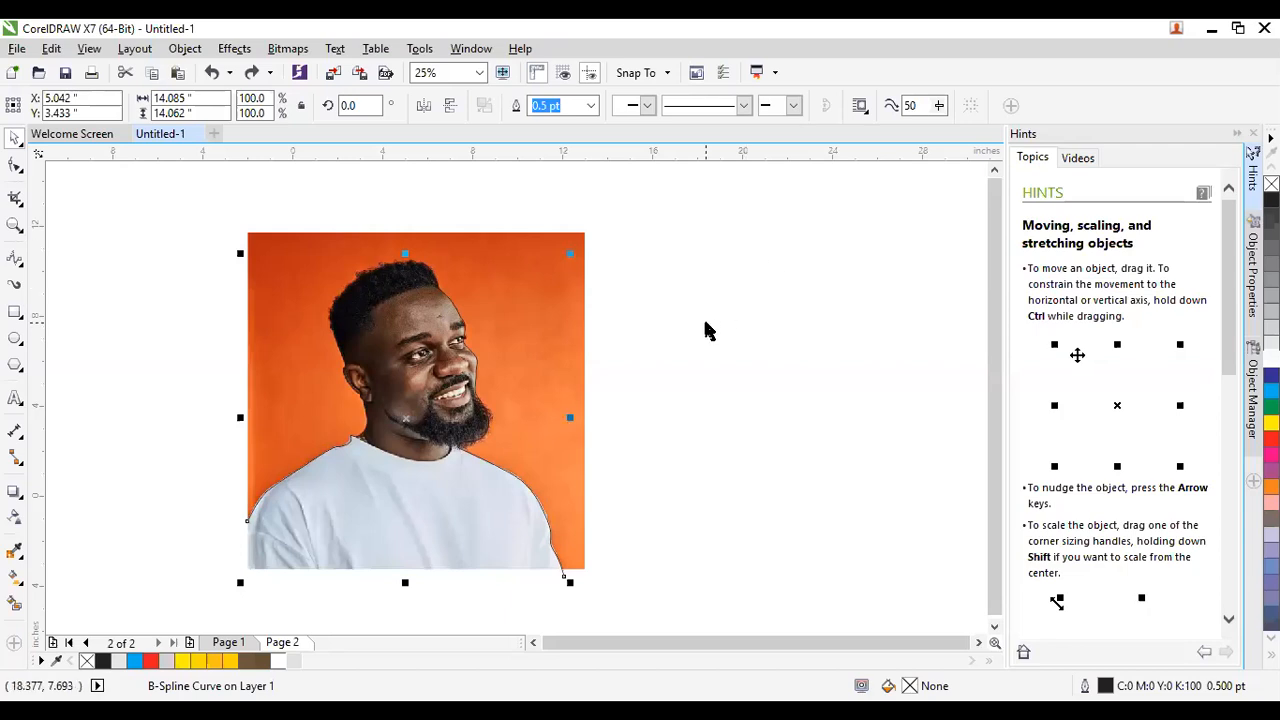
Continue the open B-spline from the shirt's right sleeve in a wide loop around the outside of the photo and close it at its starting node.
click(15, 257)
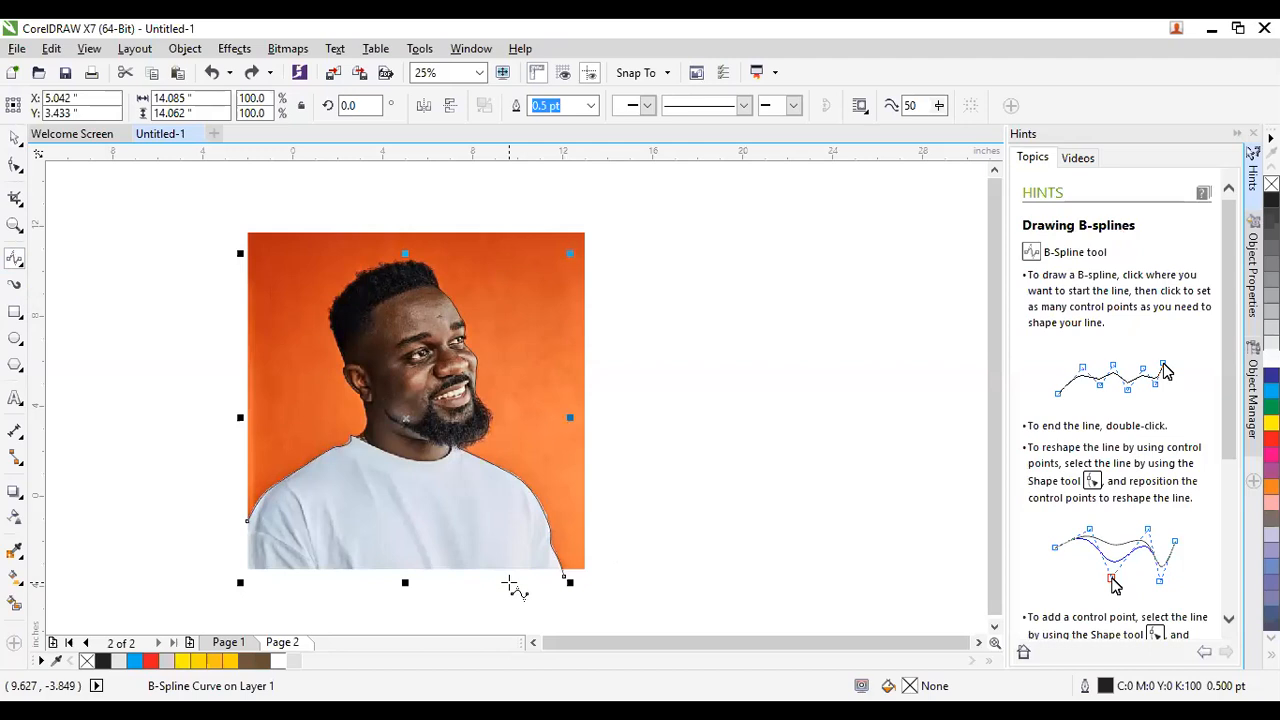
click(565, 577)
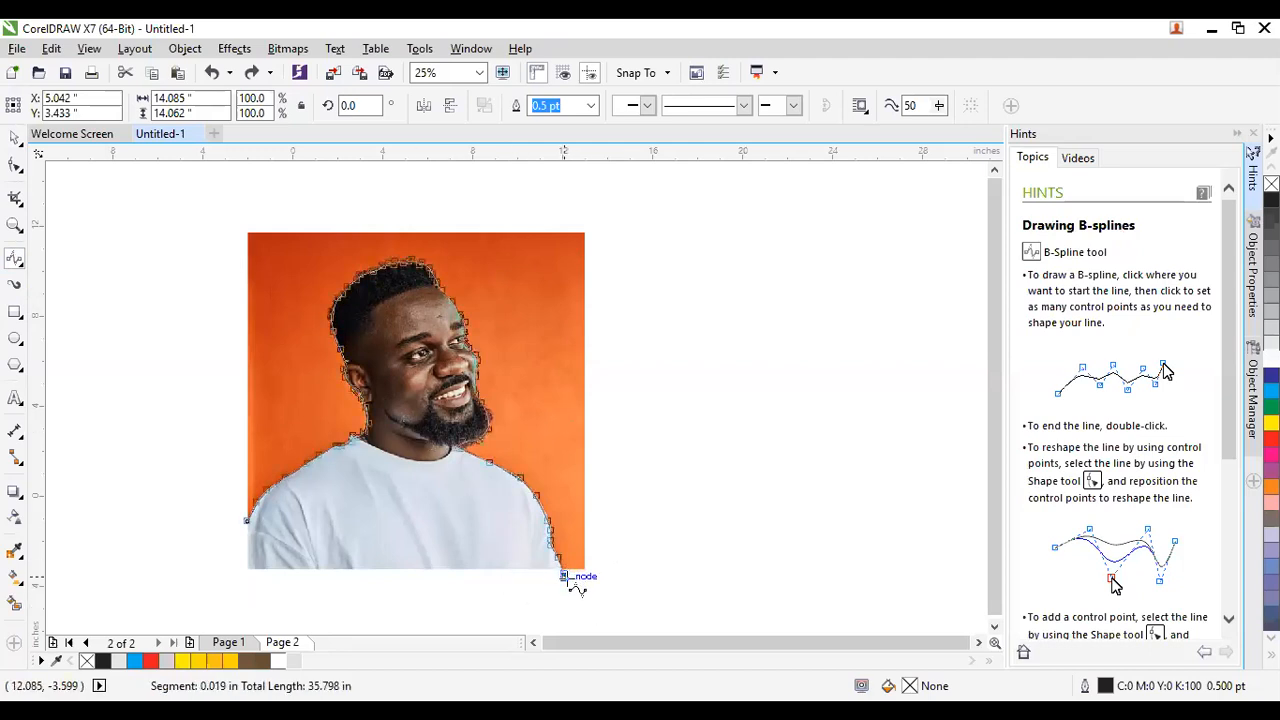
click(581, 601)
click(776, 588)
click(892, 393)
click(797, 228)
click(642, 152)
click(430, 175)
click(297, 167)
click(192, 193)
click(105, 234)
click(62, 334)
click(63, 426)
click(78, 531)
click(100, 611)
click(260, 599)
click(248, 540)
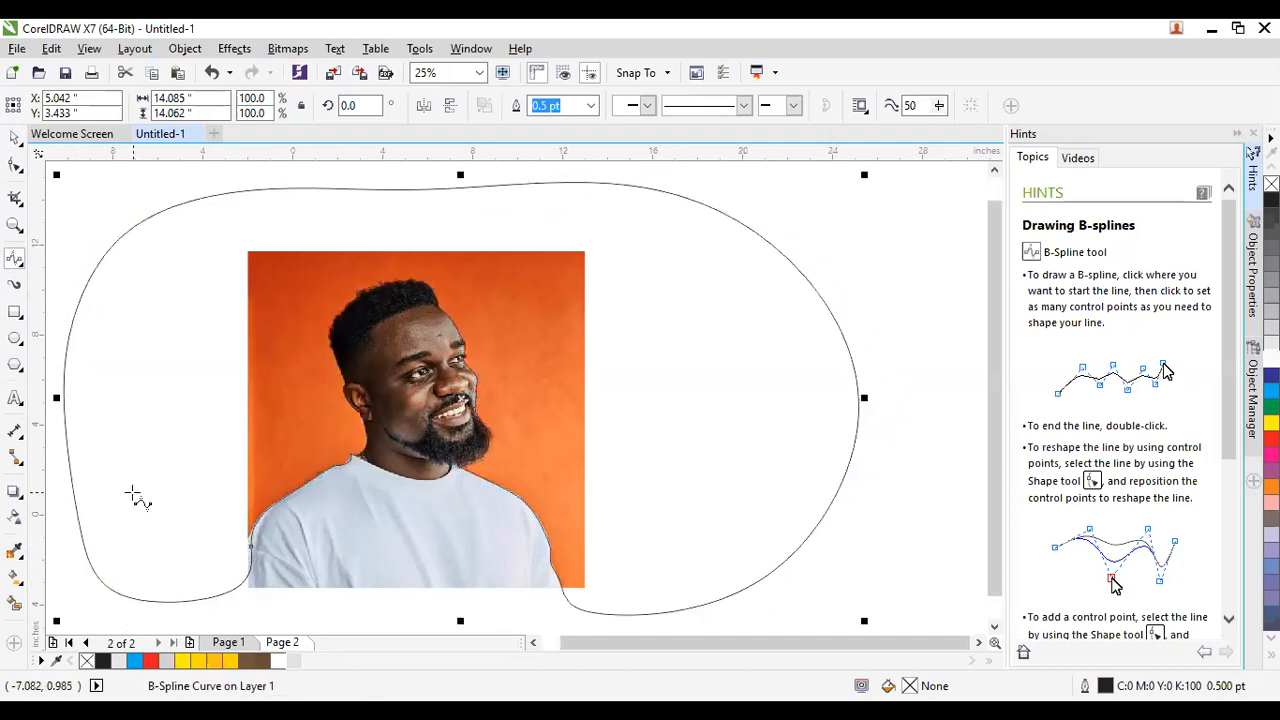
Select both the looping outline and the photo and apply Simplify to remove the orange background.
click(12, 137)
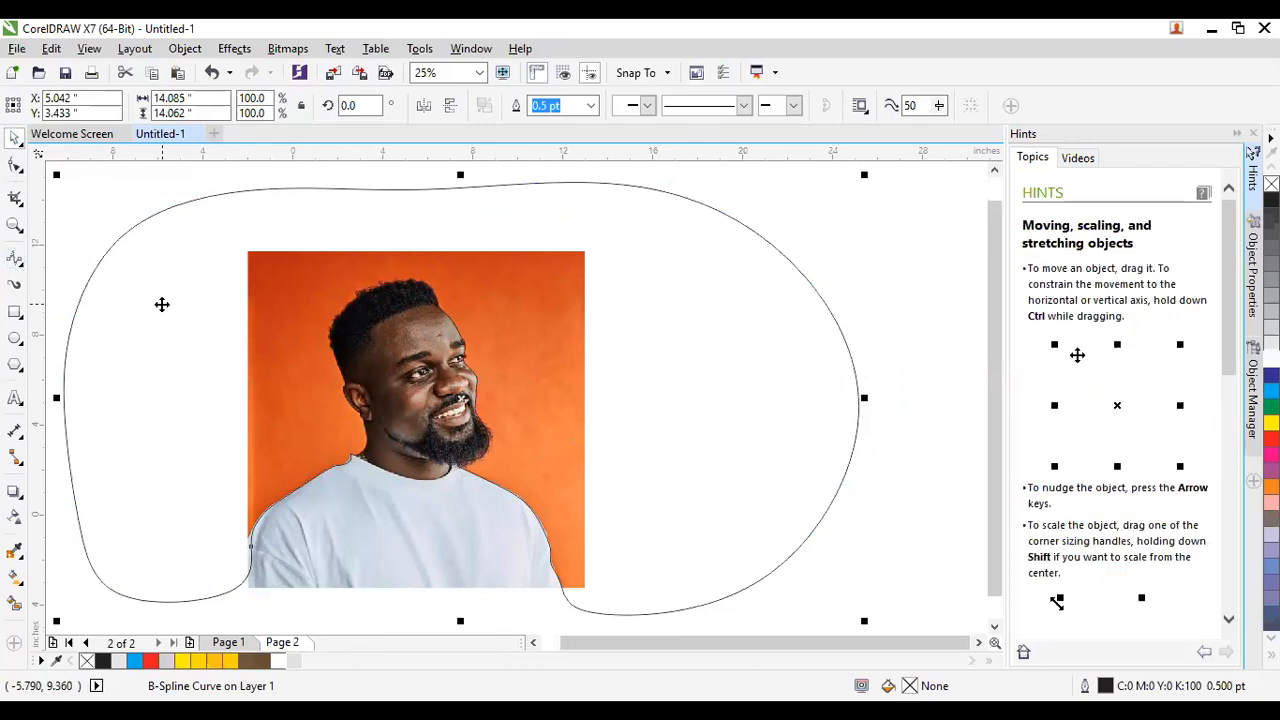
shift+click(514, 519)
click(920, 396)
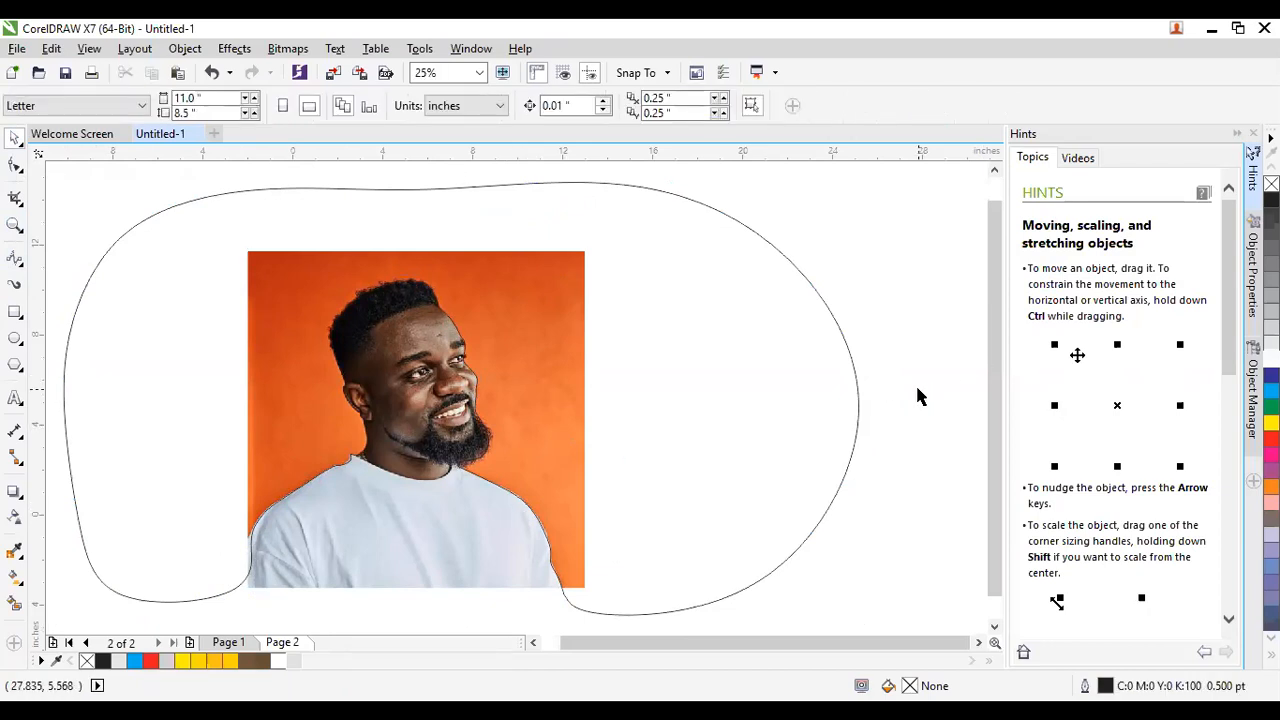
click(760, 285)
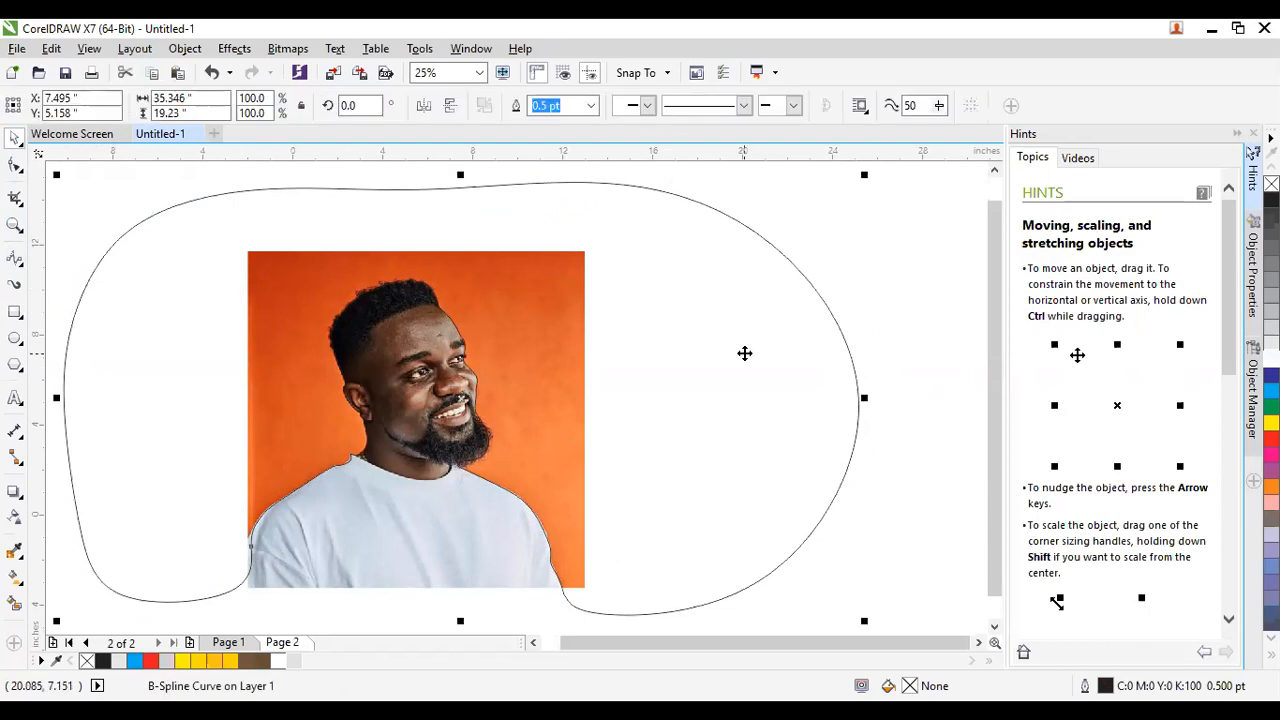
shift+click(360, 545)
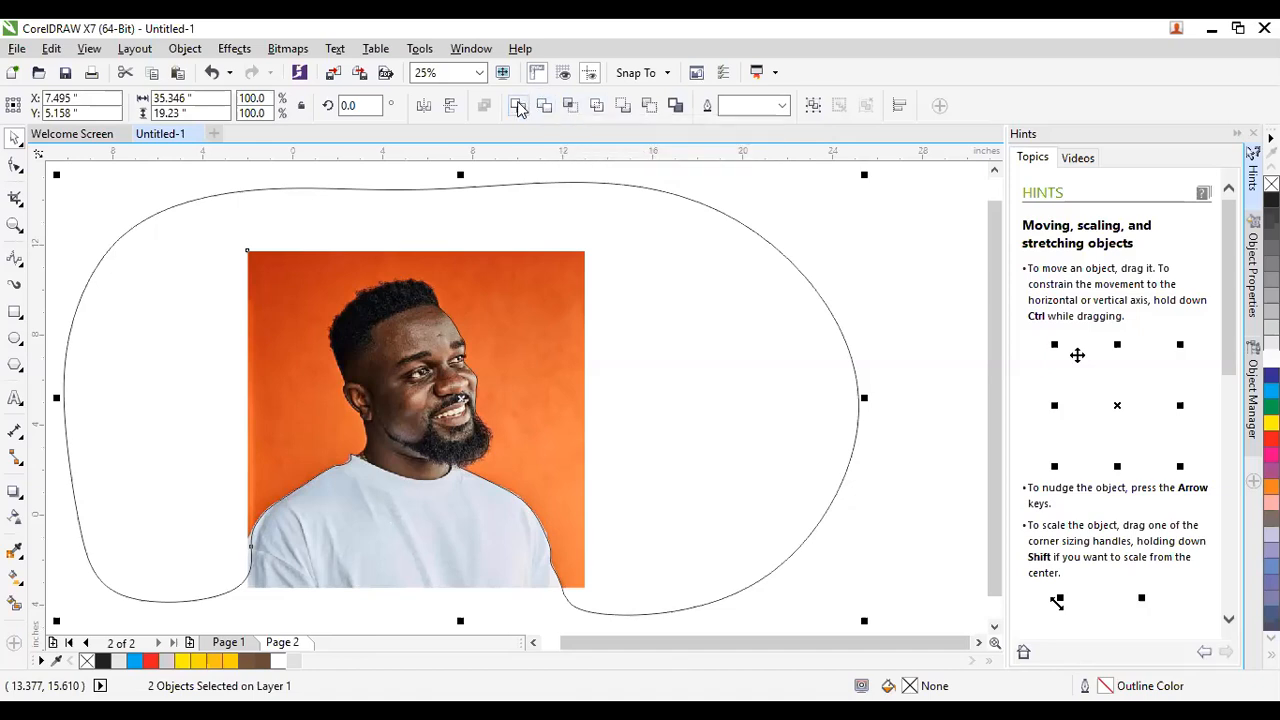
click(597, 106)
click(936, 232)
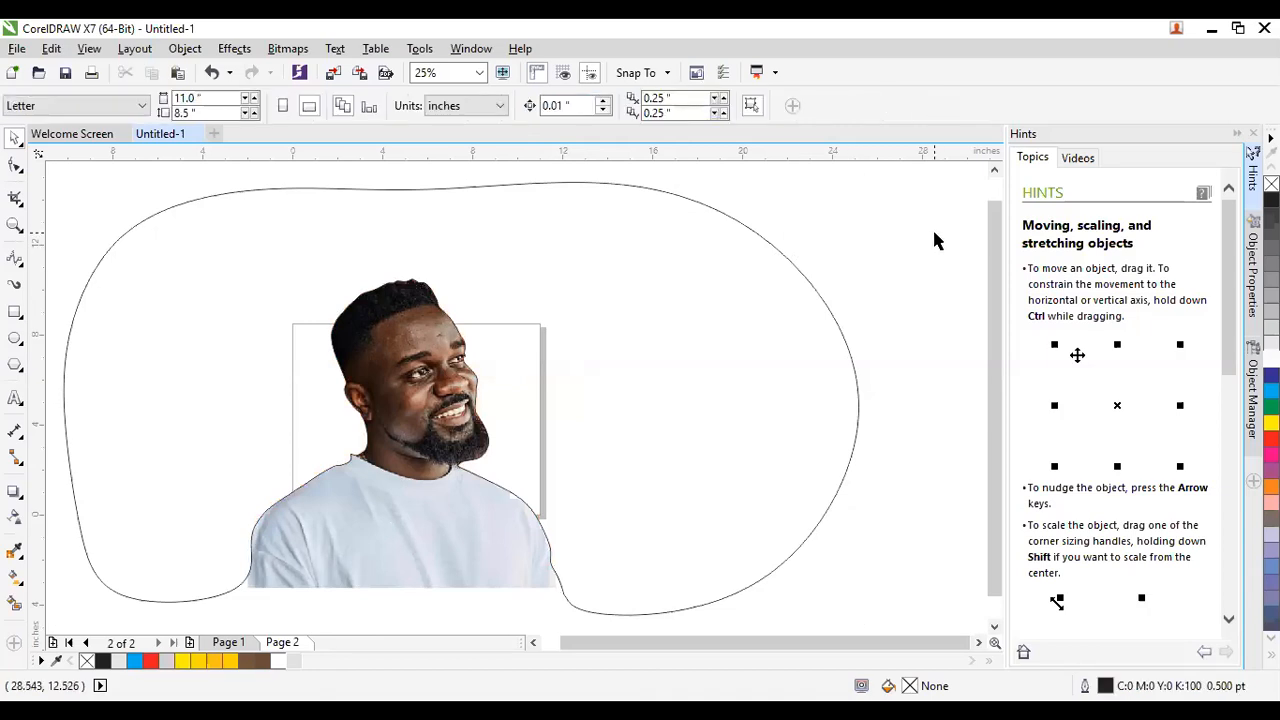
Delete the looping B-spline outline around the cut-out portrait.
click(735, 345)
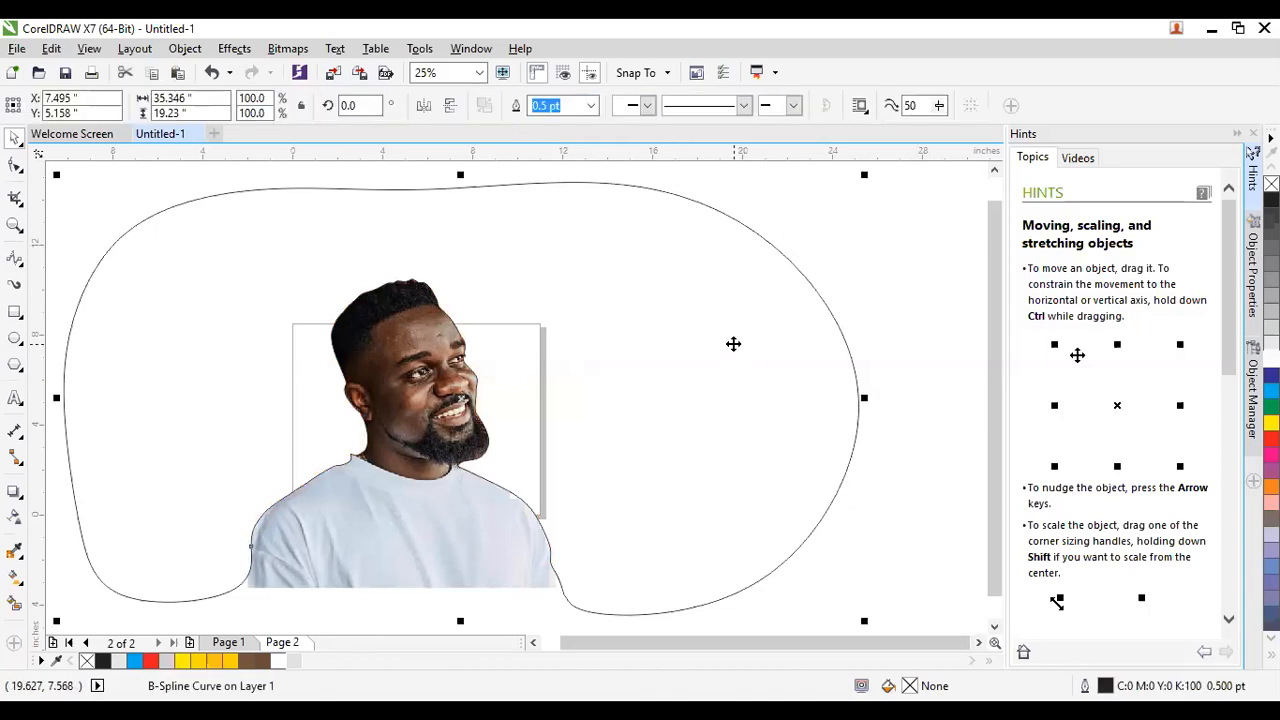
key(Delete)
scroll(724, 330, down, 3)
scroll(680, 290, up, 3)
scroll(637, 540, down, 2)
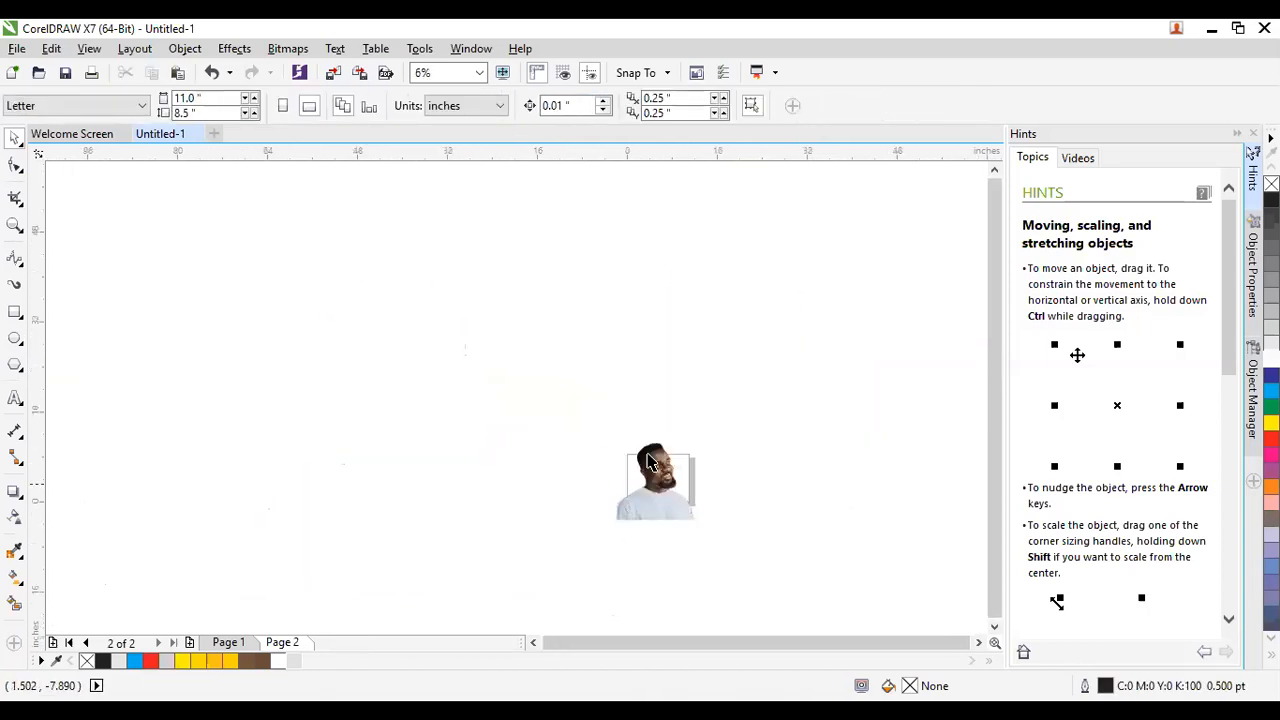
scroll(641, 433, up, 2)
Scale the cut-out portrait to about 54.6% and position it inside the page at the lower edge.
double_click(720, 544)
scroll(629, 424, down, 1)
scroll(694, 568, up, 1)
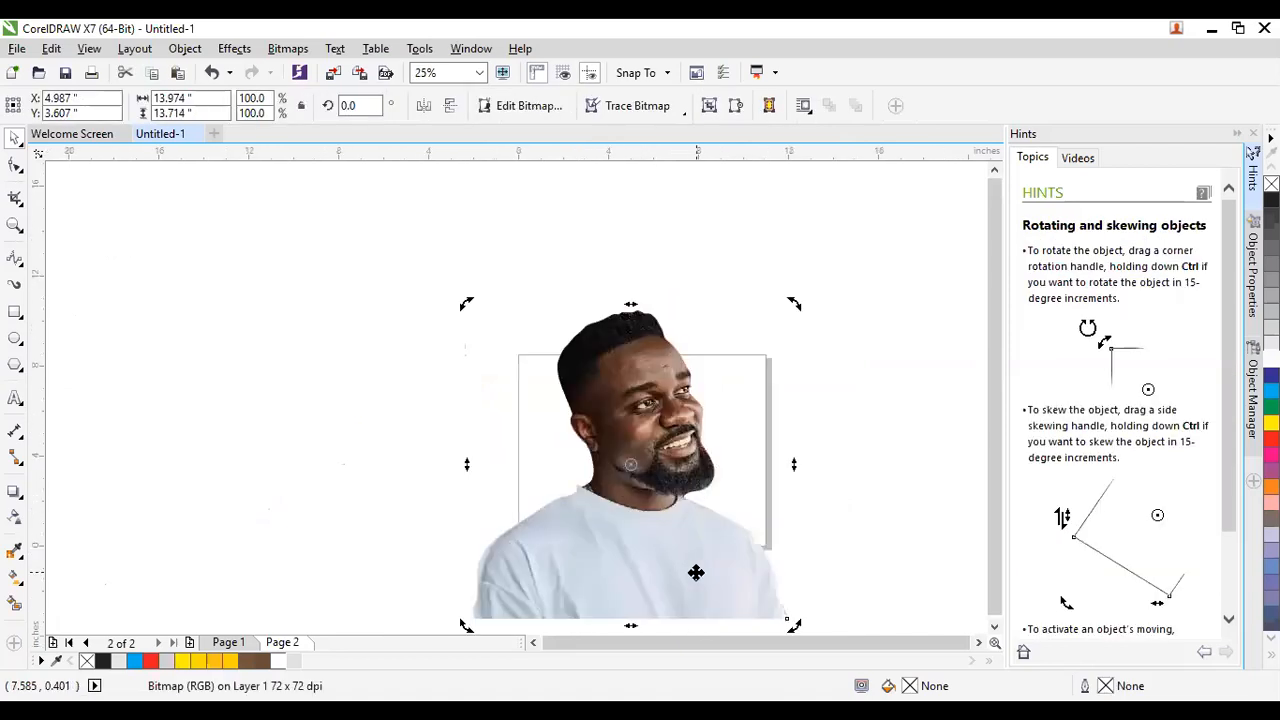
click(672, 478)
drag(792, 308, 644, 453)
click(729, 460)
drag(562, 558, 645, 471)
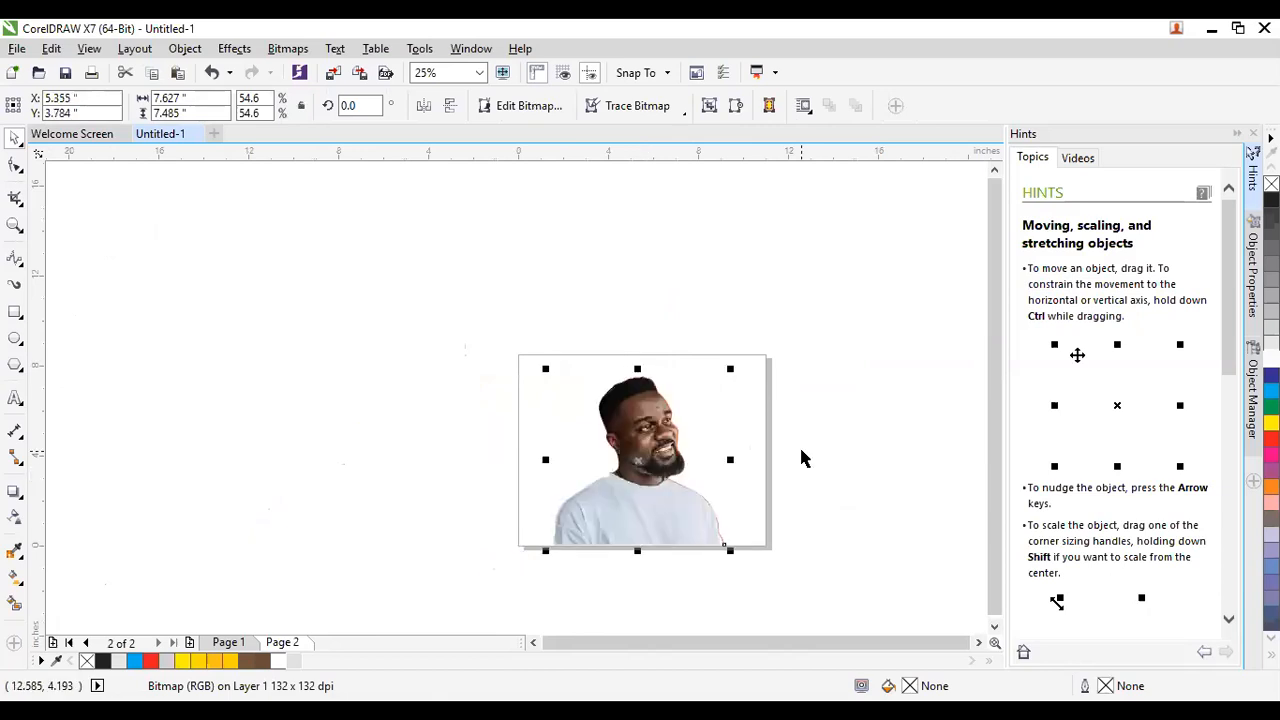
click(802, 458)
scroll(668, 473, up, 1)
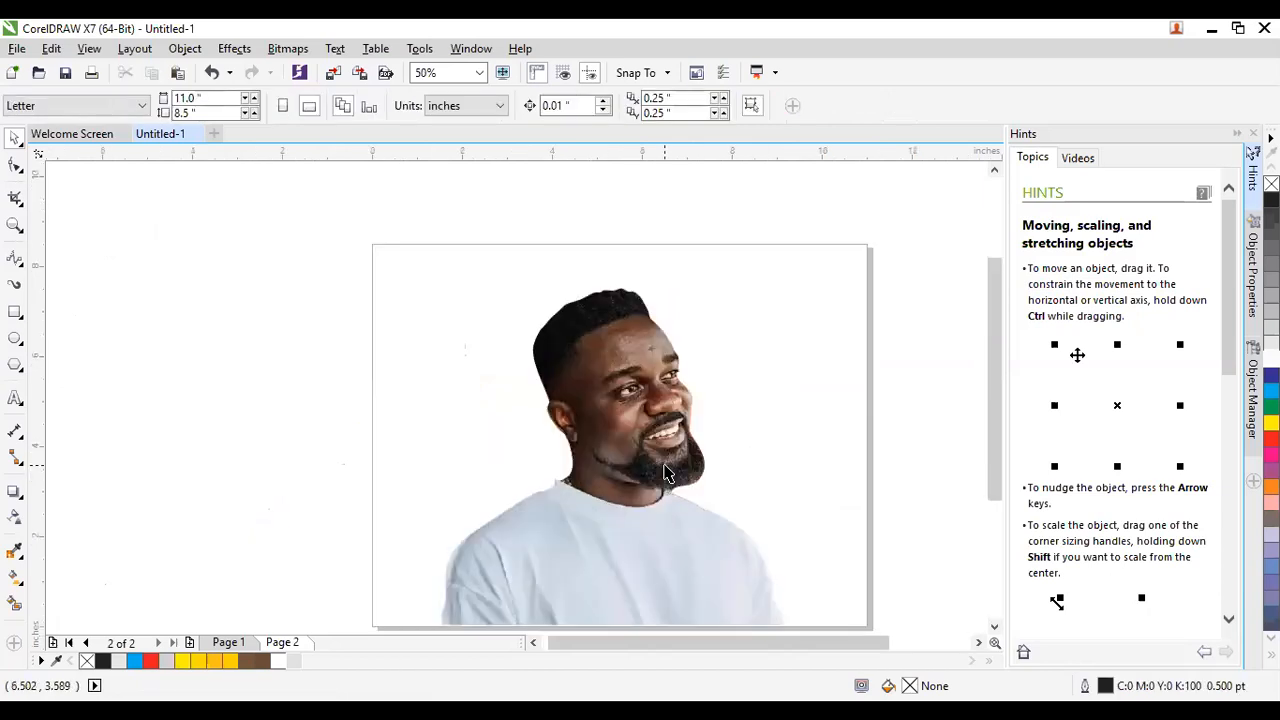
Undo the portrait's move and resize, the outline deletion and the Simplify operation.
key(ctrl+z)
key(ctrl+z)
key(ctrl+z)
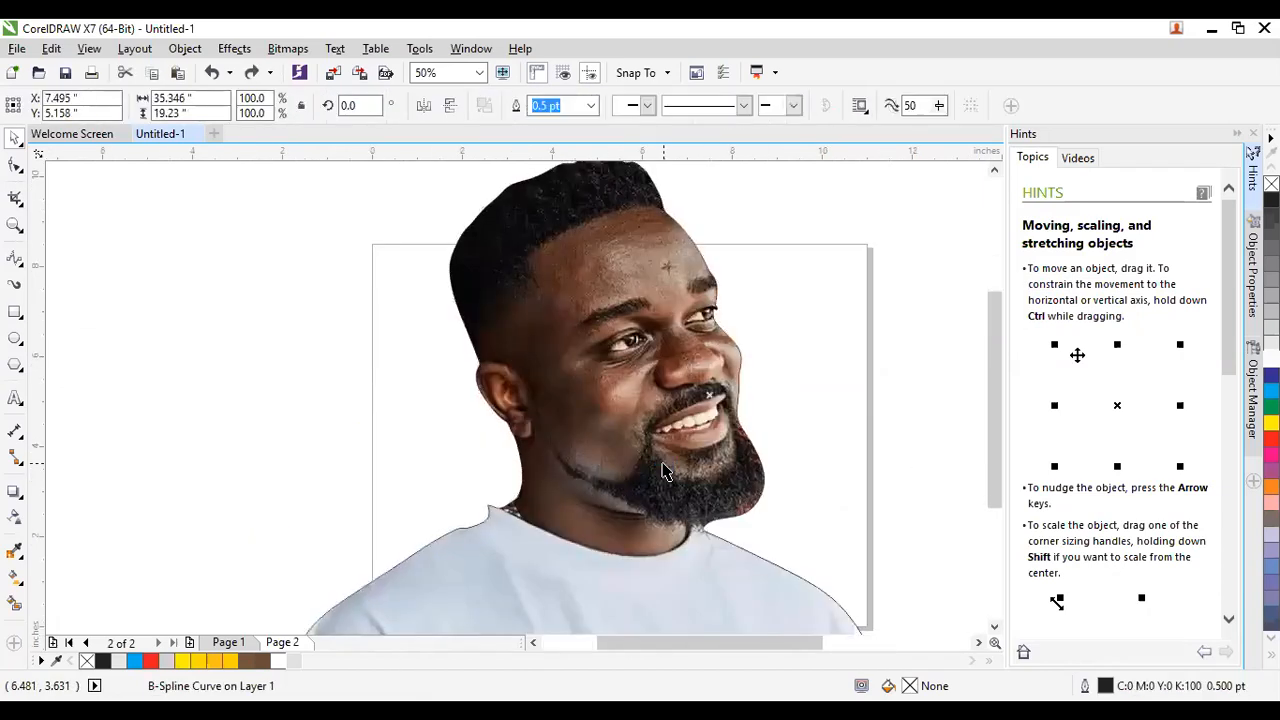
scroll(602, 388, down, 1)
scroll(601, 386, down, 1)
key(ctrl+z)
Delete the looping B-spline outline and select the original photo.
click(670, 539)
click(745, 413)
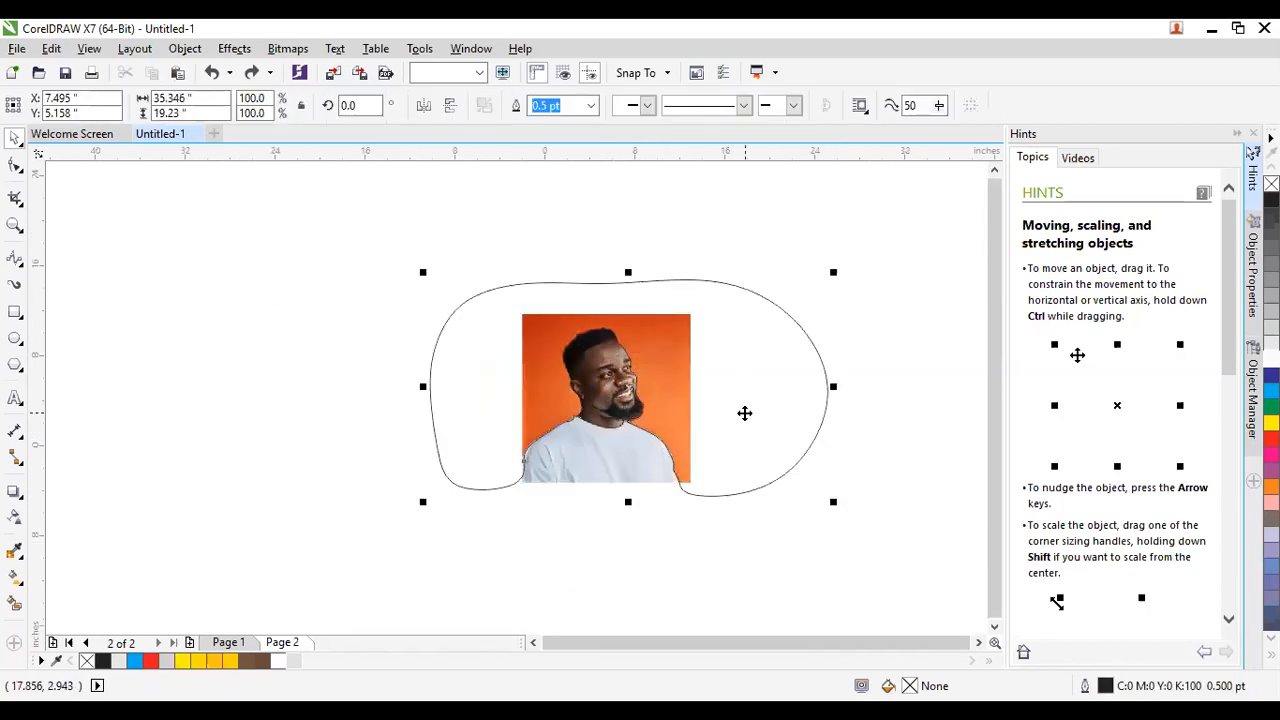
key(Delete)
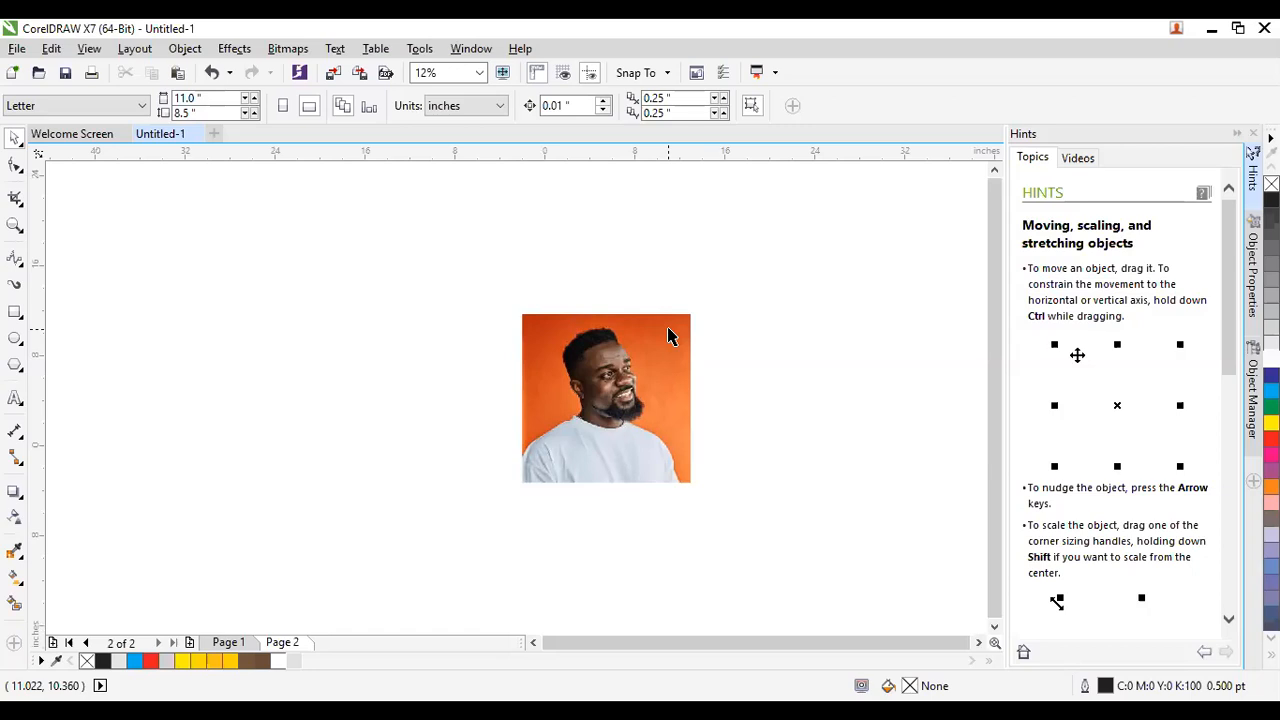
click(645, 337)
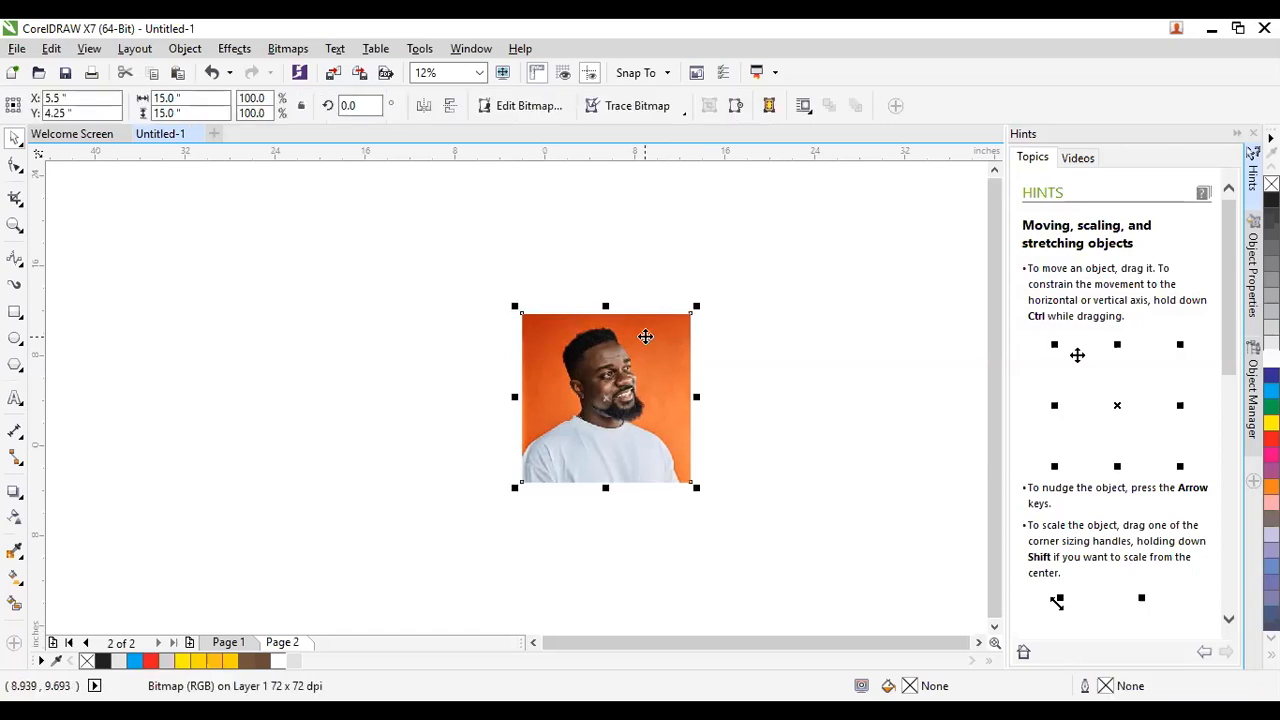